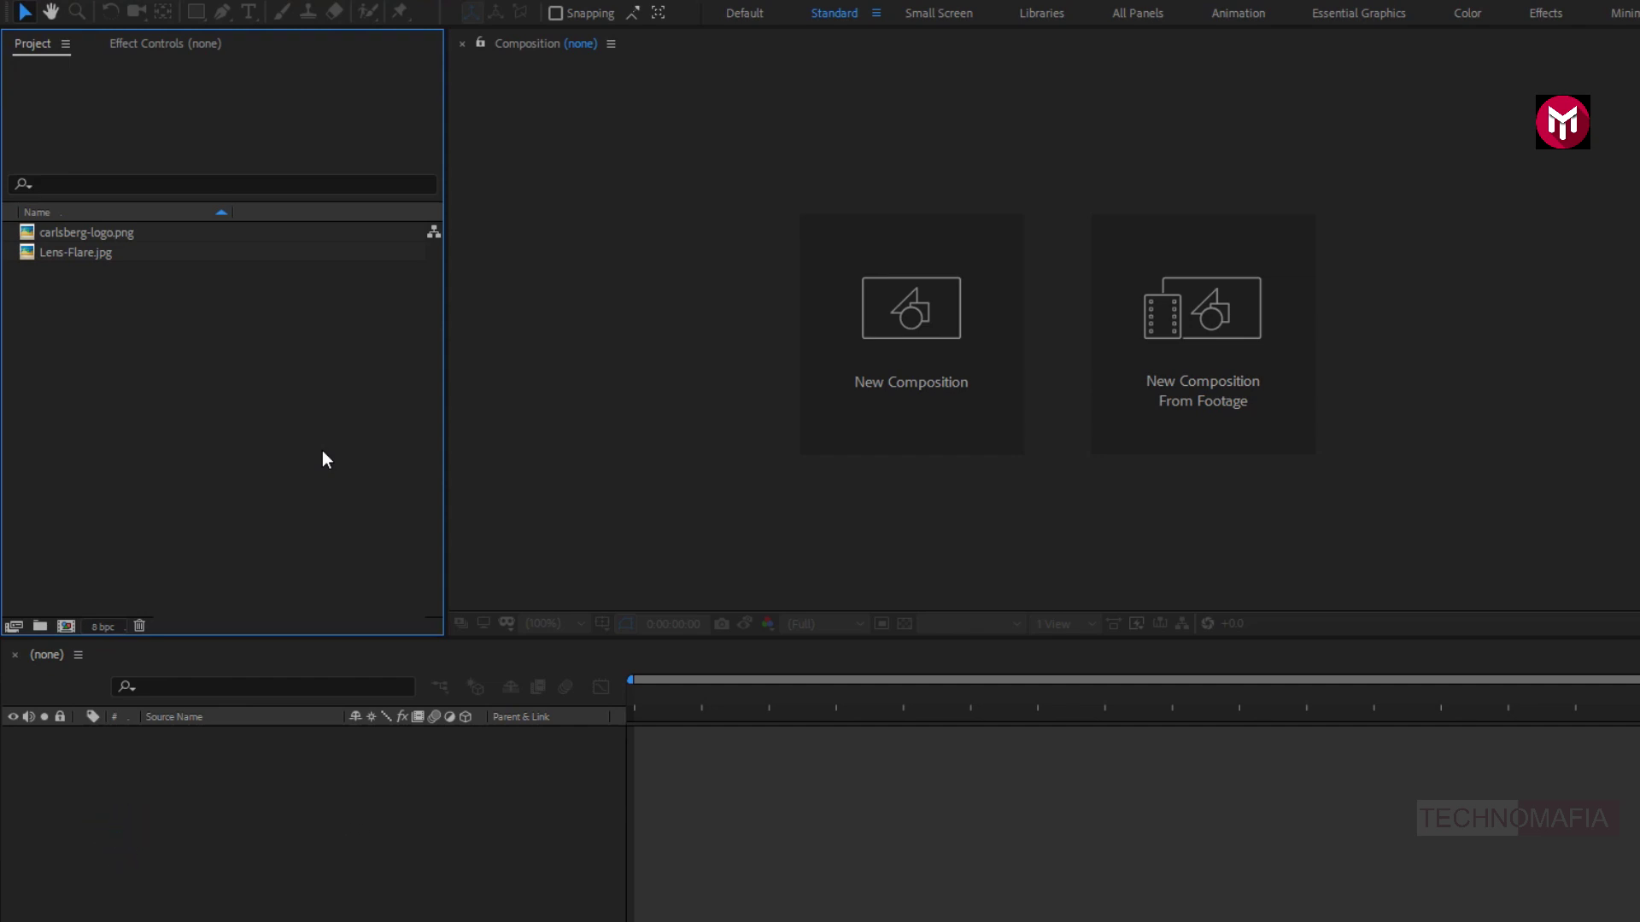
Create the 'Logo Animation' composition at 1920×1080, 30 fps, with a 0:00:05:00 duration.
{"action": "left_click", "coordinate": [926, 345]}
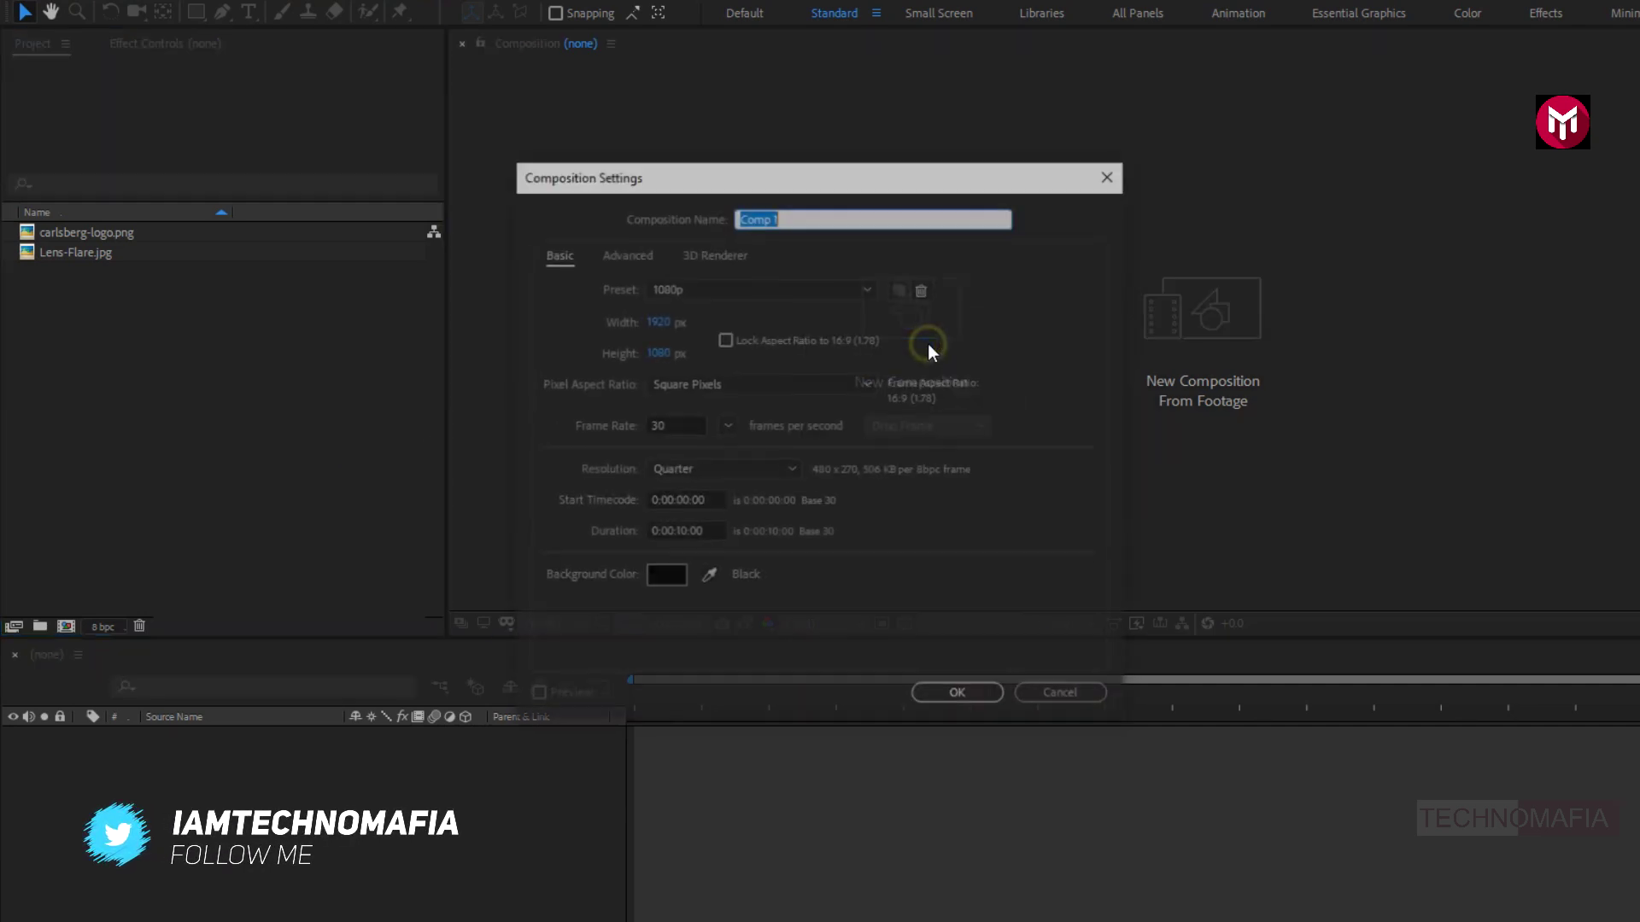
{"action": "type", "text": "Log"}
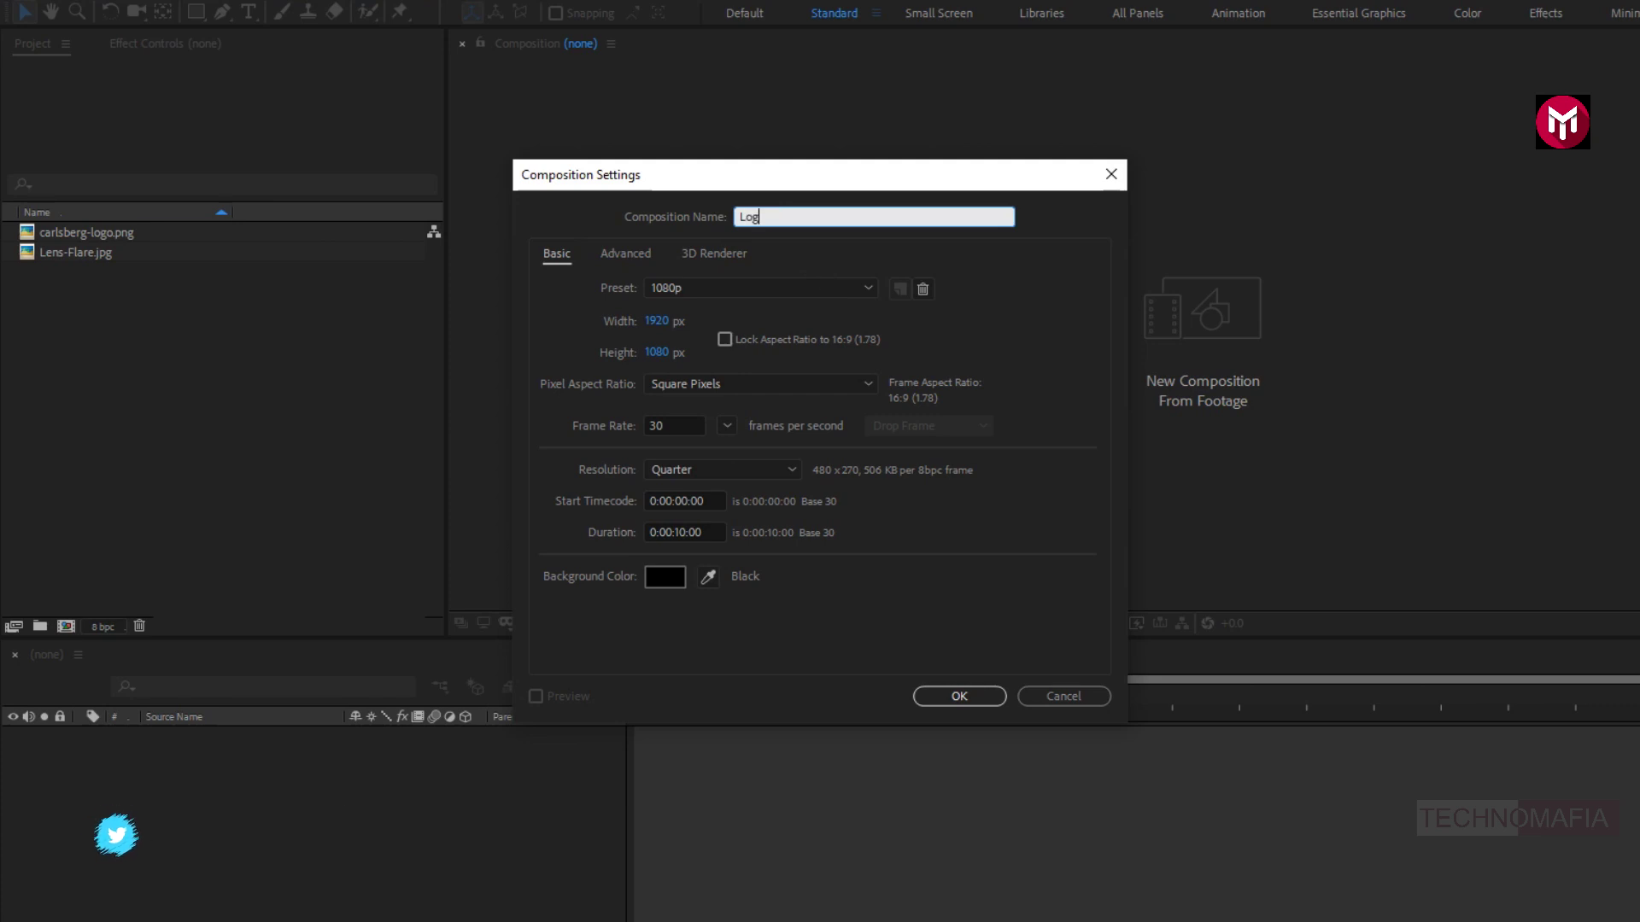
{"action": "type", "text": "o Ani"}
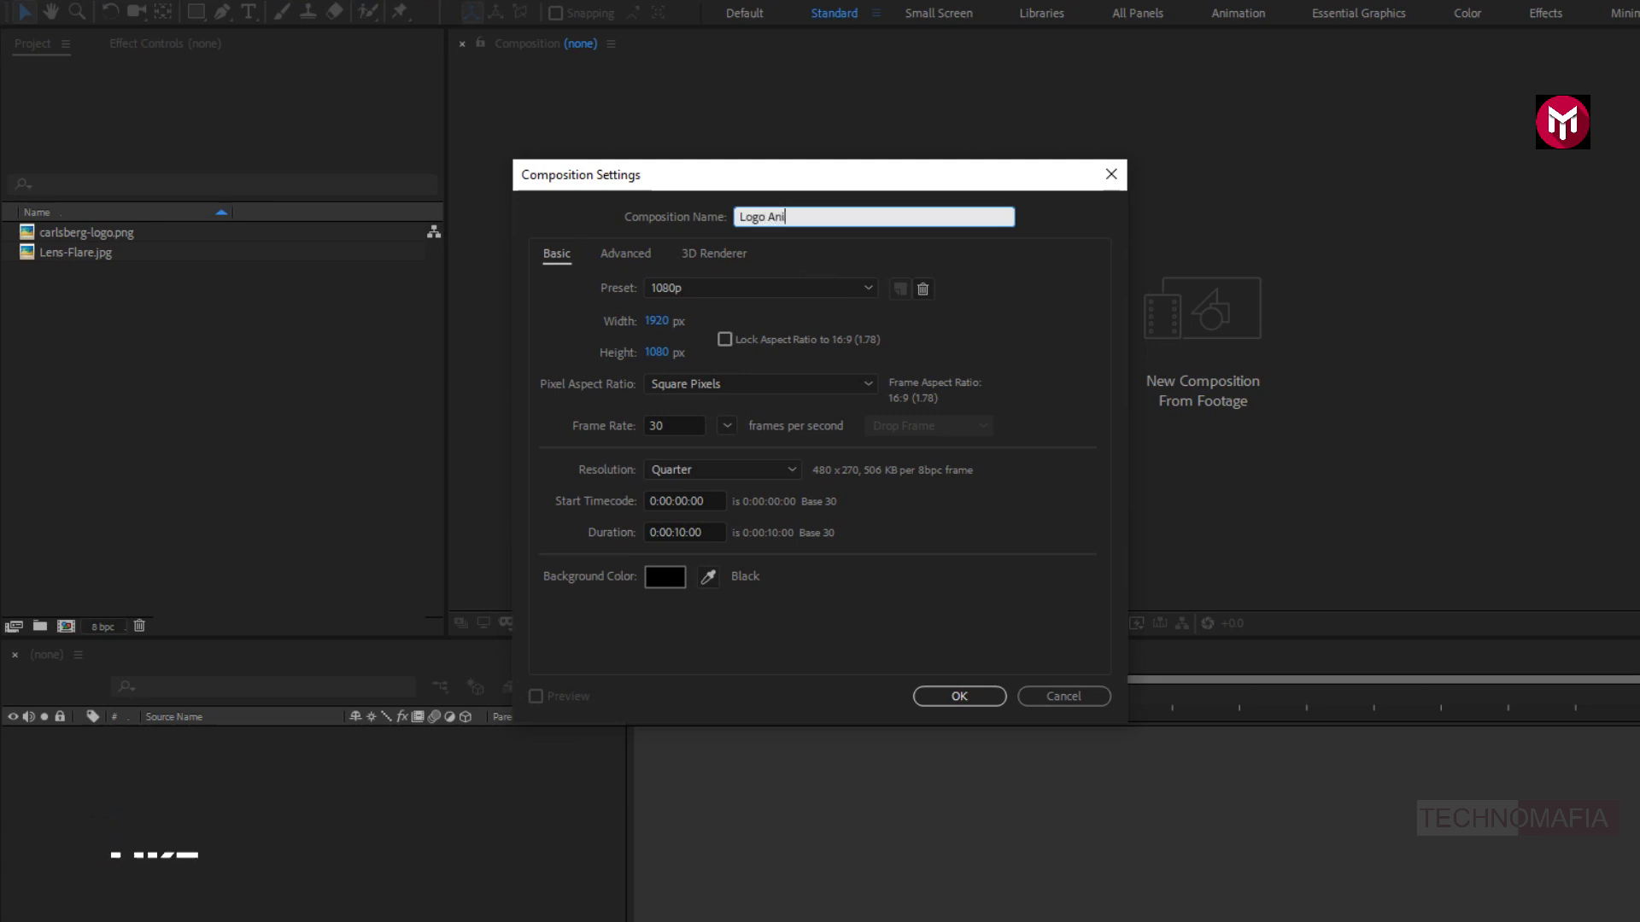
{"action": "type", "text": "mation"}
{"action": "left_click", "coordinate": [679, 532]}
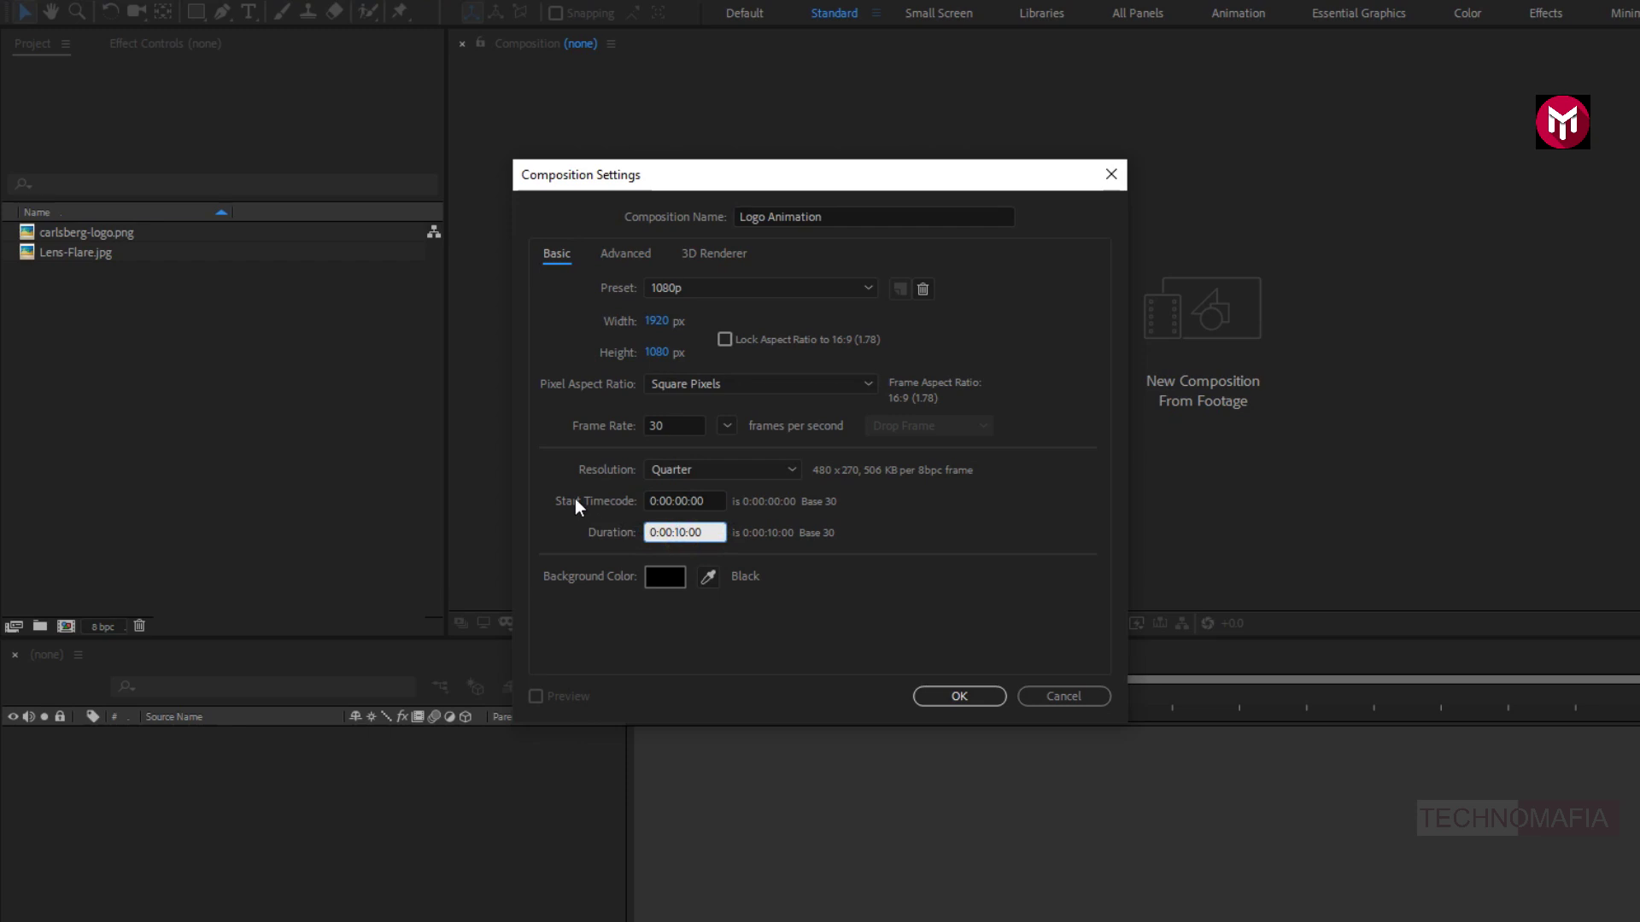
{"action": "key", "text": "BackSpace"}
{"action": "type", "text": "5"}
{"action": "left_click", "coordinate": [926, 694]}
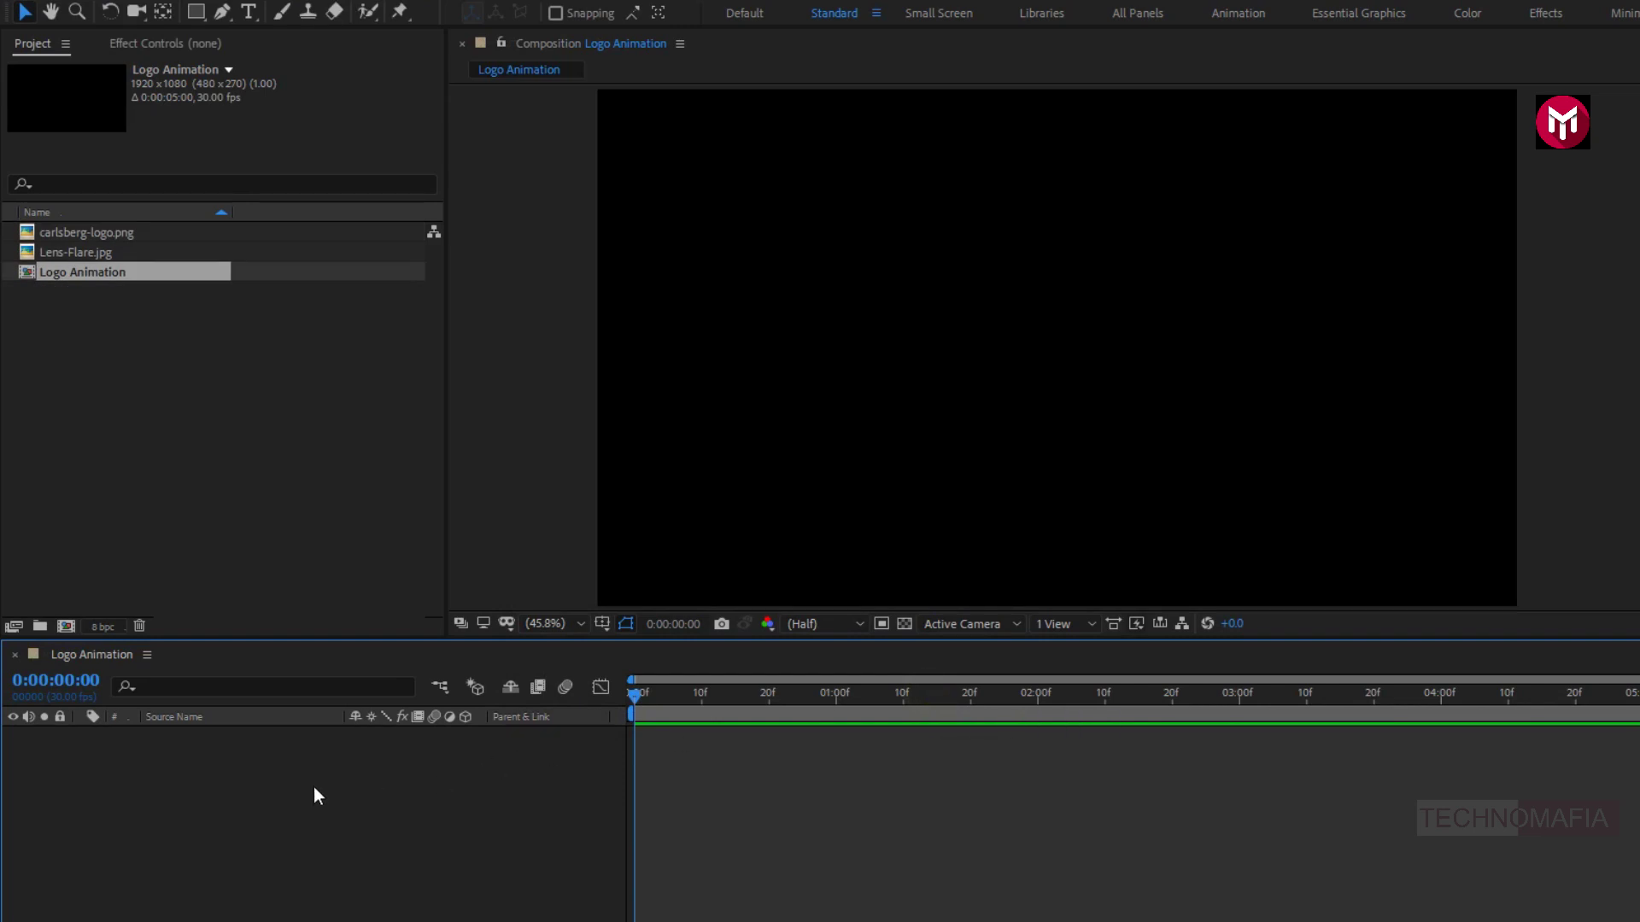
Add a full-frame solid layer named BG to the composition.
{"action": "right_click", "coordinate": [236, 786]}
{"action": "mouse_move", "coordinate": [377, 791]}
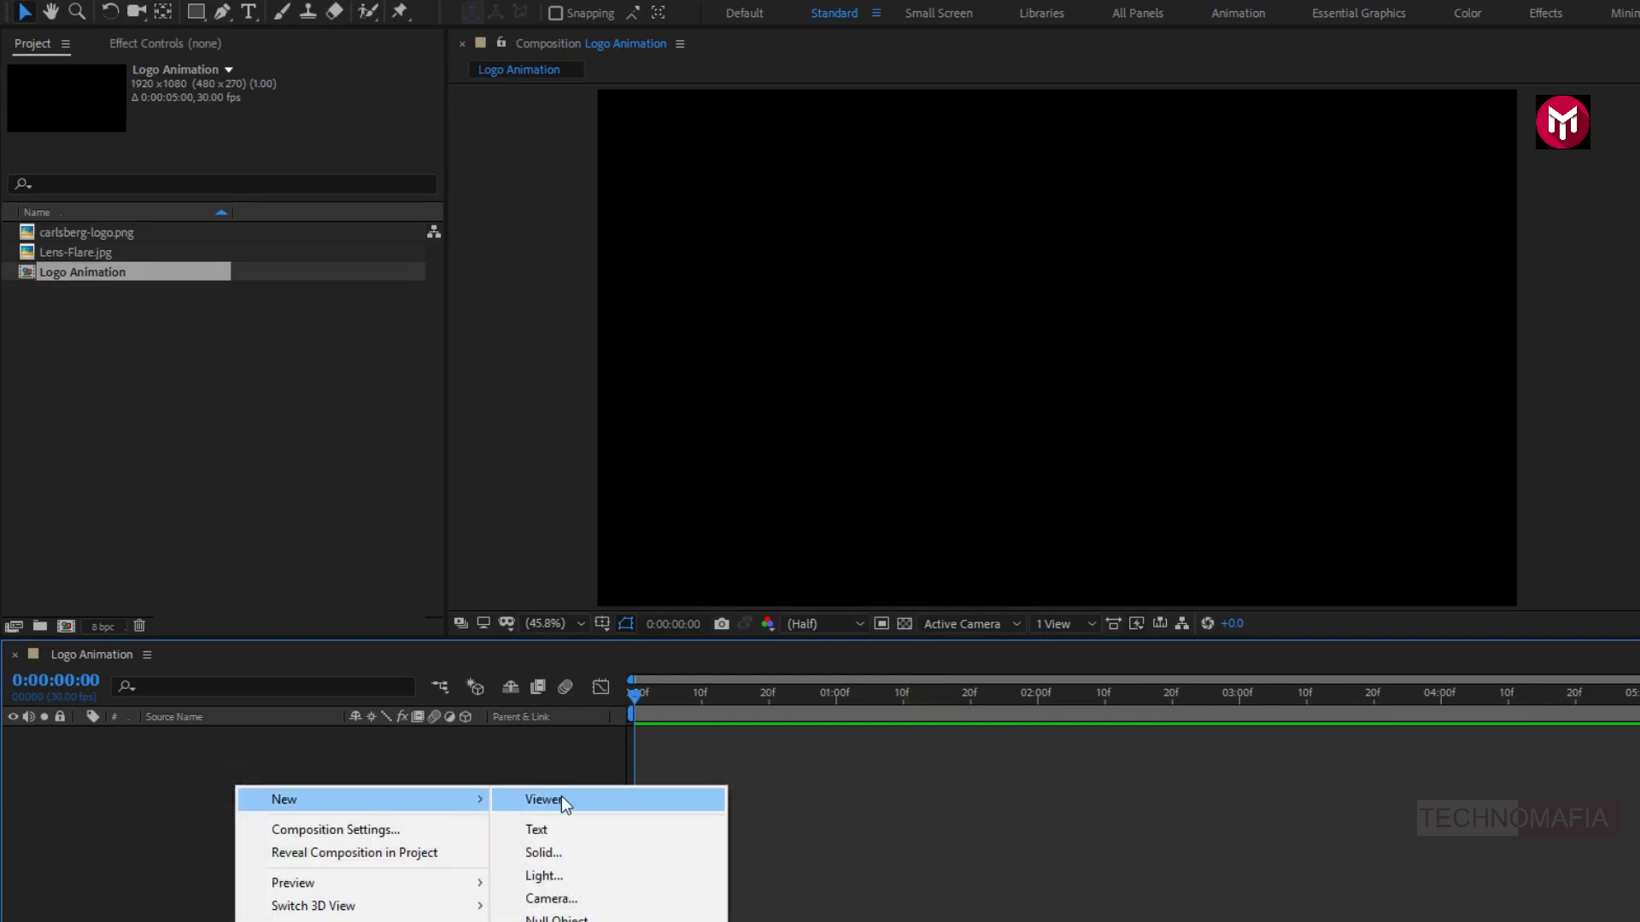
{"action": "left_click", "coordinate": [568, 850]}
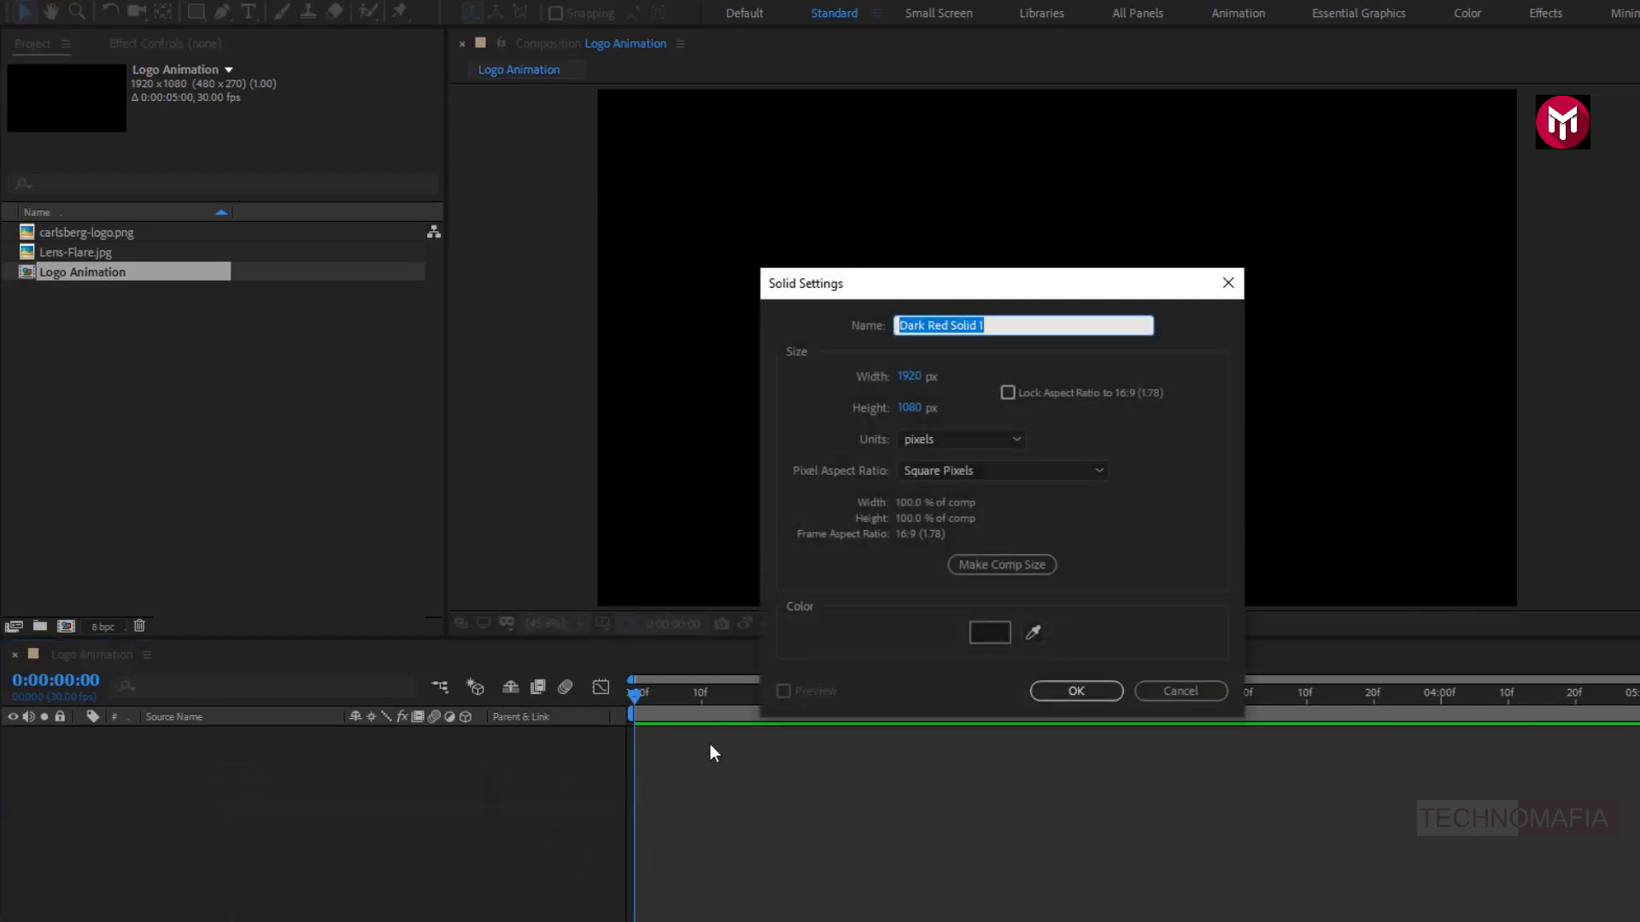
{"action": "type", "text": "BG"}
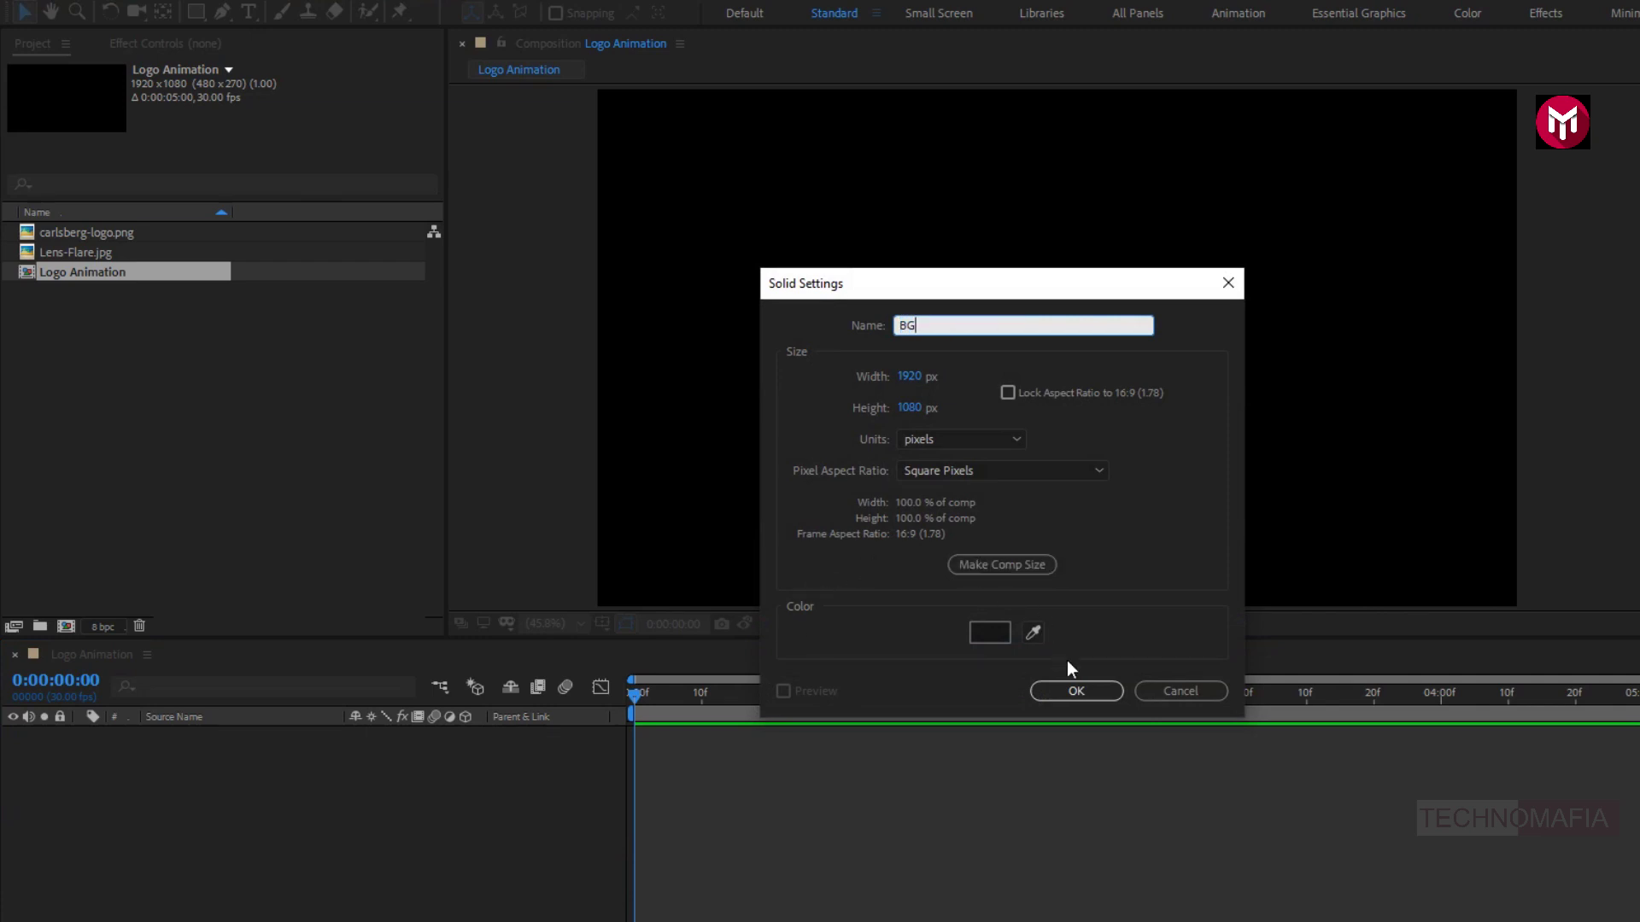
{"action": "left_click", "coordinate": [1078, 691]}
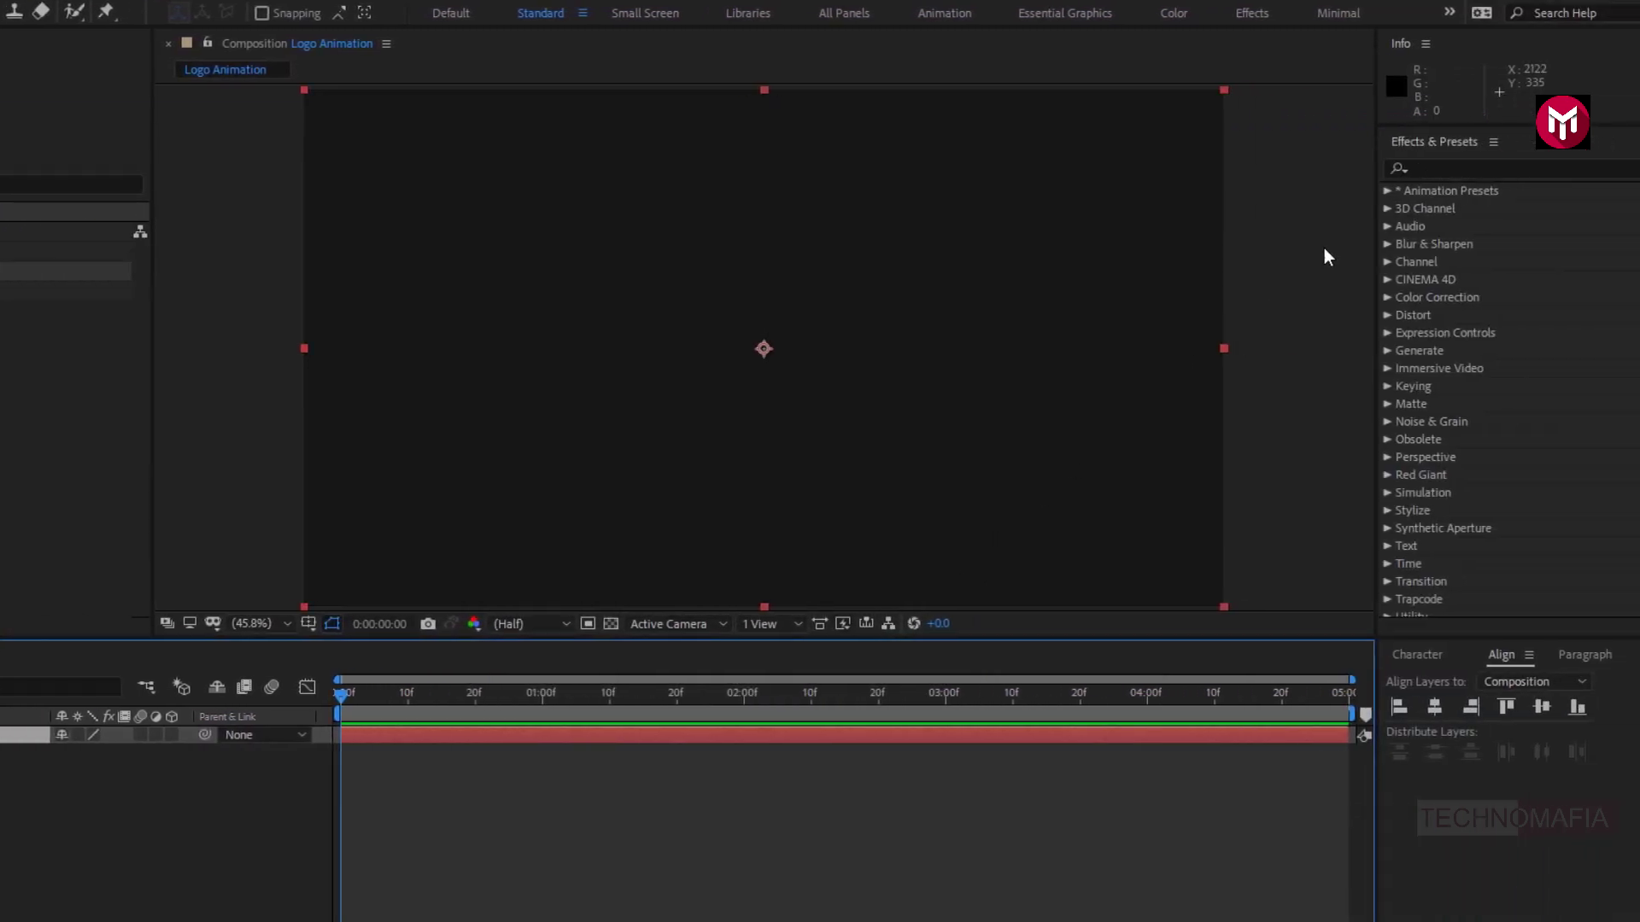
Apply Gradient Ramp to BG with a dark navy start colour (020D37).
{"action": "left_click", "coordinate": [1392, 164]}
{"action": "type", "text": "ramp"}
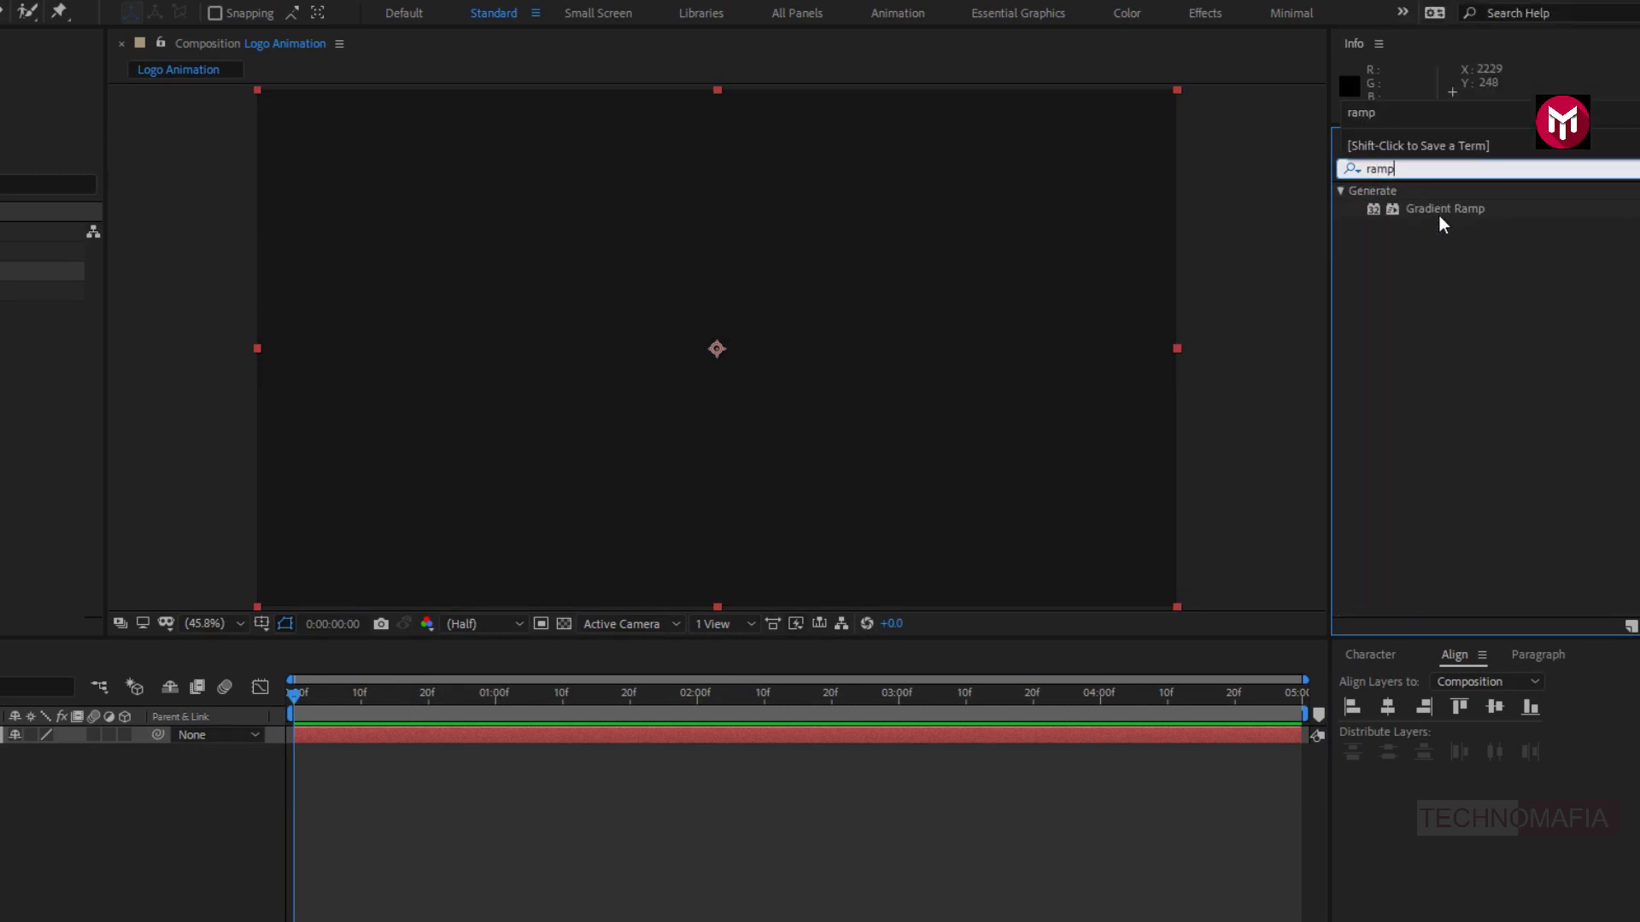
{"action": "double_click", "coordinate": [1443, 209]}
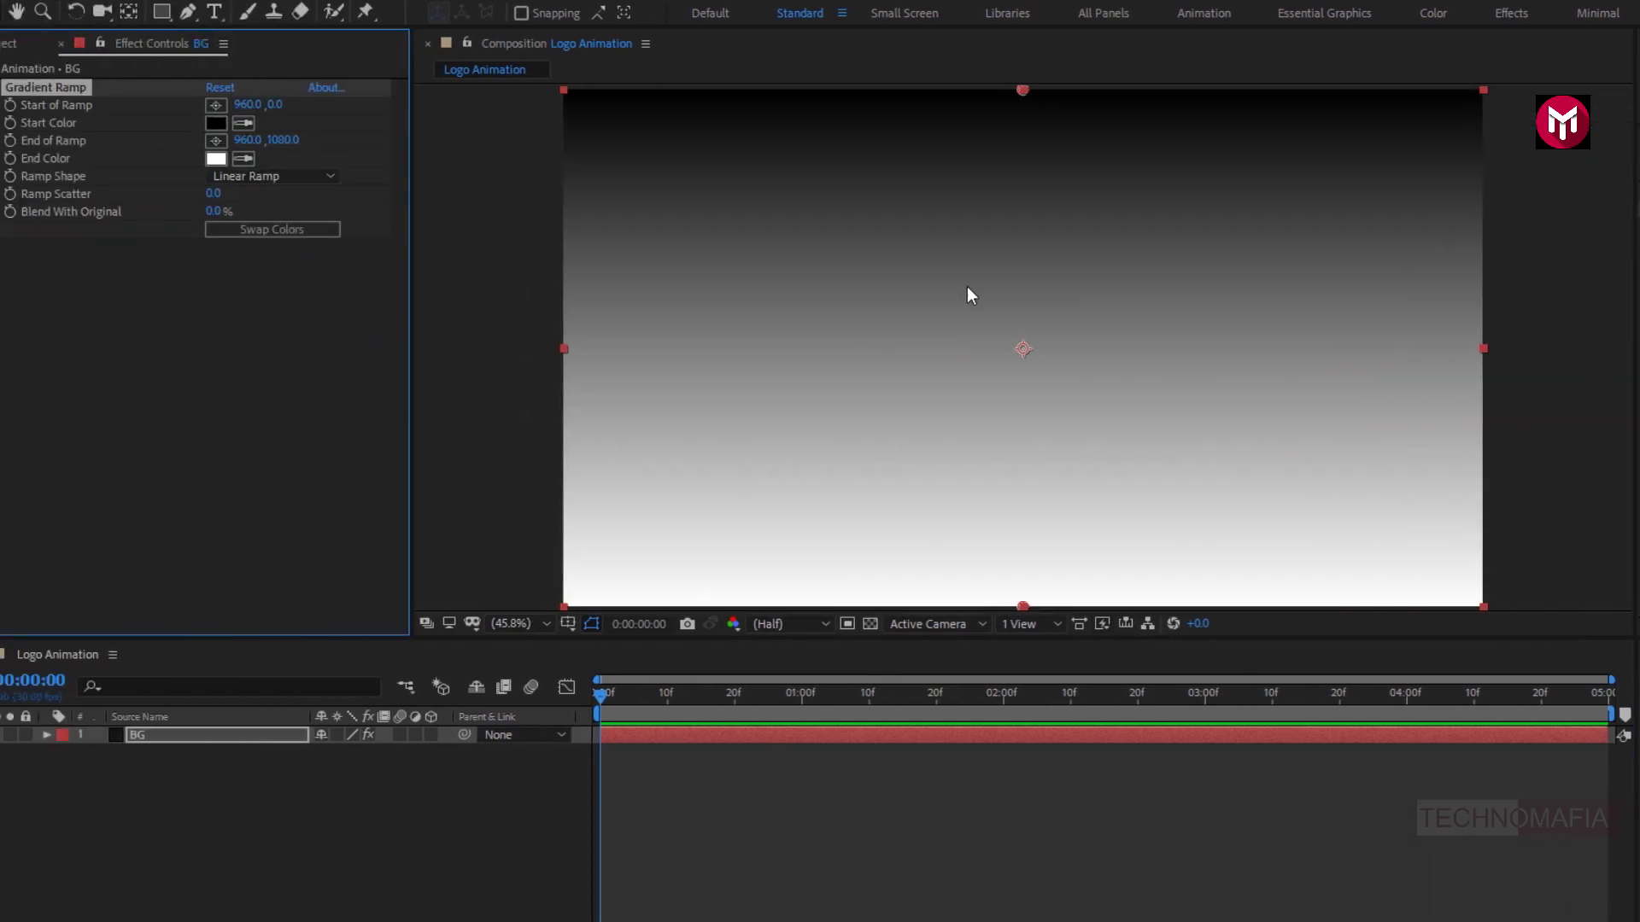
{"action": "left_click", "coordinate": [247, 125]}
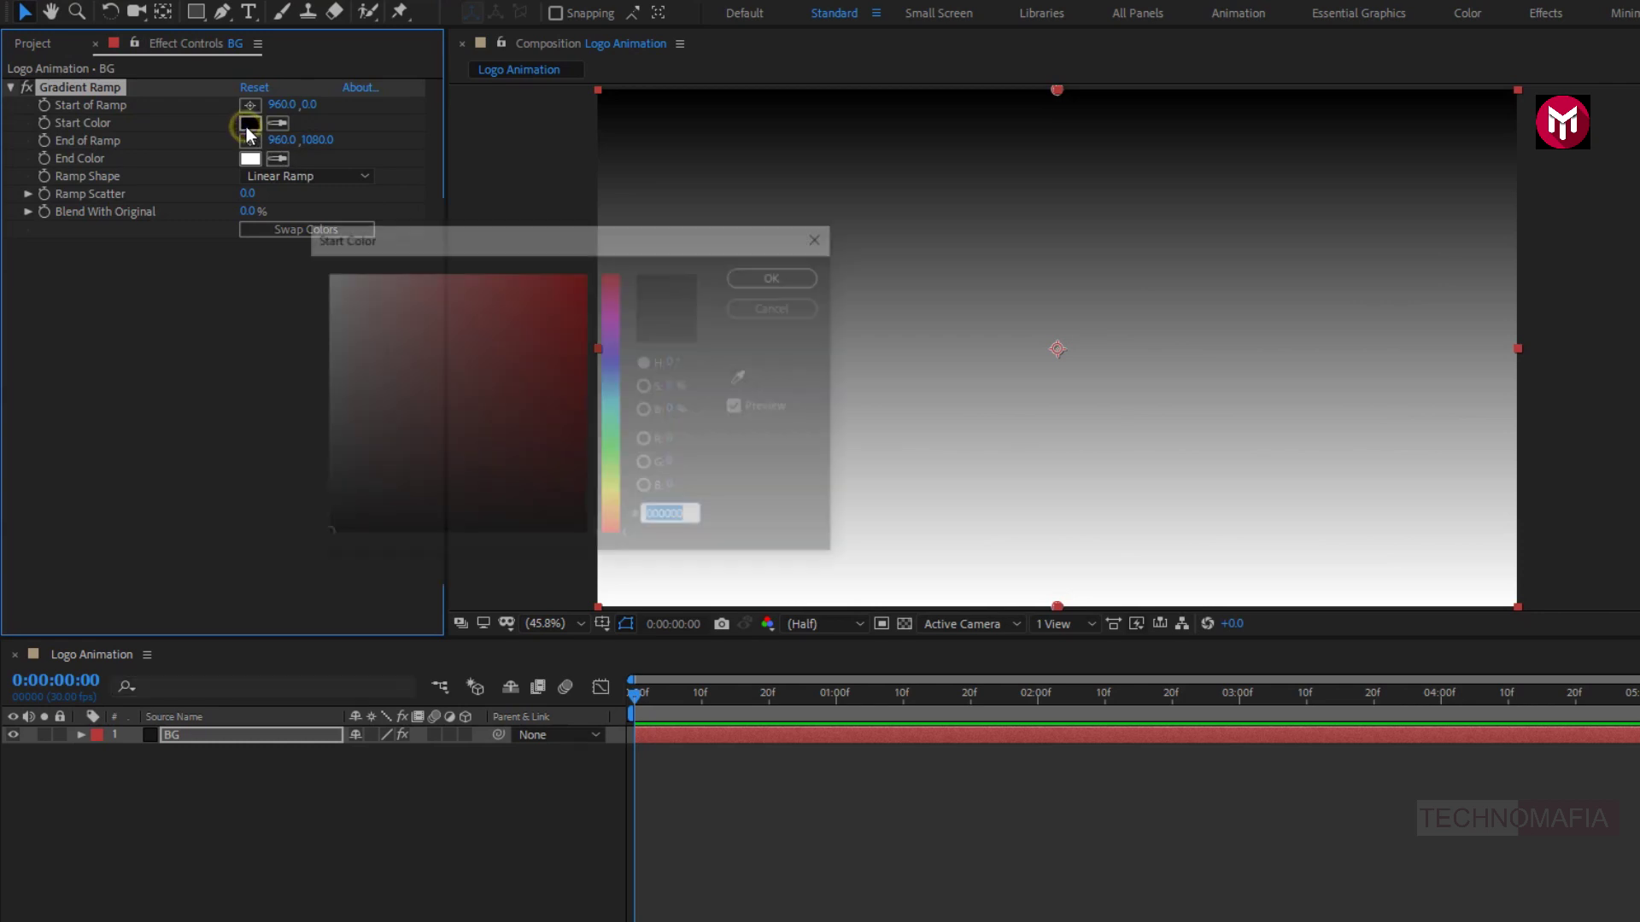
{"action": "mouse_move", "coordinate": [613, 393]}
{"action": "left_mouse_down"}
{"action": "mouse_move", "coordinate": [613, 355]}
{"action": "mouse_move", "coordinate": [613, 370]}
{"action": "left_mouse_up"}
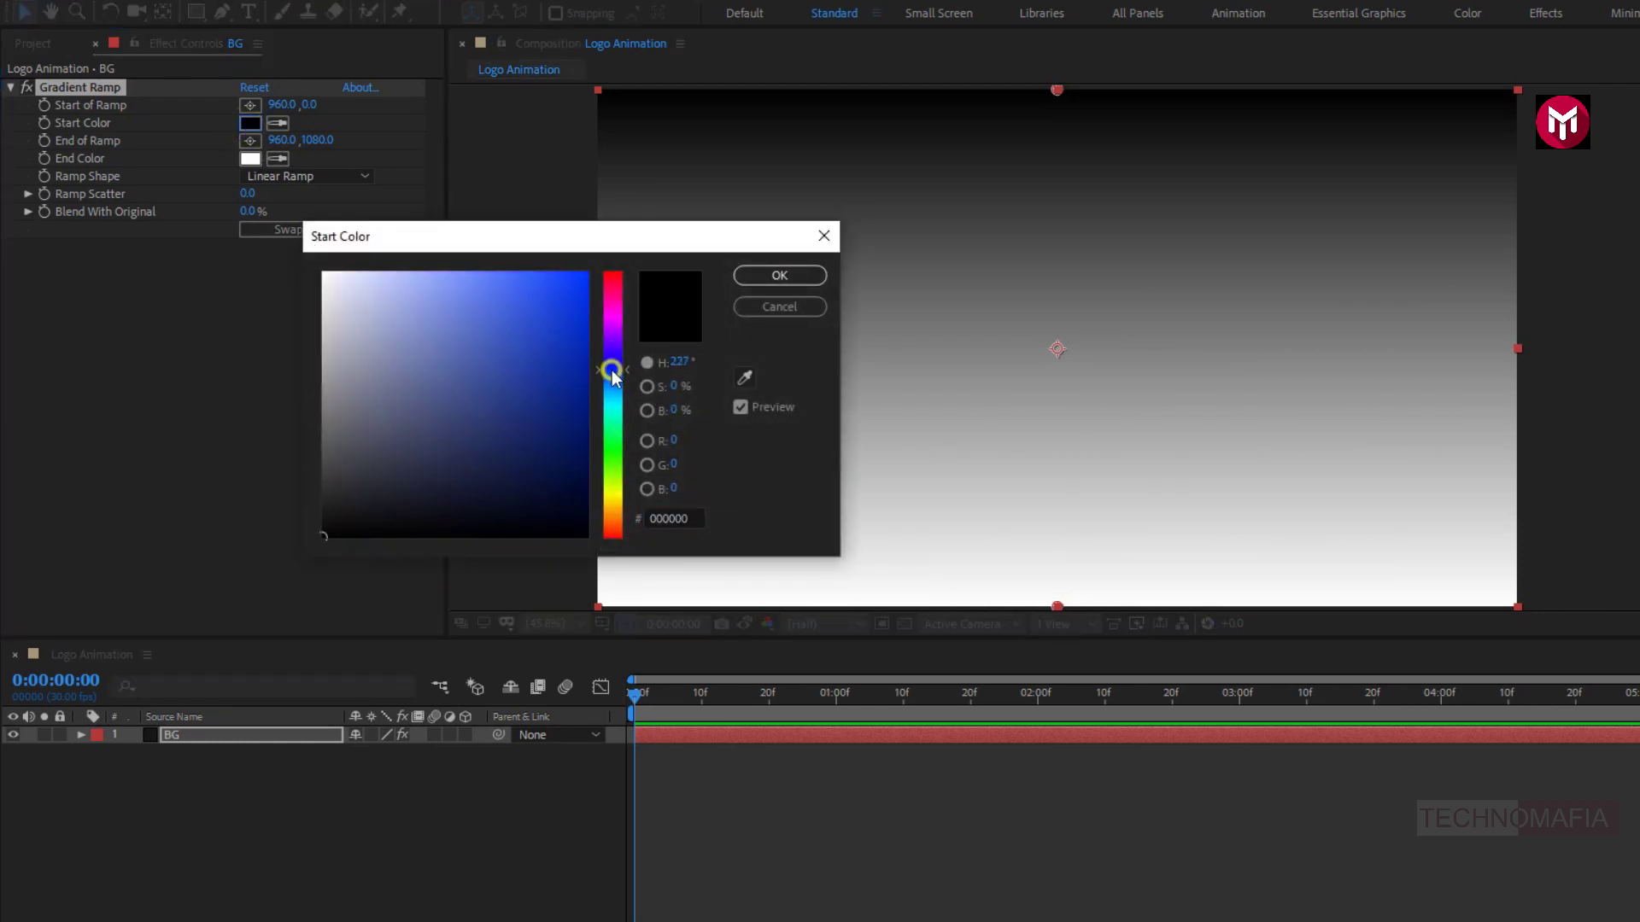
{"action": "left_click_drag", "start_coordinate": [586, 457], "coordinate": [580, 480]}
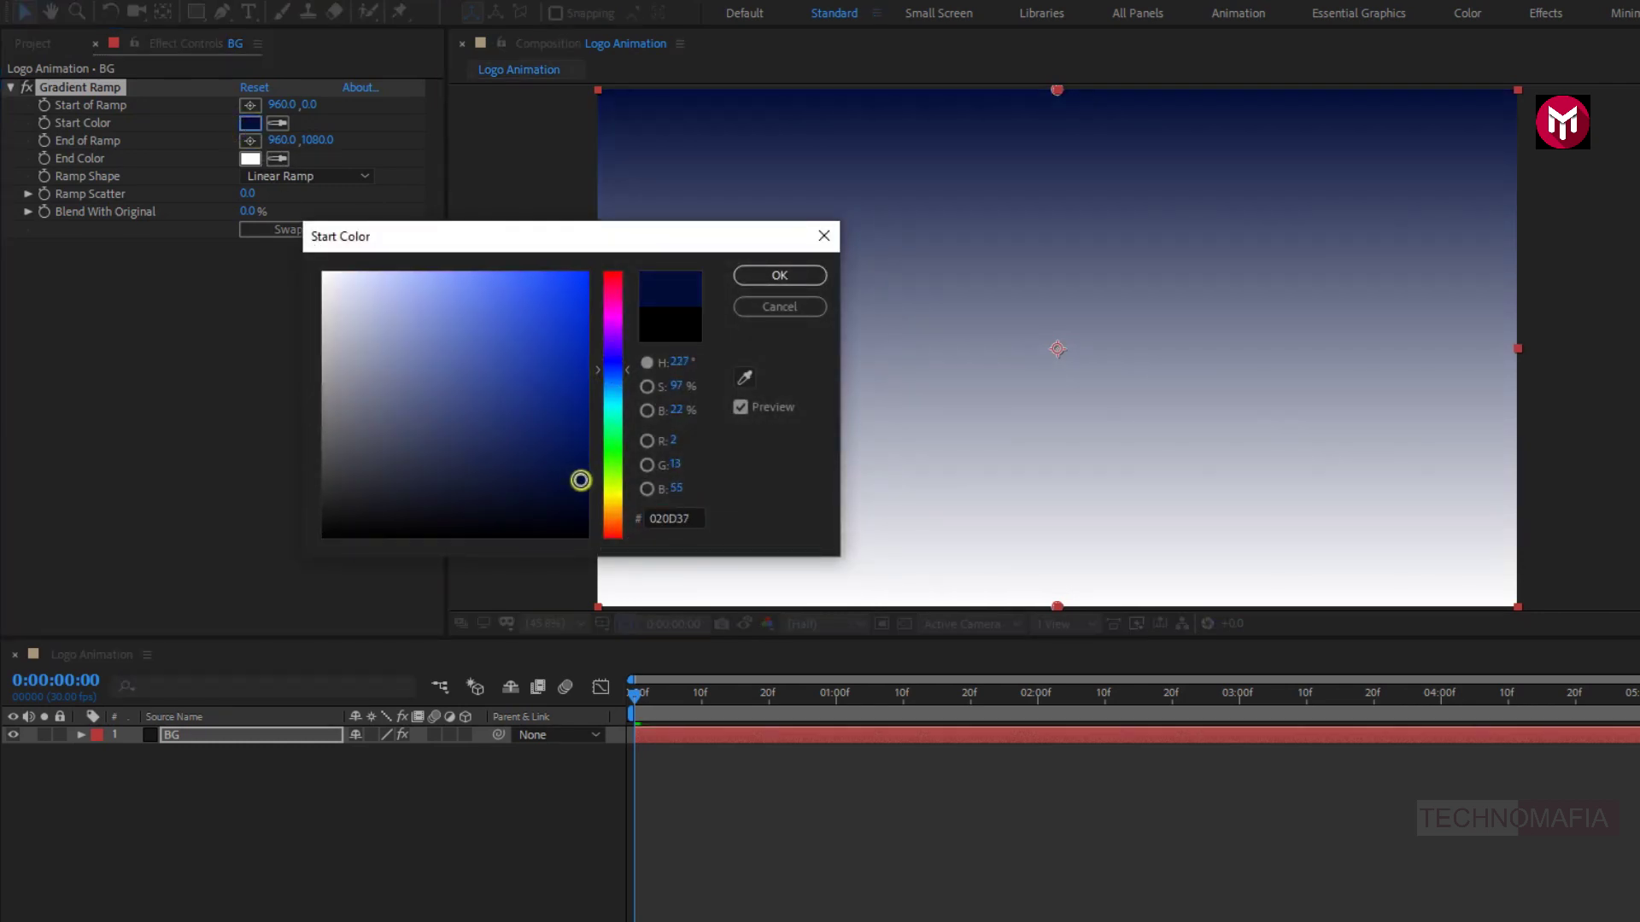
{"action": "left_click", "coordinate": [747, 275]}
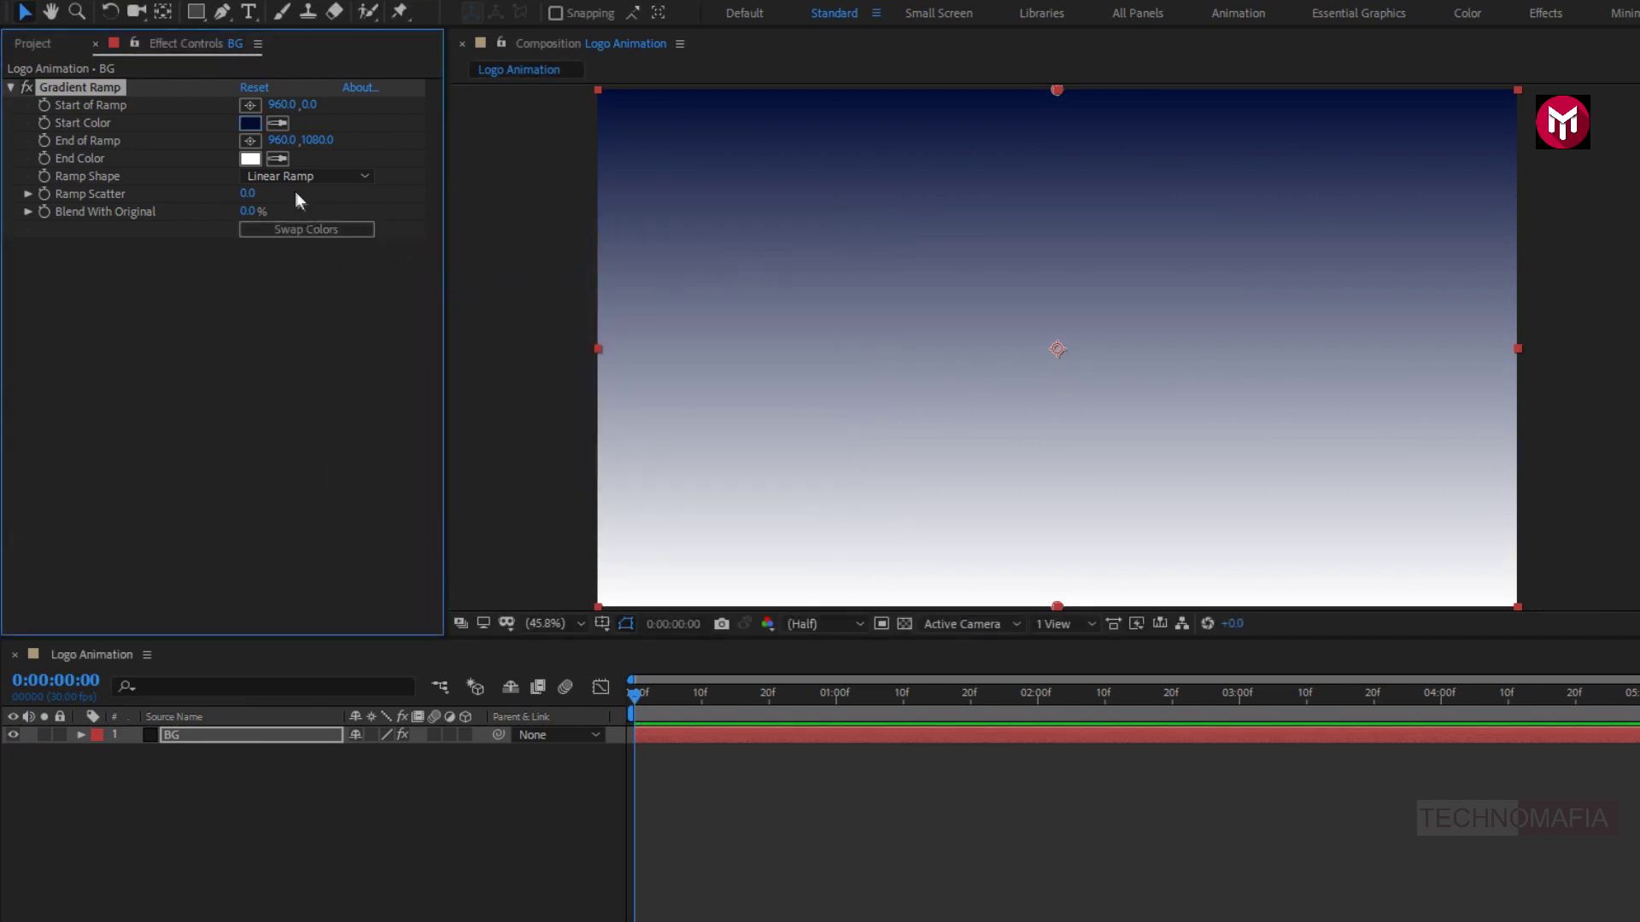
{"action": "left_click", "coordinate": [250, 158]}
Set the ramp's end colour to black, start point at centre, end at bottom-right.
{"action": "left_click_drag", "start_coordinate": [504, 442], "coordinate": [592, 559]}
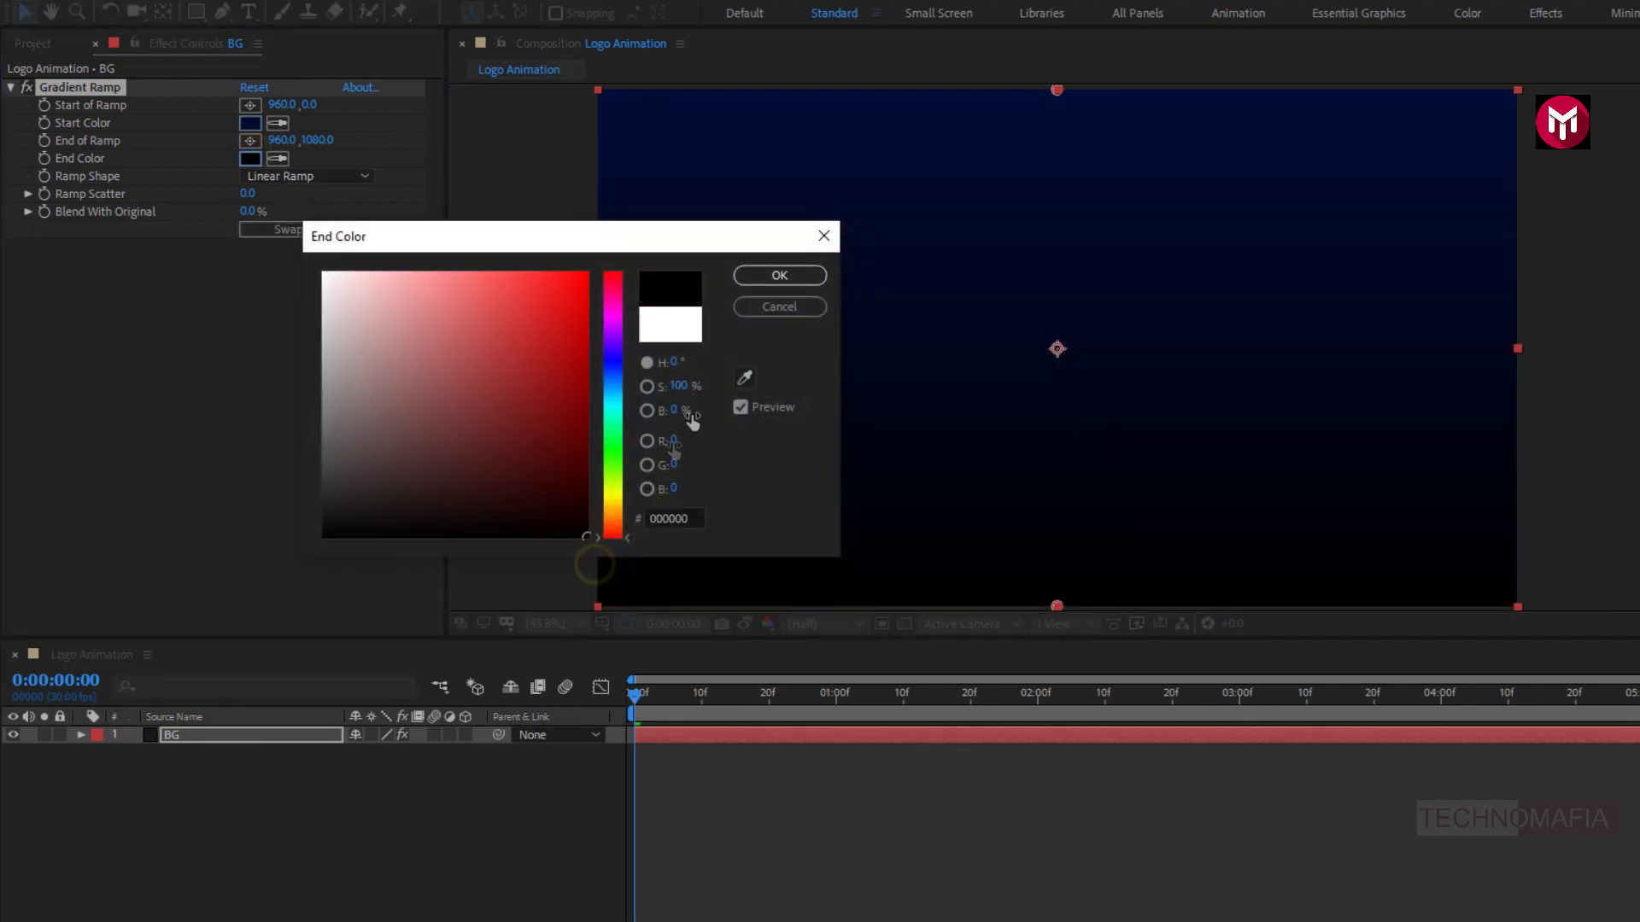
{"action": "left_click", "coordinate": [755, 276]}
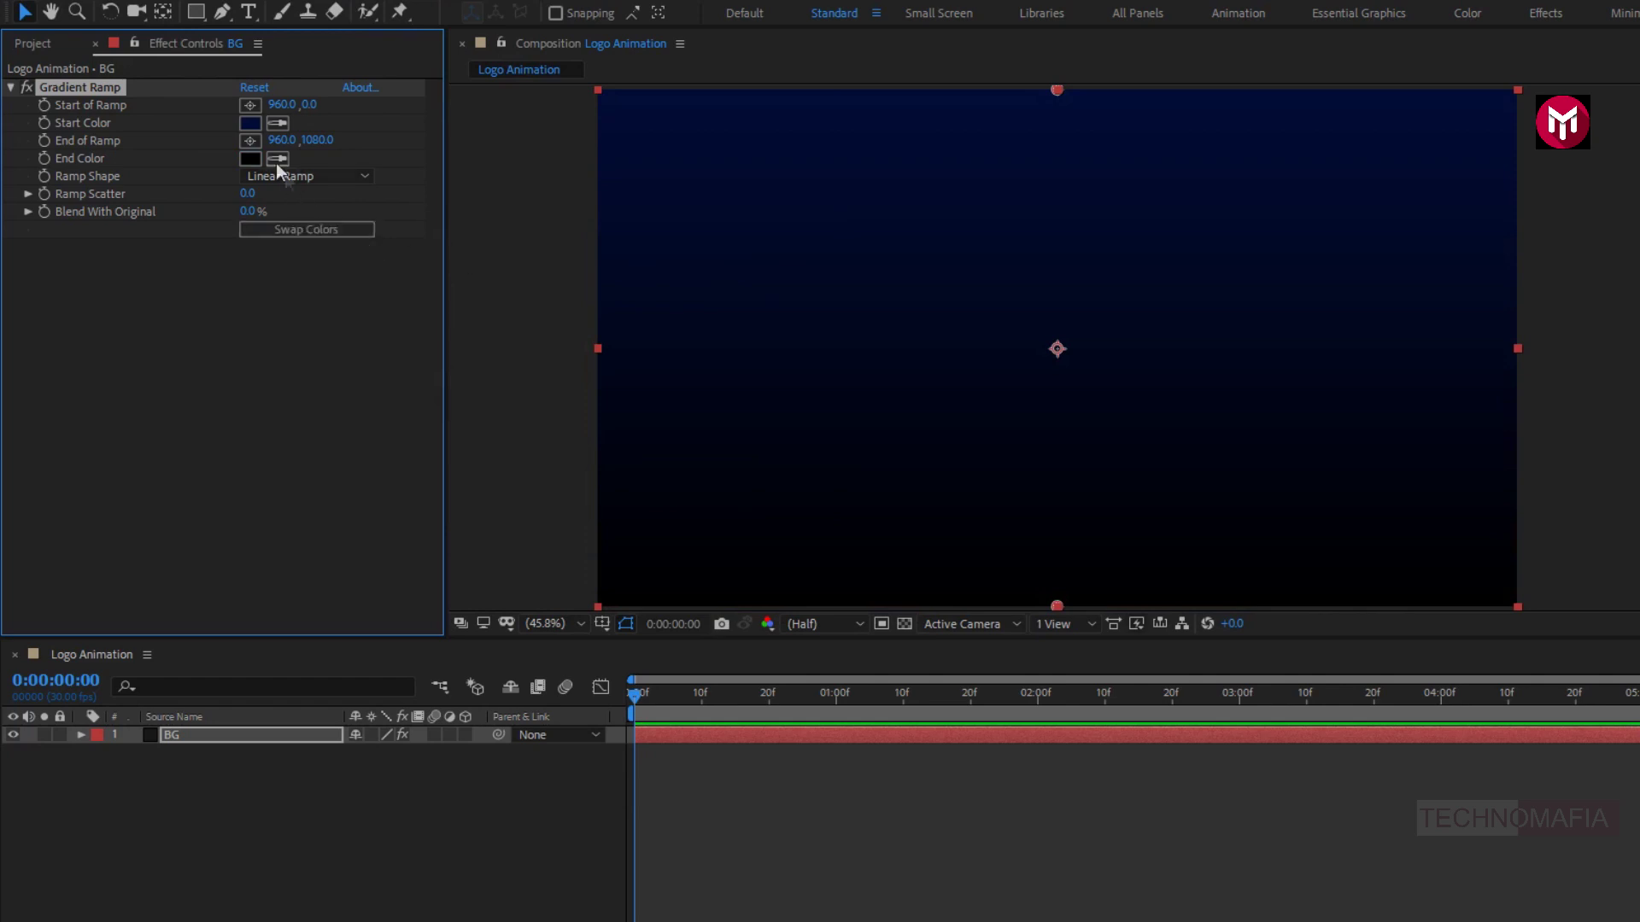
{"action": "left_click", "coordinate": [249, 104]}
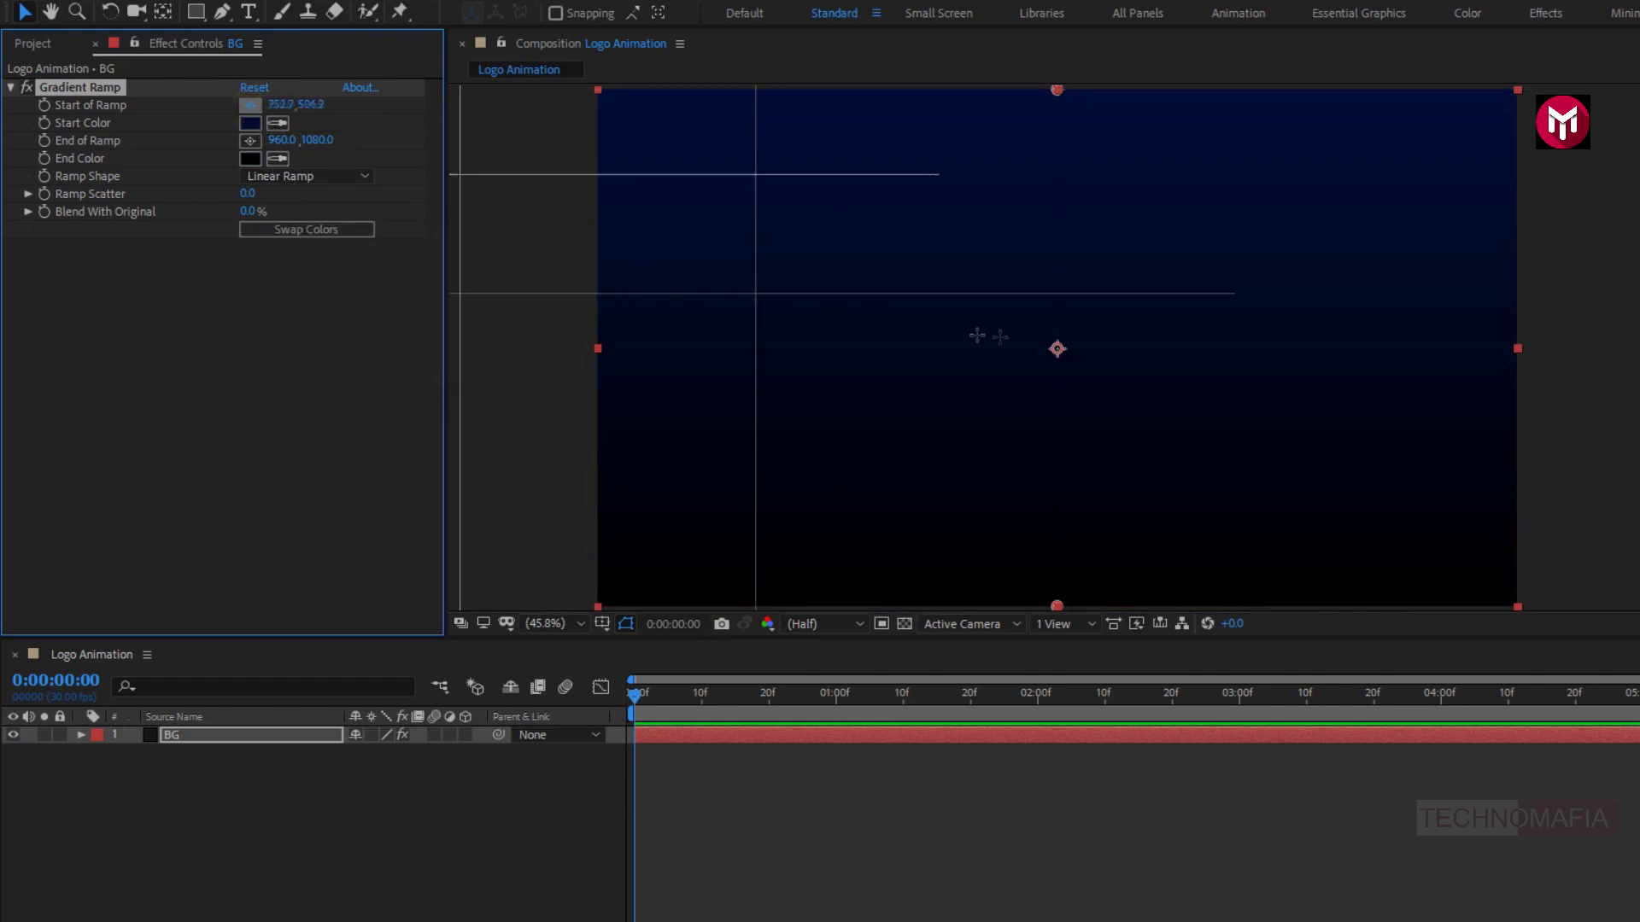
{"action": "left_click", "coordinate": [1057, 349]}
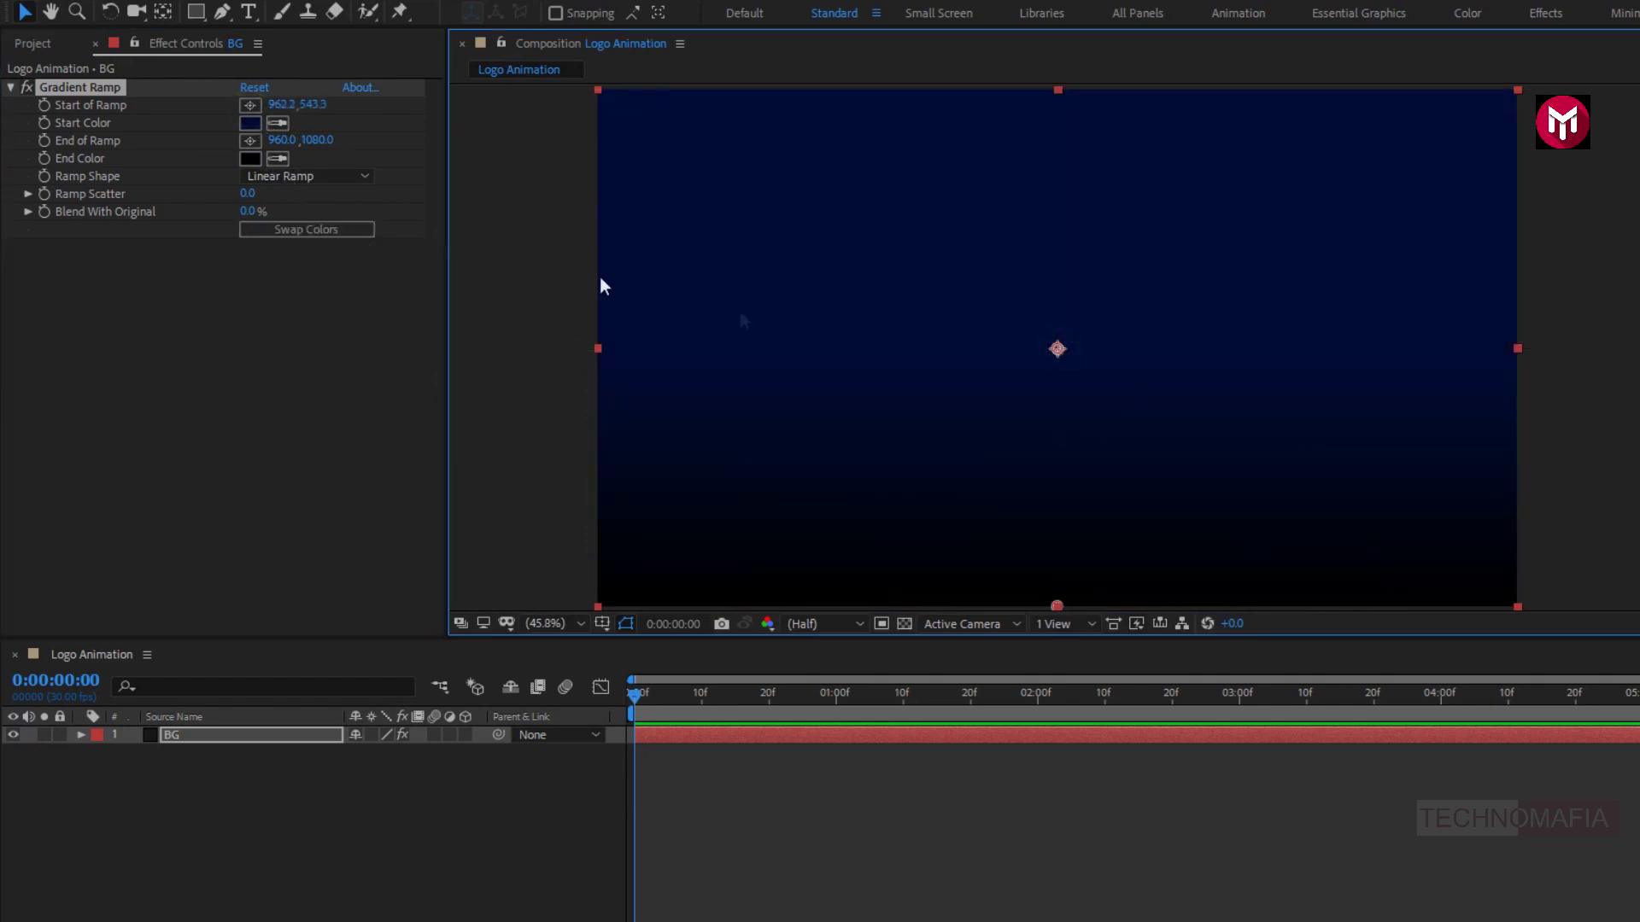
{"action": "left_click", "coordinate": [250, 140]}
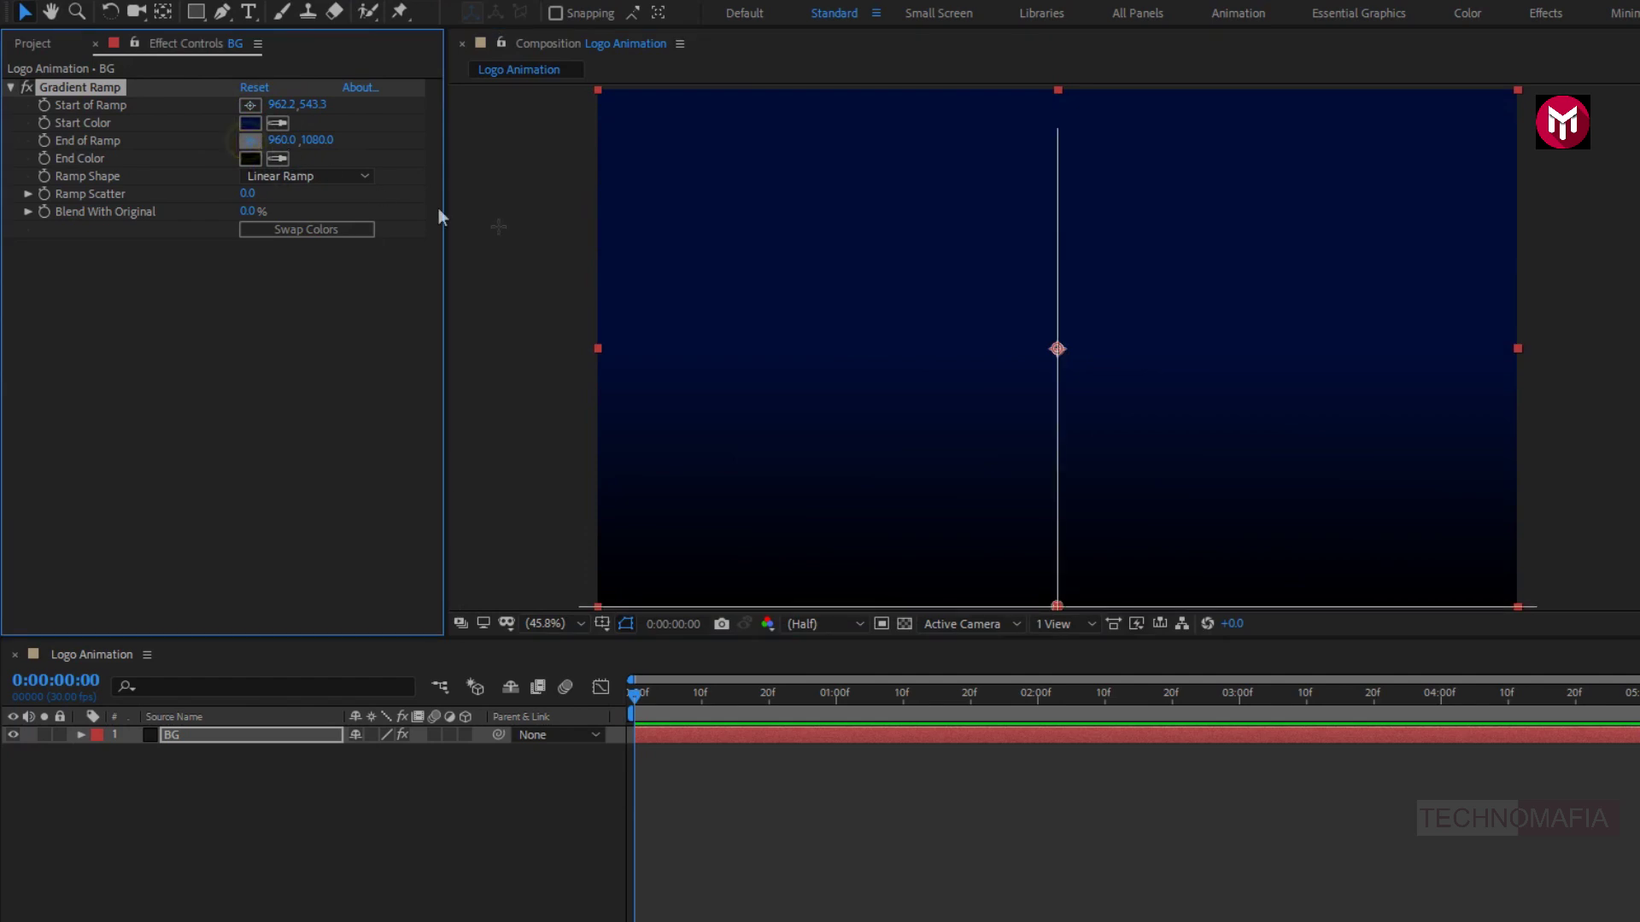
{"action": "left_click", "coordinate": [1519, 606]}
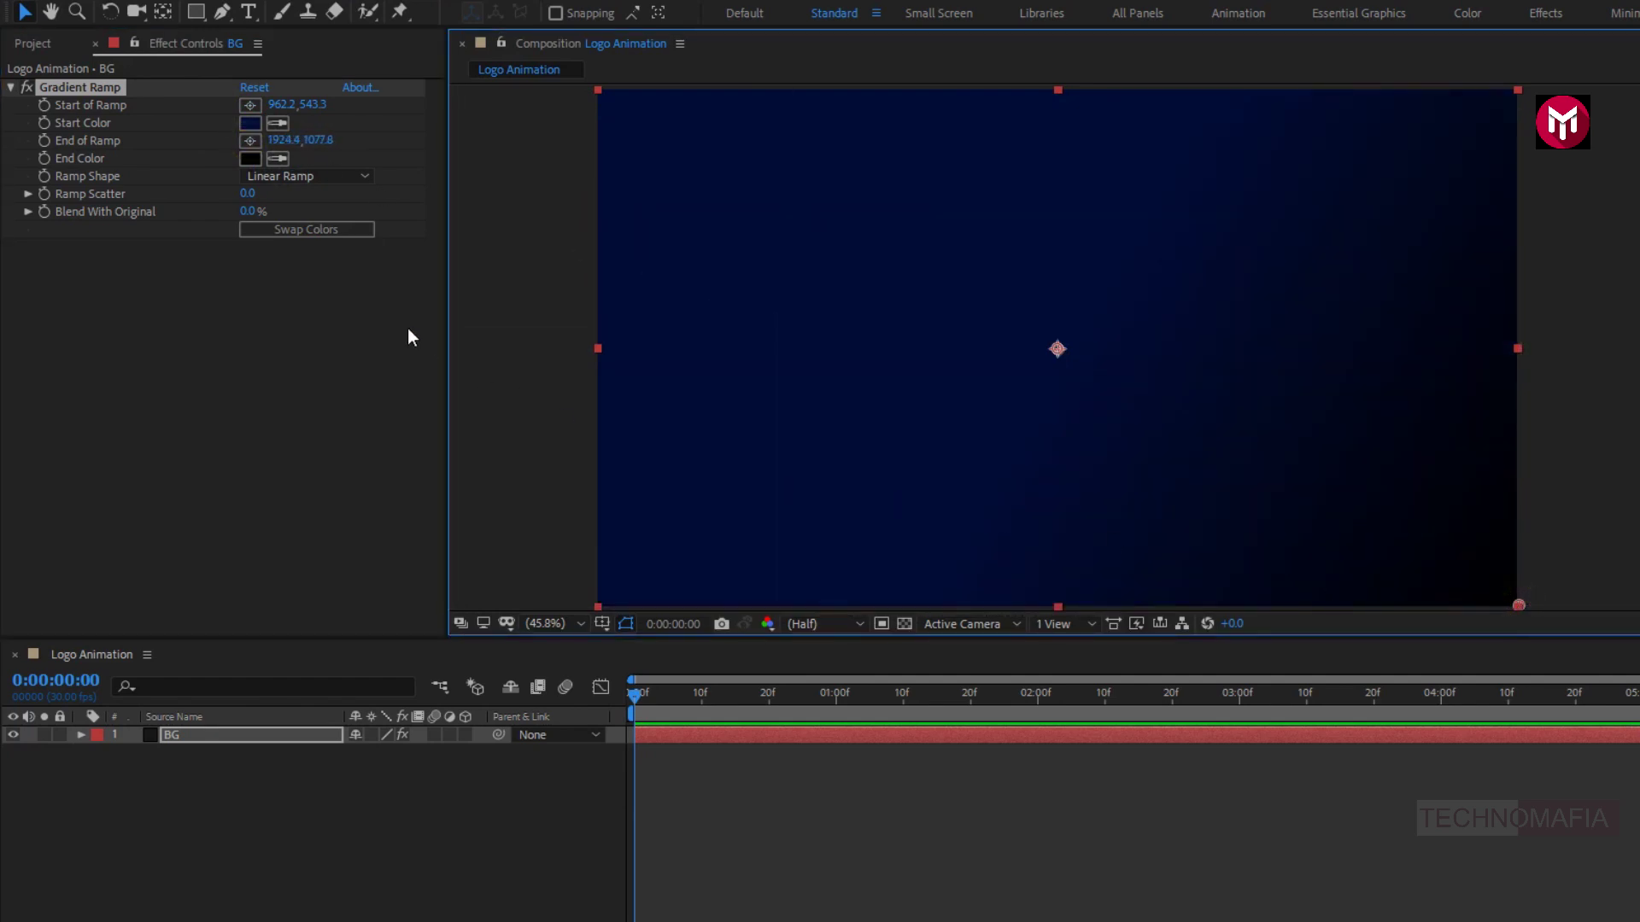
Make the ramp Radial with Ramp Scatter 500 and darken the start colour to 010A2A.
{"action": "left_click", "coordinate": [277, 176]}
{"action": "left_click", "coordinate": [286, 220]}
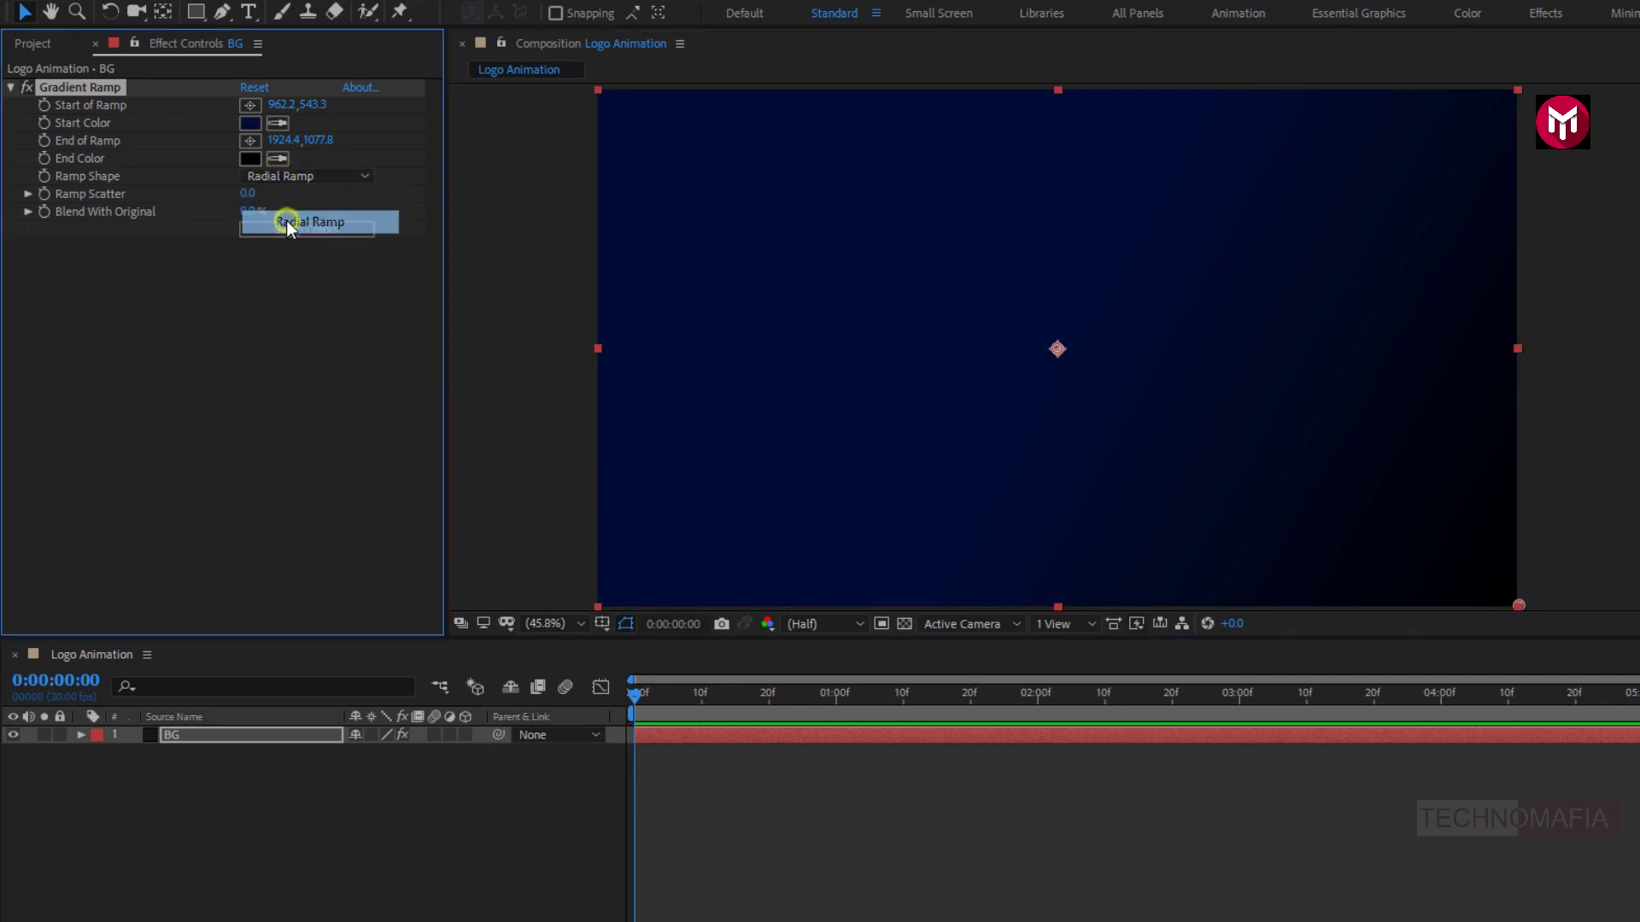
{"action": "left_click", "coordinate": [248, 194]}
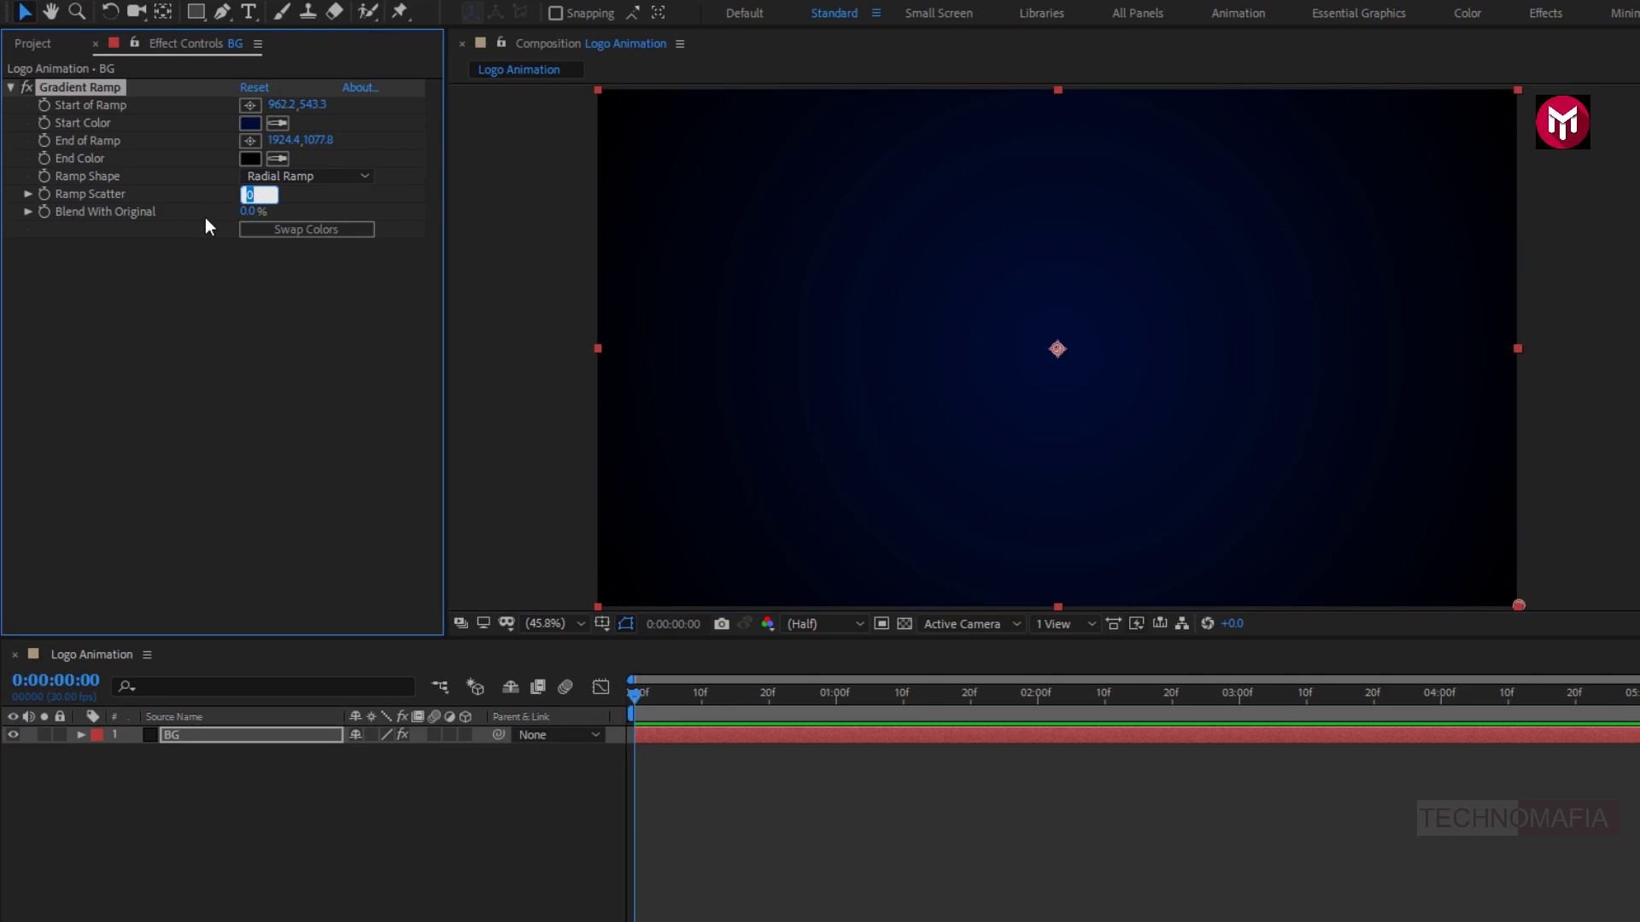
{"action": "type", "text": "500"}
{"action": "key", "text": "Return"}
{"action": "left_click", "coordinate": [225, 301]}
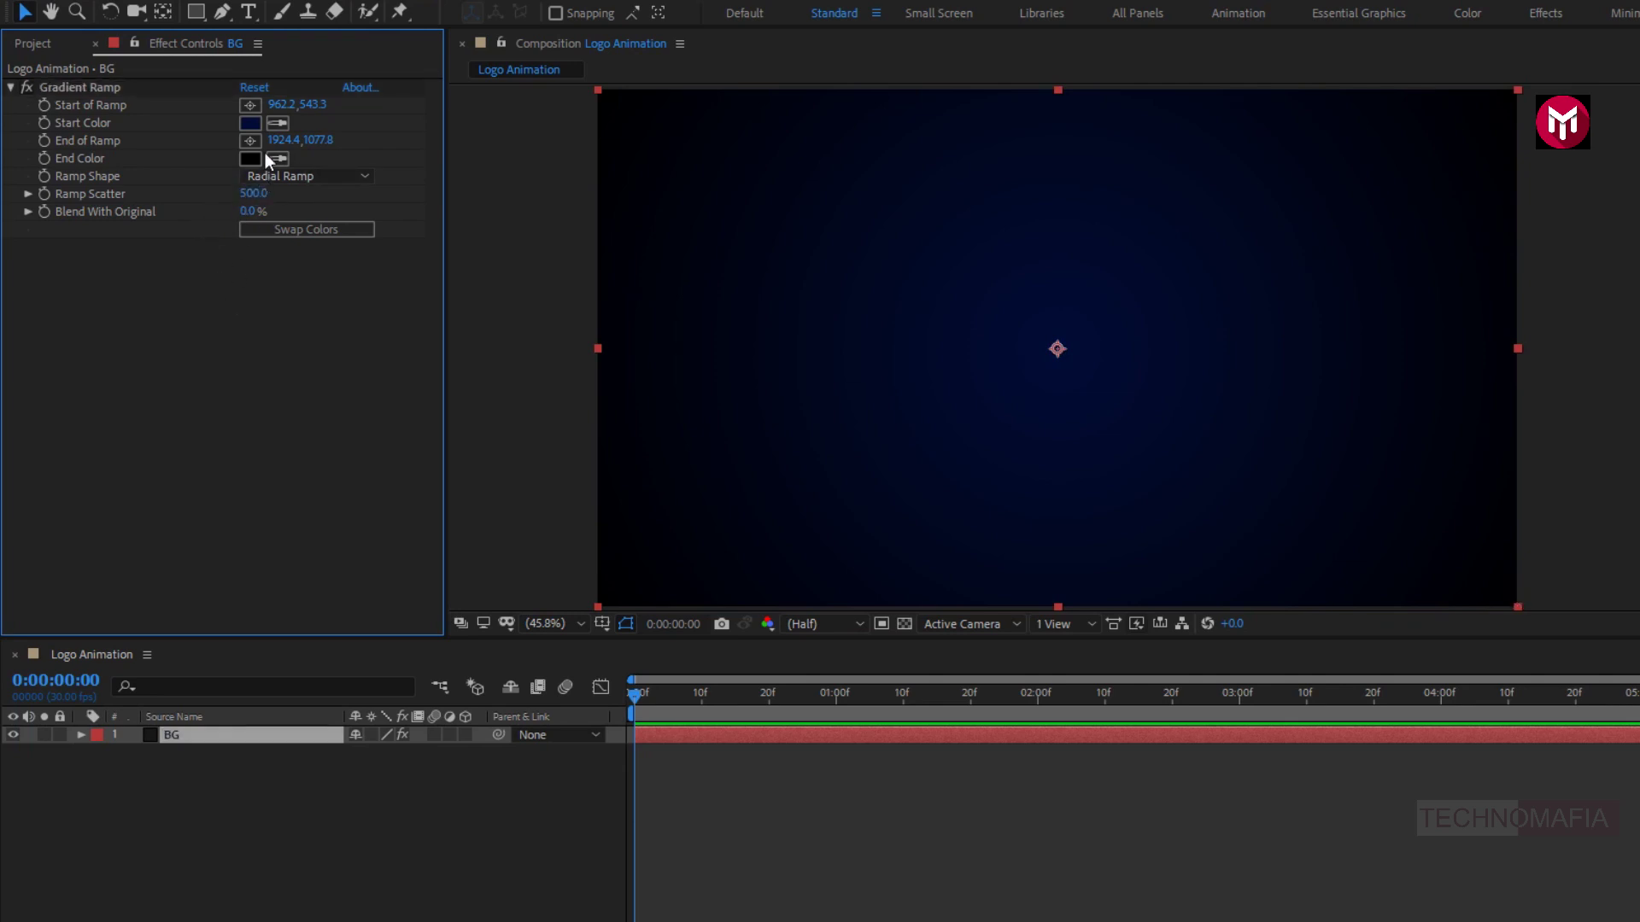
{"action": "left_click", "coordinate": [250, 124]}
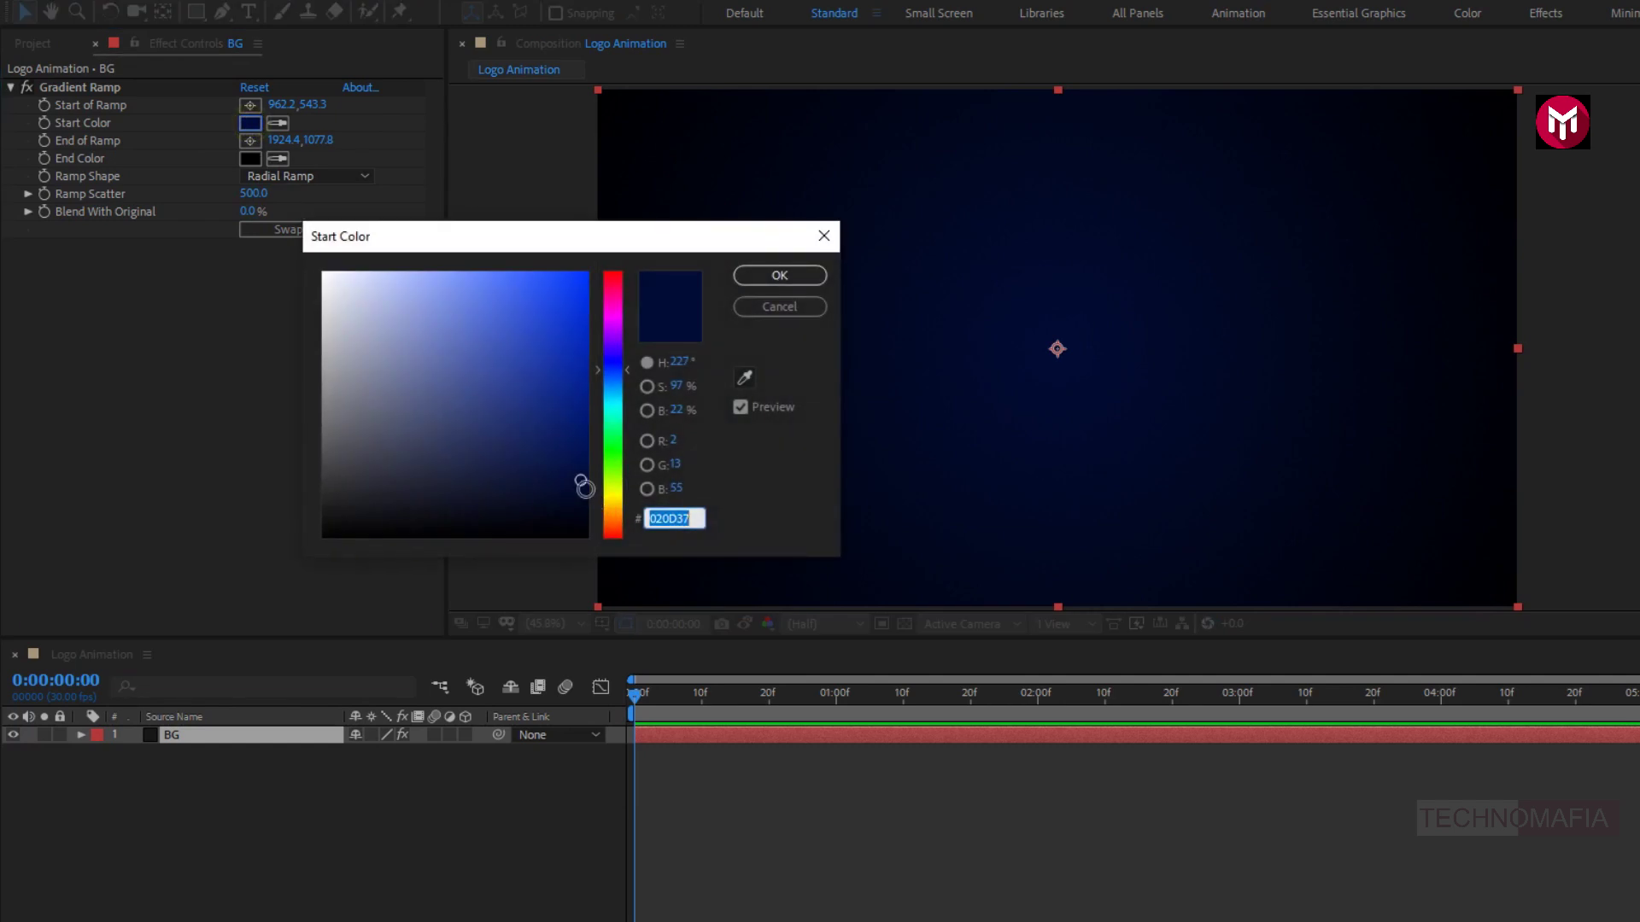
{"action": "left_click_drag", "start_coordinate": [581, 488], "coordinate": [578, 493]}
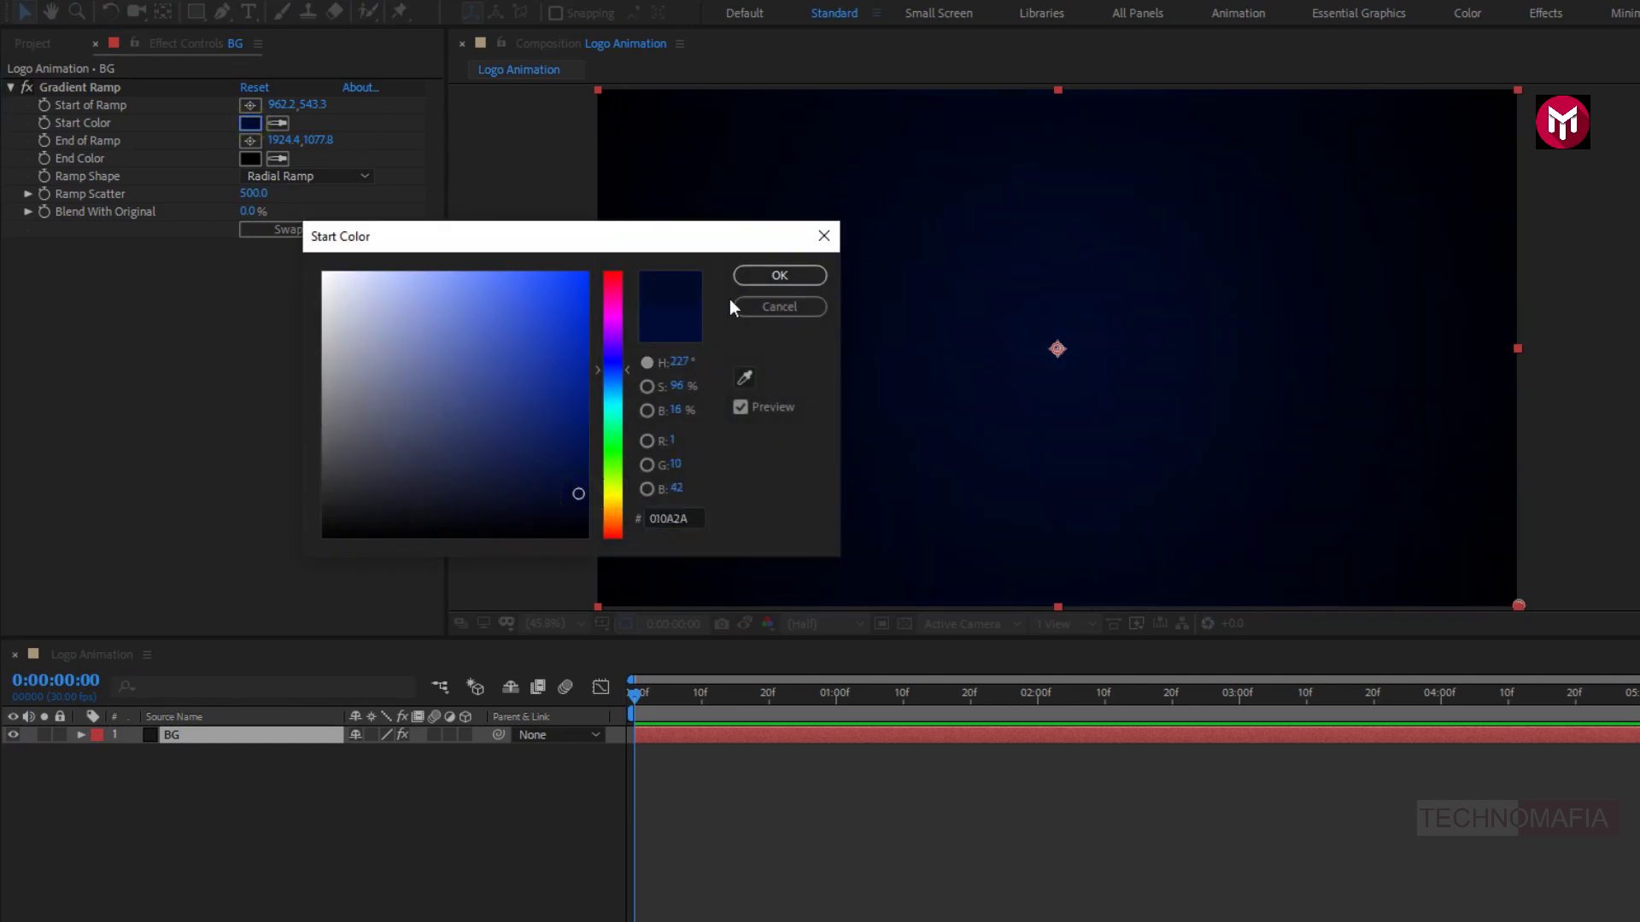
{"action": "left_click", "coordinate": [757, 280]}
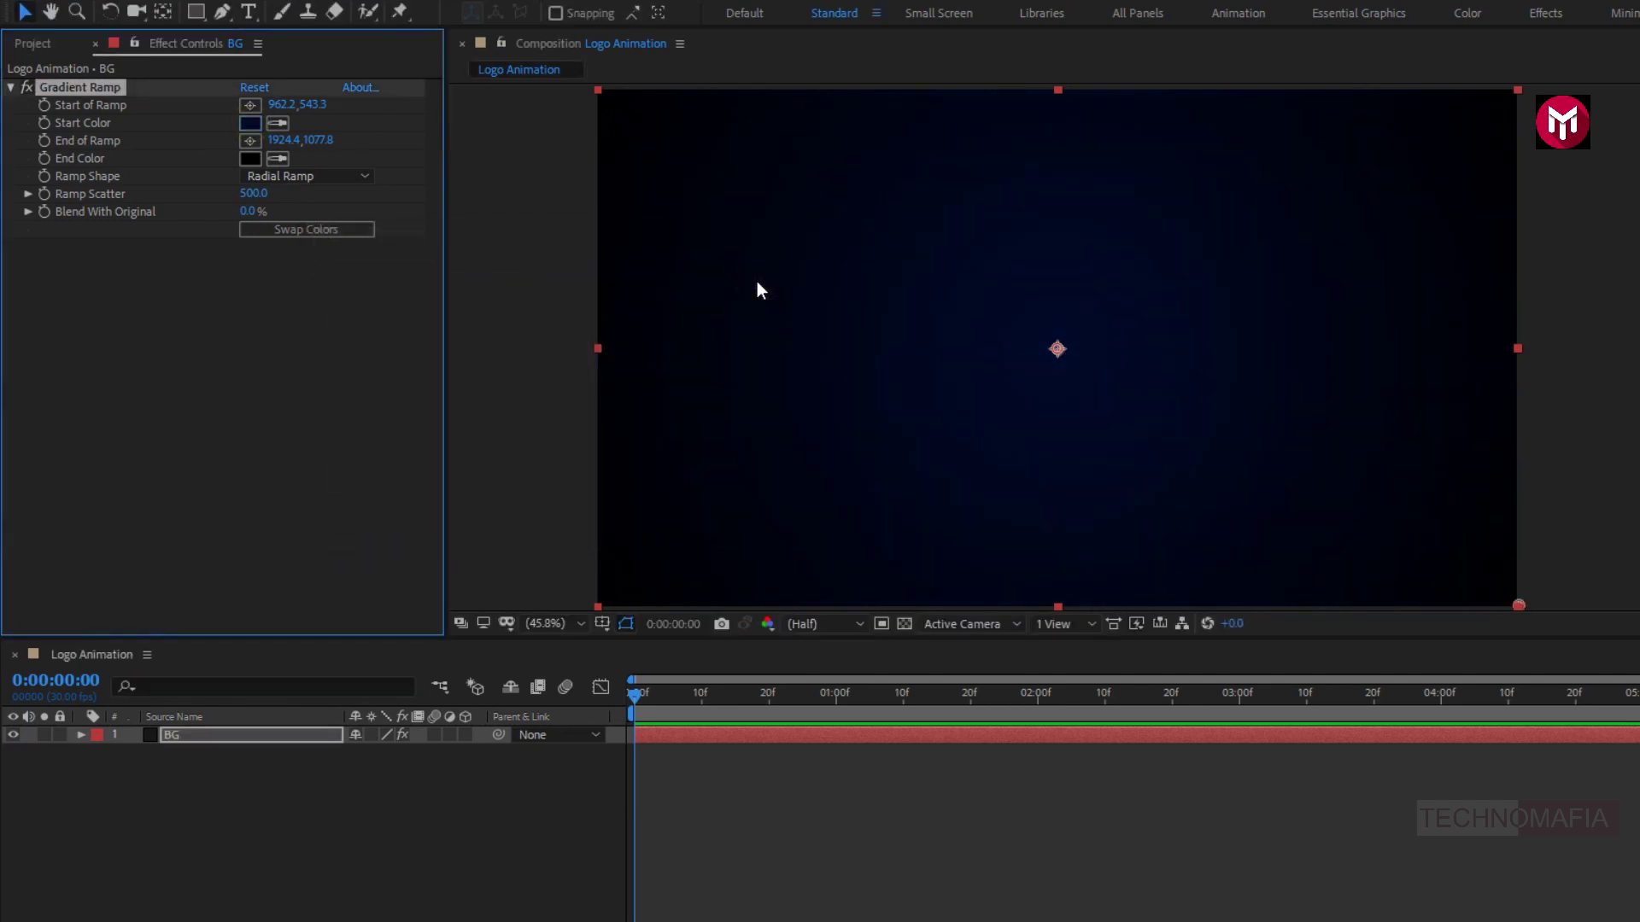
Add carlsberg-logo.png to the composition and scale it down slightly.
{"action": "left_click", "coordinate": [24, 48]}
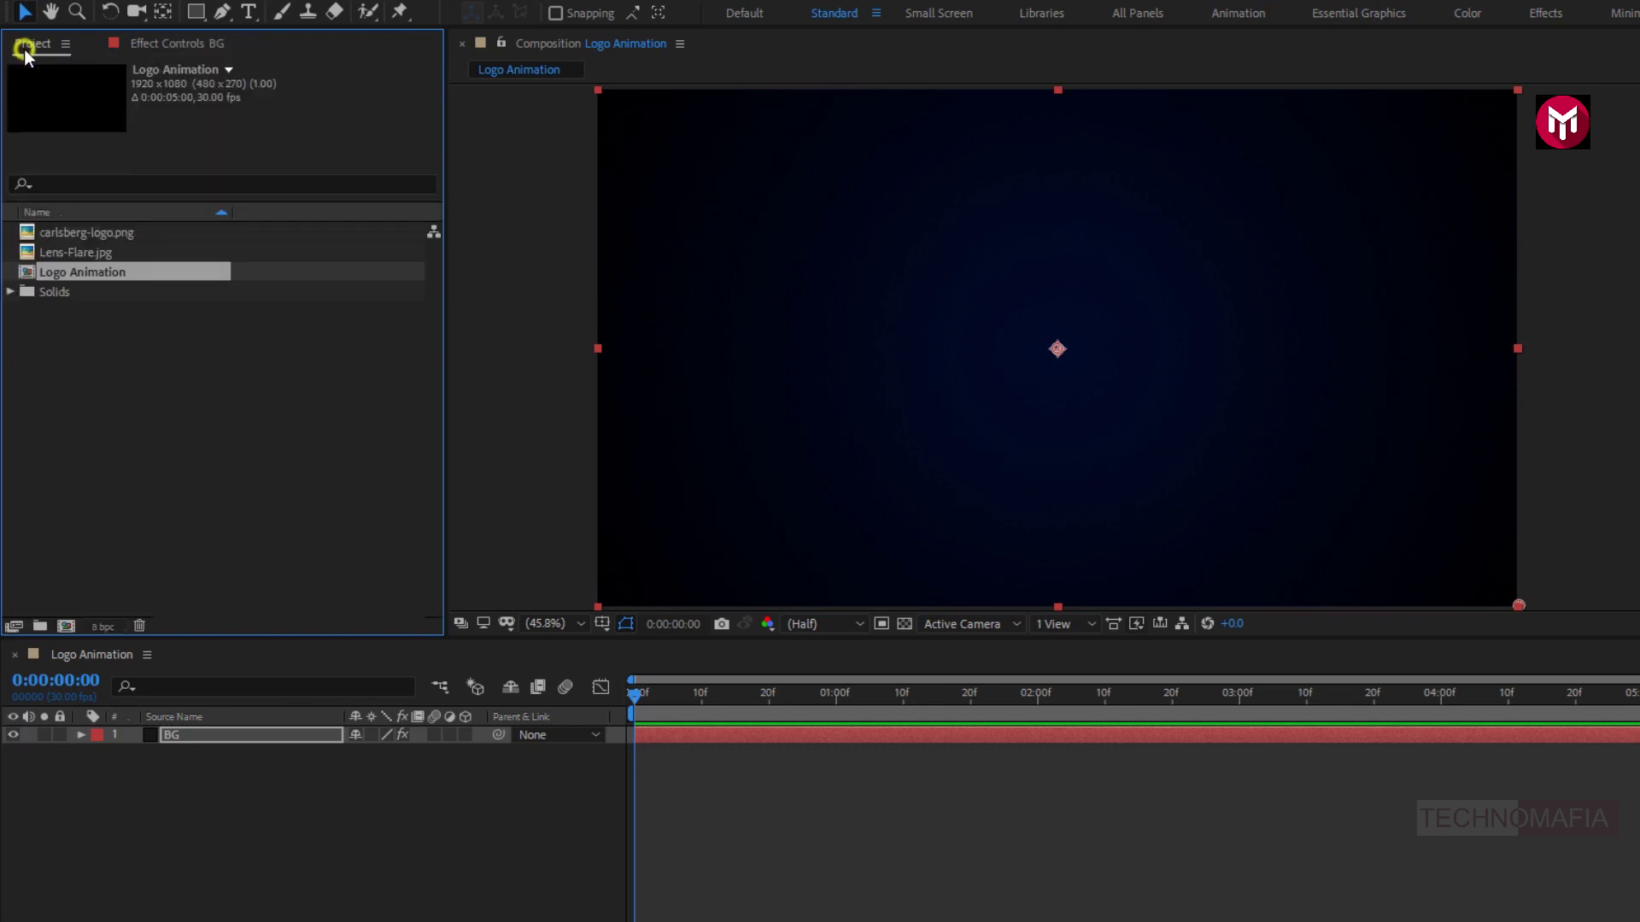
{"action": "left_click", "coordinate": [85, 232]}
{"action": "left_click_drag", "start_coordinate": [88, 234], "coordinate": [210, 728]}
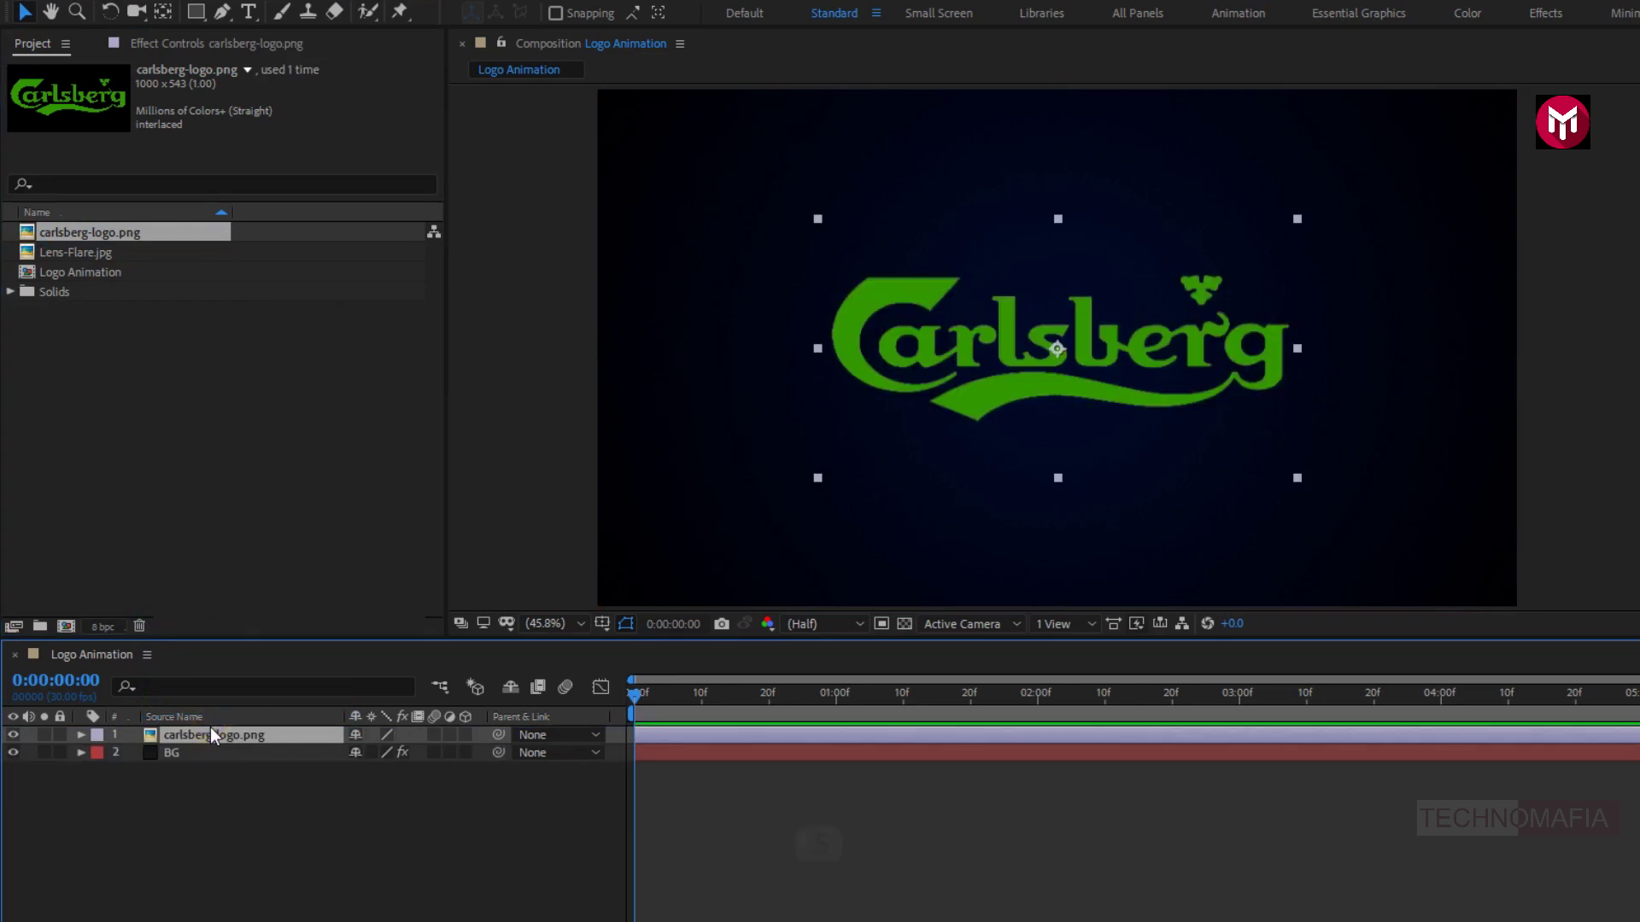
{"action": "key", "text": "s"}
{"action": "left_click_drag", "start_coordinate": [366, 758], "coordinate": [363, 757]}
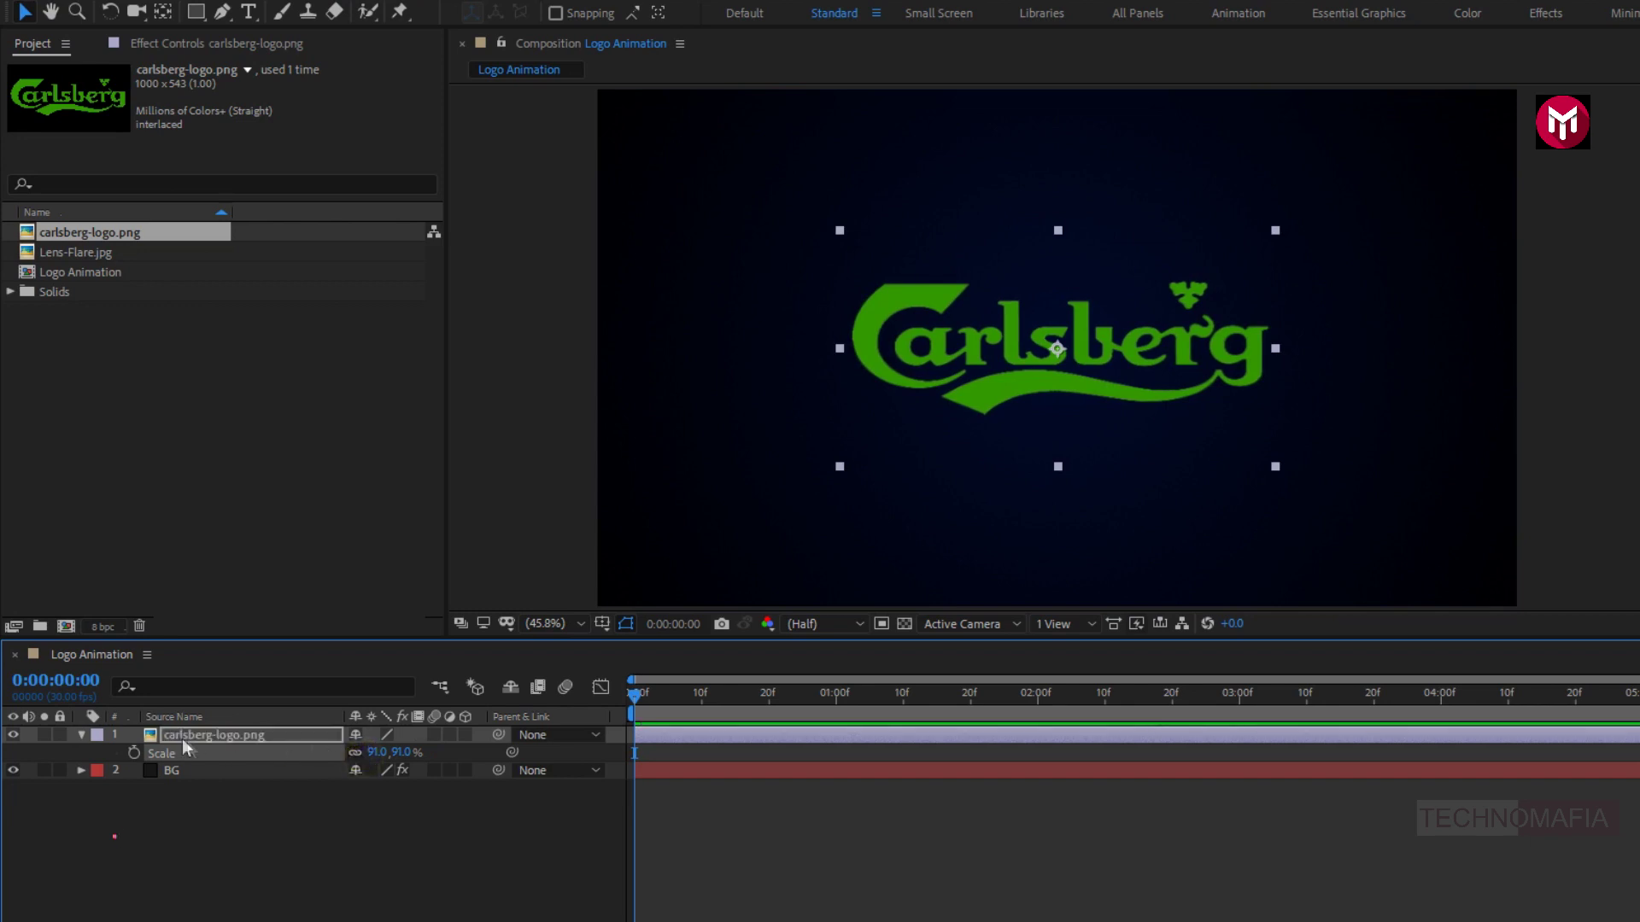
{"action": "left_click", "coordinate": [81, 734]}
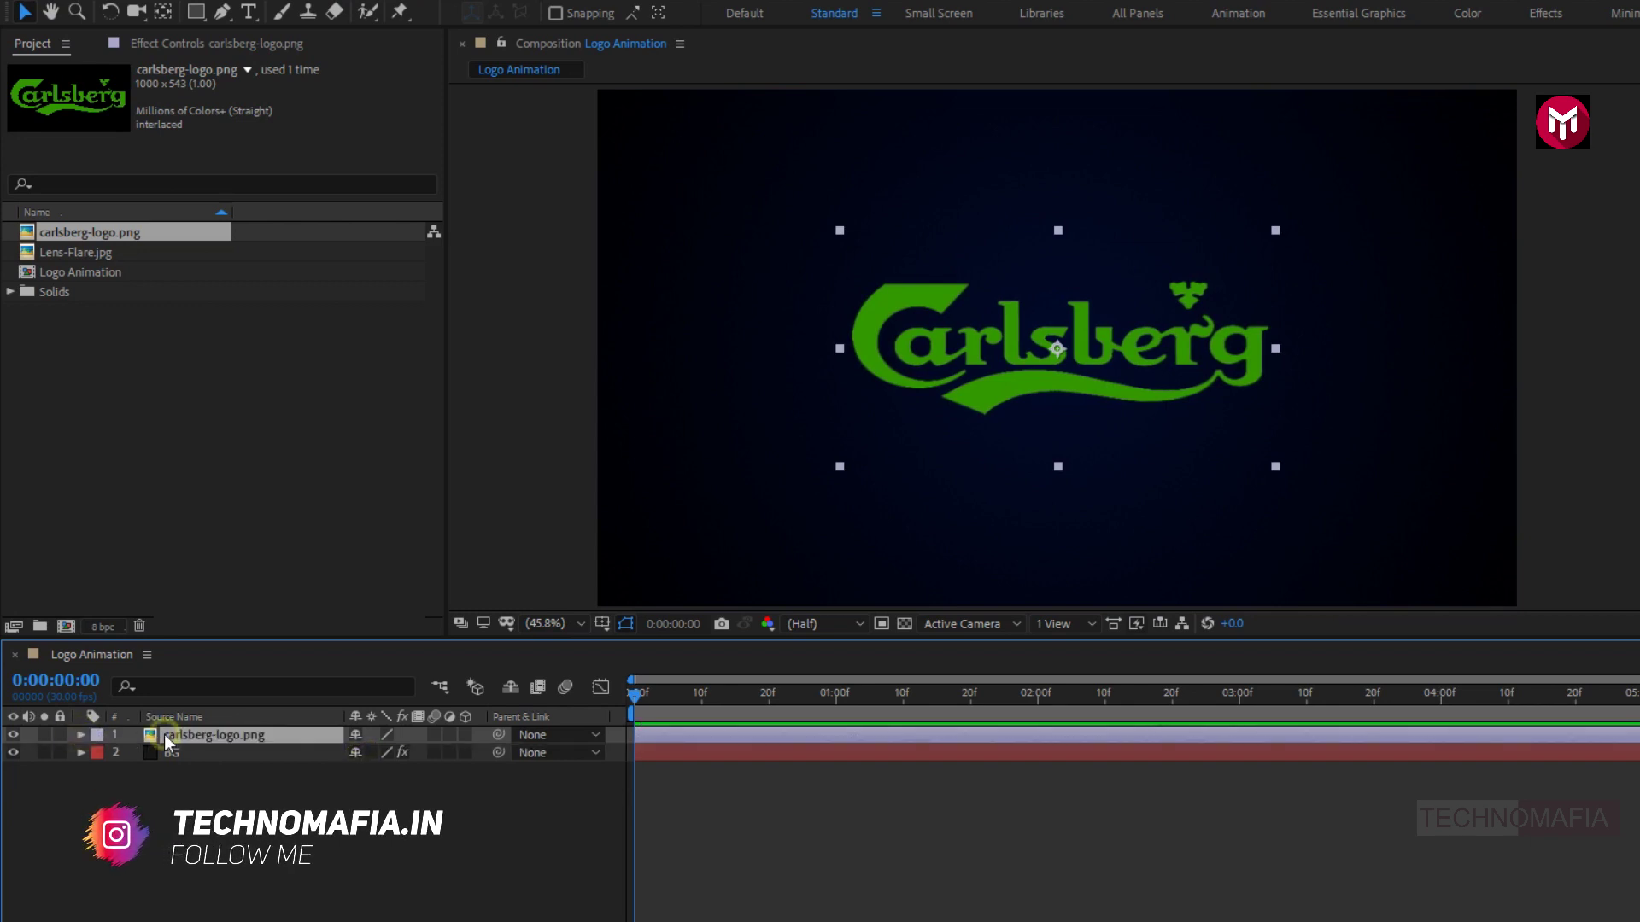
Pre-compose the logo as 'Logo' with all attributes moved, and rename the layer Logo_Edge.
{"action": "right_click", "coordinate": [164, 734]}
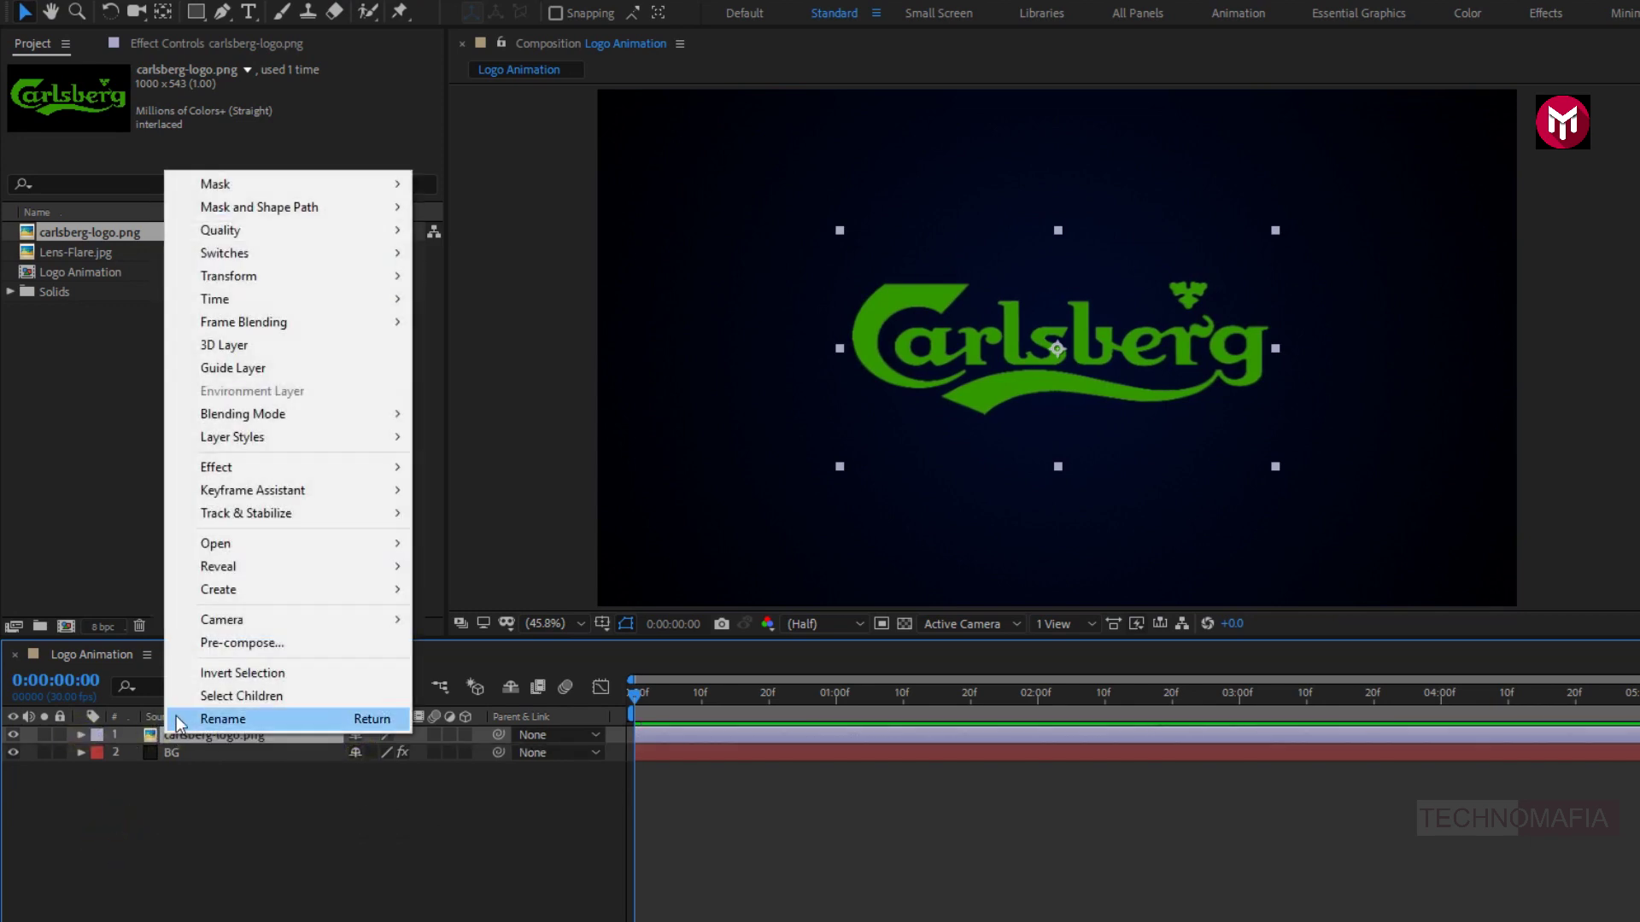
{"action": "left_click", "coordinate": [203, 649]}
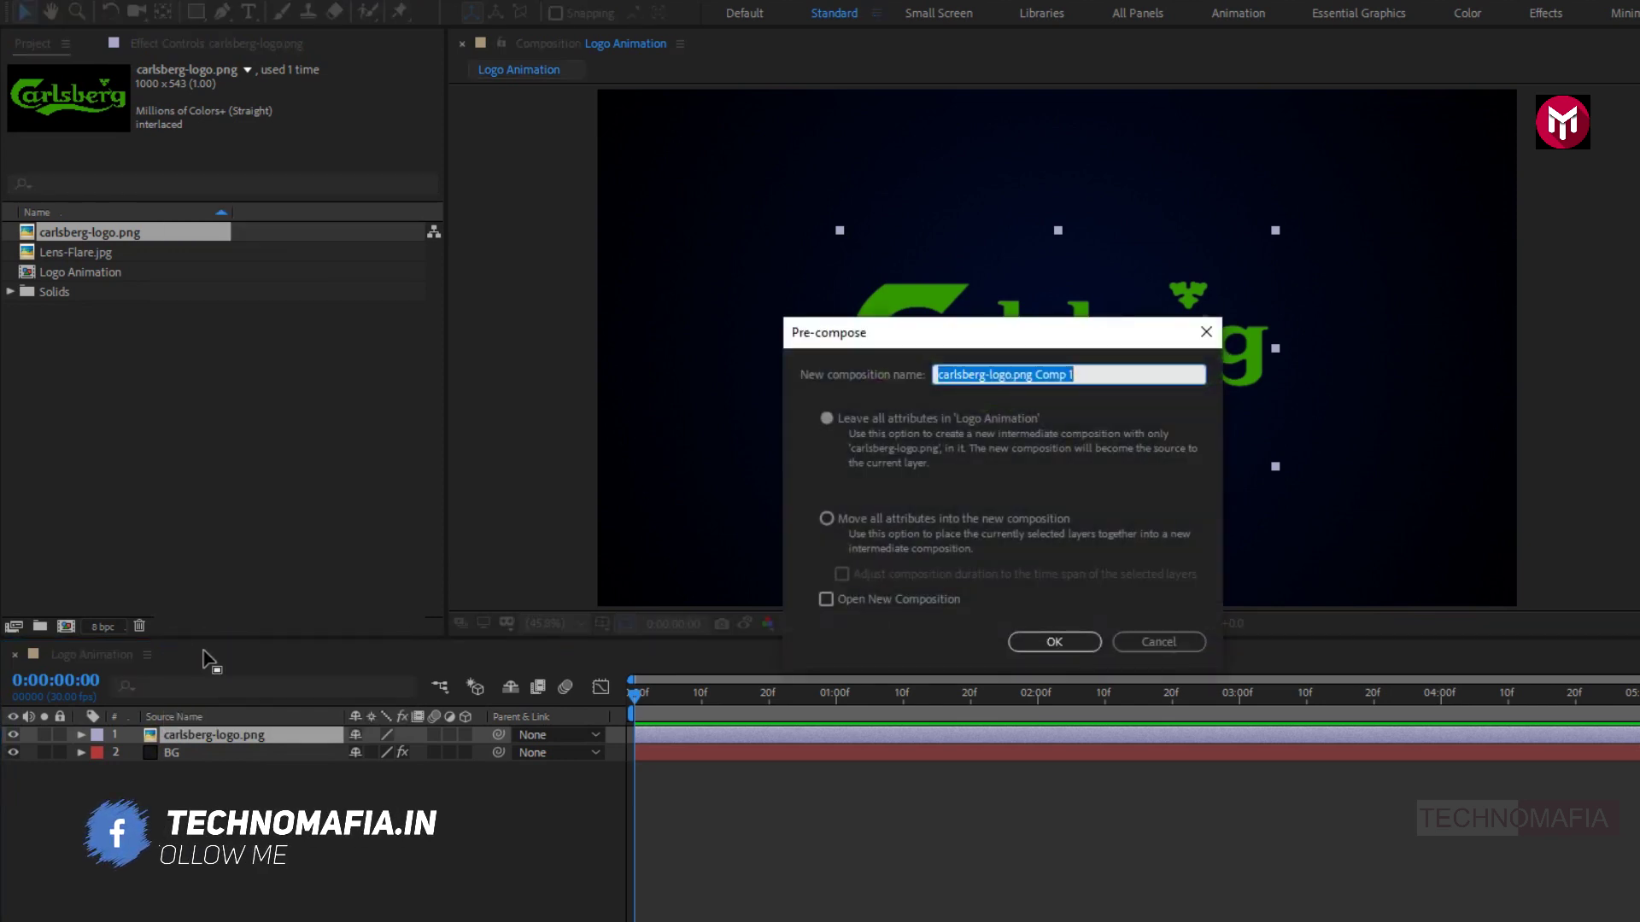
{"action": "type", "text": "Logo"}
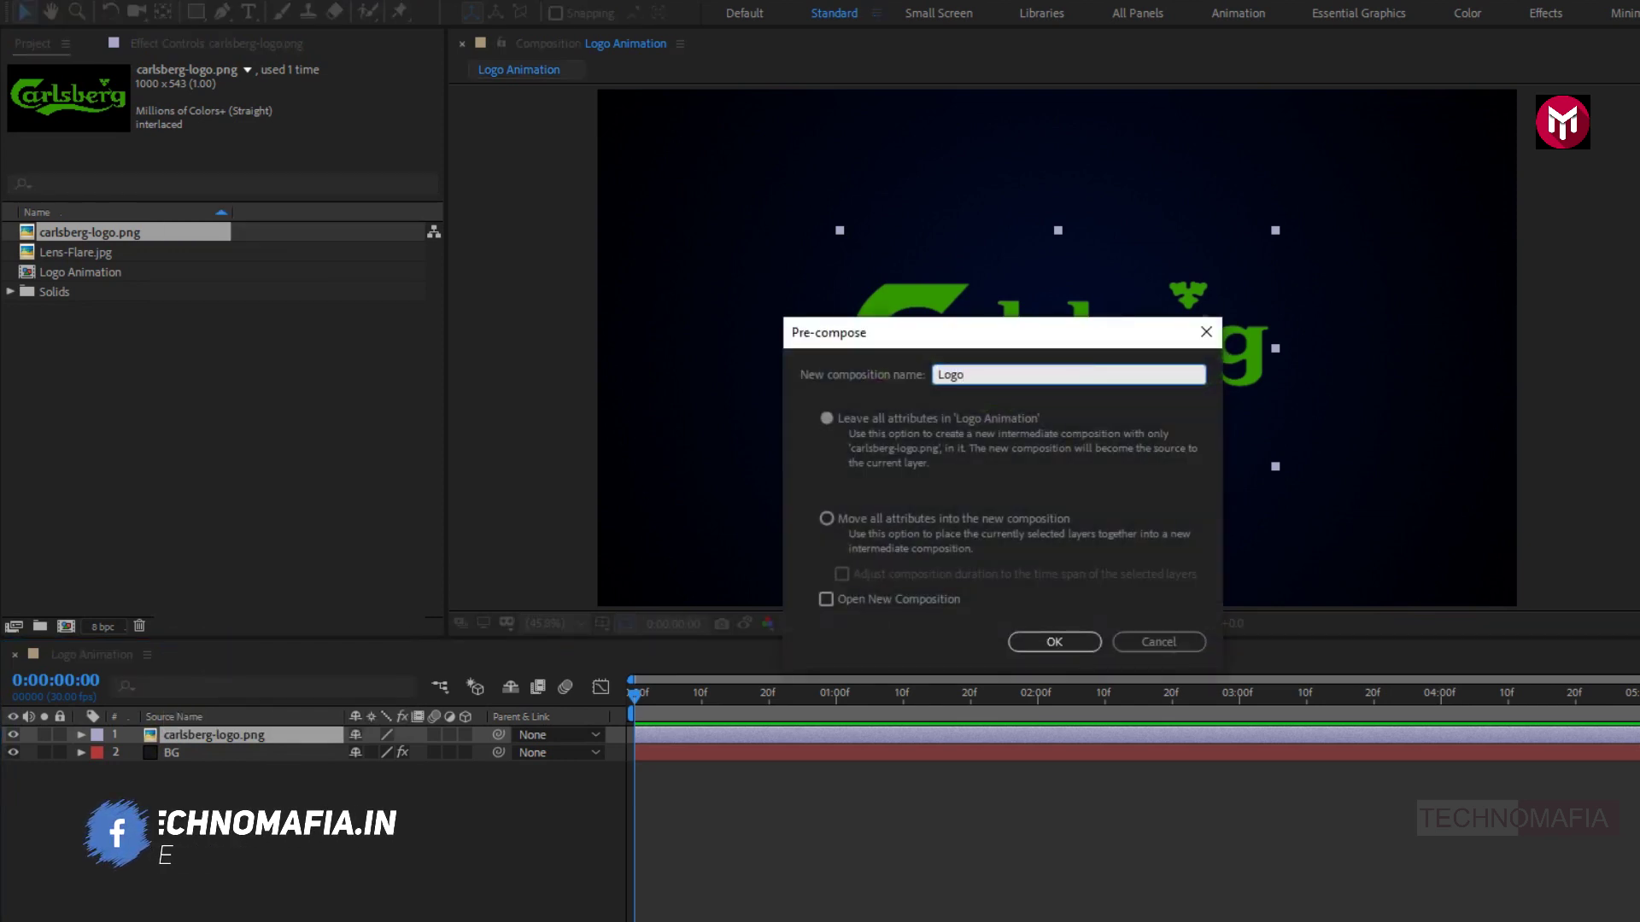
{"action": "left_click", "coordinate": [827, 519]}
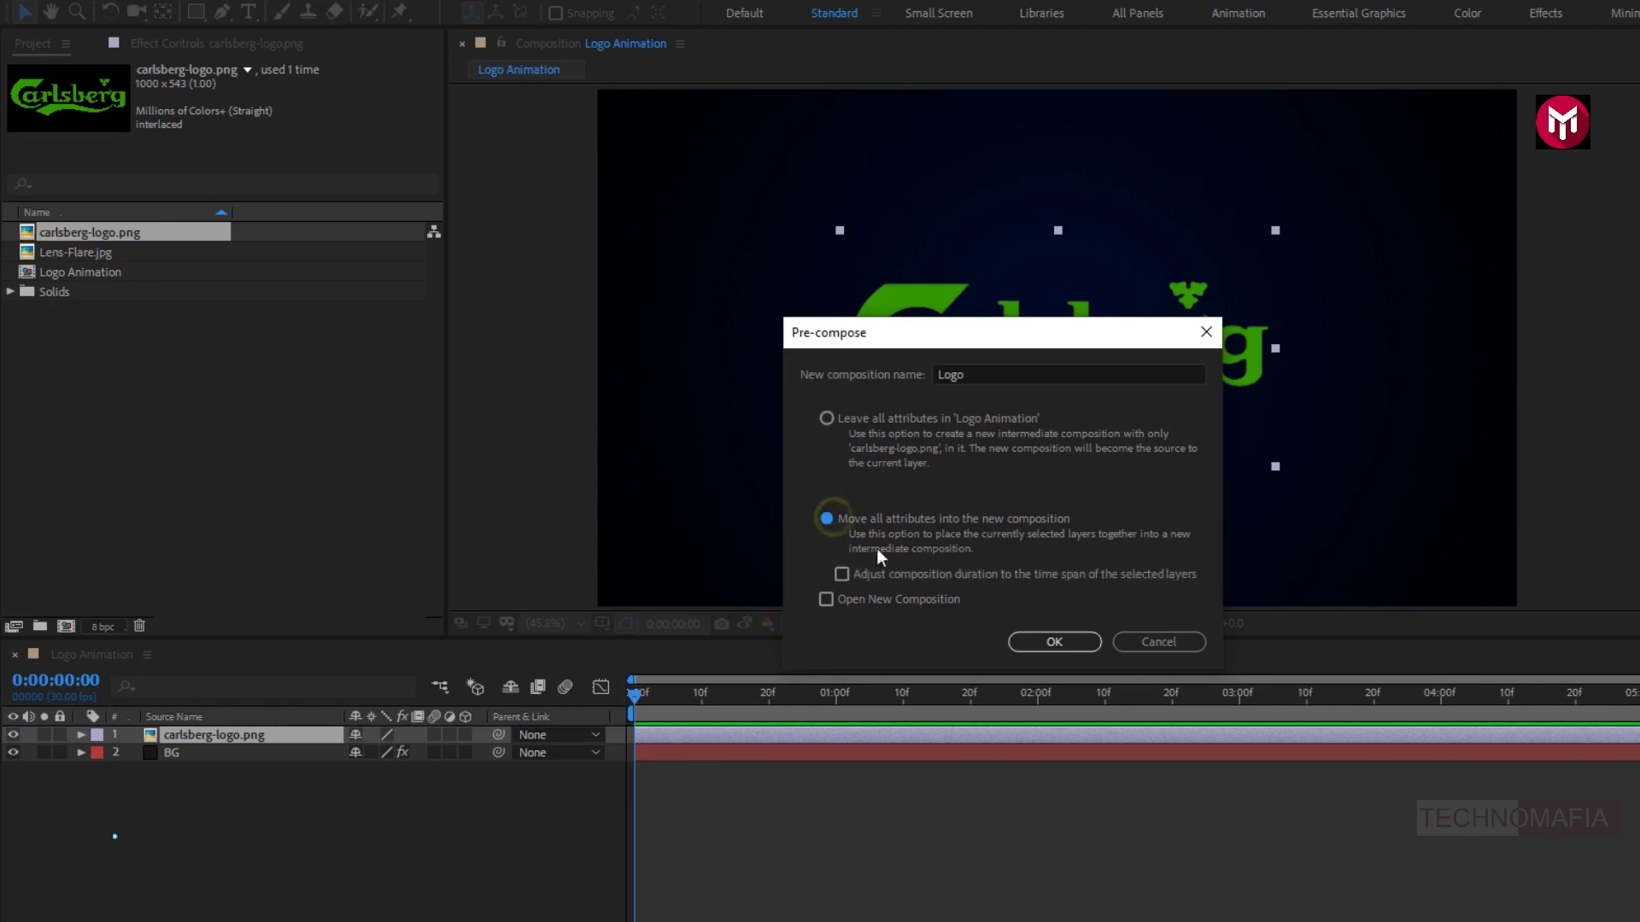
{"action": "left_click", "coordinate": [1050, 641]}
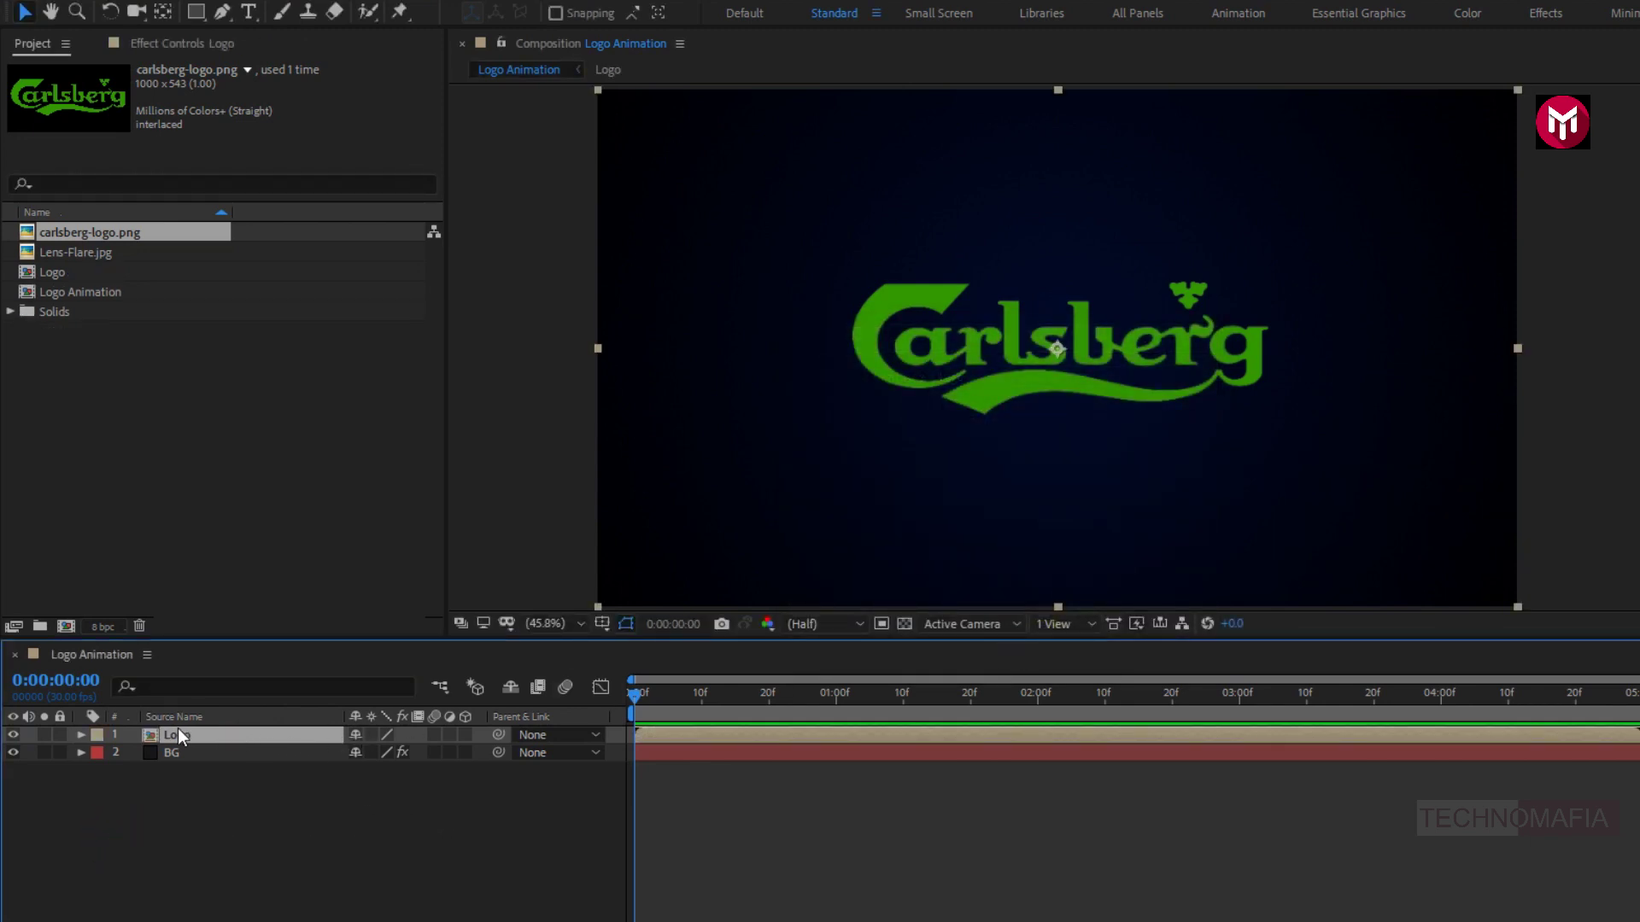
{"action": "key", "text": "Return"}
{"action": "type", "text": "Logo"}
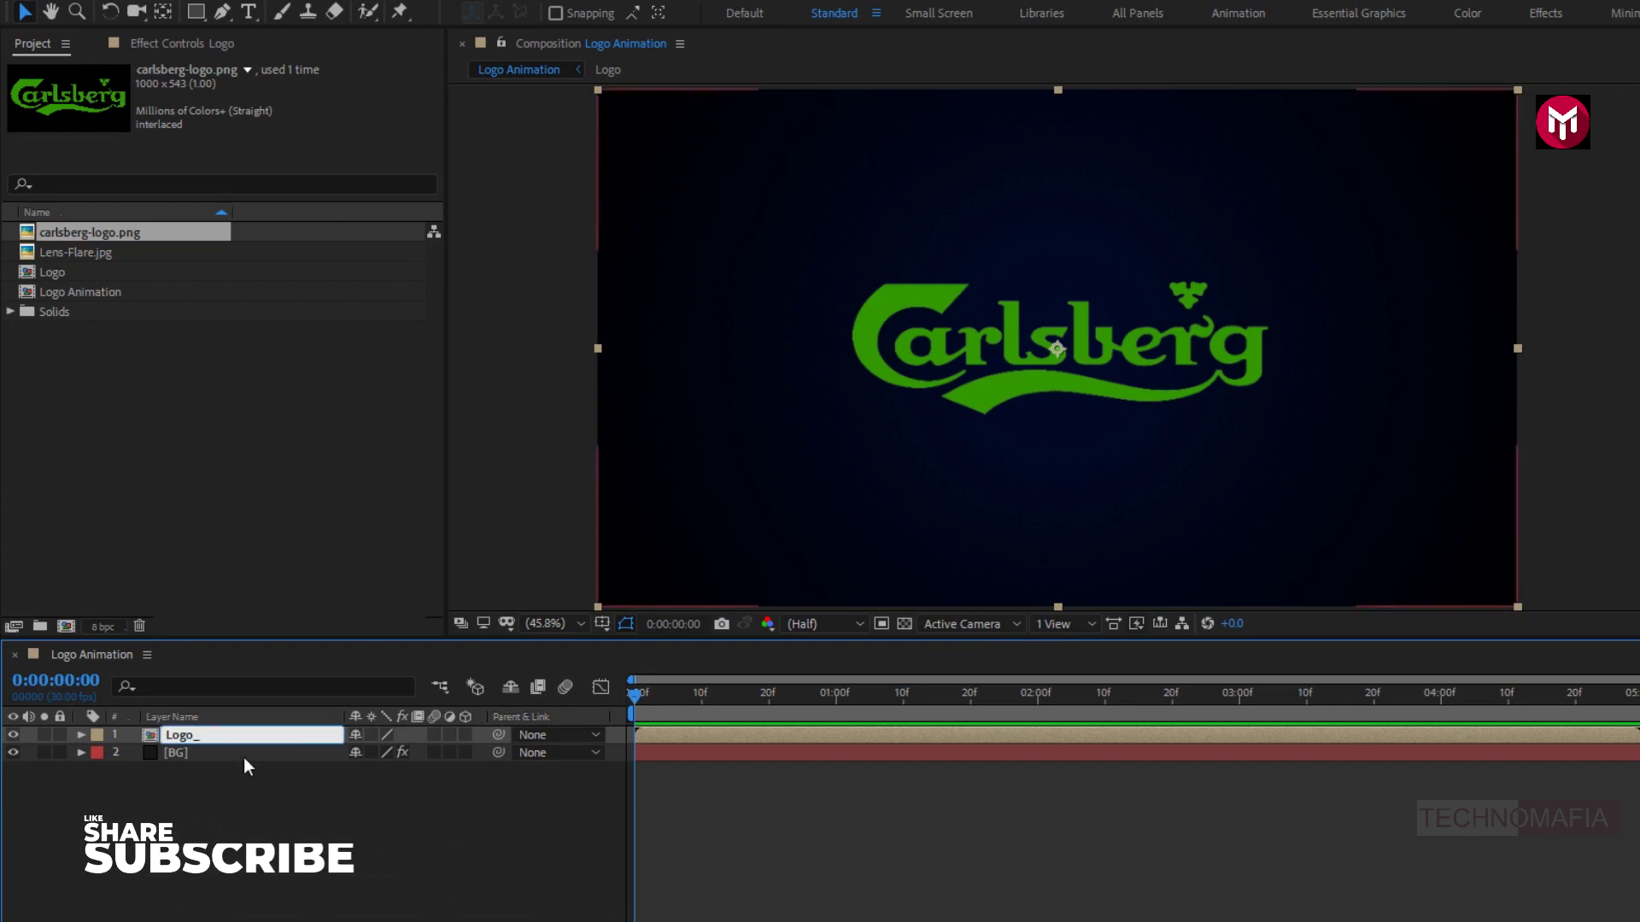
{"action": "type", "text": "_Edge"}
{"action": "key", "text": "Return"}
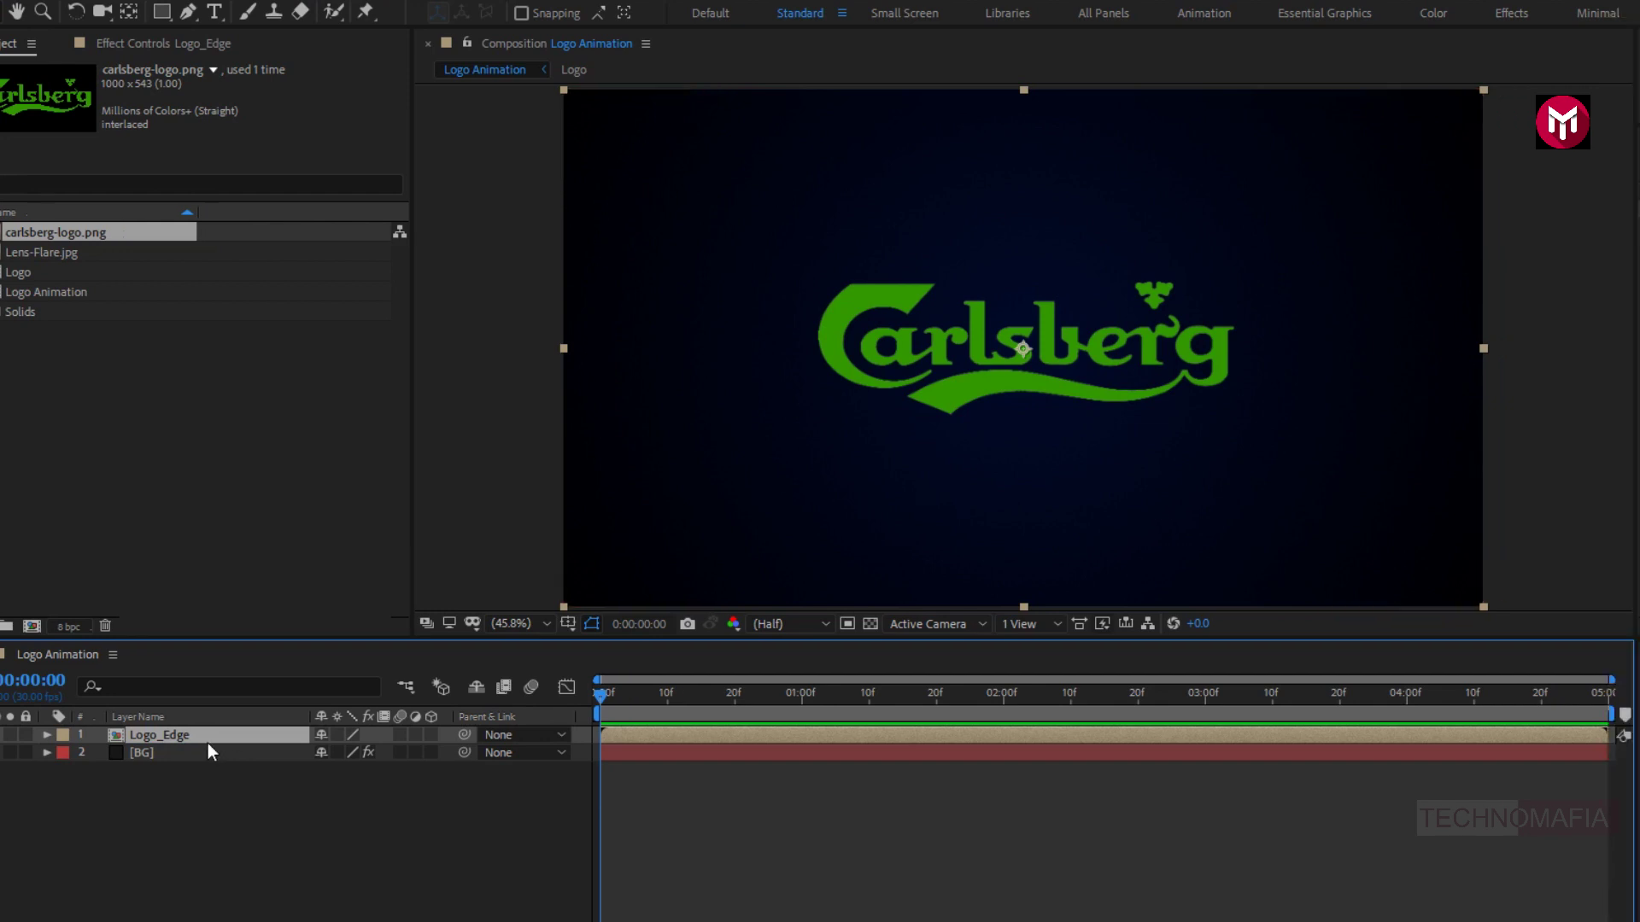
Apply Find Edges to Logo_Edge with Invert enabled, leaving a thin logo outline.
{"action": "left_click", "coordinate": [1407, 169]}
{"action": "double_click", "coordinate": [1407, 169]}
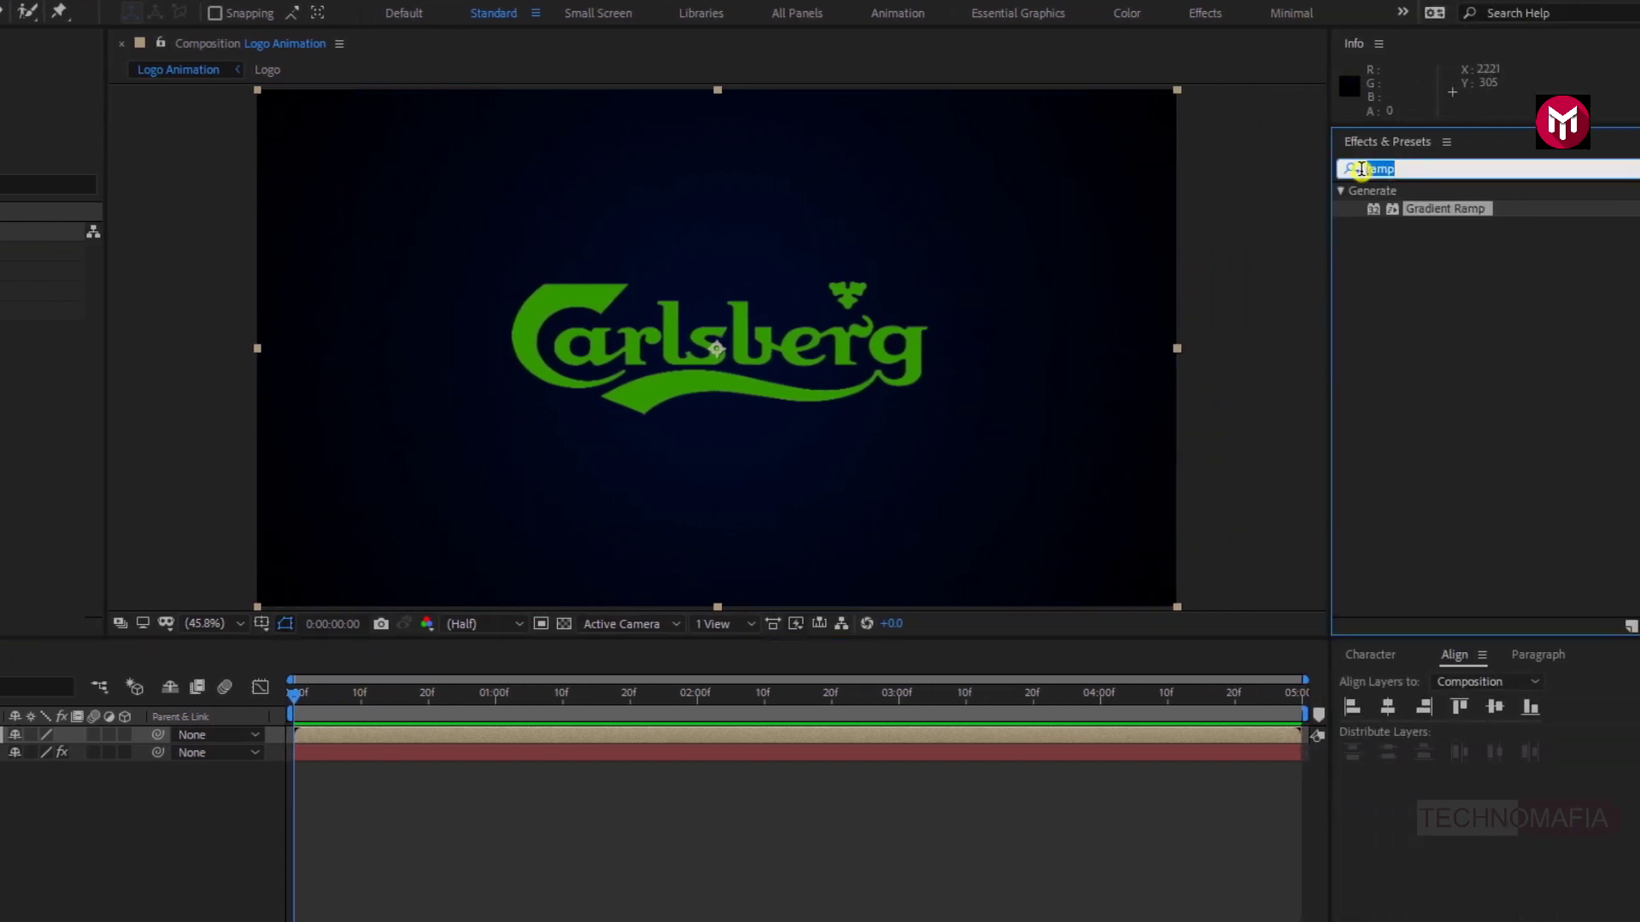
{"action": "key", "text": "BackSpace"}
{"action": "type", "text": "find"}
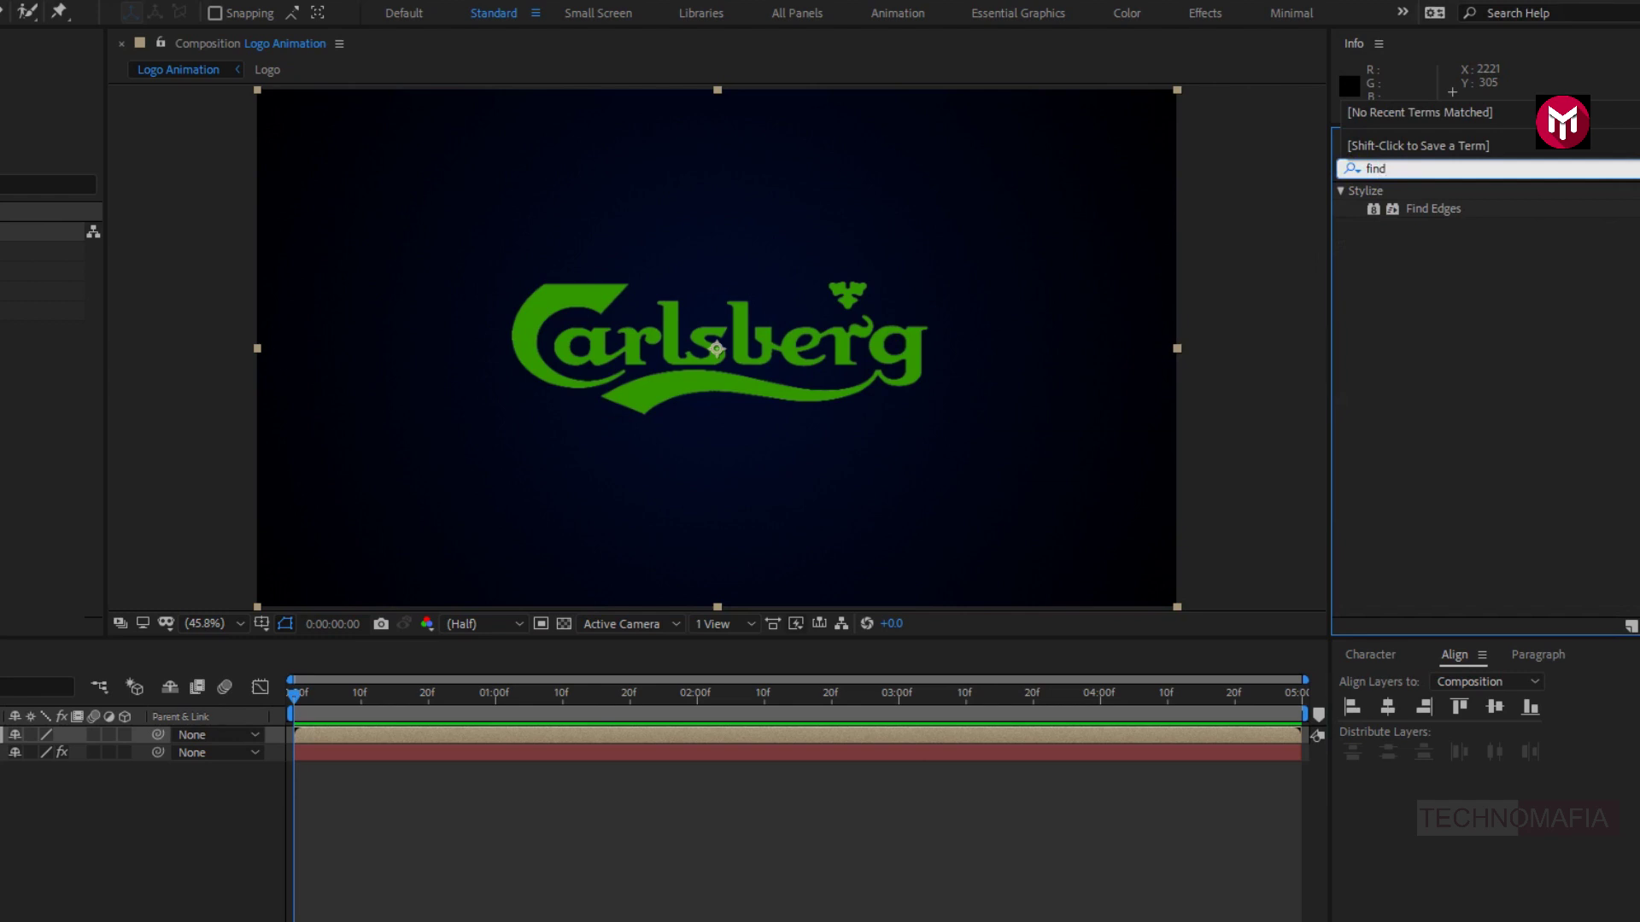
{"action": "double_click", "coordinate": [1452, 209]}
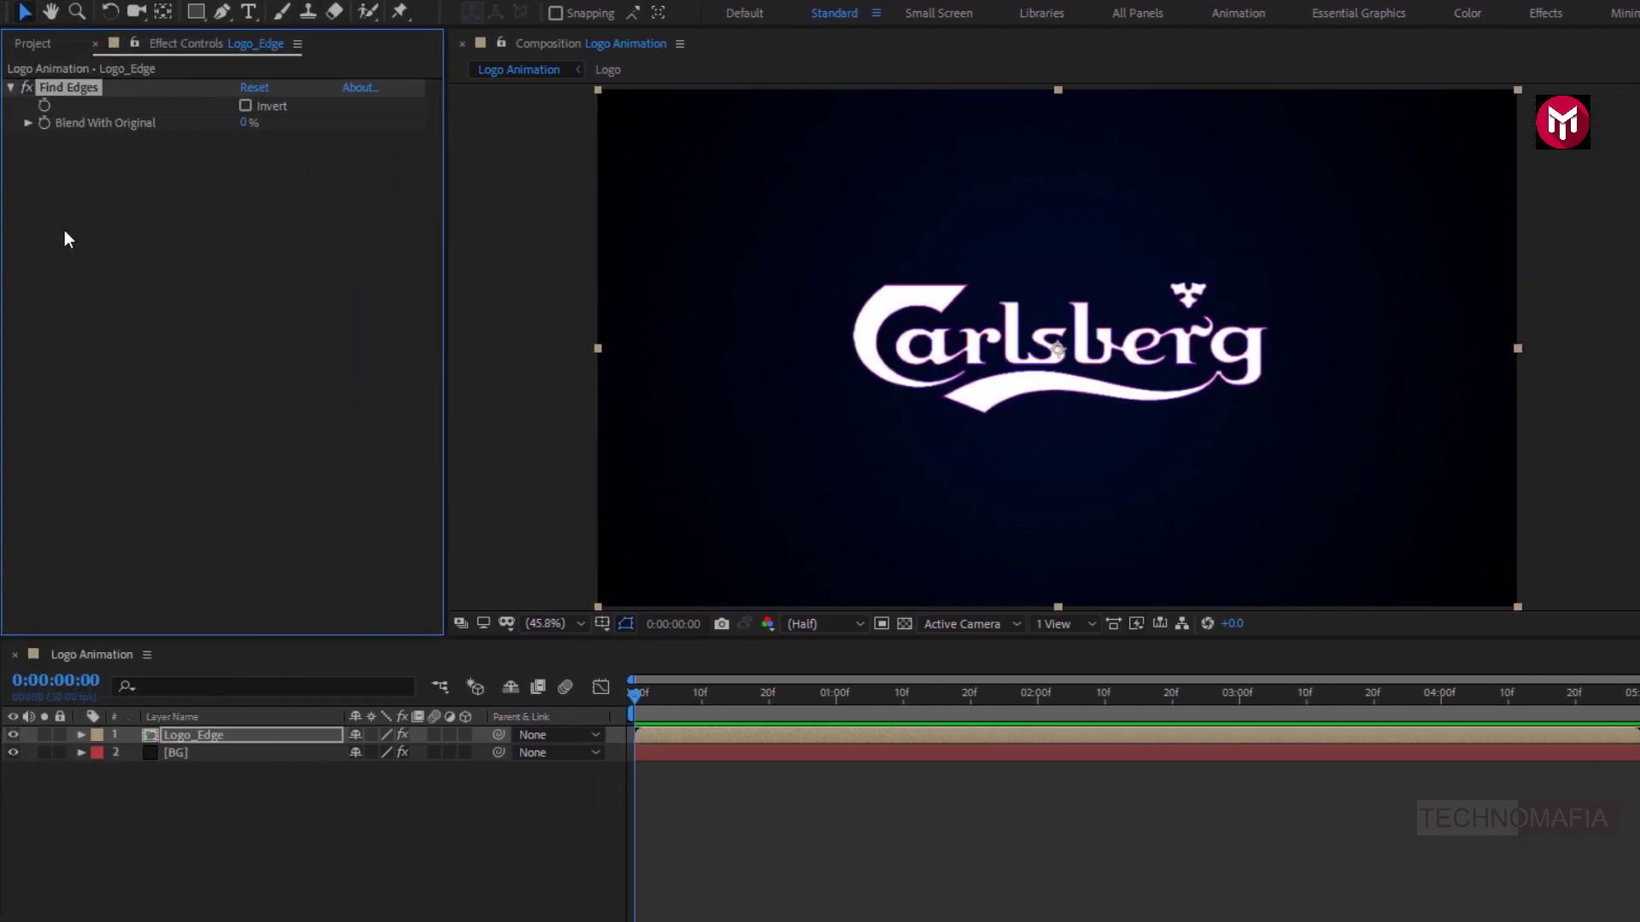
{"action": "left_click", "coordinate": [244, 106]}
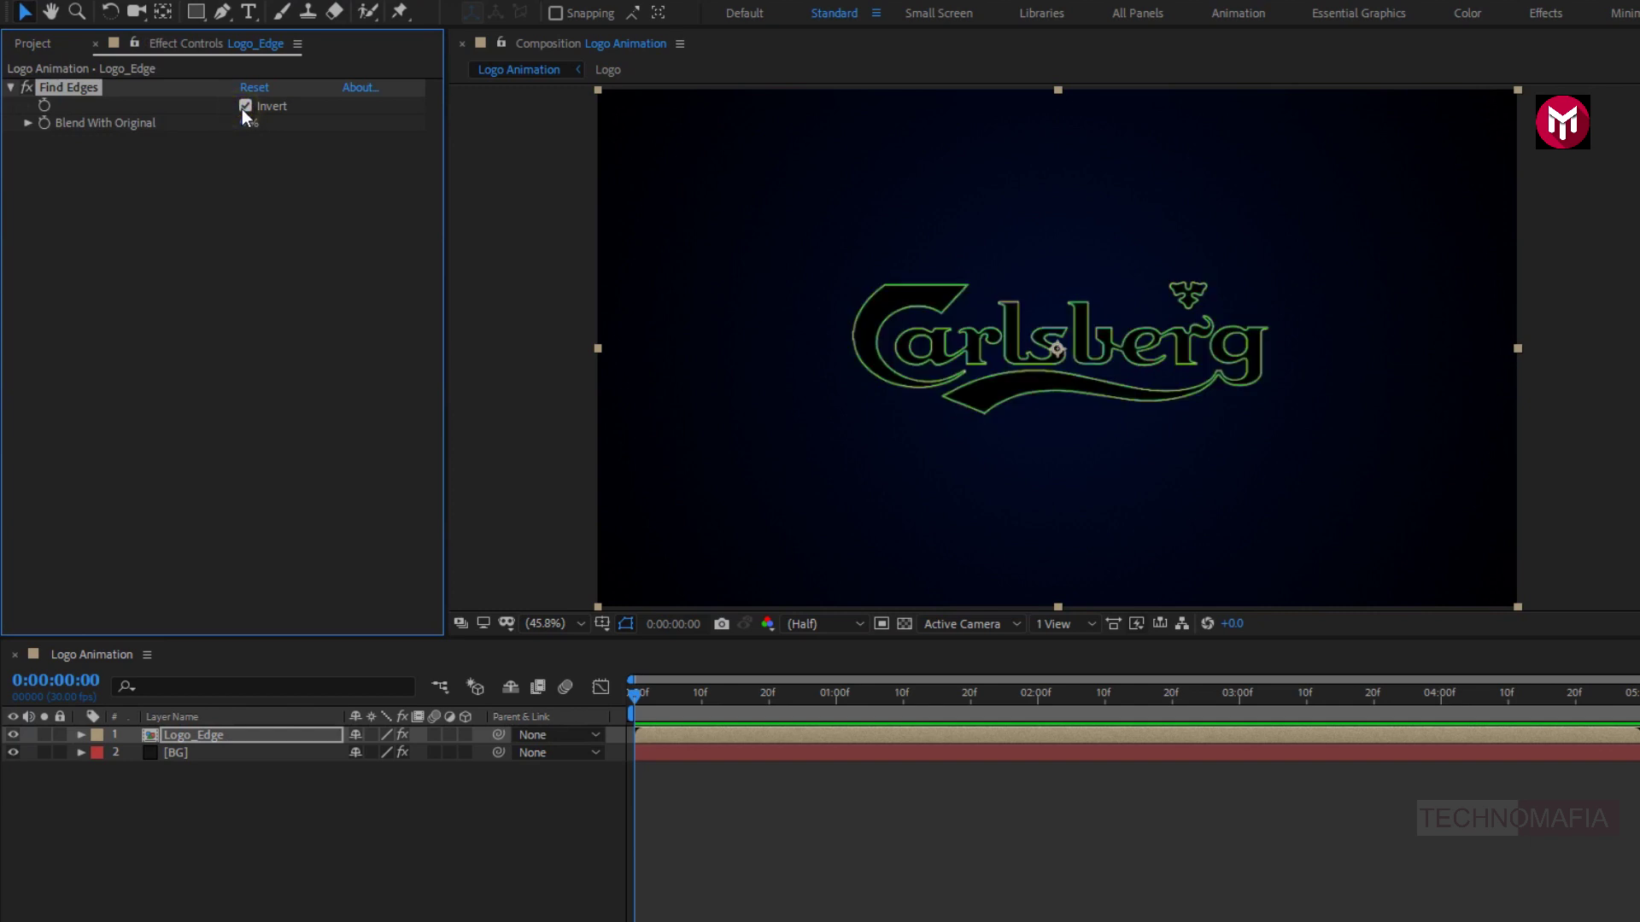
{"action": "key", "text": "period"}
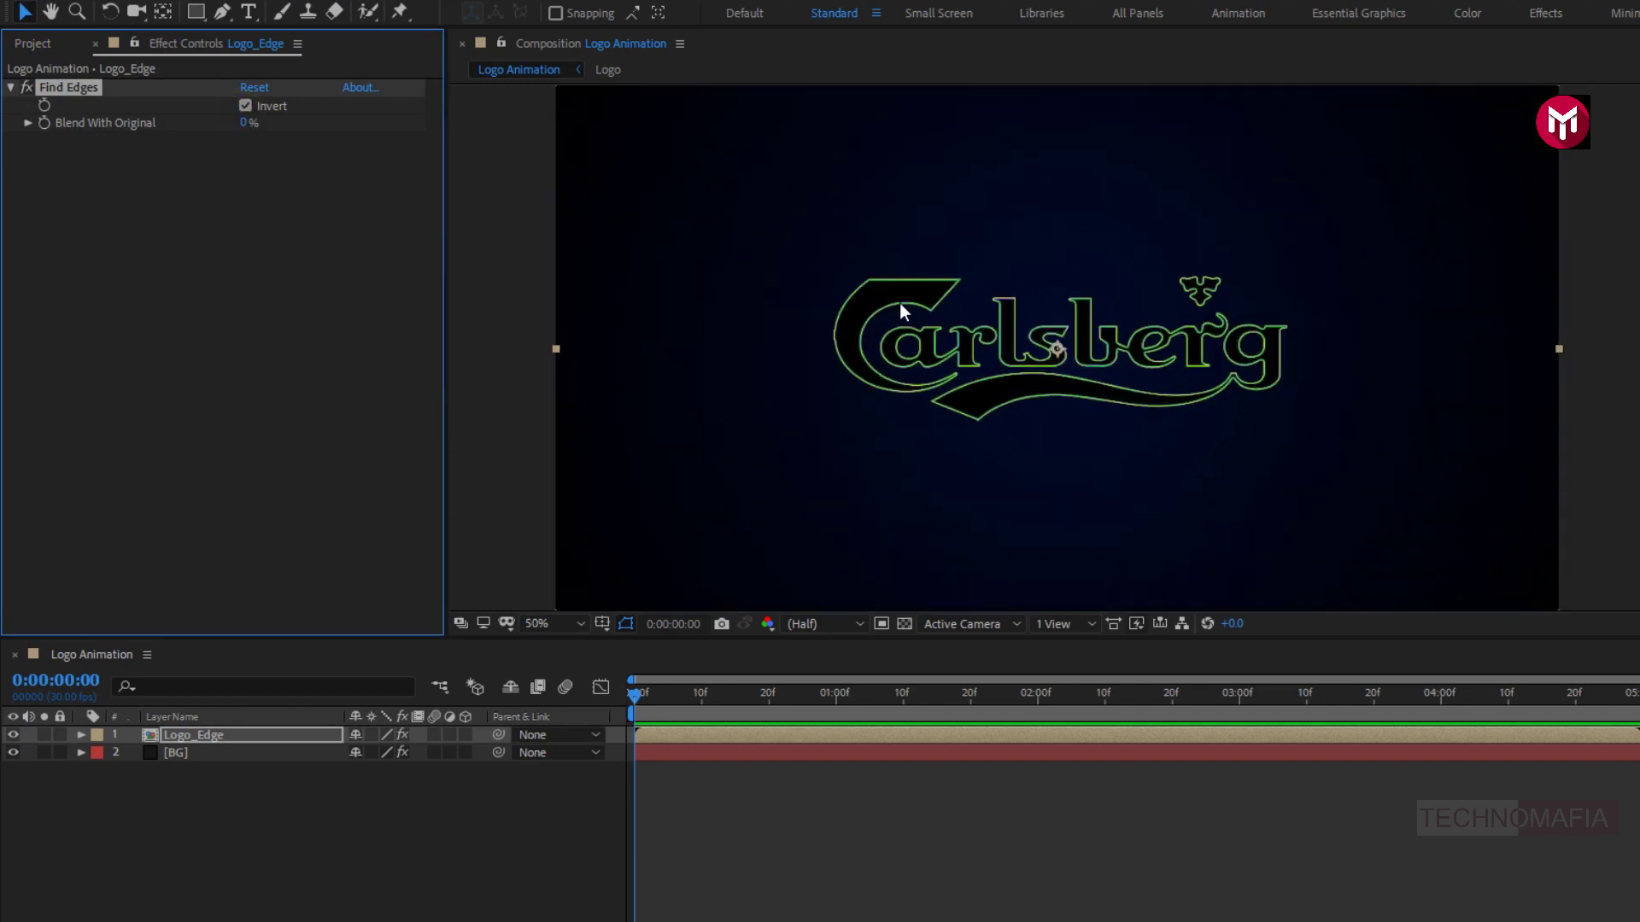
{"action": "key", "text": "period"}
{"action": "key", "text": "period"}
{"action": "key", "text": "comma"}
{"action": "key", "text": "comma"}
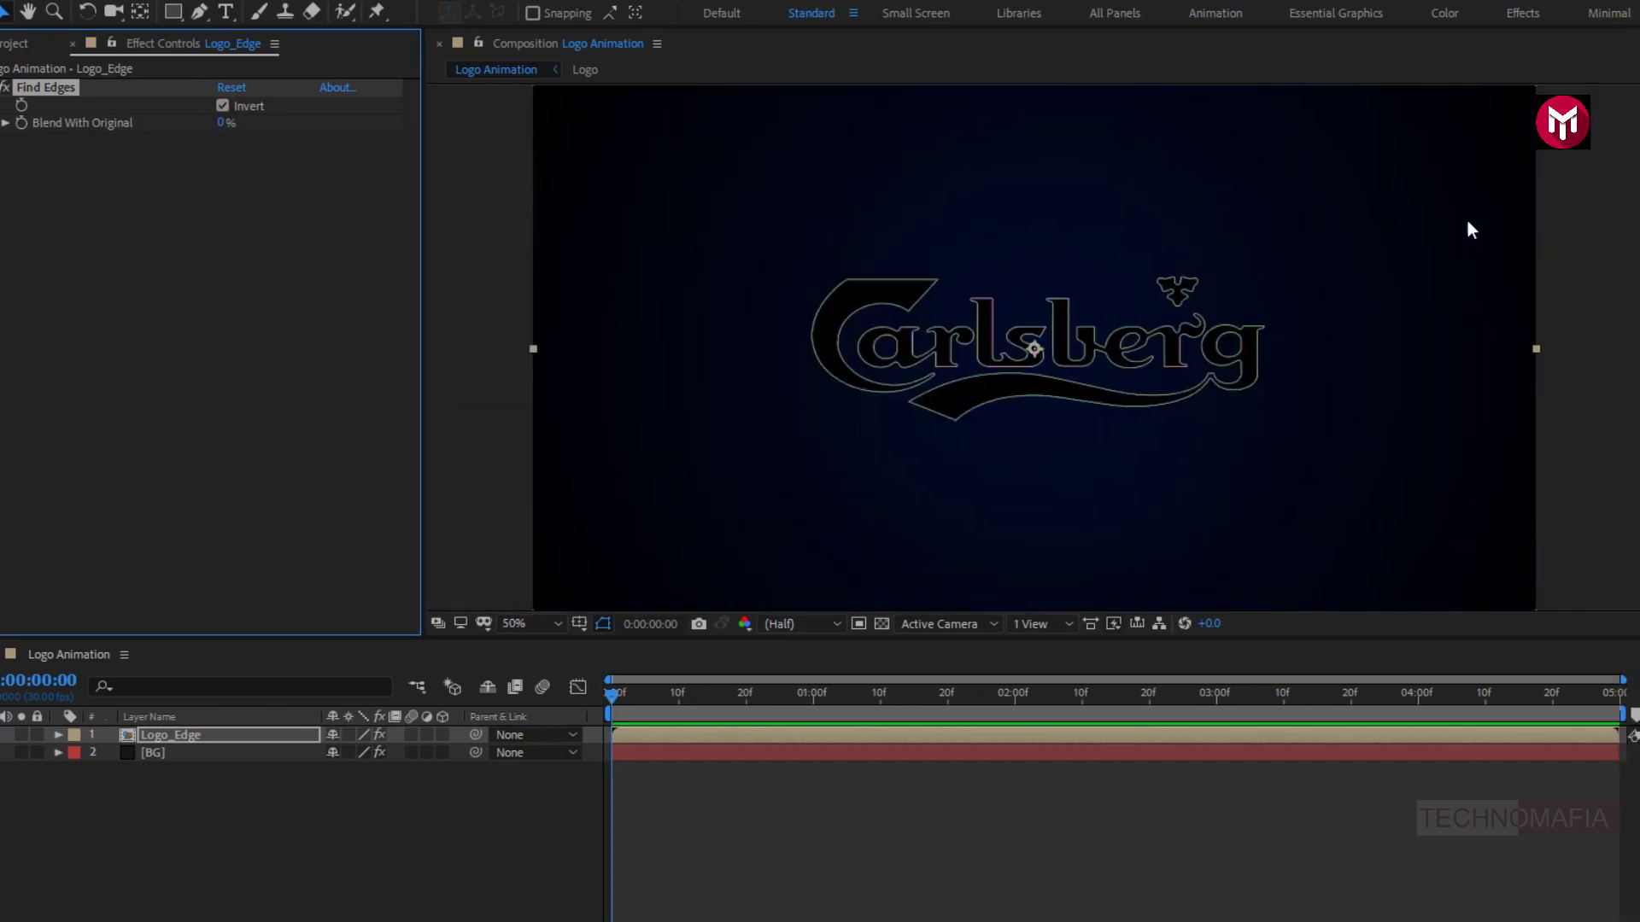
{"action": "left_click", "coordinate": [1343, 167]}
{"action": "type", "text": "f"}
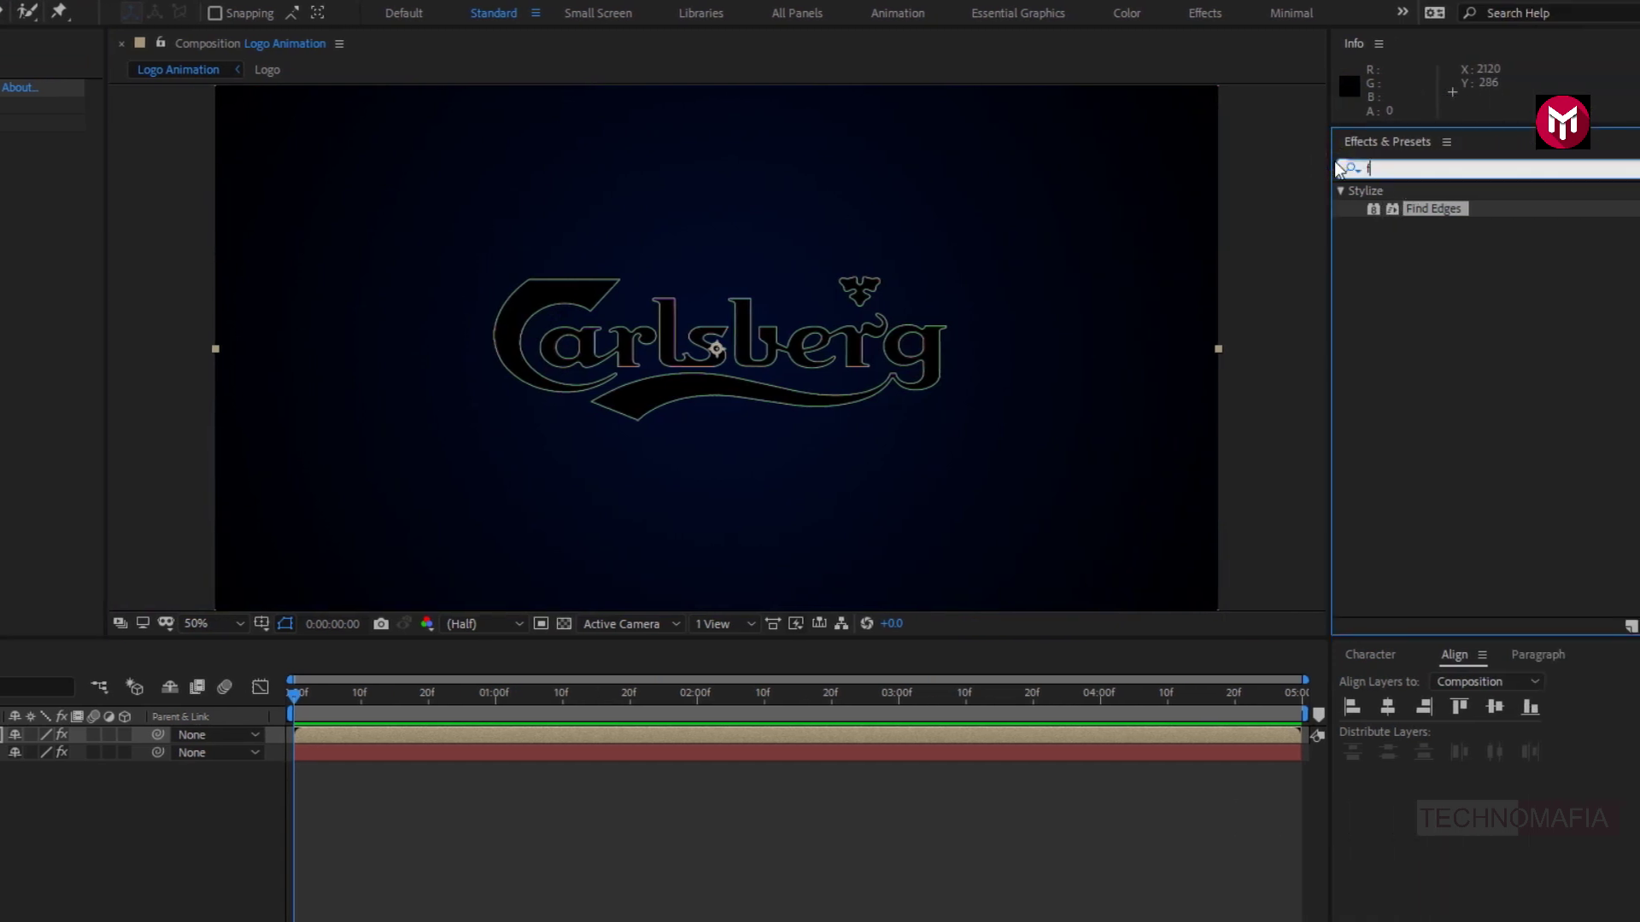
{"action": "type", "text": "ract"}
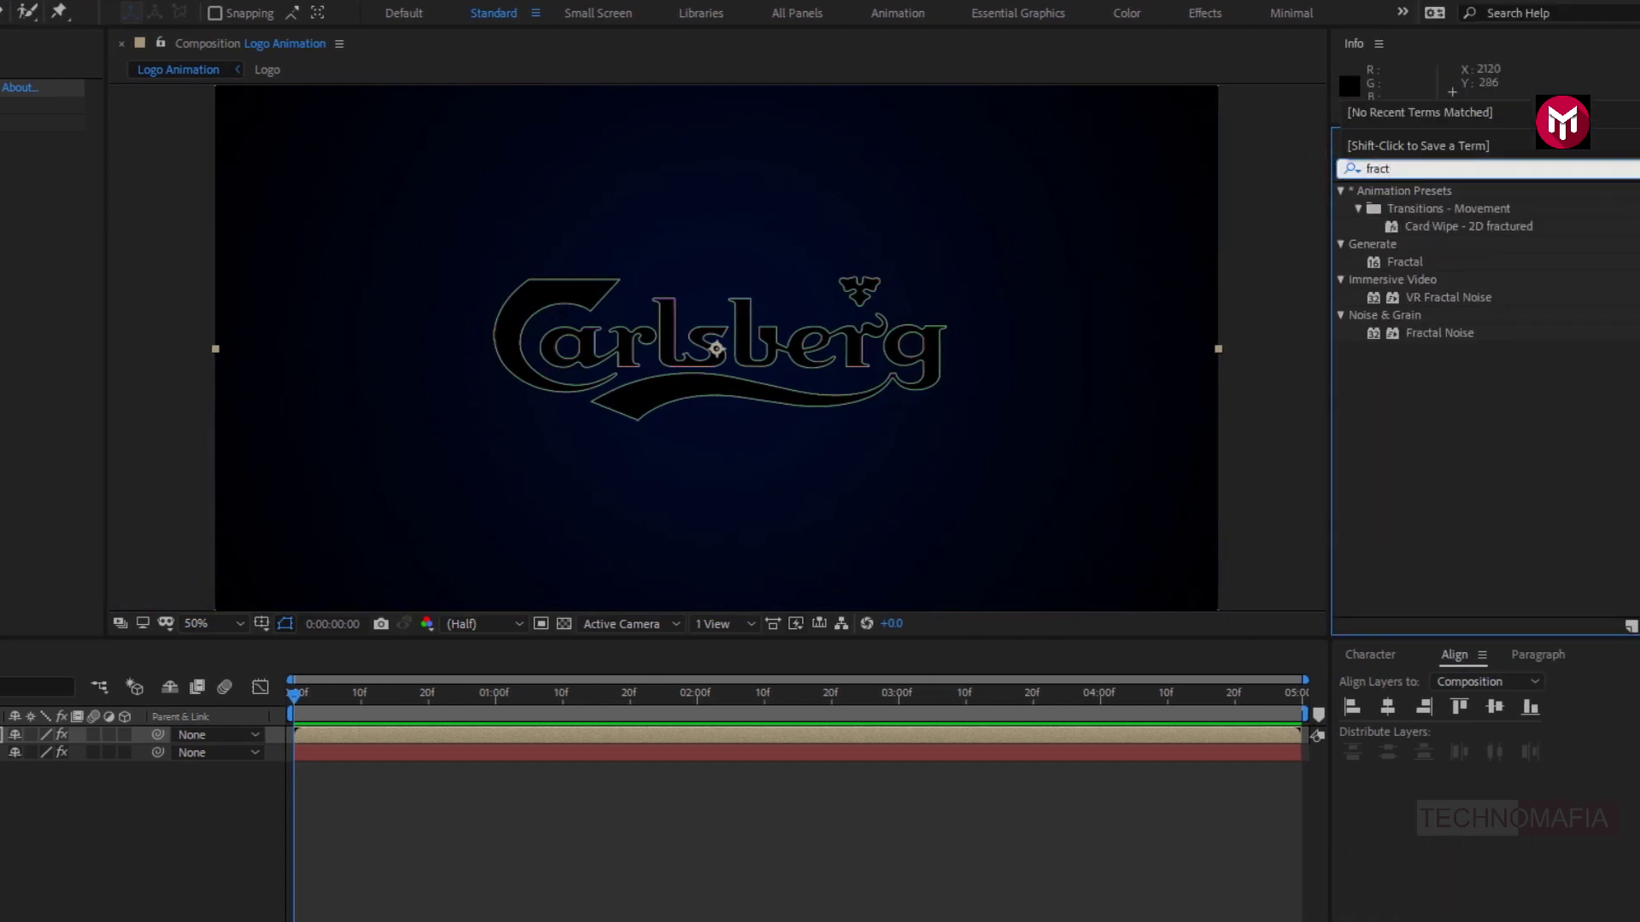
Apply Fractal Noise to Logo_Edge with Contrast 1050 and Brightness -350.
{"action": "double_click", "coordinate": [1427, 333]}
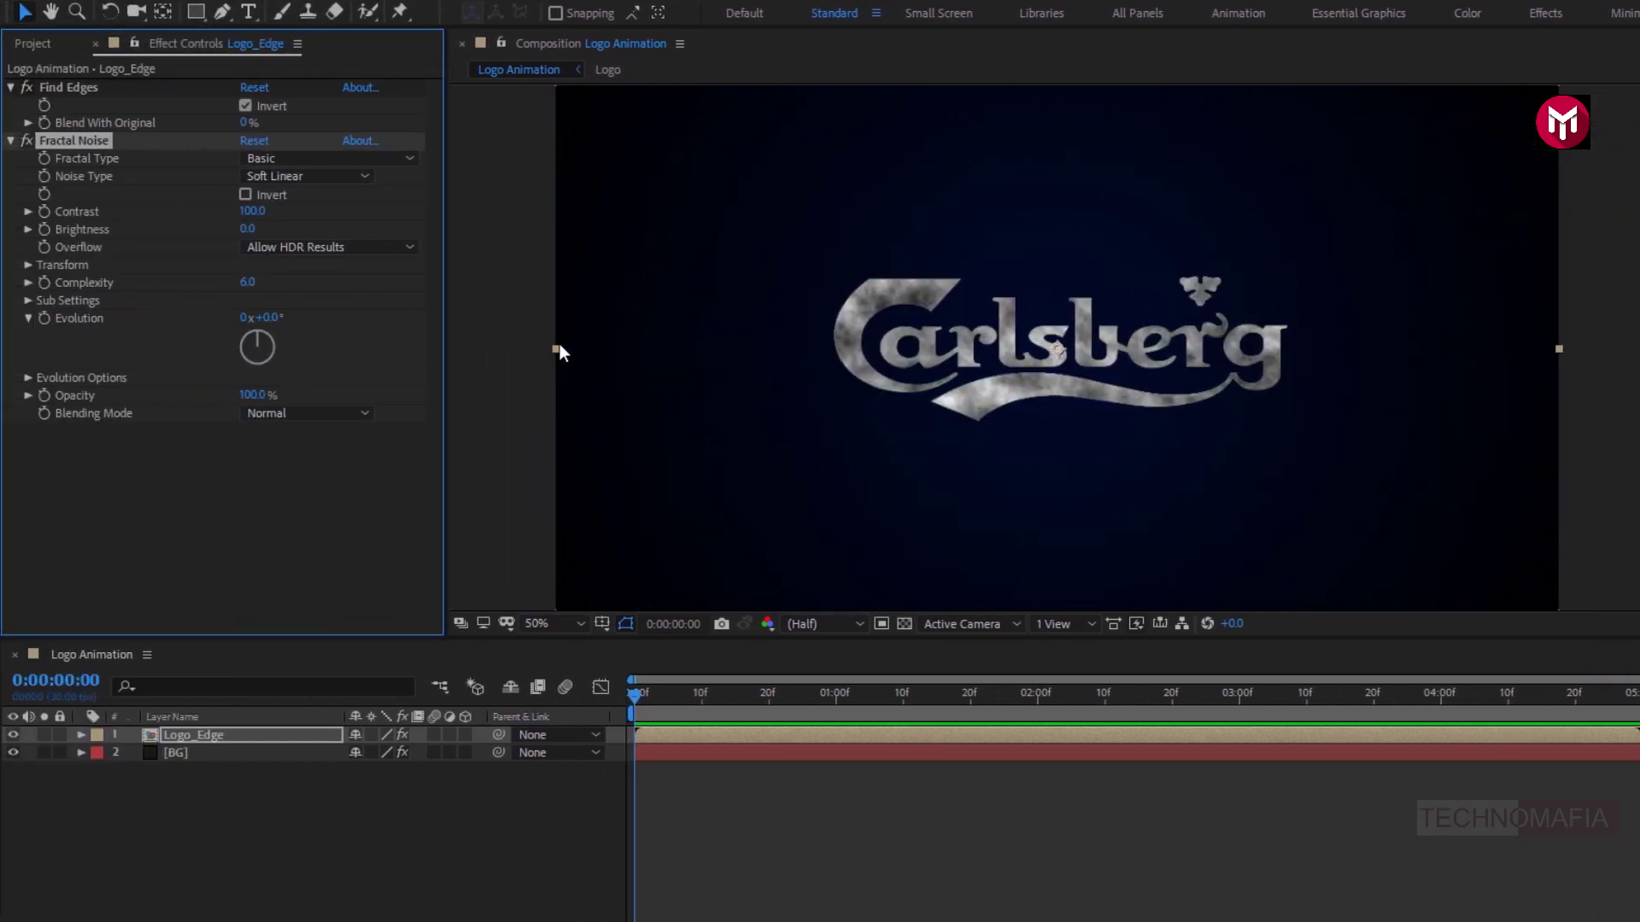
{"action": "left_click", "coordinate": [253, 220]}
{"action": "type", "text": "1050"}
{"action": "key", "text": "Return"}
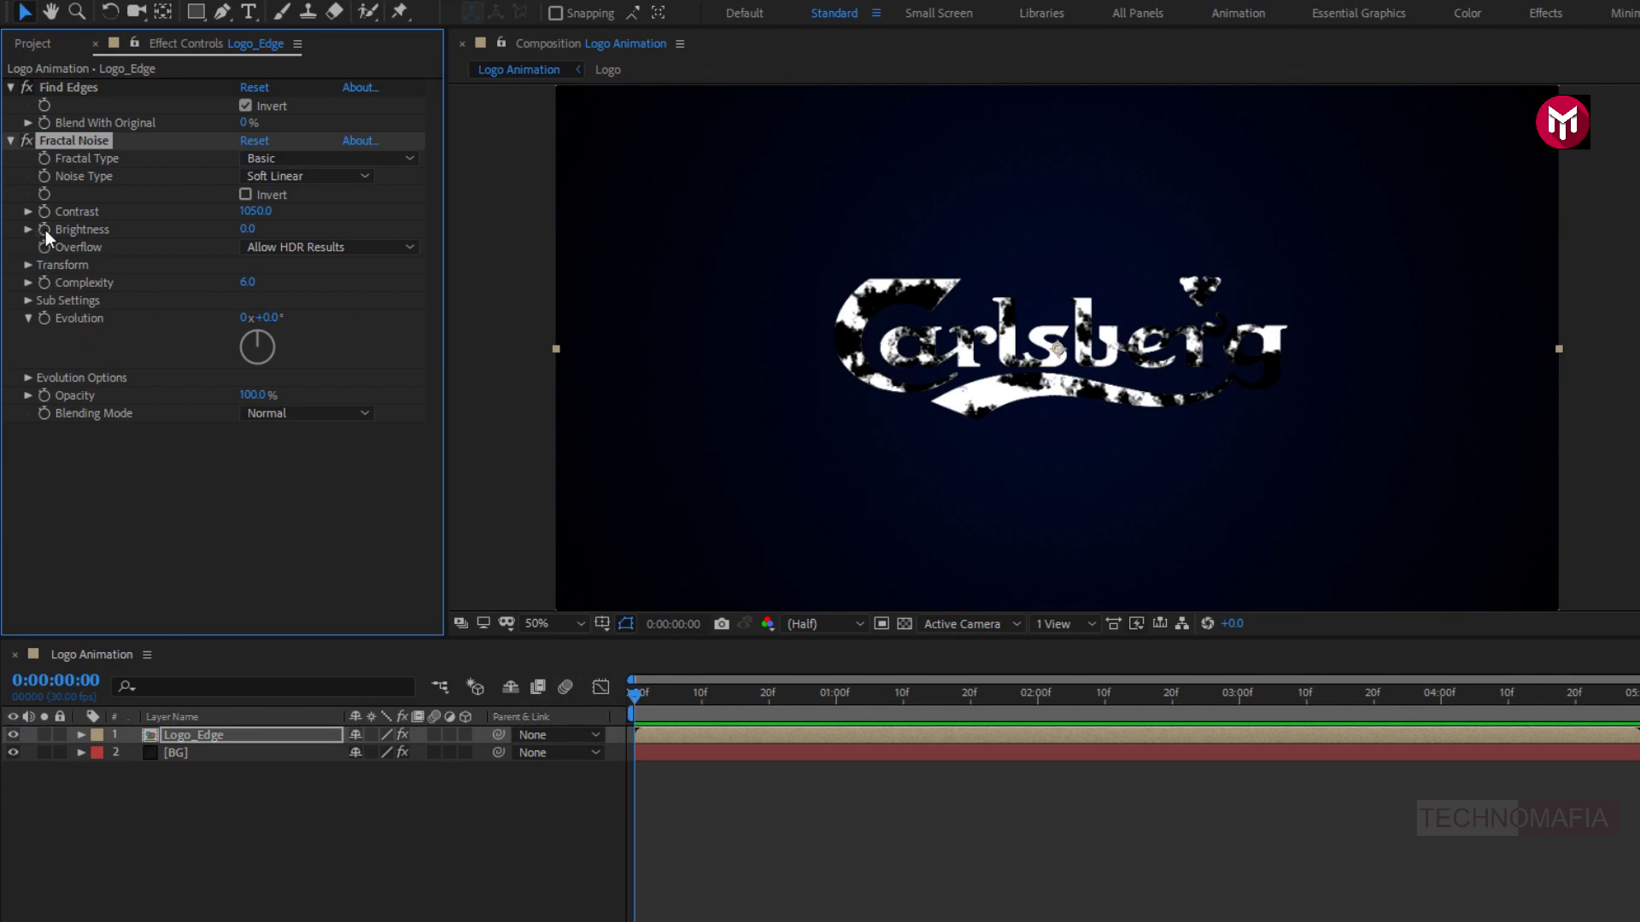
{"action": "left_click", "coordinate": [242, 230]}
{"action": "type", "text": "-350"}
{"action": "key", "text": "Return"}
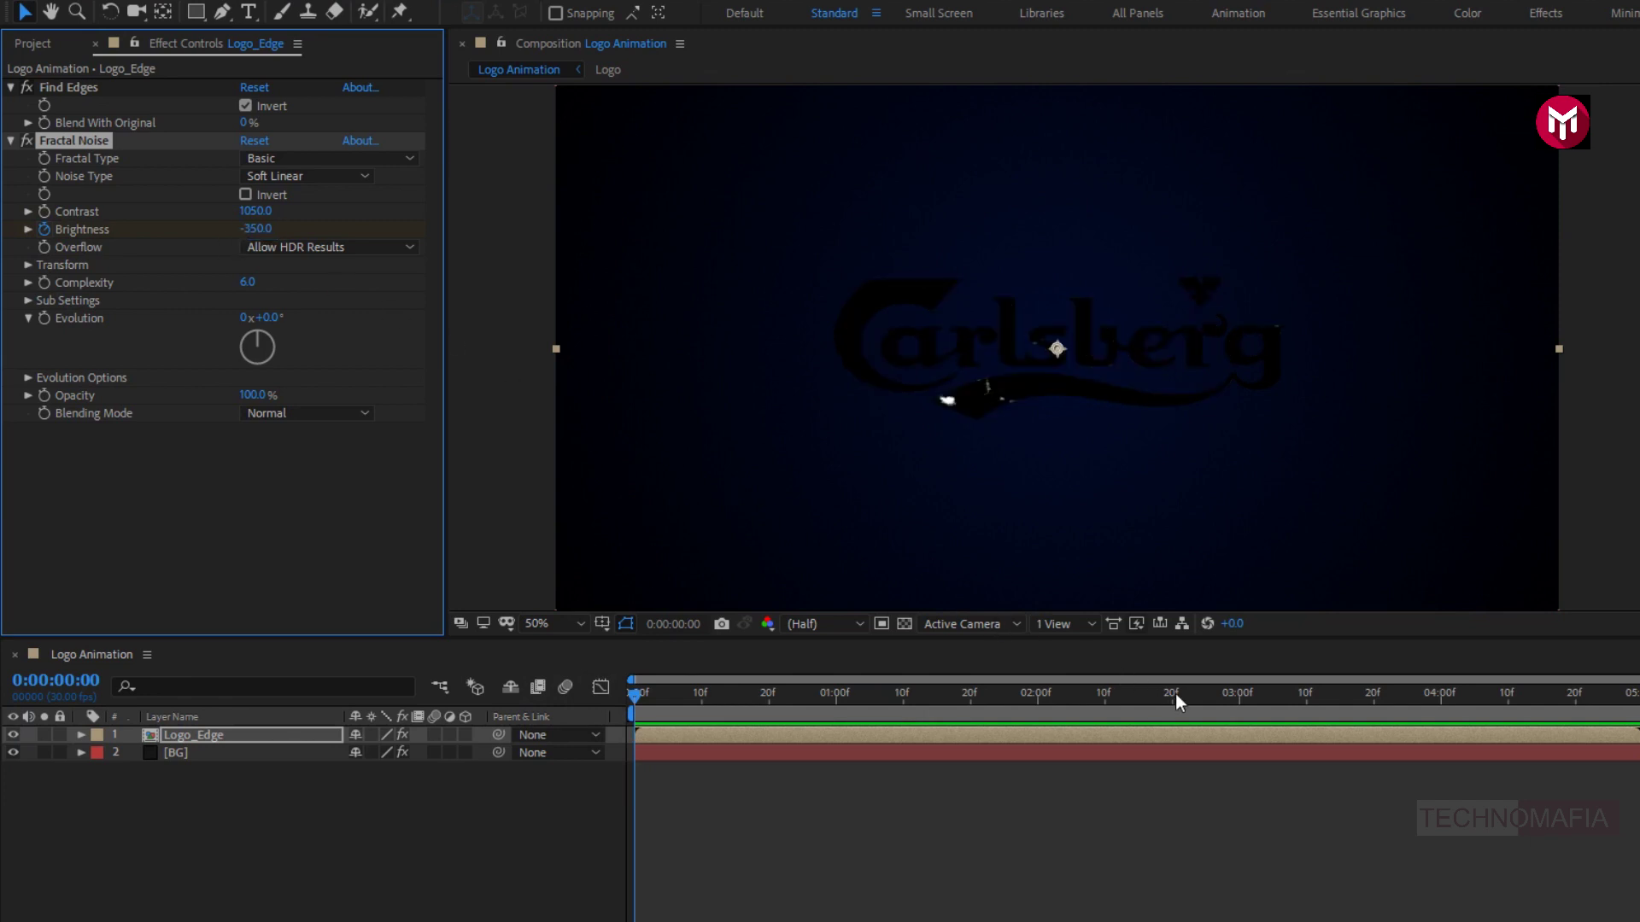
Keyframe Fractal Noise Brightness to 300 at the 3-second mark.
{"action": "left_click", "coordinate": [1239, 696]}
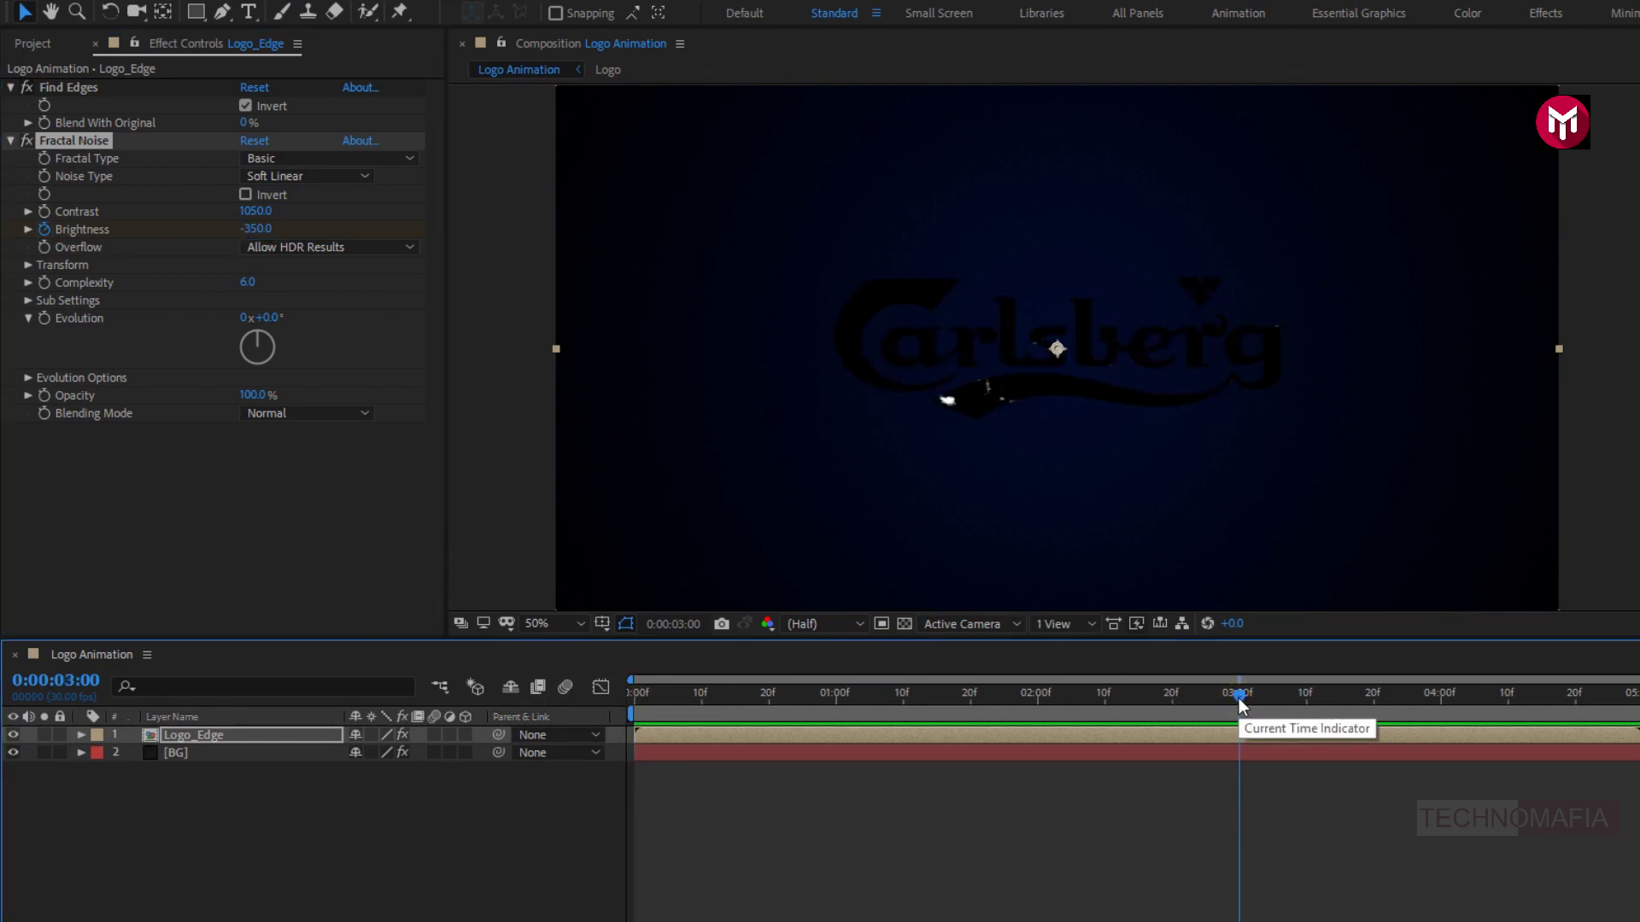
{"action": "left_click", "coordinate": [256, 228]}
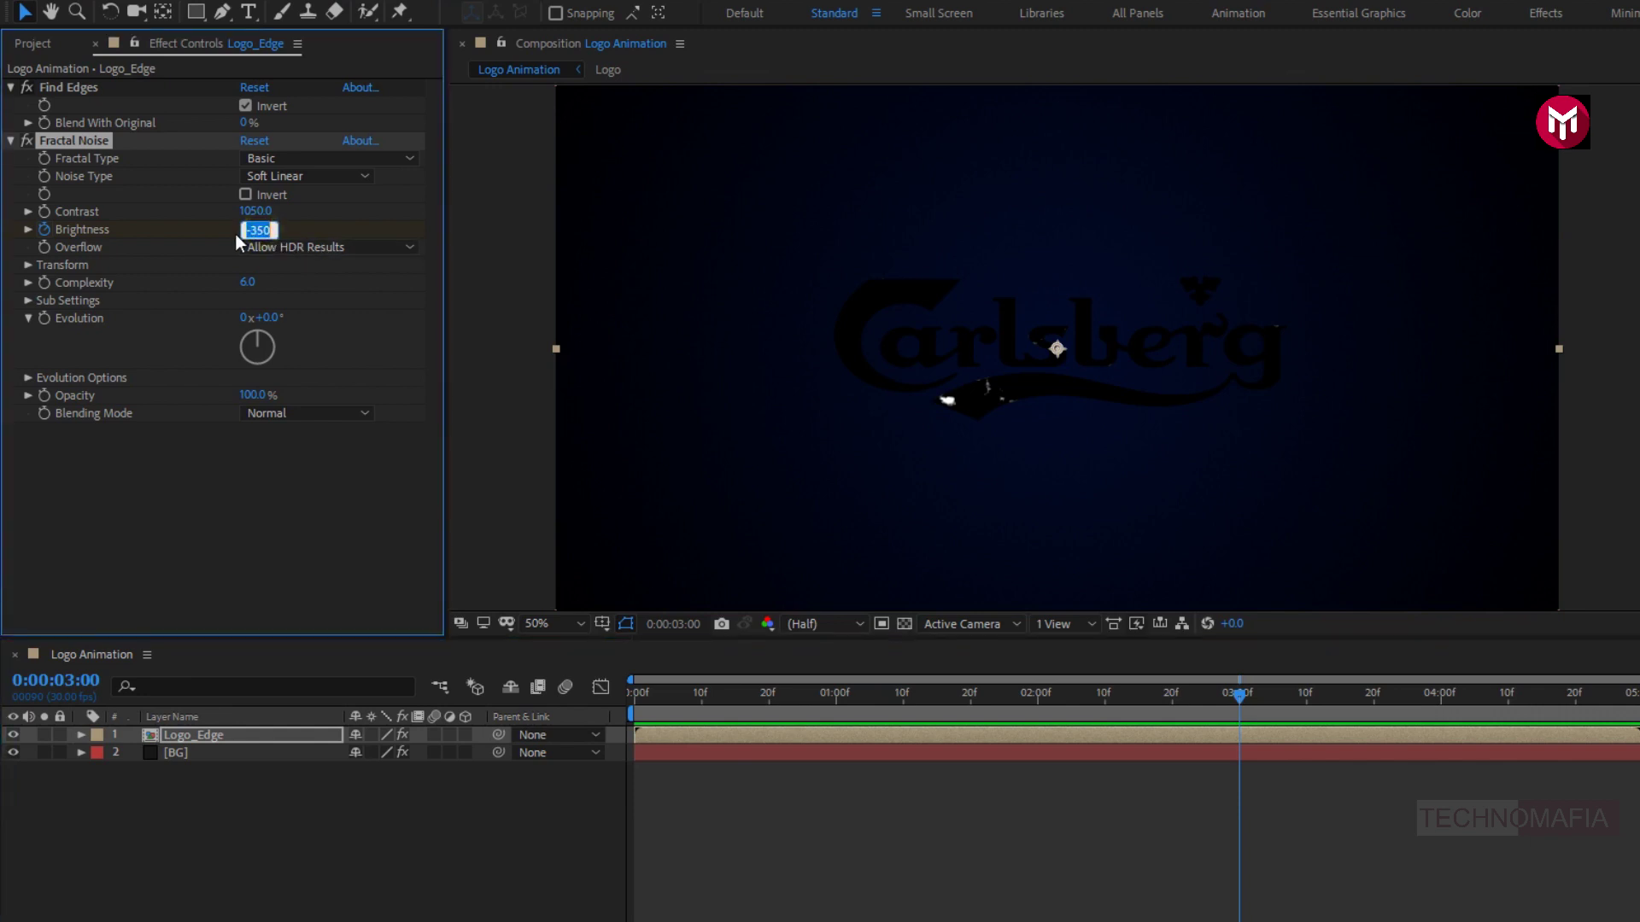
{"action": "type", "text": "300"}
{"action": "key", "text": "Return"}
Keyframe Evolution from the start to 1x+40° at the end of the composition.
{"action": "left_click", "coordinate": [632, 695]}
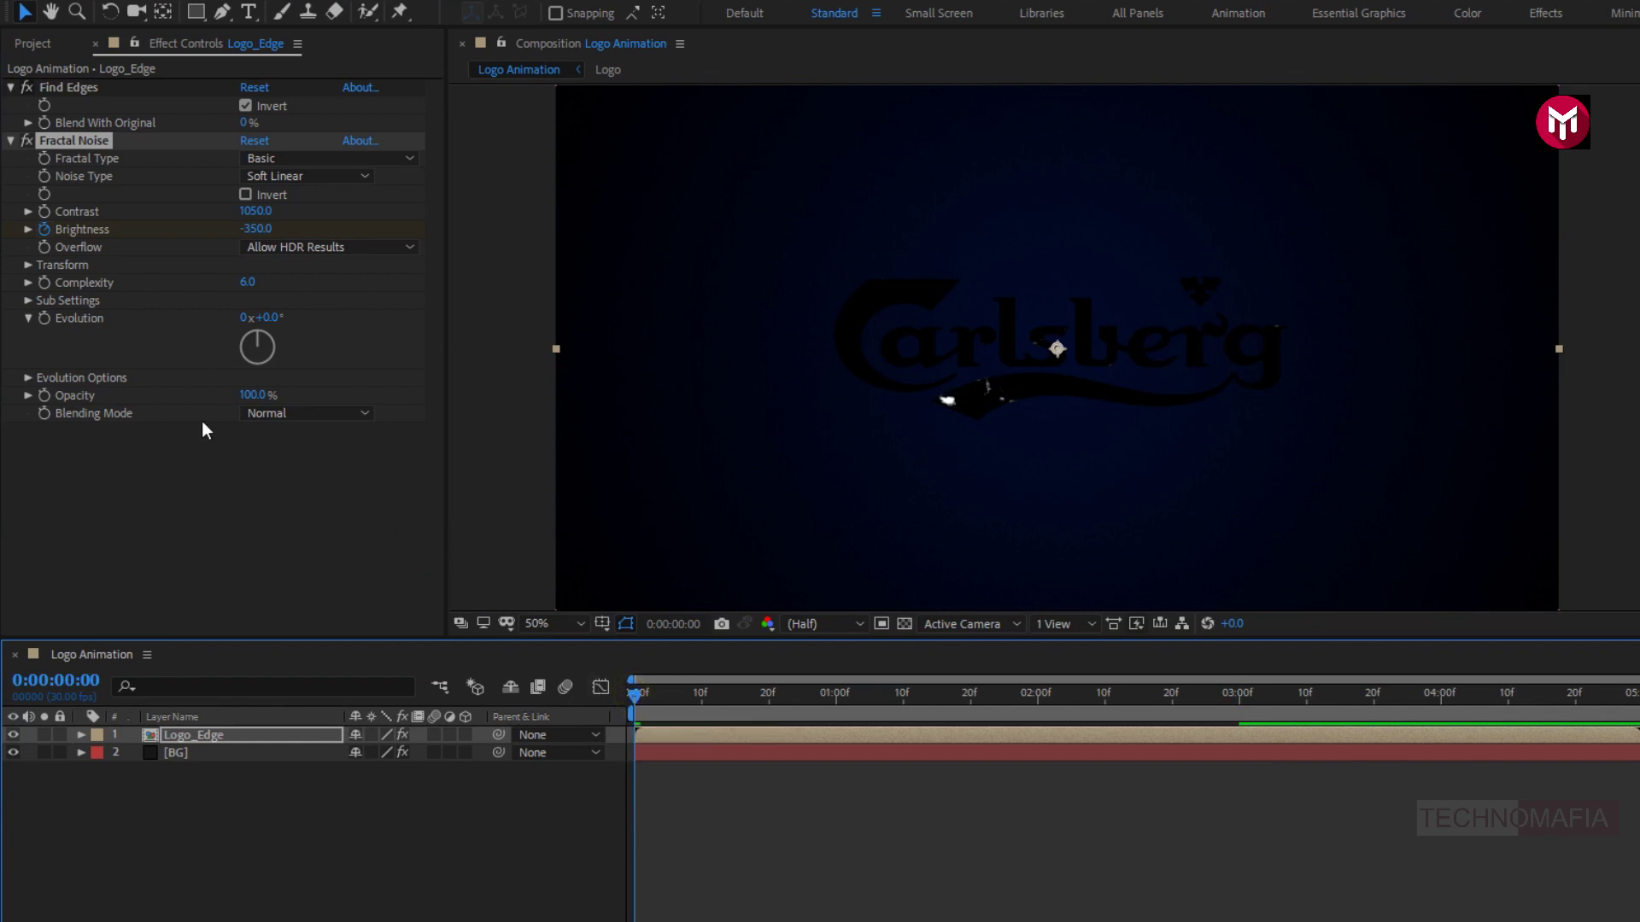
{"action": "left_click", "coordinate": [41, 319]}
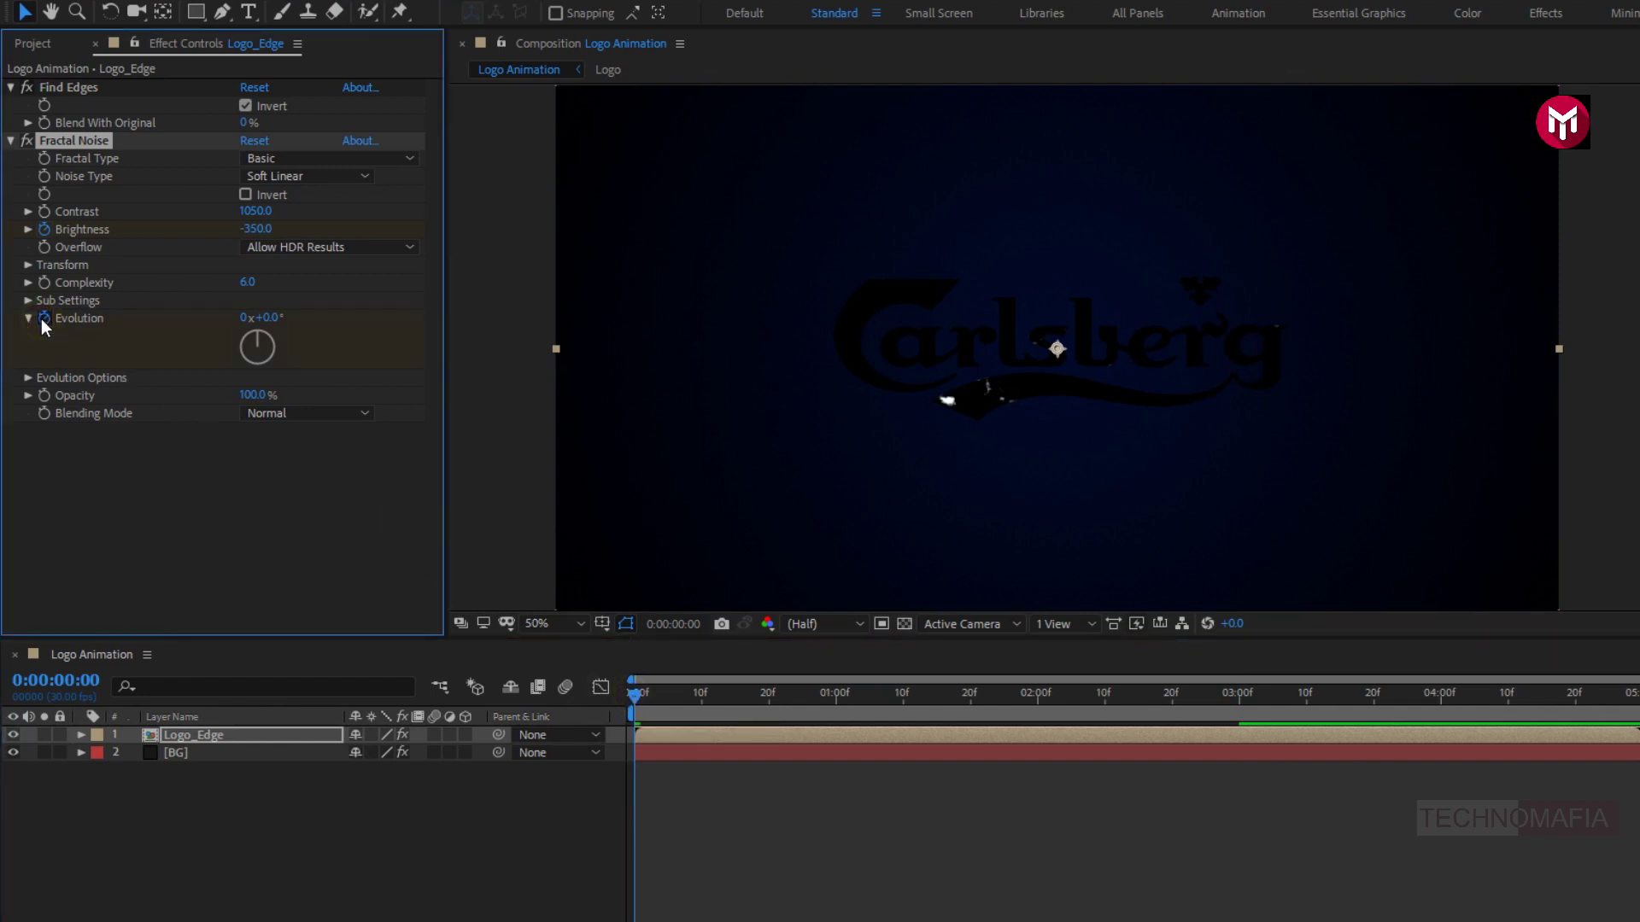
{"action": "left_click", "coordinate": [1633, 693]}
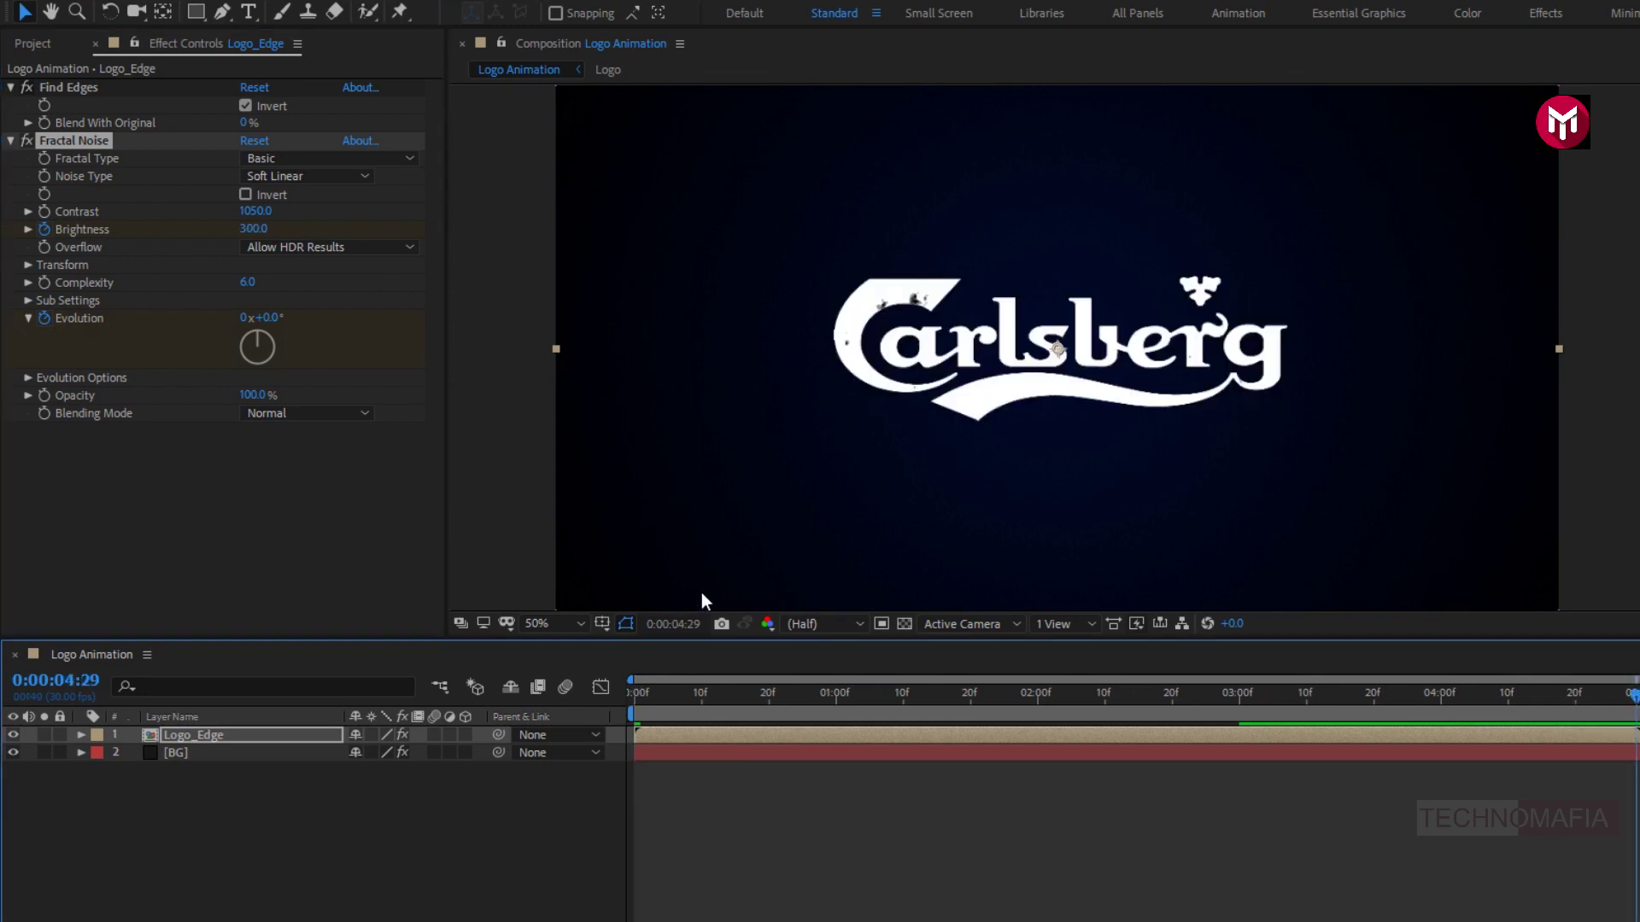
{"action": "left_click", "coordinate": [242, 318]}
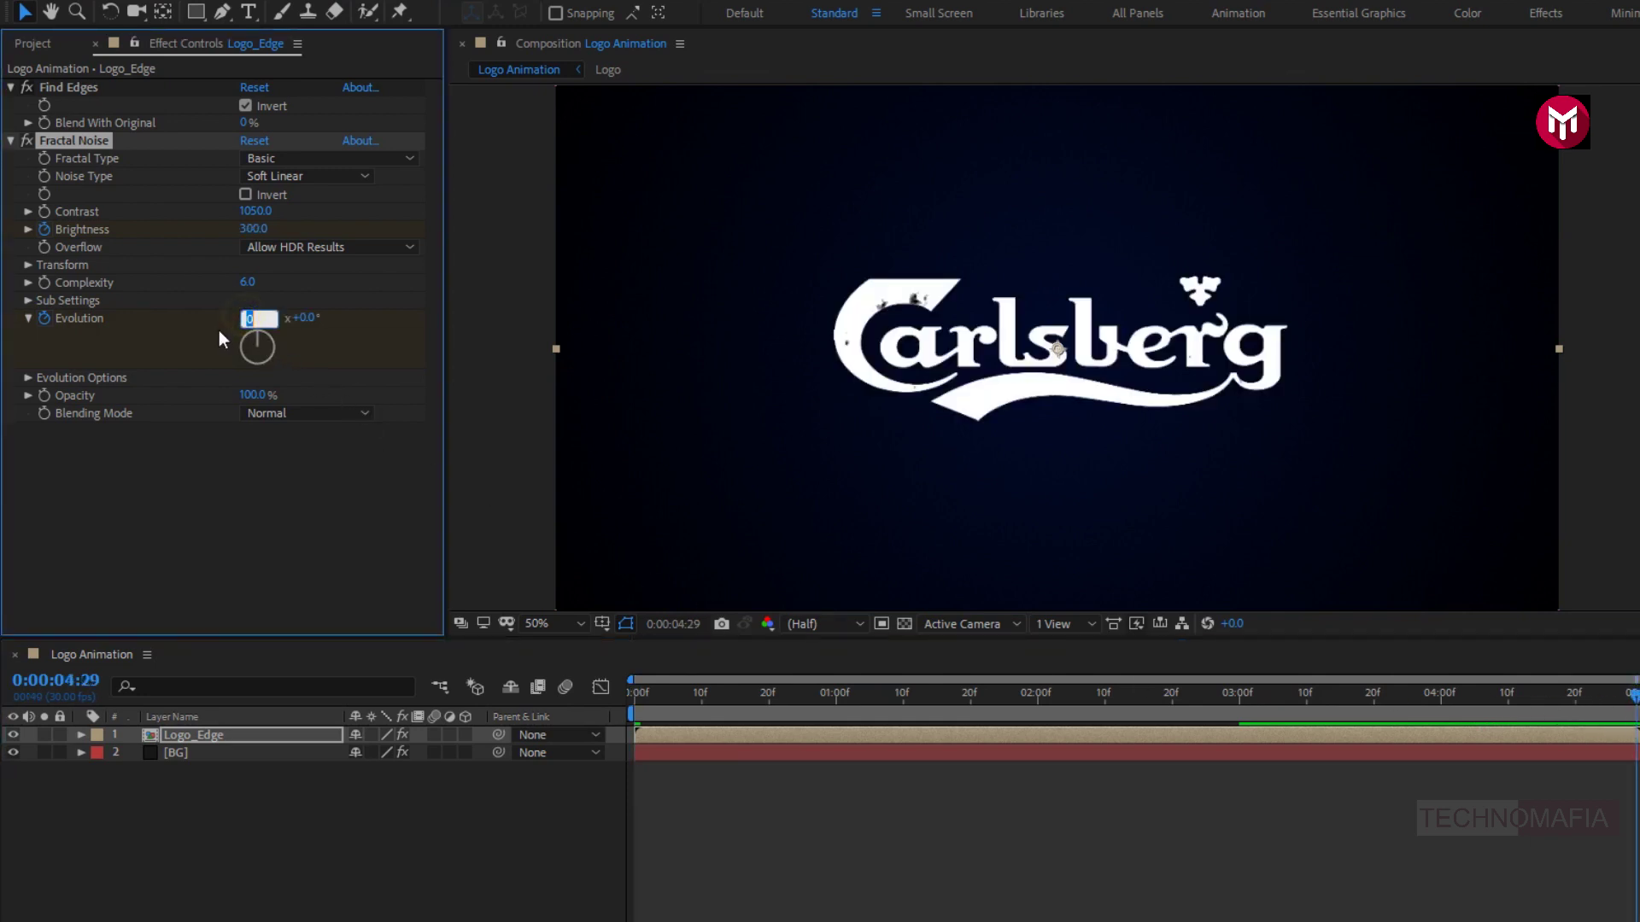
{"action": "type", "text": "1"}
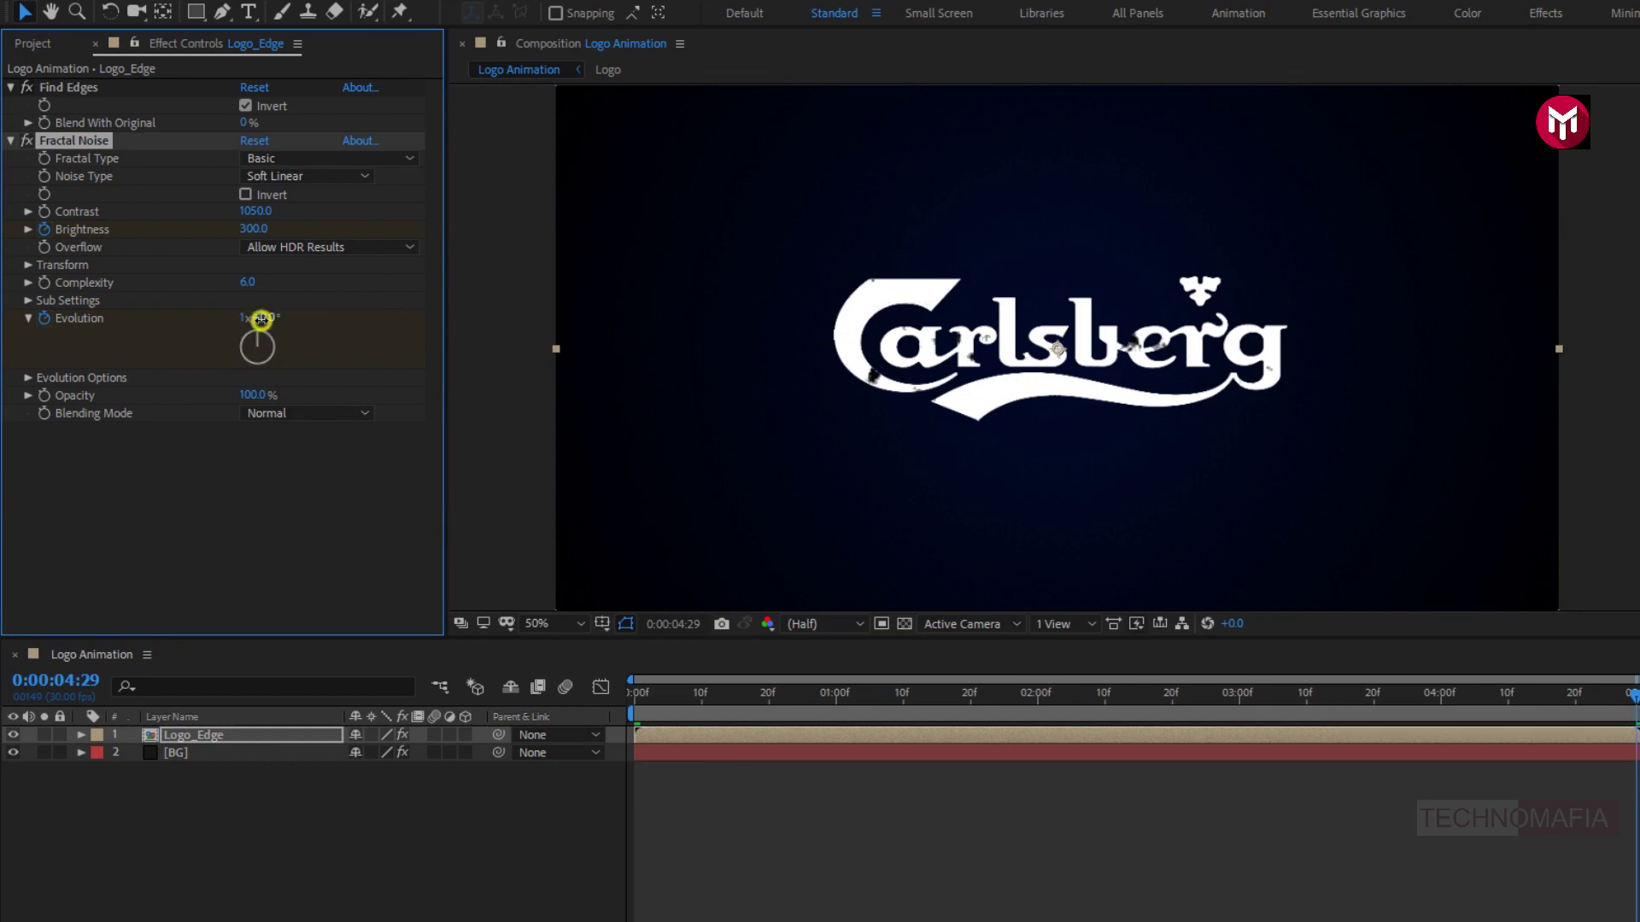
{"action": "key", "text": "Tab"}
{"action": "type", "text": "40"}
{"action": "key", "text": "Return"}
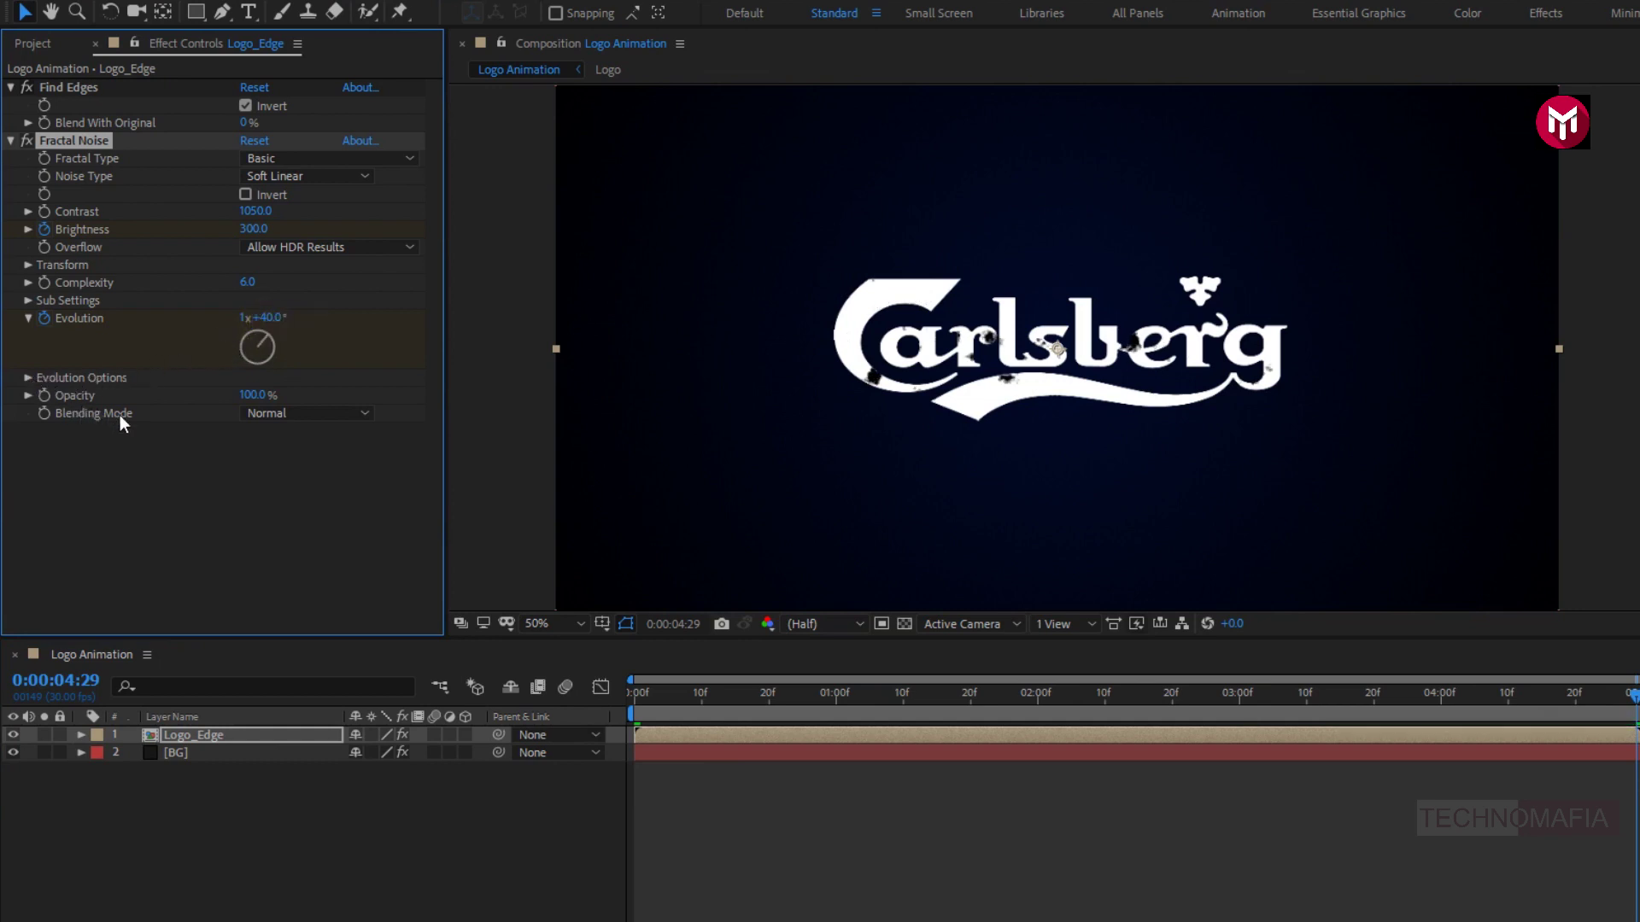
Set the Fractal Noise blending mode to Multiply and return to frame 0.
{"action": "left_click", "coordinate": [256, 414]}
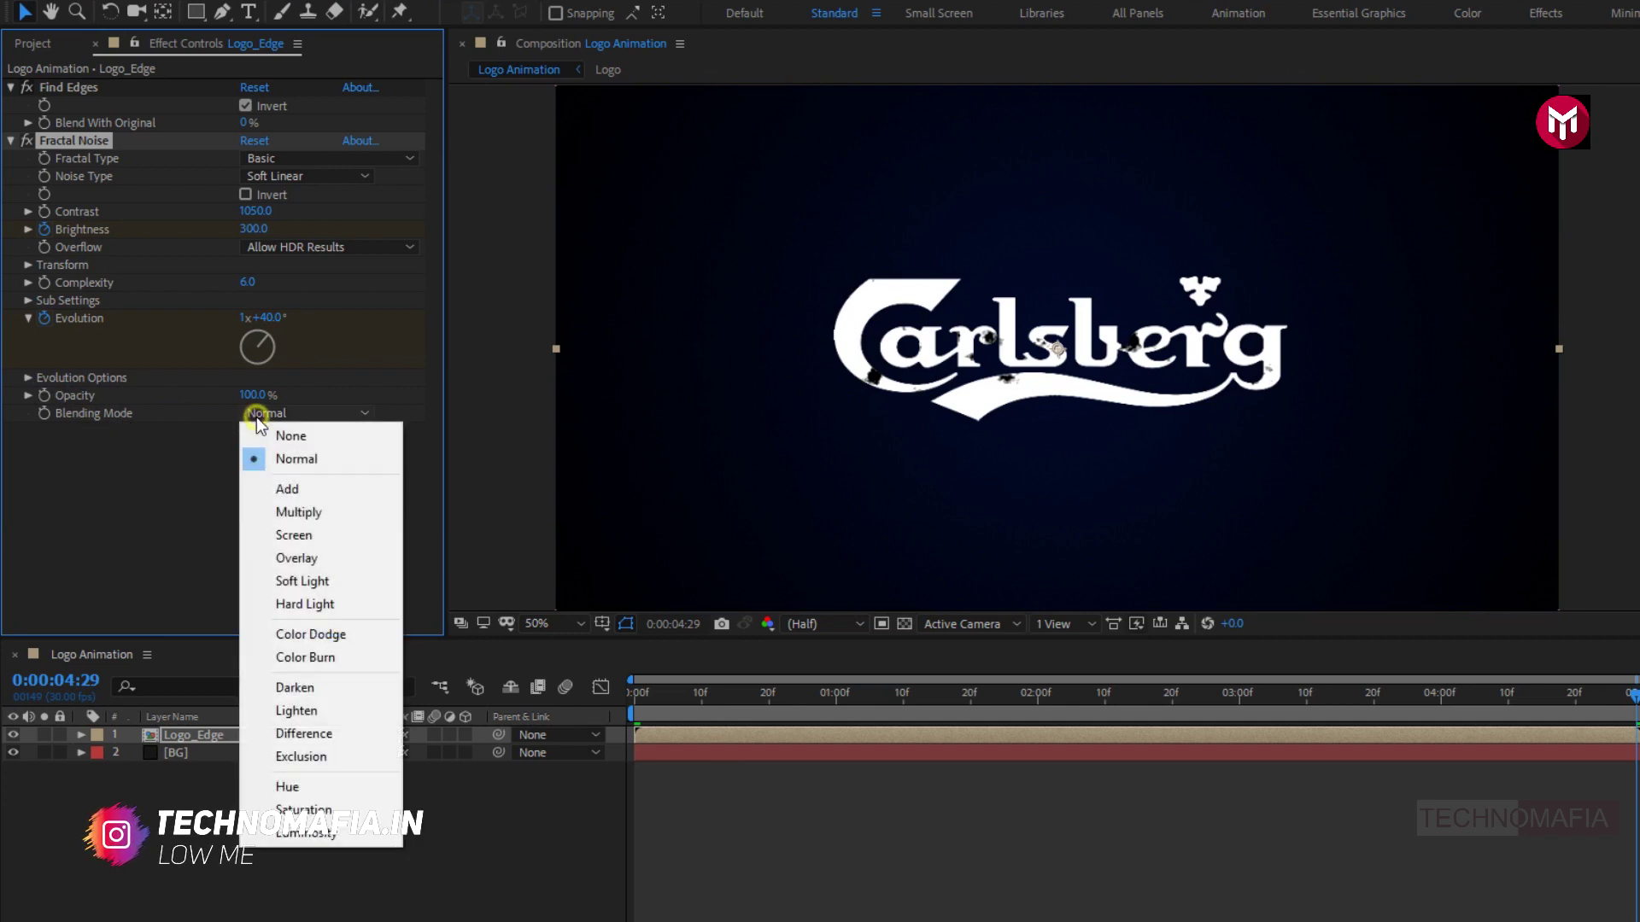
{"action": "left_click", "coordinate": [294, 512]}
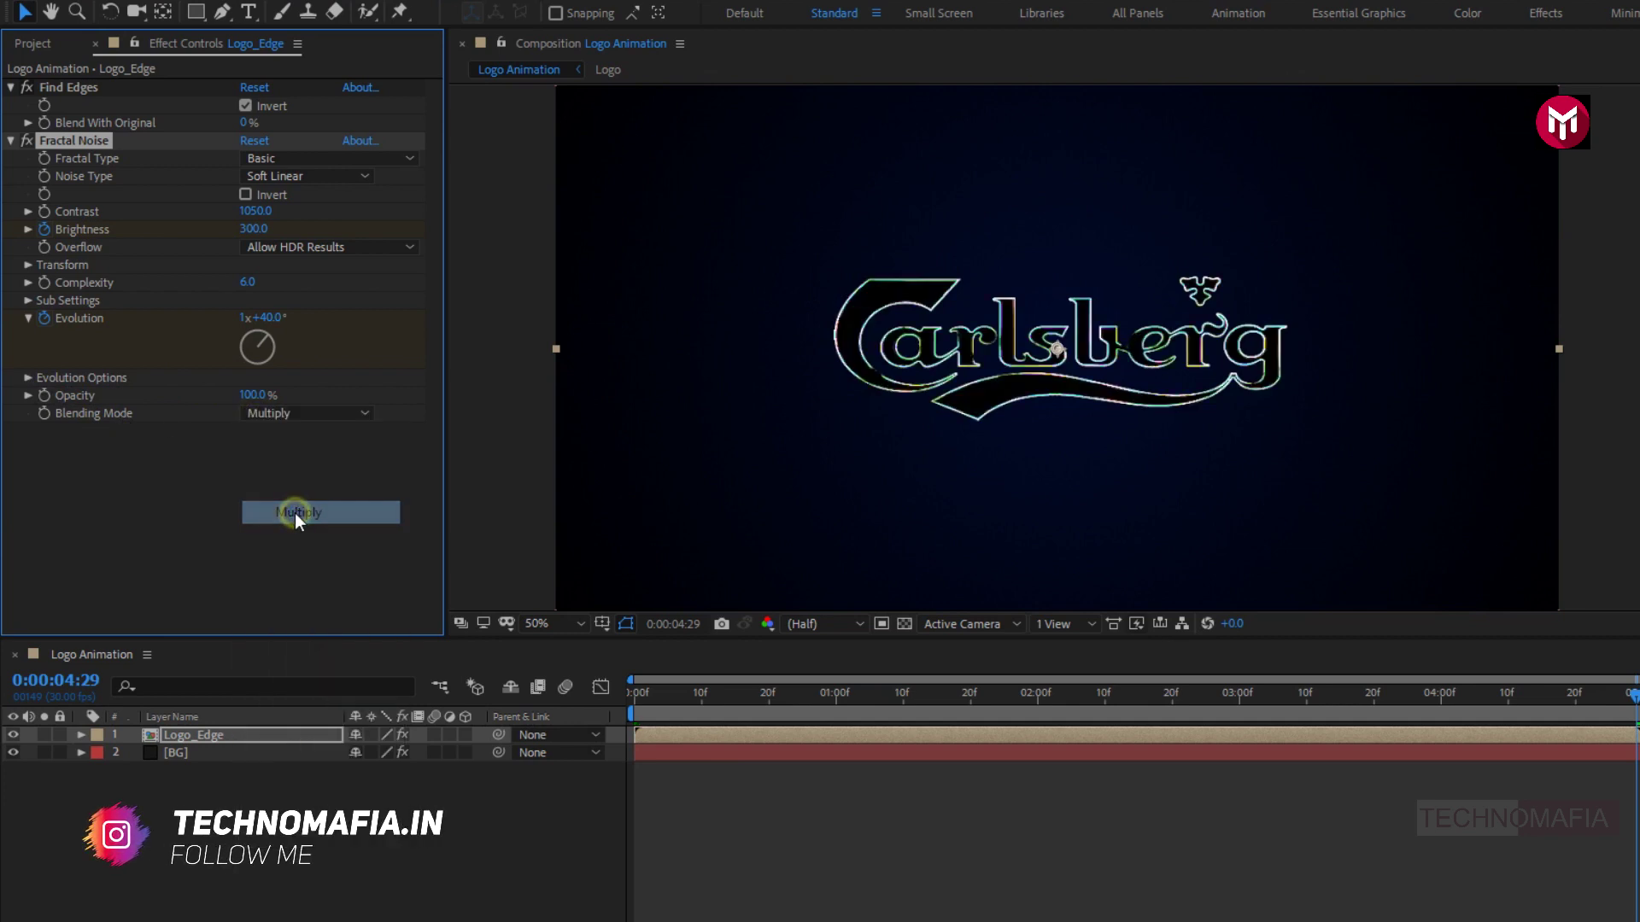
{"action": "left_click", "coordinate": [629, 702]}
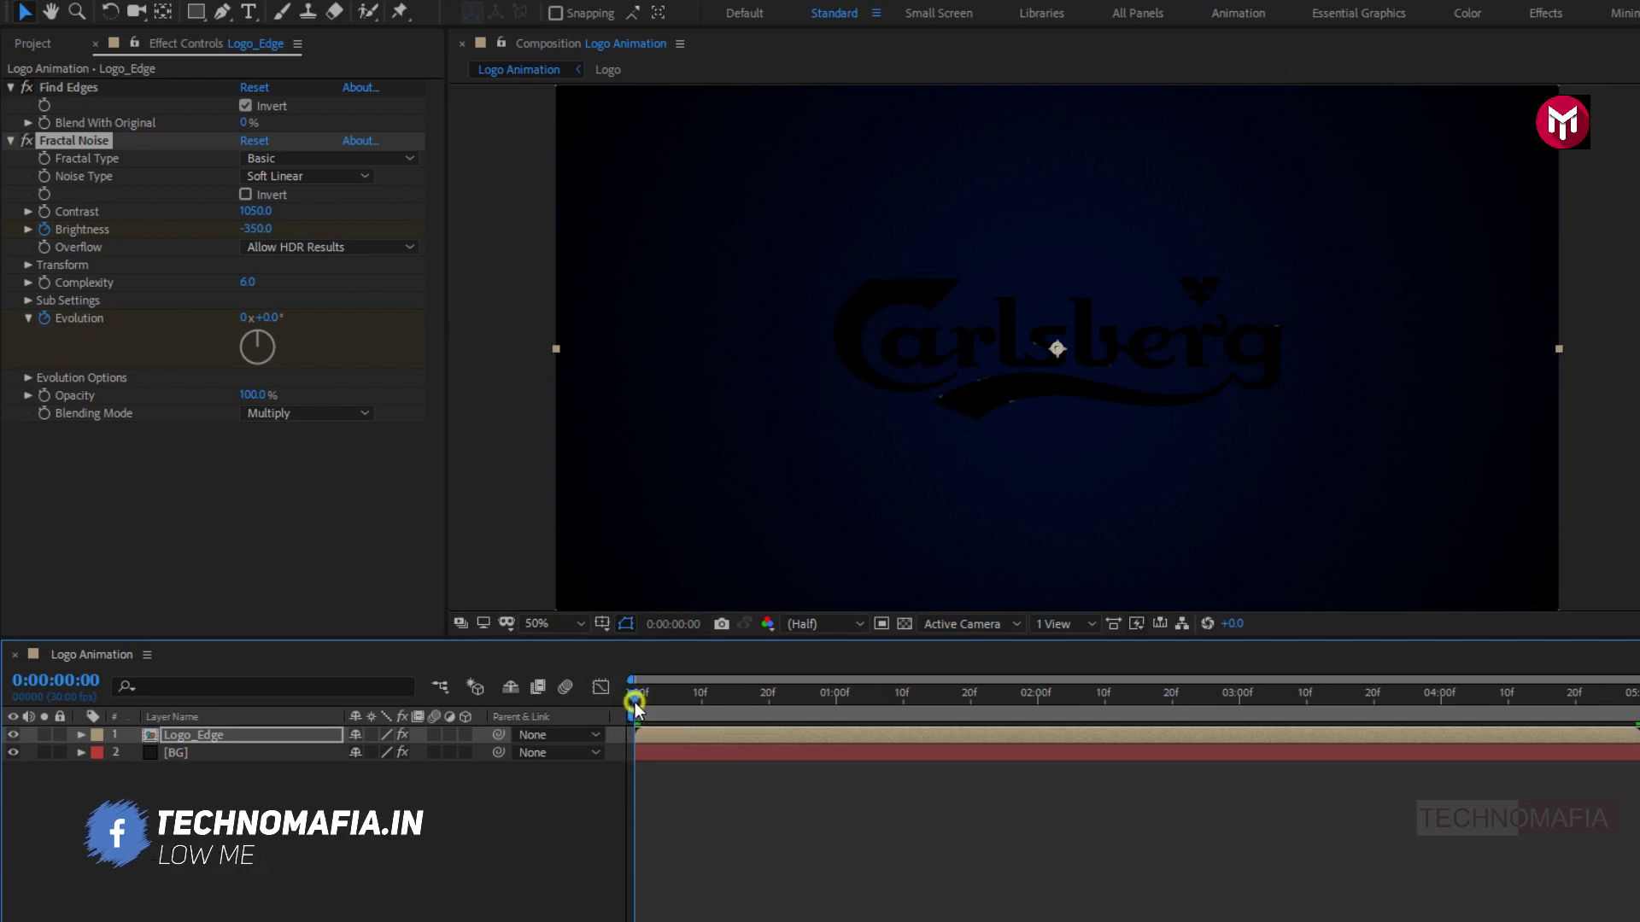
Set Logo_Edge's layer mode to Add and scrub the timeline to preview the glowing outline.
{"action": "left_click_drag", "start_coordinate": [635, 705], "coordinate": [770, 715]}
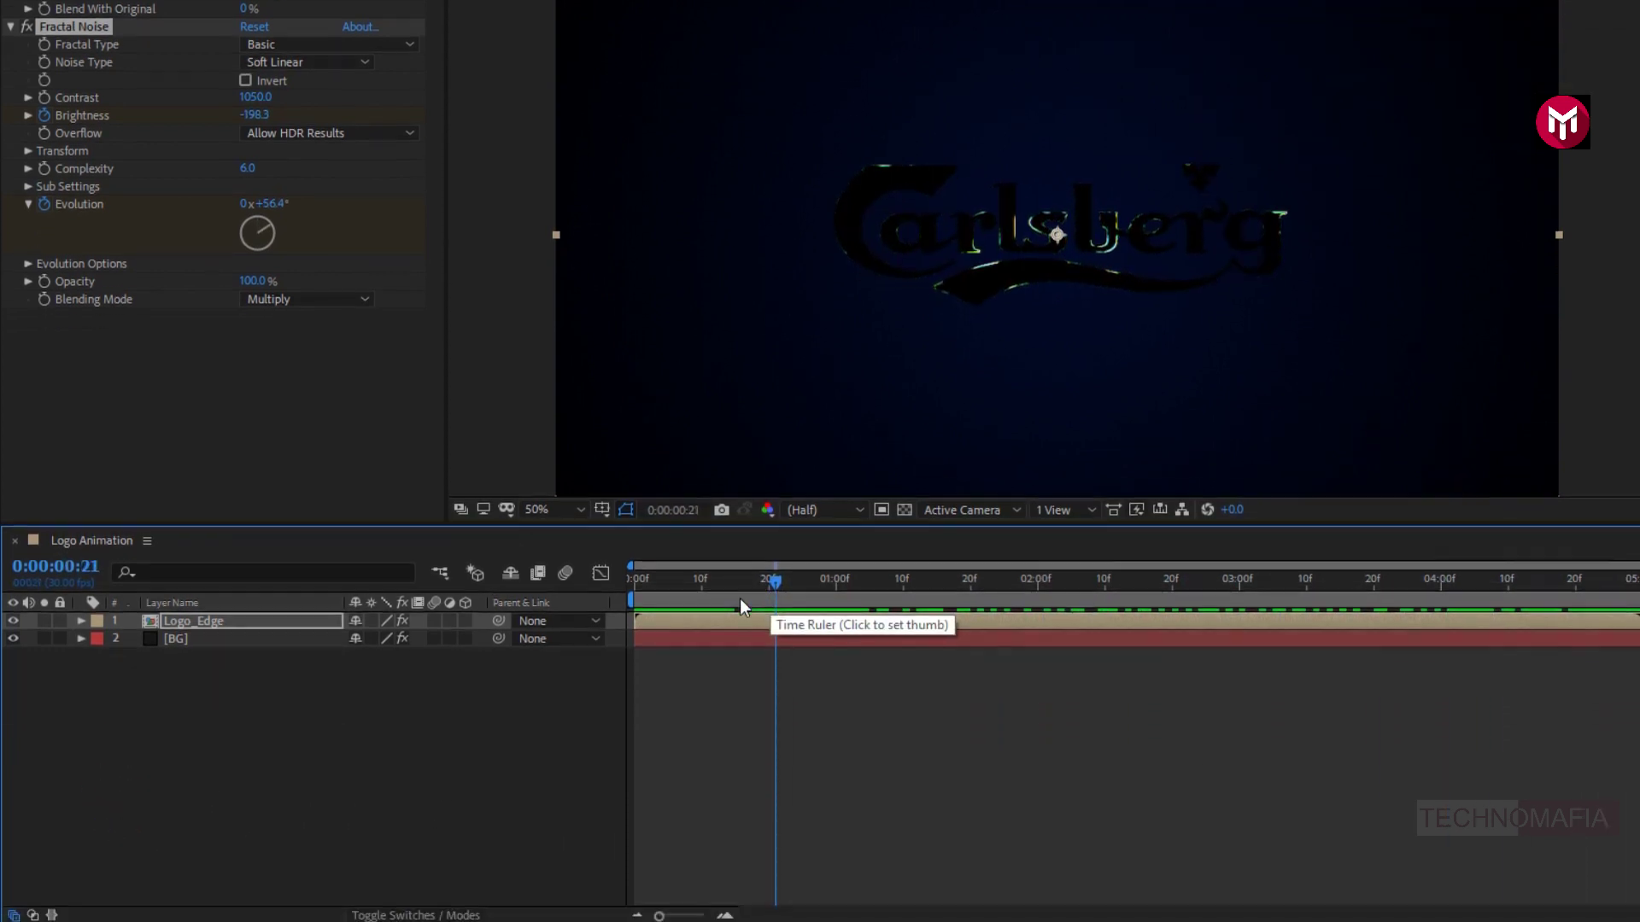
{"action": "left_click", "coordinate": [416, 914]}
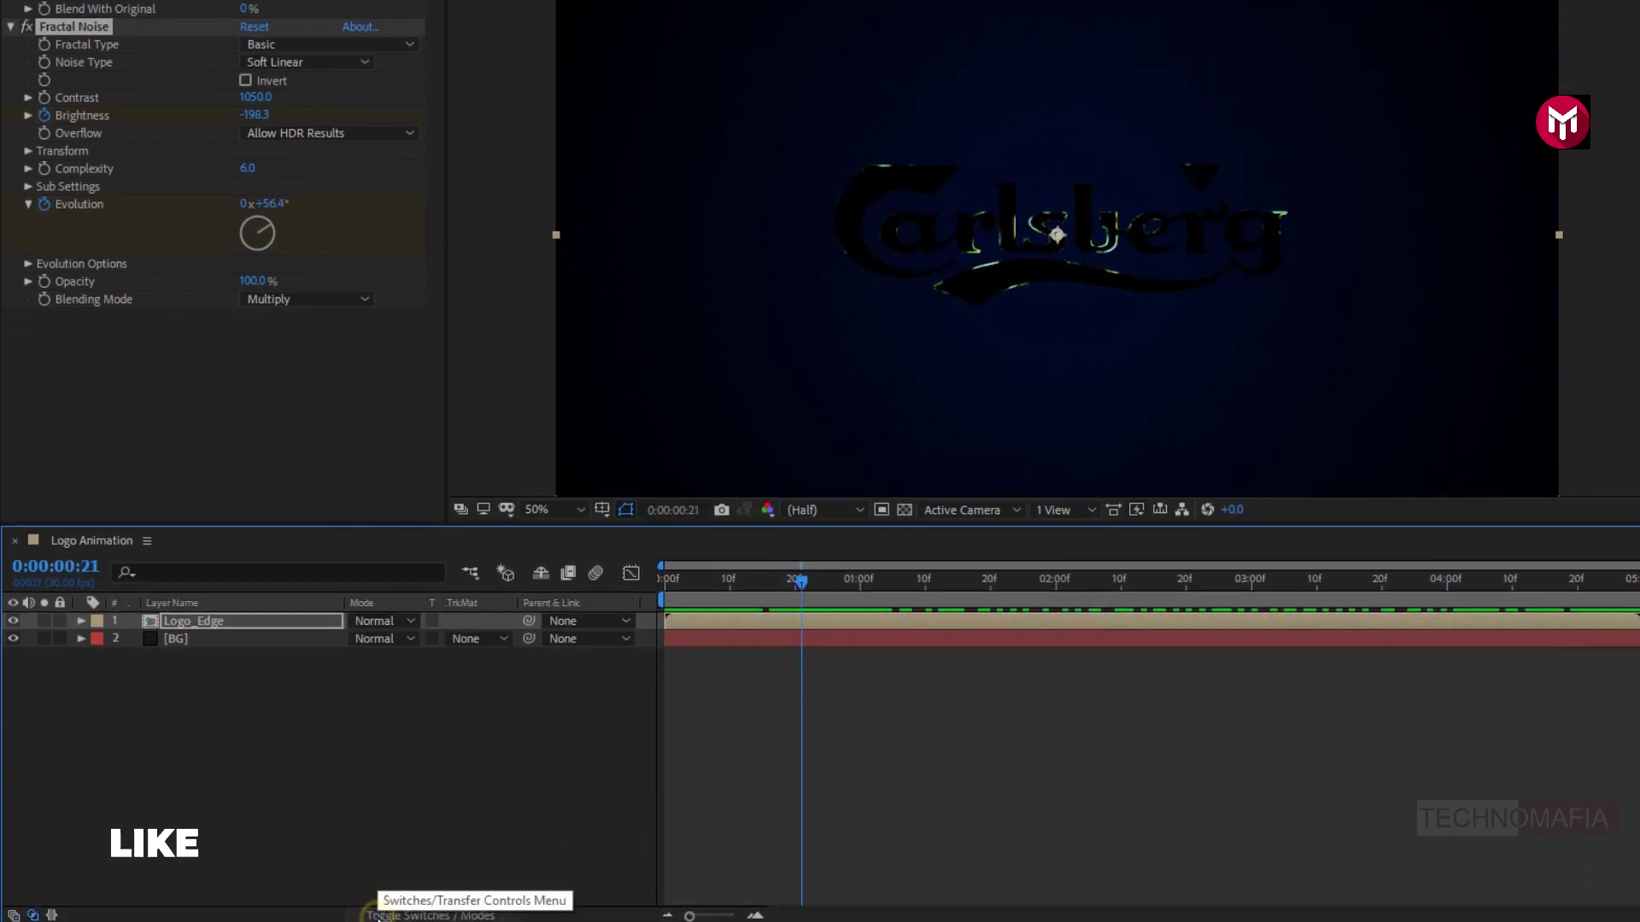
{"action": "left_click", "coordinate": [383, 623]}
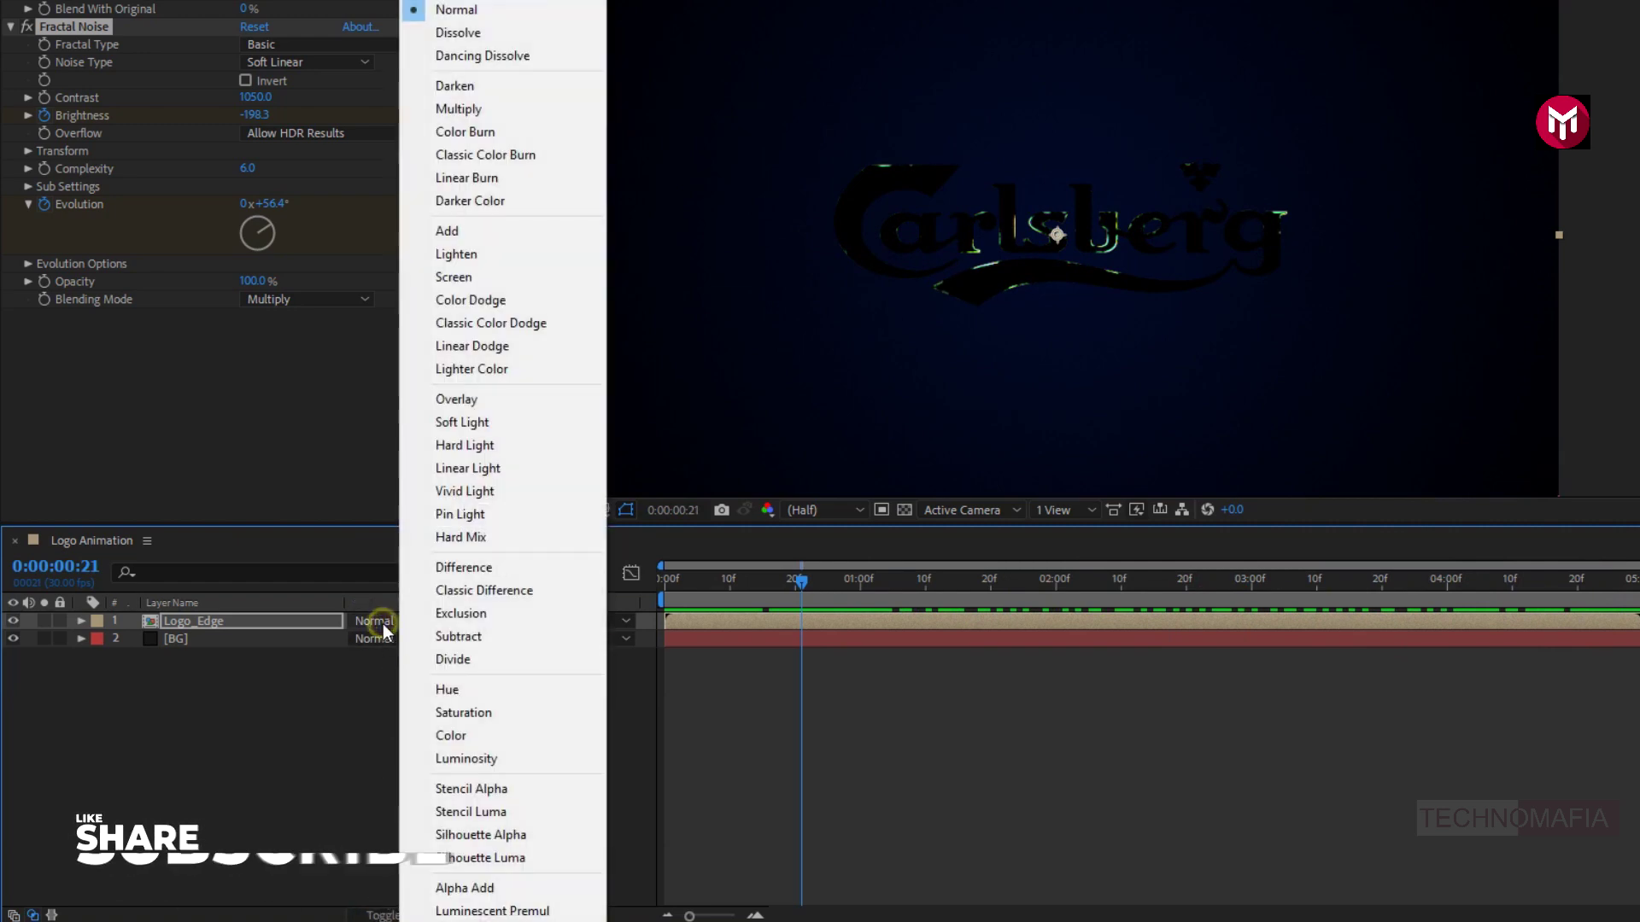
{"action": "left_click", "coordinate": [447, 231]}
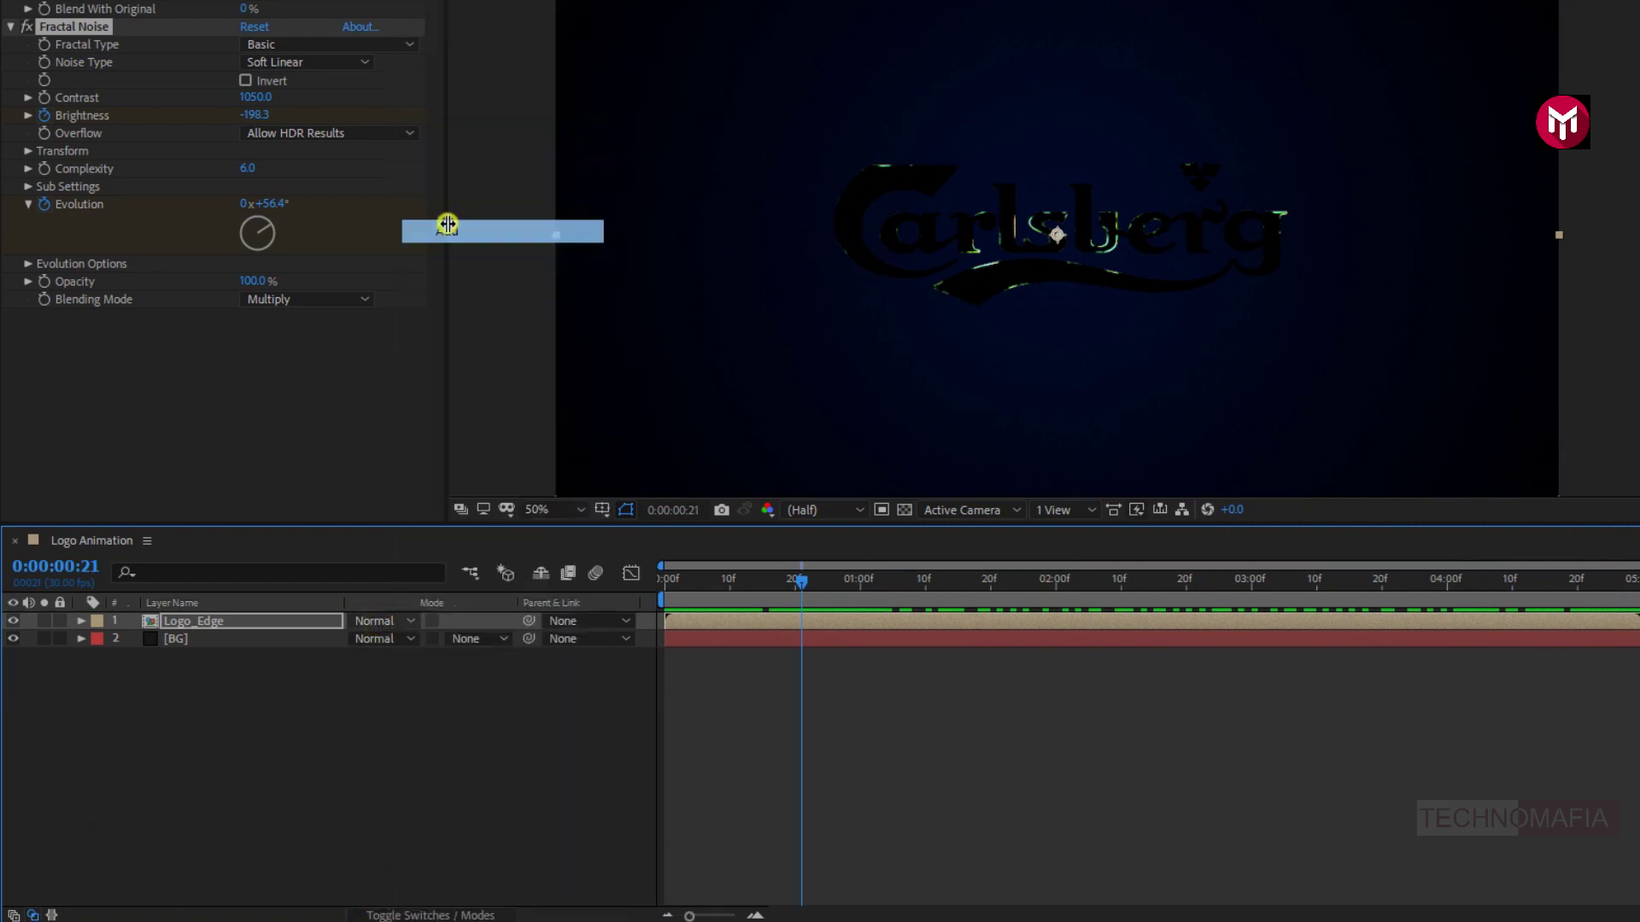
{"action": "left_click_drag", "start_coordinate": [661, 694], "coordinate": [1346, 696]}
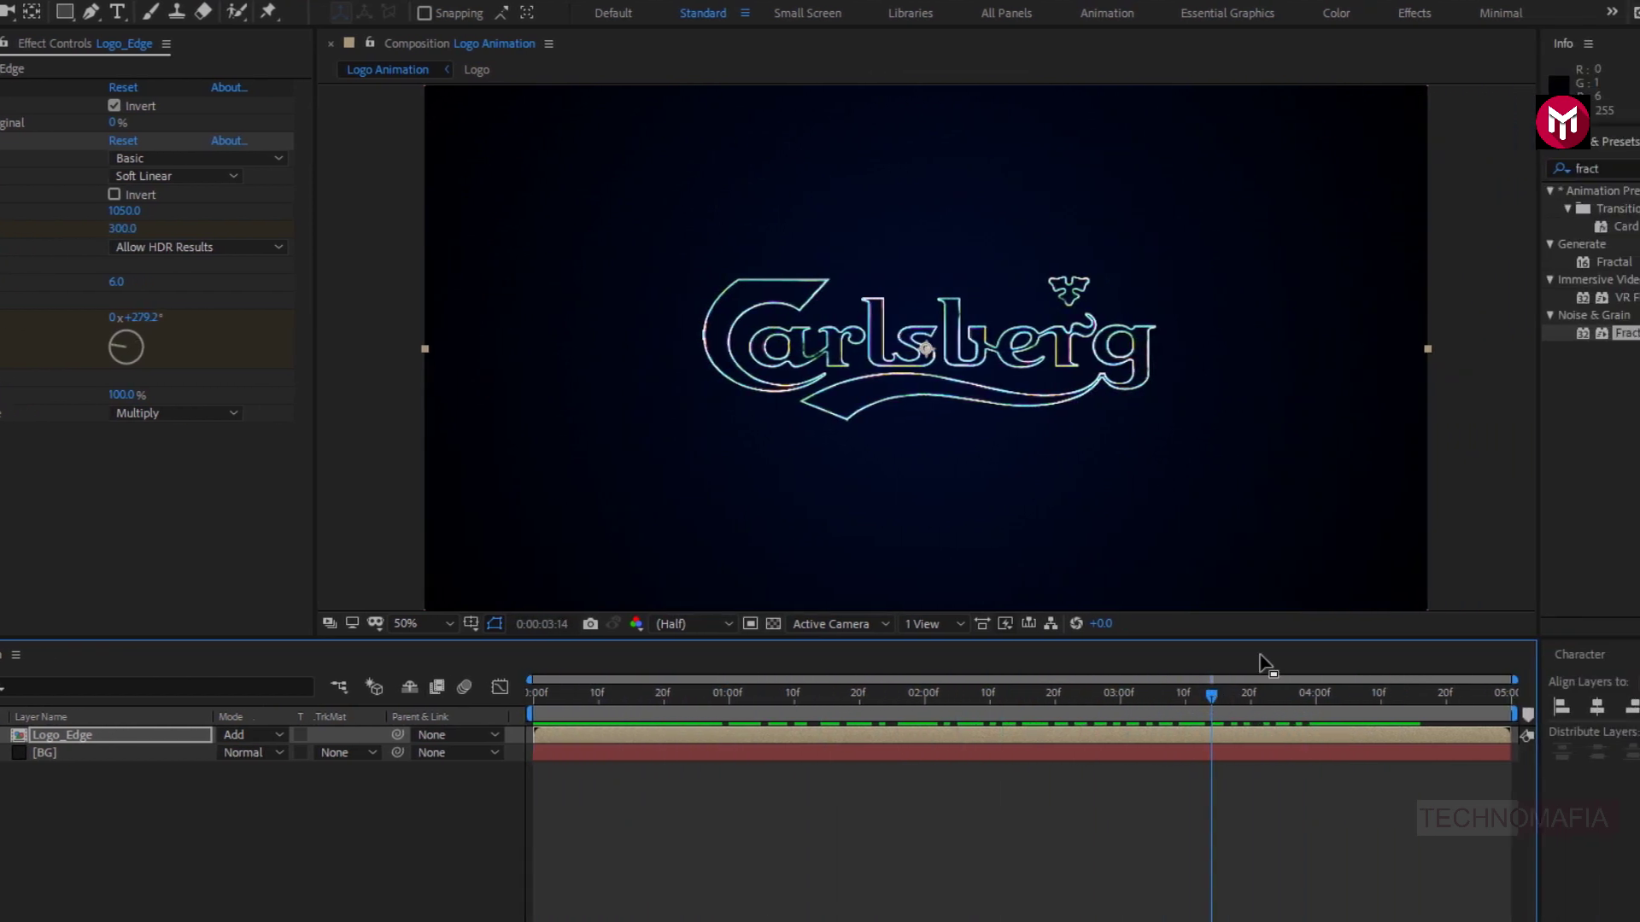
Apply the Tint effect to Logo_Edge so the outline renders white.
{"action": "left_click", "coordinate": [1395, 171]}
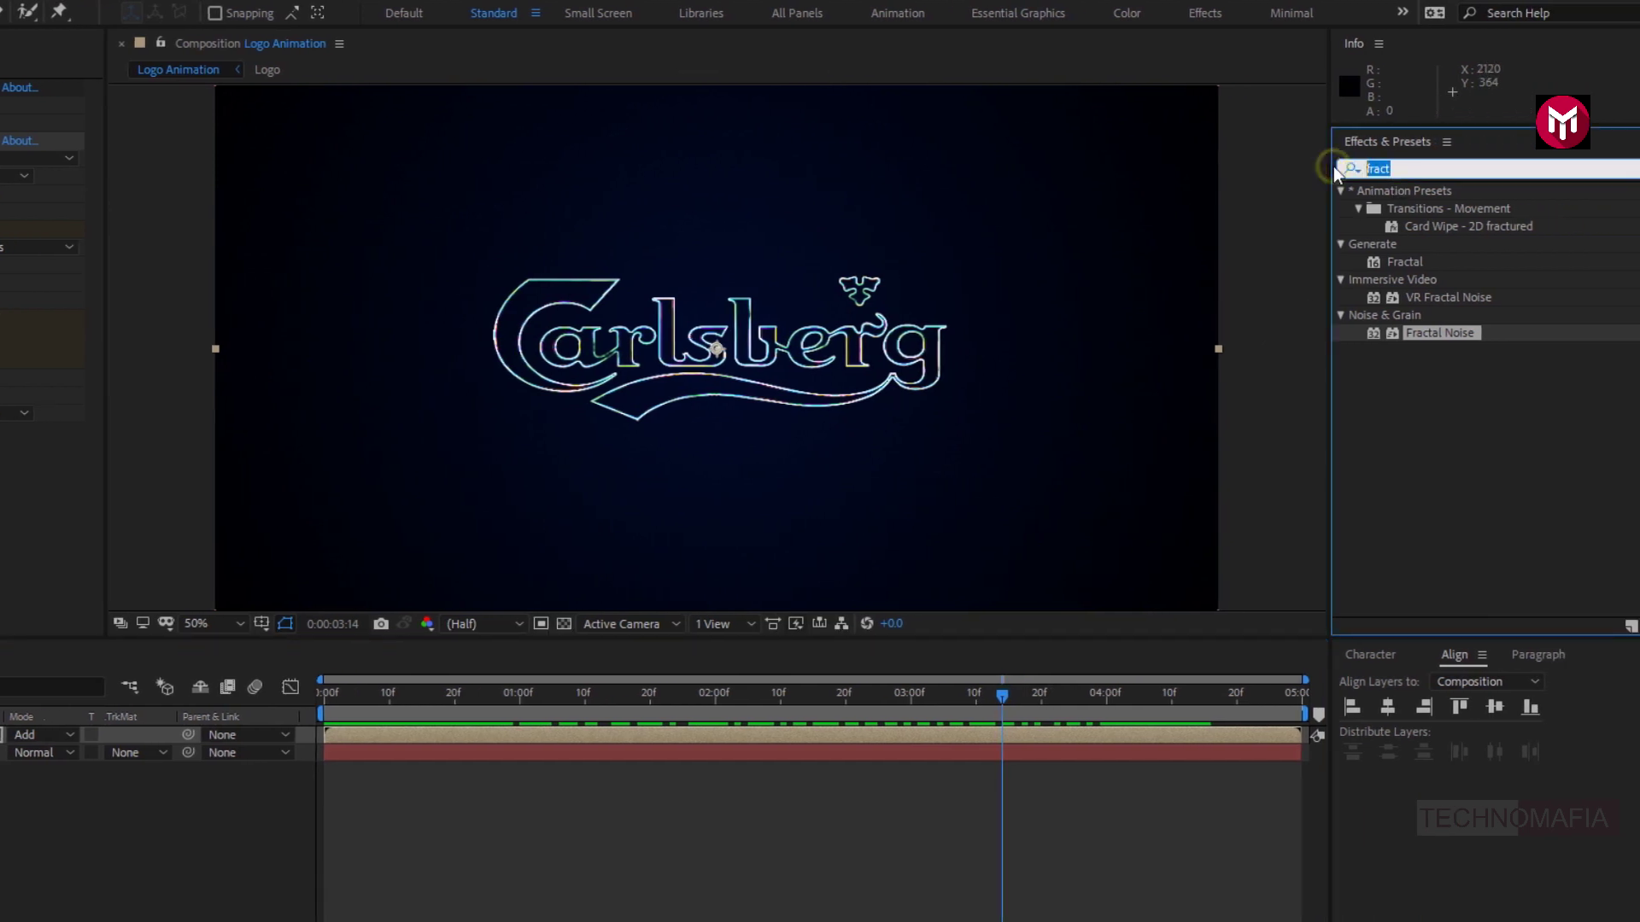
{"action": "type", "text": "tint"}
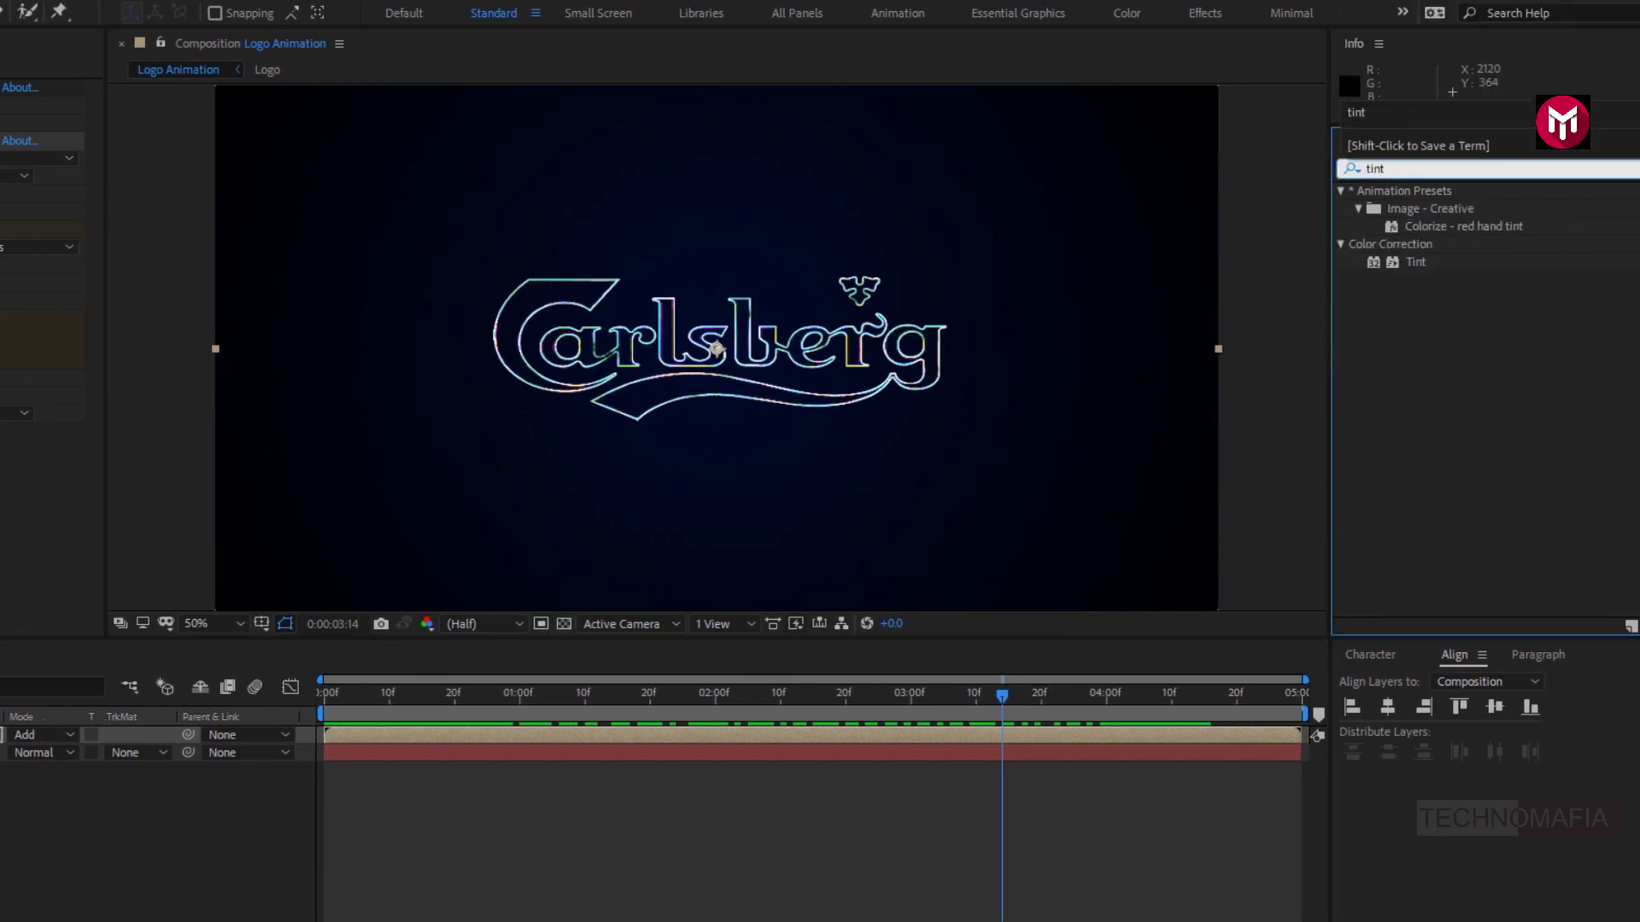
{"action": "double_click", "coordinate": [1408, 261]}
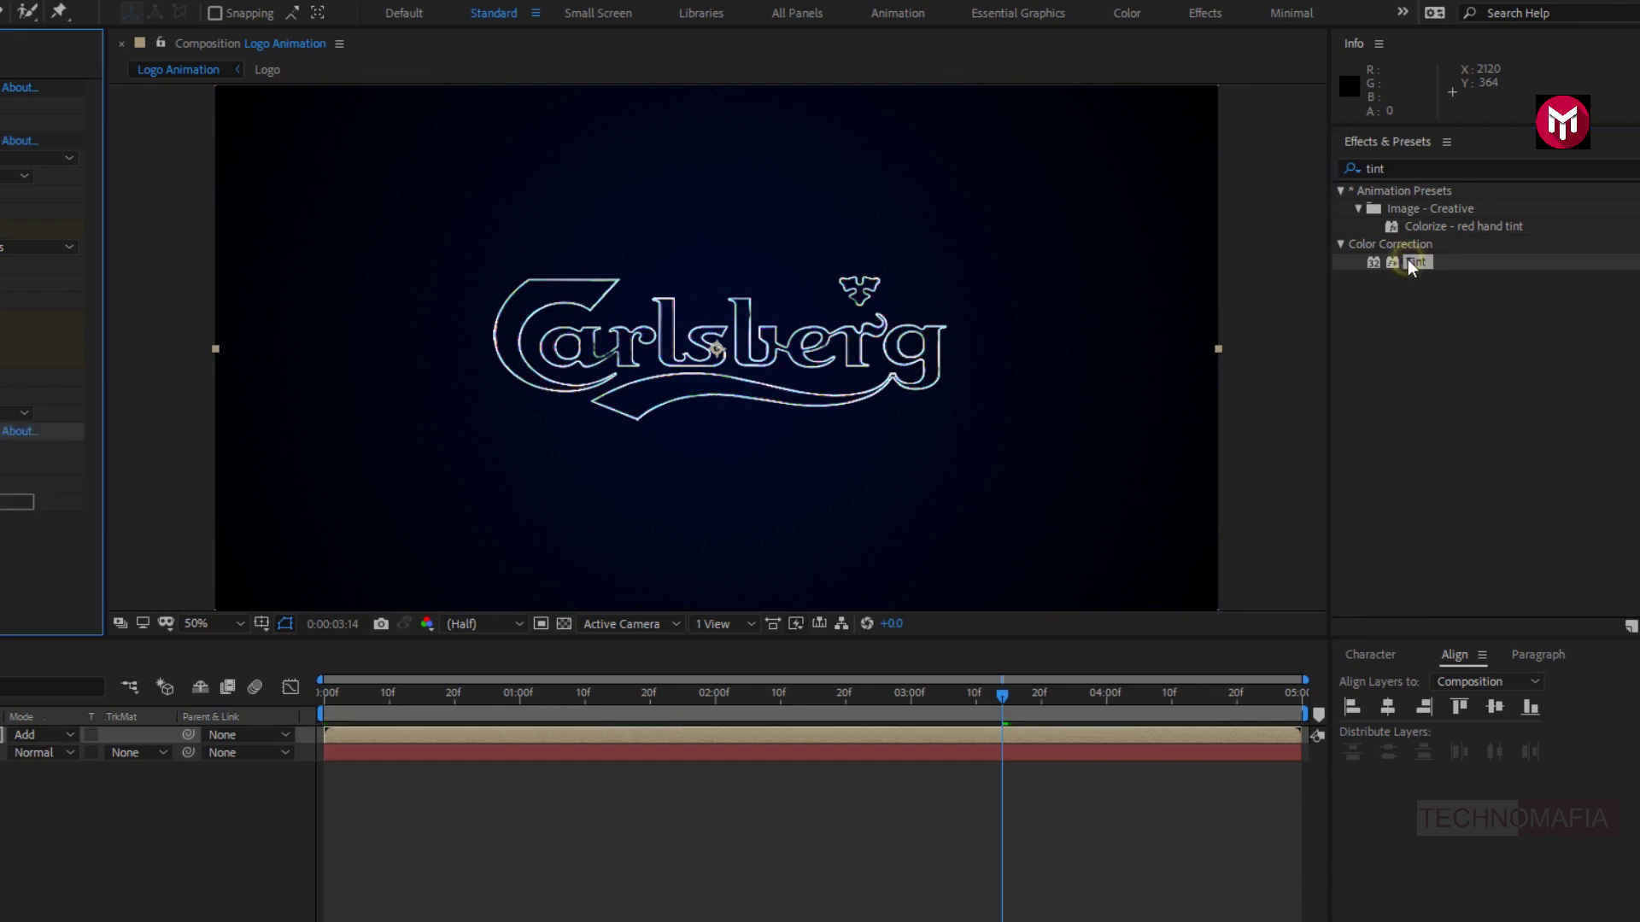
{"action": "scroll", "coordinate": [836, 371], "scroll_direction": "up", "scroll_amount": 2}
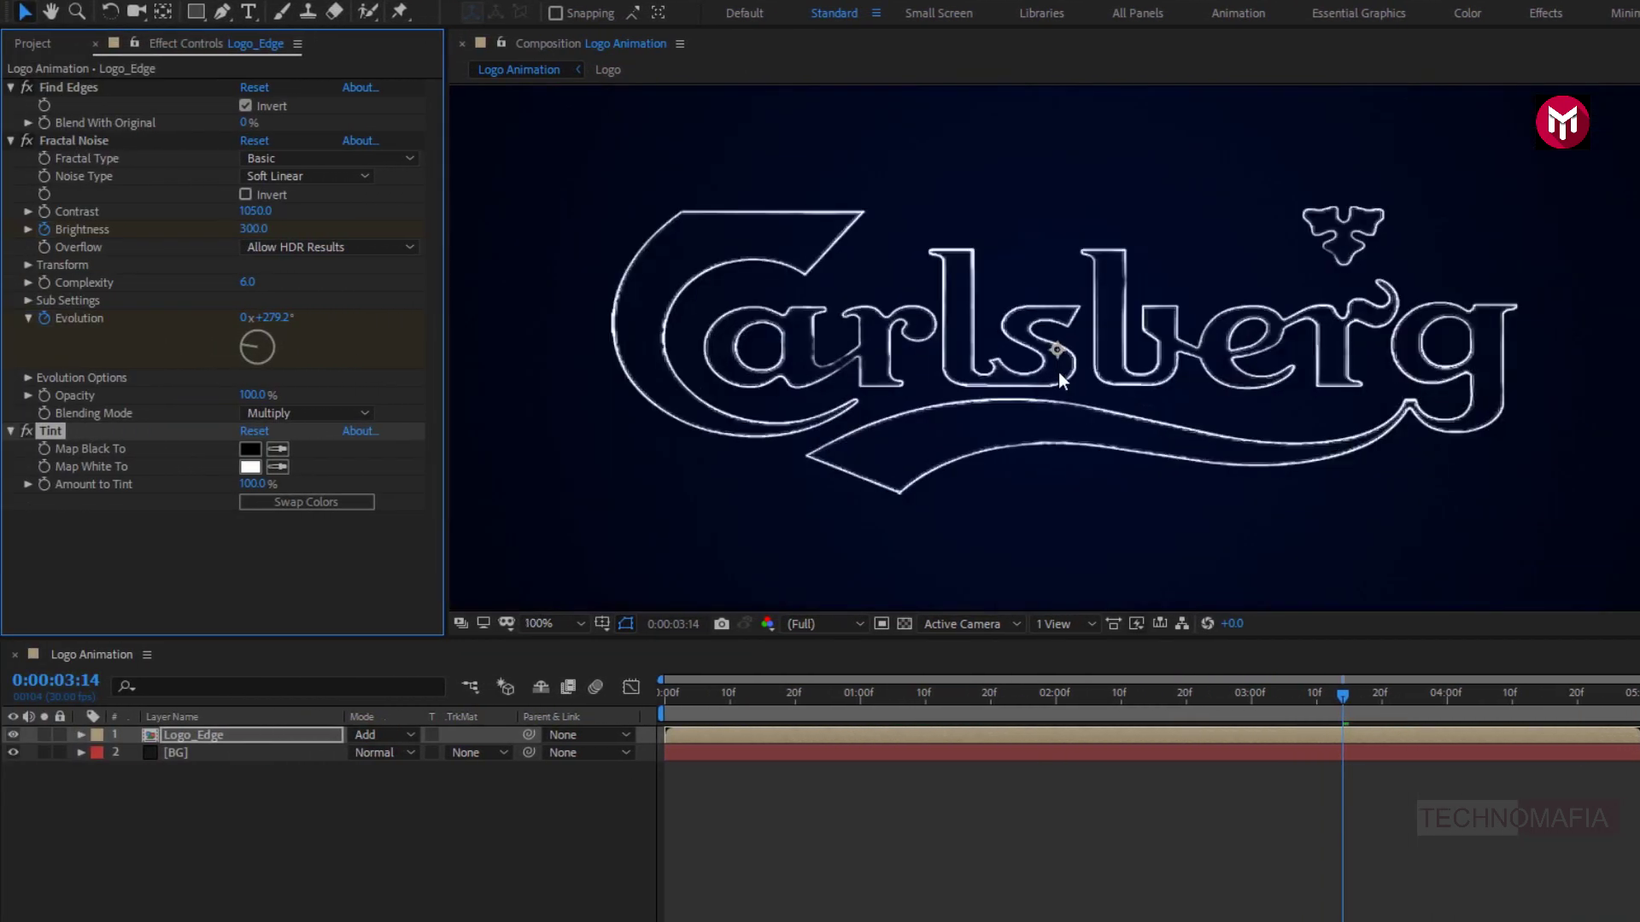
{"action": "scroll", "coordinate": [836, 372], "scroll_direction": "up", "scroll_amount": 2}
{"action": "scroll", "coordinate": [1058, 372], "scroll_direction": "down", "scroll_amount": 2}
Keyframe Logo_Edge's Opacity from 0% at frame 0 to 100% at 1 second, then preview.
{"action": "left_click", "coordinate": [656, 702]}
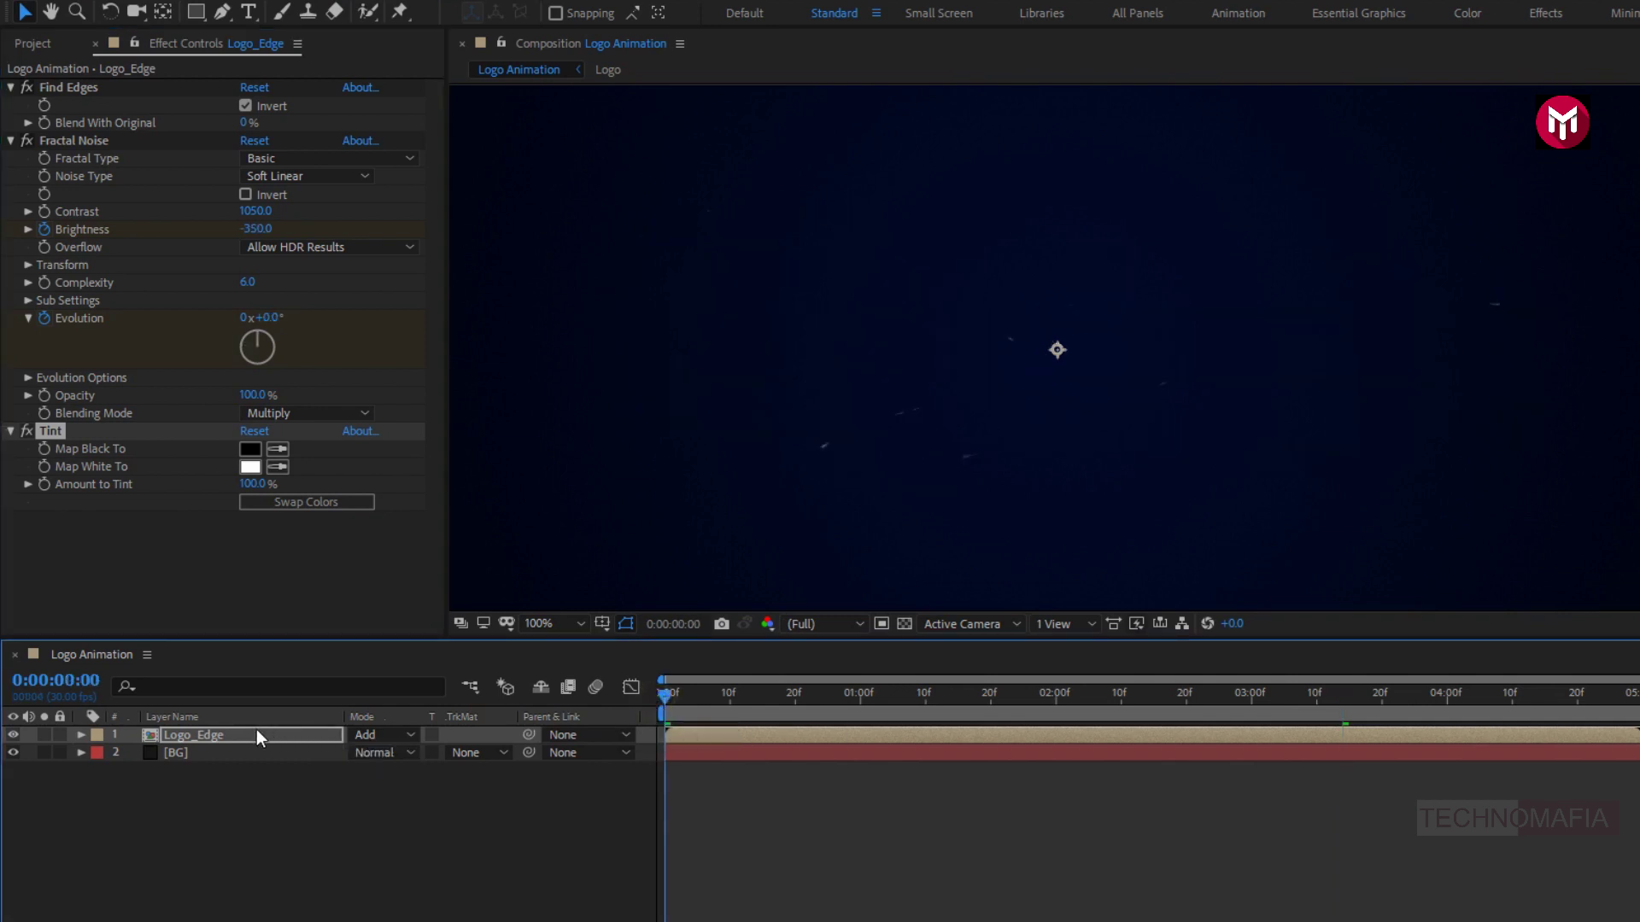
{"action": "key", "text": "Return"}
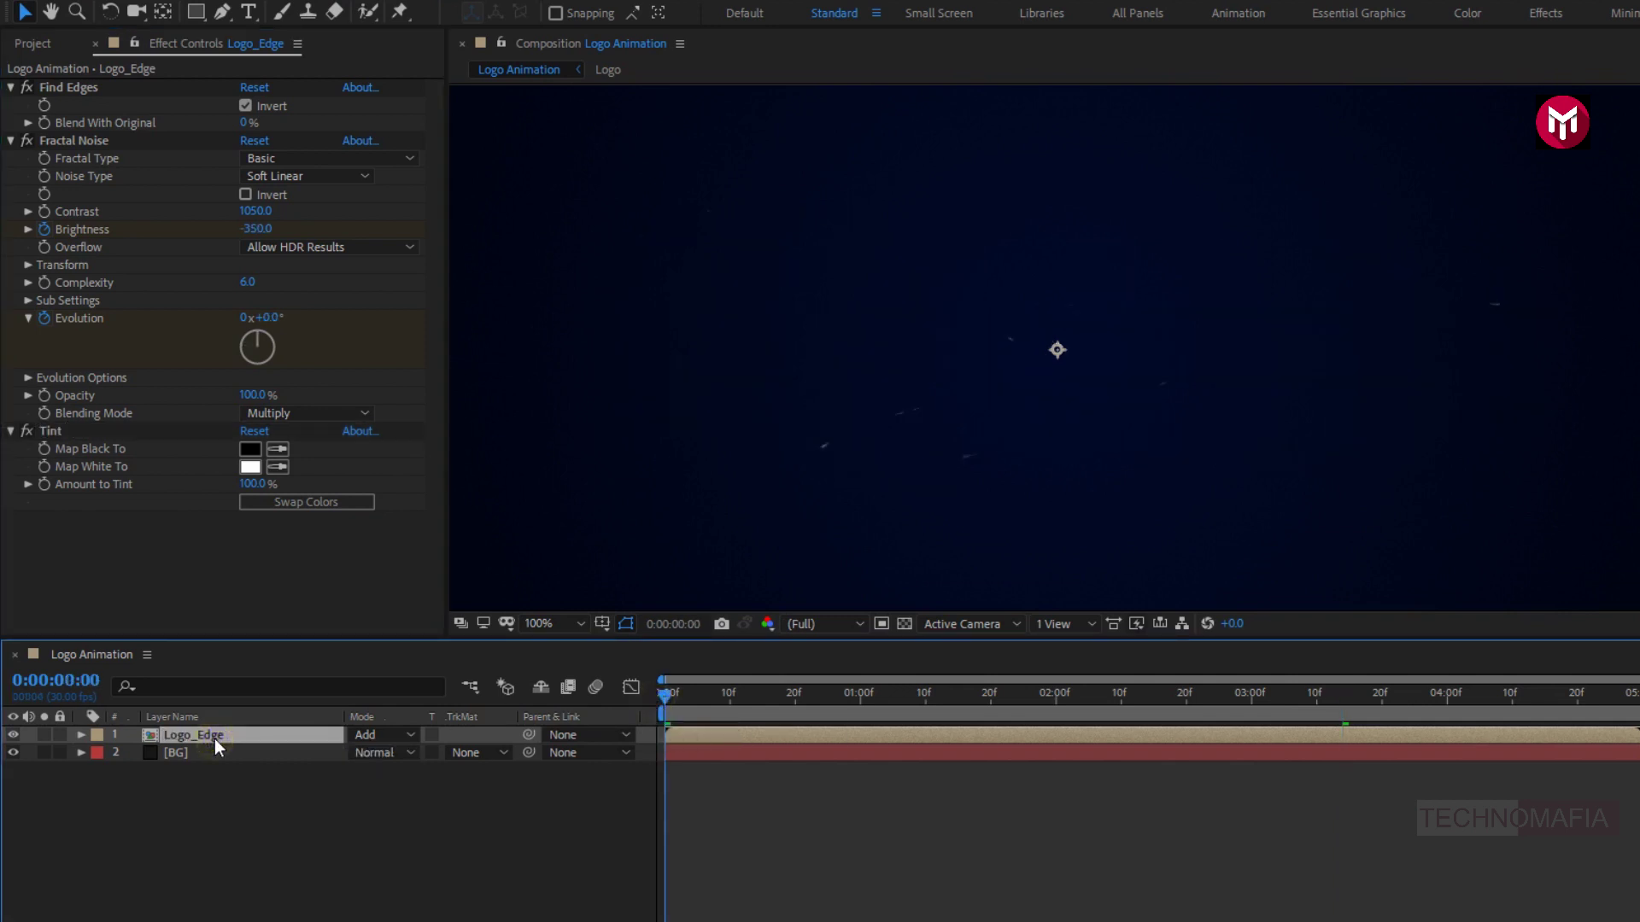
{"action": "key", "text": "t"}
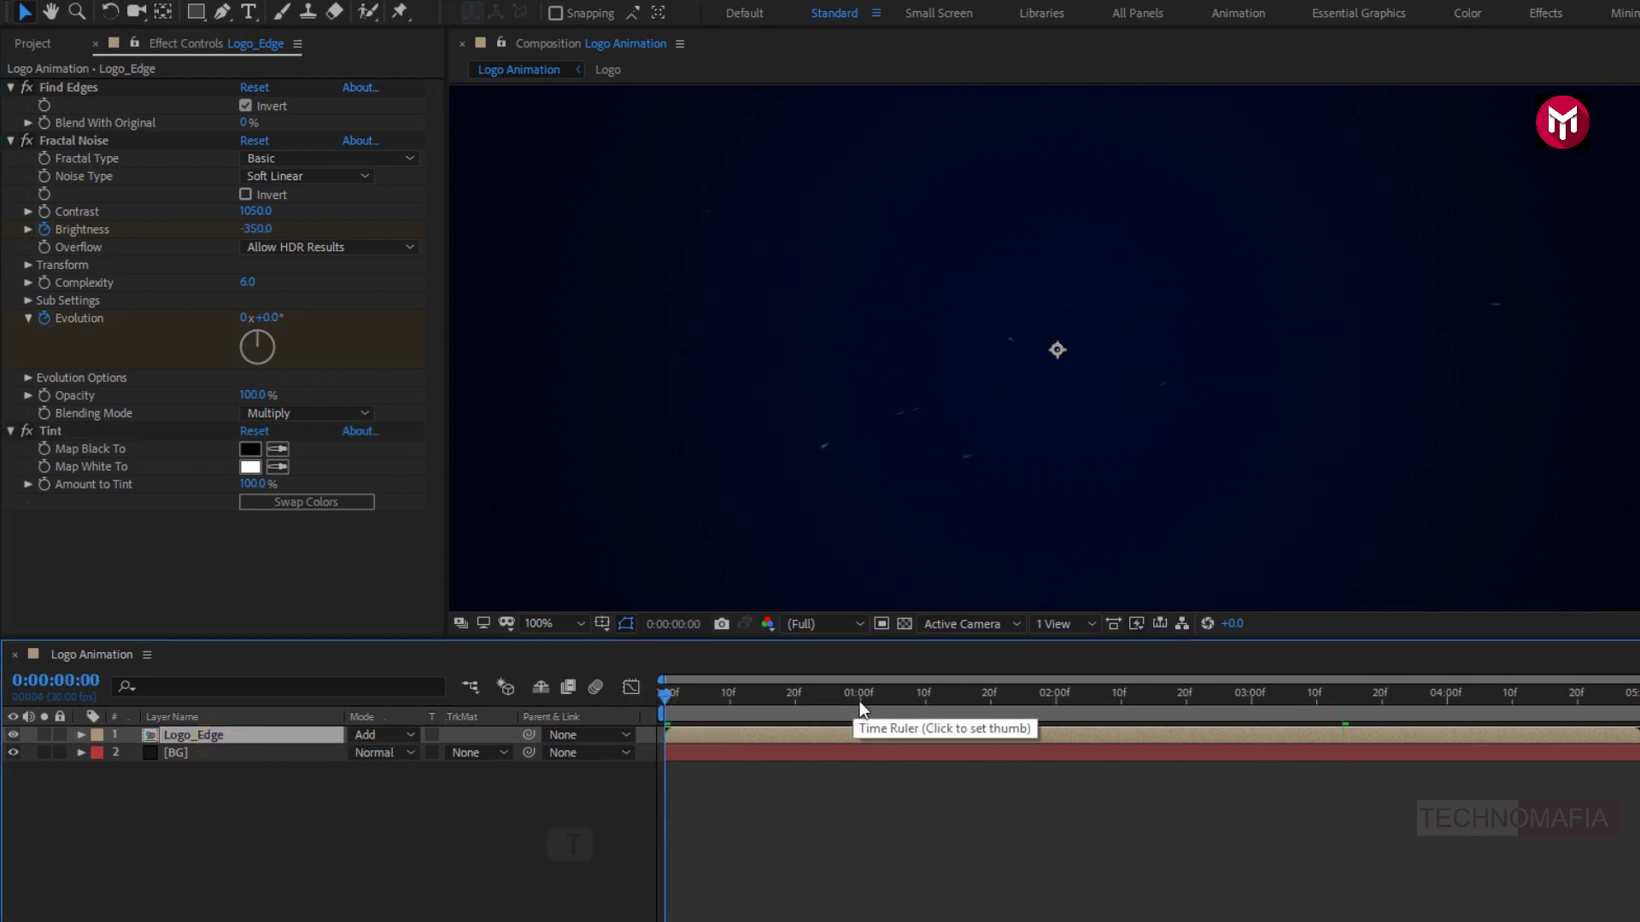
{"action": "left_click", "coordinate": [859, 700]}
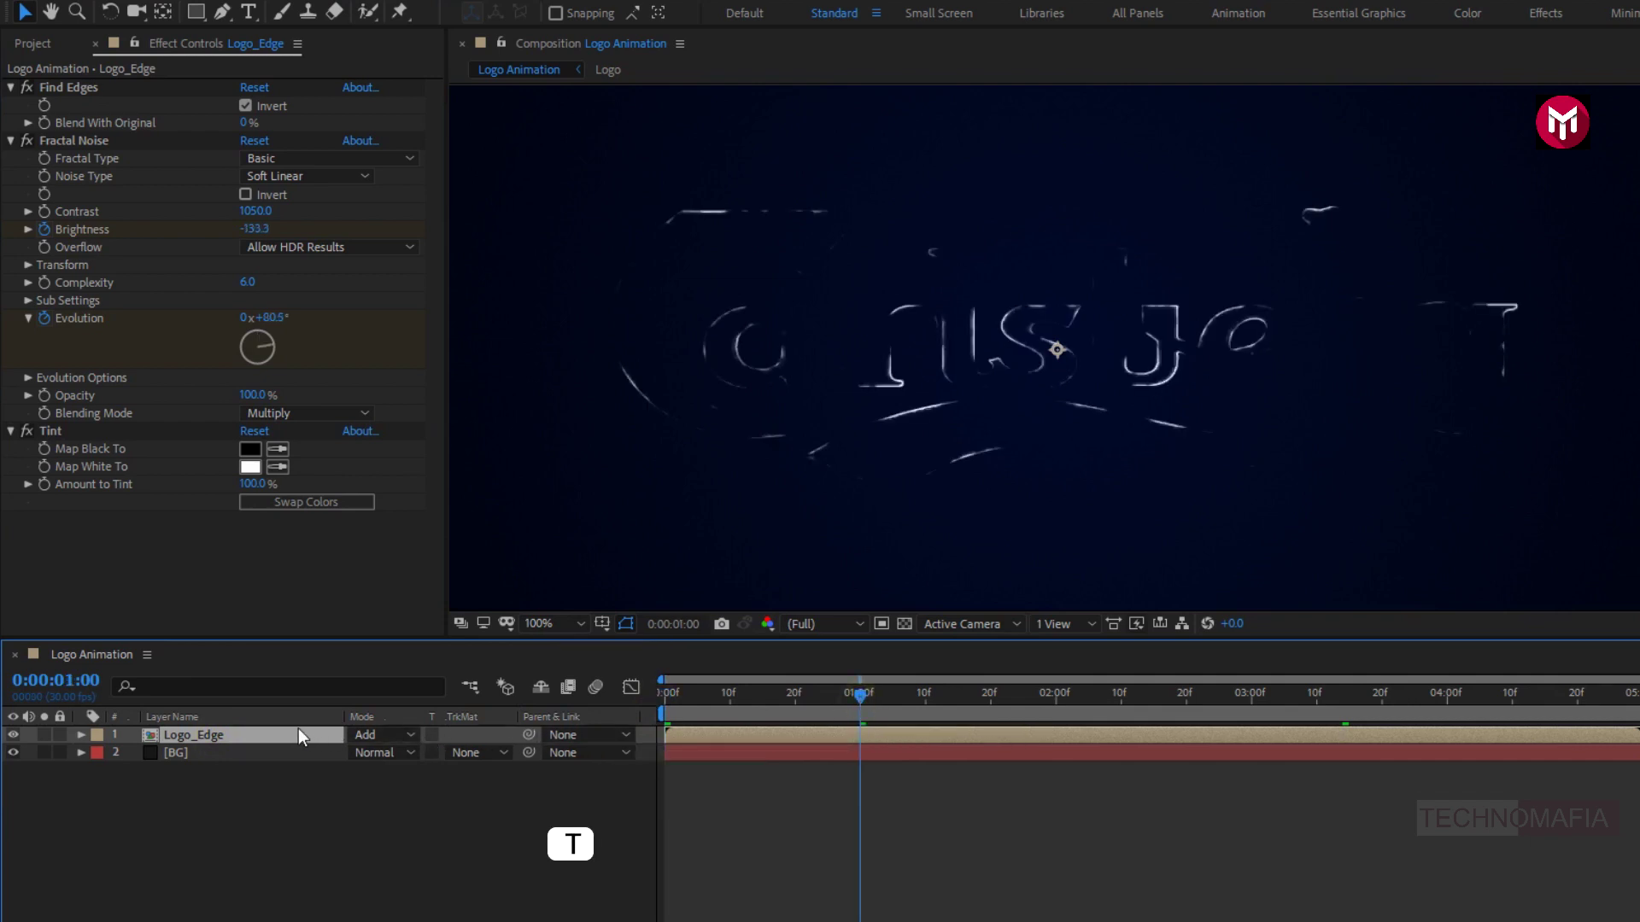
{"action": "key", "text": "t"}
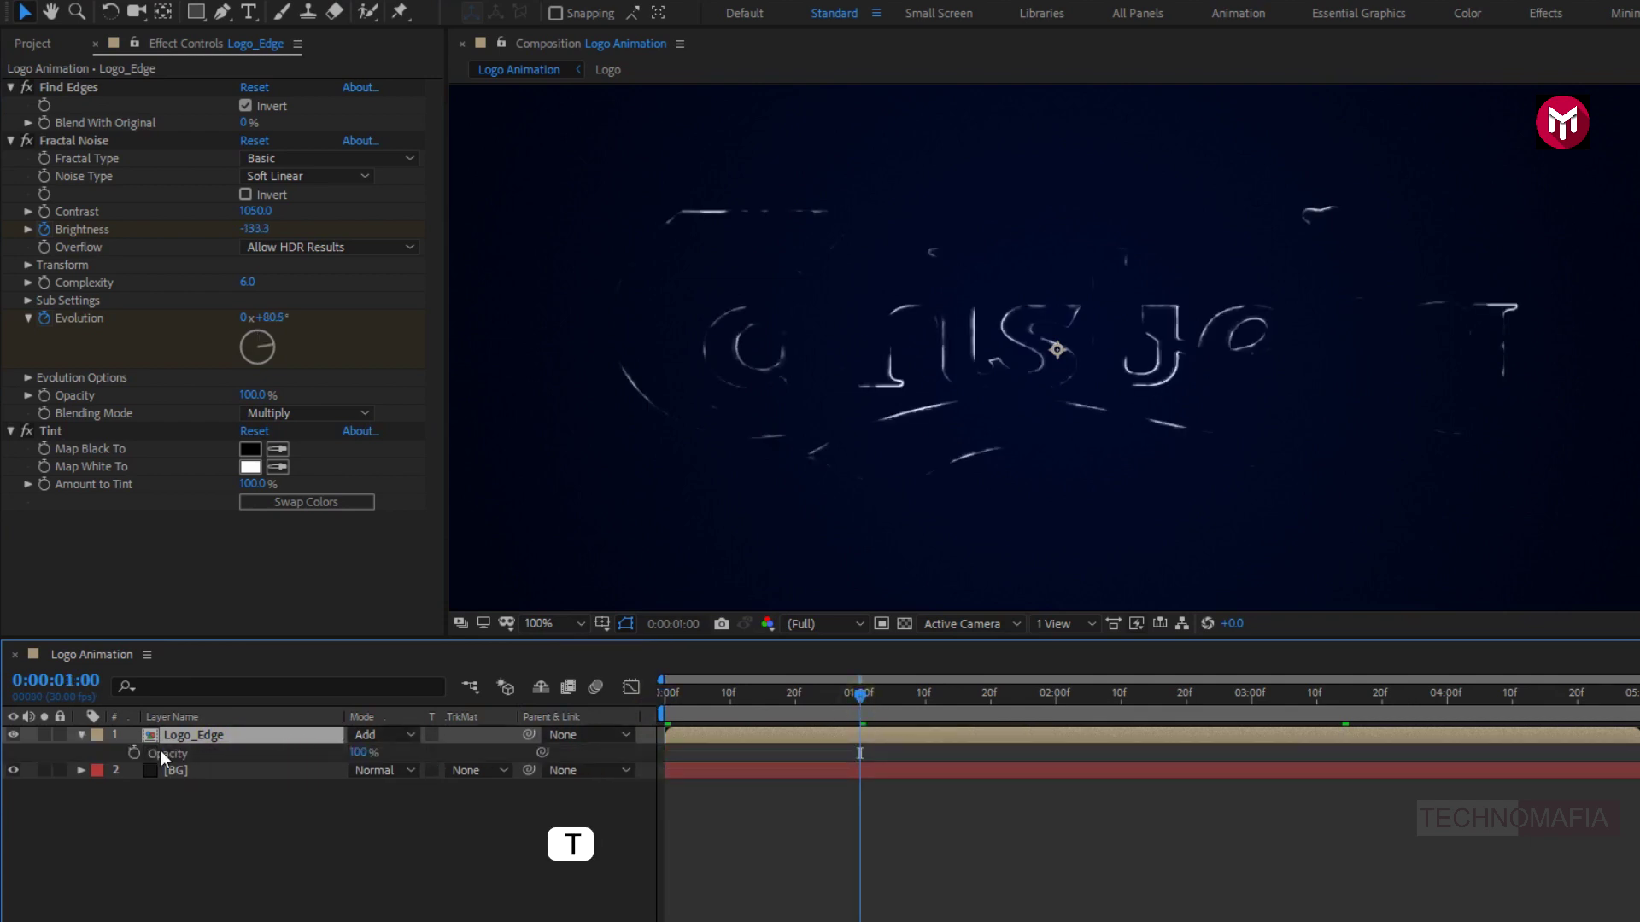
{"action": "left_click", "coordinate": [135, 754]}
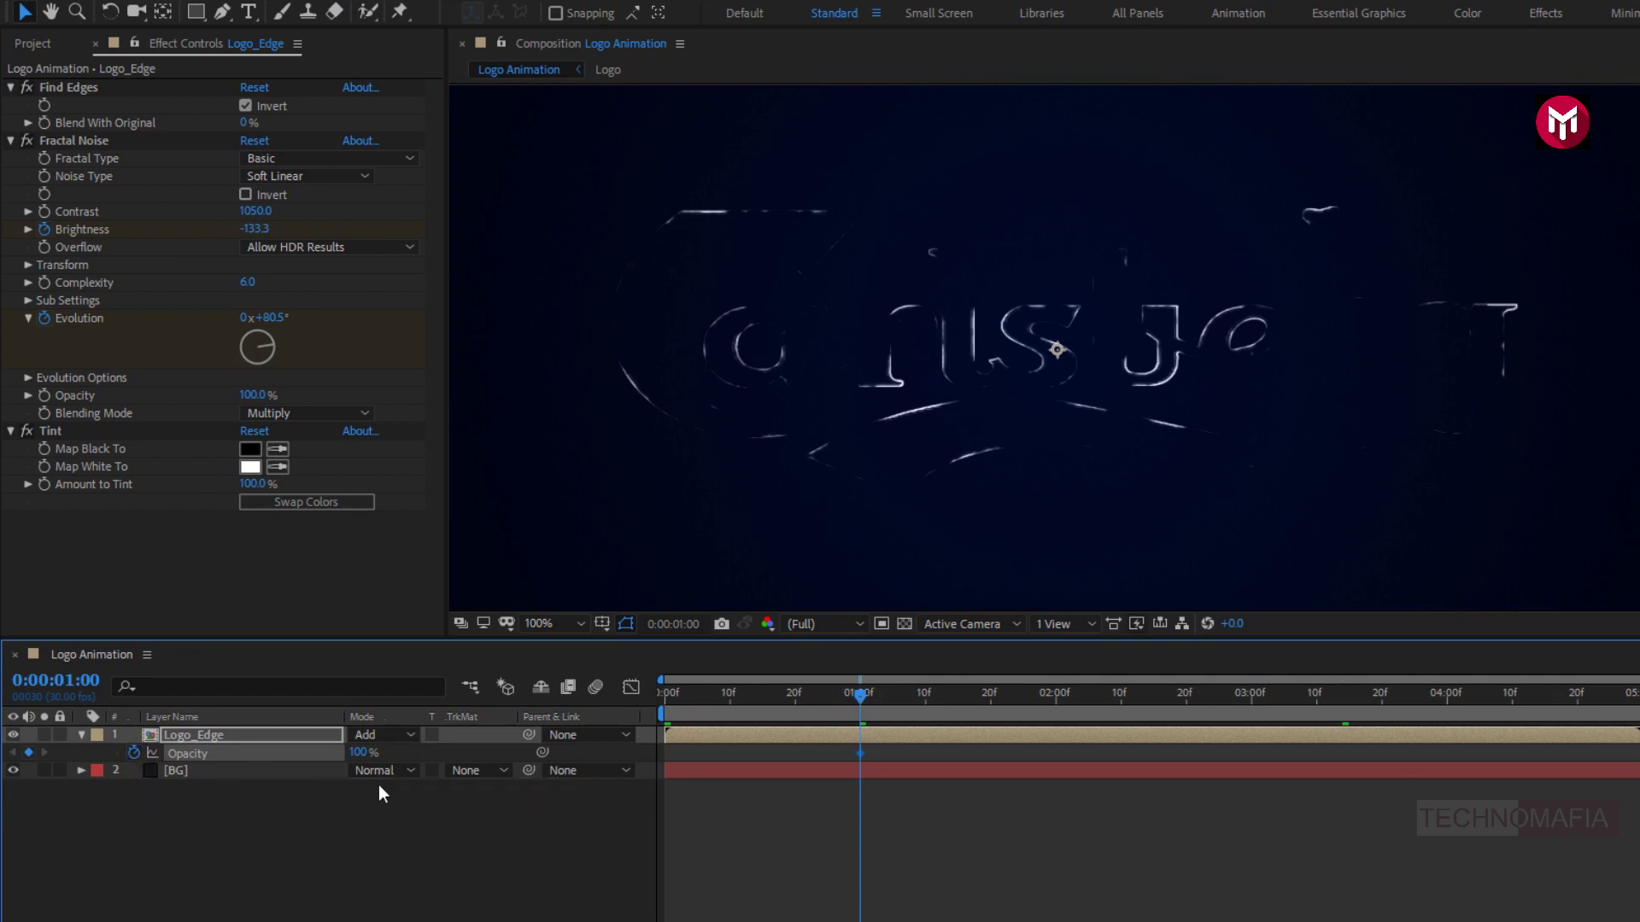
{"action": "left_click", "coordinate": [664, 692]}
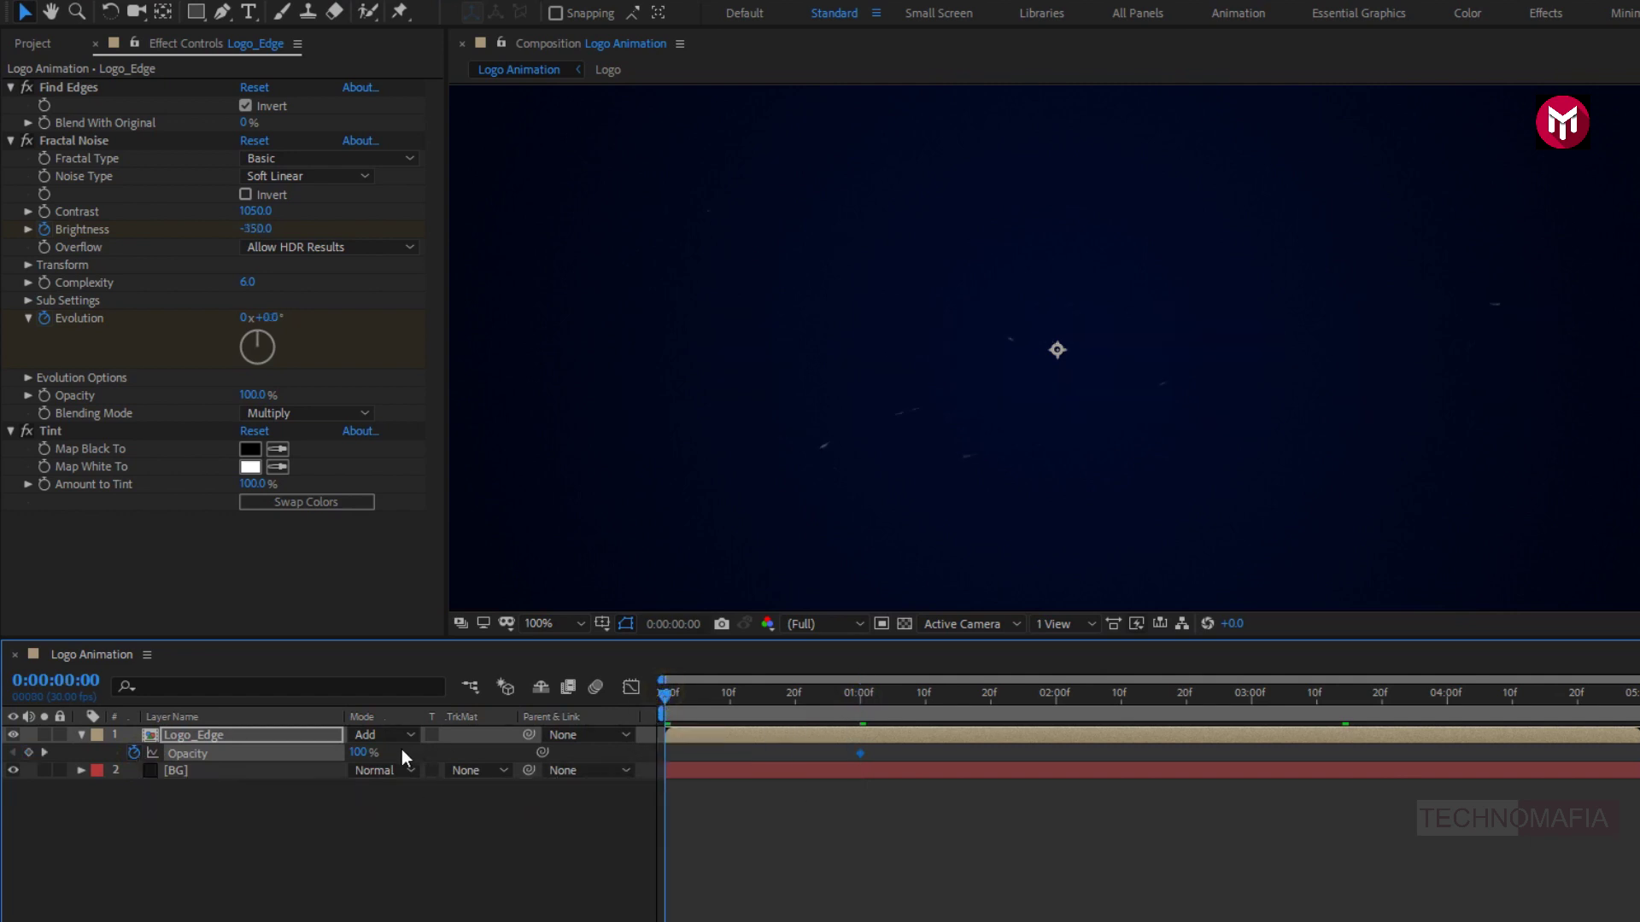
{"action": "left_click", "coordinate": [350, 752]}
{"action": "type", "text": "0"}
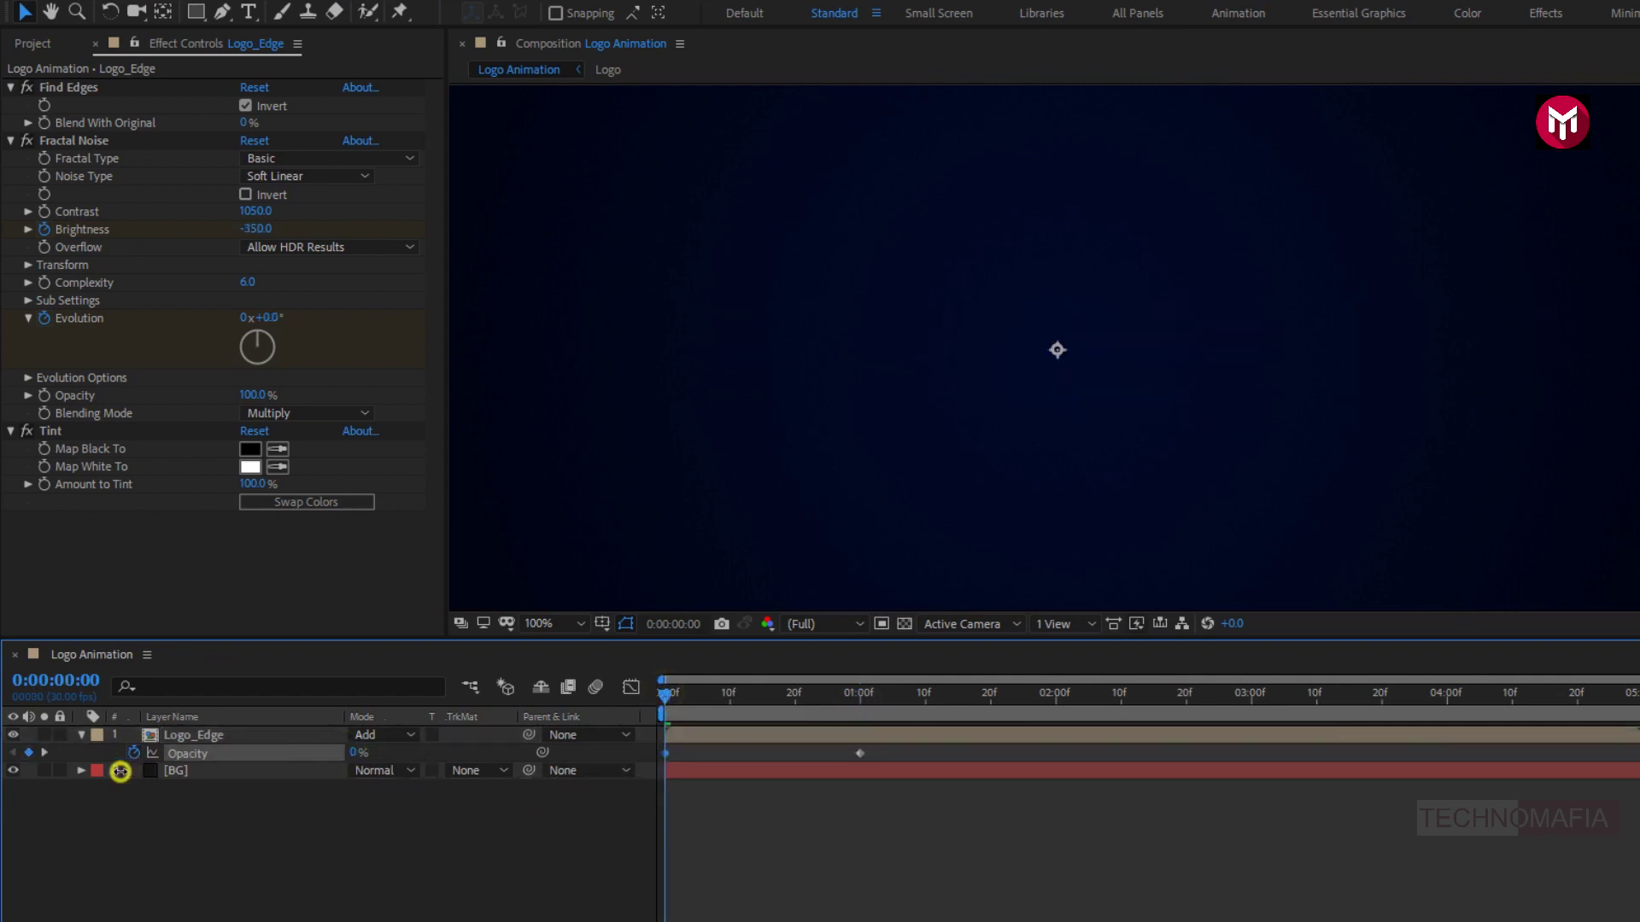
{"action": "left_click", "coordinate": [103, 770]}
{"action": "key", "text": "space"}
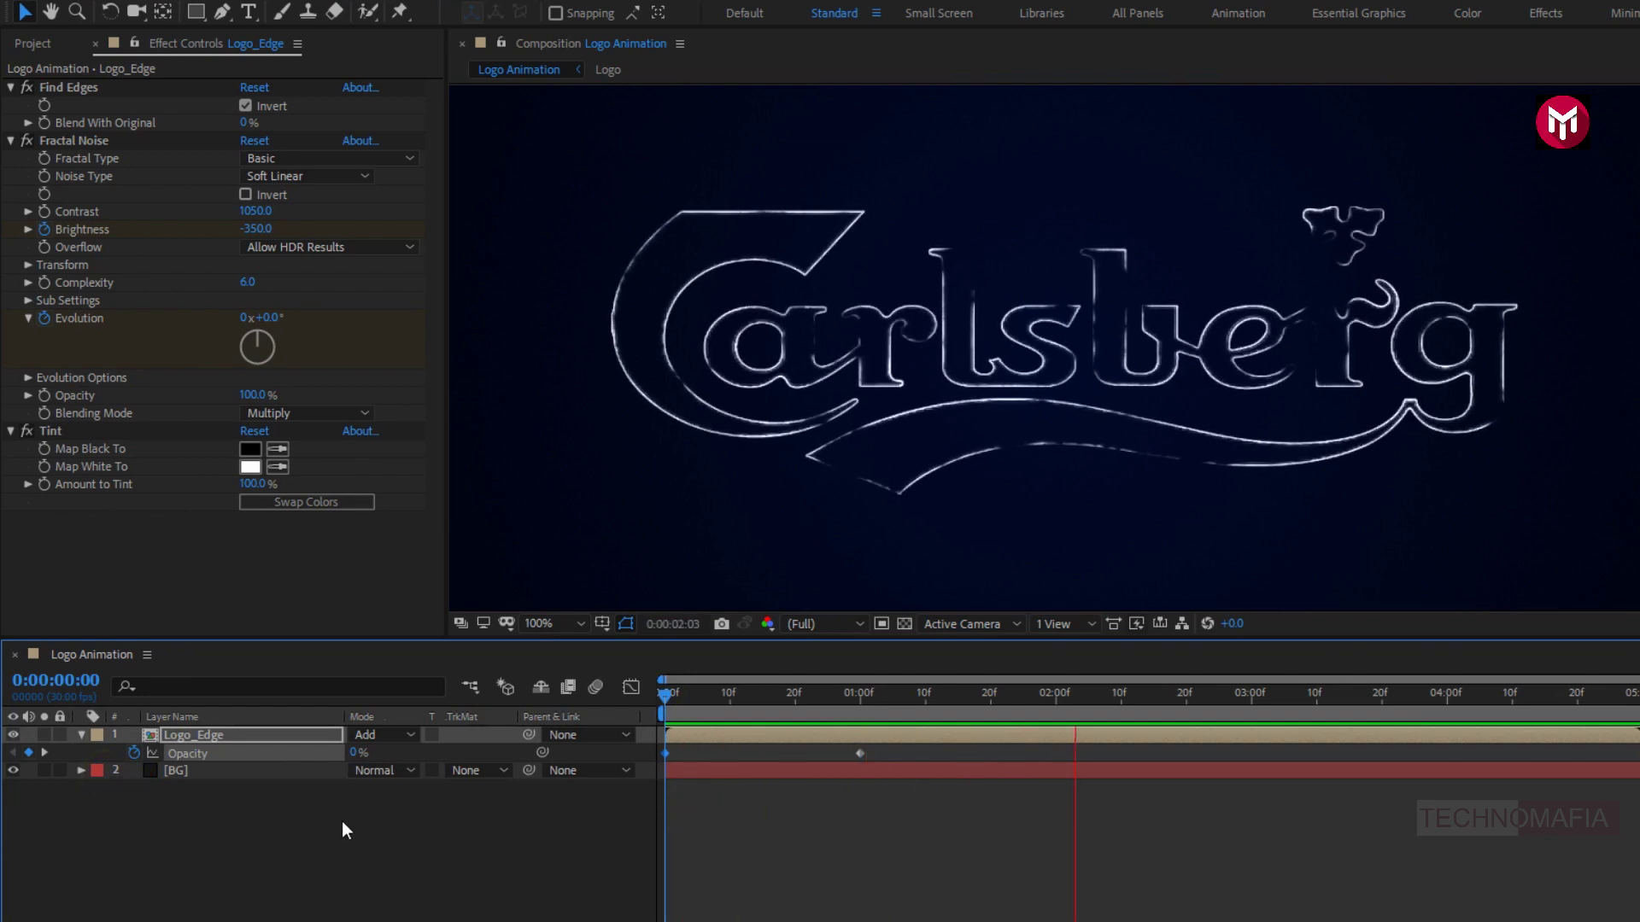
Stop playback, duplicate Logo_Edge with Ctrl+D, and rename the copy Logo_Blur_Edge_1.
{"action": "key", "text": "ctrl+d"}
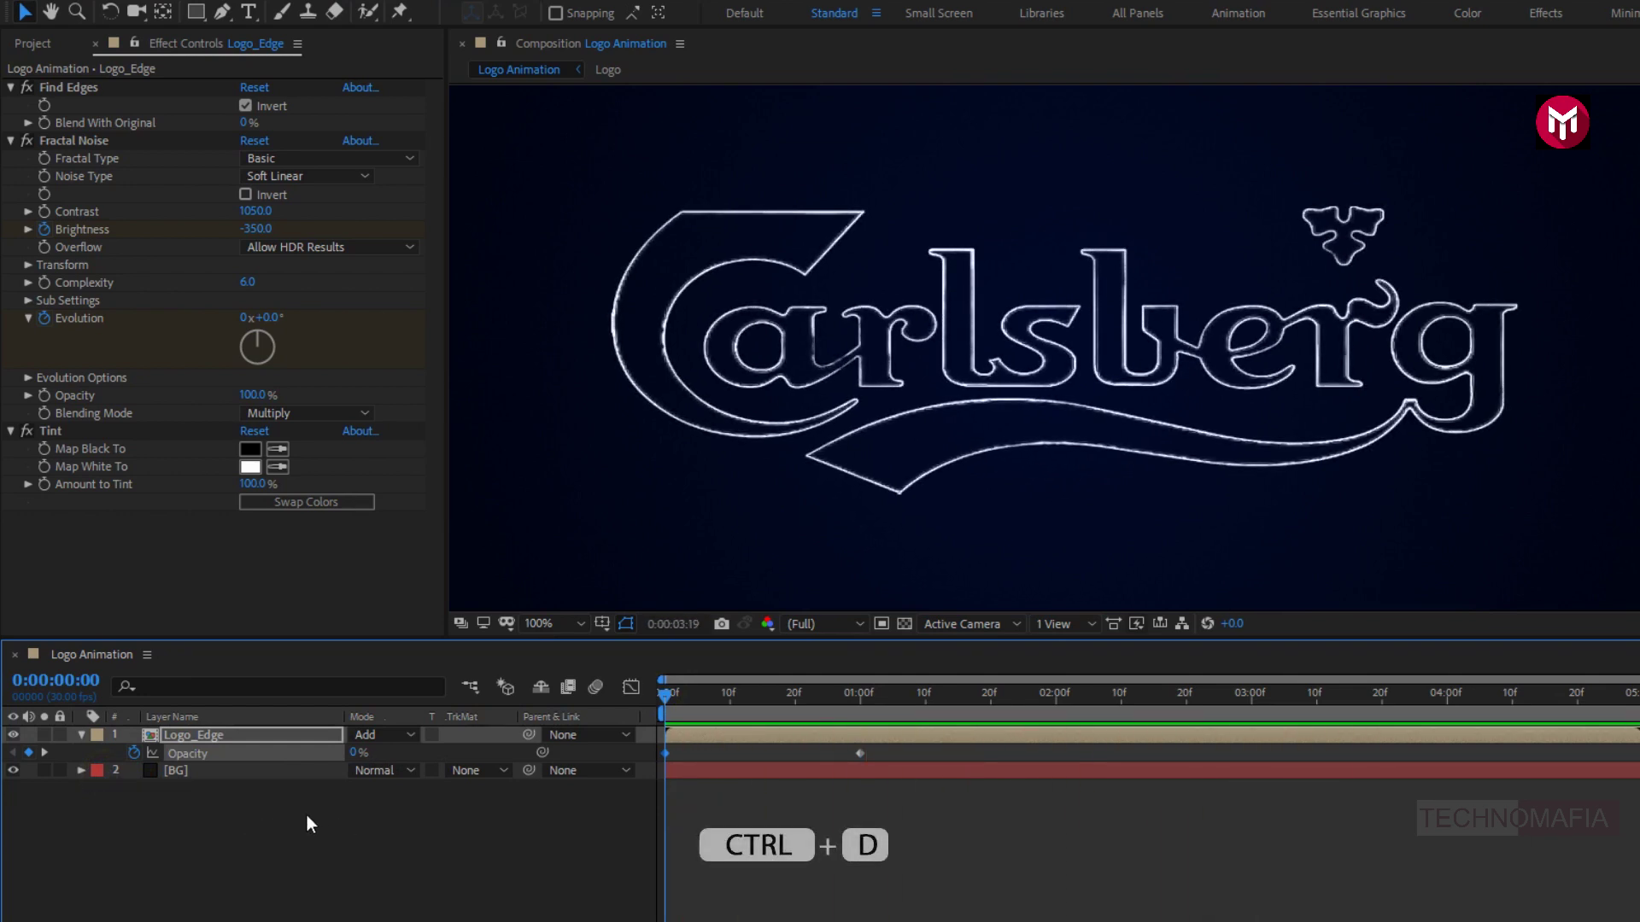
{"action": "left_click", "coordinate": [82, 734]}
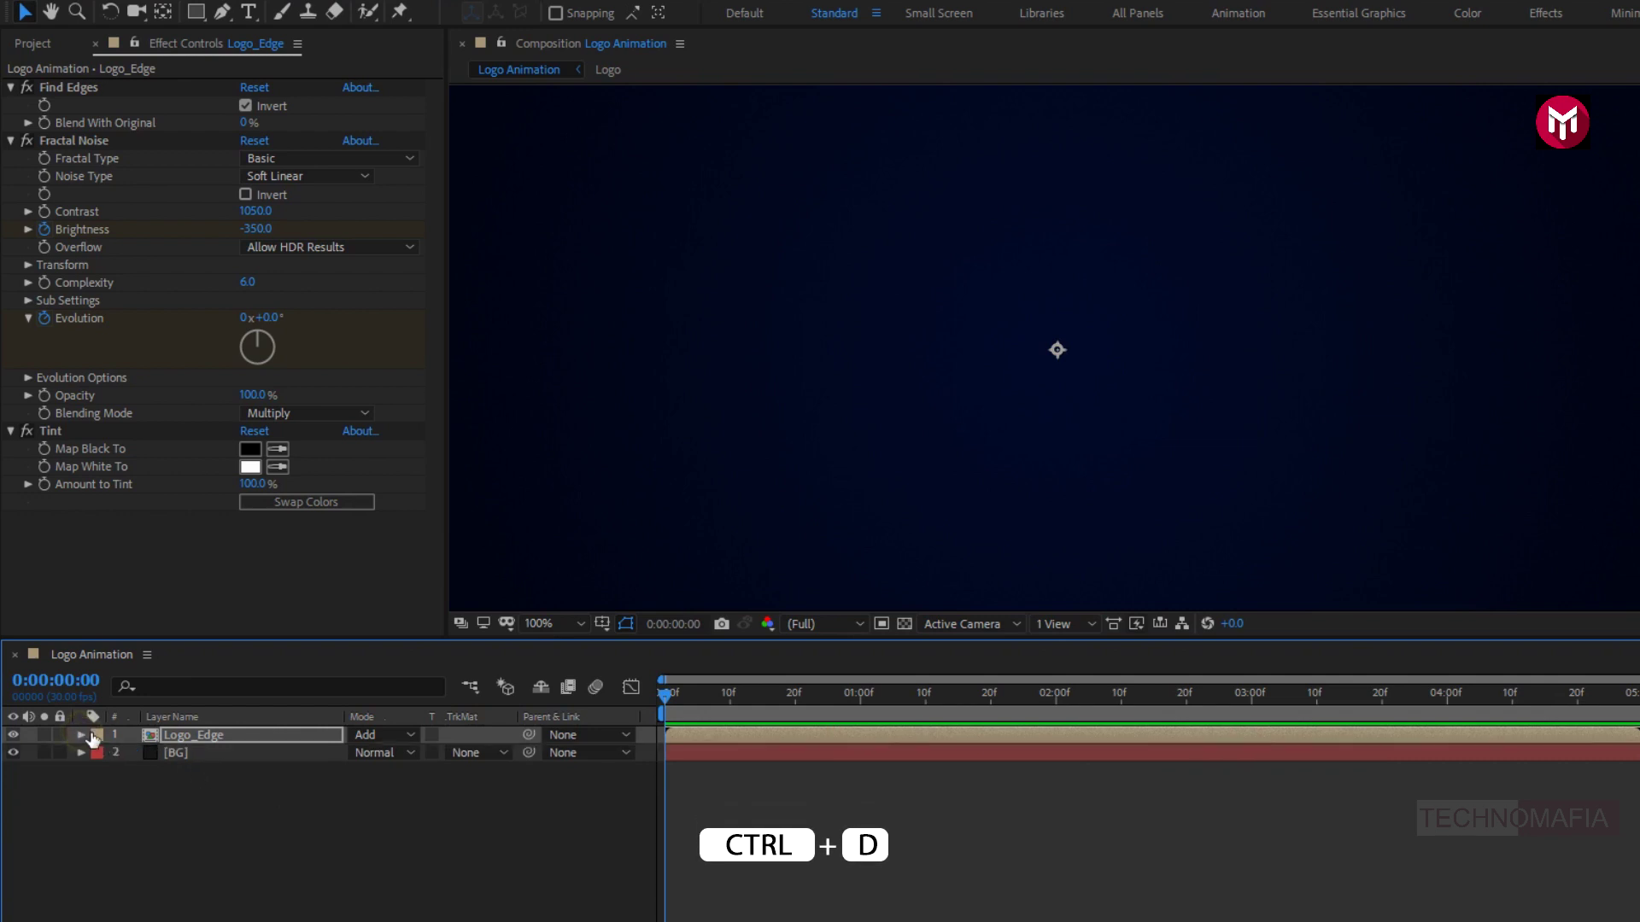
{"action": "left_click", "coordinate": [208, 737]}
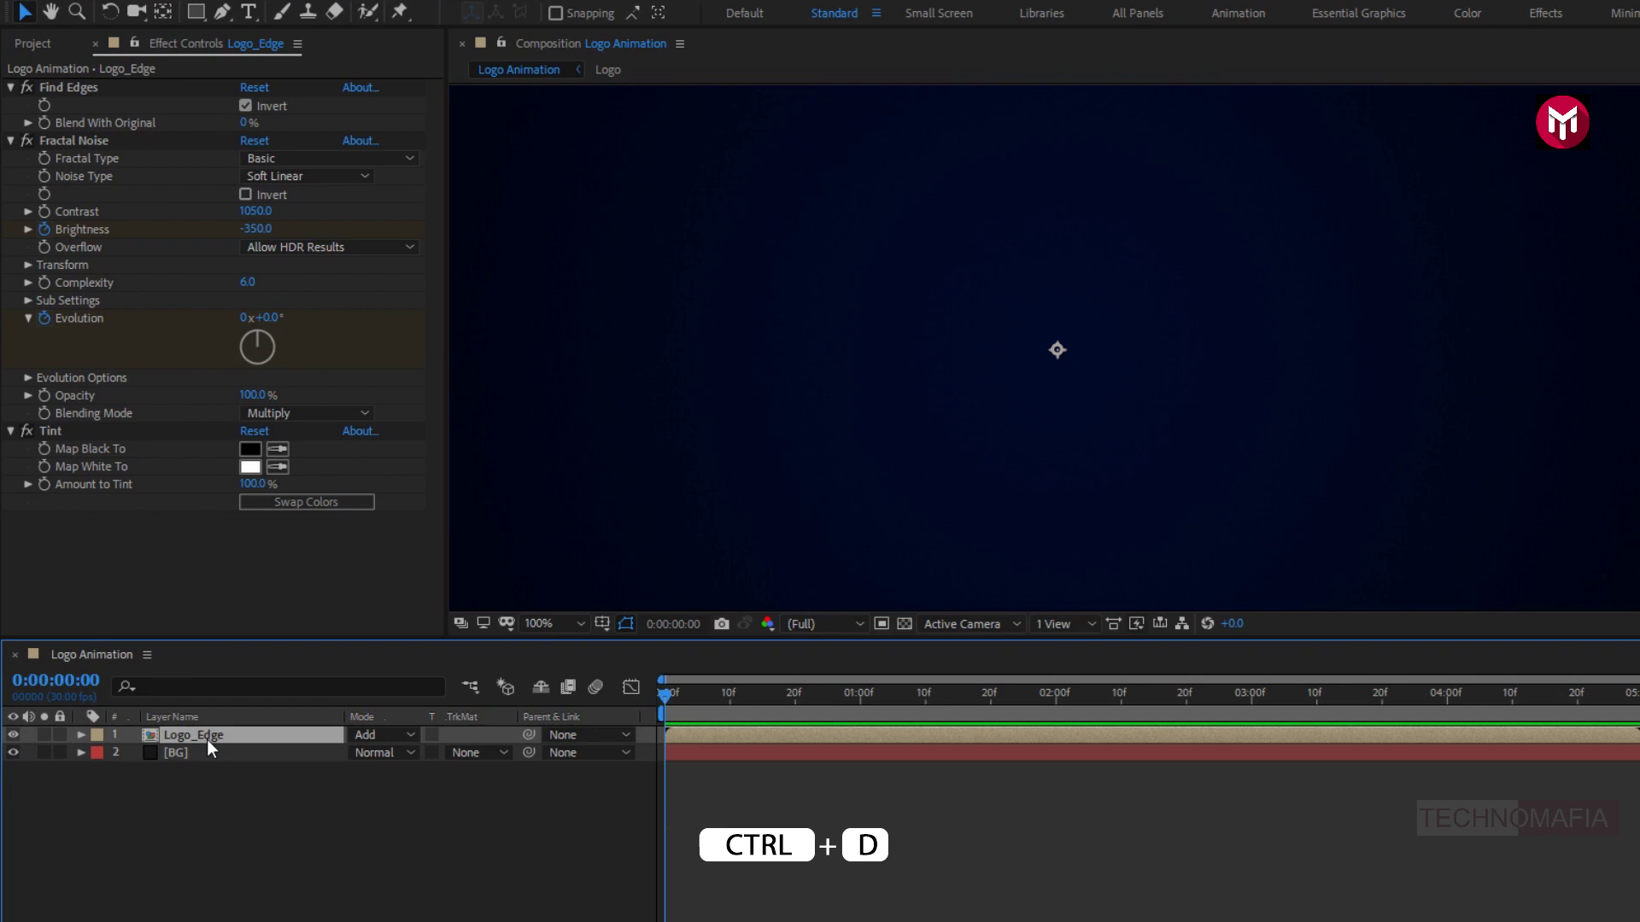
{"action": "key", "text": "ctrl+d"}
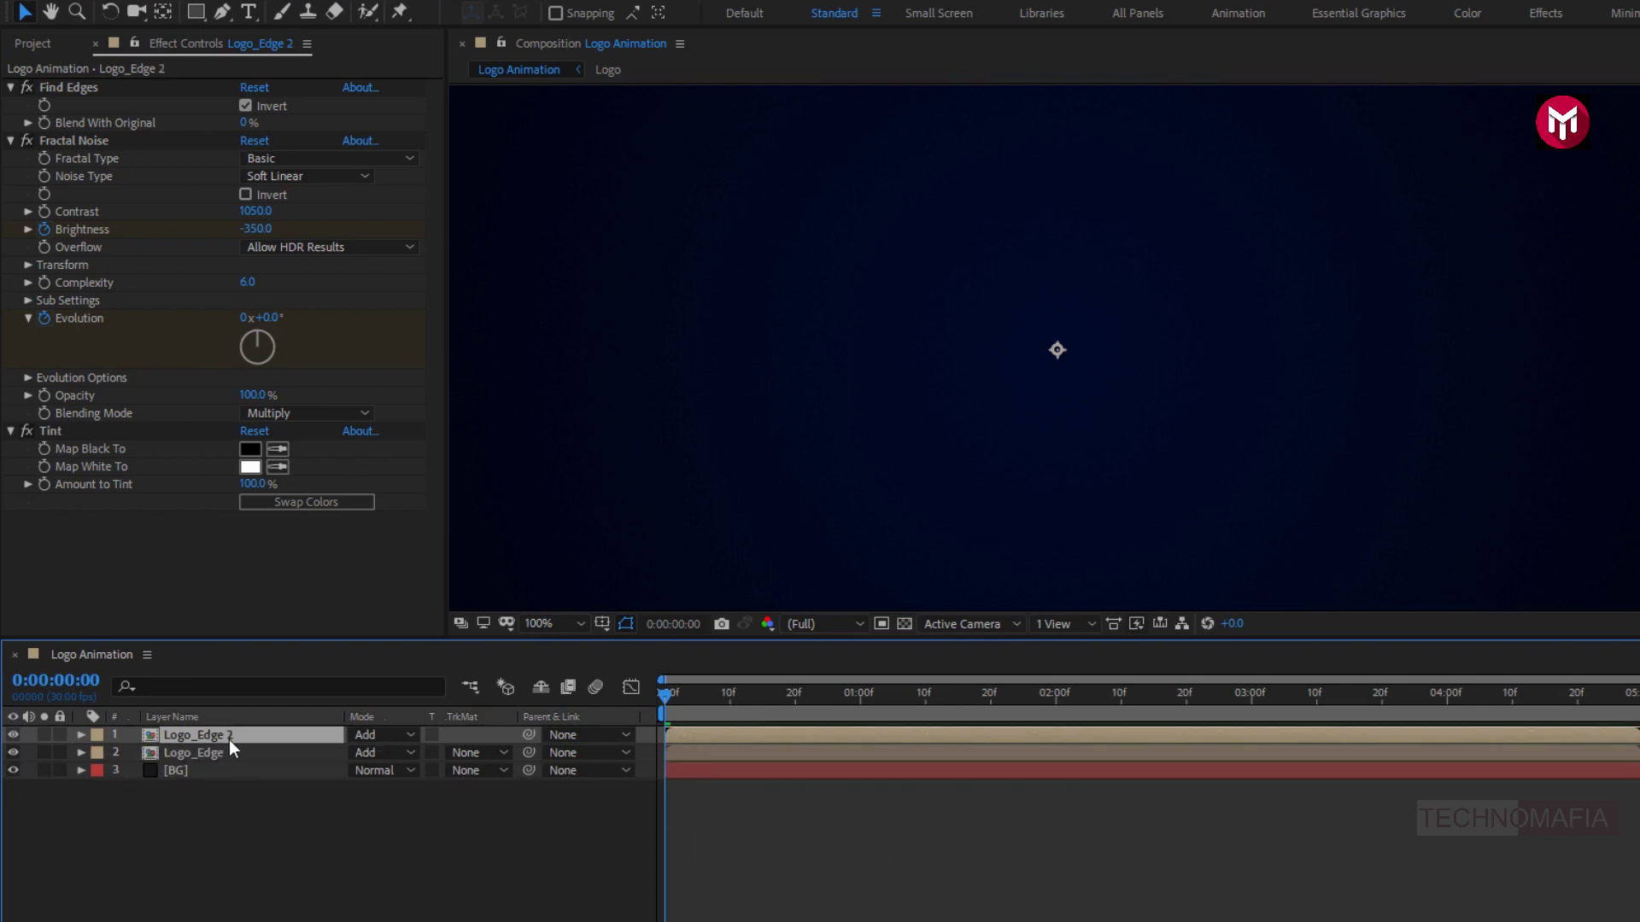
{"action": "key", "text": "Return"}
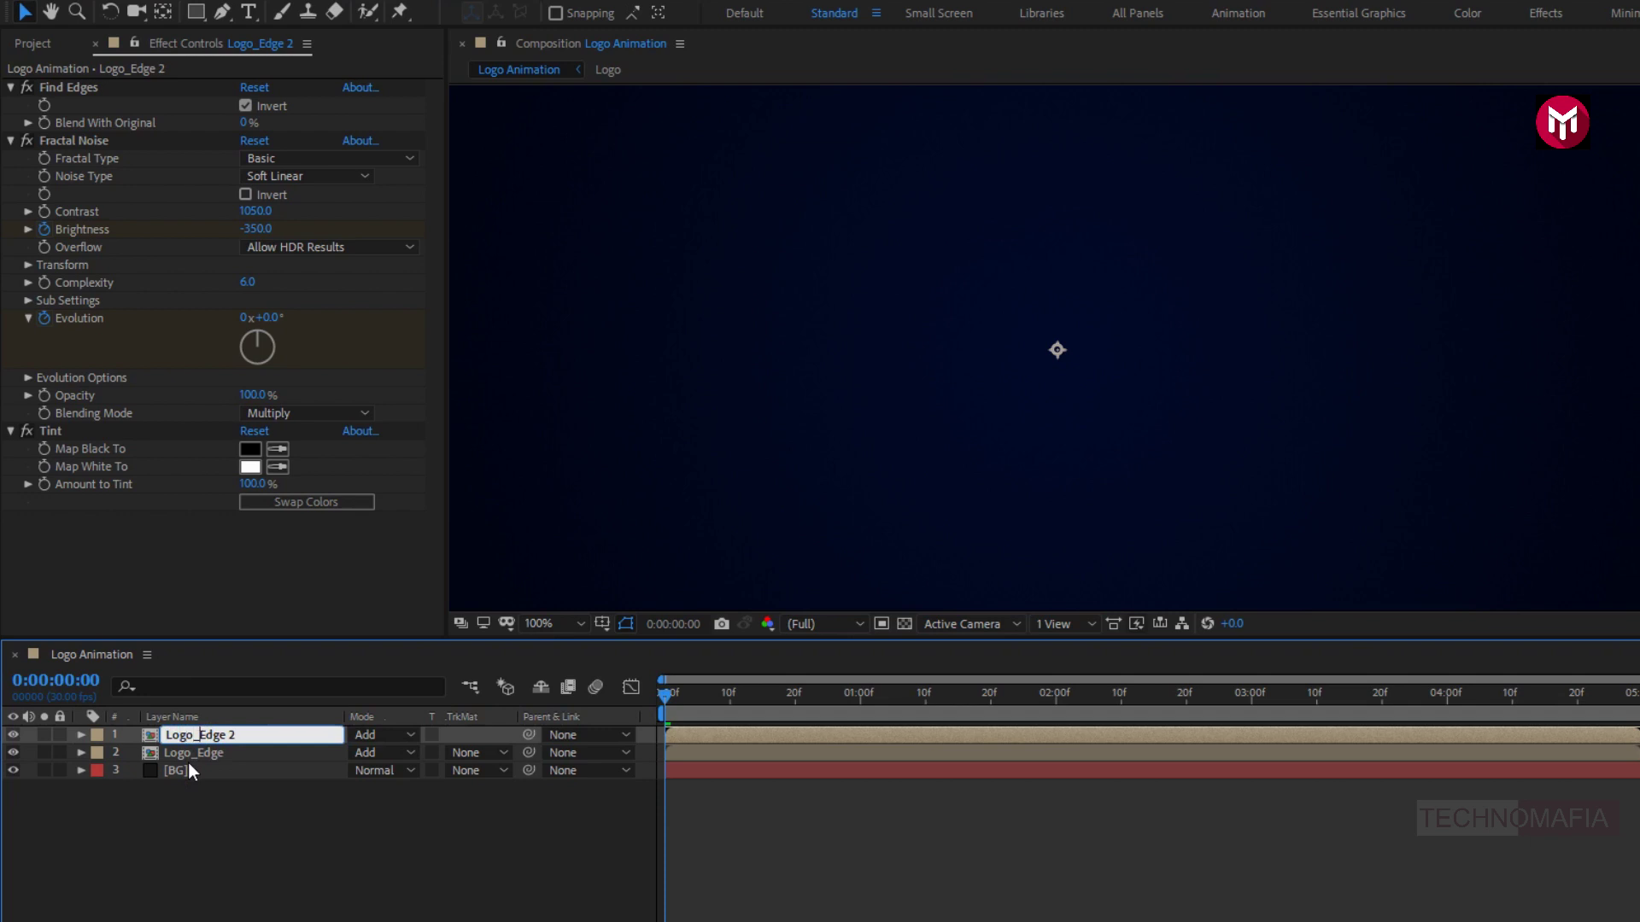
{"action": "type", "text": "Blur_"}
{"action": "key", "text": "End"}
{"action": "key", "text": "BackSpace"}
{"action": "key", "text": "BackSpace"}
{"action": "key", "text": "Return"}
{"action": "type", "text": "_"}
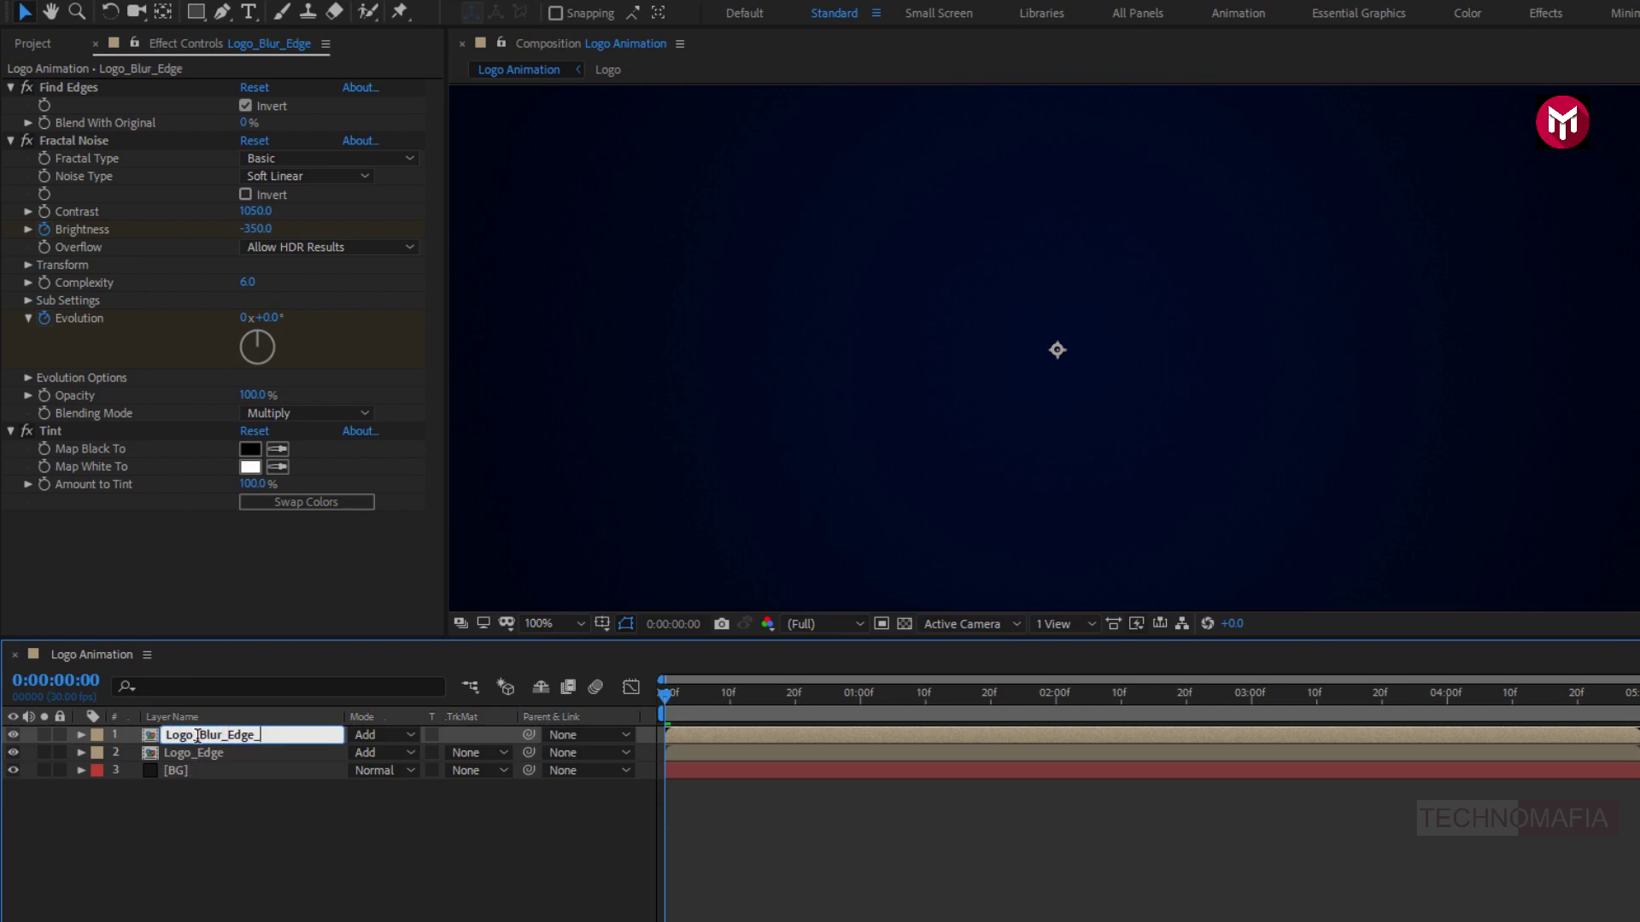
{"action": "type", "text": "1"}
{"action": "key", "text": "Return"}
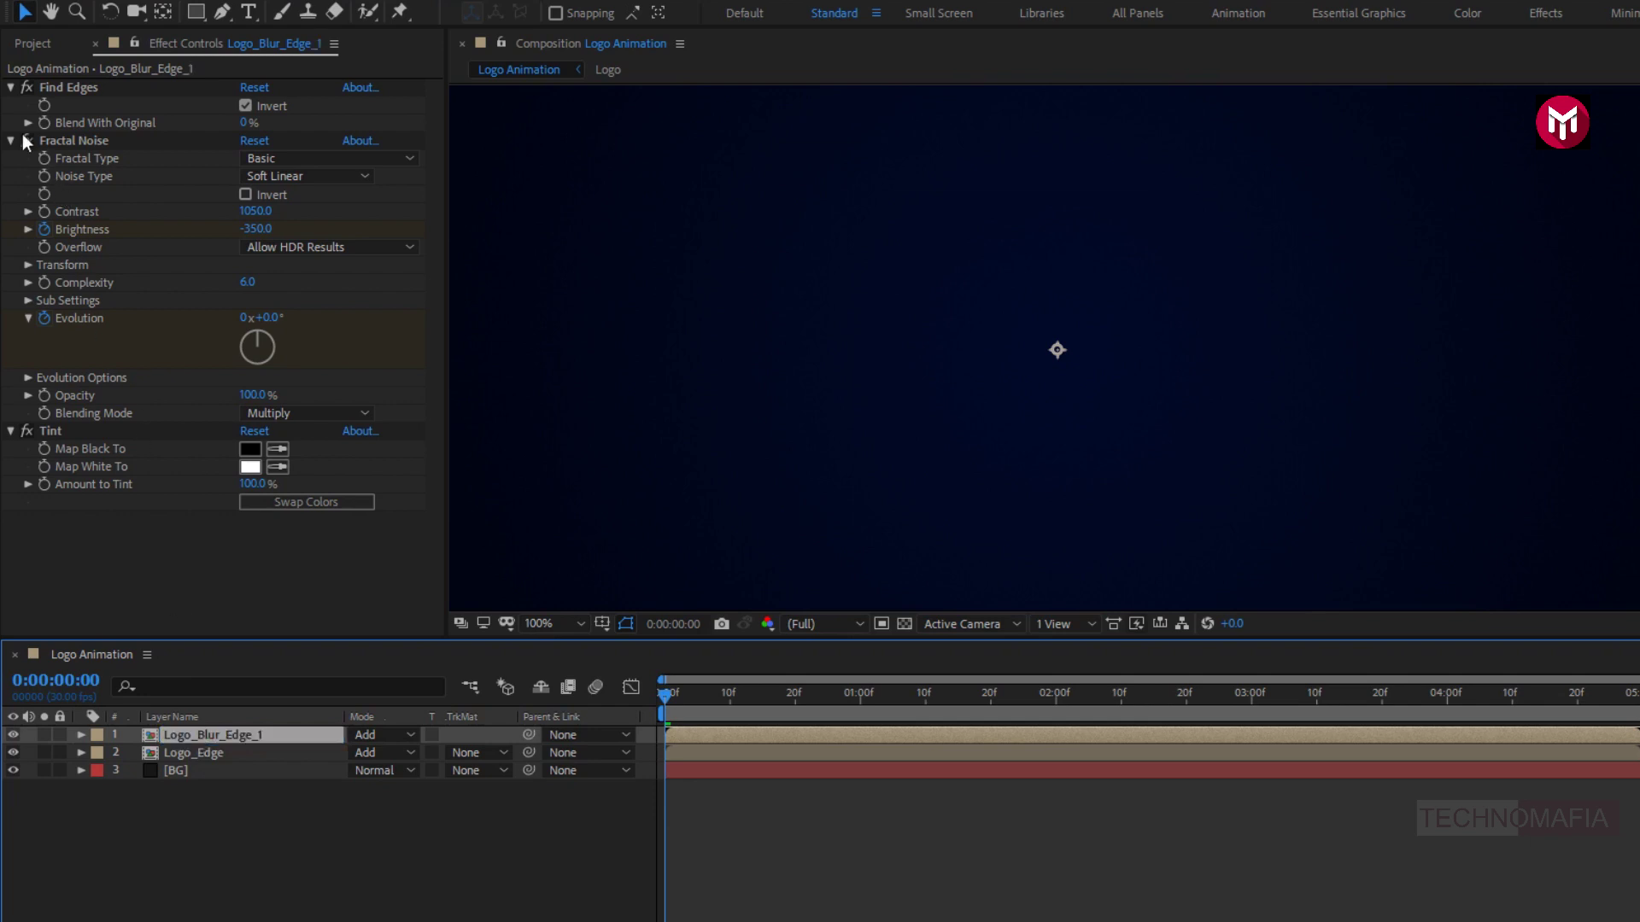
Remove the Fractal Noise Brightness keyframes on Logo_Blur_Edge_1 and set Brightness to -250.
{"action": "left_click", "coordinate": [11, 88]}
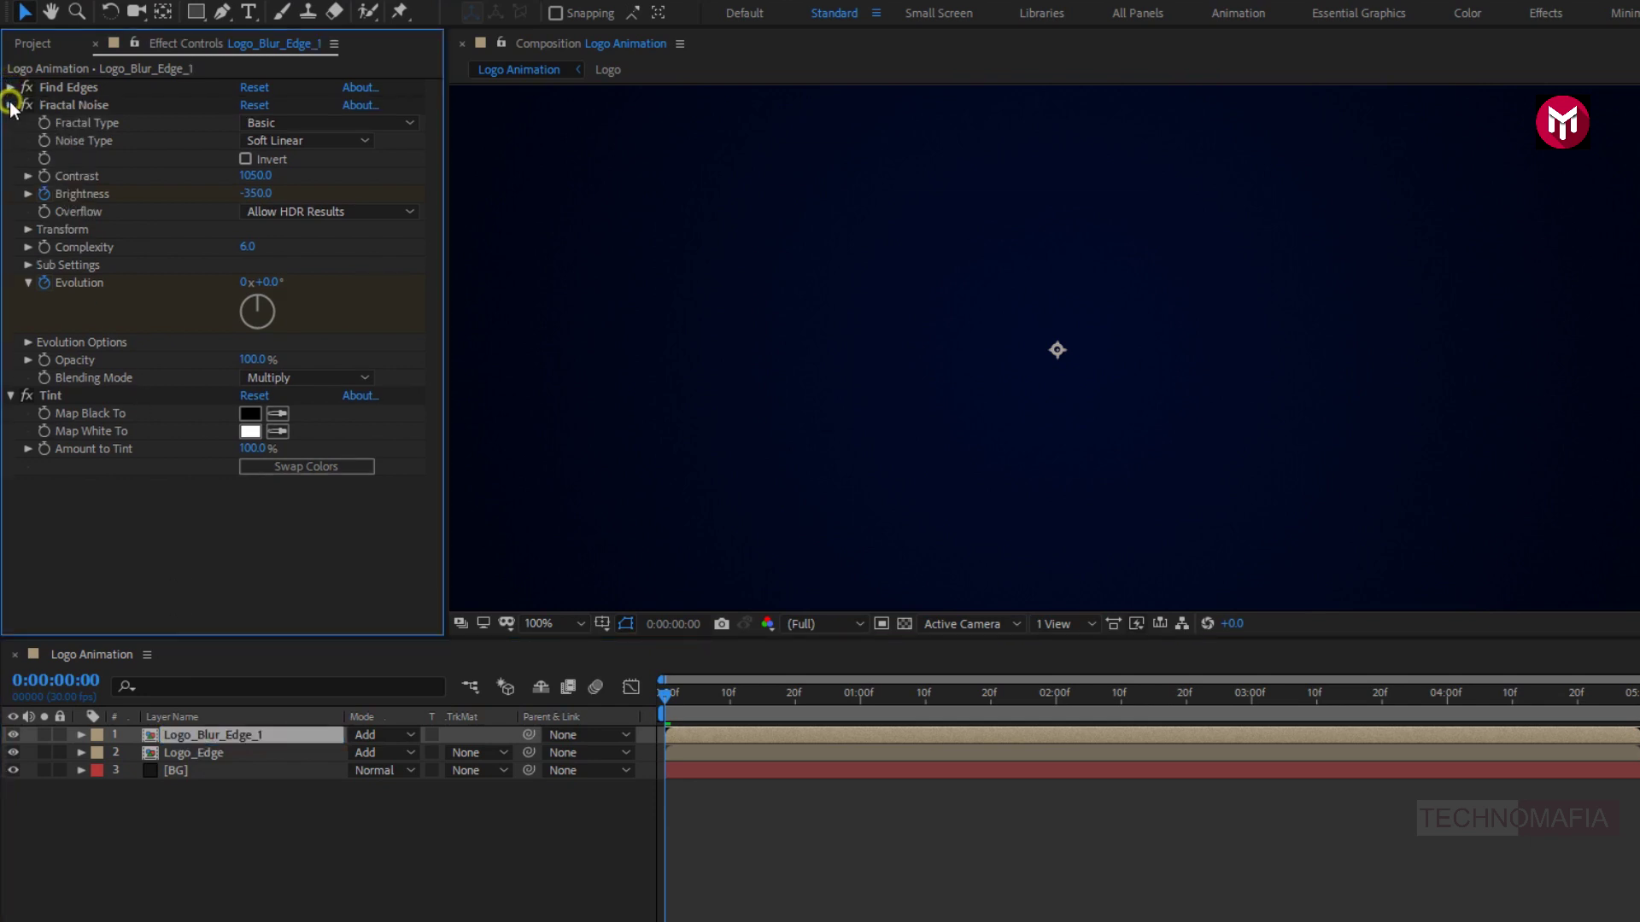
{"action": "left_click", "coordinate": [10, 105]}
{"action": "left_click", "coordinate": [11, 123]}
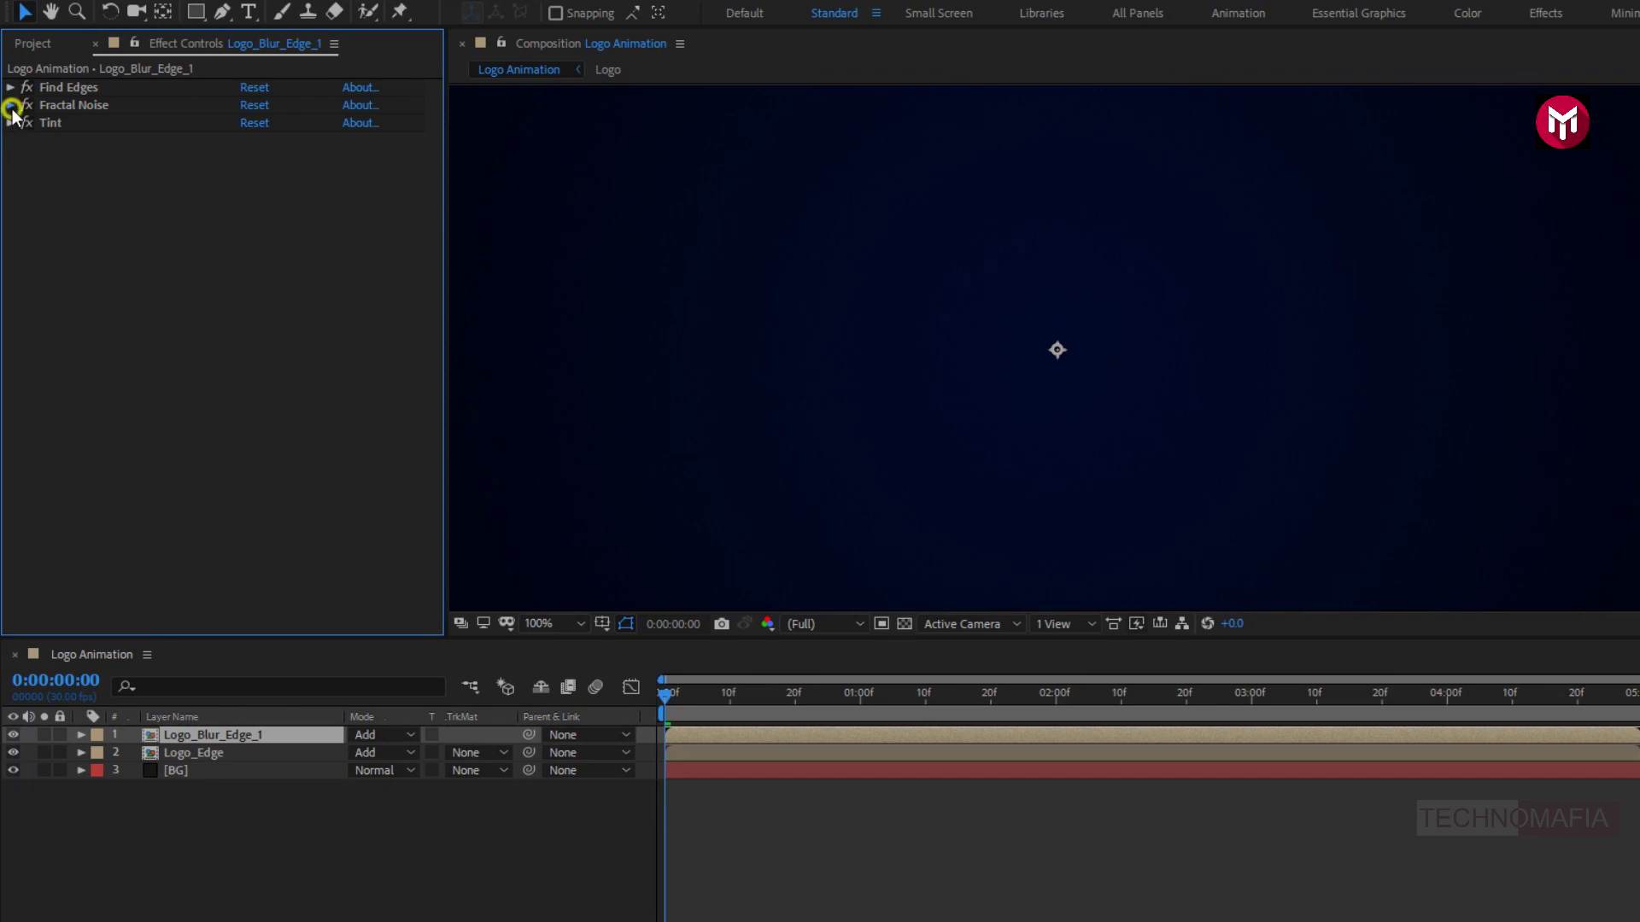
{"action": "left_click", "coordinate": [11, 105]}
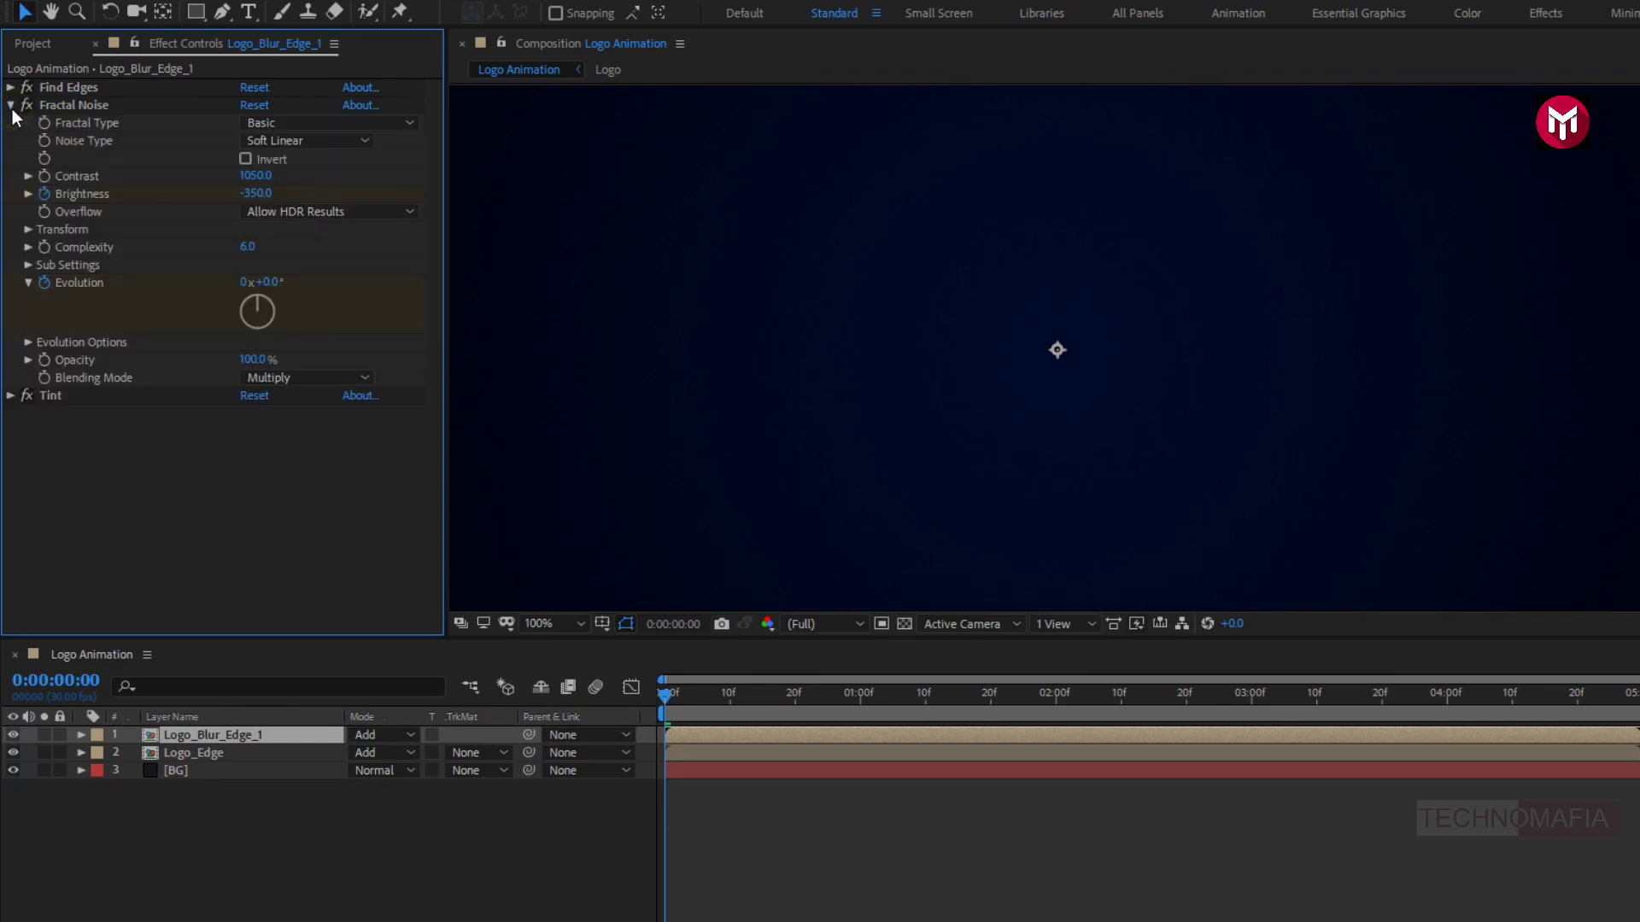
{"action": "left_click", "coordinate": [1034, 699]}
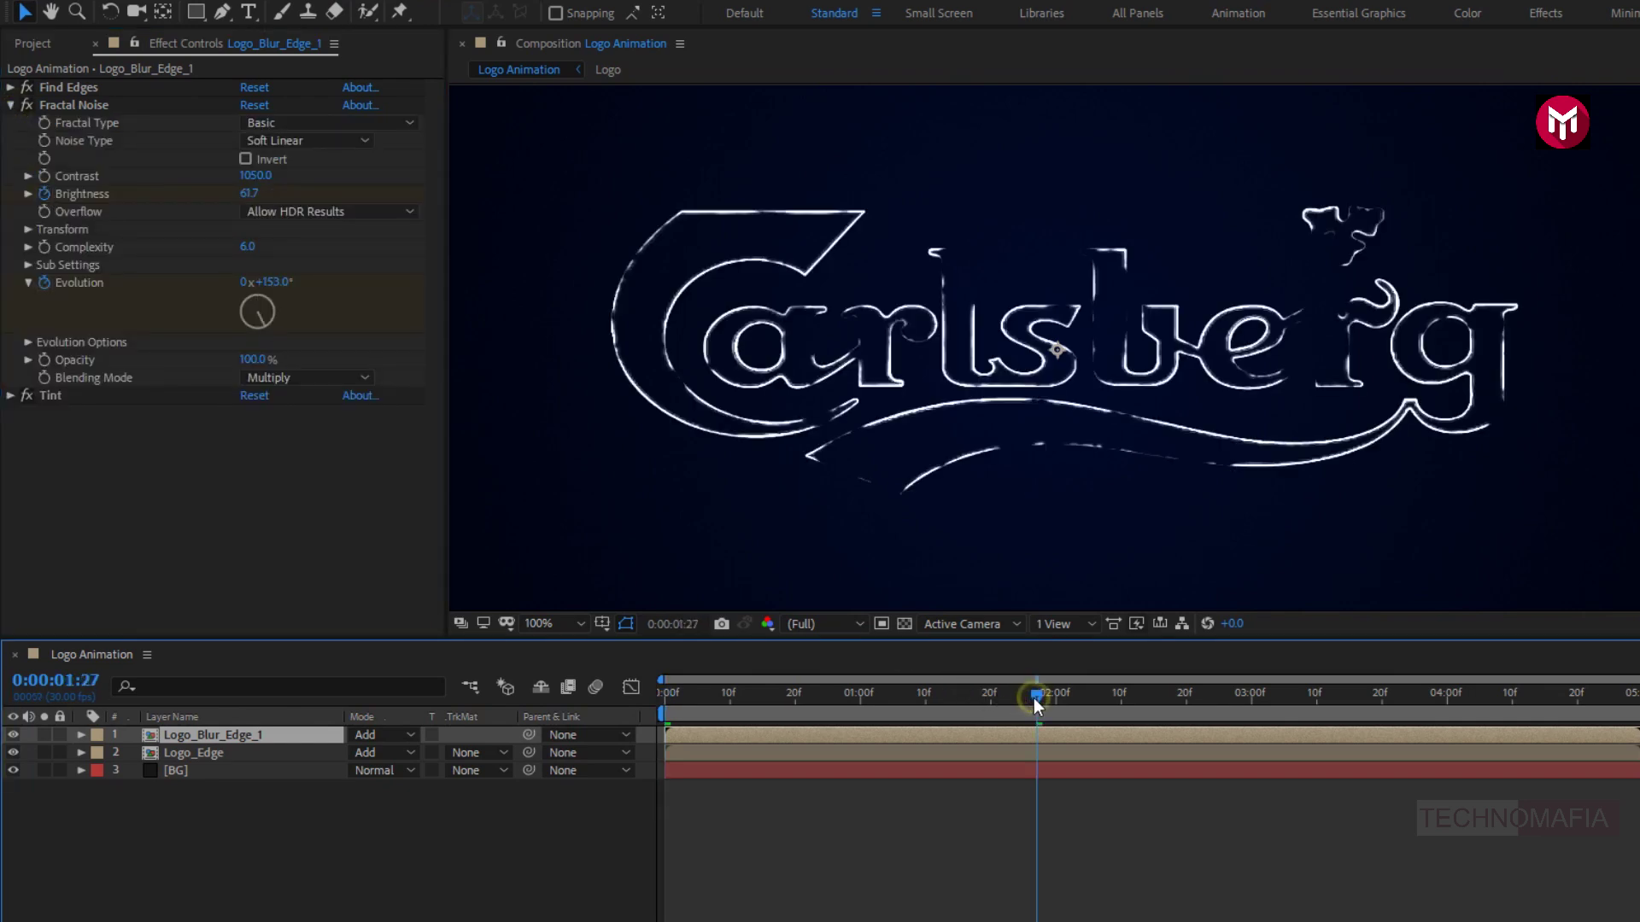
{"action": "left_click", "coordinate": [43, 196]}
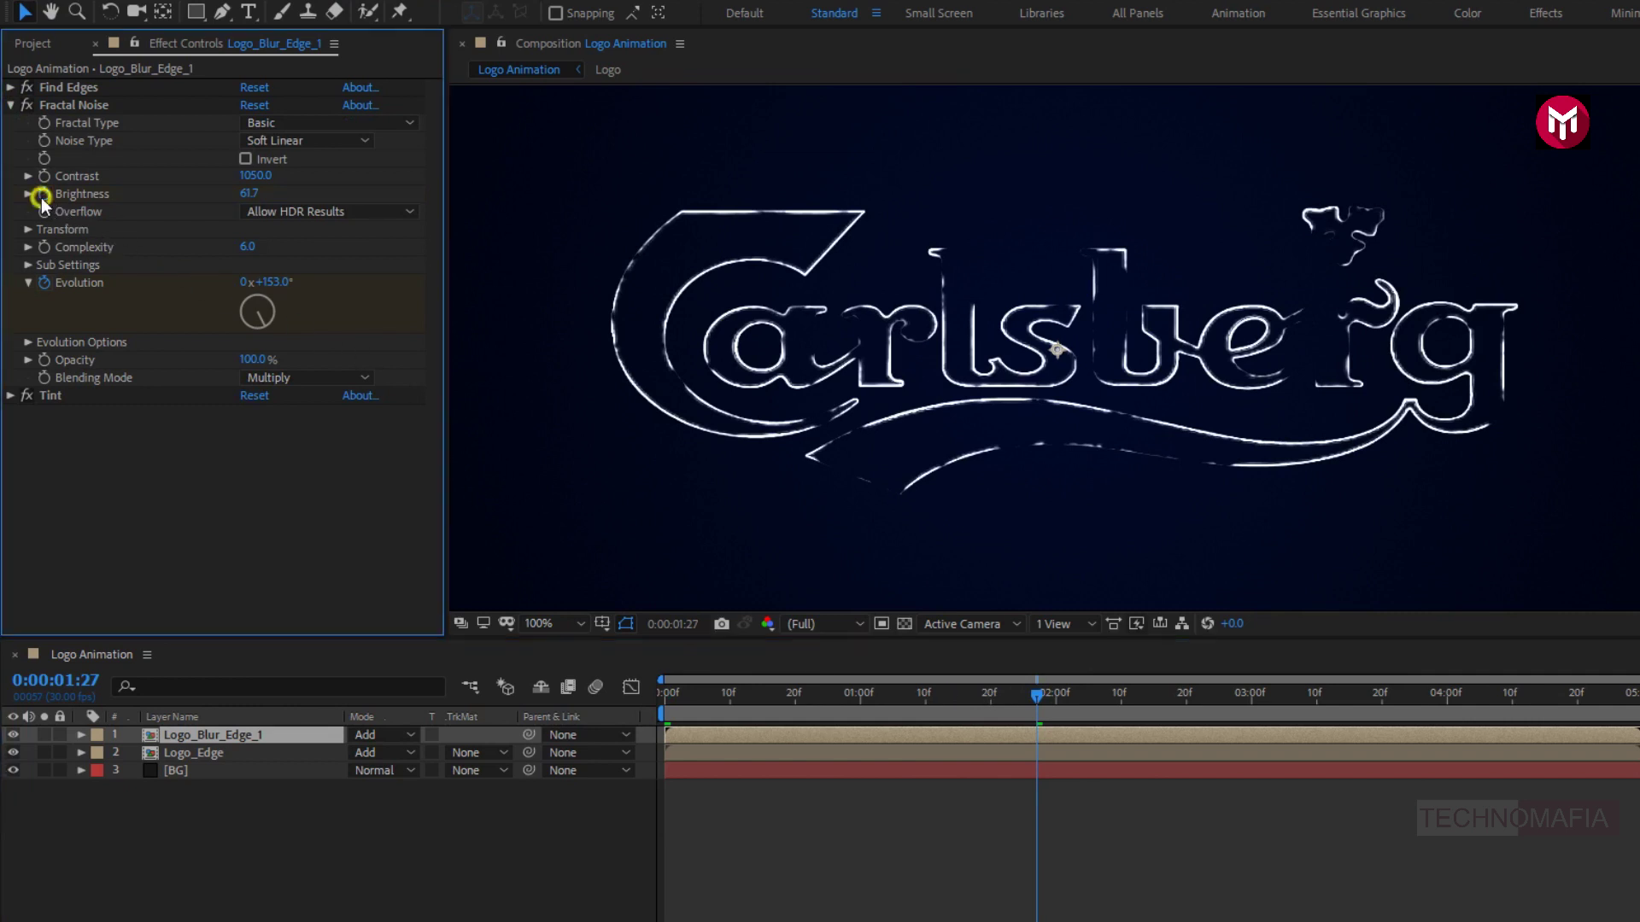
{"action": "left_click", "coordinate": [256, 195]}
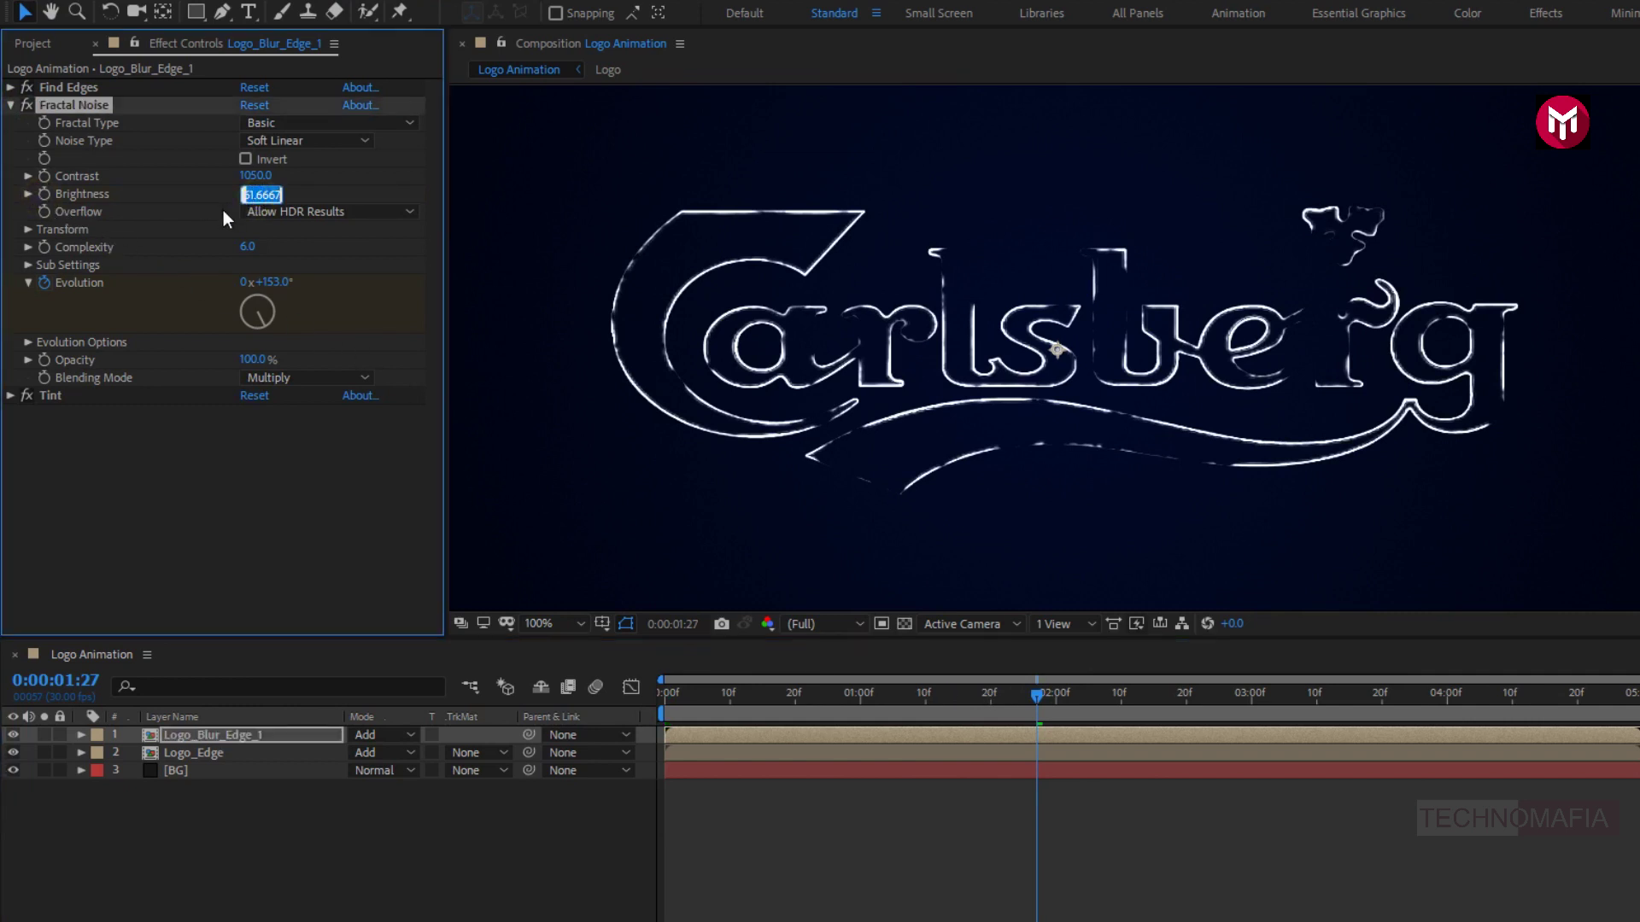
{"action": "type", "text": "-250"}
{"action": "key", "text": "Return"}
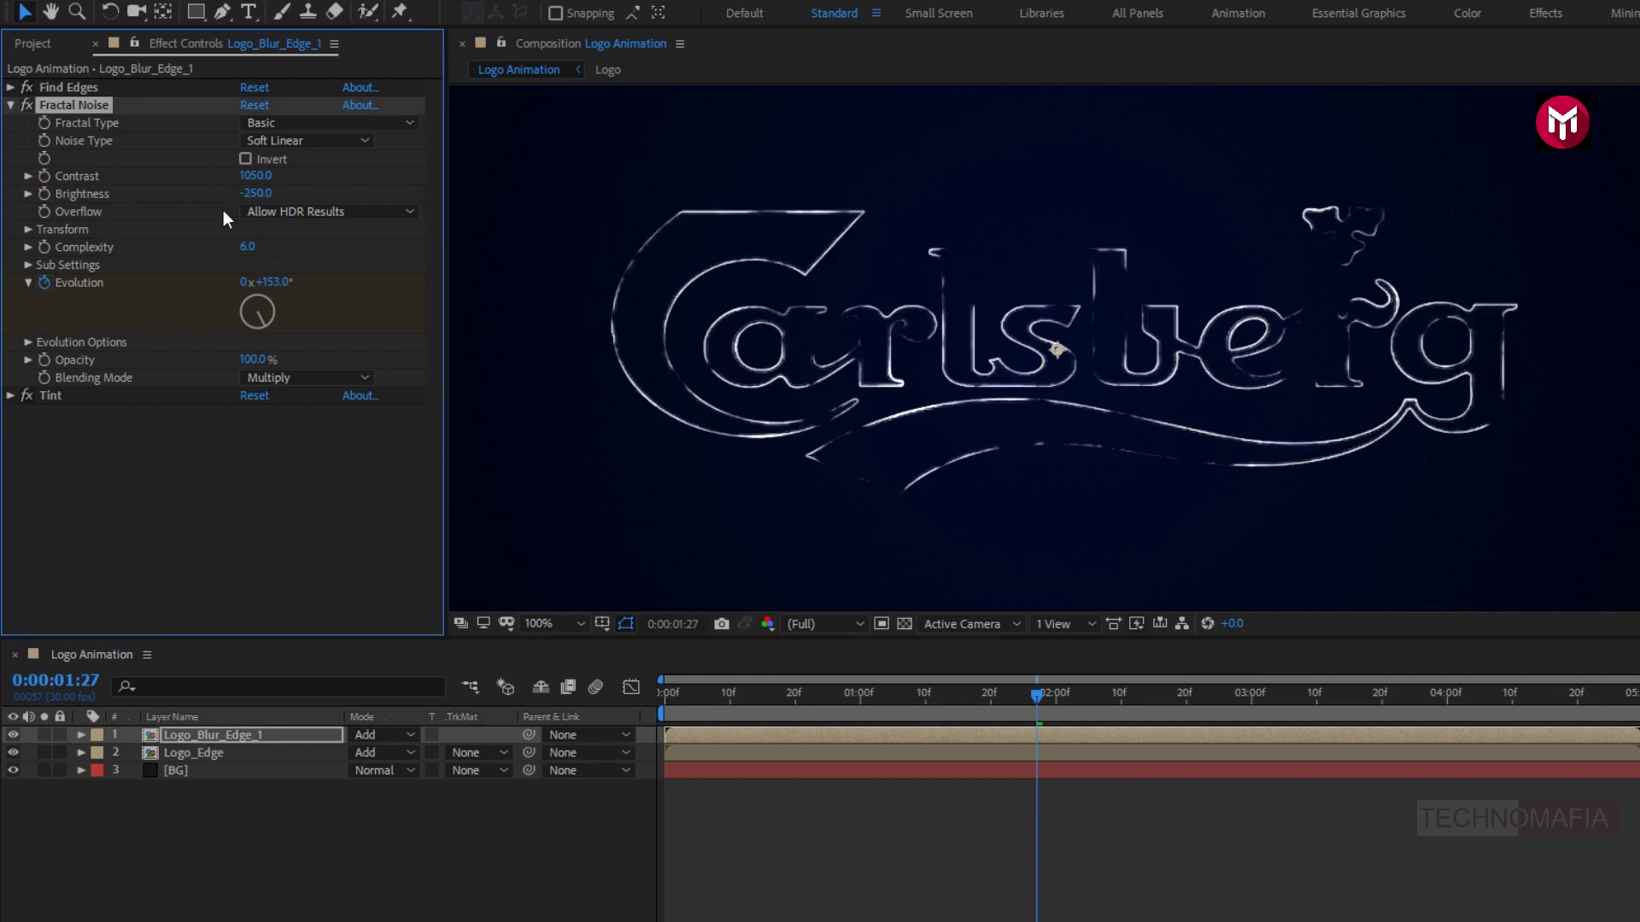
{"action": "double_click", "coordinate": [1370, 169]}
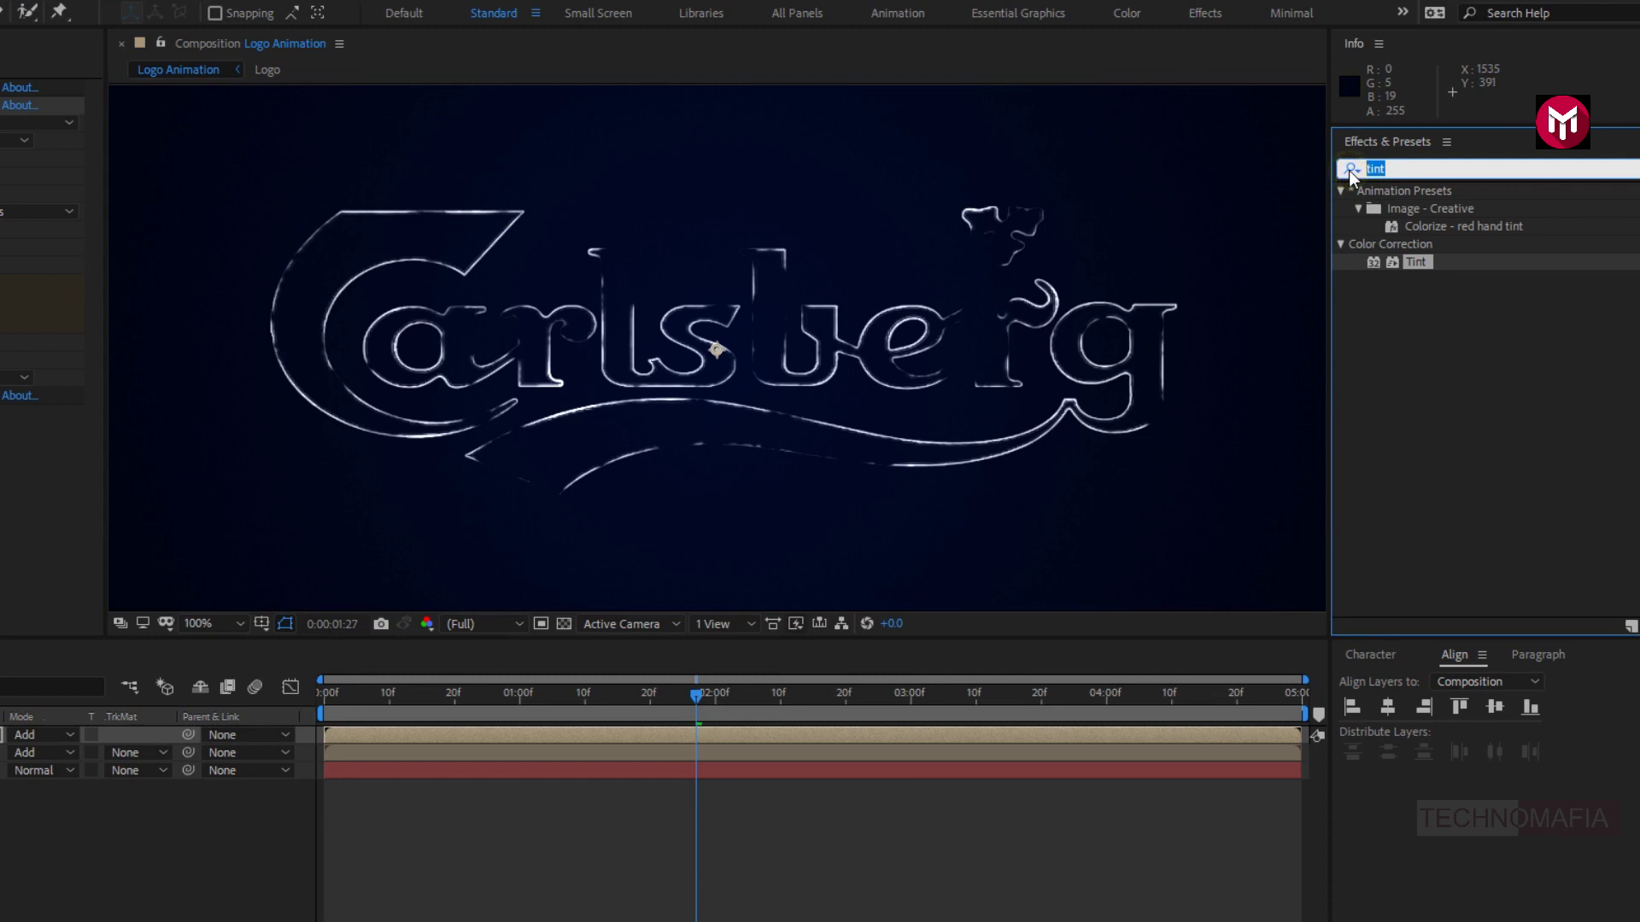
Apply Directional Blur to Logo_Blur_Edge_1 and set its Direction to 30°.
{"action": "type", "text": "direct"}
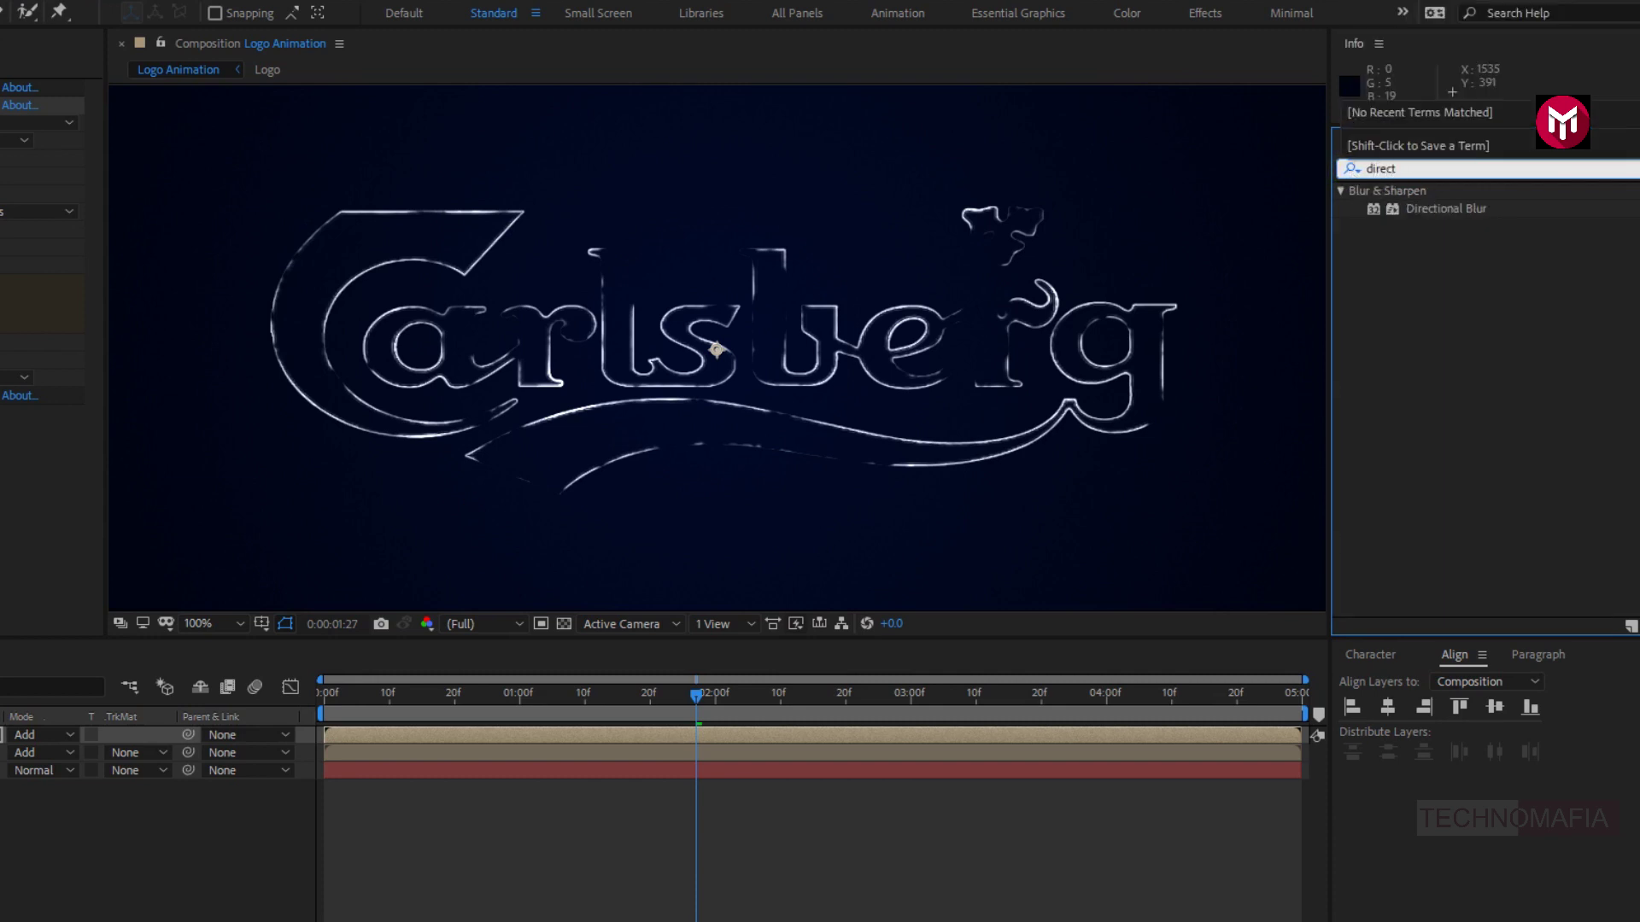
{"action": "double_click", "coordinate": [1422, 209]}
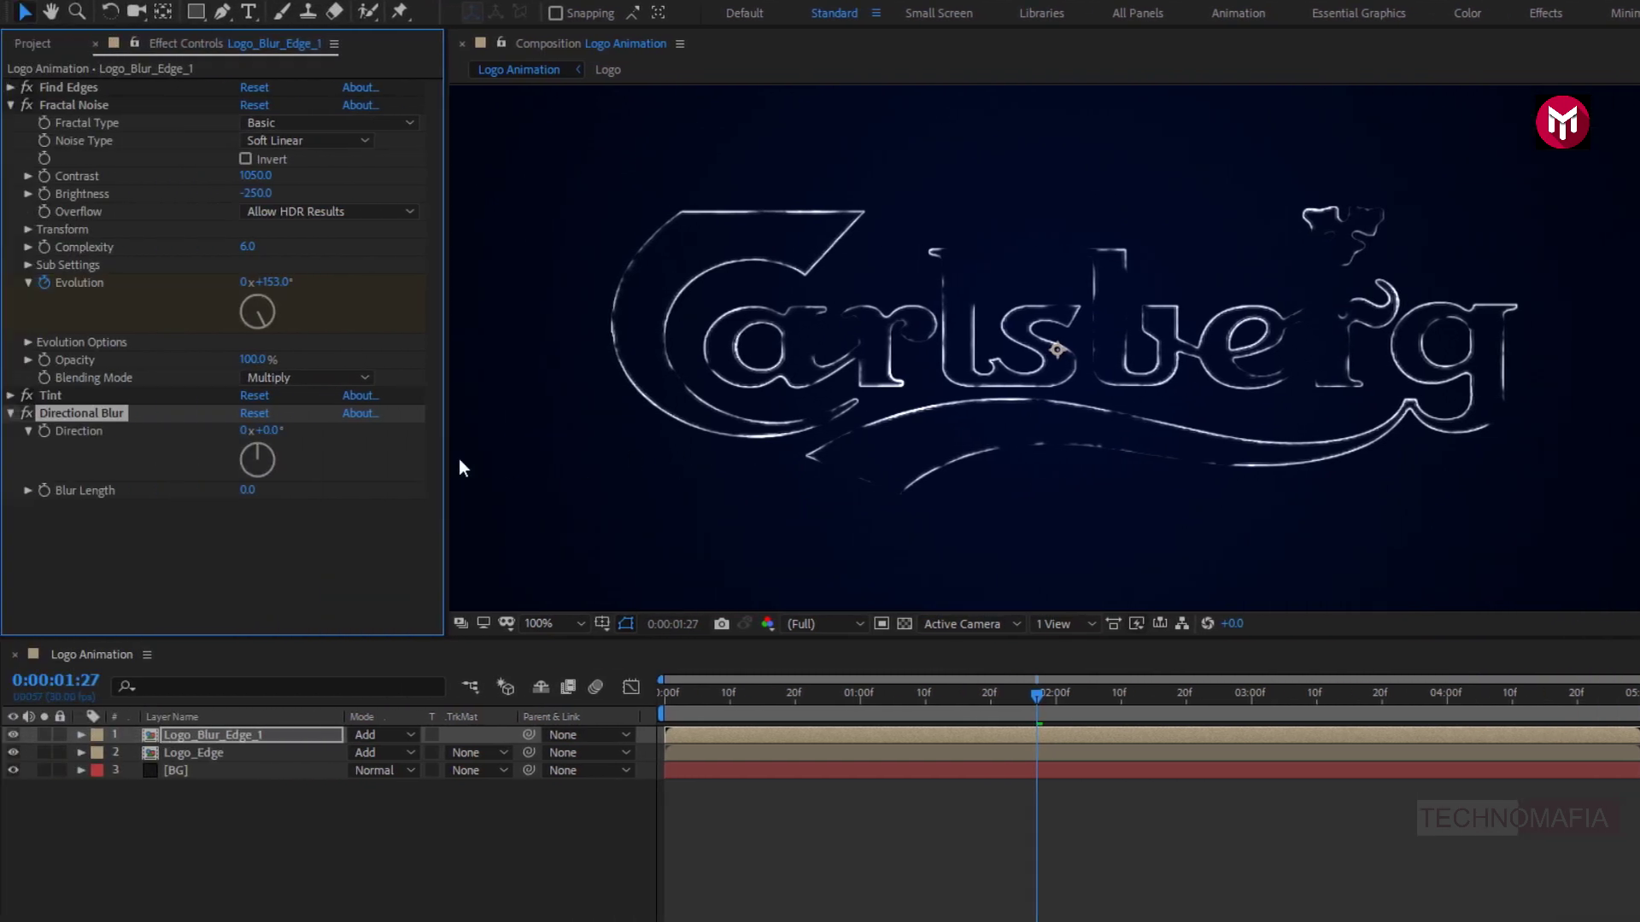
{"action": "left_click", "coordinate": [277, 429]}
{"action": "type", "text": "30"}
{"action": "key", "text": "Return"}
Keyframe Blur Length at 130 at one second and 0 at the first frame, then preview.
{"action": "left_click", "coordinate": [860, 693]}
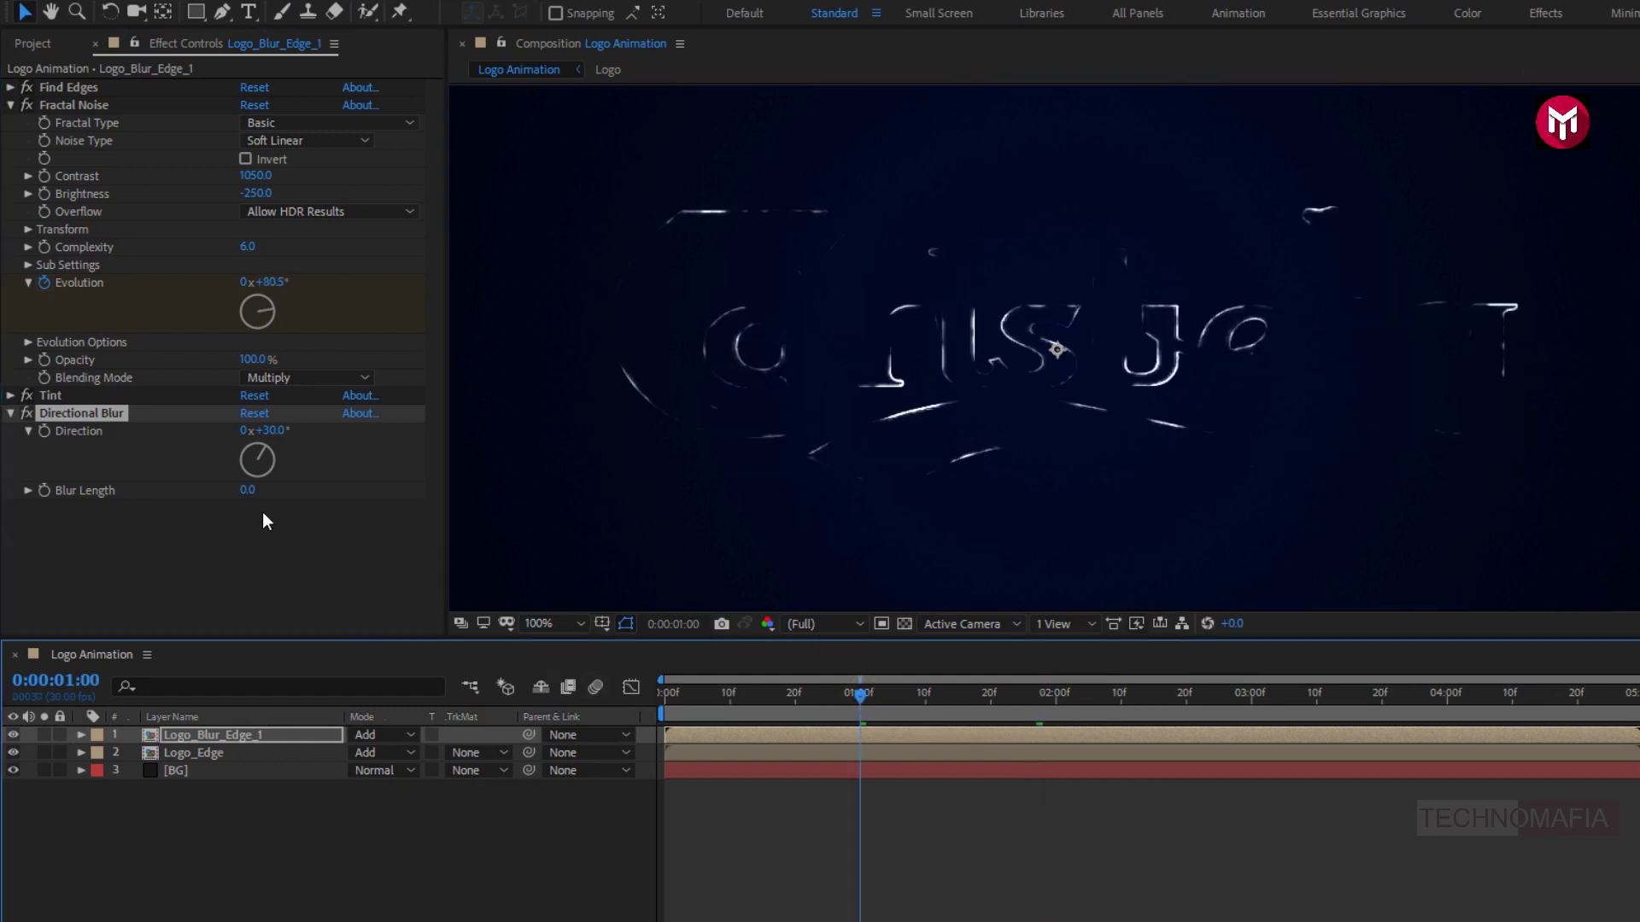
{"action": "left_click_drag", "start_coordinate": [248, 491], "coordinate": [871, 461]}
{"action": "left_click_drag", "start_coordinate": [247, 490], "coordinate": [901, 452]}
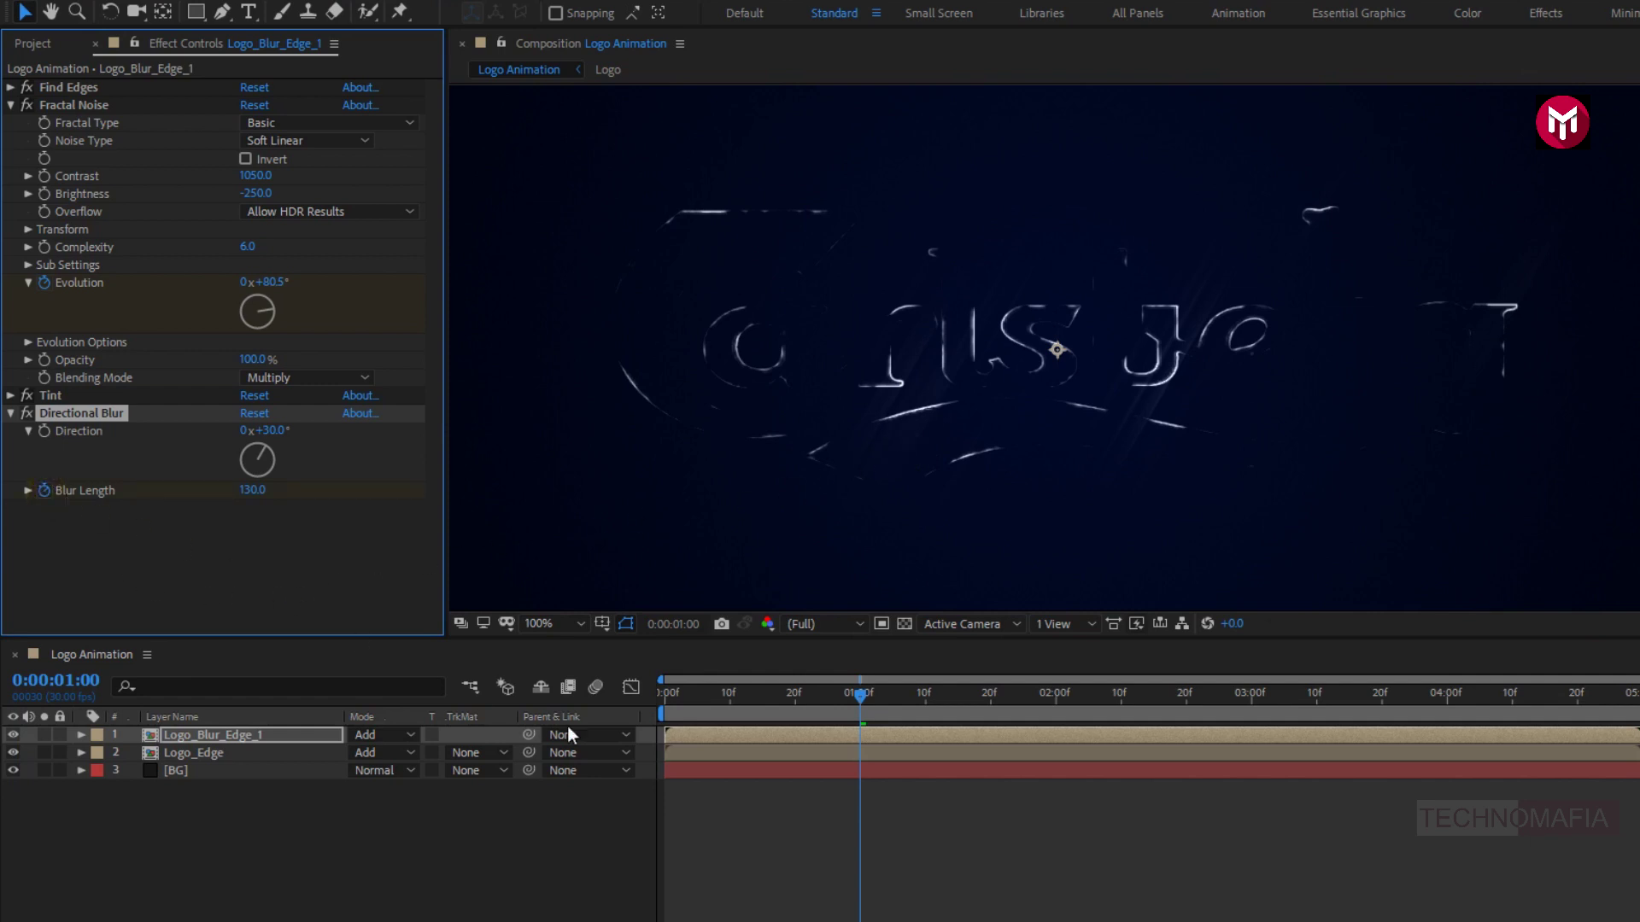
{"action": "left_click", "coordinate": [661, 696]}
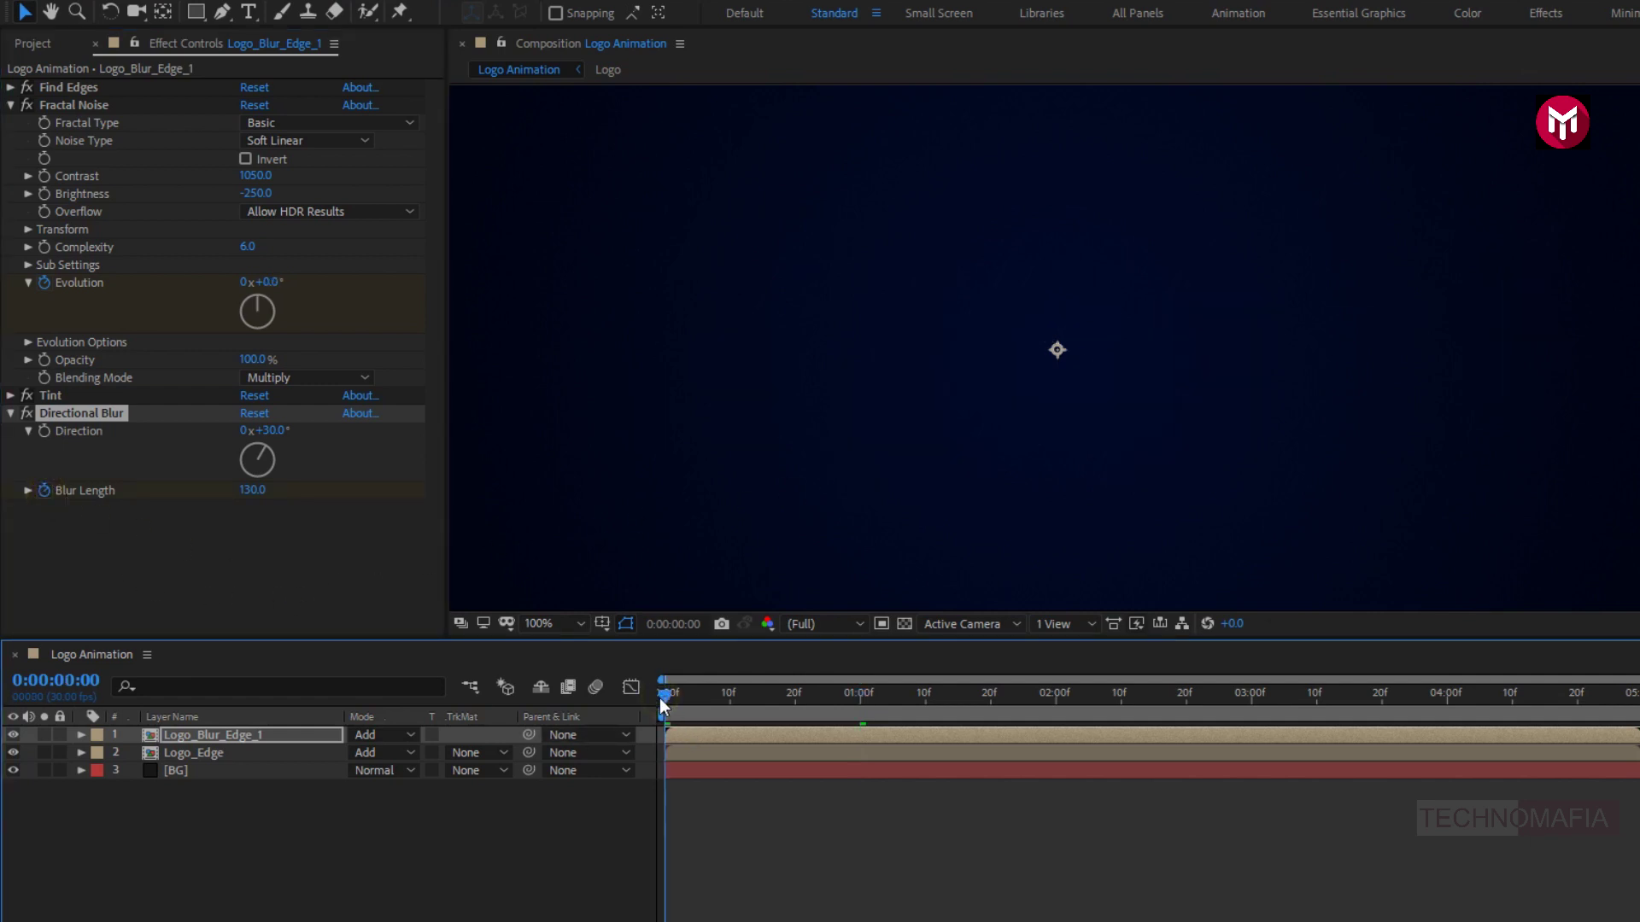
{"action": "left_click", "coordinate": [252, 491]}
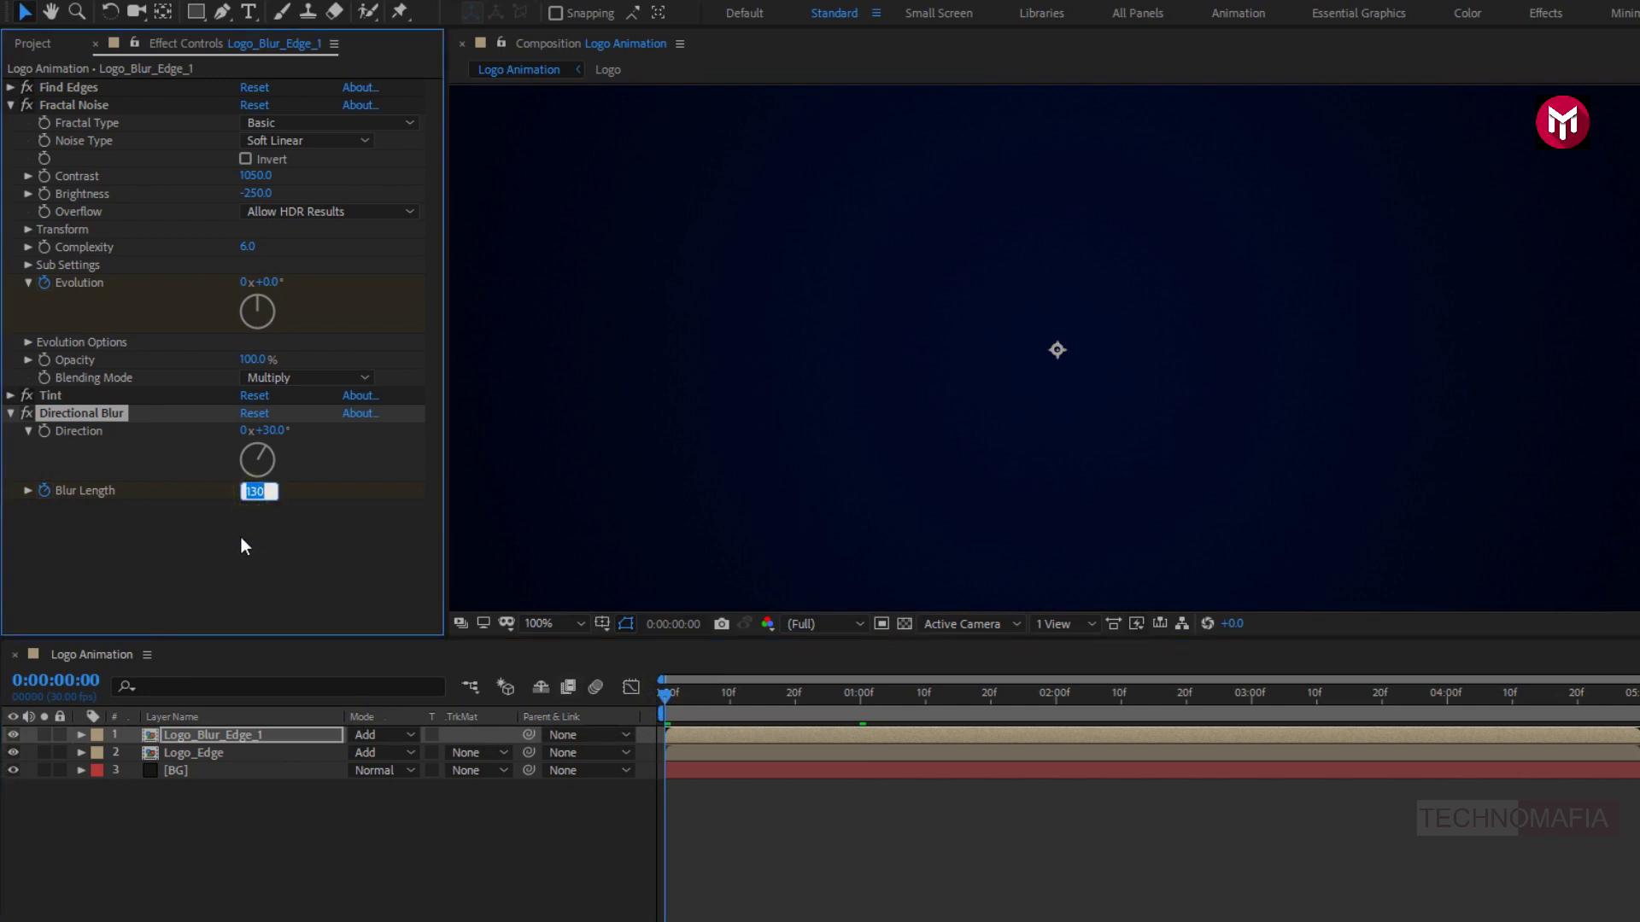
{"action": "type", "text": "0"}
{"action": "key", "text": "Return"}
{"action": "mouse_move", "coordinate": [670, 689]}
{"action": "left_mouse_down"}
{"action": "mouse_move", "coordinate": [863, 692]}
{"action": "mouse_move", "coordinate": [1183, 640]}
{"action": "left_mouse_up"}
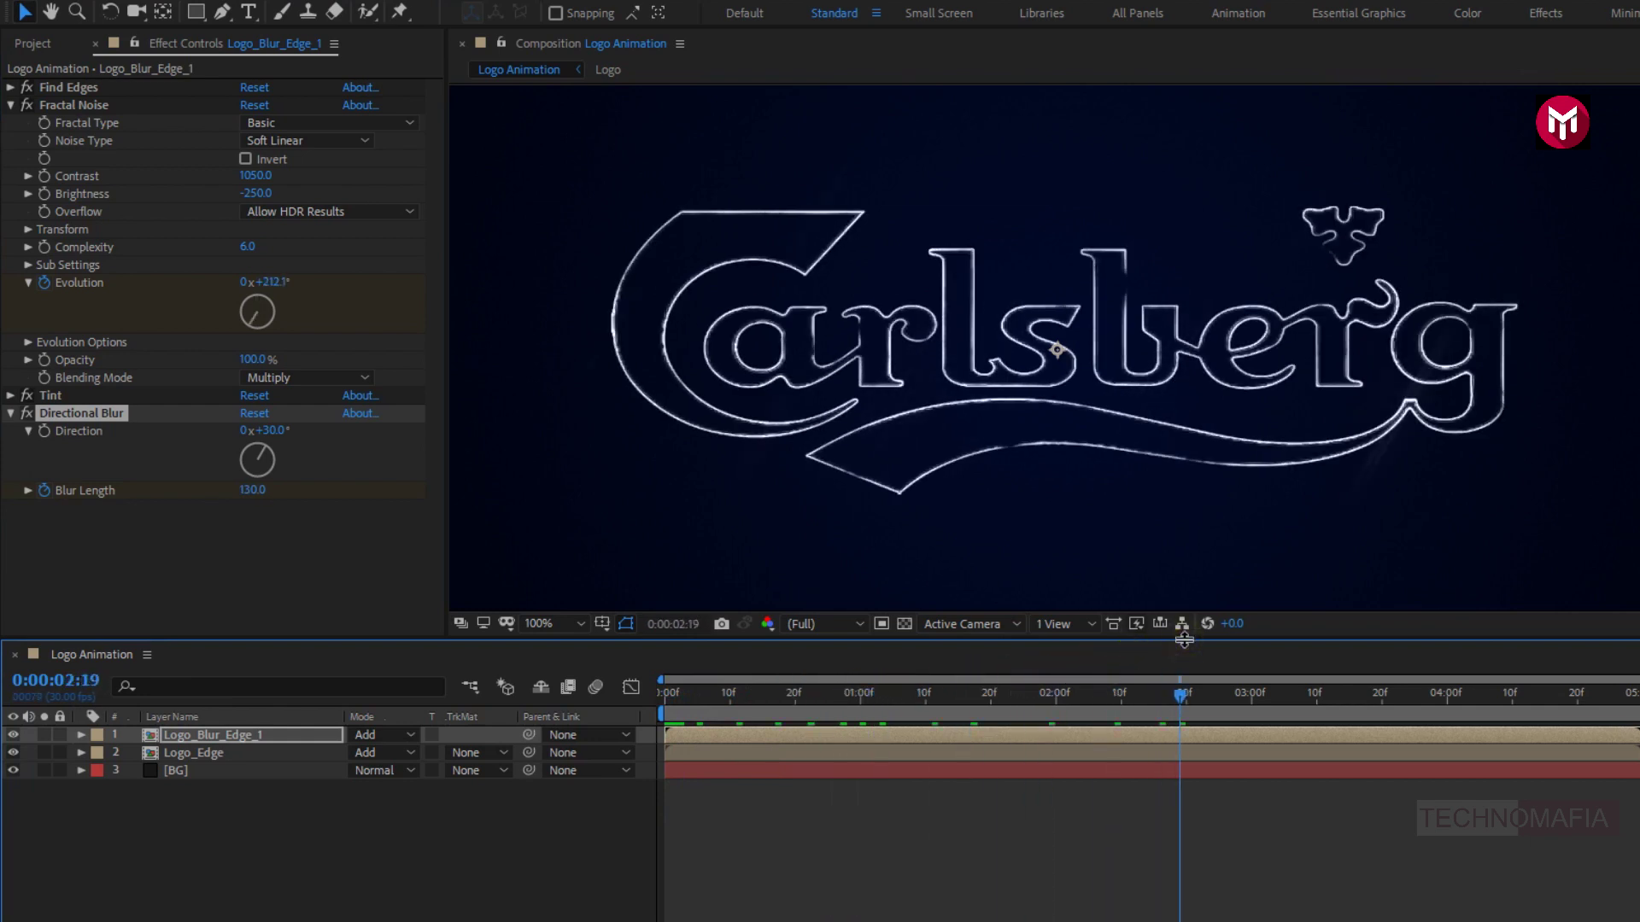
{"action": "left_click", "coordinate": [201, 736]}
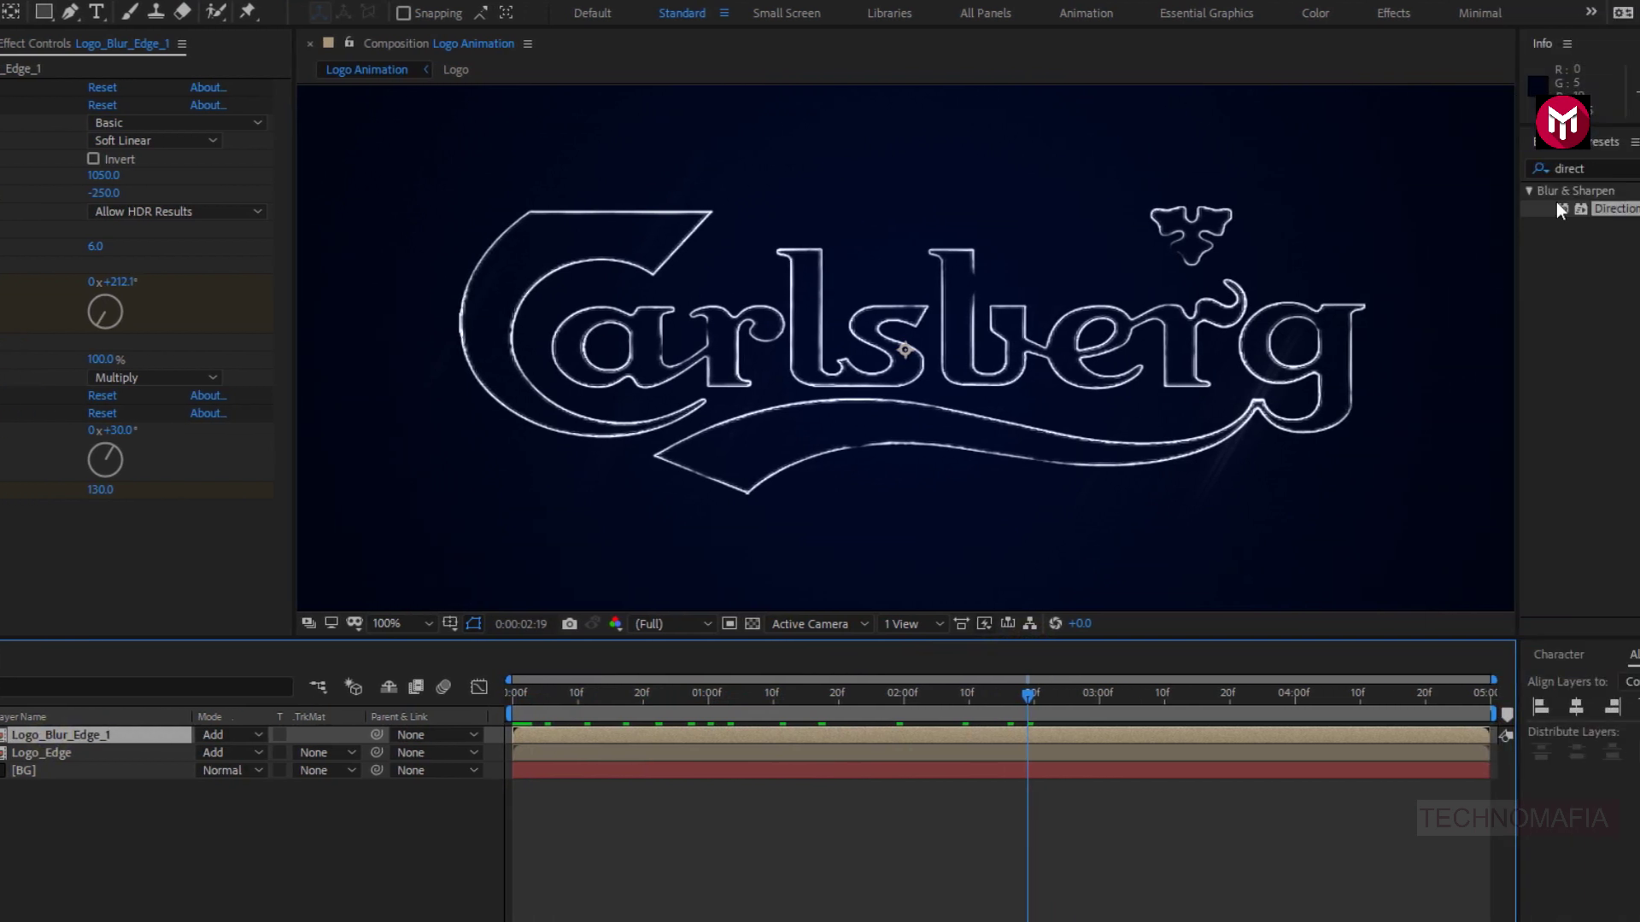
{"action": "left_click_drag", "start_coordinate": [1409, 168], "coordinate": [1349, 176]}
{"action": "type", "text": "curv"}
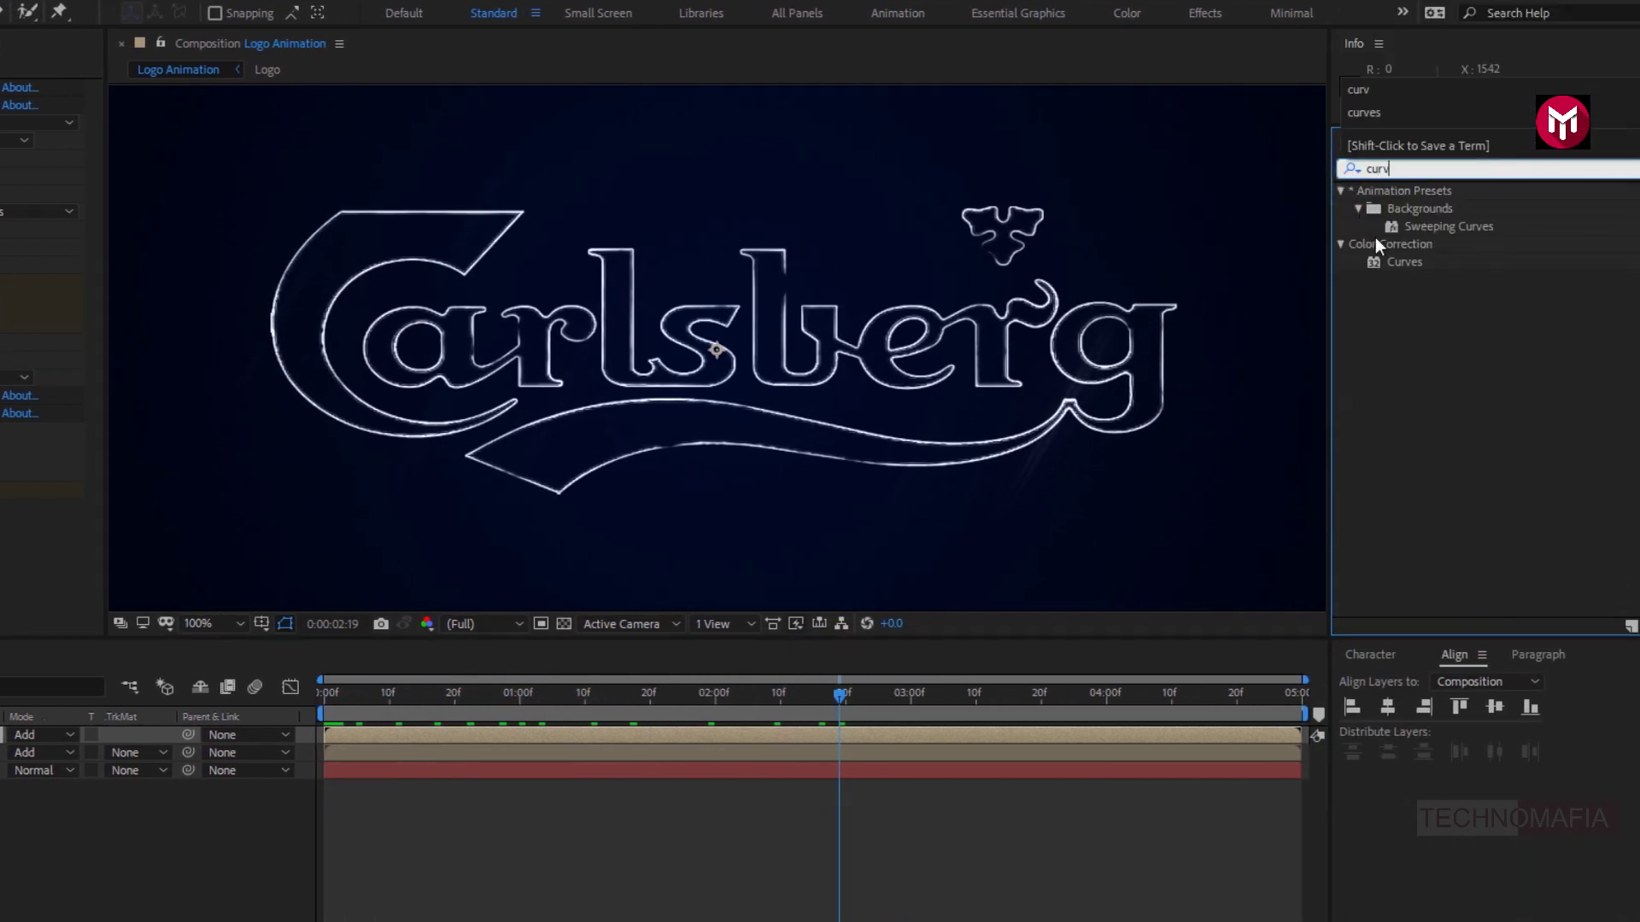
Apply Curves to Logo_Blur_Edge_1 with a mid point bowed upward, then duplicate the layer.
{"action": "left_click", "coordinate": [1401, 262]}
{"action": "double_click", "coordinate": [1427, 263]}
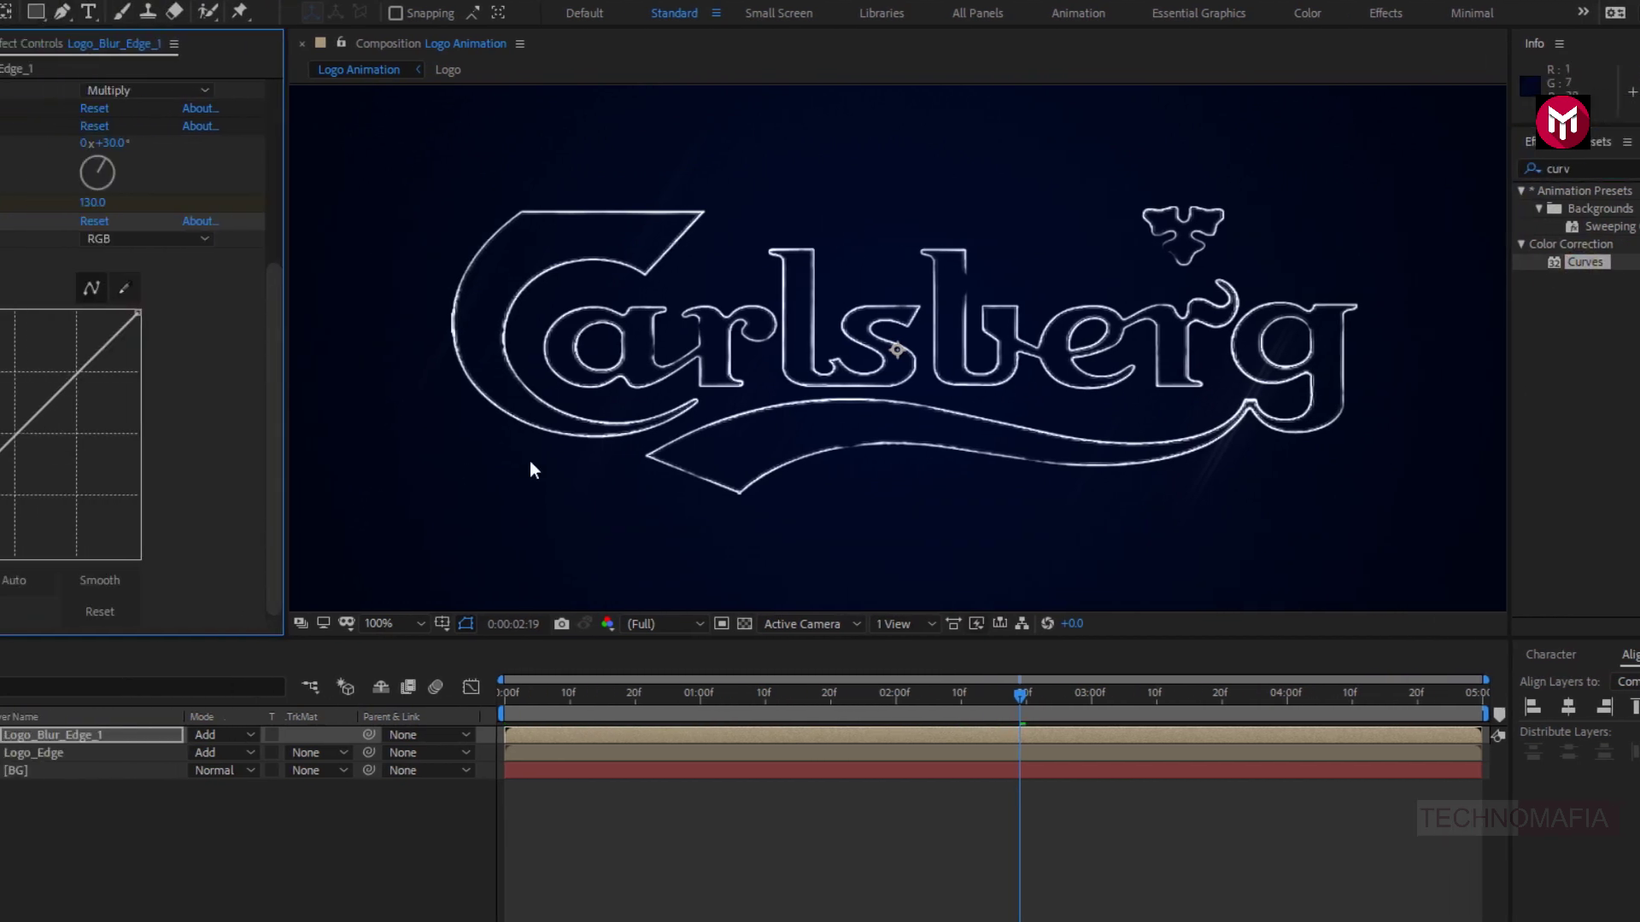
{"action": "left_click", "coordinate": [169, 427]}
{"action": "left_click_drag", "start_coordinate": [169, 427], "coordinate": [147, 411]}
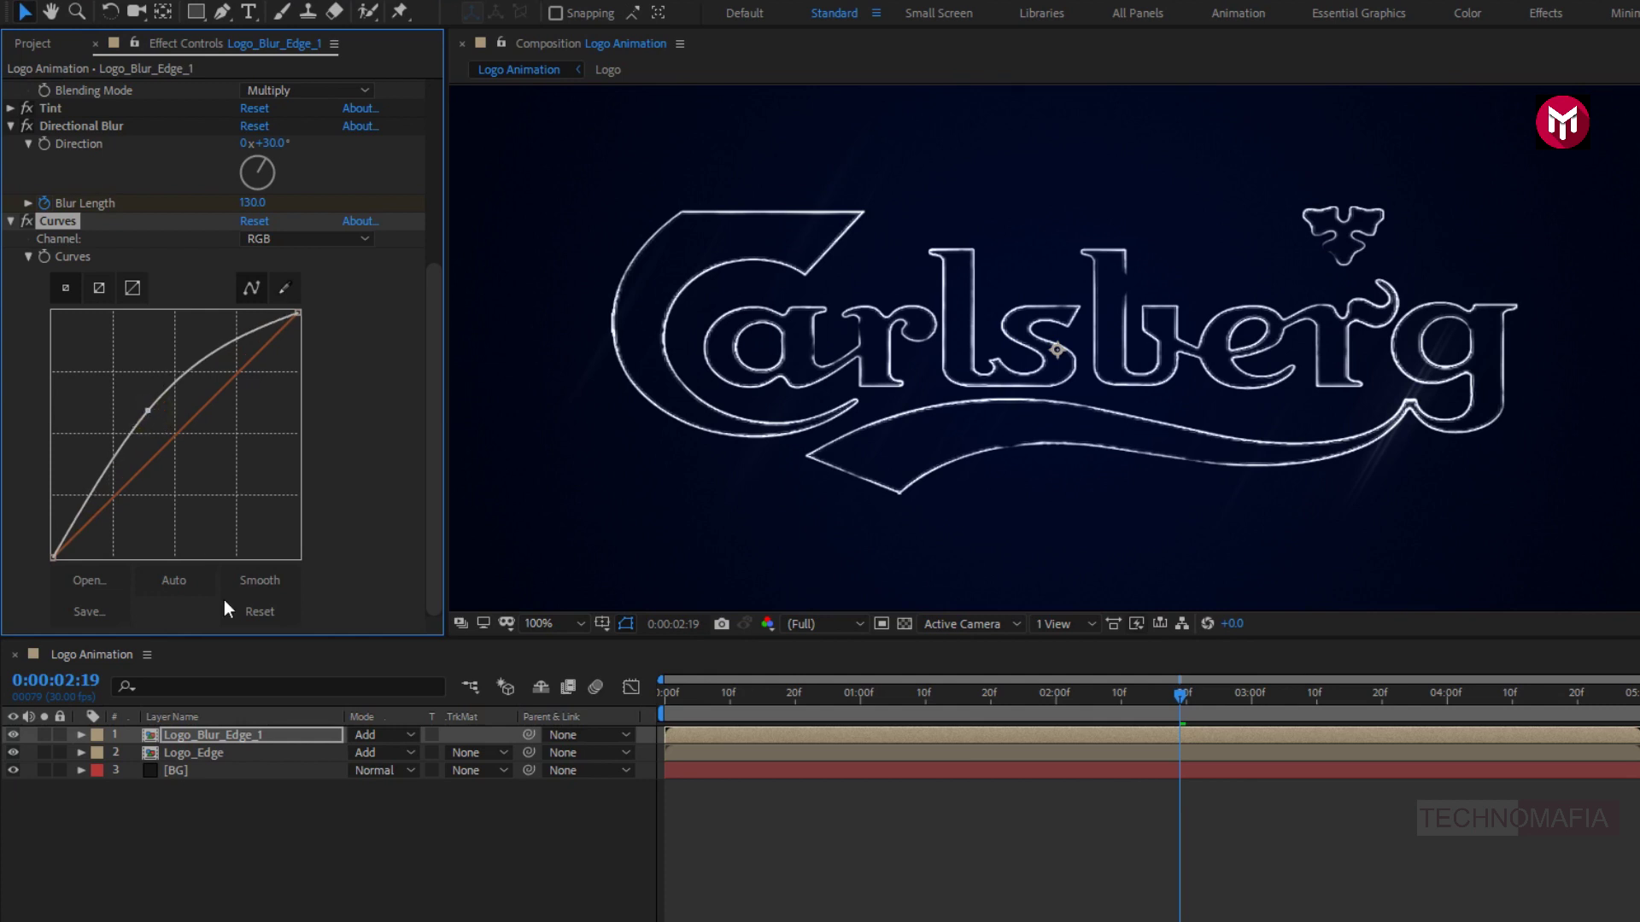
{"action": "left_click", "coordinate": [218, 736]}
{"action": "key", "text": "ctrl+d"}
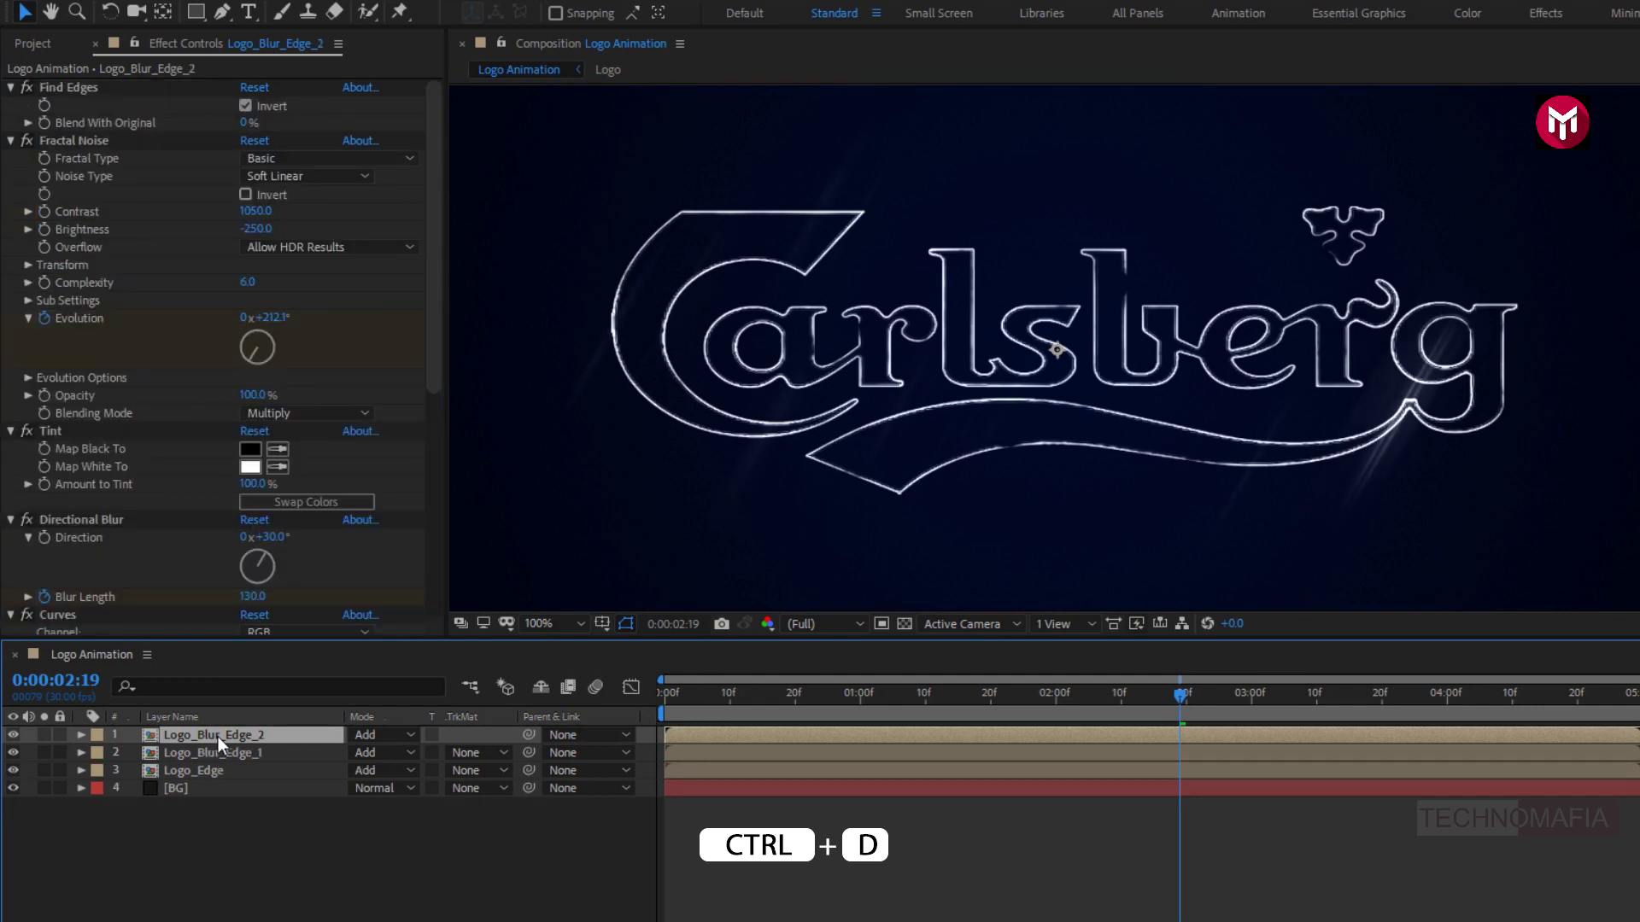
Set Logo_Blur_Edge_2's Direction to 90°, duplicate it, and drag the copy's Direction to 0°.
{"action": "left_click", "coordinate": [270, 537]}
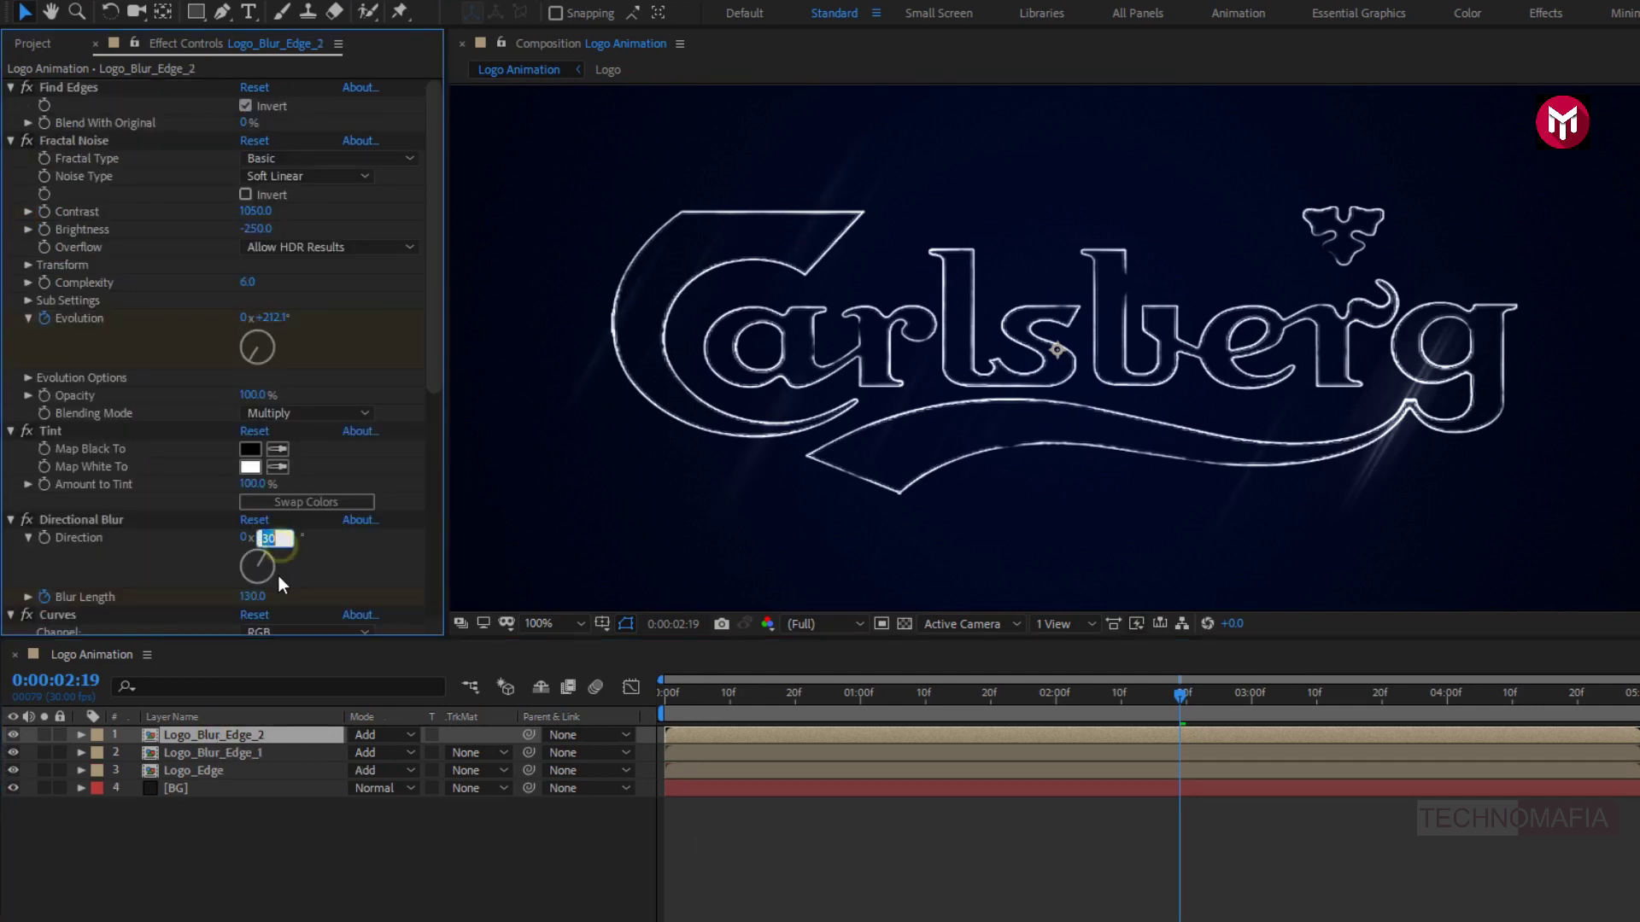
{"action": "type", "text": "90"}
{"action": "key", "text": "Return"}
{"action": "key", "text": "ctrl+d"}
{"action": "left_click", "coordinate": [274, 740]}
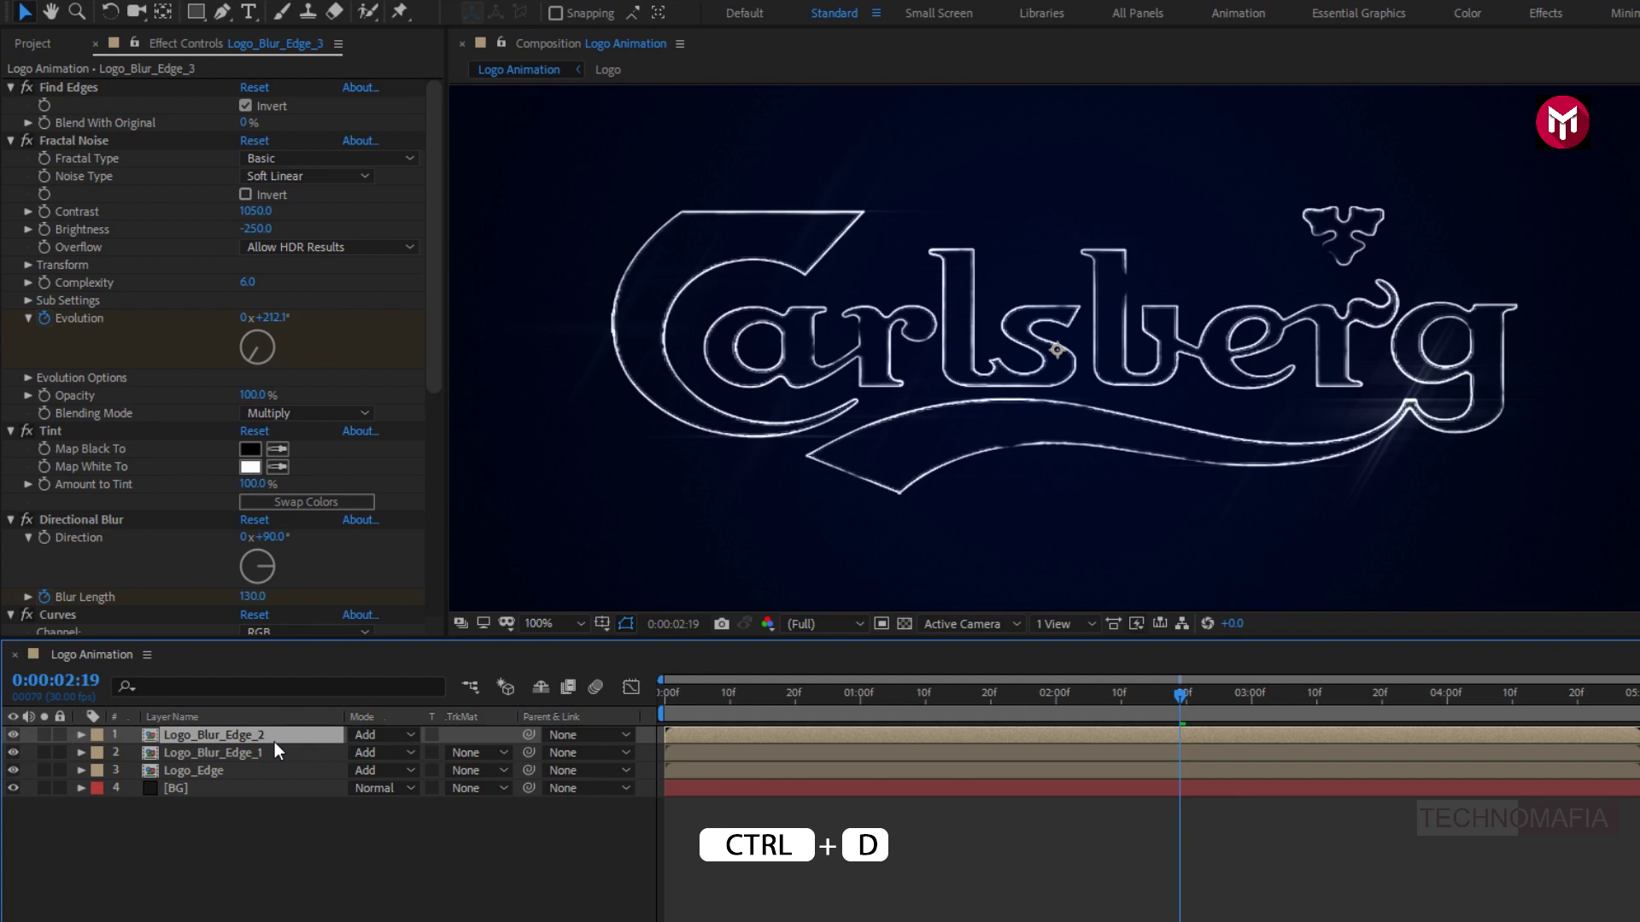
{"action": "key", "text": "ctrl+d"}
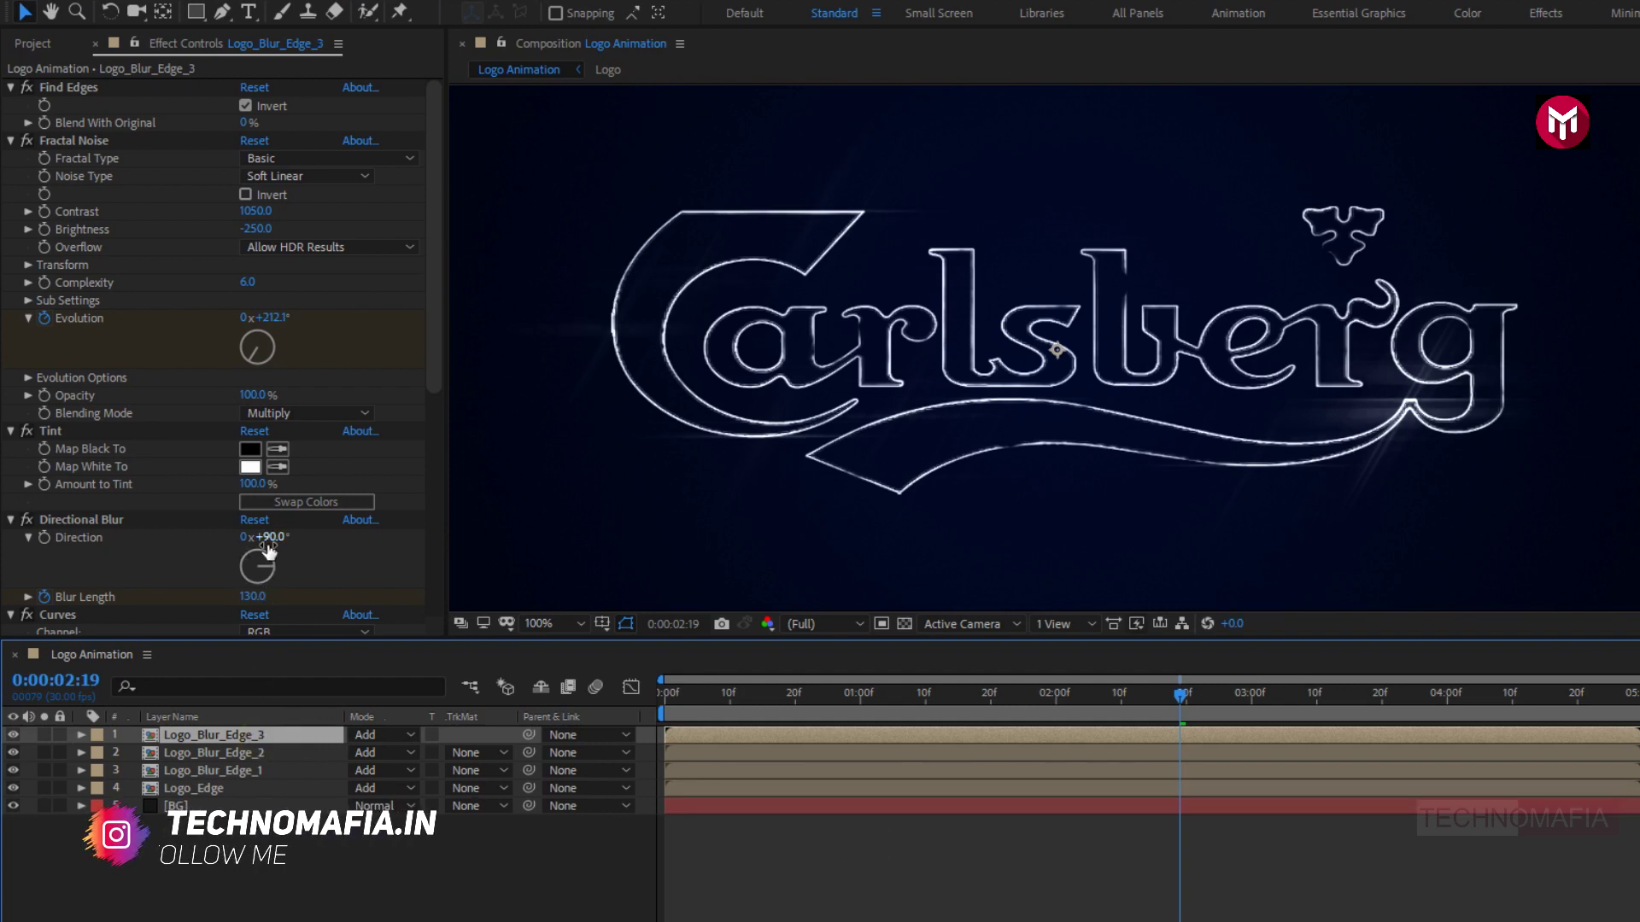
{"action": "left_click_drag", "start_coordinate": [268, 550], "coordinate": [200, 571]}
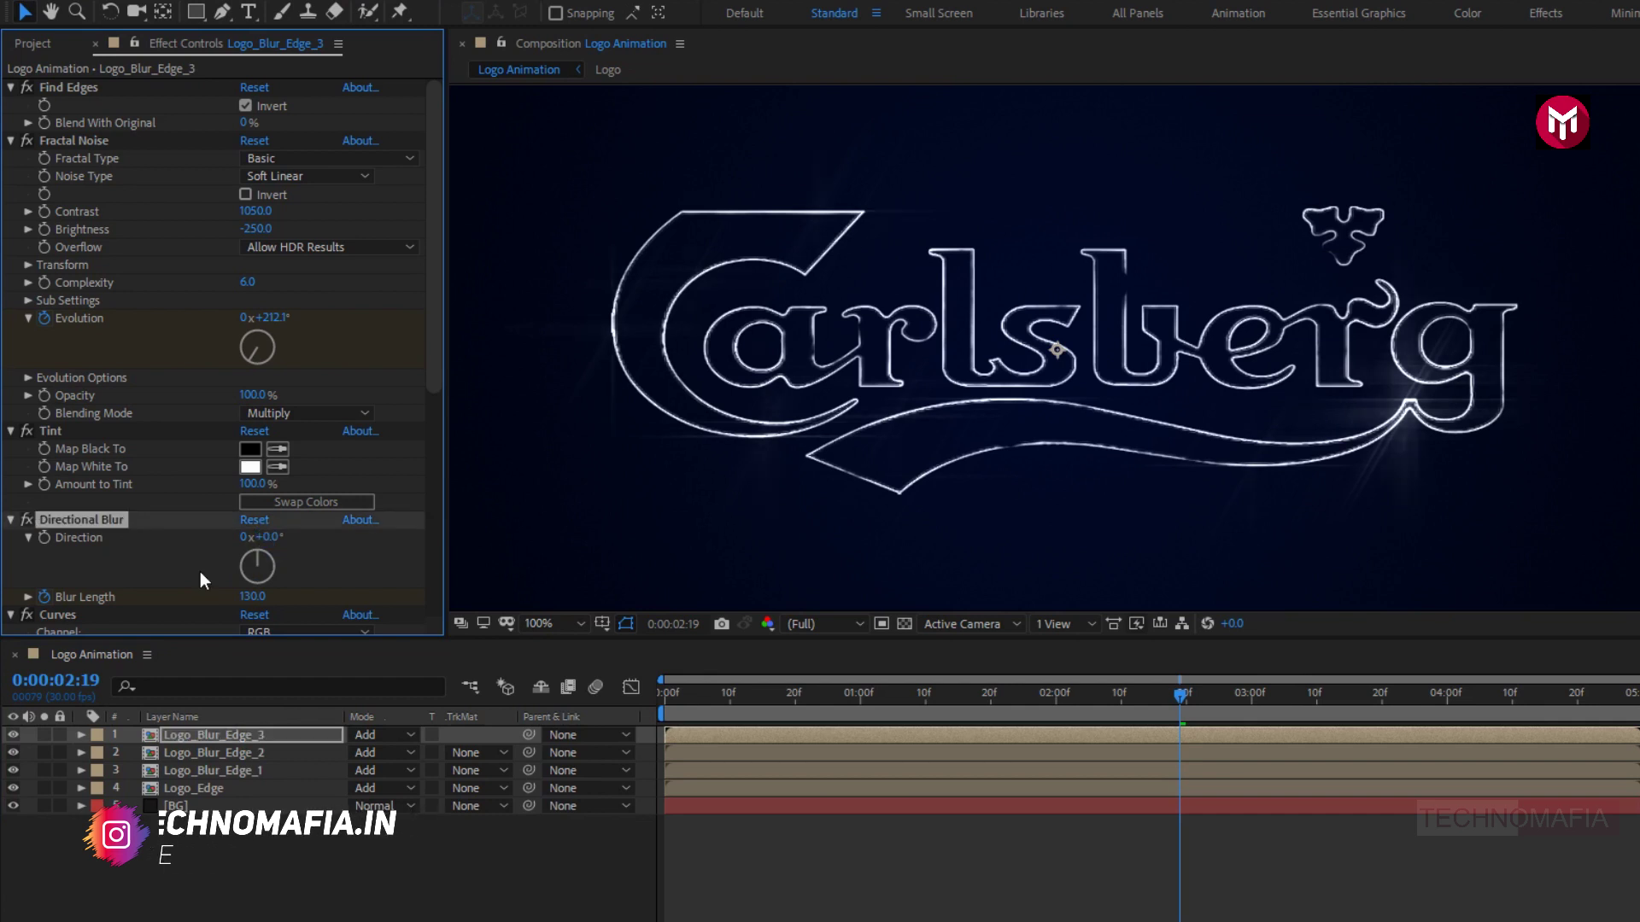
Drag the Logo comp from the Project panel to the top of the timeline and rename it Logo_Particle.
{"action": "left_click", "coordinate": [22, 46]}
{"action": "left_click", "coordinate": [49, 272]}
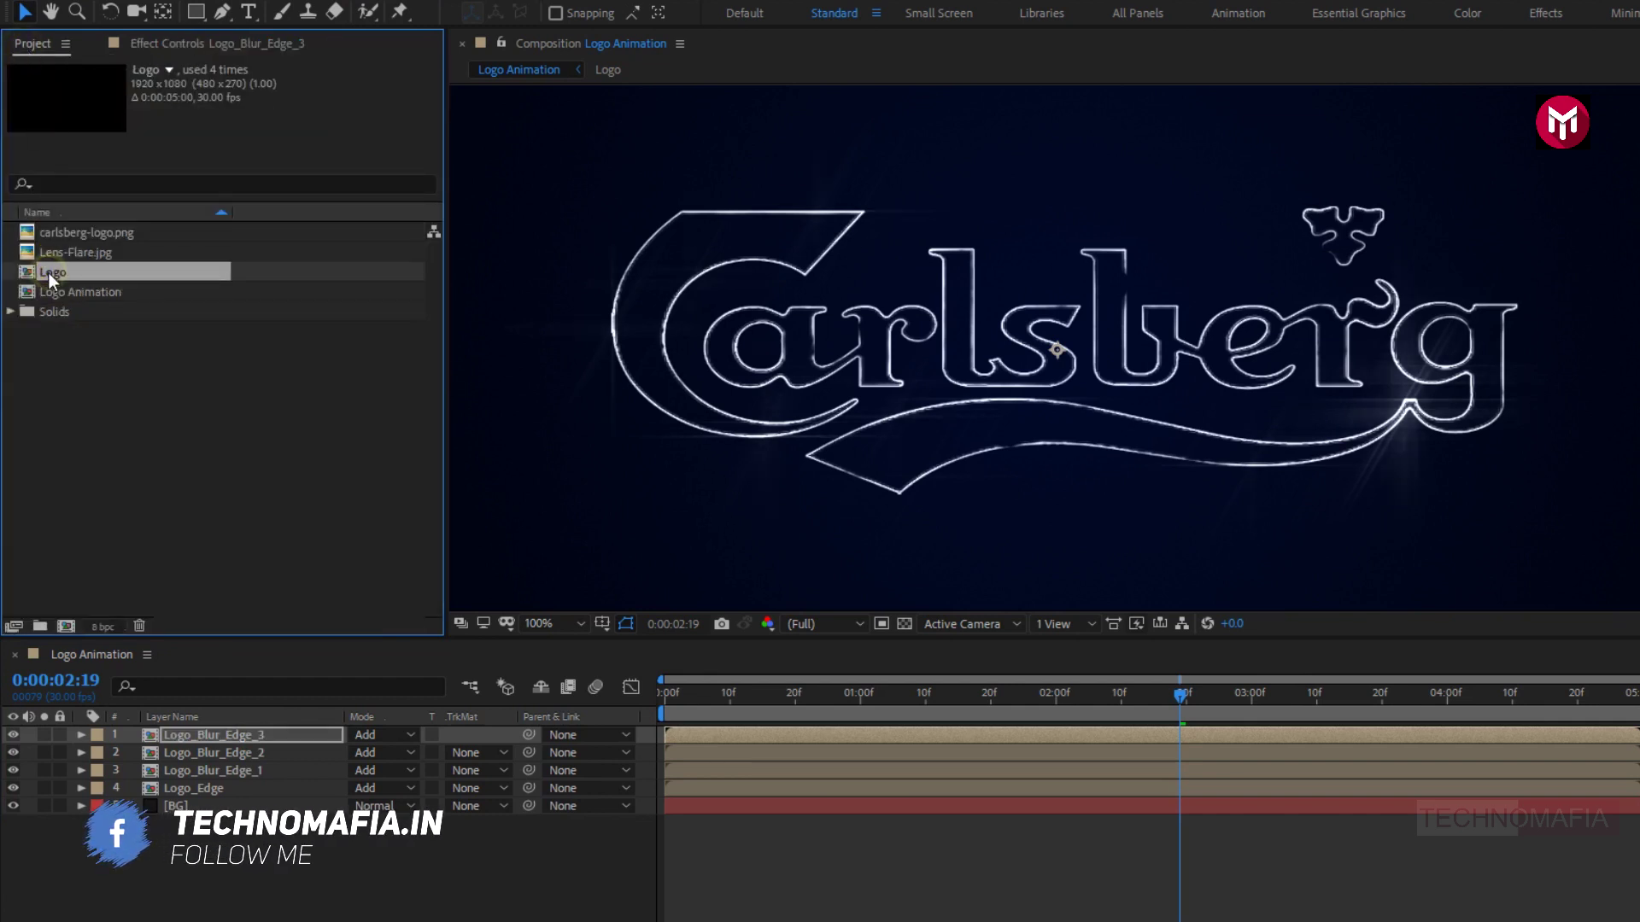
{"action": "left_click_drag", "start_coordinate": [48, 274], "coordinate": [223, 729]}
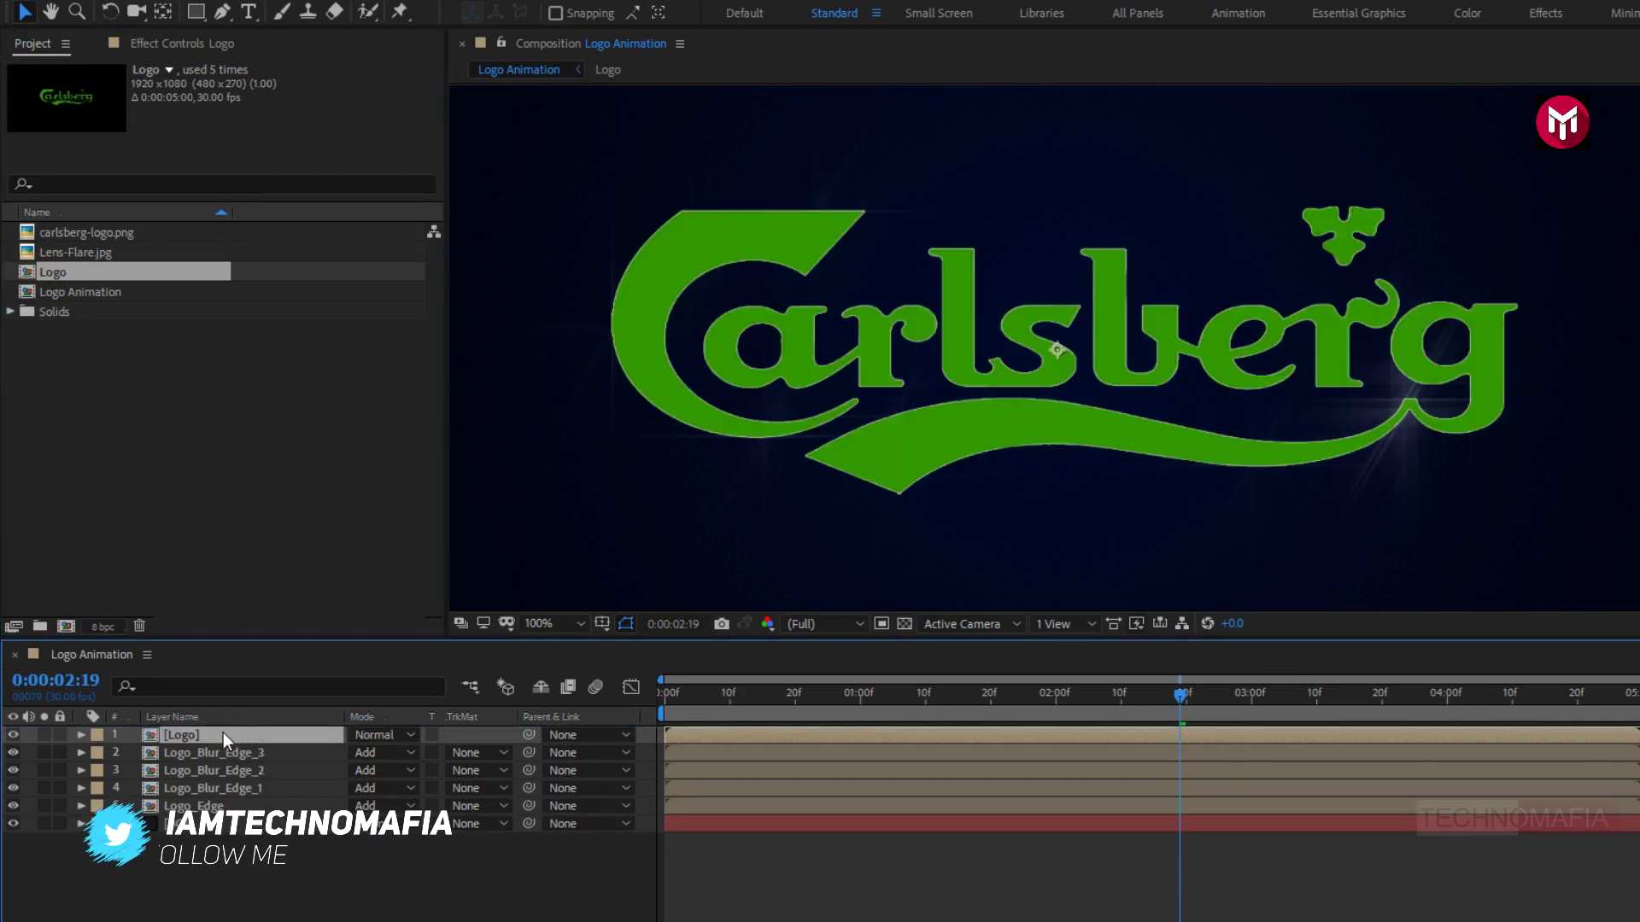
{"action": "key", "text": "Return"}
{"action": "type", "text": "Logo_Pa"}
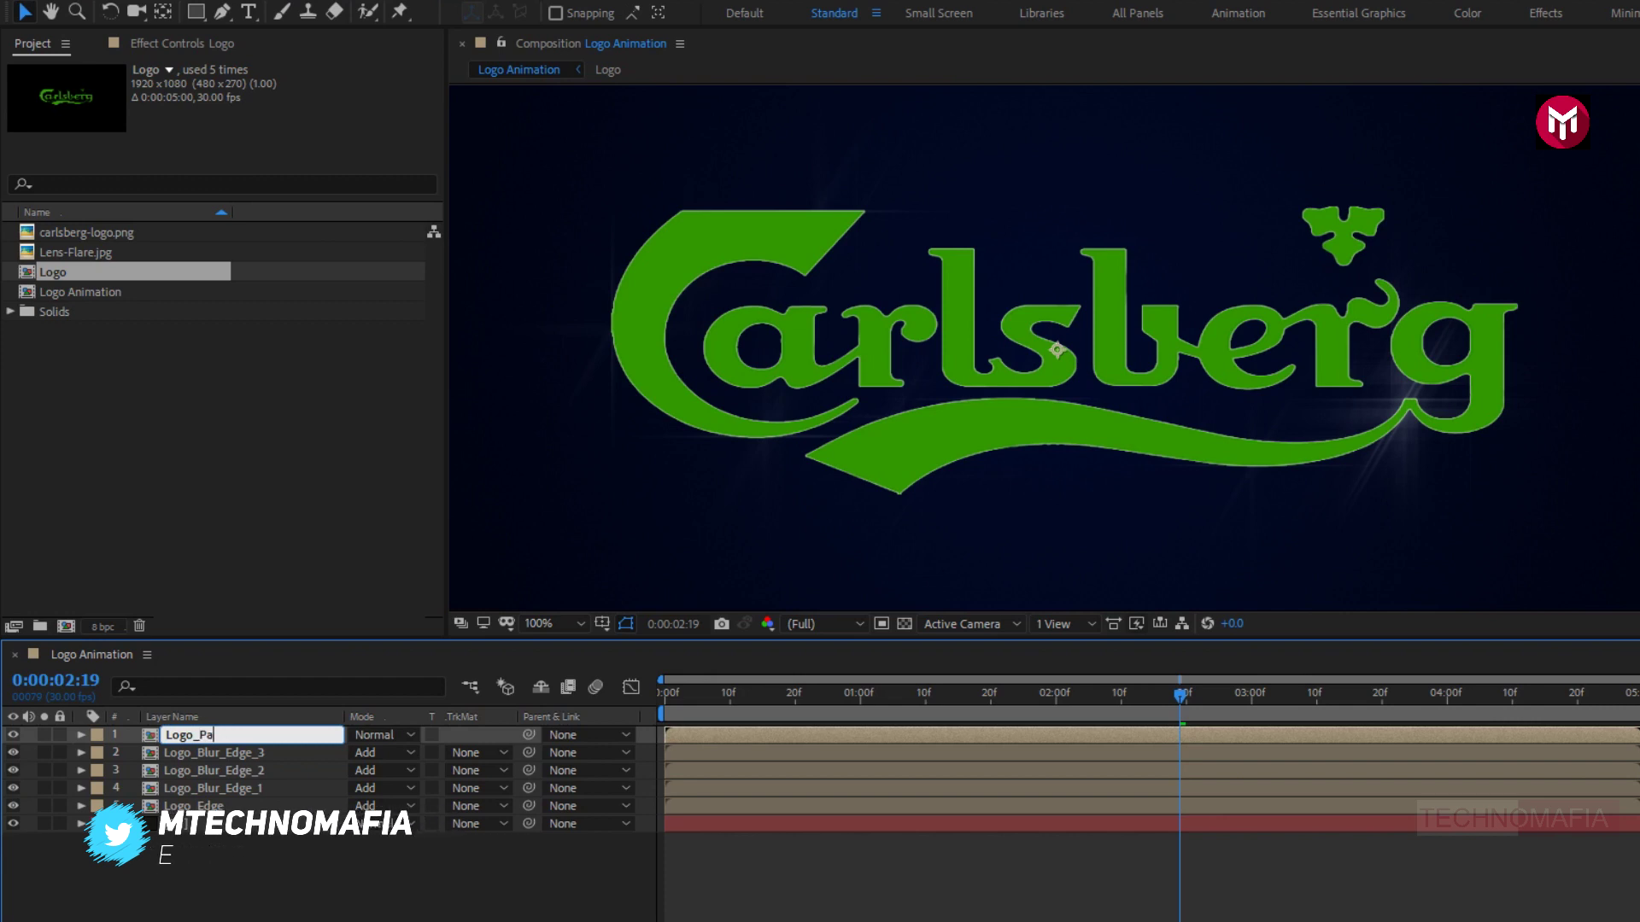
{"action": "type", "text": "rticle"}
{"action": "key", "text": "Return"}
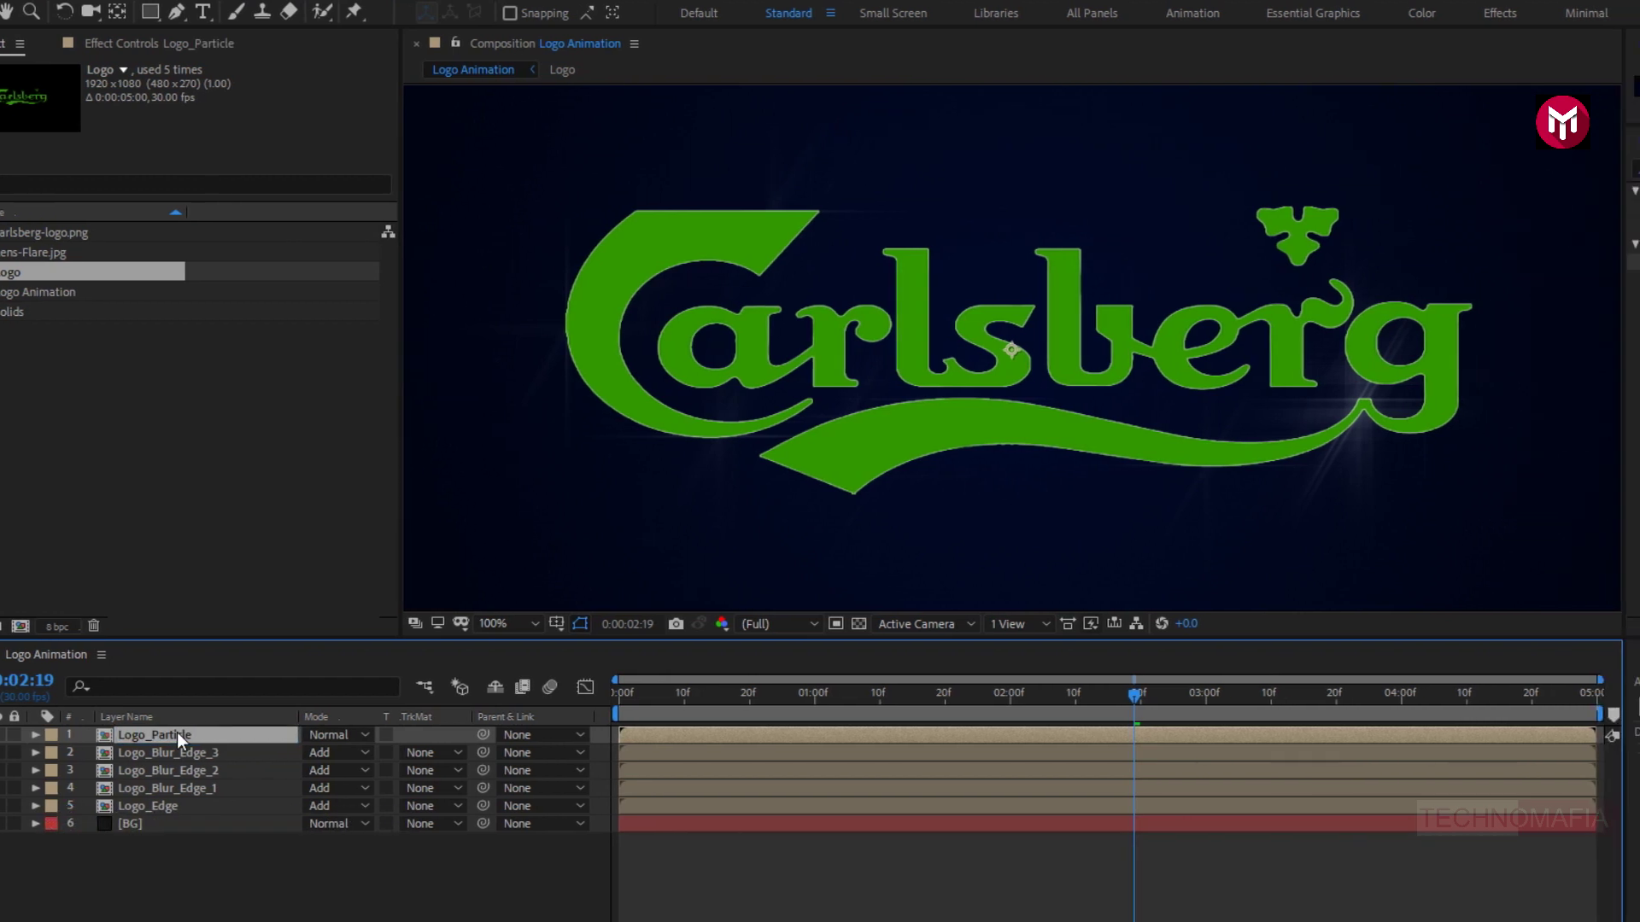
Apply Fractal Noise to Logo_Particle and set its Contrast to 880.
{"action": "double_click", "coordinate": [1401, 169]}
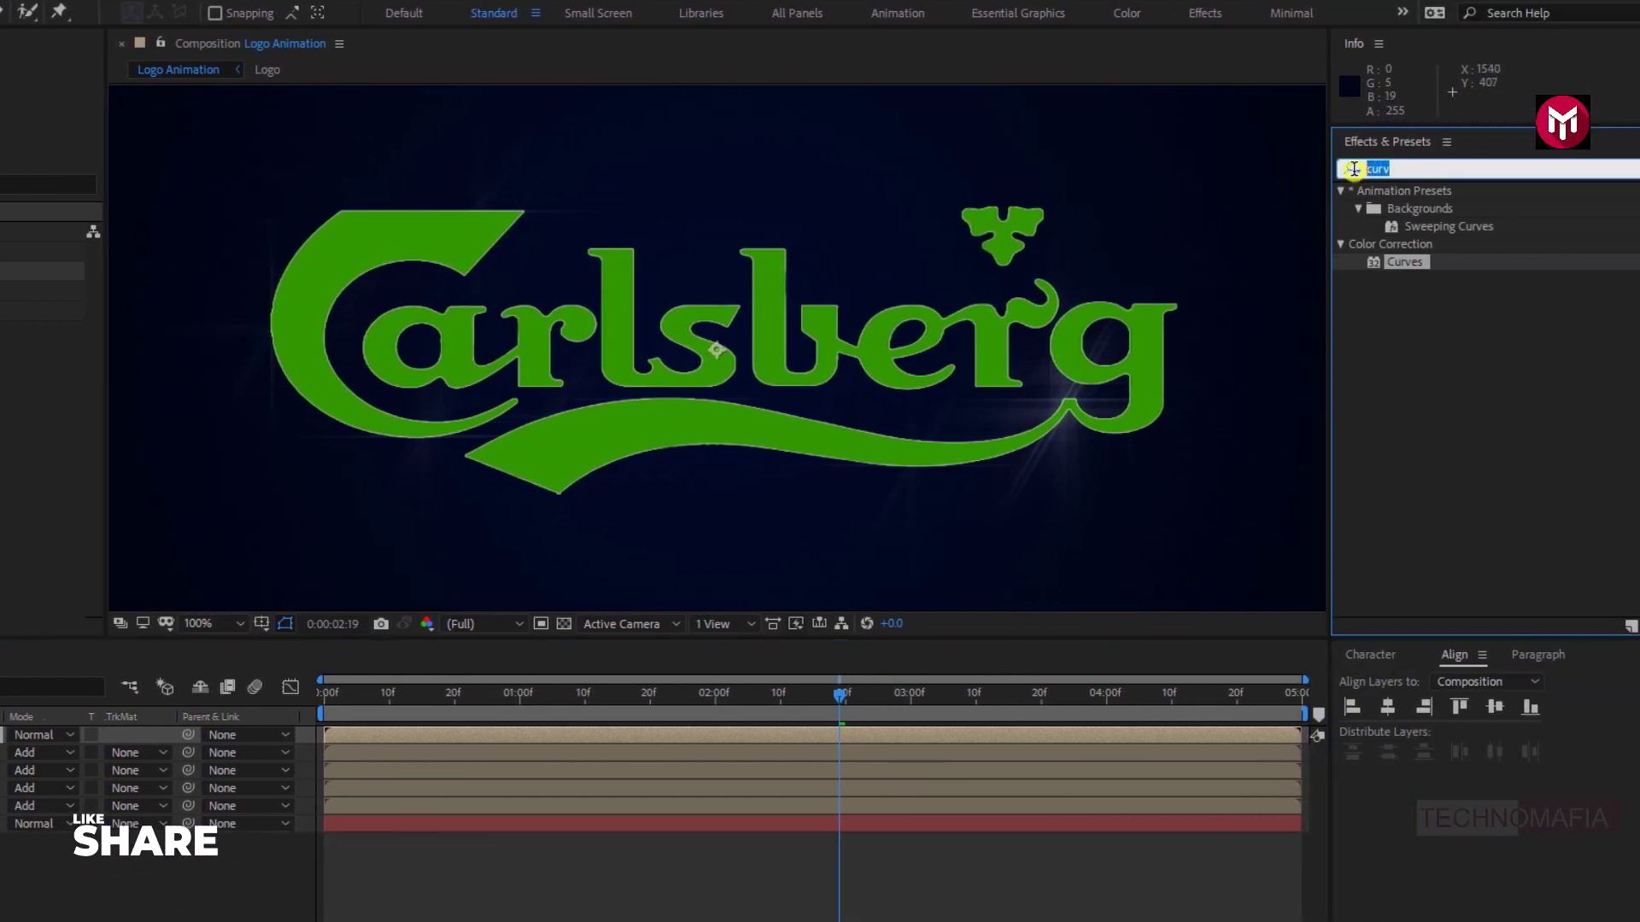
{"action": "type", "text": "fract"}
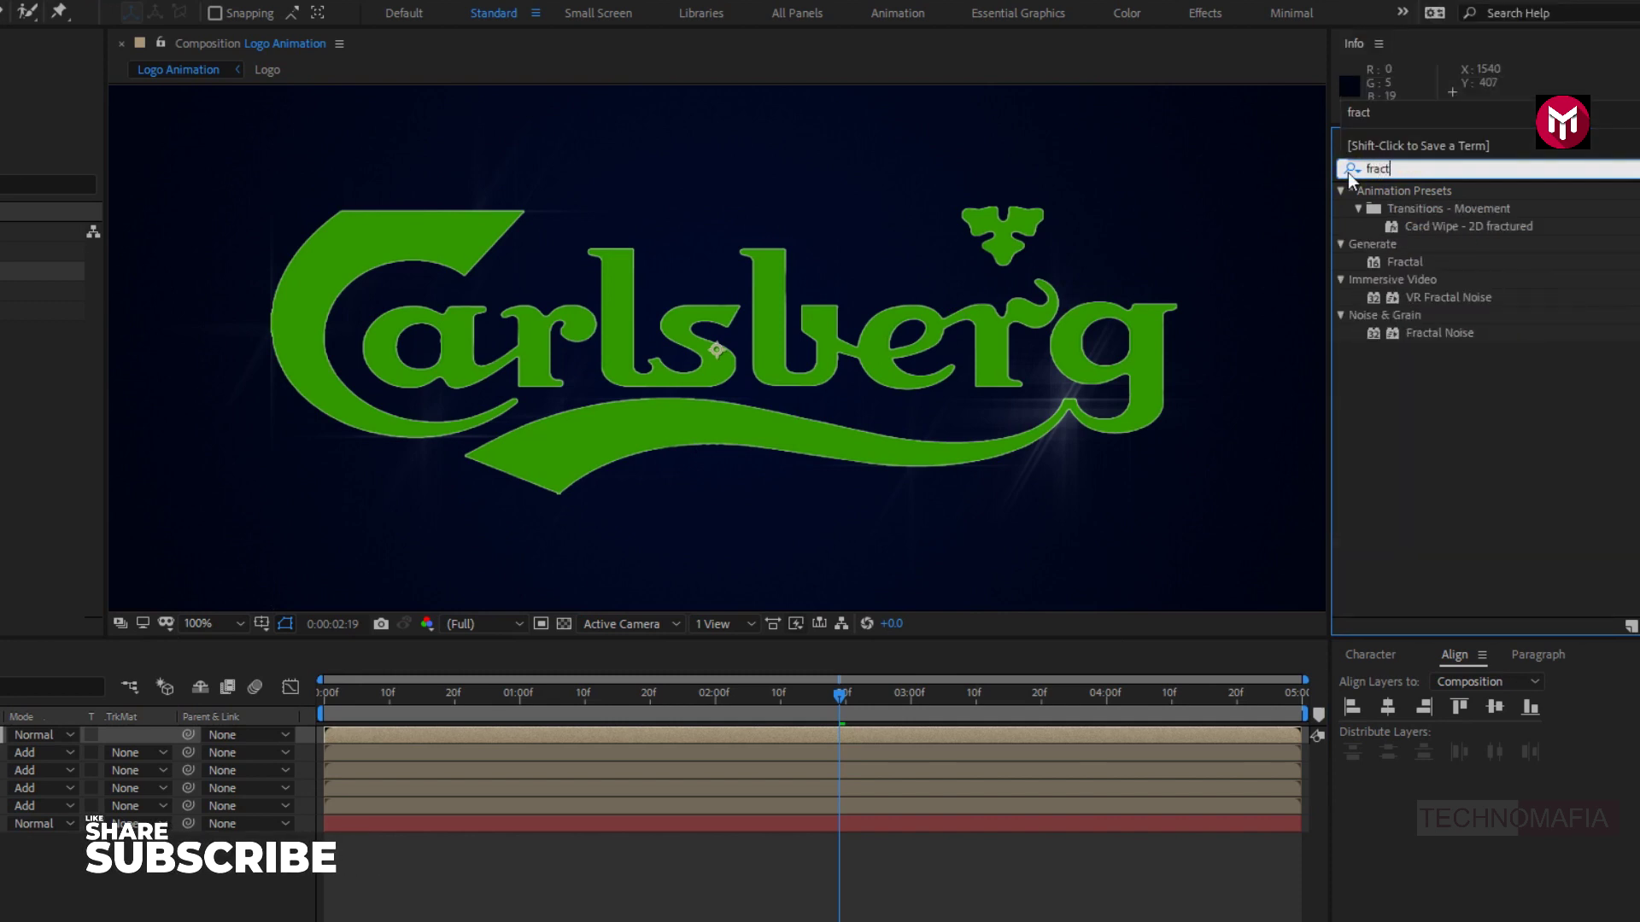
{"action": "double_click", "coordinate": [1429, 333]}
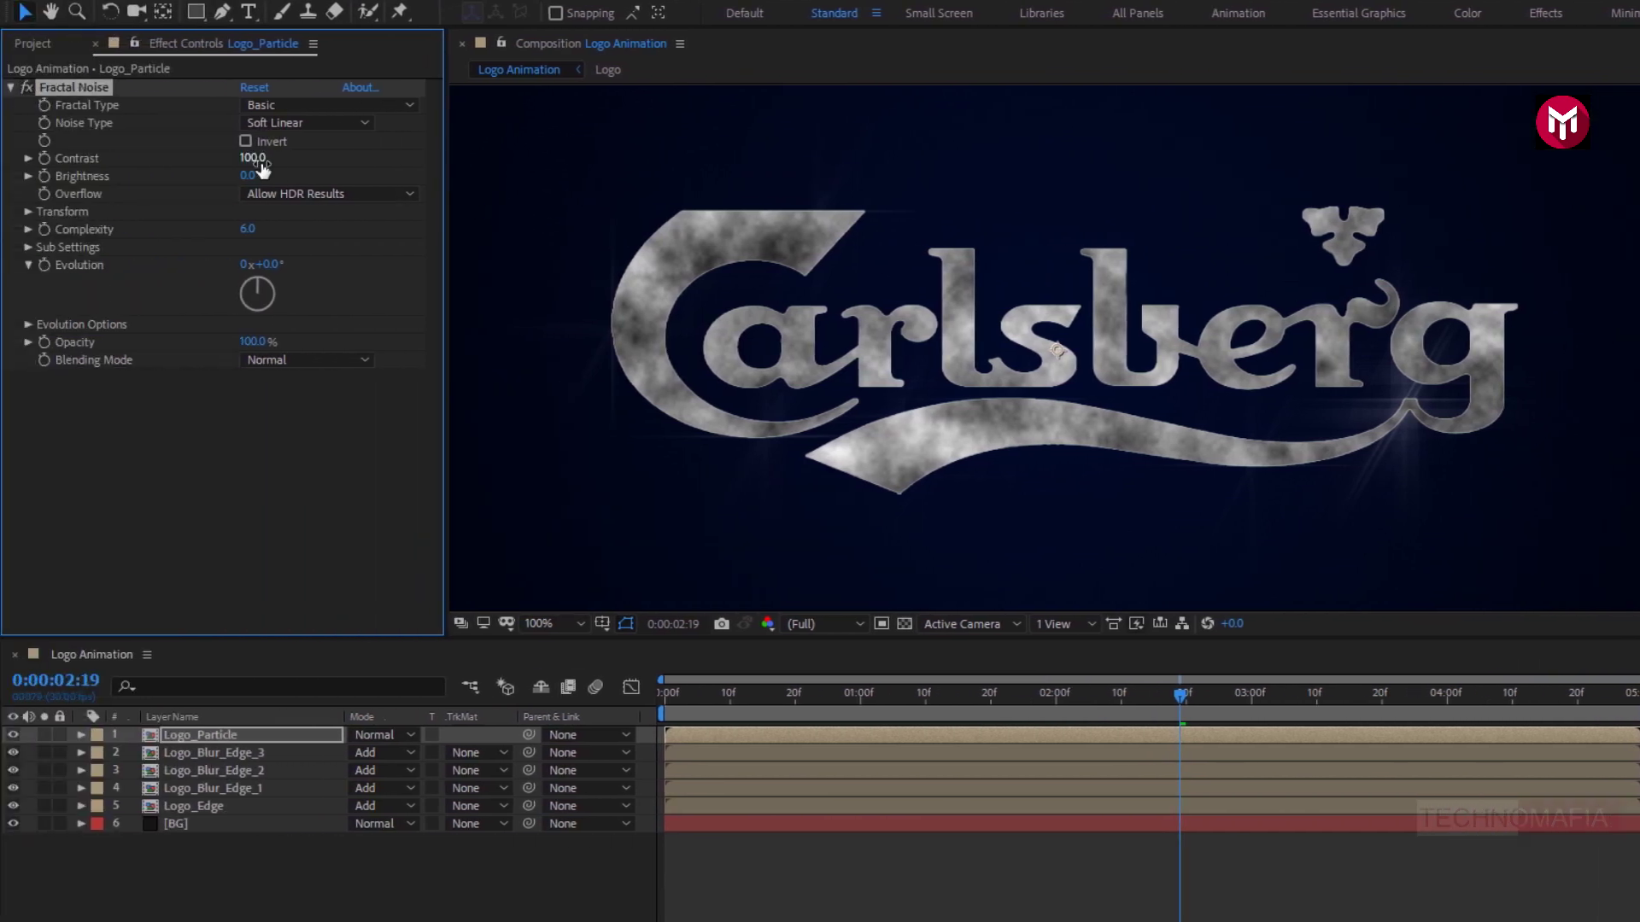
{"action": "left_click", "coordinate": [256, 159]}
{"action": "type", "text": "880"}
{"action": "key", "text": "Return"}
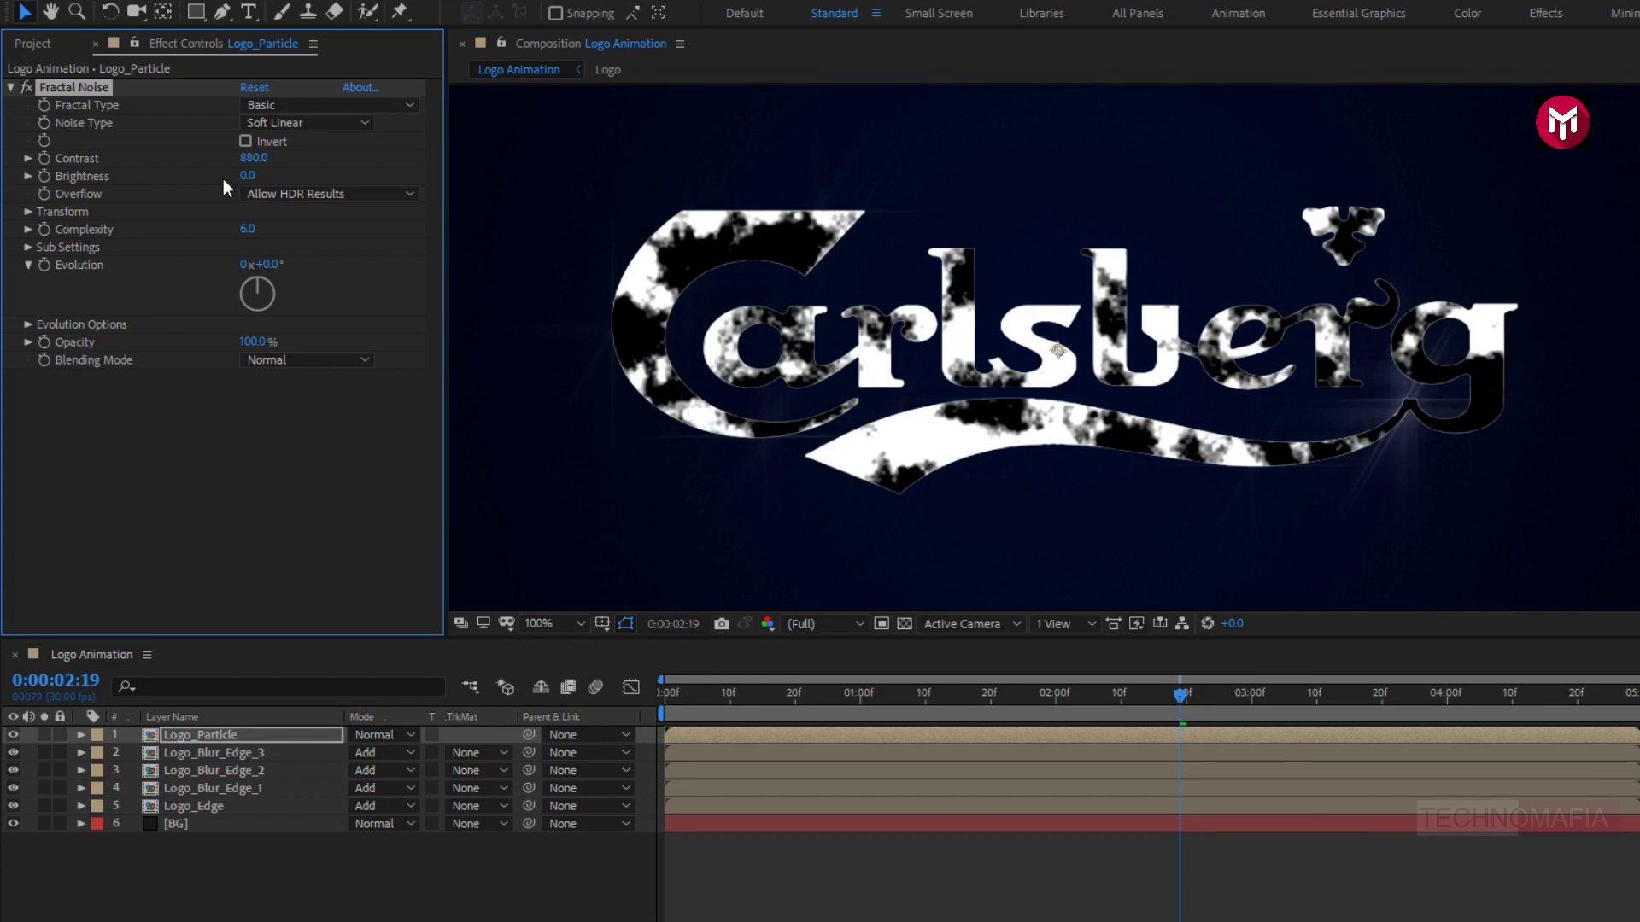
Keyframe Fractal Noise Brightness at -320 at 0 seconds and 600 at 3 seconds.
{"action": "left_click", "coordinate": [662, 693]}
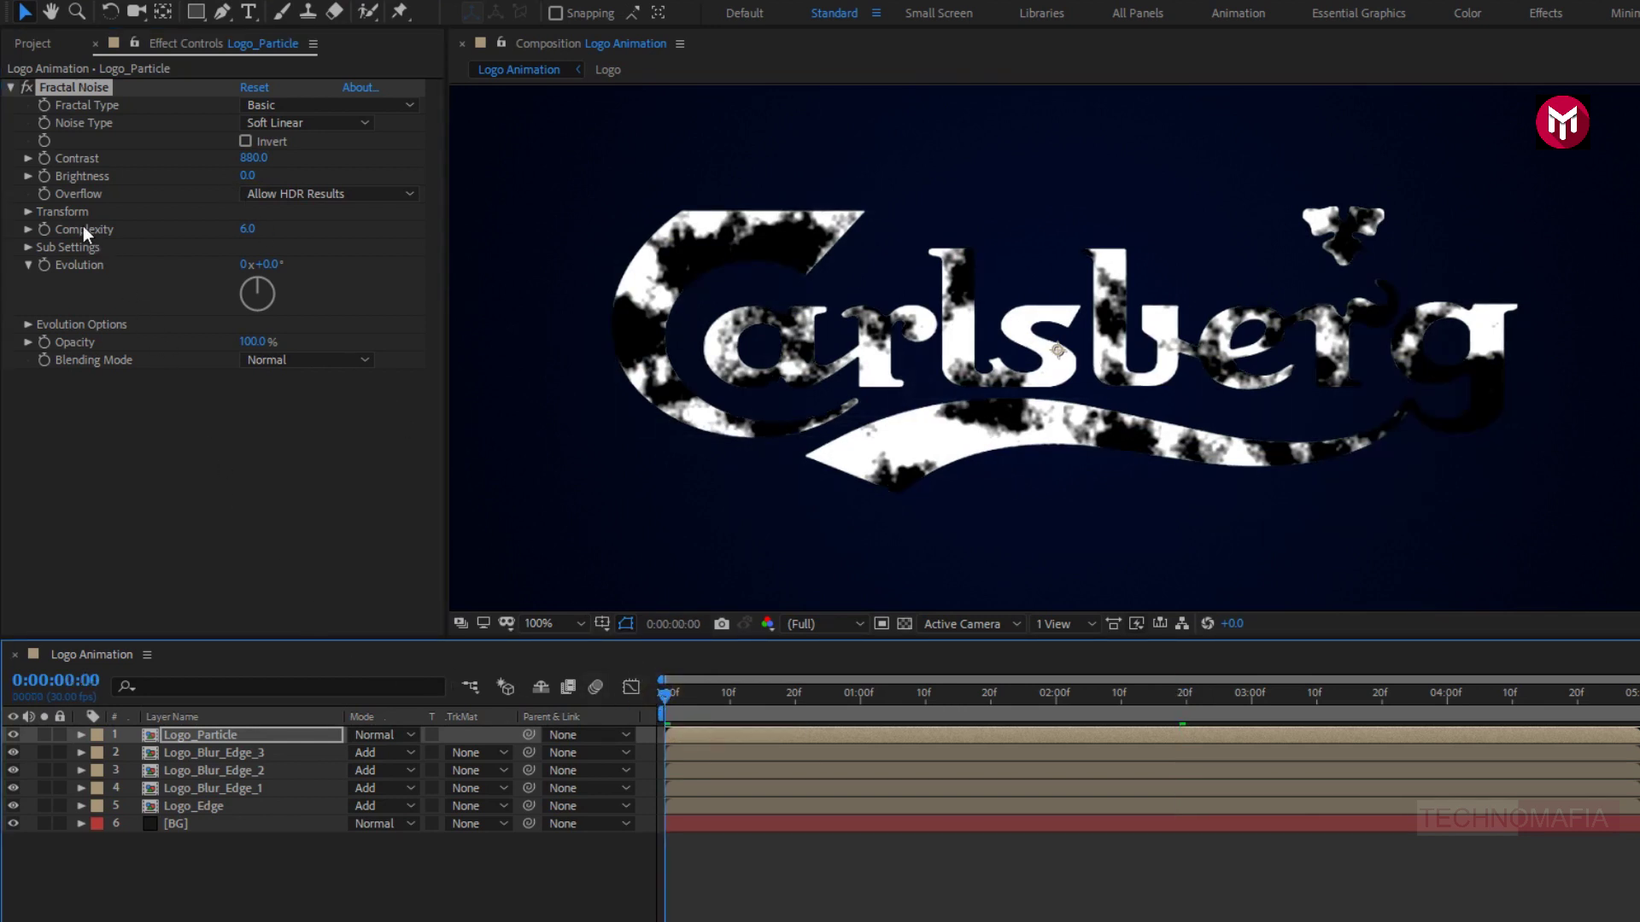
{"action": "left_click", "coordinate": [43, 176]}
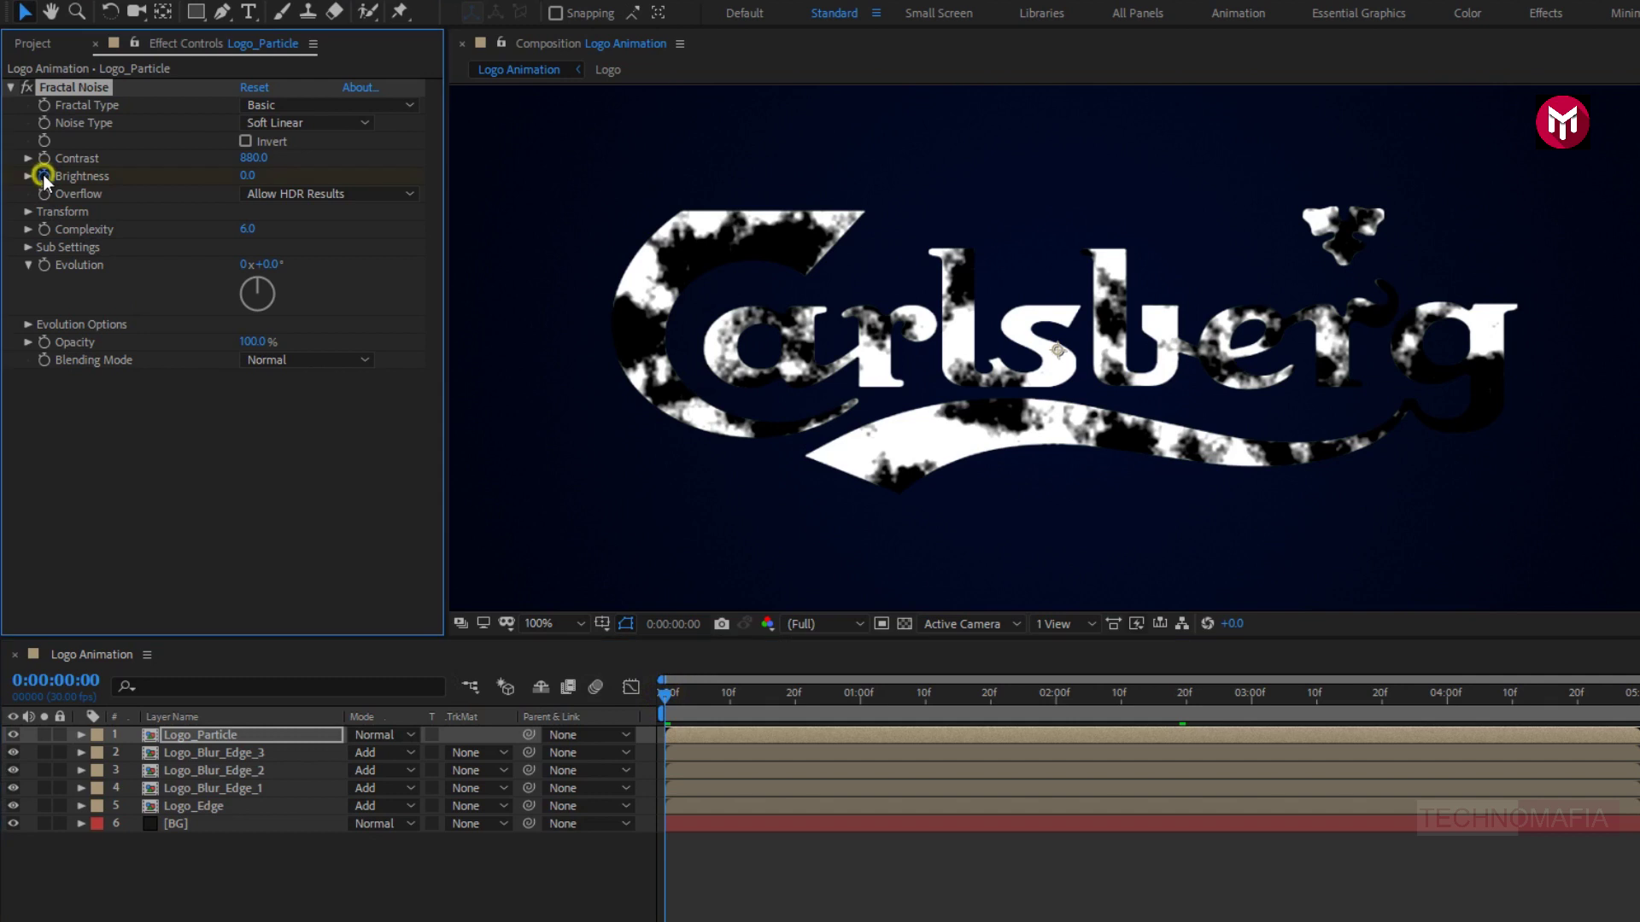
{"action": "left_click", "coordinate": [247, 175]}
{"action": "type", "text": "-320"}
{"action": "key", "text": "Return"}
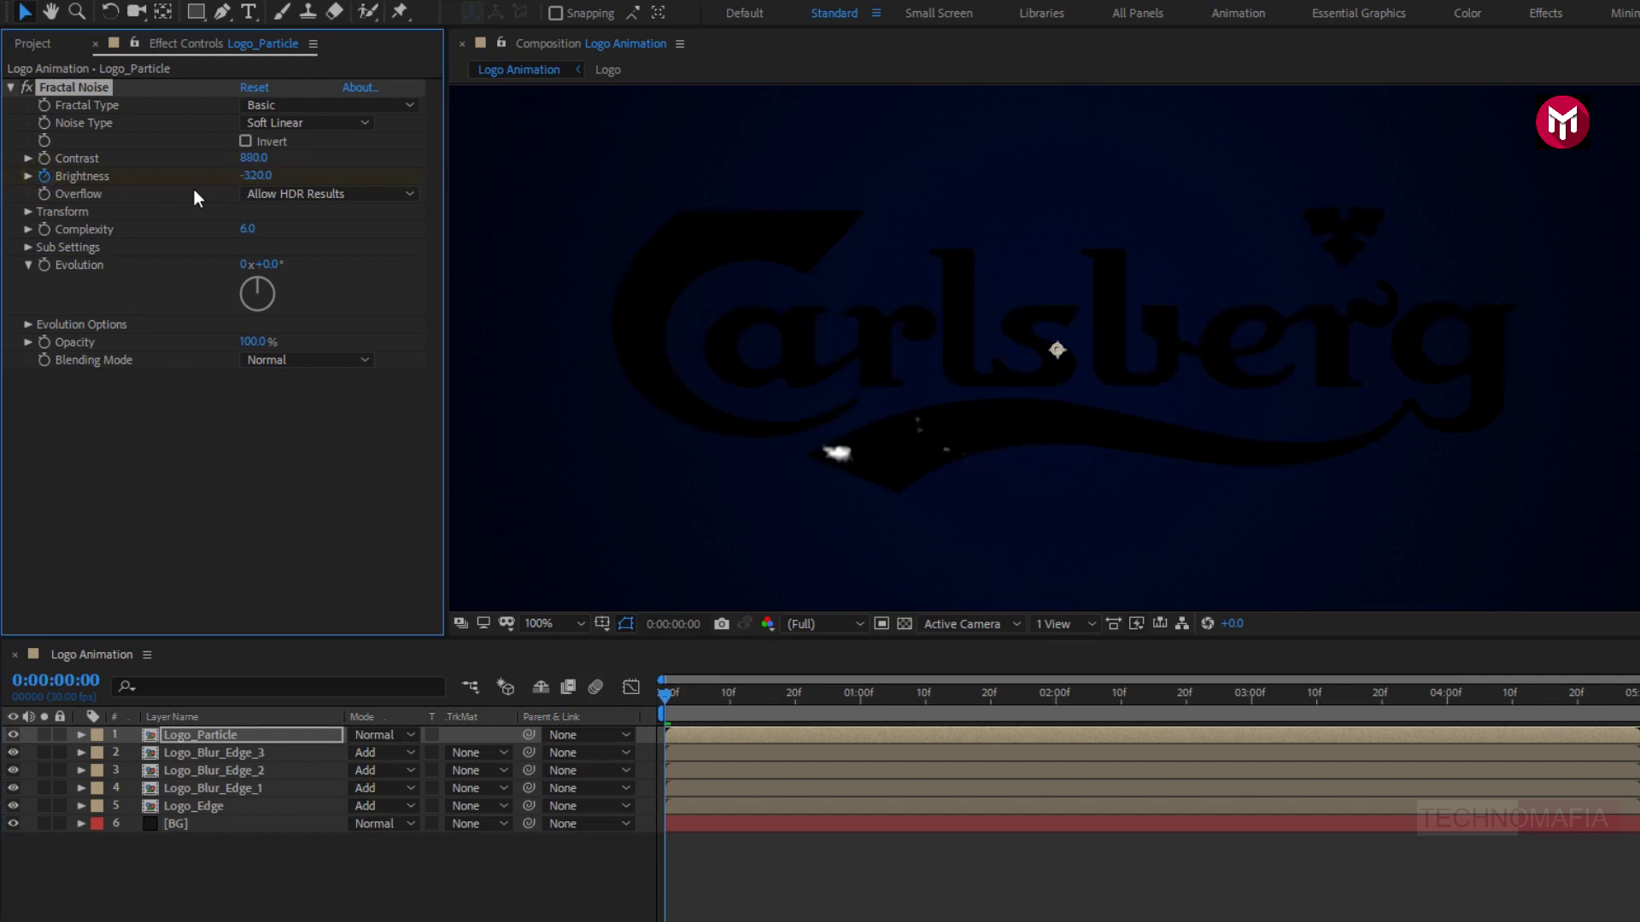
{"action": "left_click", "coordinate": [1251, 696]}
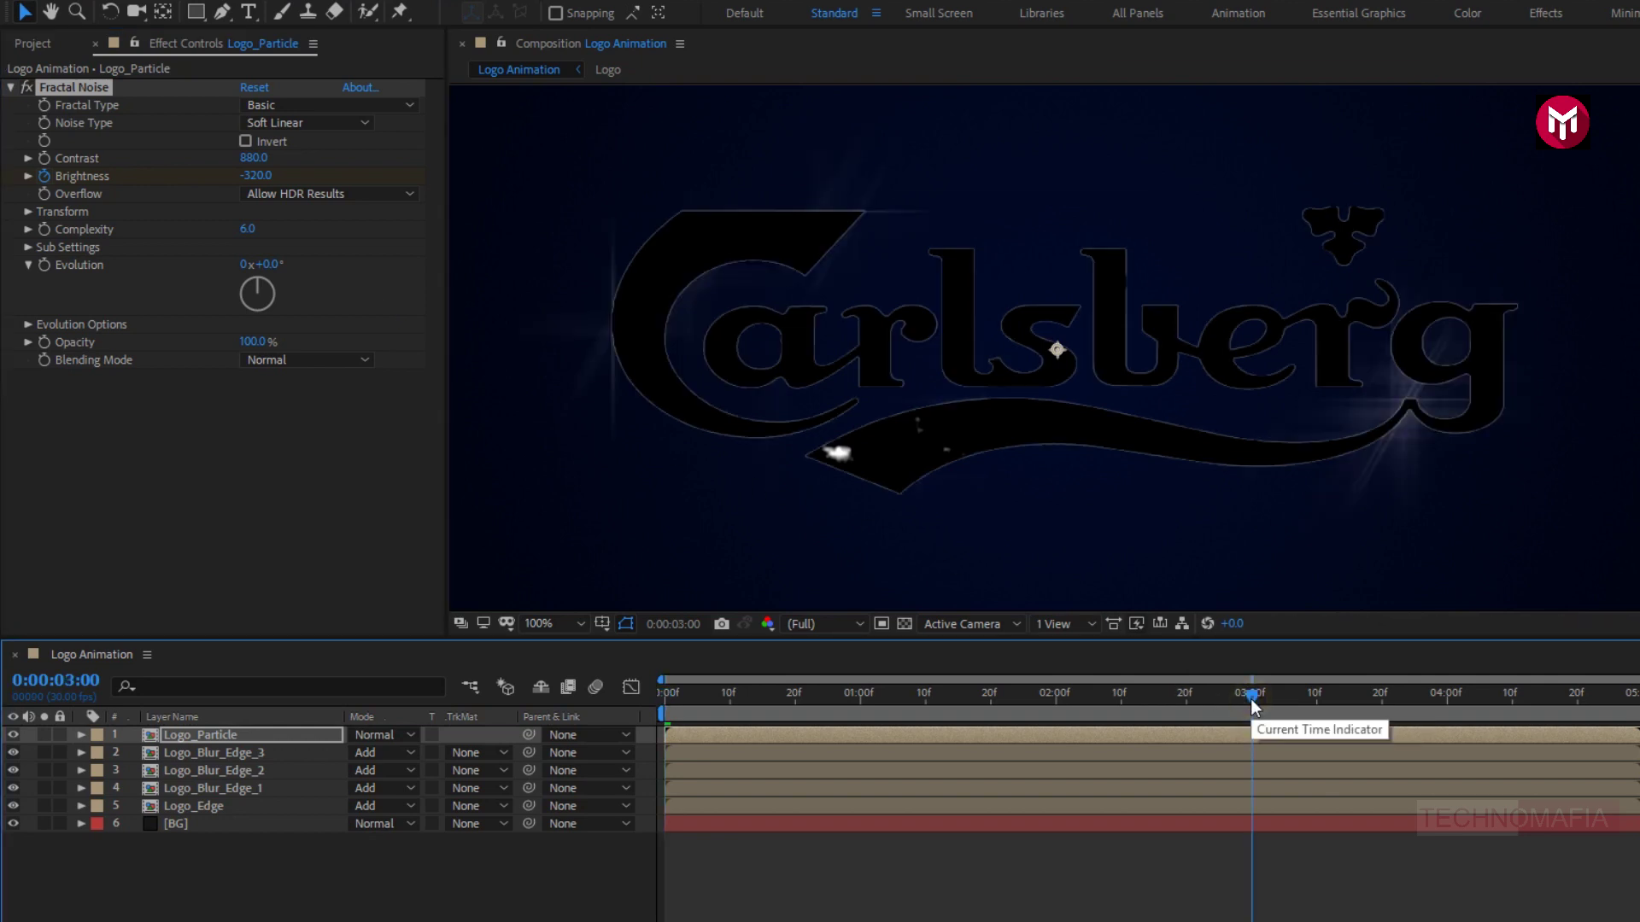
{"action": "left_click", "coordinate": [264, 171]}
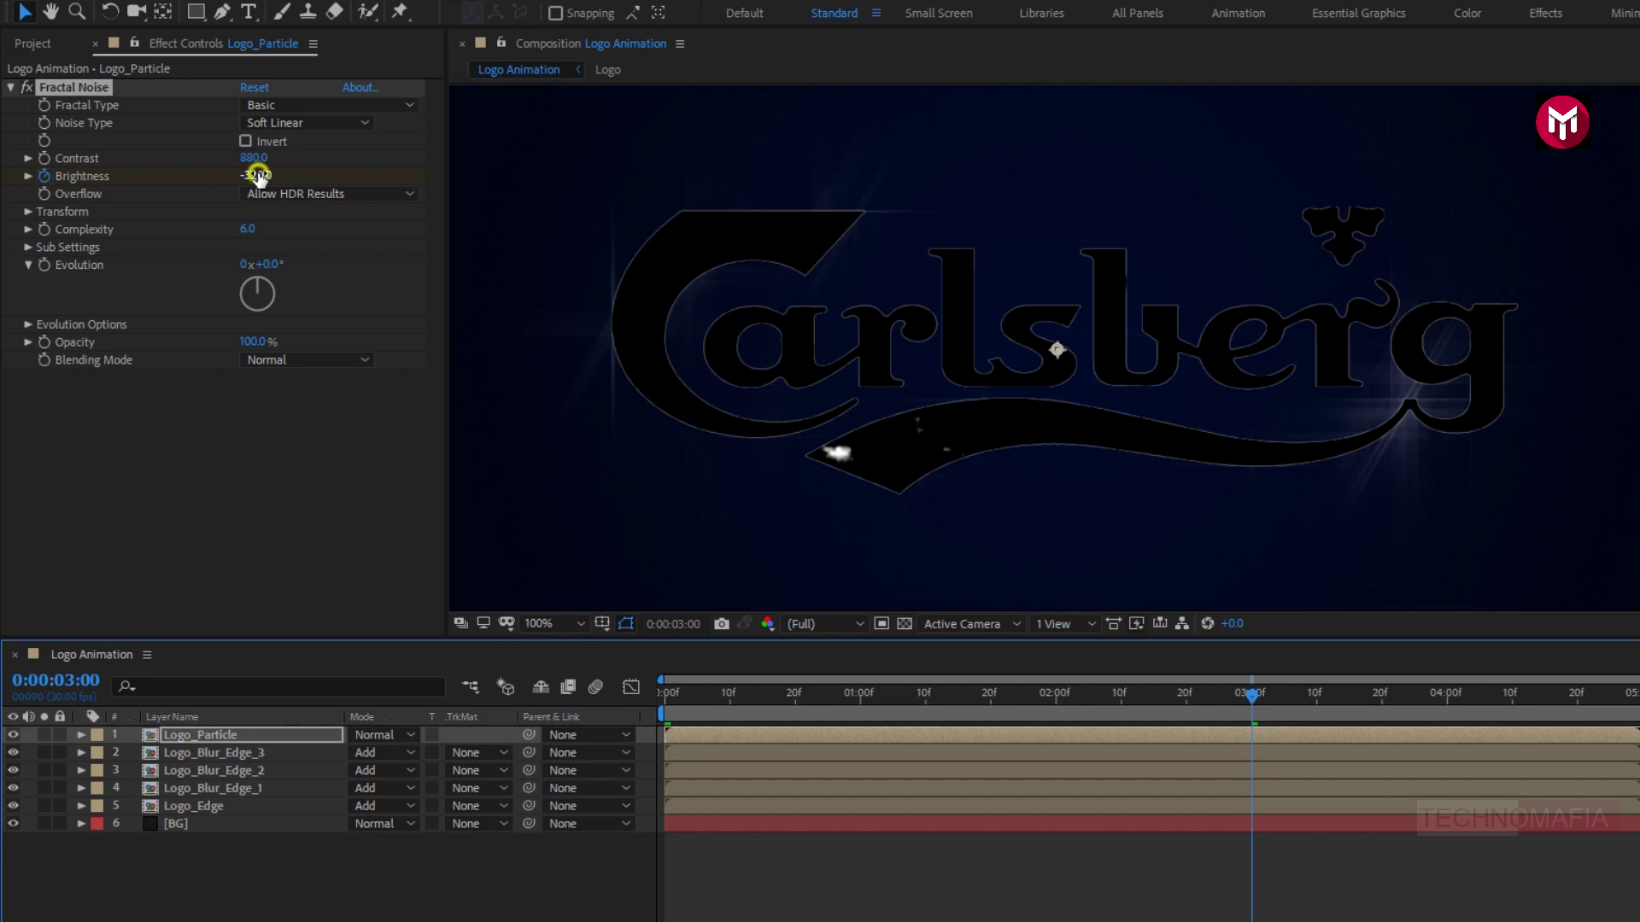
{"action": "type", "text": "600"}
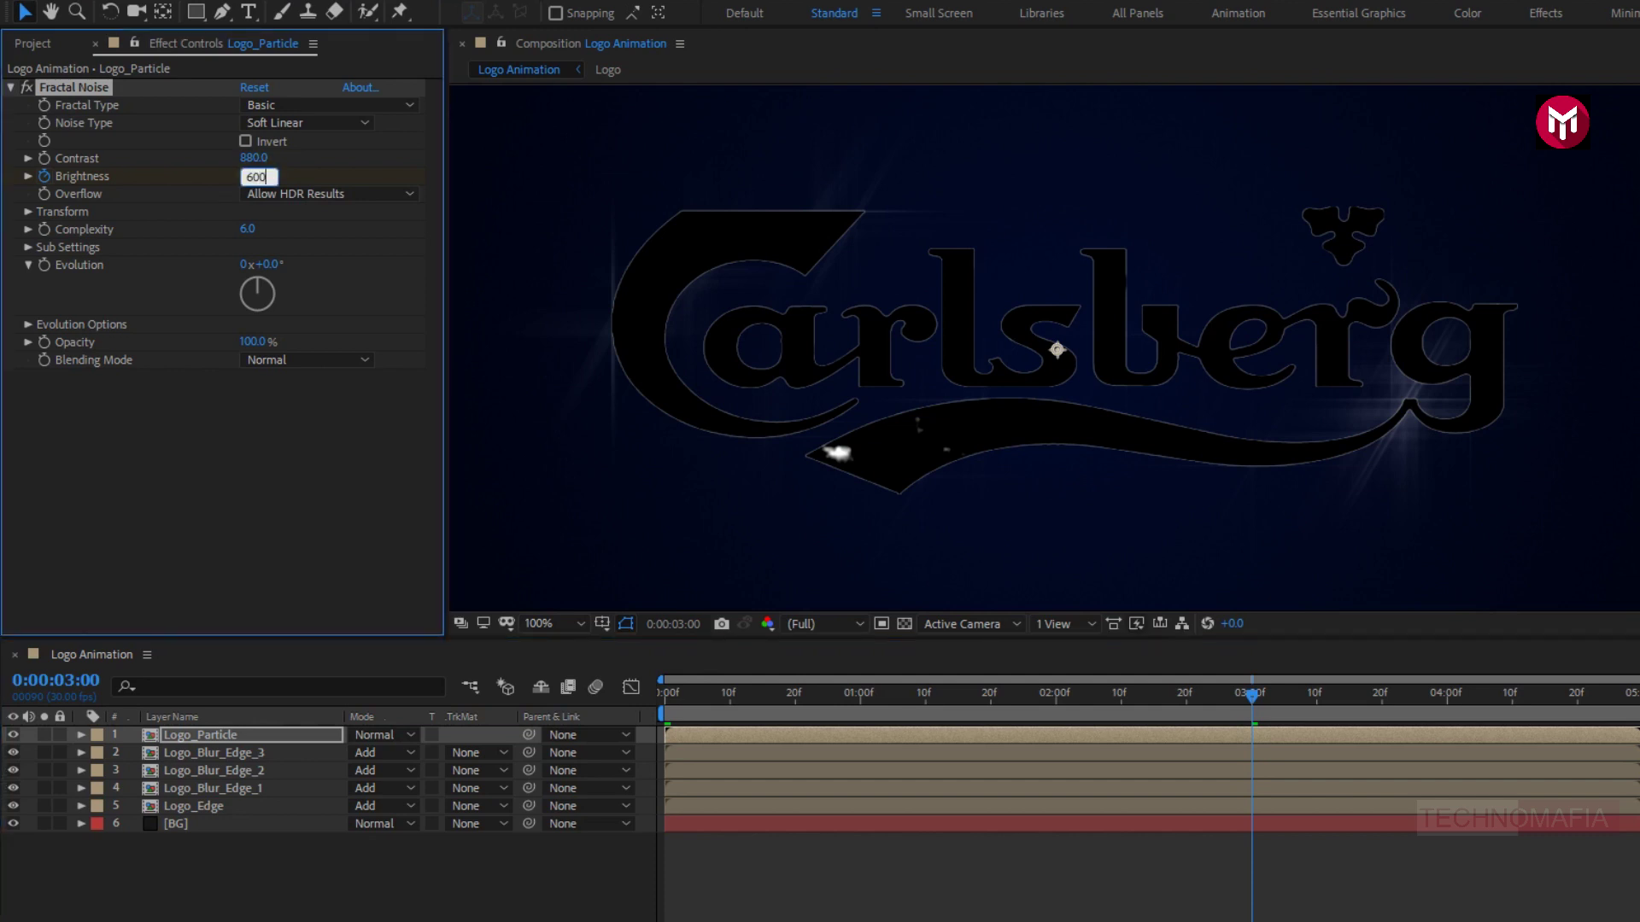
{"action": "key", "text": "Return"}
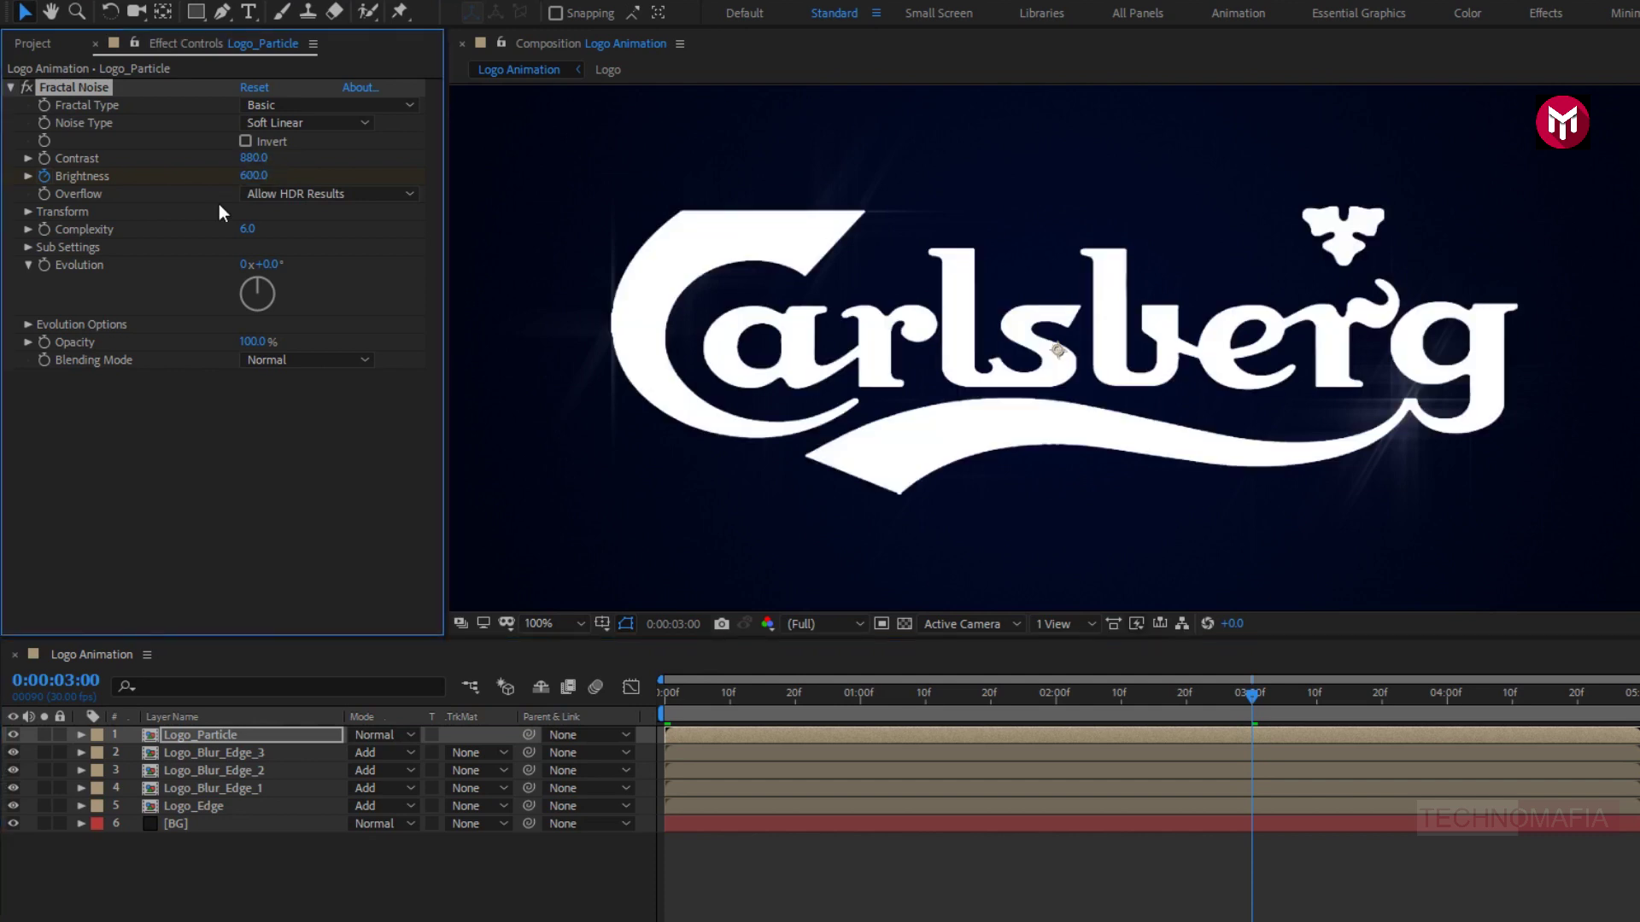
{"action": "left_click", "coordinate": [663, 695]}
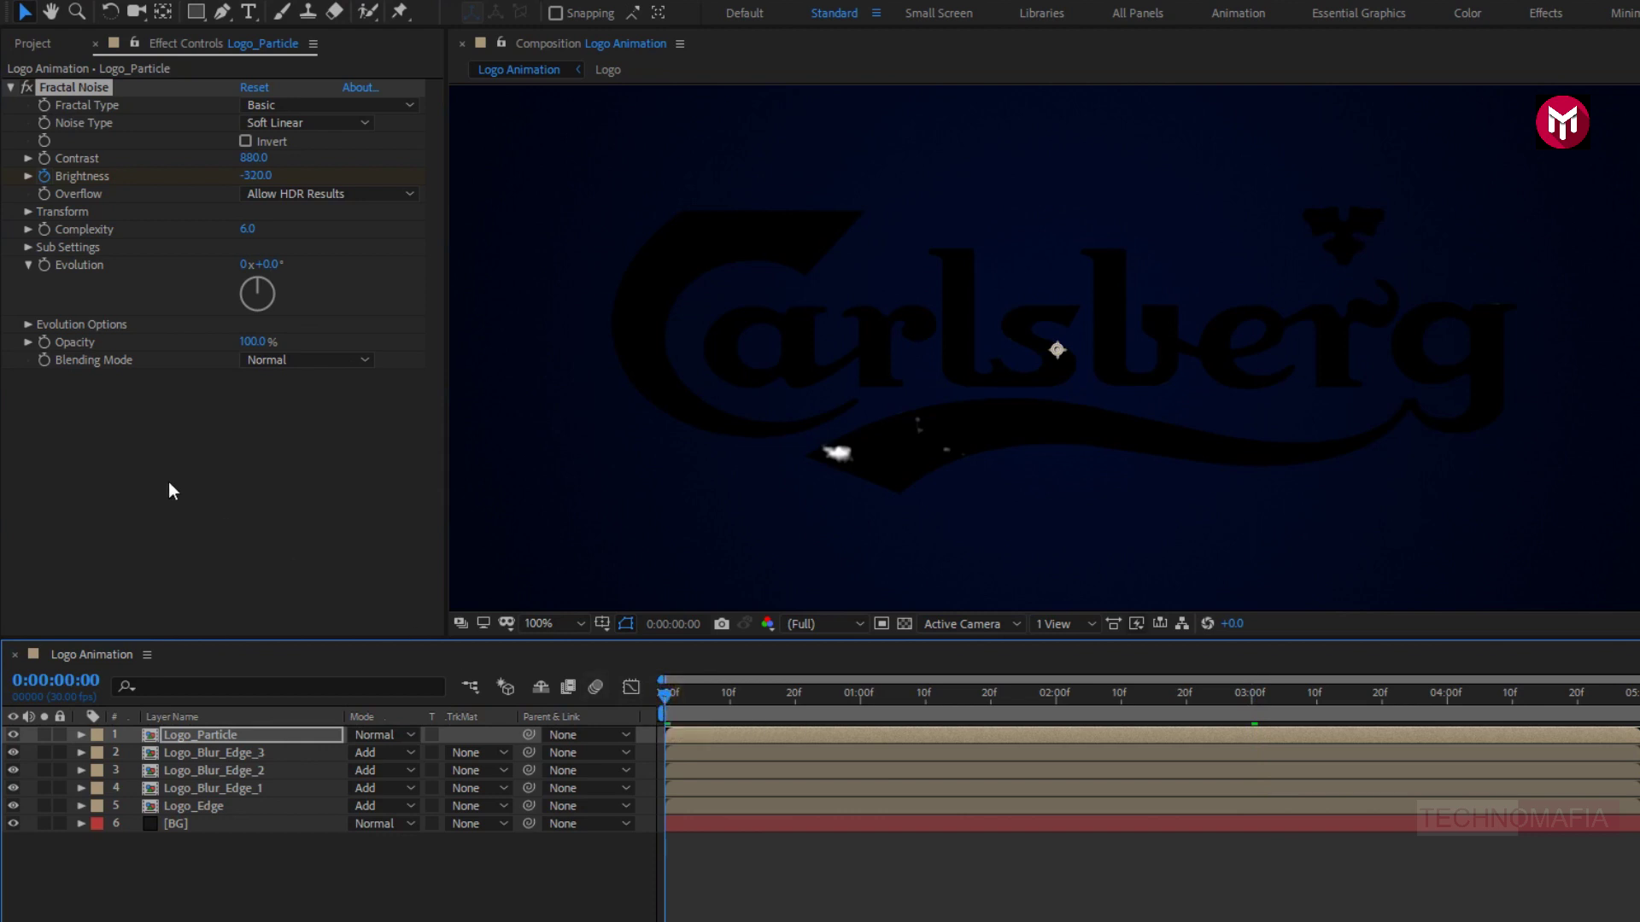
Keyframe Evolution from 0 to 1x+50° at the last frame and set Blending Mode to Multiply.
{"action": "left_click", "coordinate": [43, 266]}
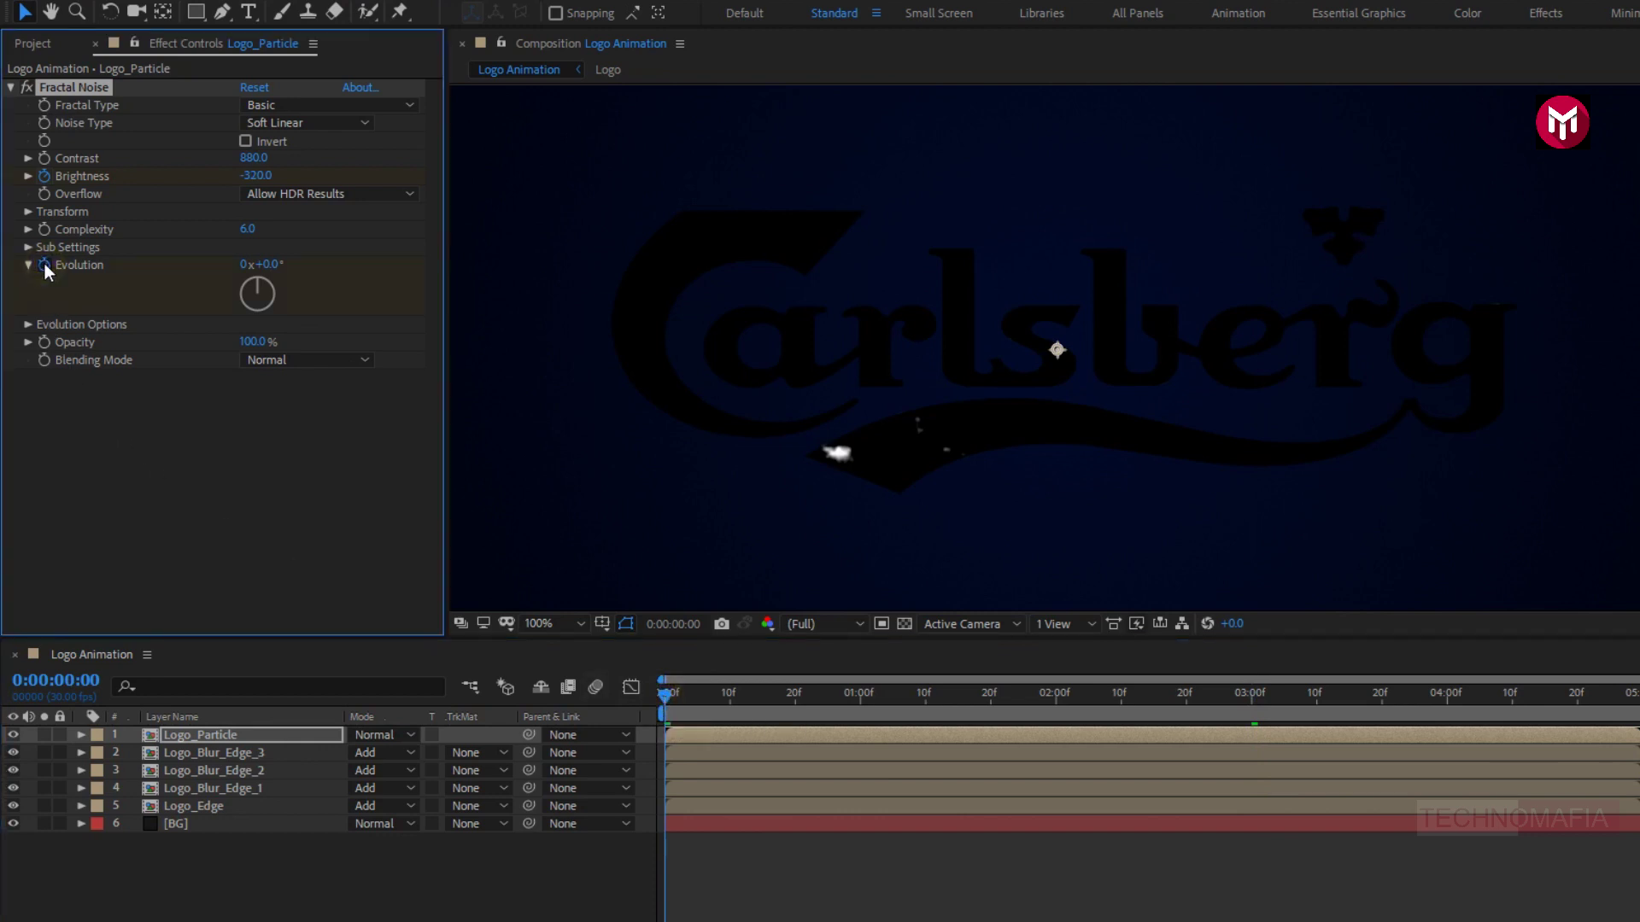
{"action": "left_click", "coordinate": [1631, 692]}
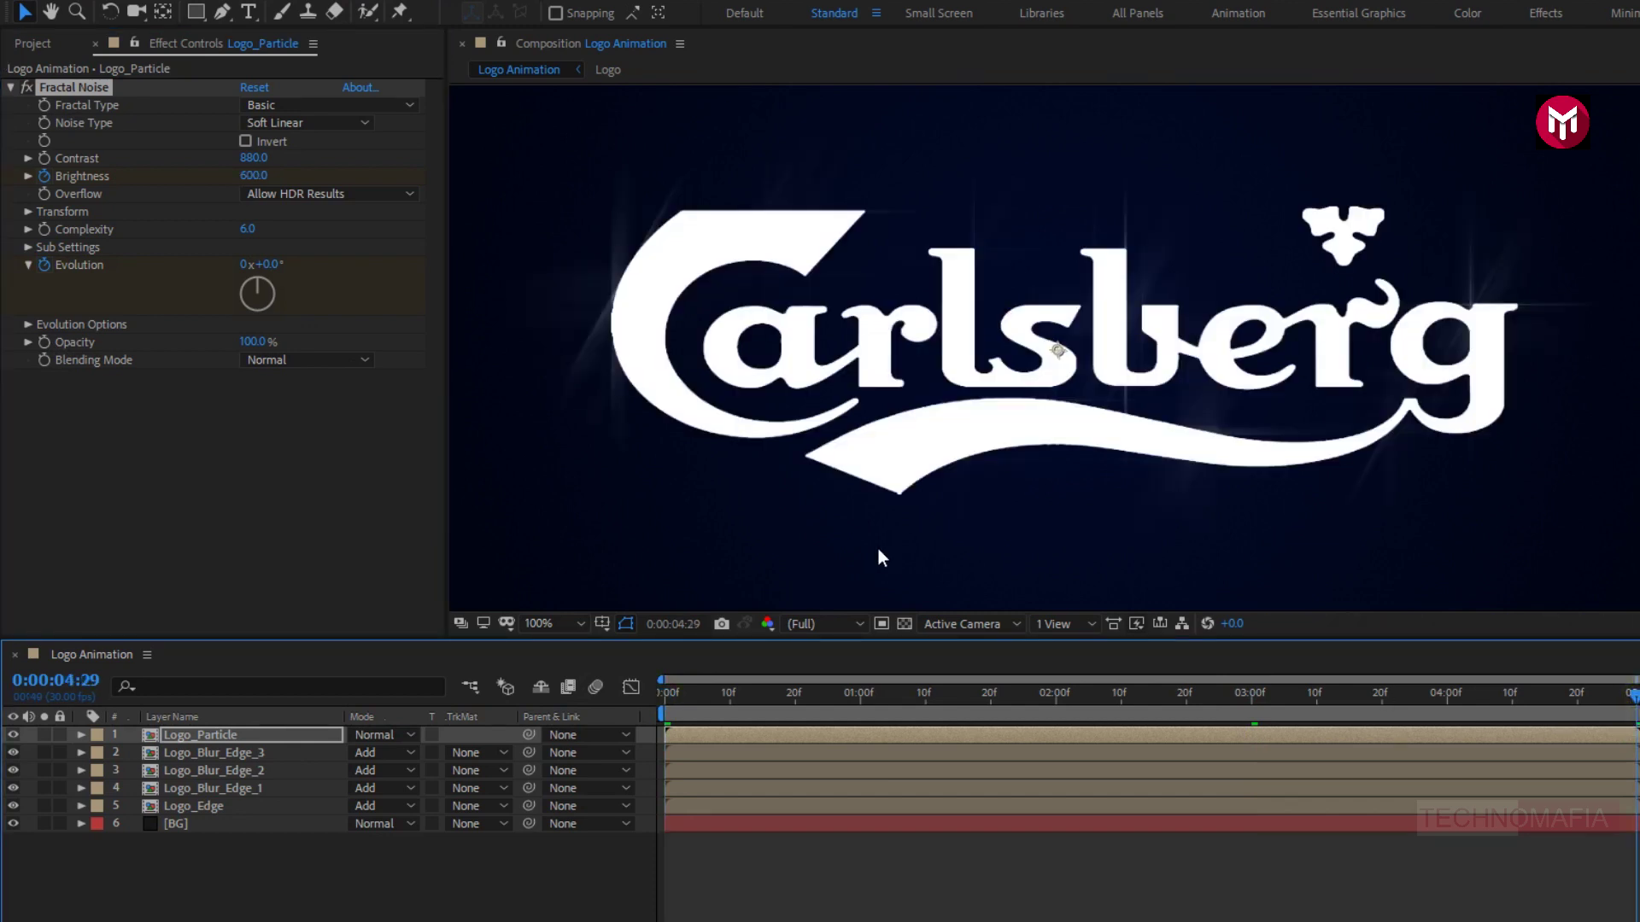
{"action": "left_click", "coordinate": [246, 265]}
{"action": "type", "text": "1"}
{"action": "key", "text": "Return"}
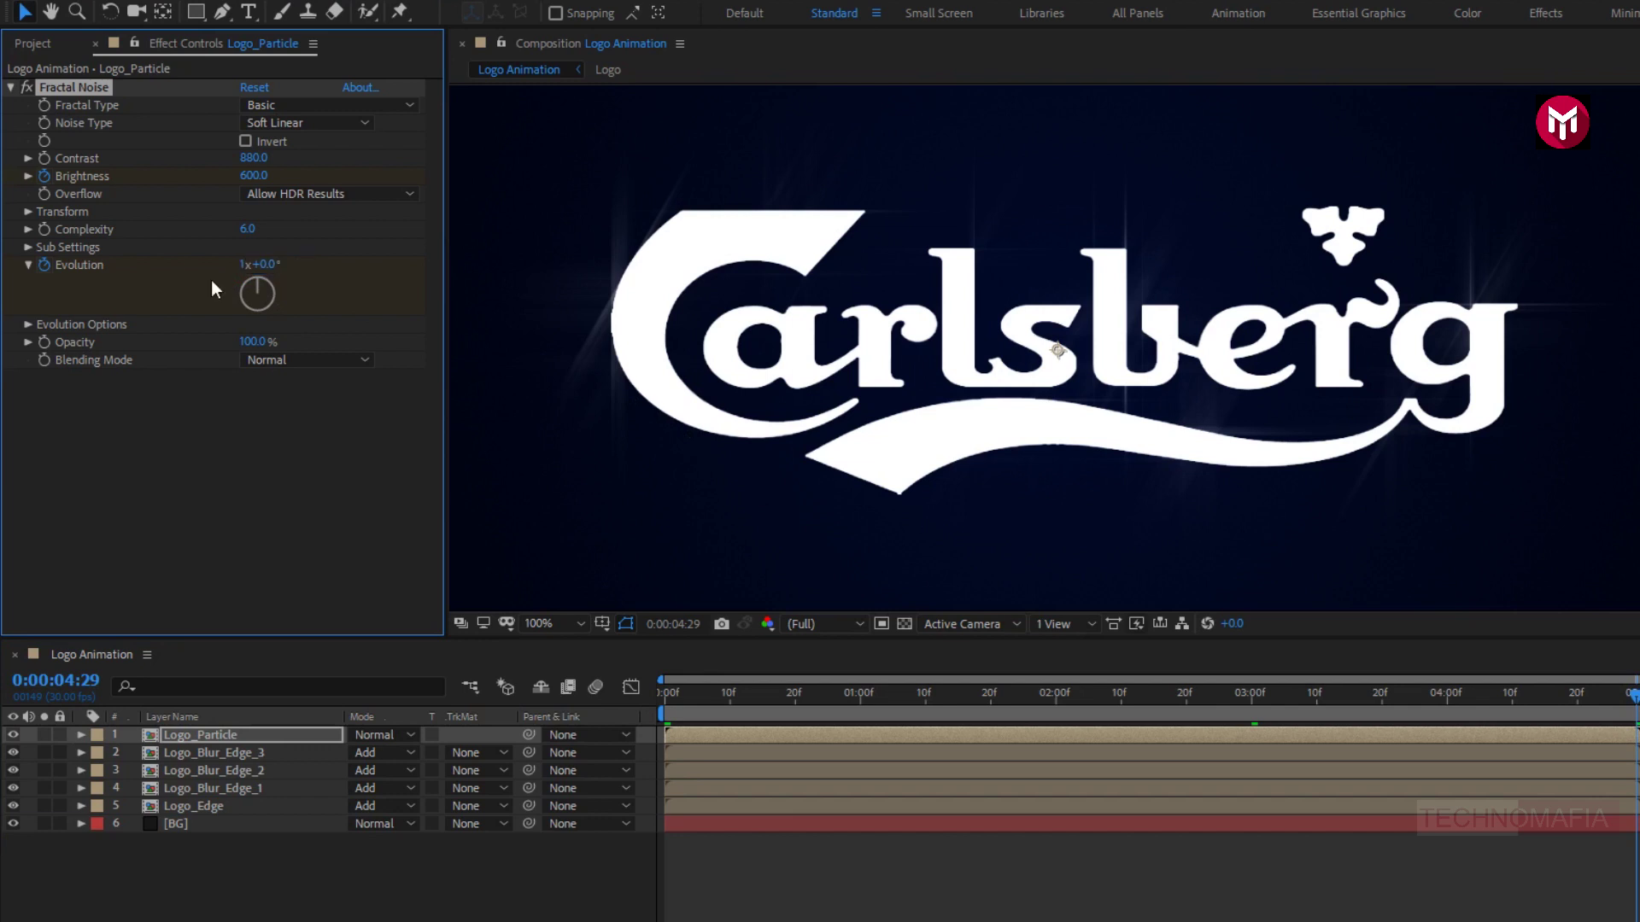
{"action": "left_click", "coordinate": [269, 262]}
{"action": "type", "text": "50"}
{"action": "key", "text": "Return"}
{"action": "left_click", "coordinate": [274, 358]}
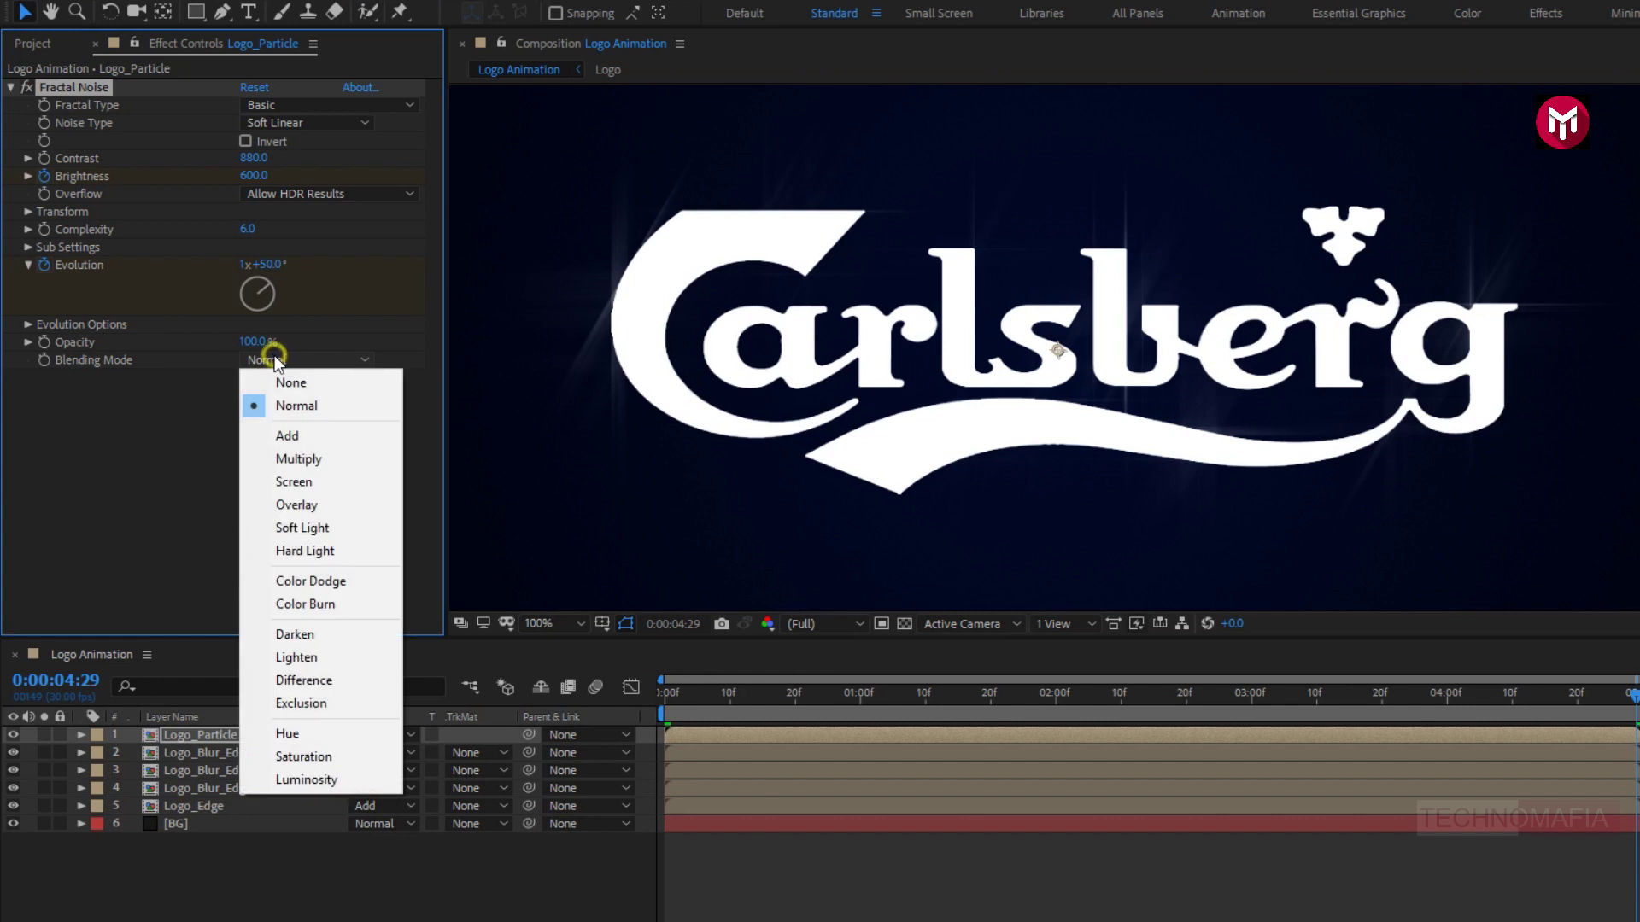
{"action": "left_click", "coordinate": [304, 454]}
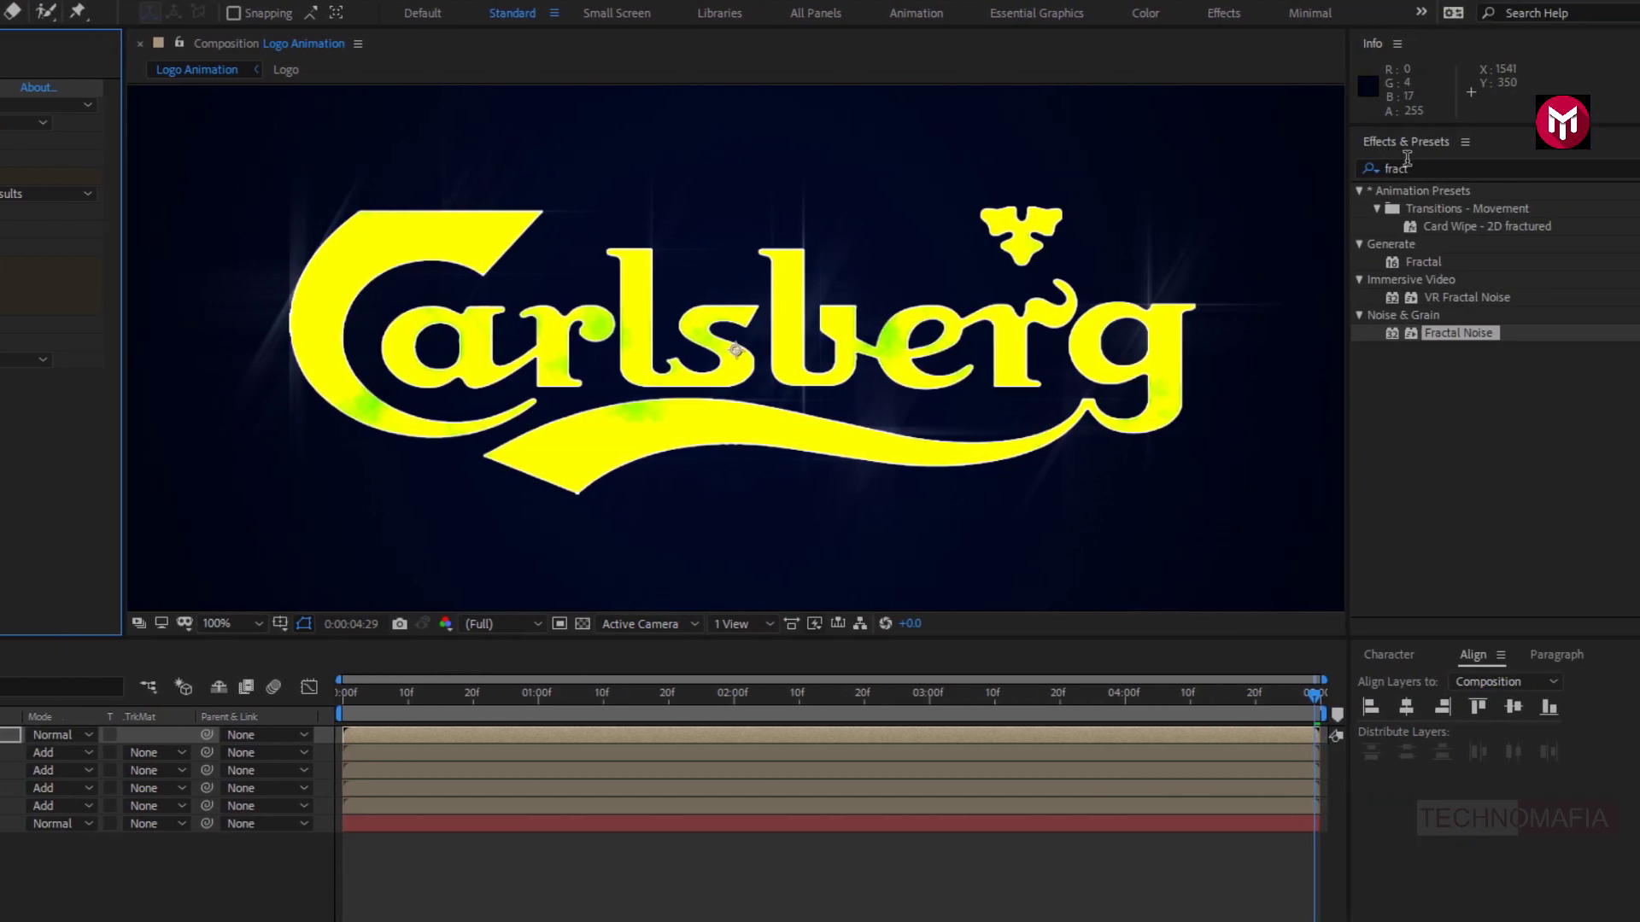
Apply Shift Channels to Logo_Particle with Take Alpha From set to Luminance.
{"action": "double_click", "coordinate": [1390, 166]}
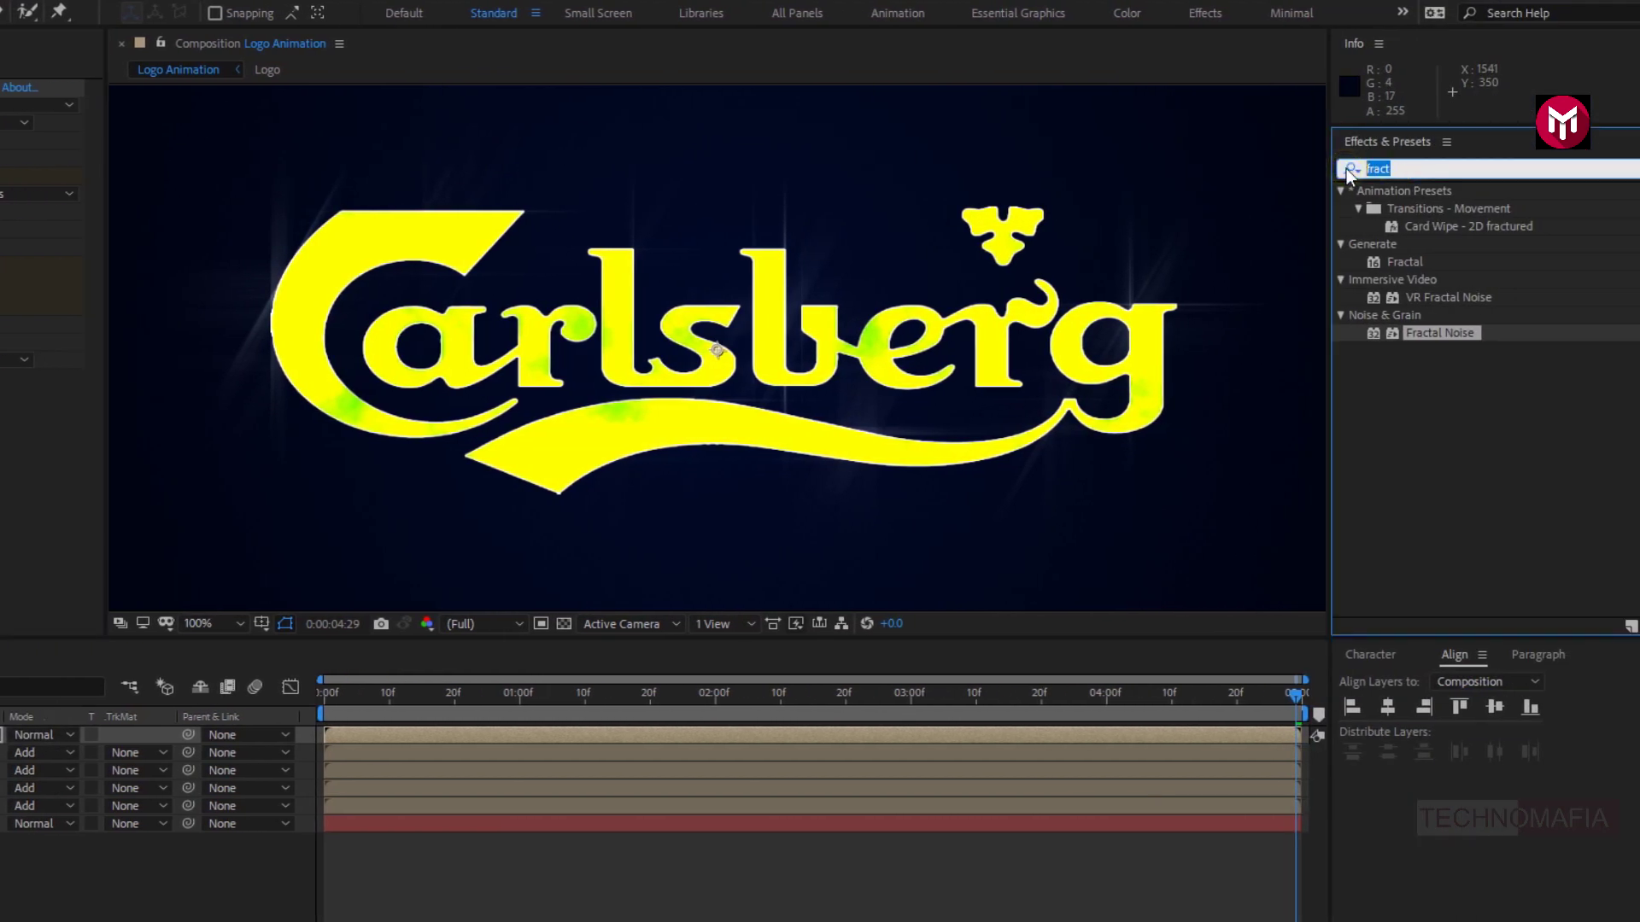
{"action": "type", "text": "shift"}
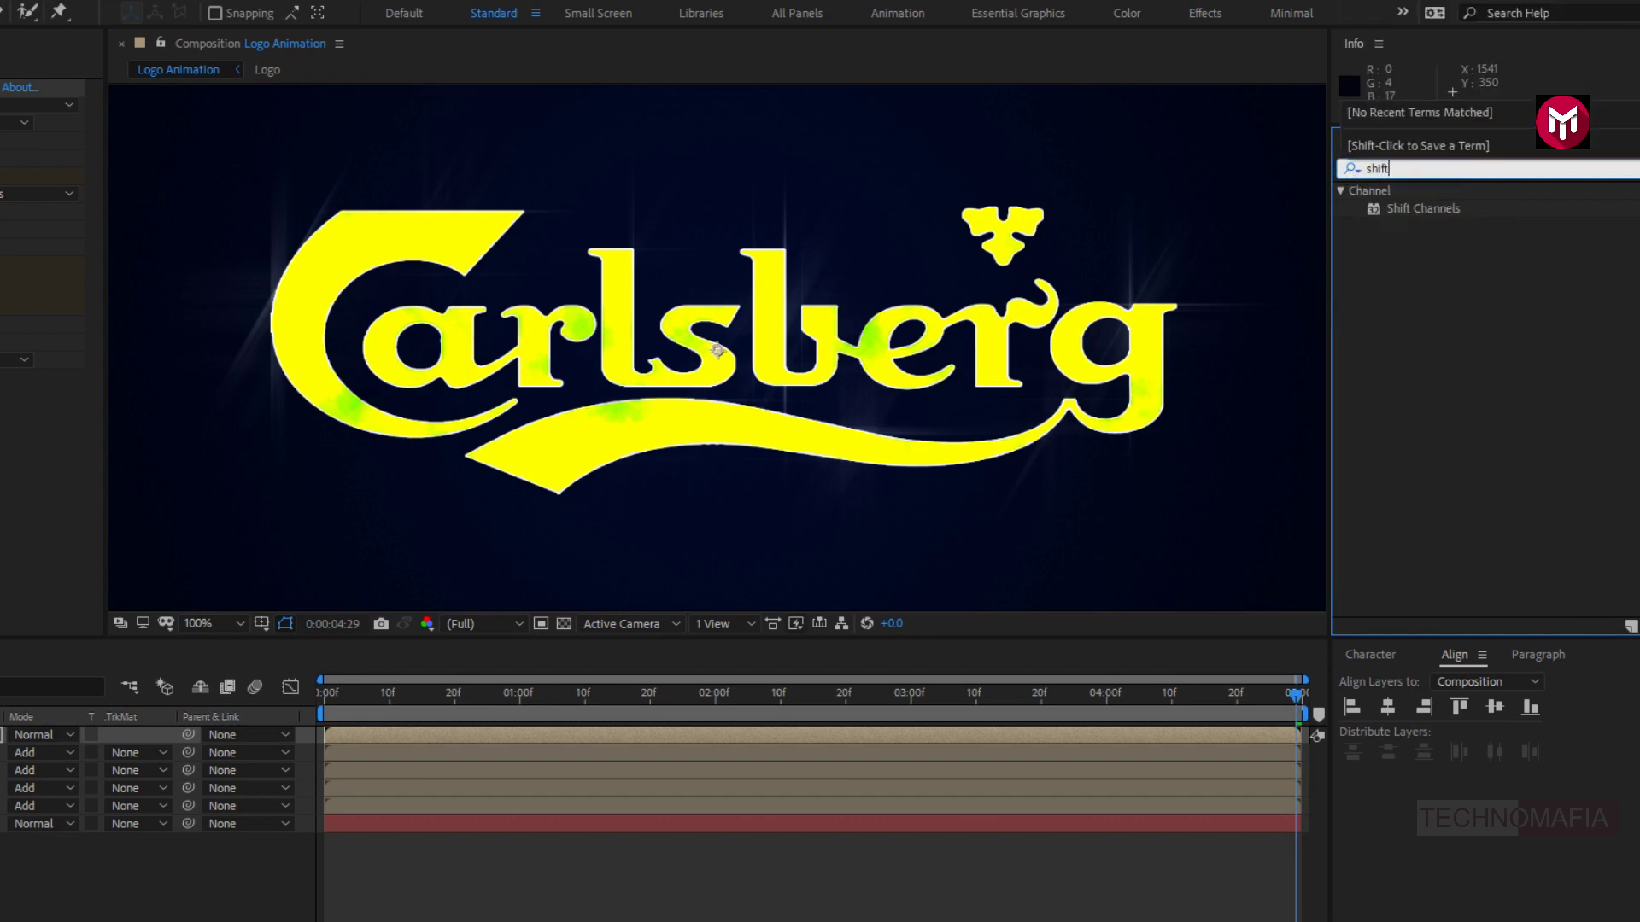
{"action": "double_click", "coordinate": [1408, 213]}
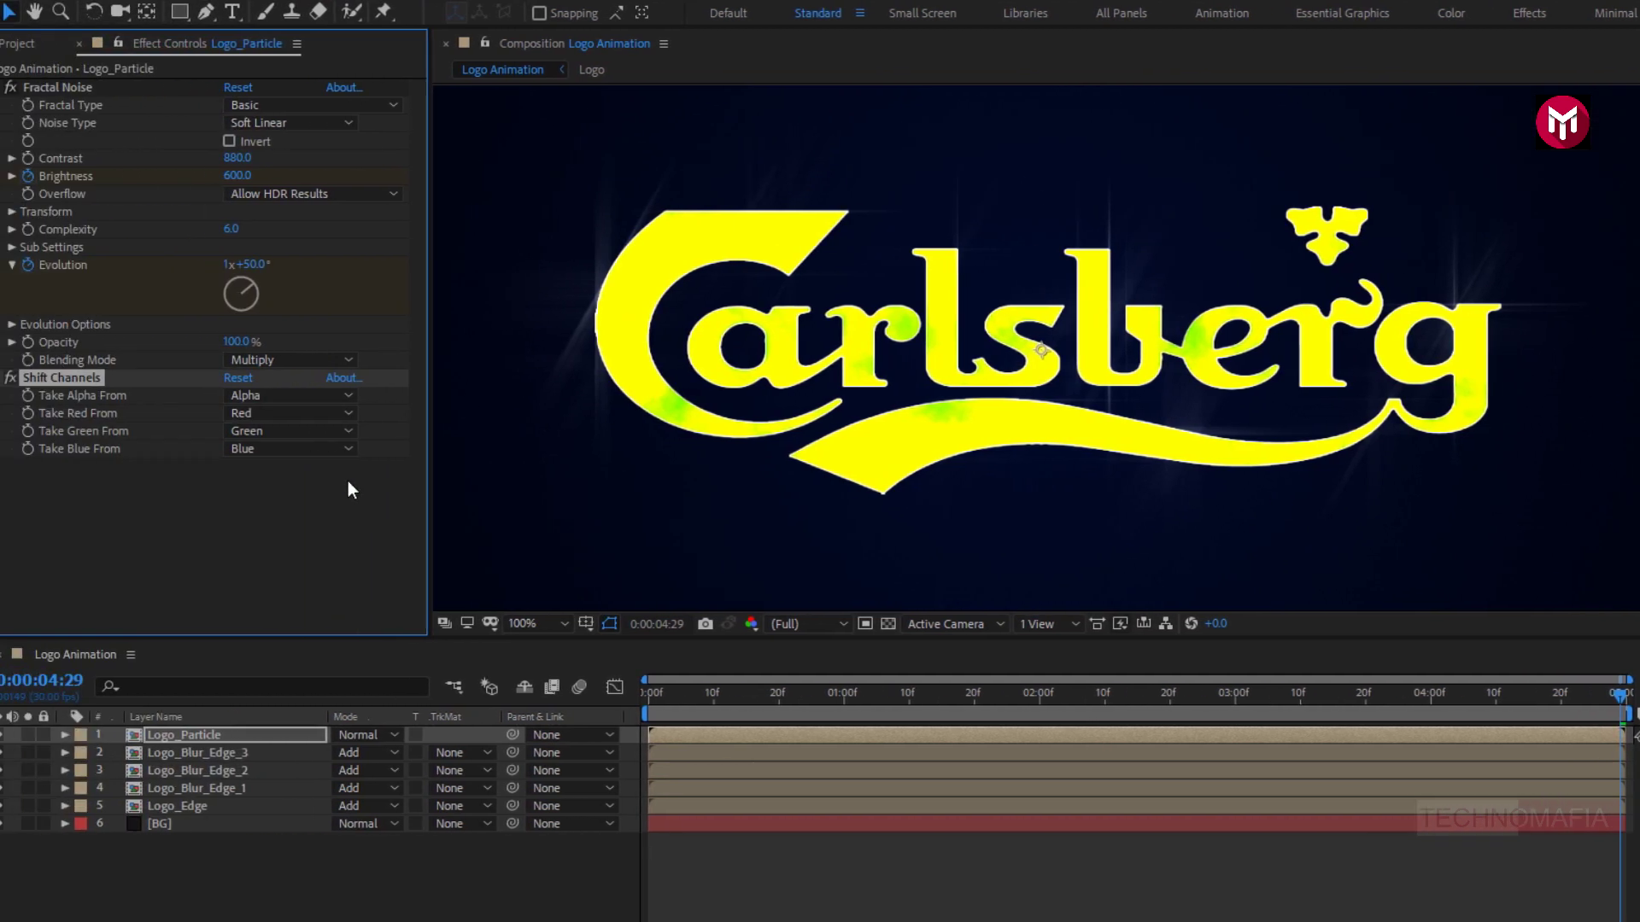
{"action": "left_click", "coordinate": [291, 395]}
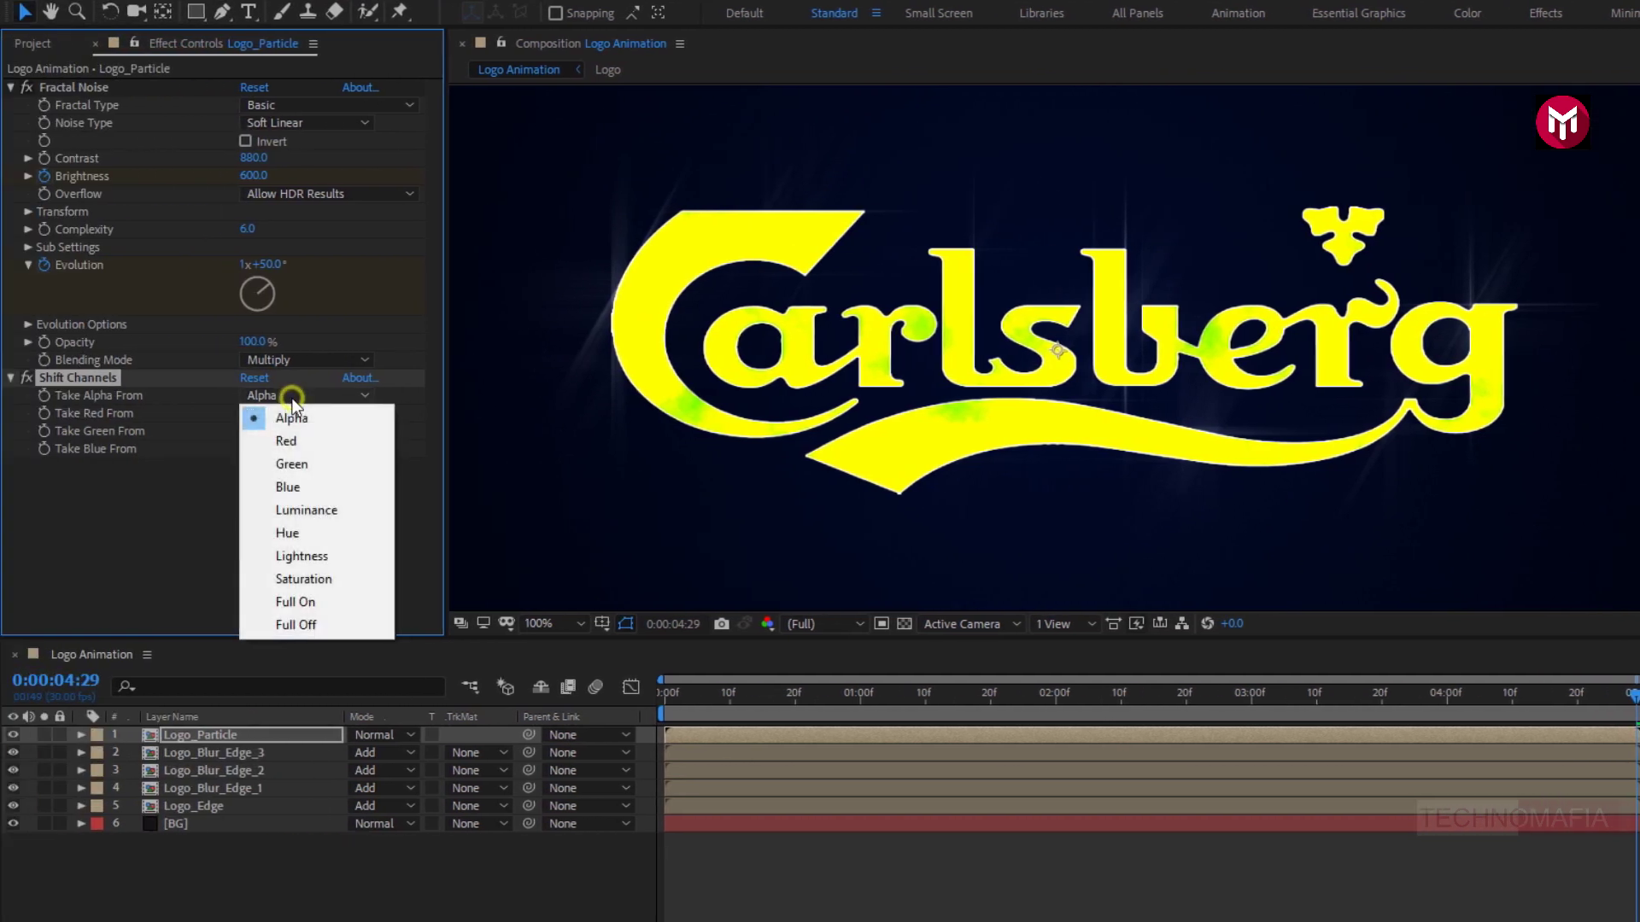
{"action": "left_click", "coordinate": [308, 511]}
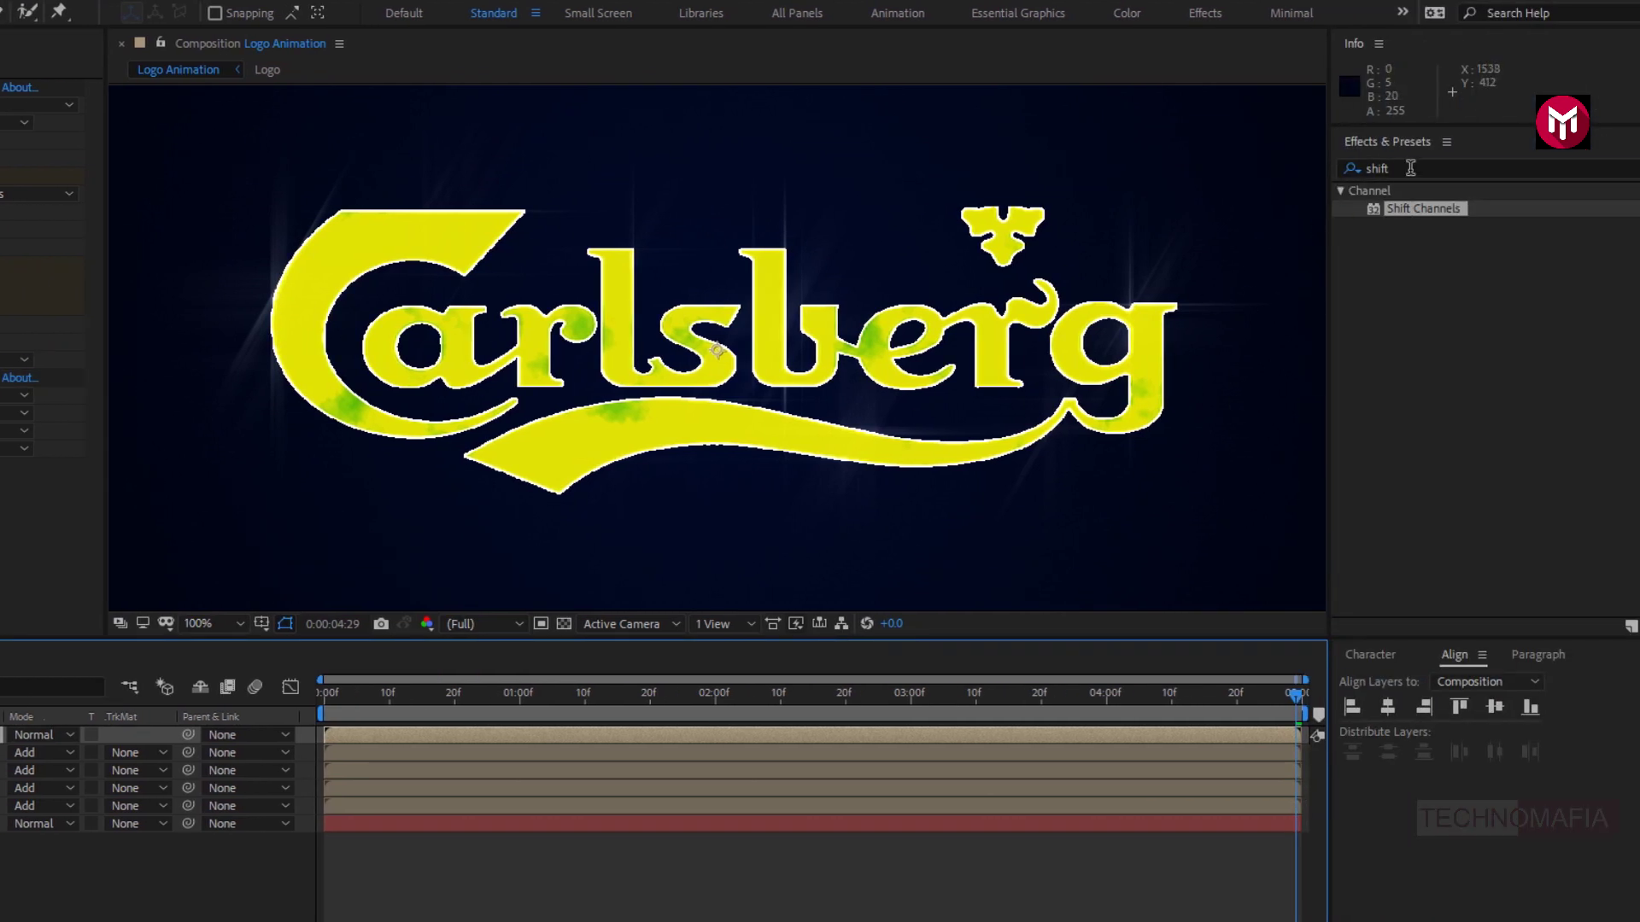
Search 'cc p' and apply CC Particle Systems II to Logo_Particle.
{"action": "left_click", "coordinate": [1342, 169]}
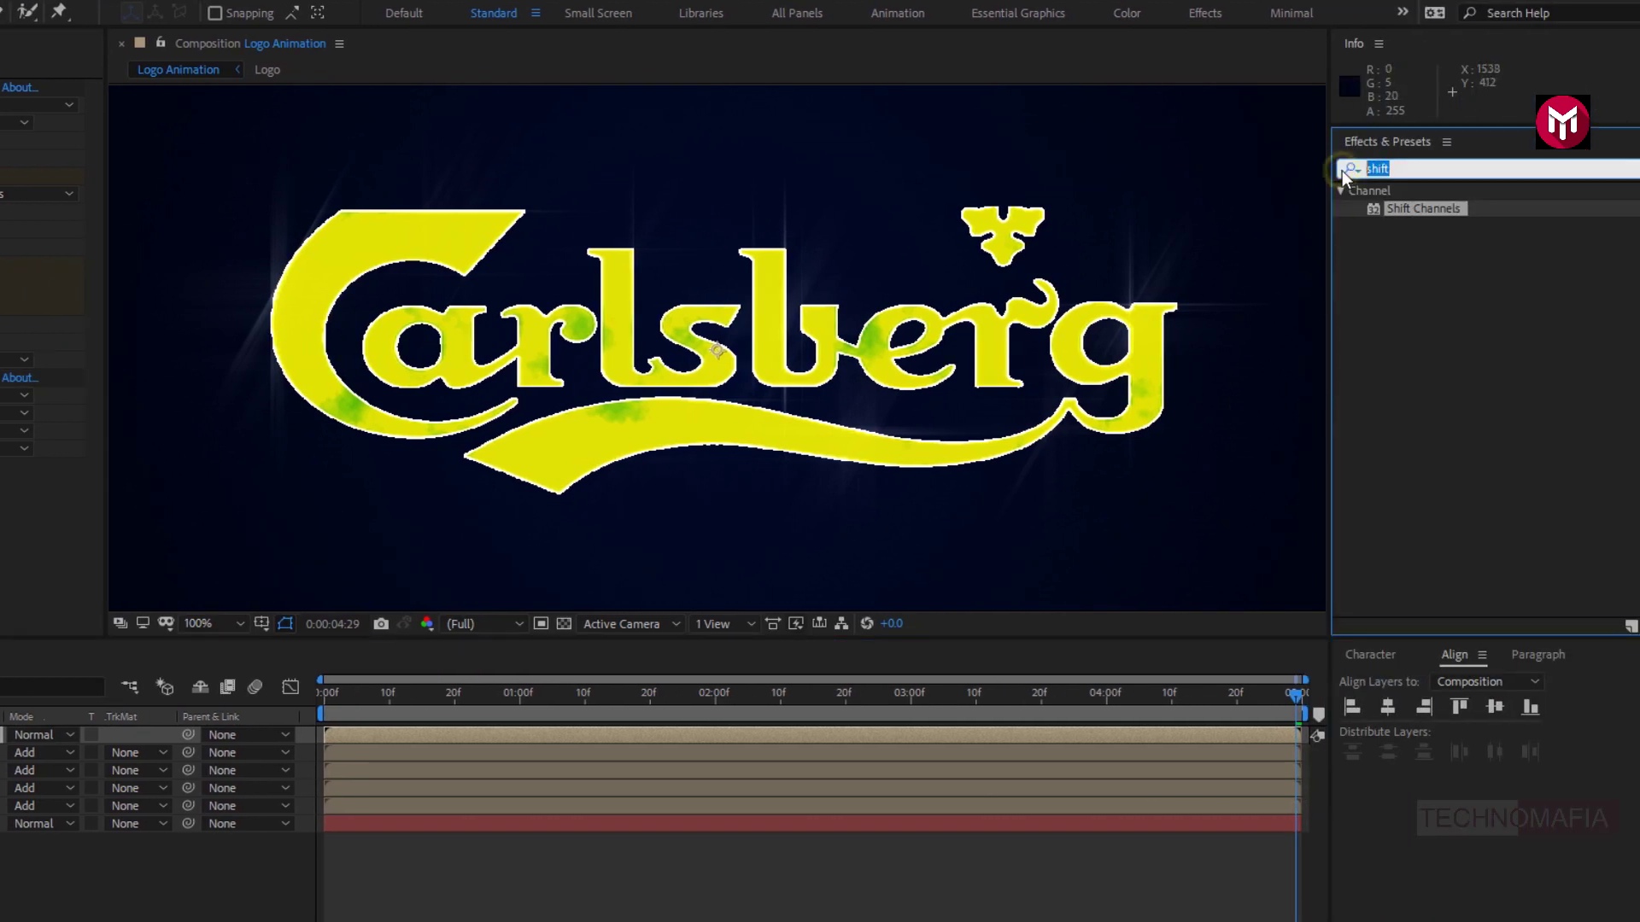
{"action": "type", "text": "cc p"}
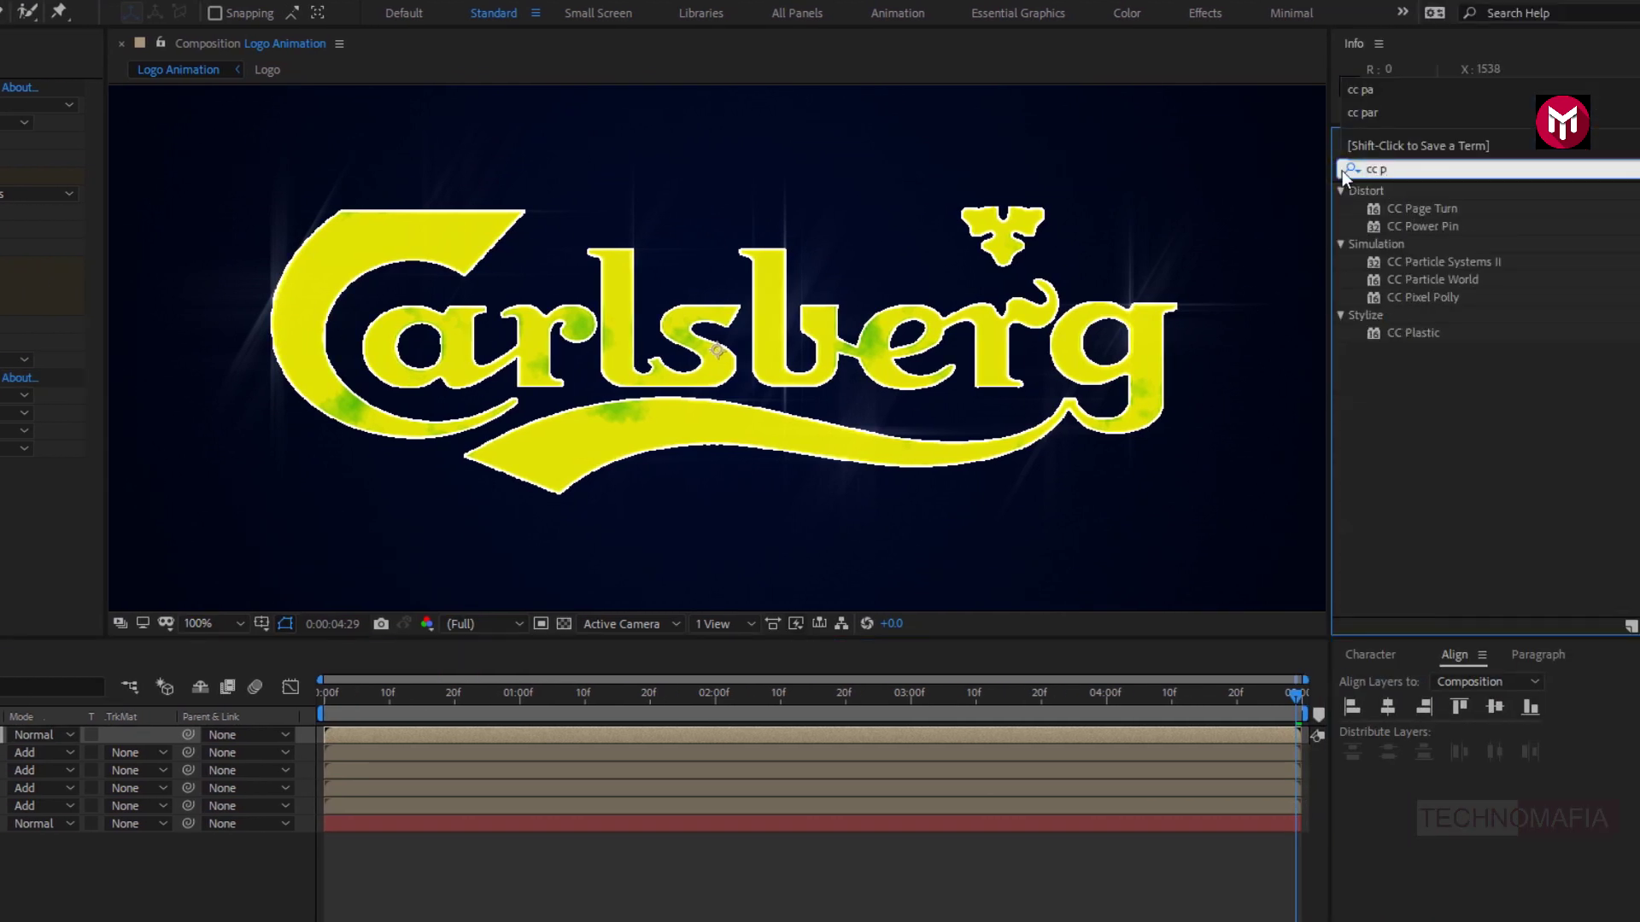
{"action": "double_click", "coordinate": [1405, 261]}
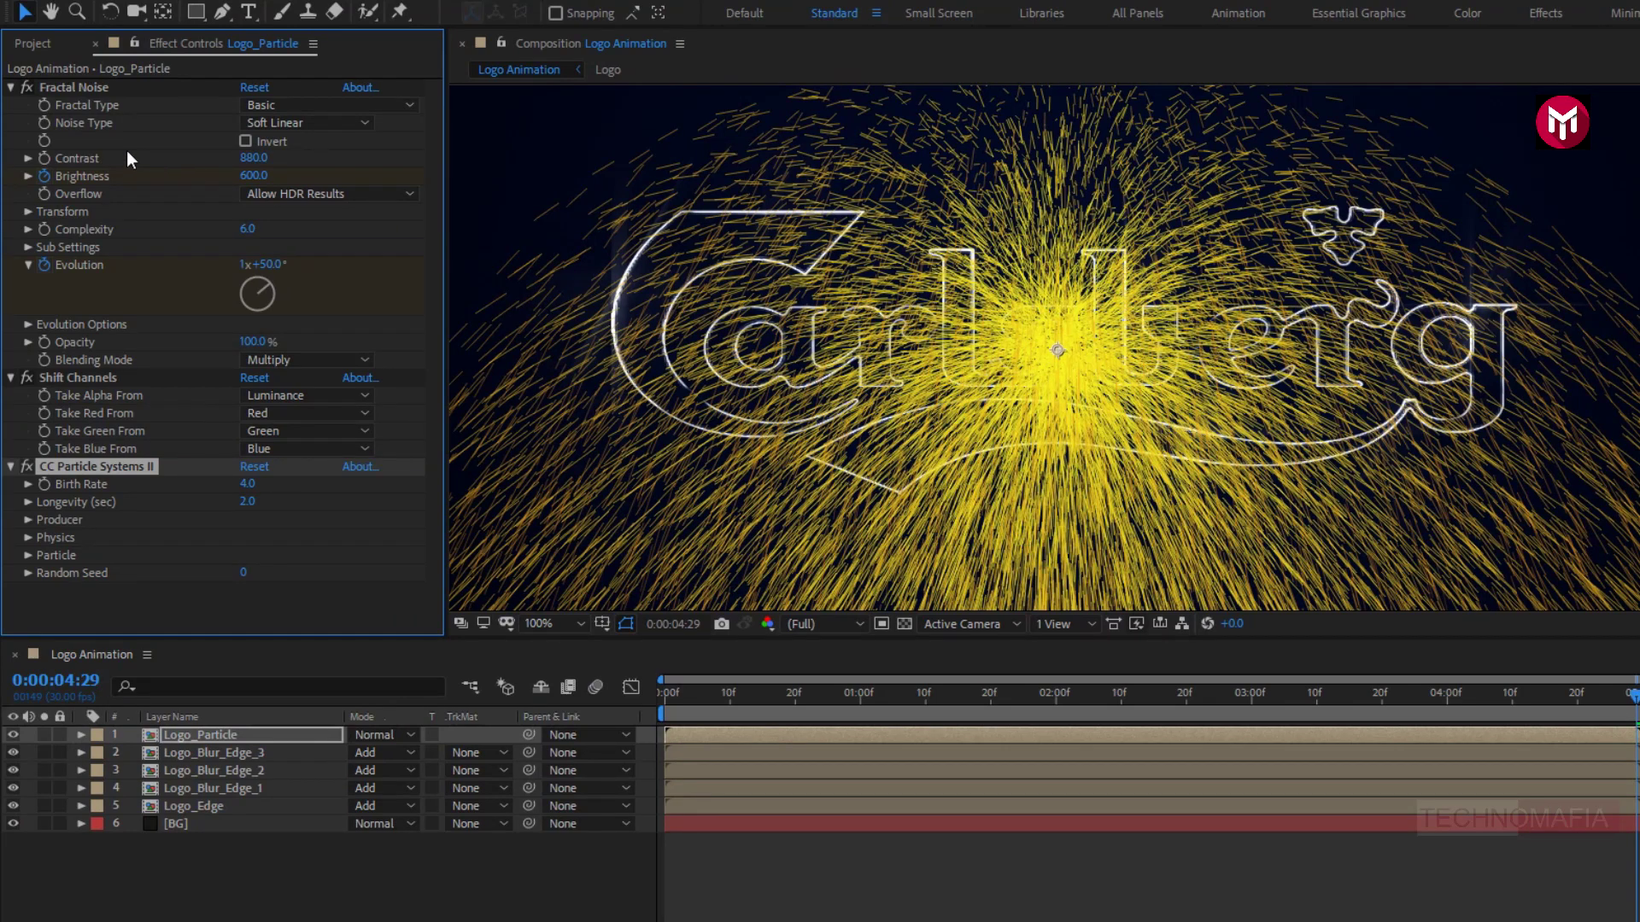
Keyframe particle Birth Rate at 750 at 2 seconds, dropping to 0 at 0:00:02:05.
{"action": "left_click", "coordinate": [11, 87]}
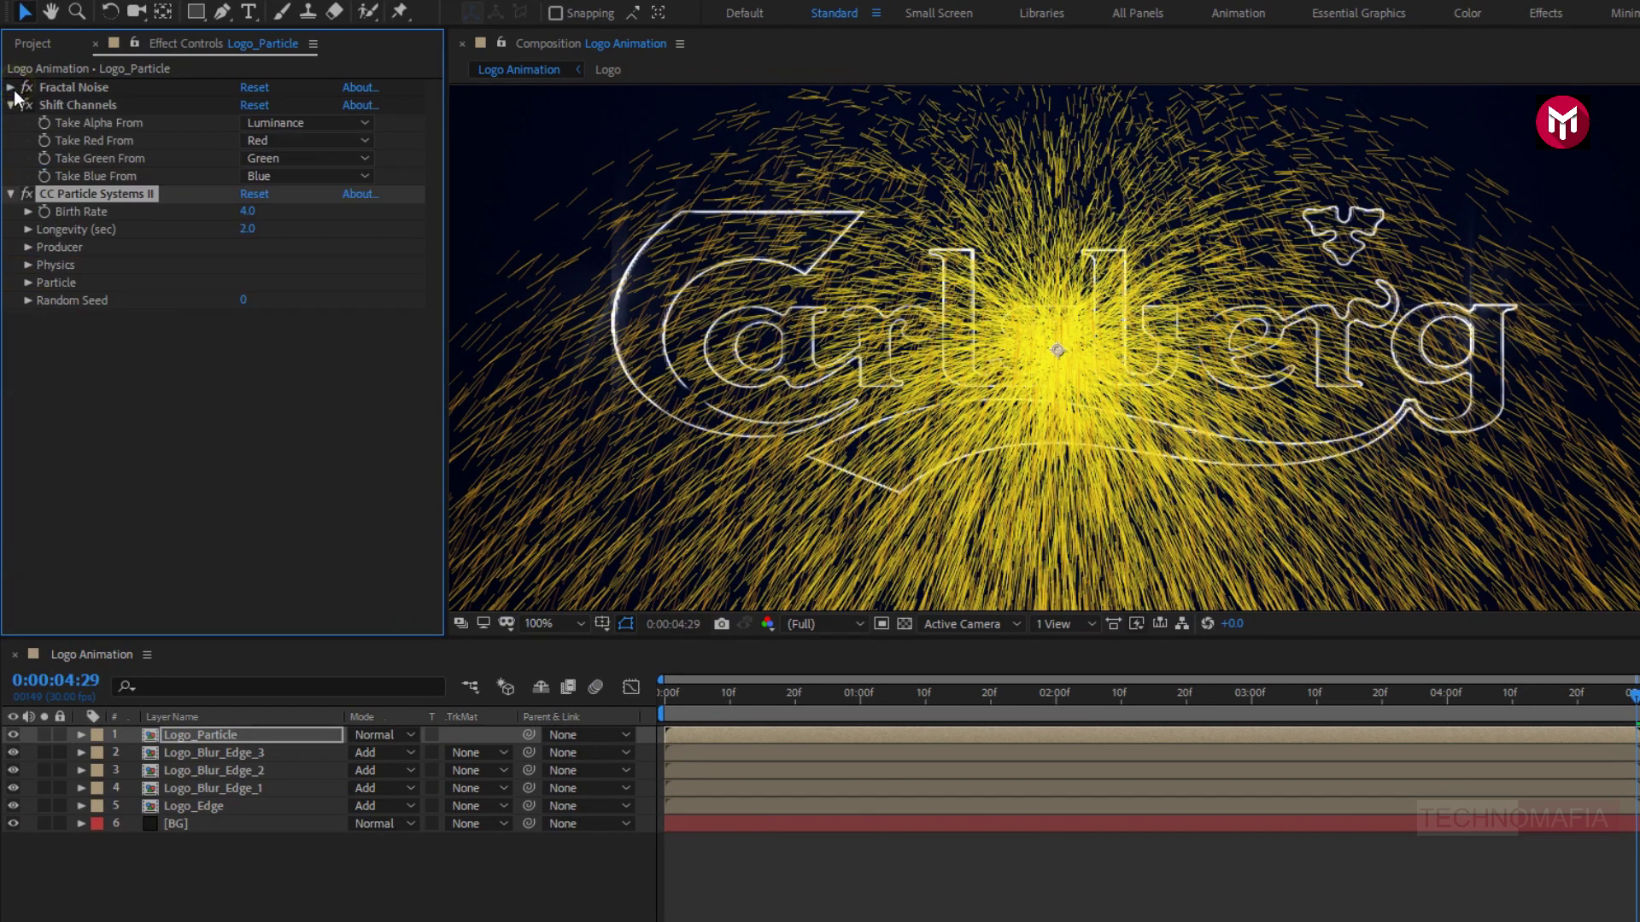
{"action": "left_click", "coordinate": [12, 105]}
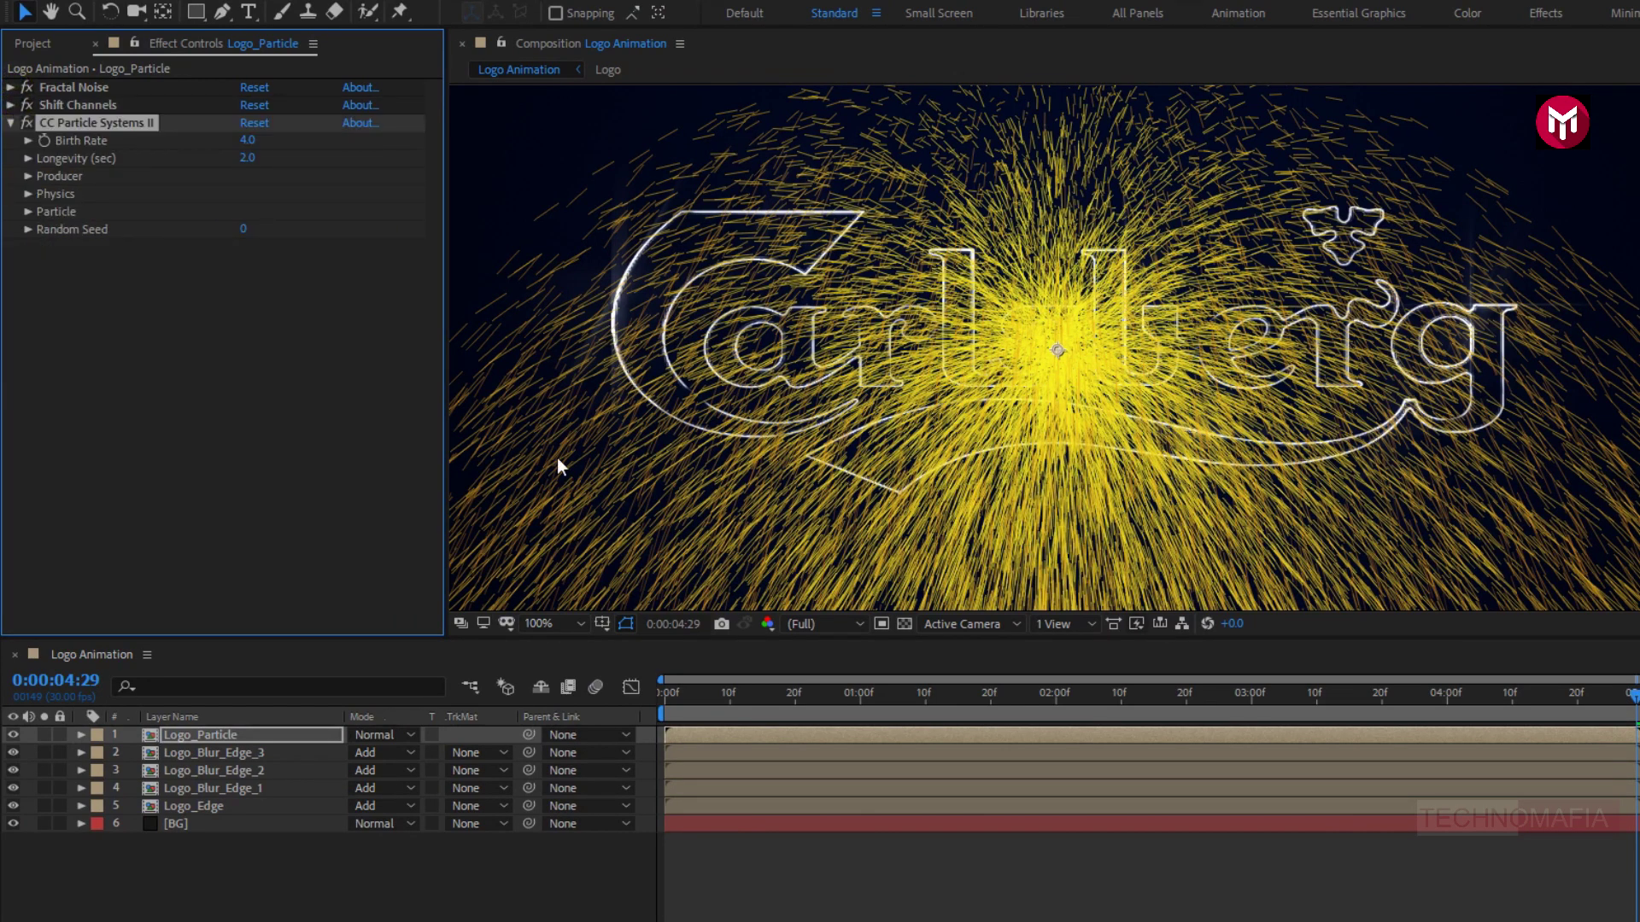
{"action": "left_click", "coordinate": [1055, 703]}
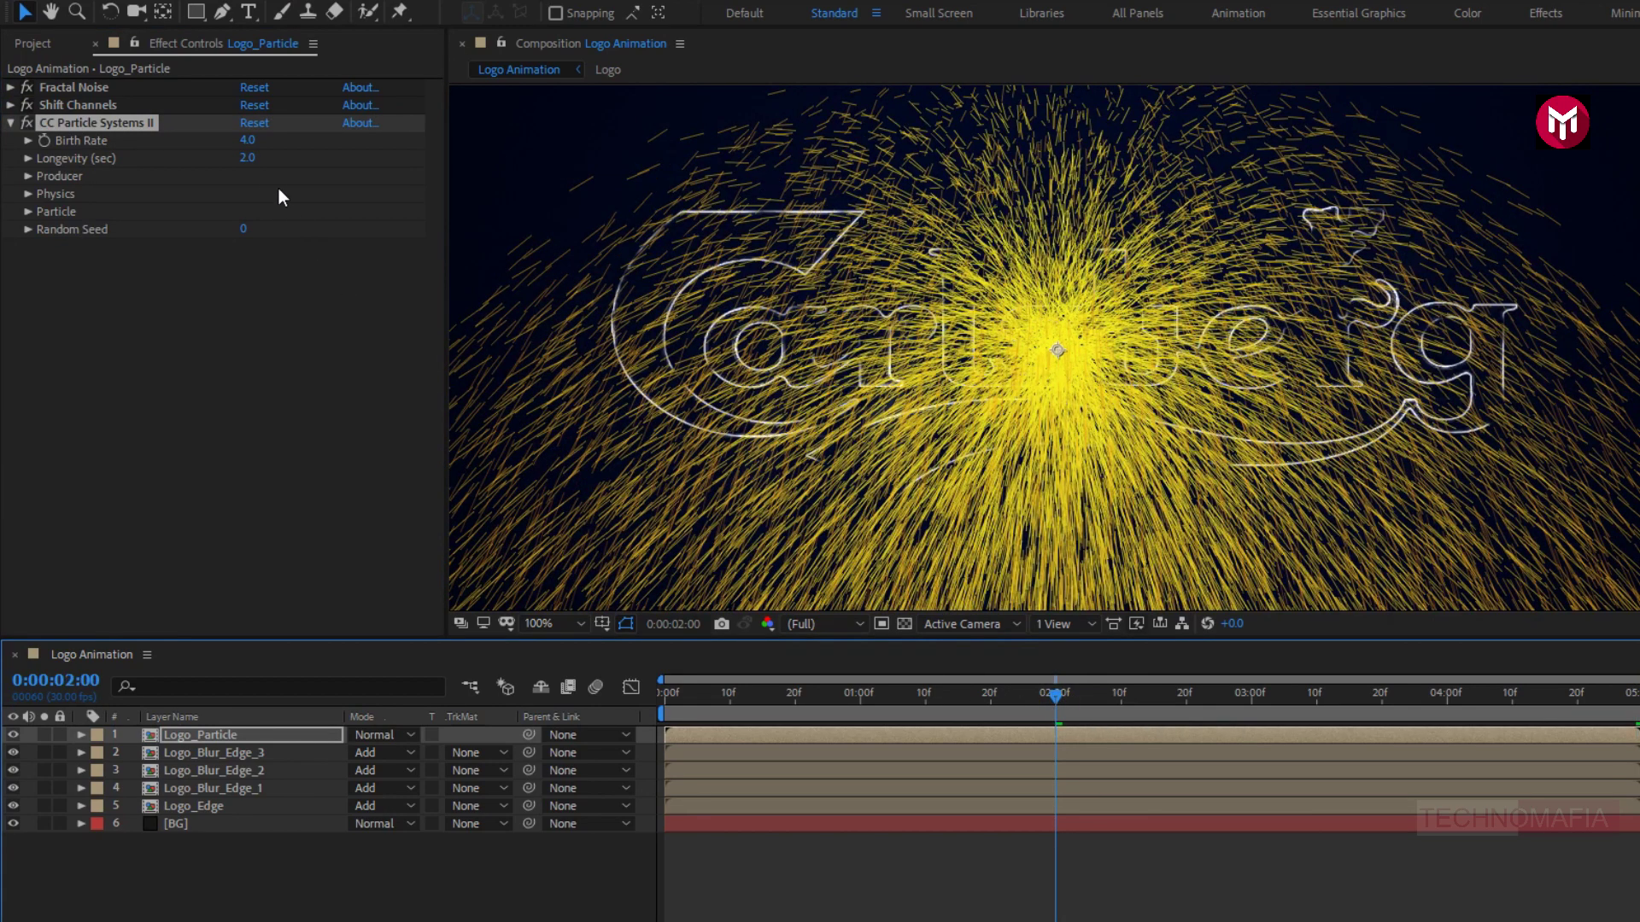
{"action": "left_click", "coordinate": [41, 141]}
{"action": "left_click", "coordinate": [245, 140]}
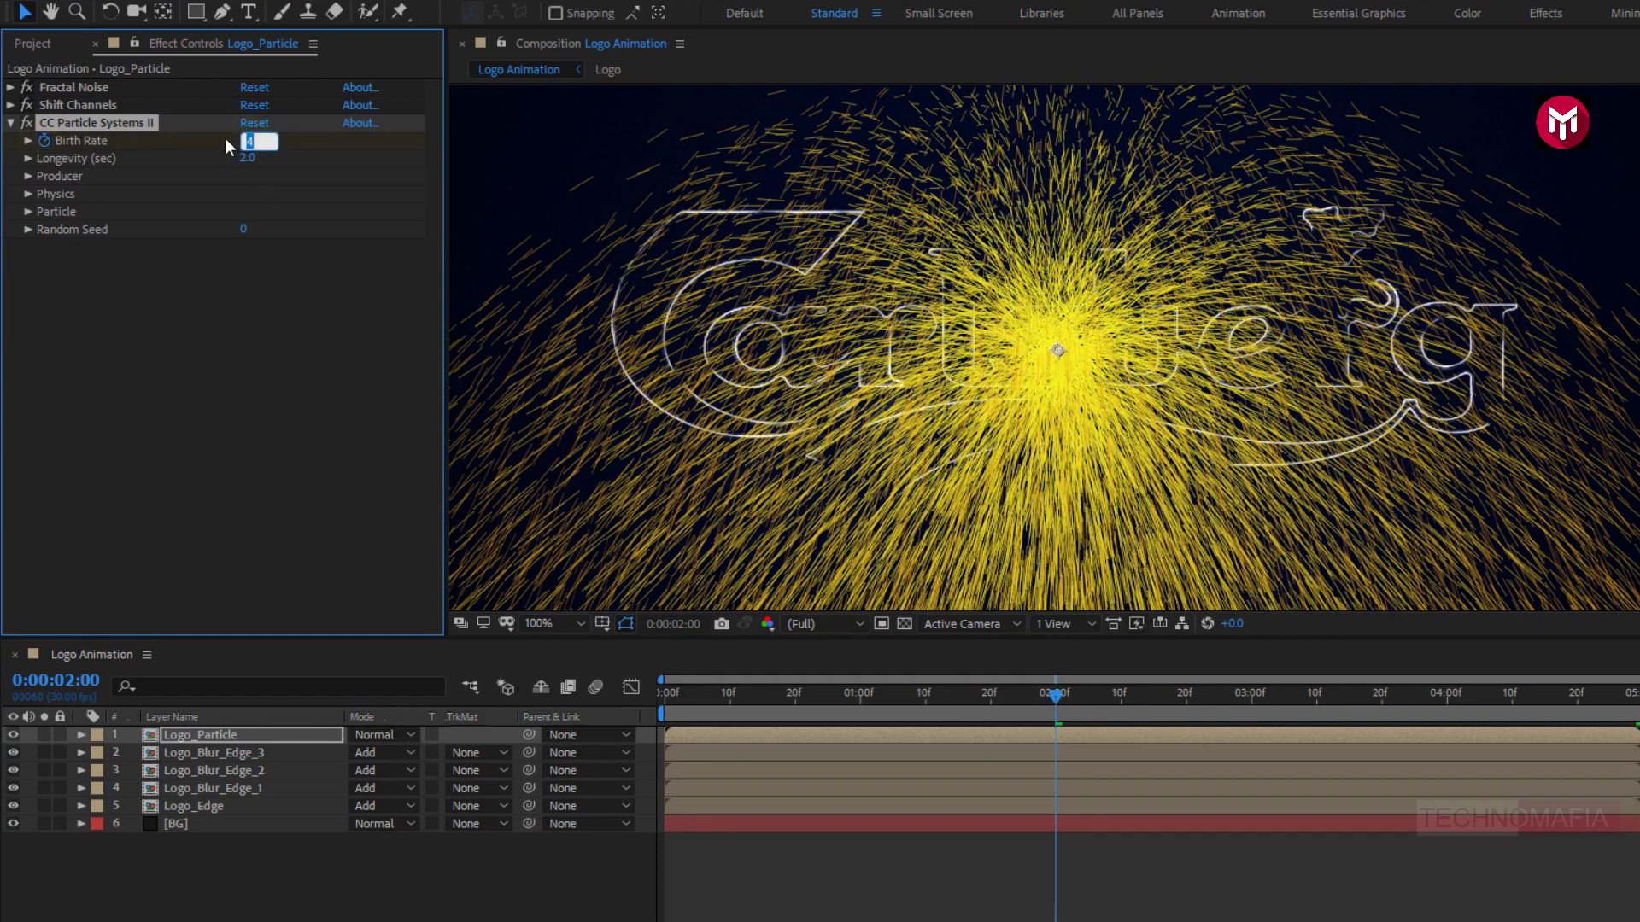
{"action": "type", "text": "750"}
{"action": "key", "text": "Return"}
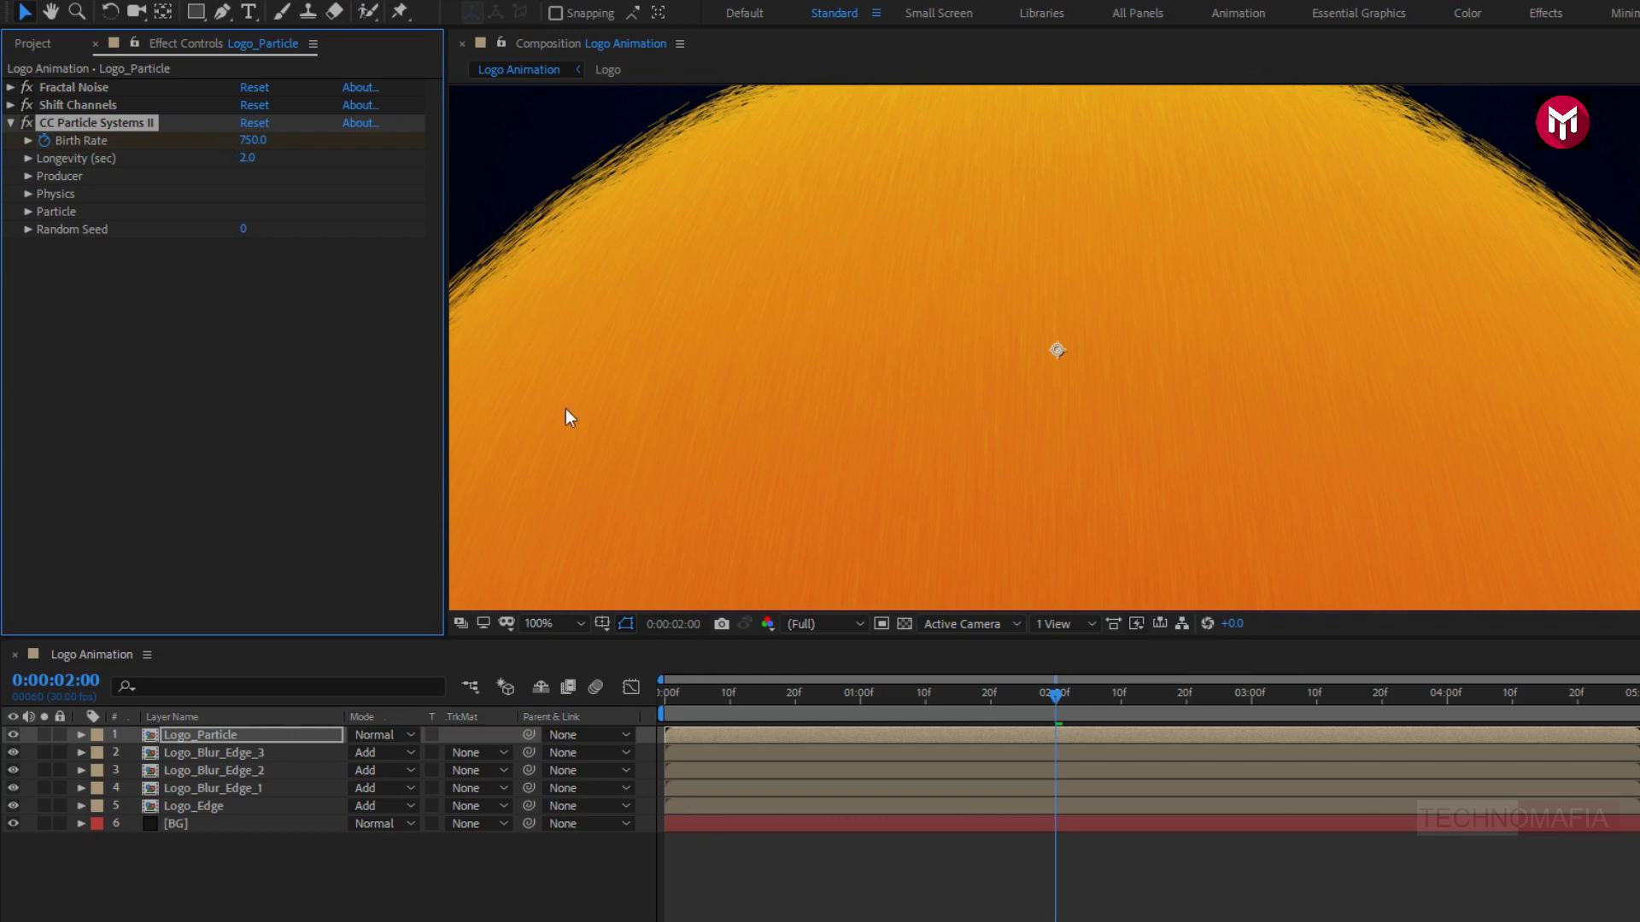
{"action": "left_click", "coordinate": [1088, 695]}
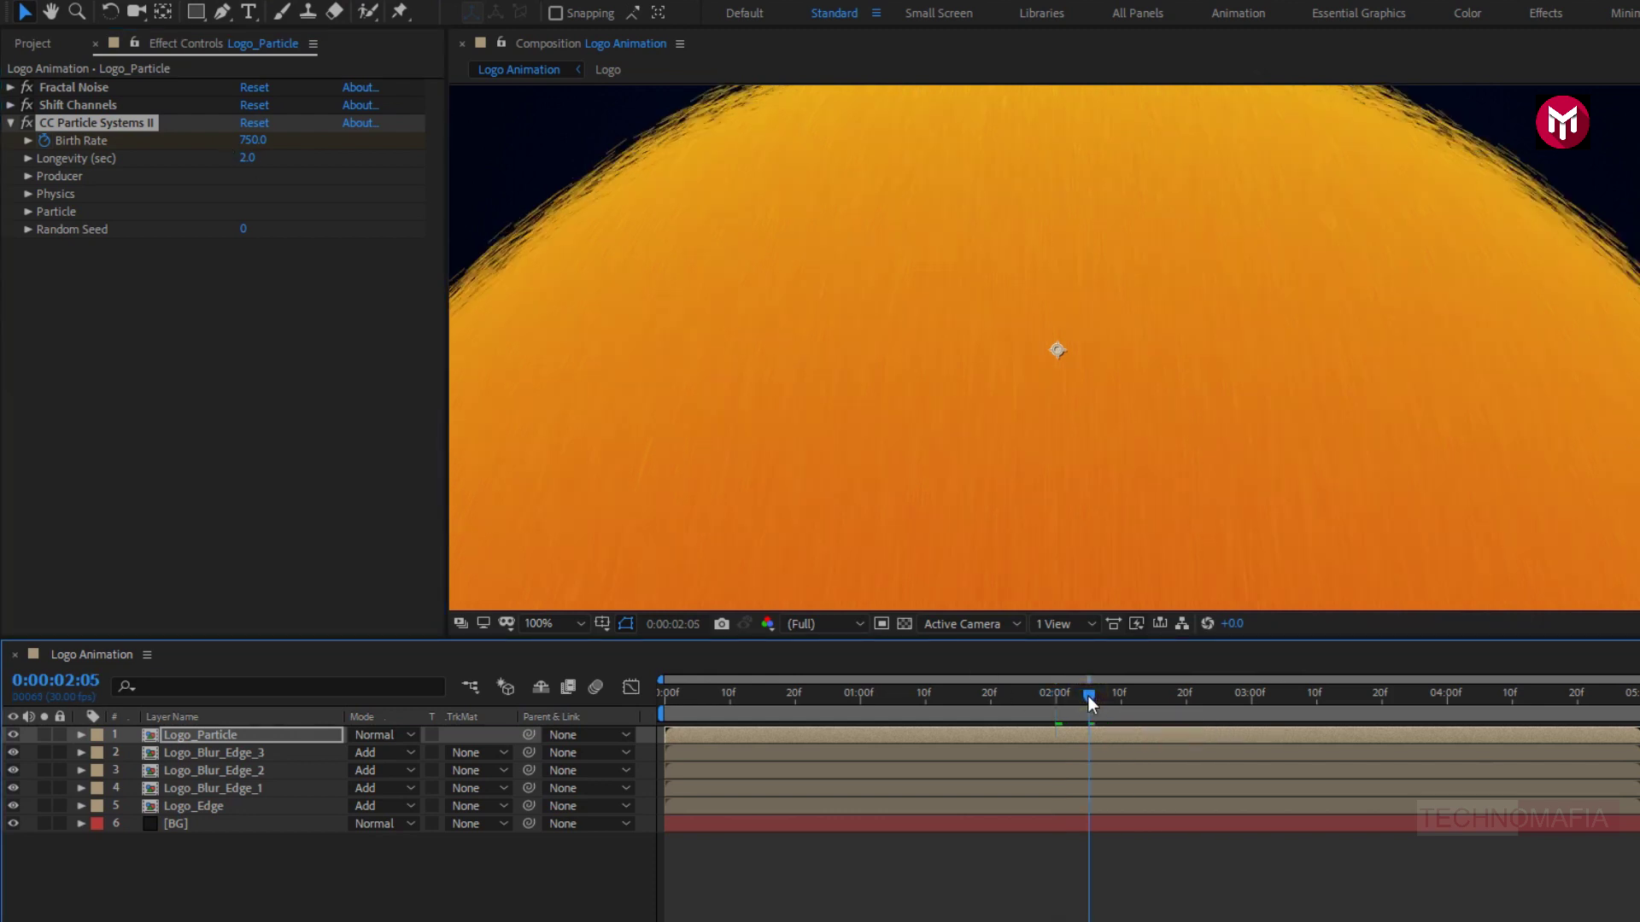
{"action": "left_click", "coordinate": [252, 141]}
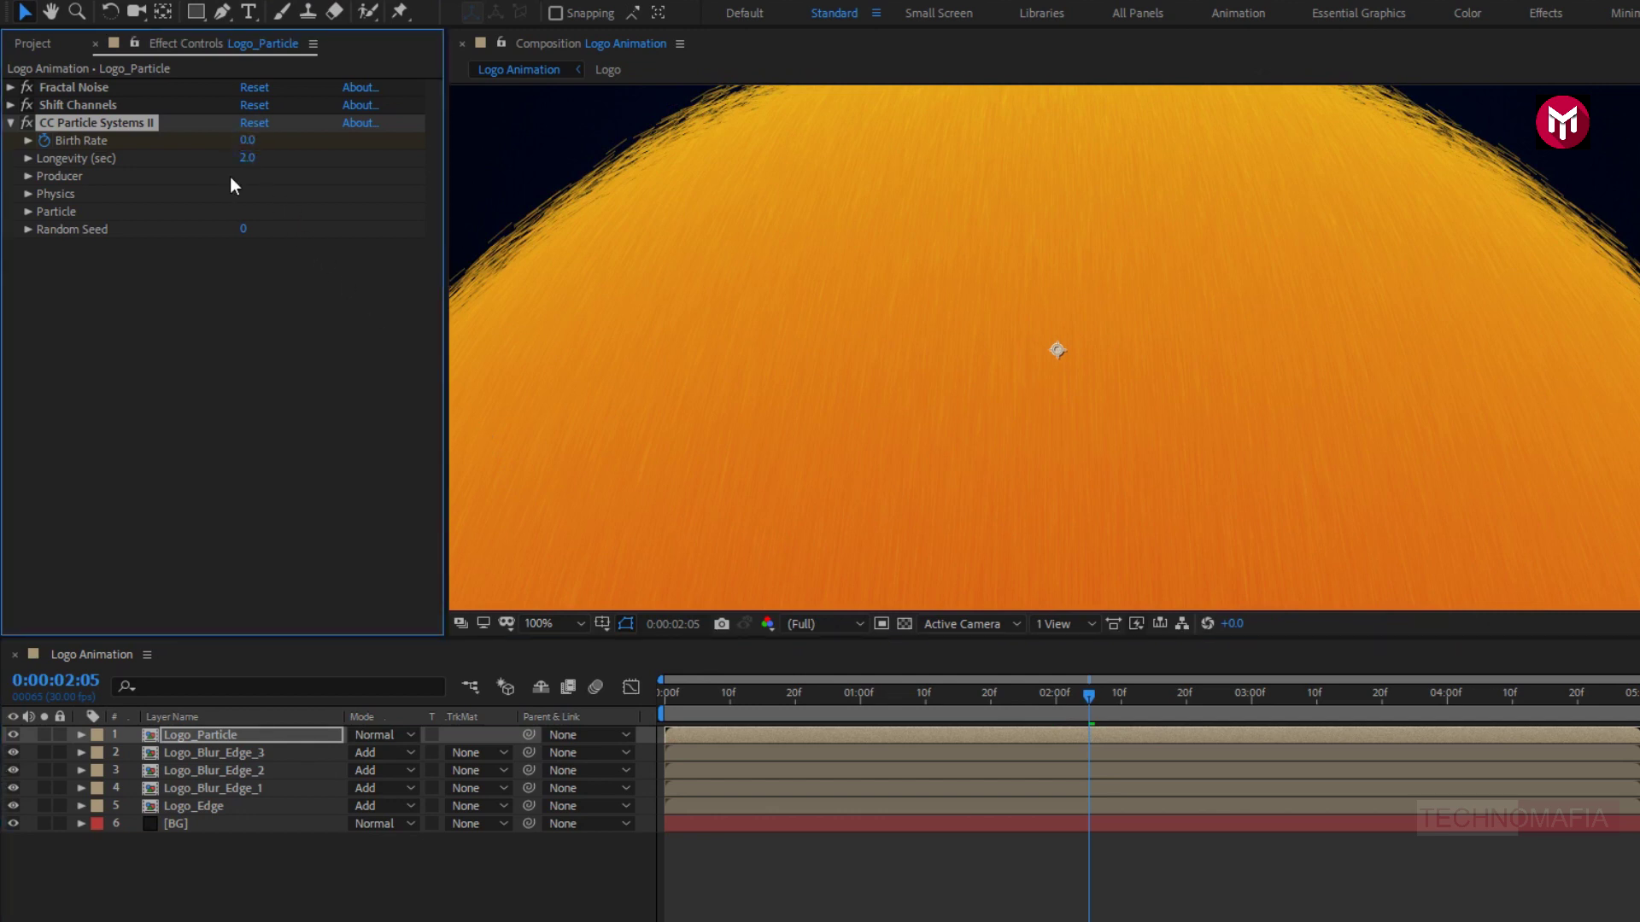
Set particle Longevity to 1 second and fit the composition in the viewer.
{"action": "left_click", "coordinate": [243, 161]}
{"action": "type", "text": "1"}
{"action": "key", "text": "Return"}
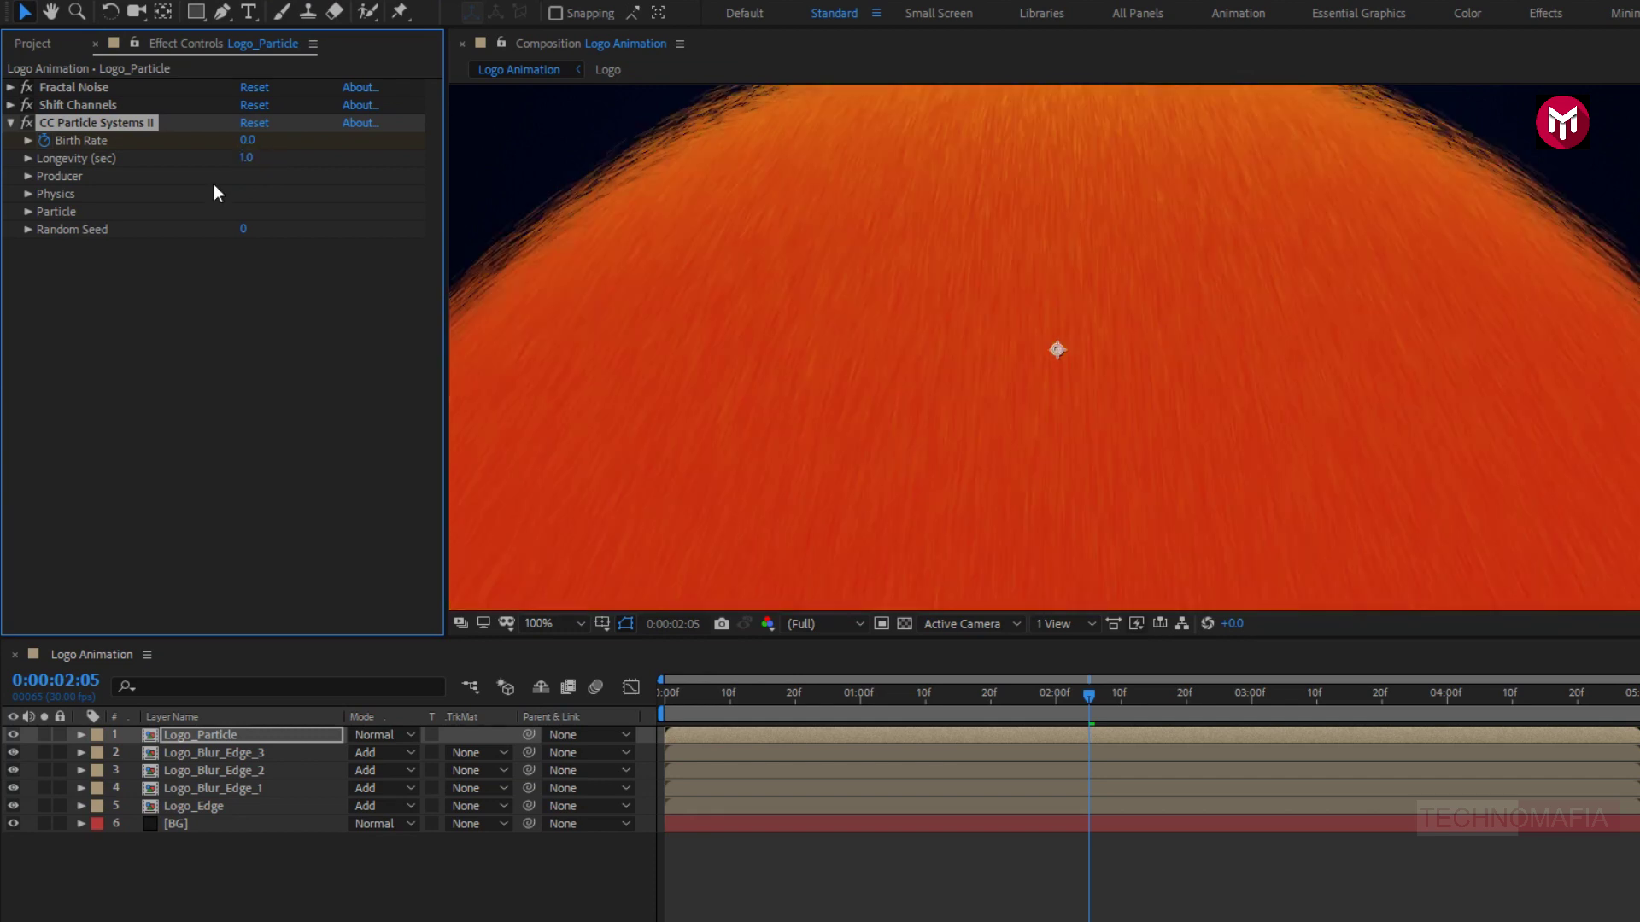
{"action": "left_click", "coordinate": [546, 623]}
{"action": "left_click", "coordinate": [567, 671]}
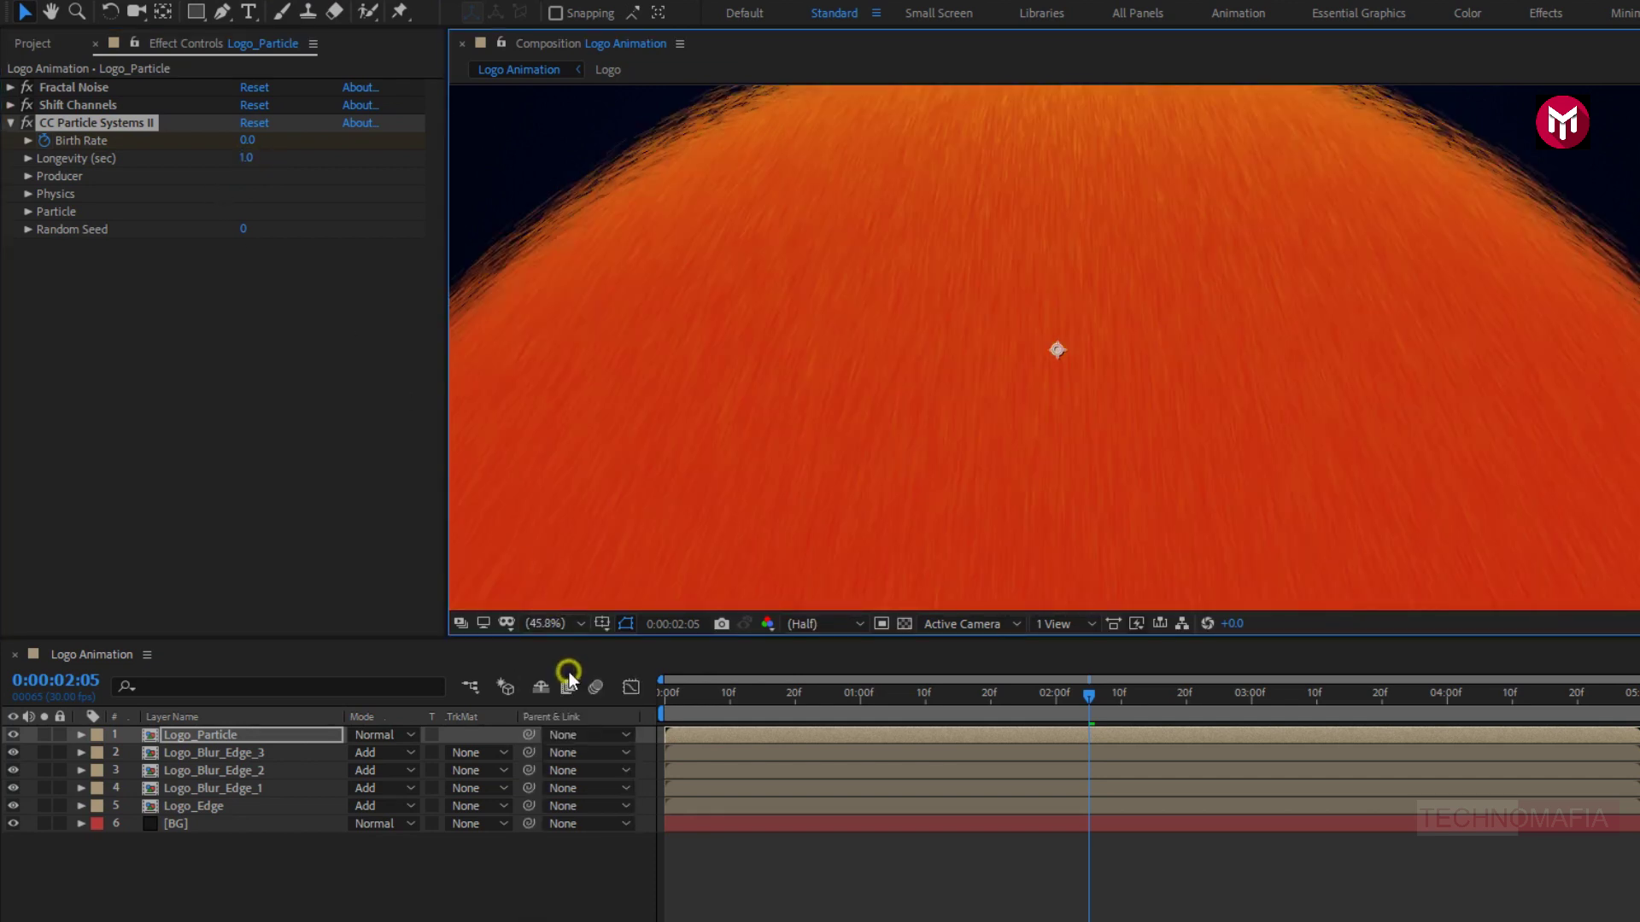
Set the Producer emitter's Radius X and Radius Y both to 100.
{"action": "left_click", "coordinate": [33, 174]}
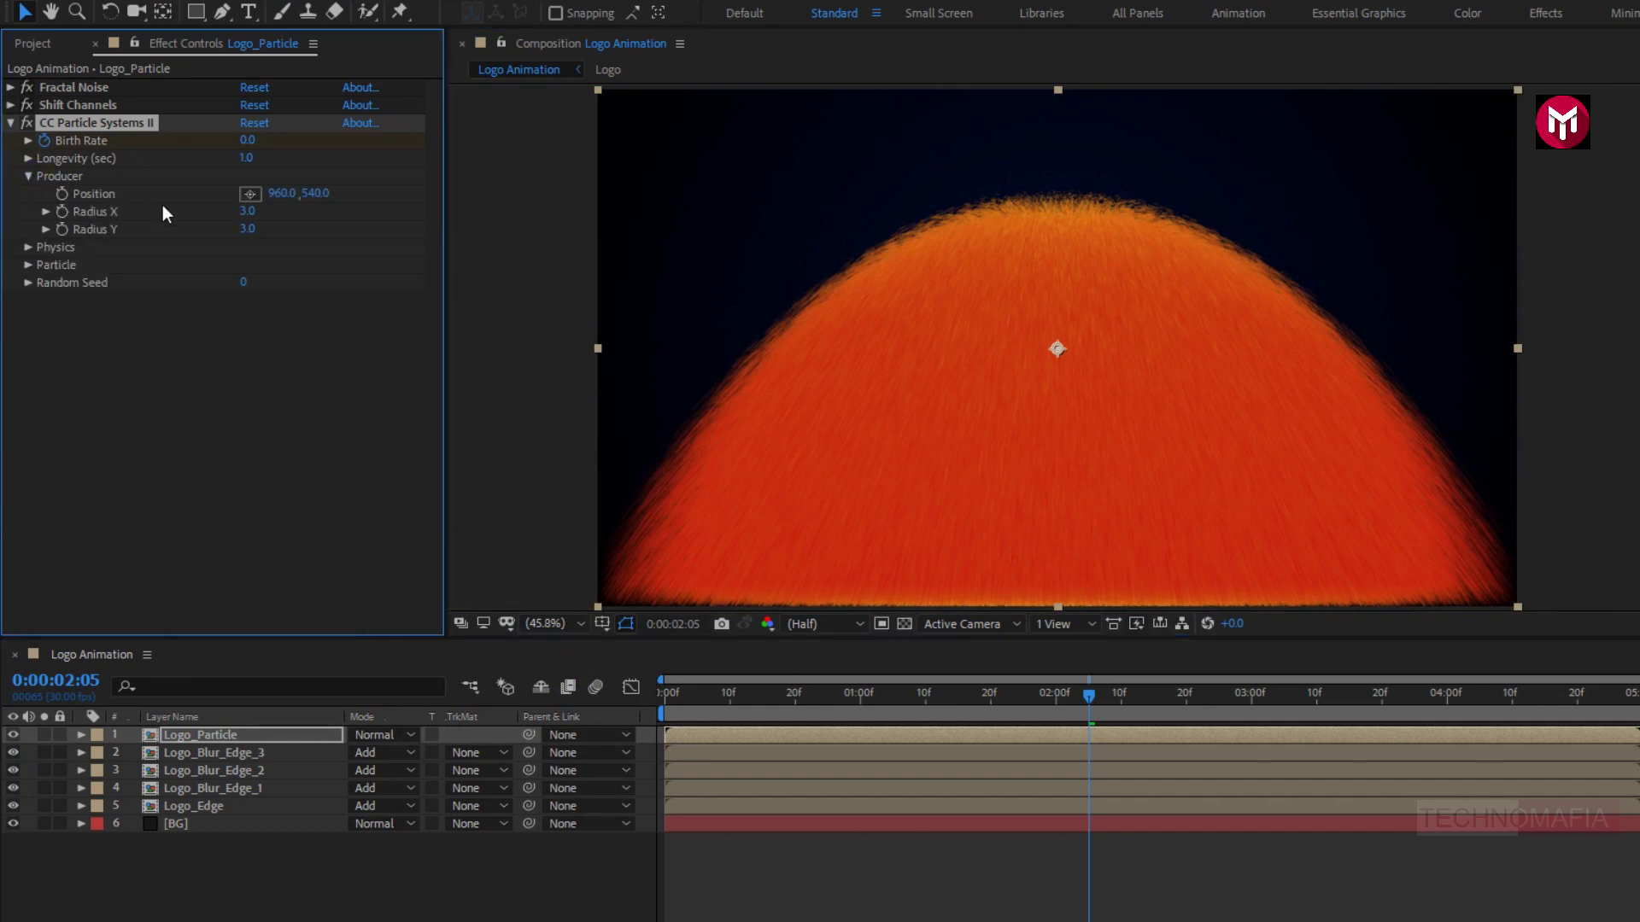
{"action": "left_click", "coordinate": [245, 213]}
{"action": "type", "text": "100"}
{"action": "key", "text": "Return"}
{"action": "left_click", "coordinate": [220, 229]}
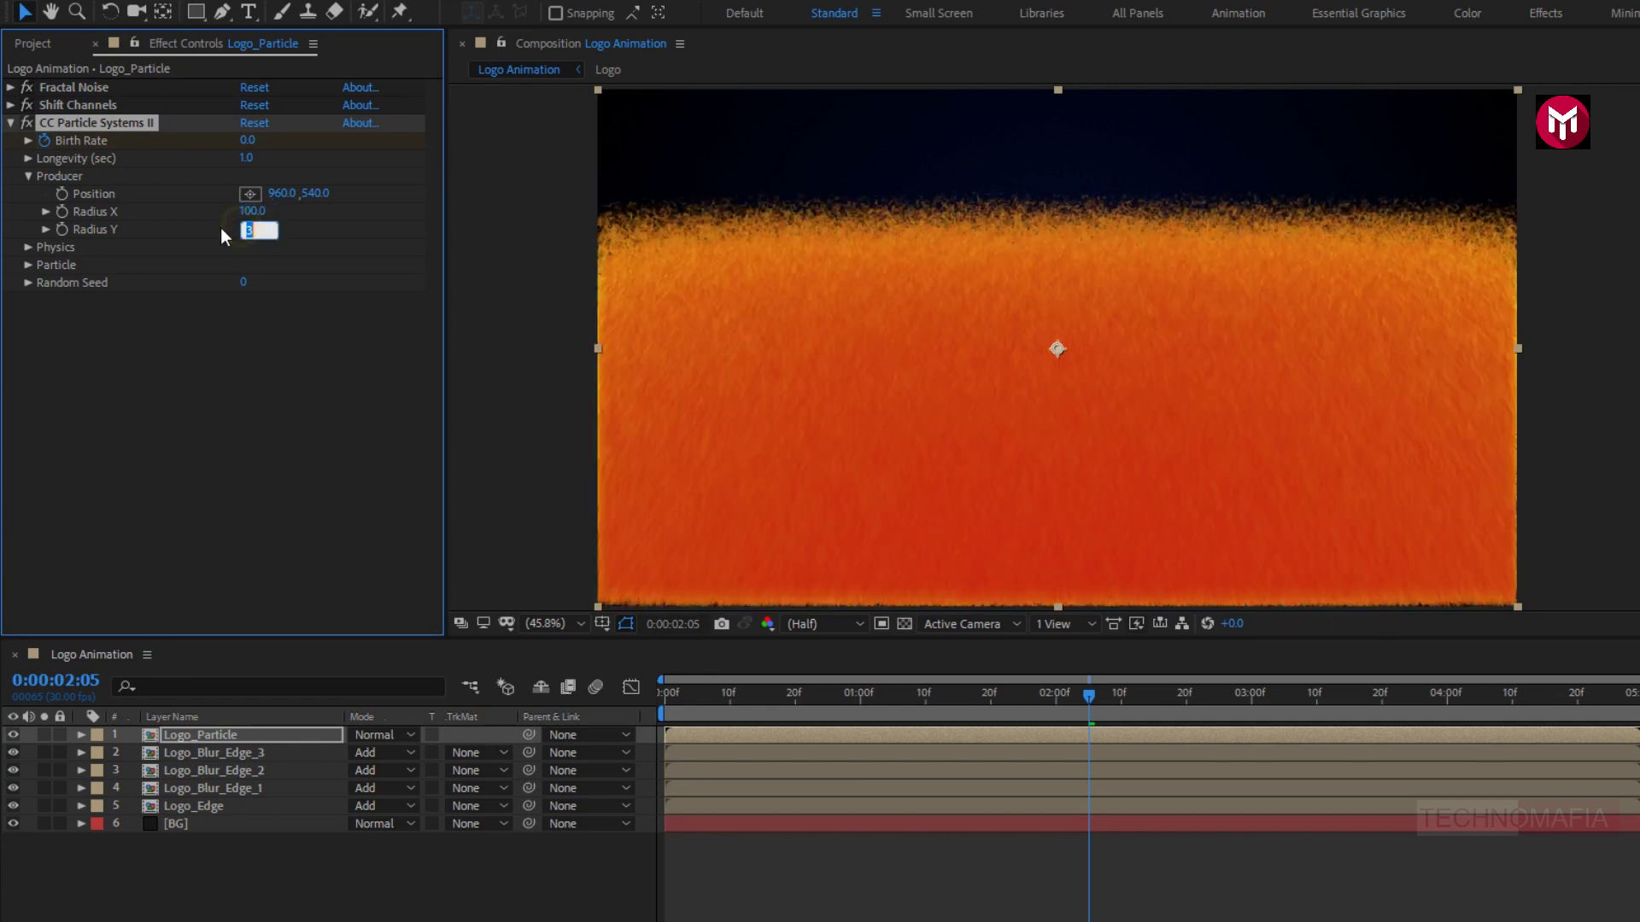
{"action": "type", "text": "100"}
{"action": "key", "text": "Return"}
Switch the particle Physics animation to Direction with Gravity 0.
{"action": "left_click", "coordinate": [28, 247]}
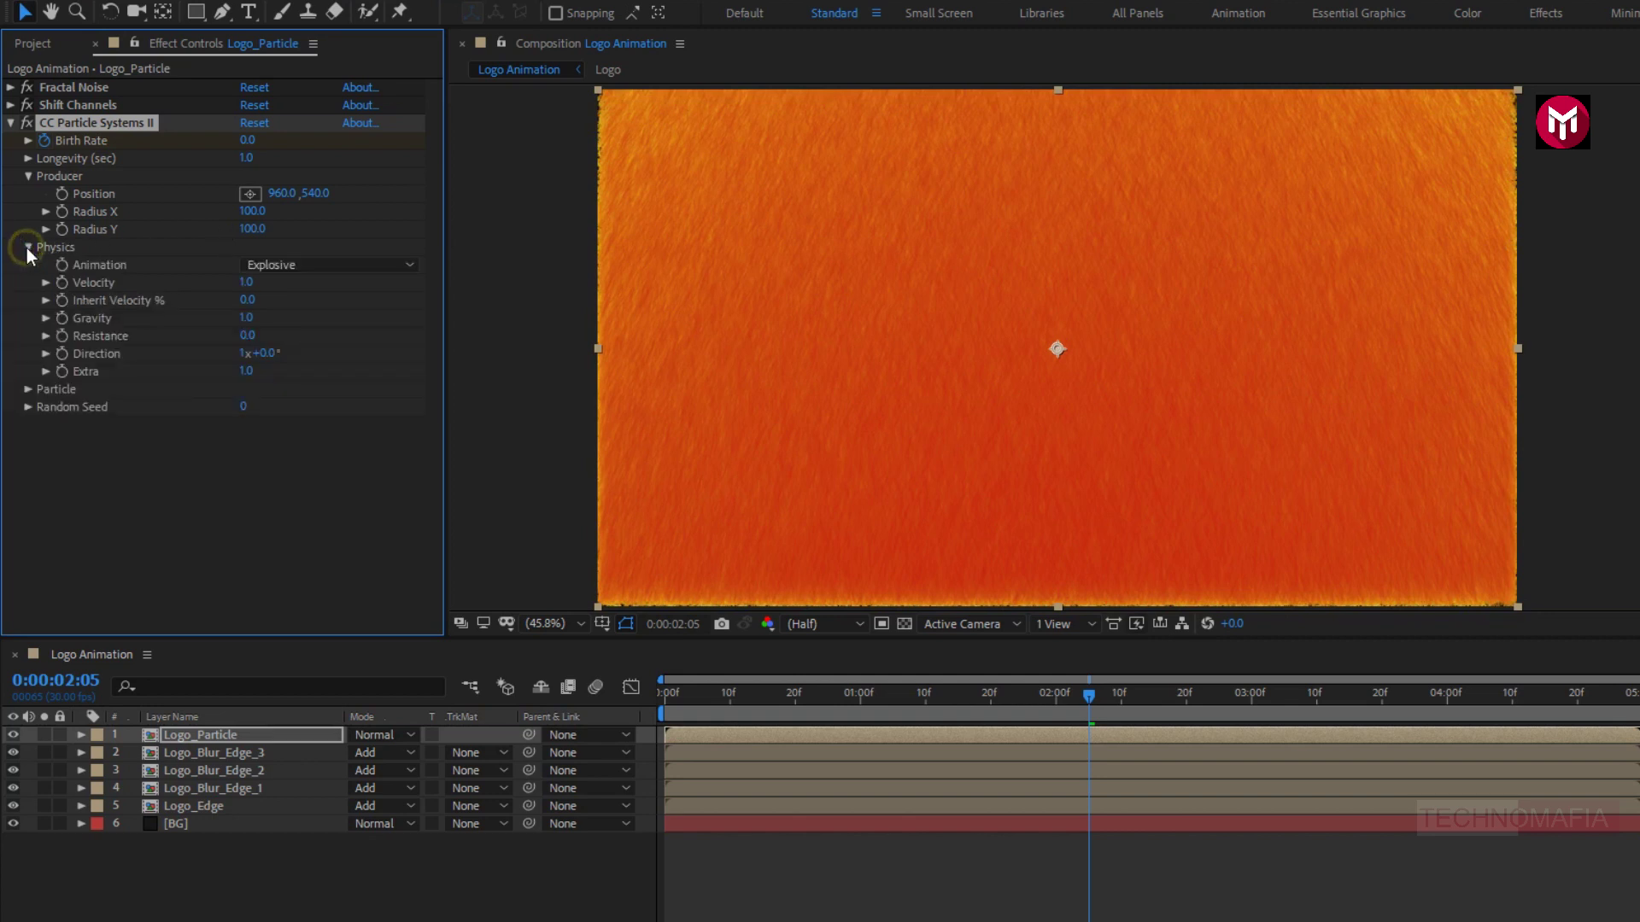
{"action": "left_click", "coordinate": [268, 268]}
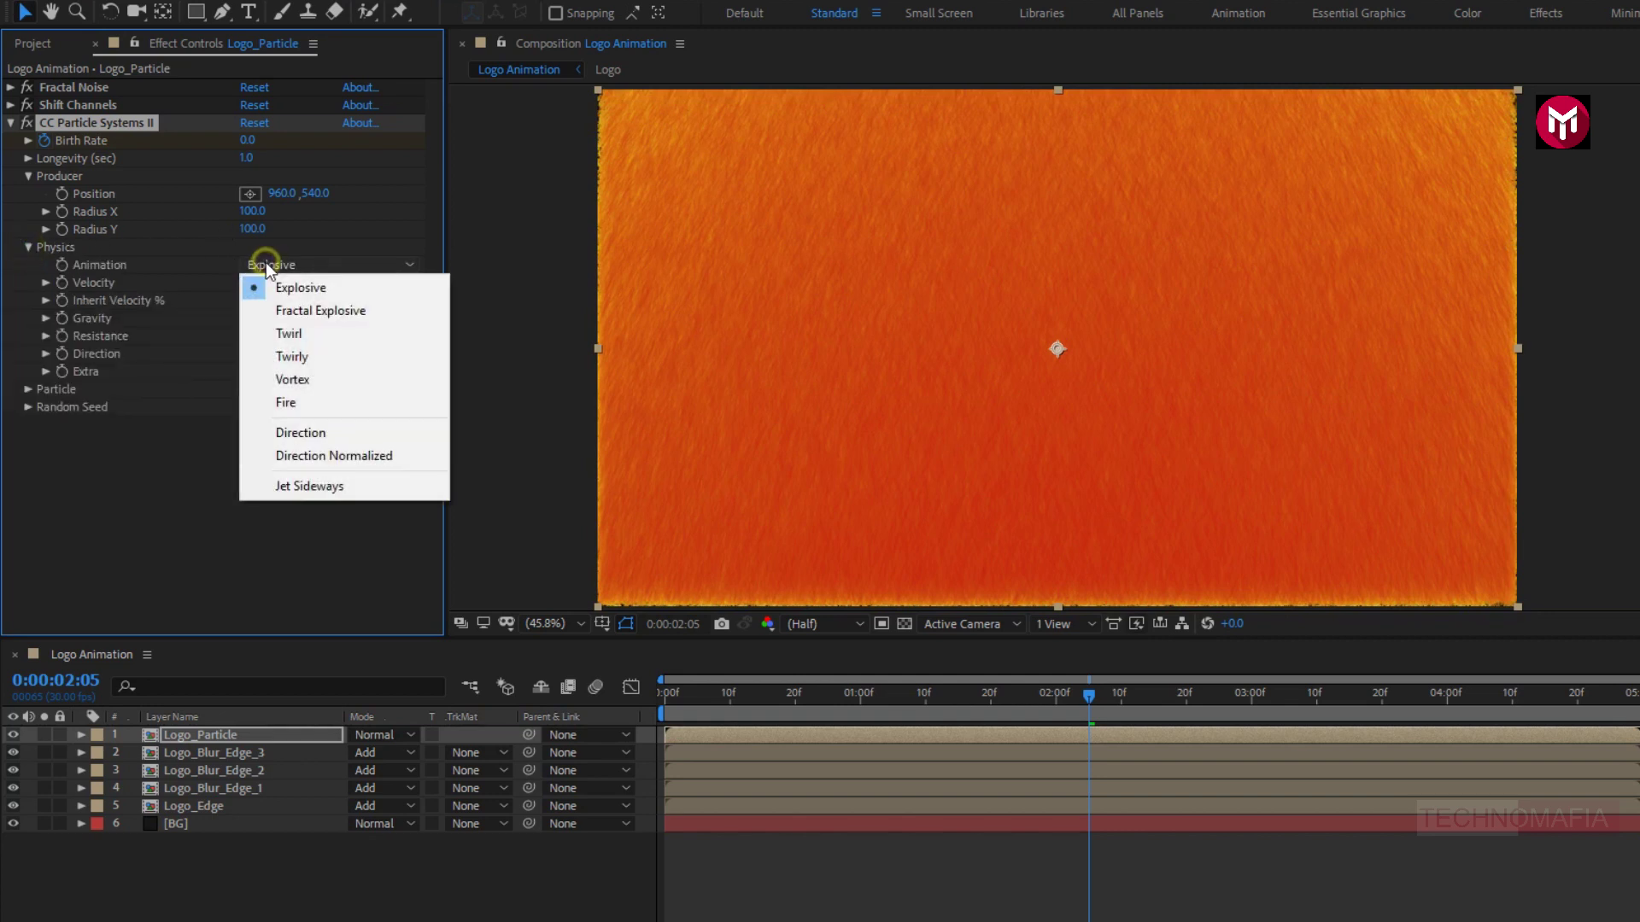
{"action": "left_click", "coordinate": [300, 433]}
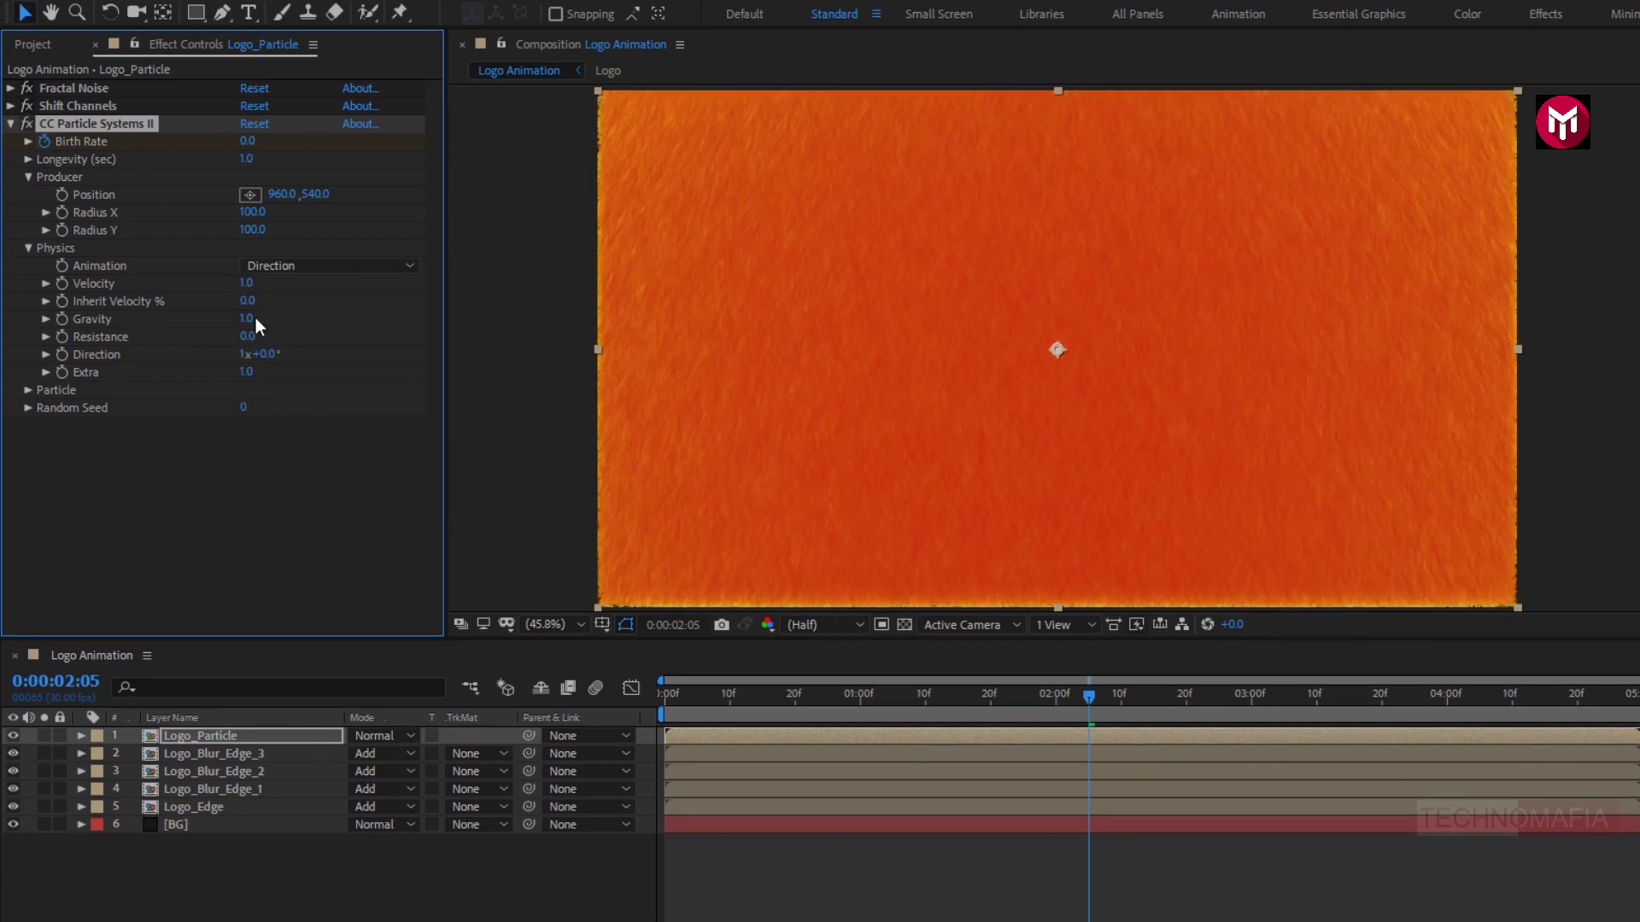
{"action": "left_click", "coordinate": [247, 317]}
{"action": "type", "text": "0"}
{"action": "key", "text": "Return"}
Set particle Velocity to -0.2, Resistance to 8 and Extra to 0.1.
{"action": "left_click", "coordinate": [243, 287]}
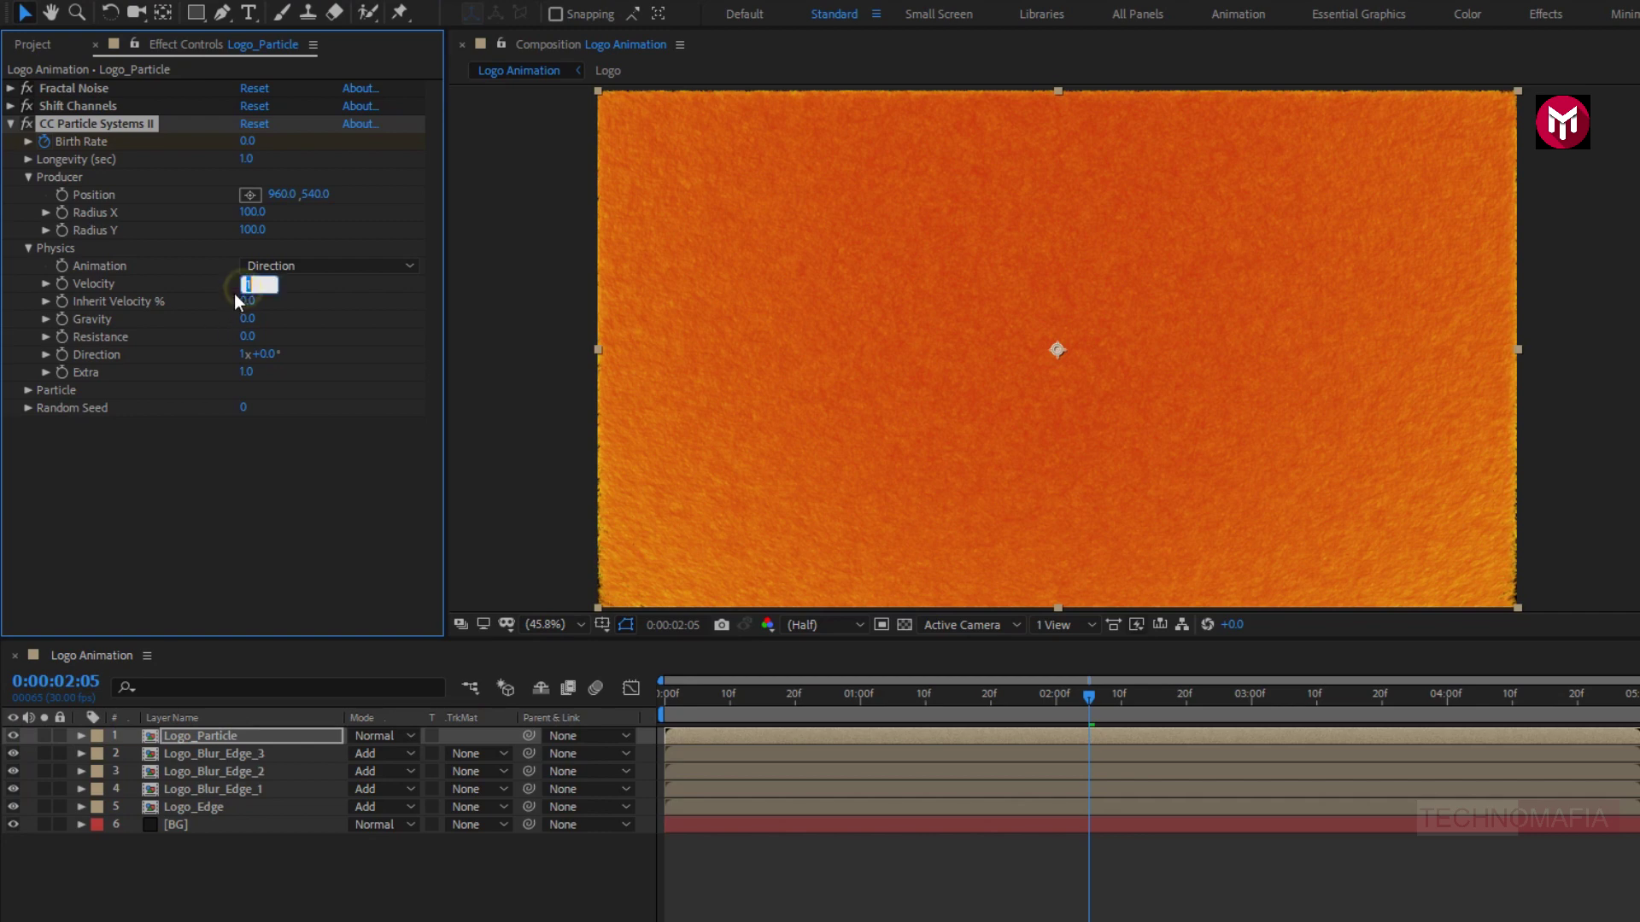
{"action": "type", "text": "-0.2"}
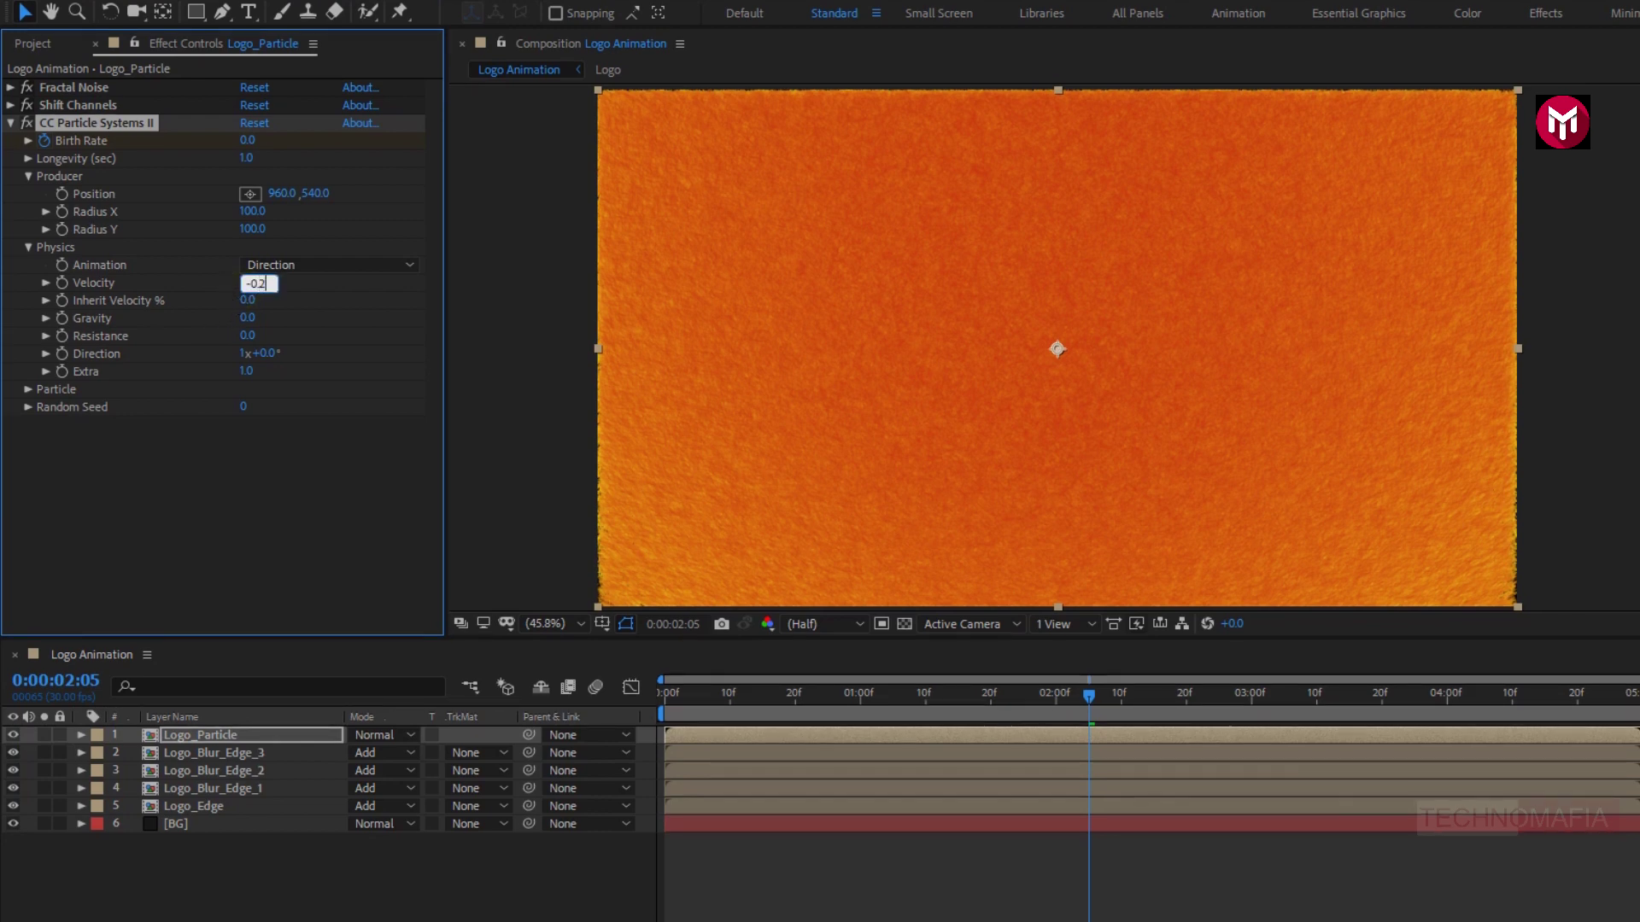
{"action": "key", "text": "Return"}
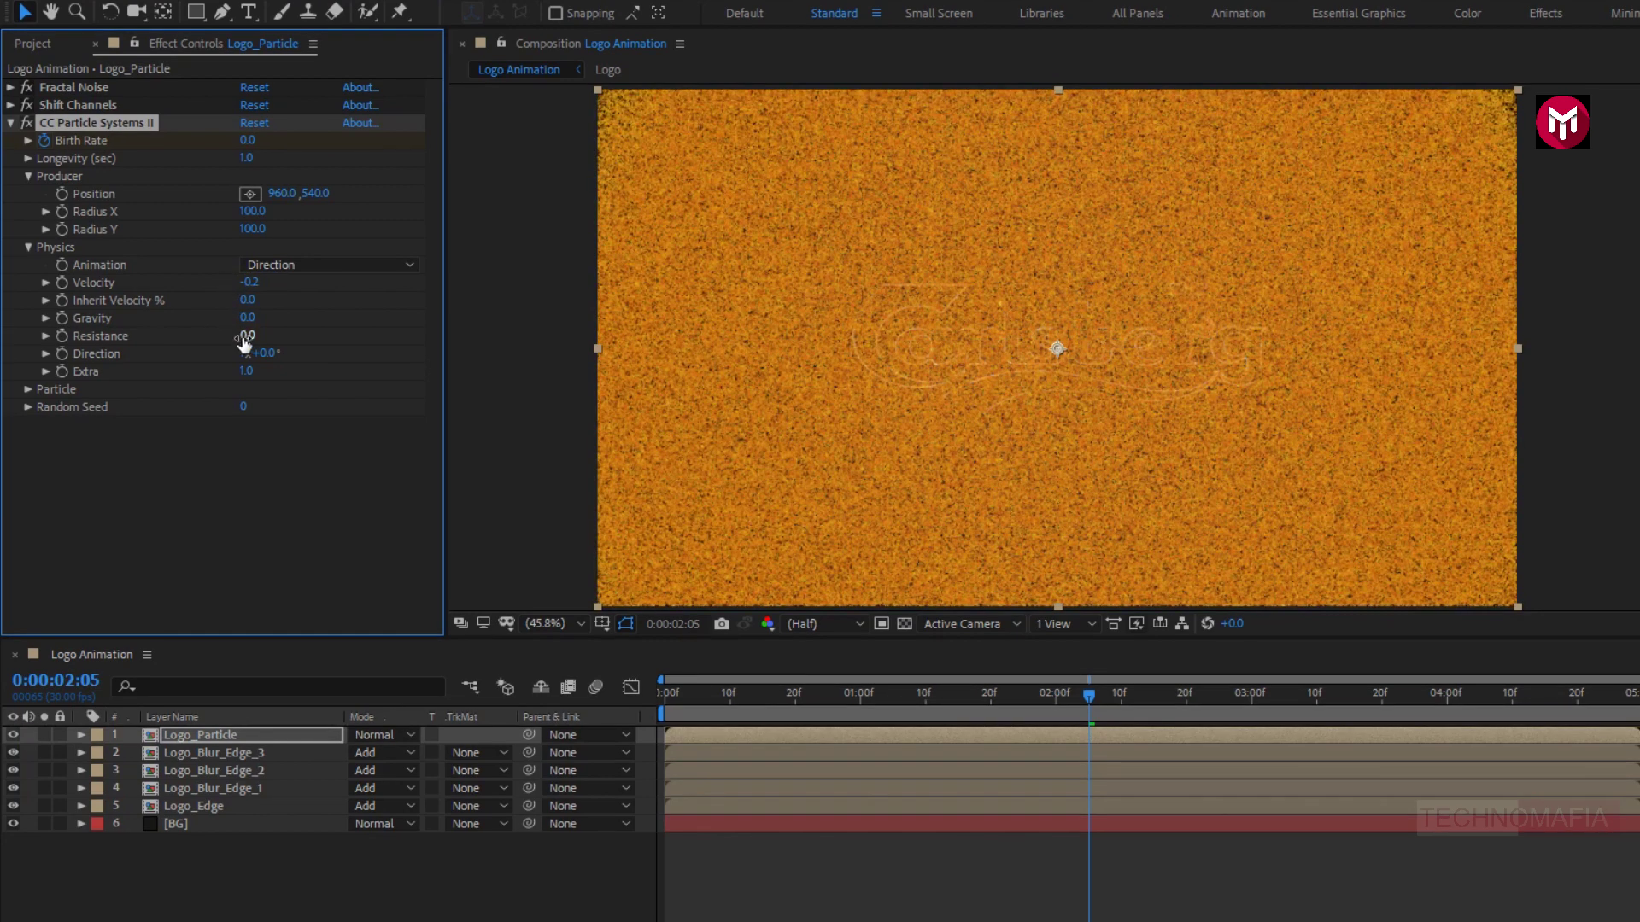
{"action": "left_click", "coordinate": [245, 336]}
{"action": "type", "text": "8"}
{"action": "key", "text": "Return"}
{"action": "left_click", "coordinate": [240, 368]}
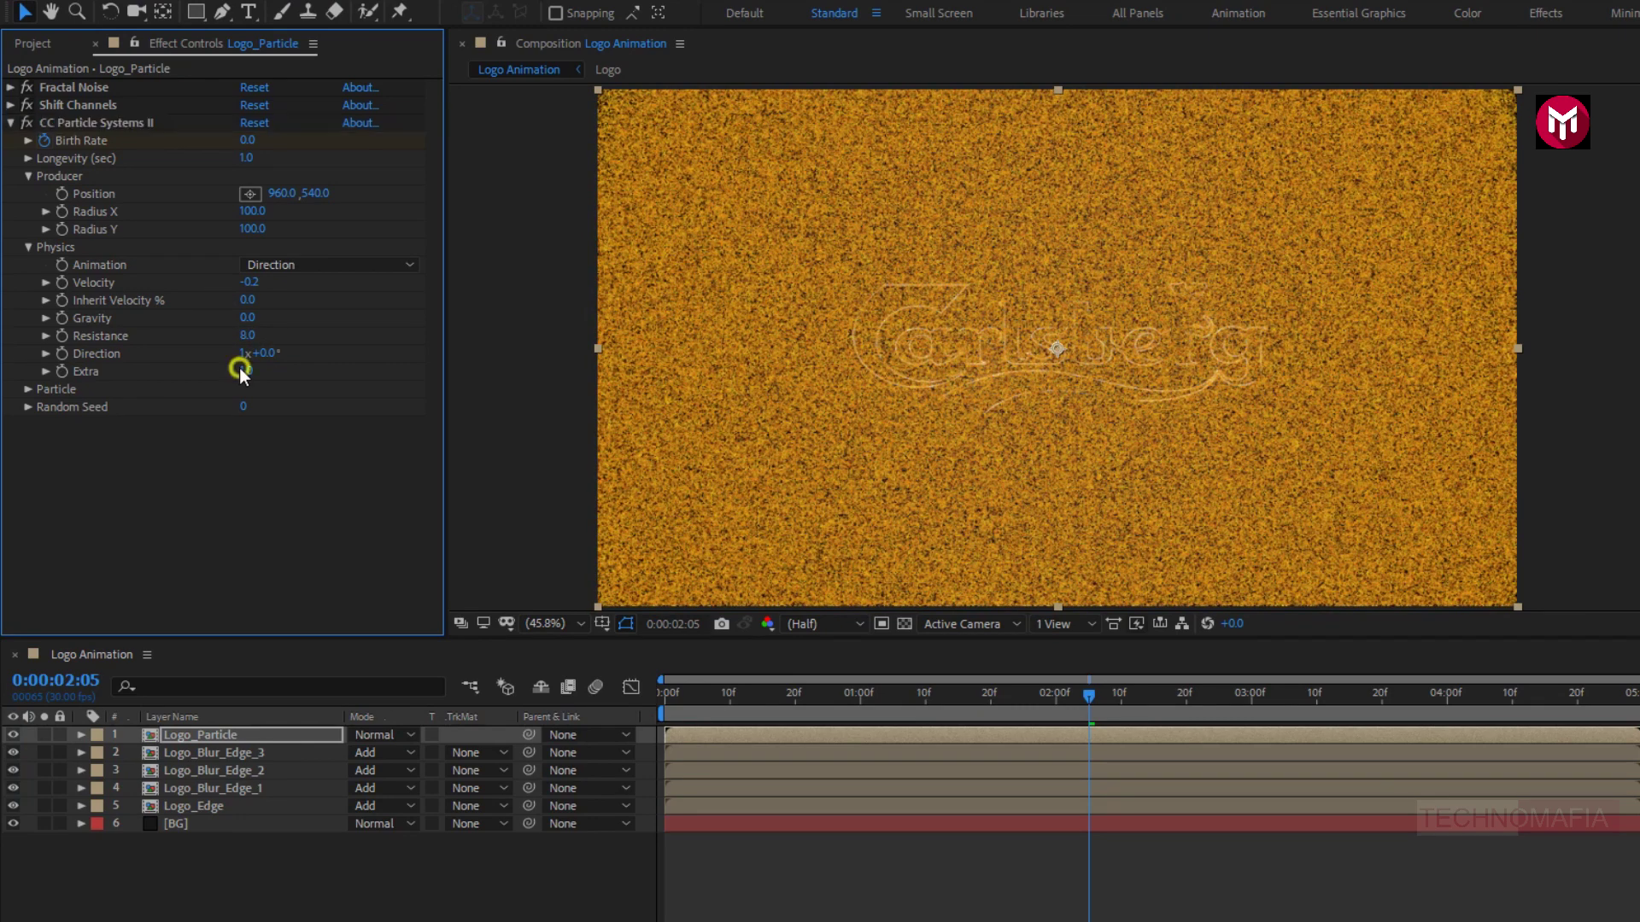
{"action": "type", "text": "0.1"}
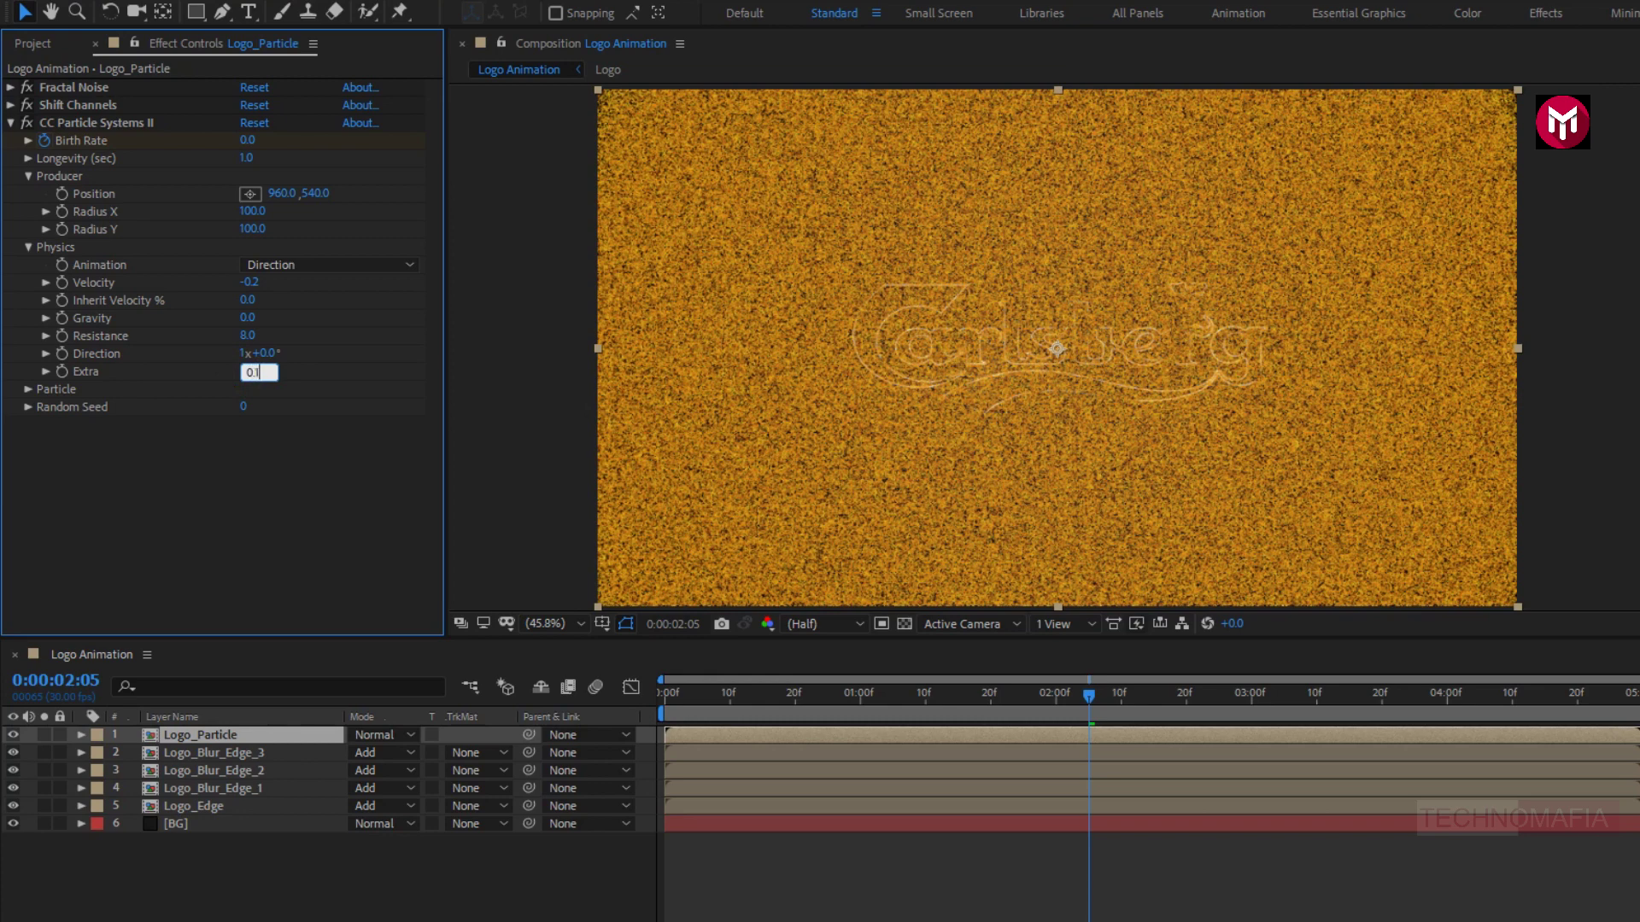
{"action": "key", "text": "Return"}
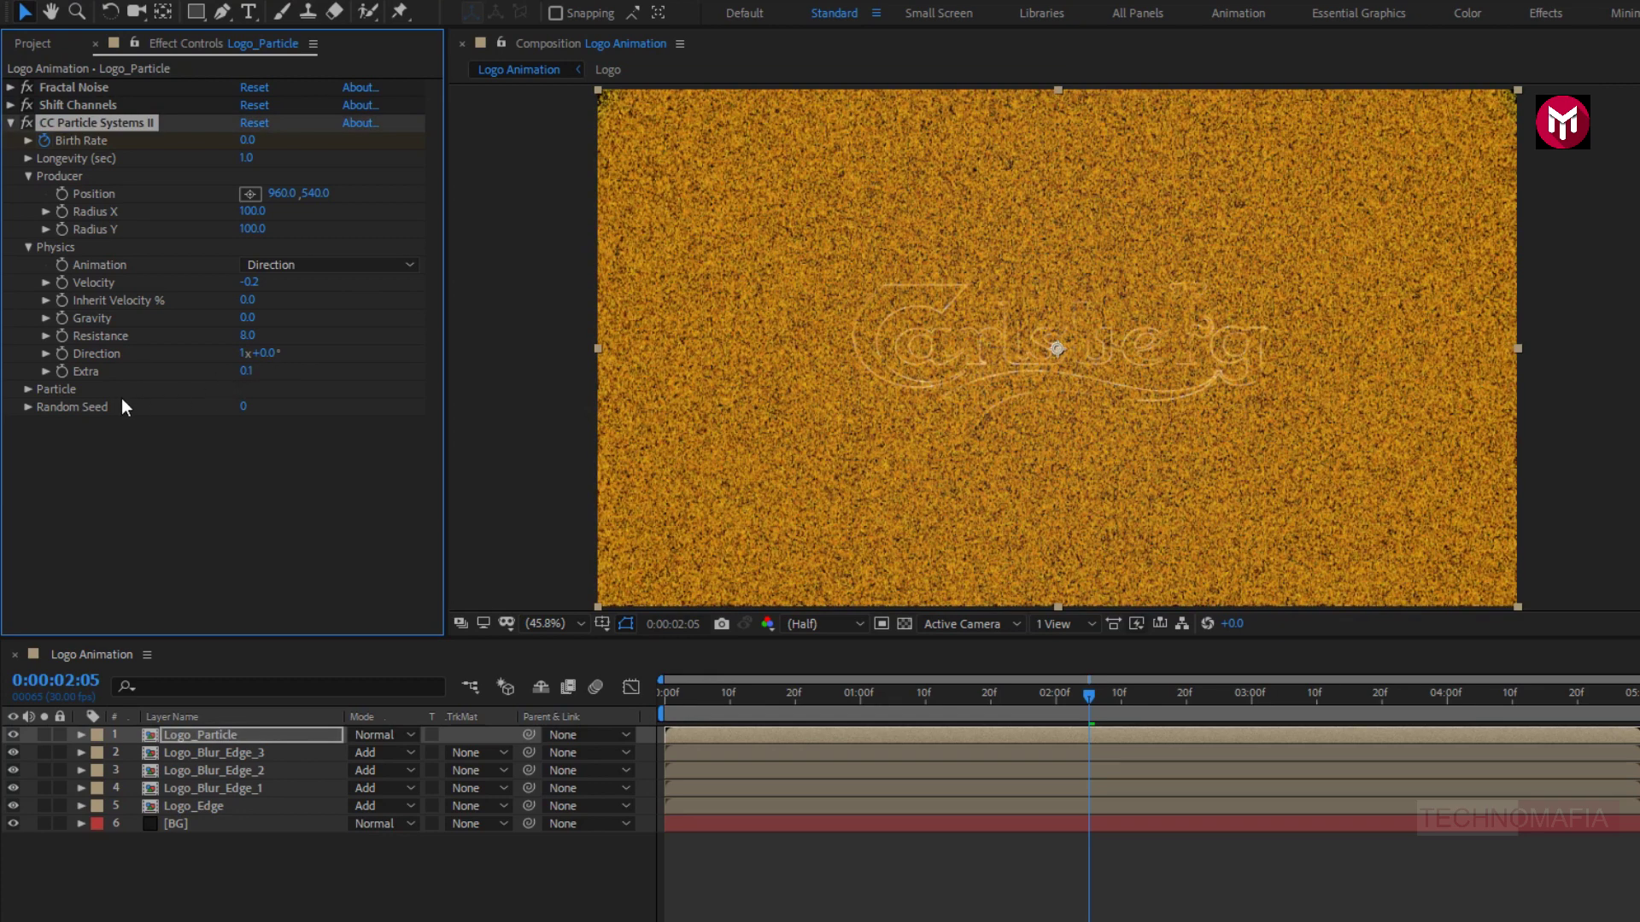
Make the particles TriPolygon with birth and death size 0.01 and 100% size variation.
{"action": "left_click", "coordinate": [26, 390]}
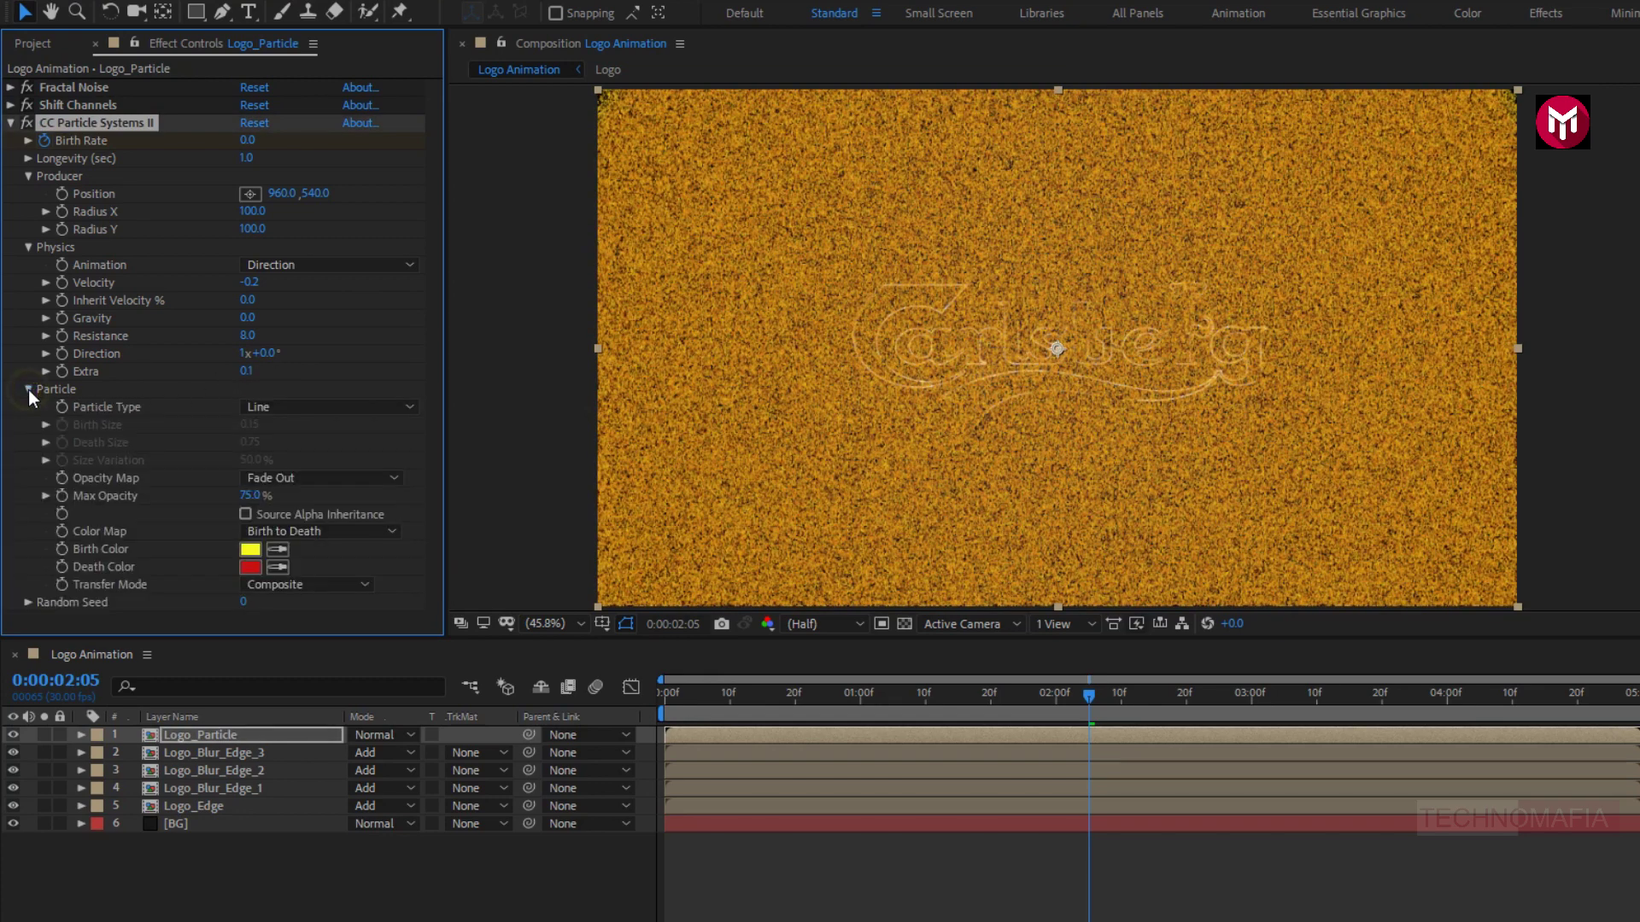
{"action": "left_click", "coordinate": [322, 407]}
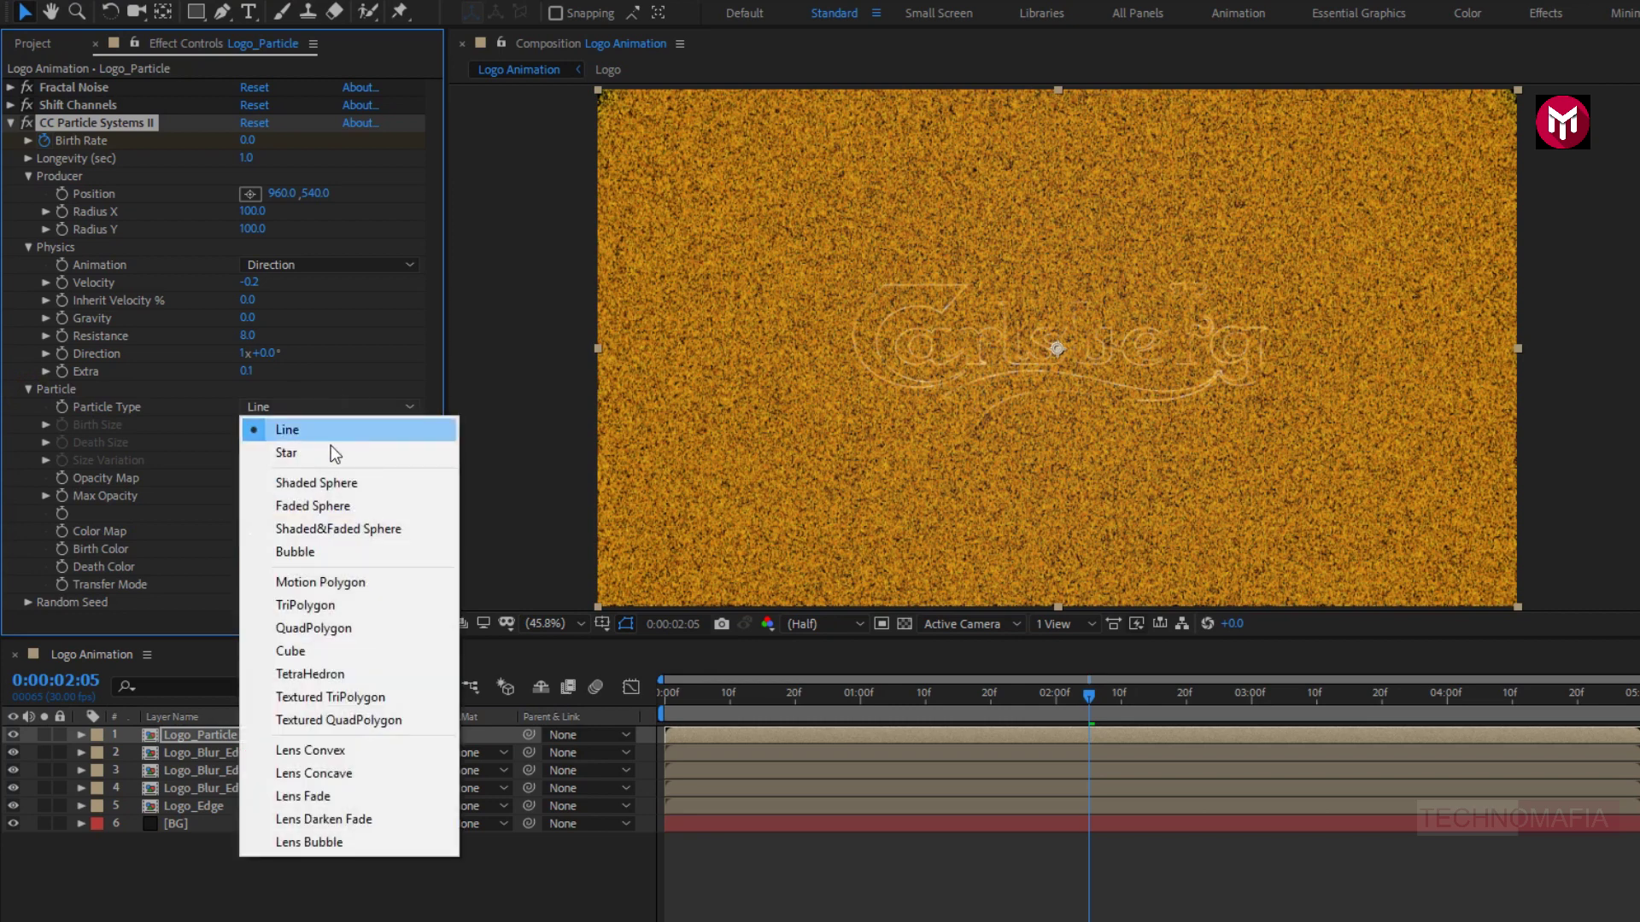
{"action": "left_click", "coordinate": [362, 612]}
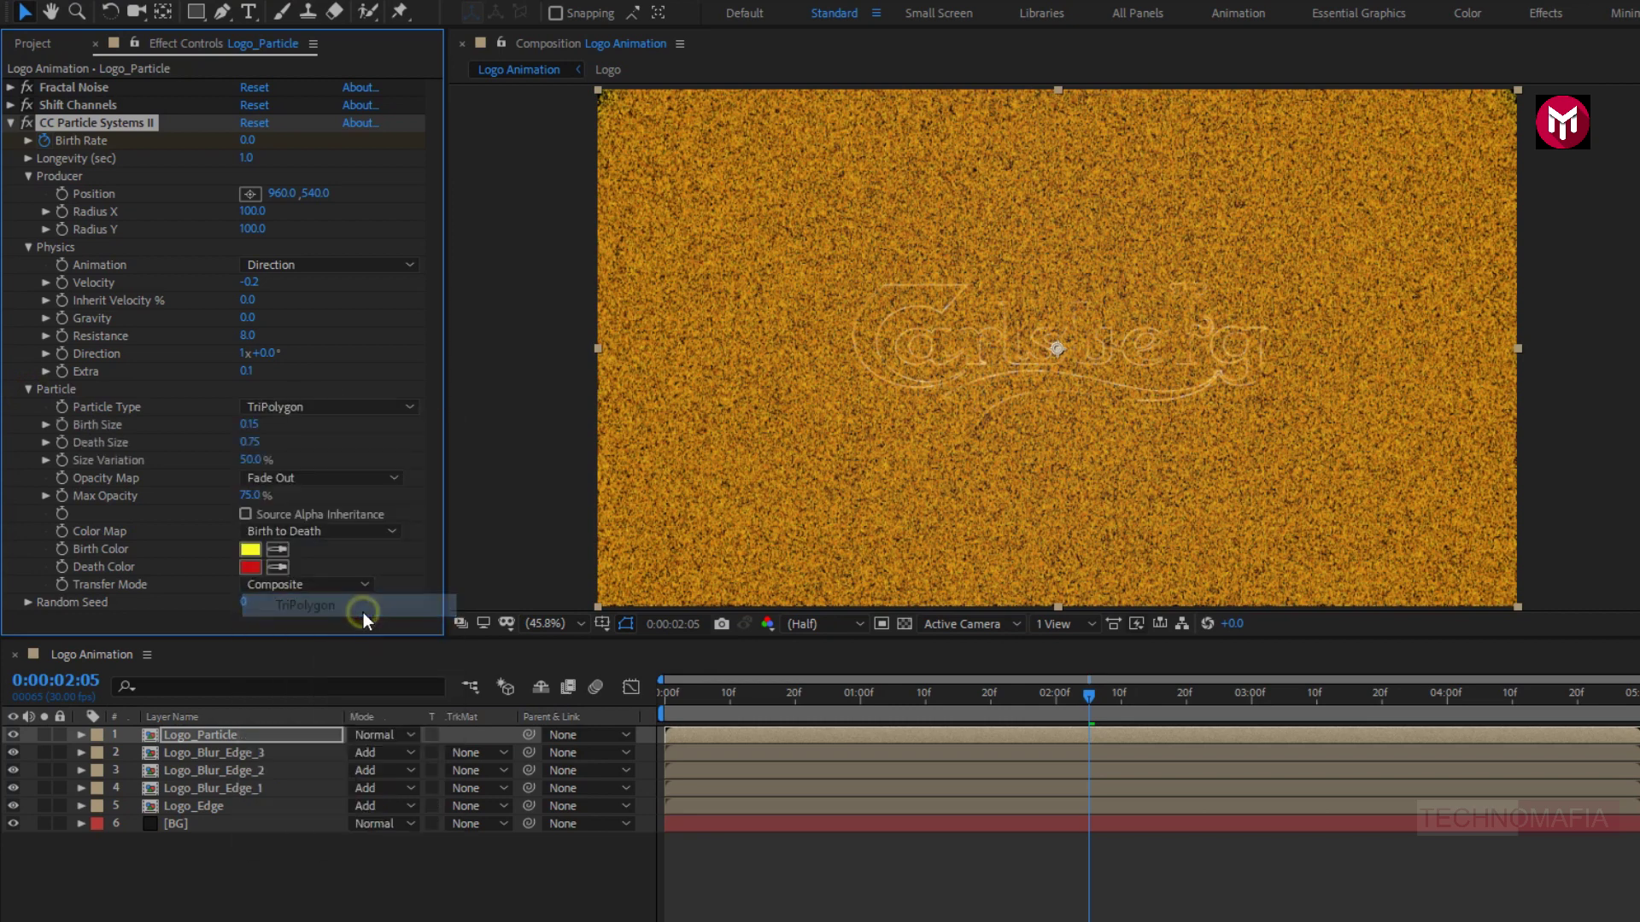
{"action": "left_click", "coordinate": [249, 424]}
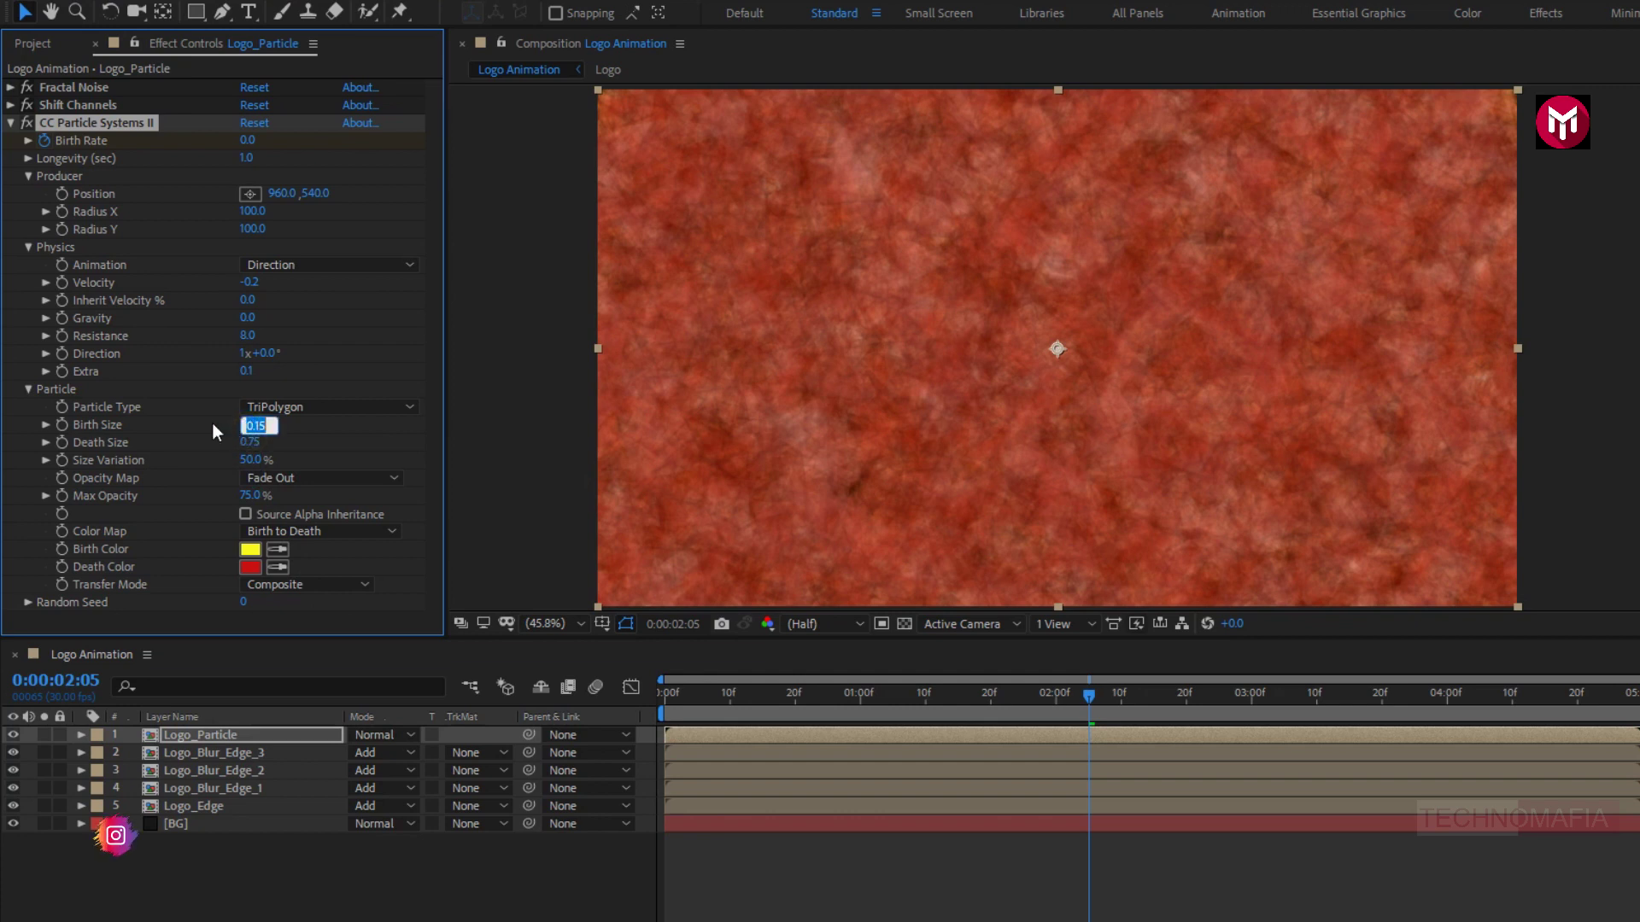
{"action": "type", "text": "0.01"}
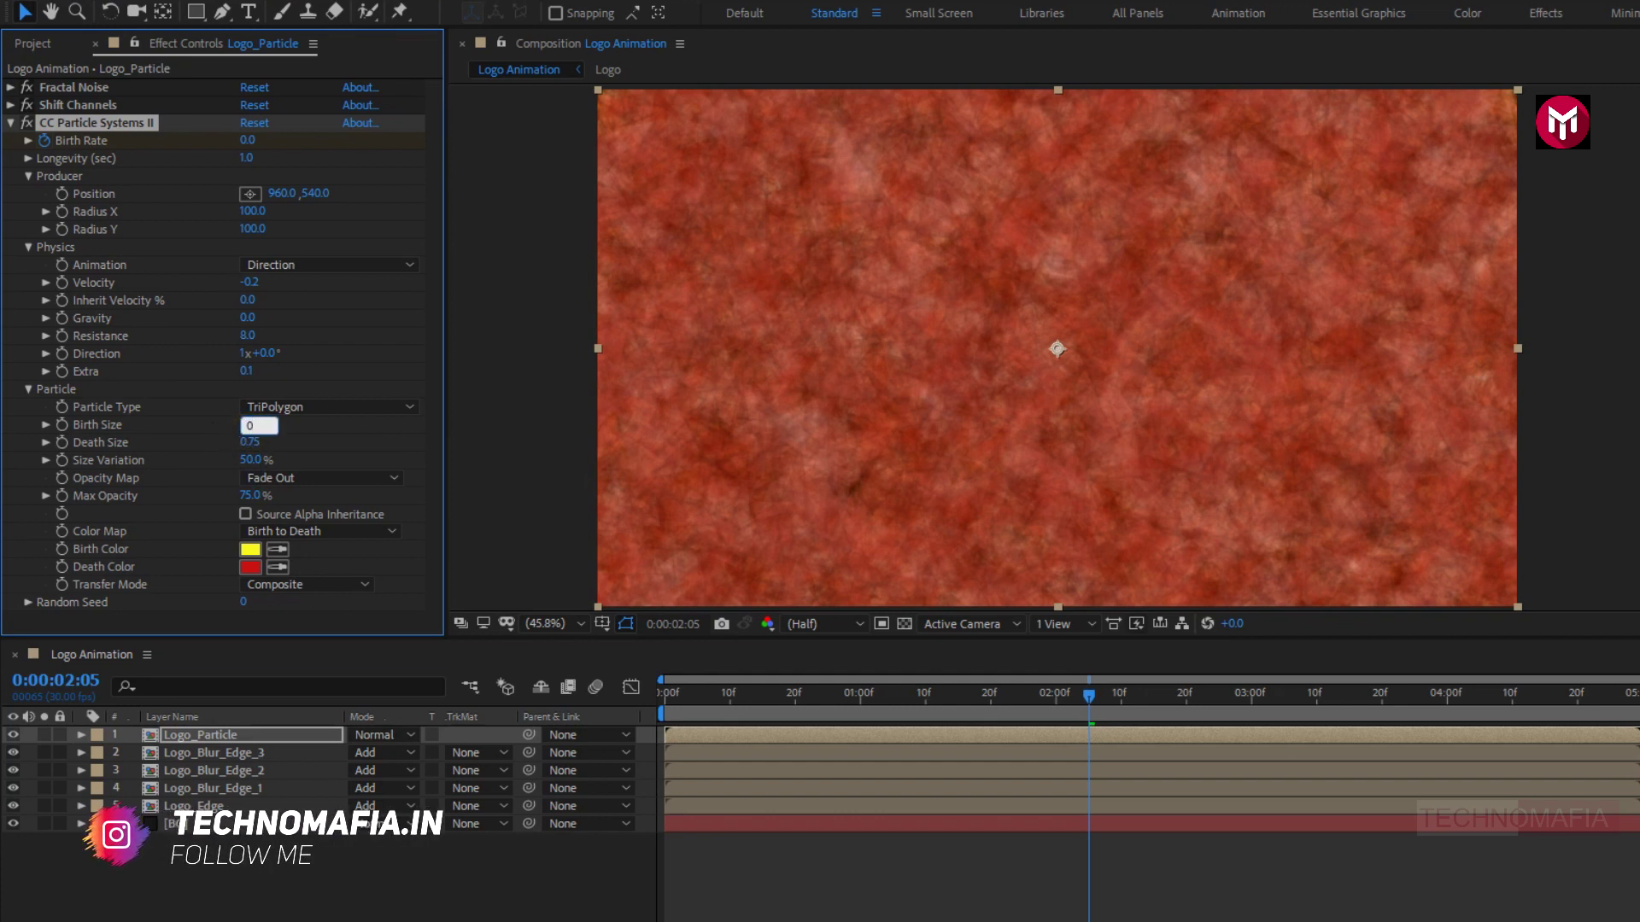
{"action": "key", "text": "Return"}
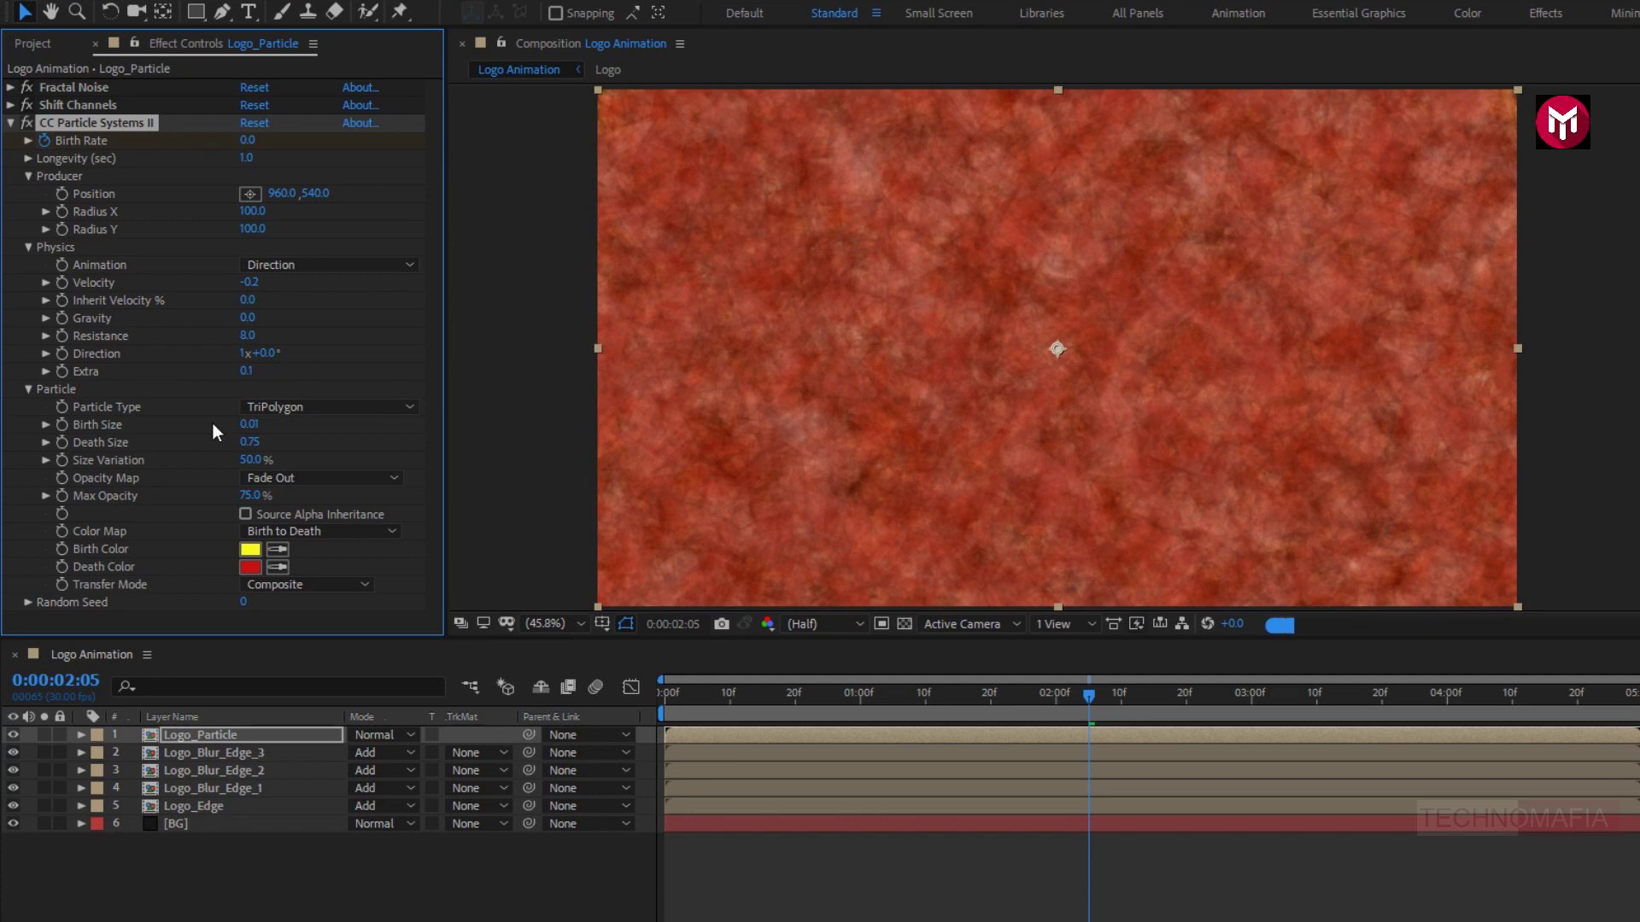
{"action": "left_click", "coordinate": [250, 442]}
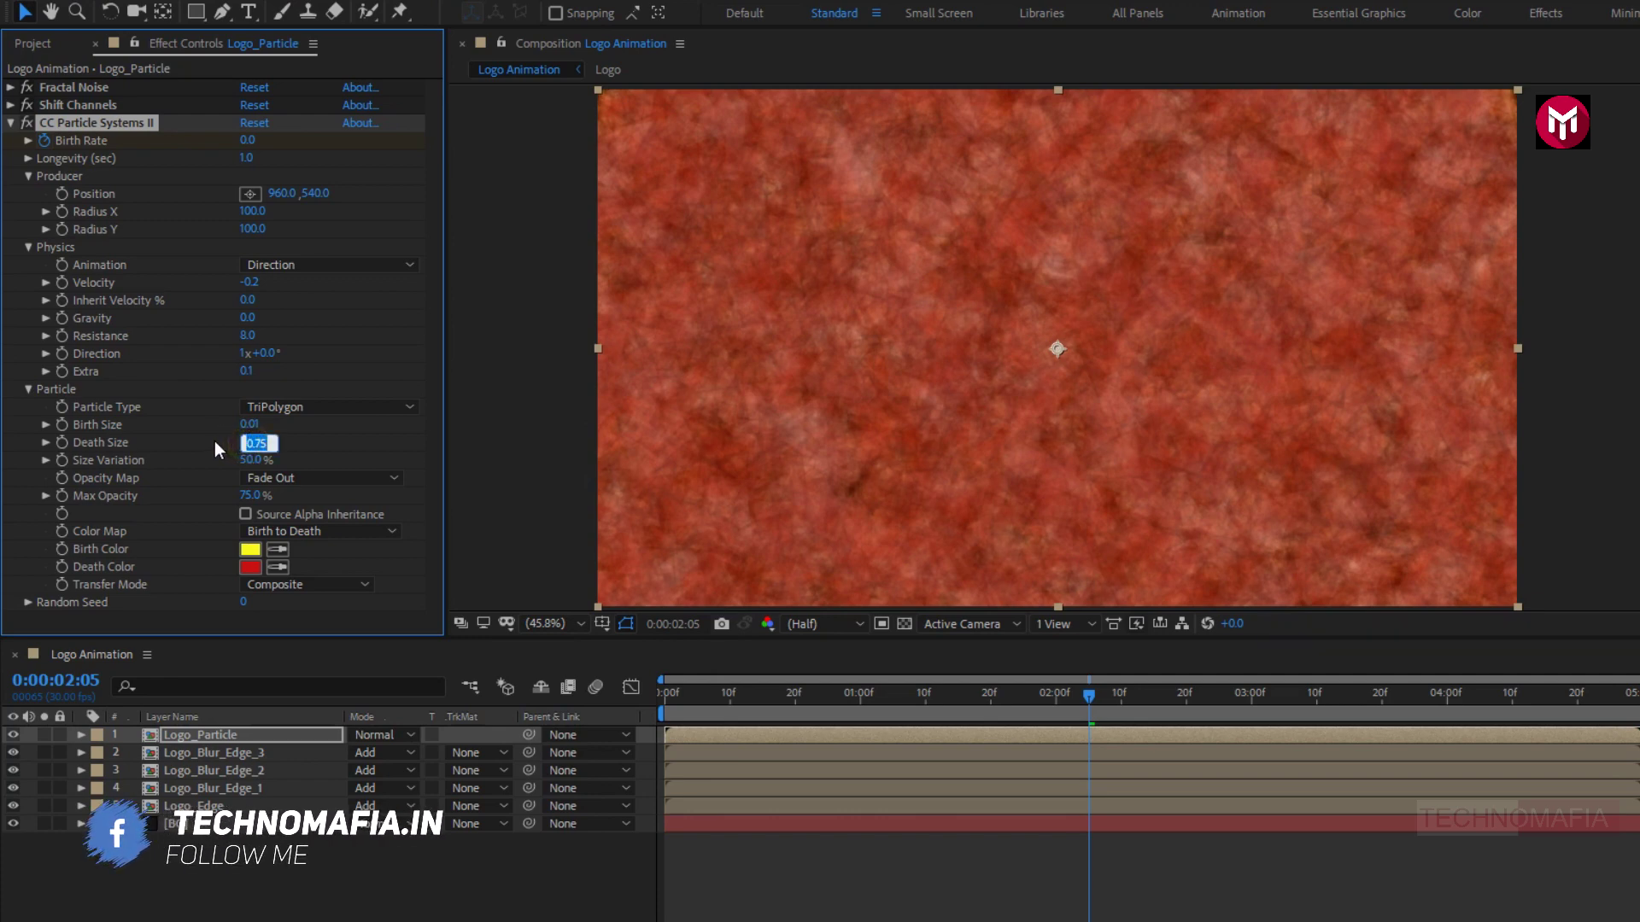
{"action": "type", "text": "0.01"}
{"action": "key", "text": "Return"}
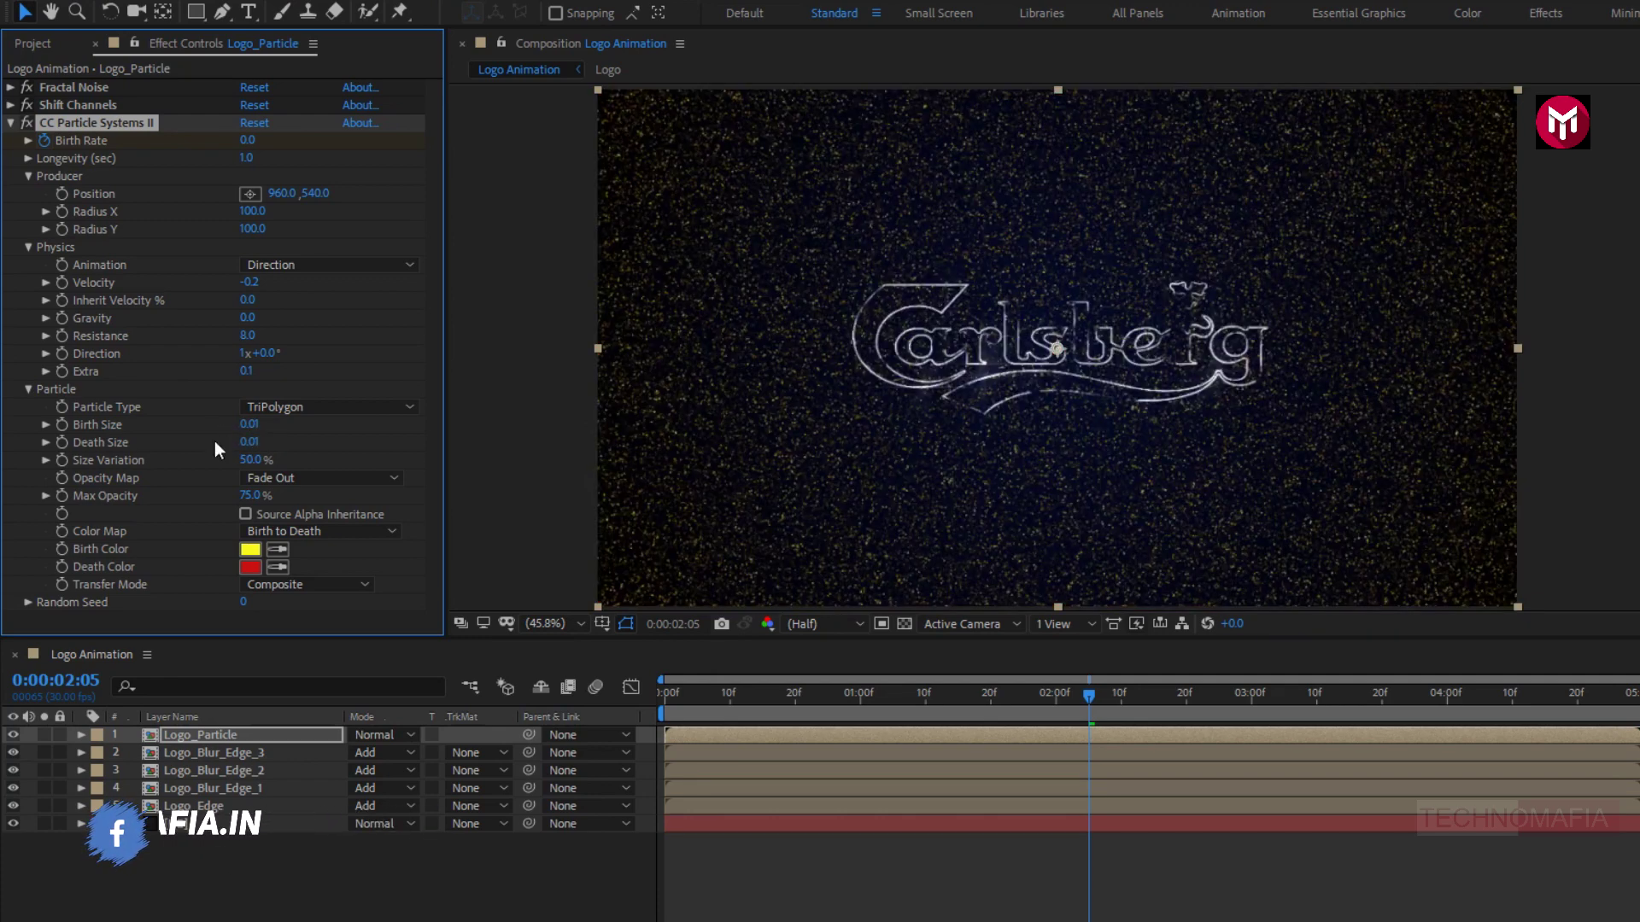
{"action": "left_click", "coordinate": [252, 459]}
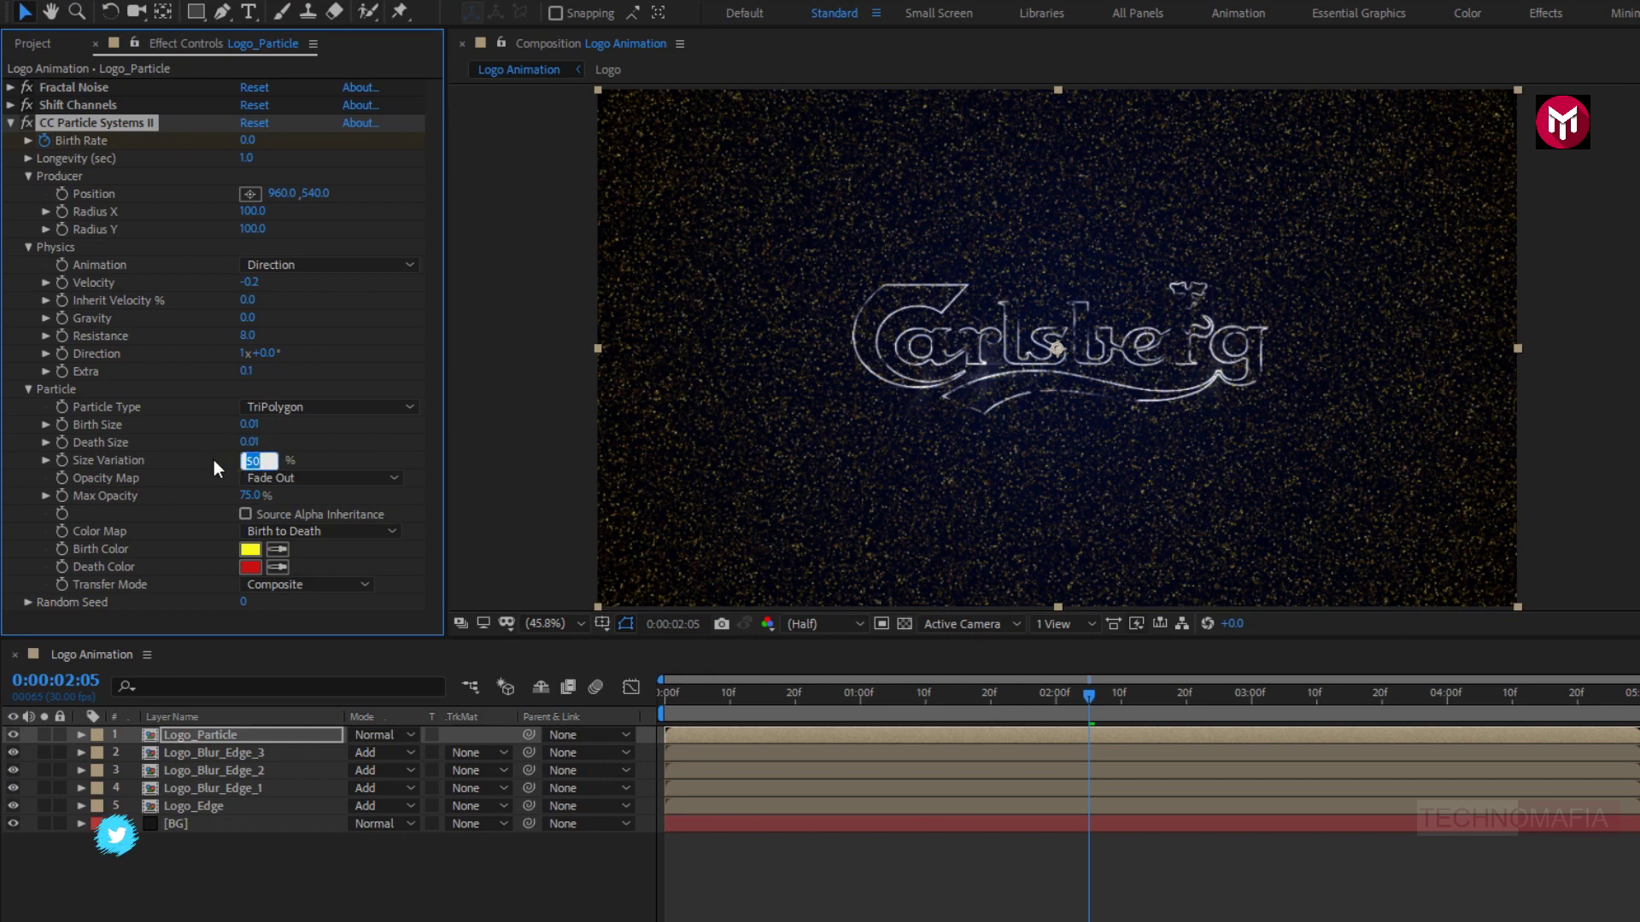
{"action": "type", "text": "100"}
{"action": "key", "text": "Return"}
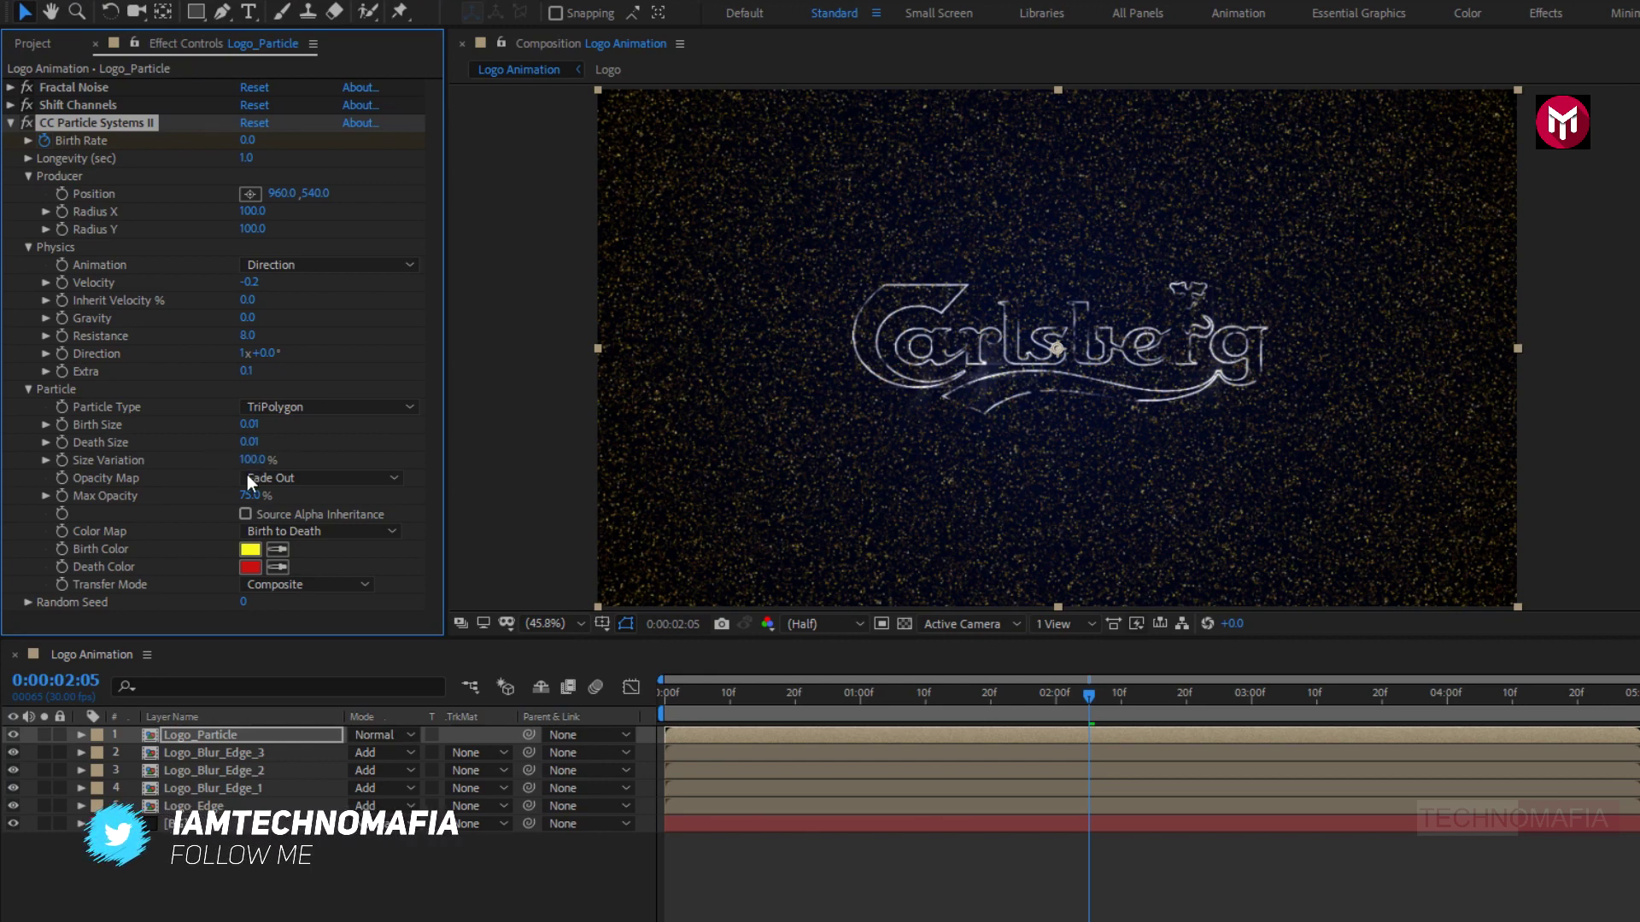
Set the particle opacity map to Oscillate, limited to the logo shape, with 100% maximum opacity.
{"action": "left_click", "coordinate": [318, 481]}
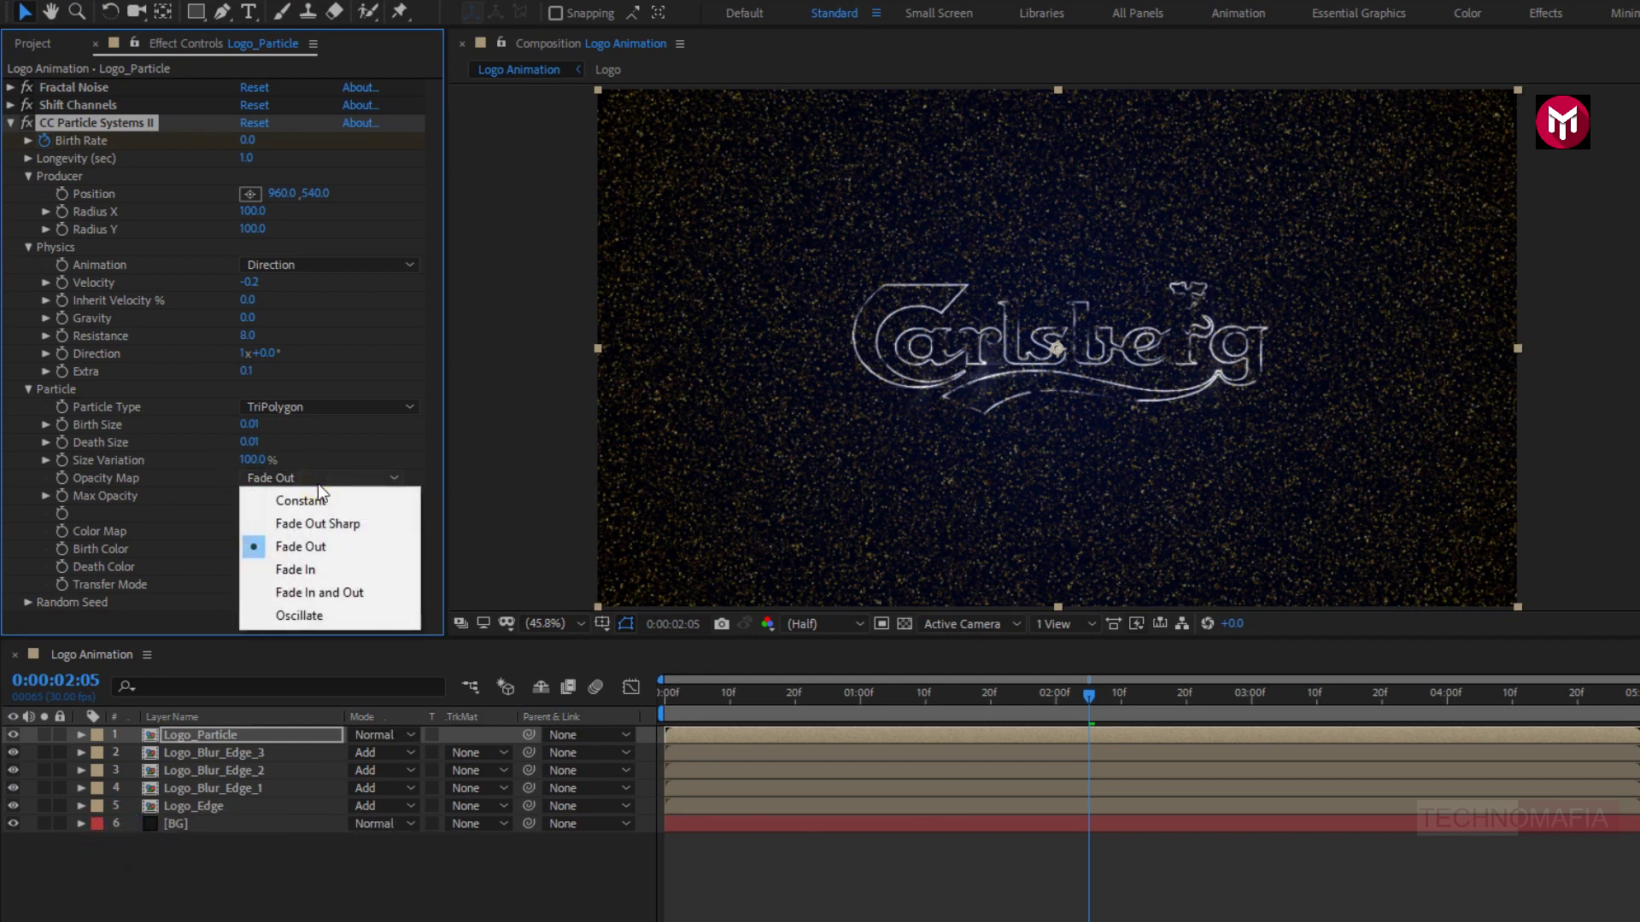
{"action": "left_click", "coordinate": [337, 617]}
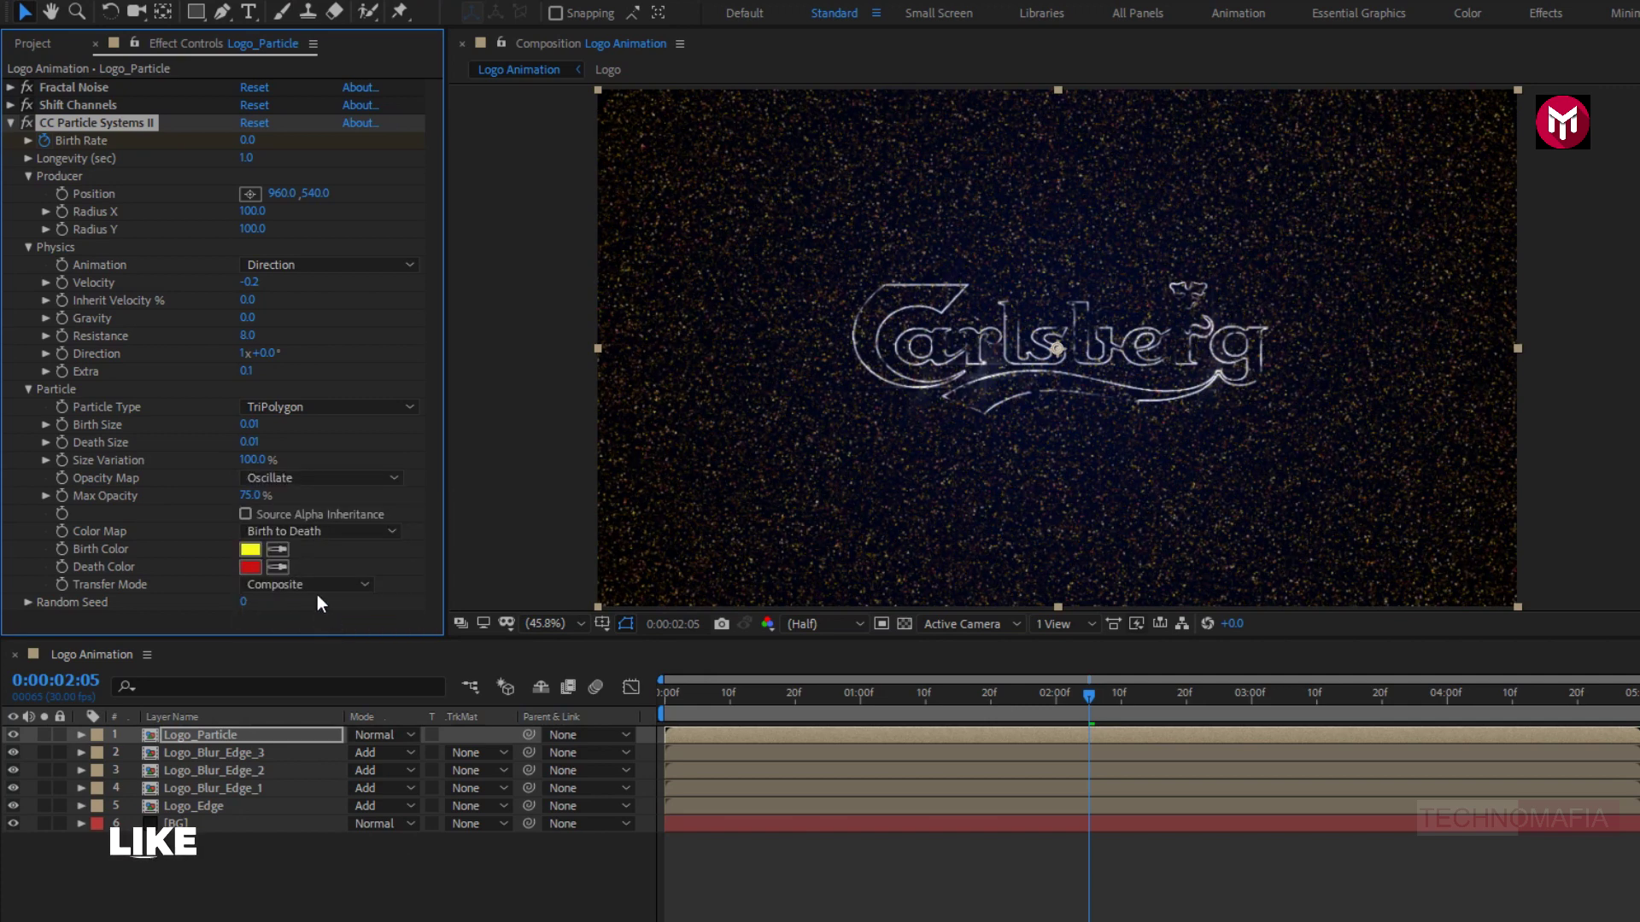
{"action": "left_click", "coordinate": [245, 513]}
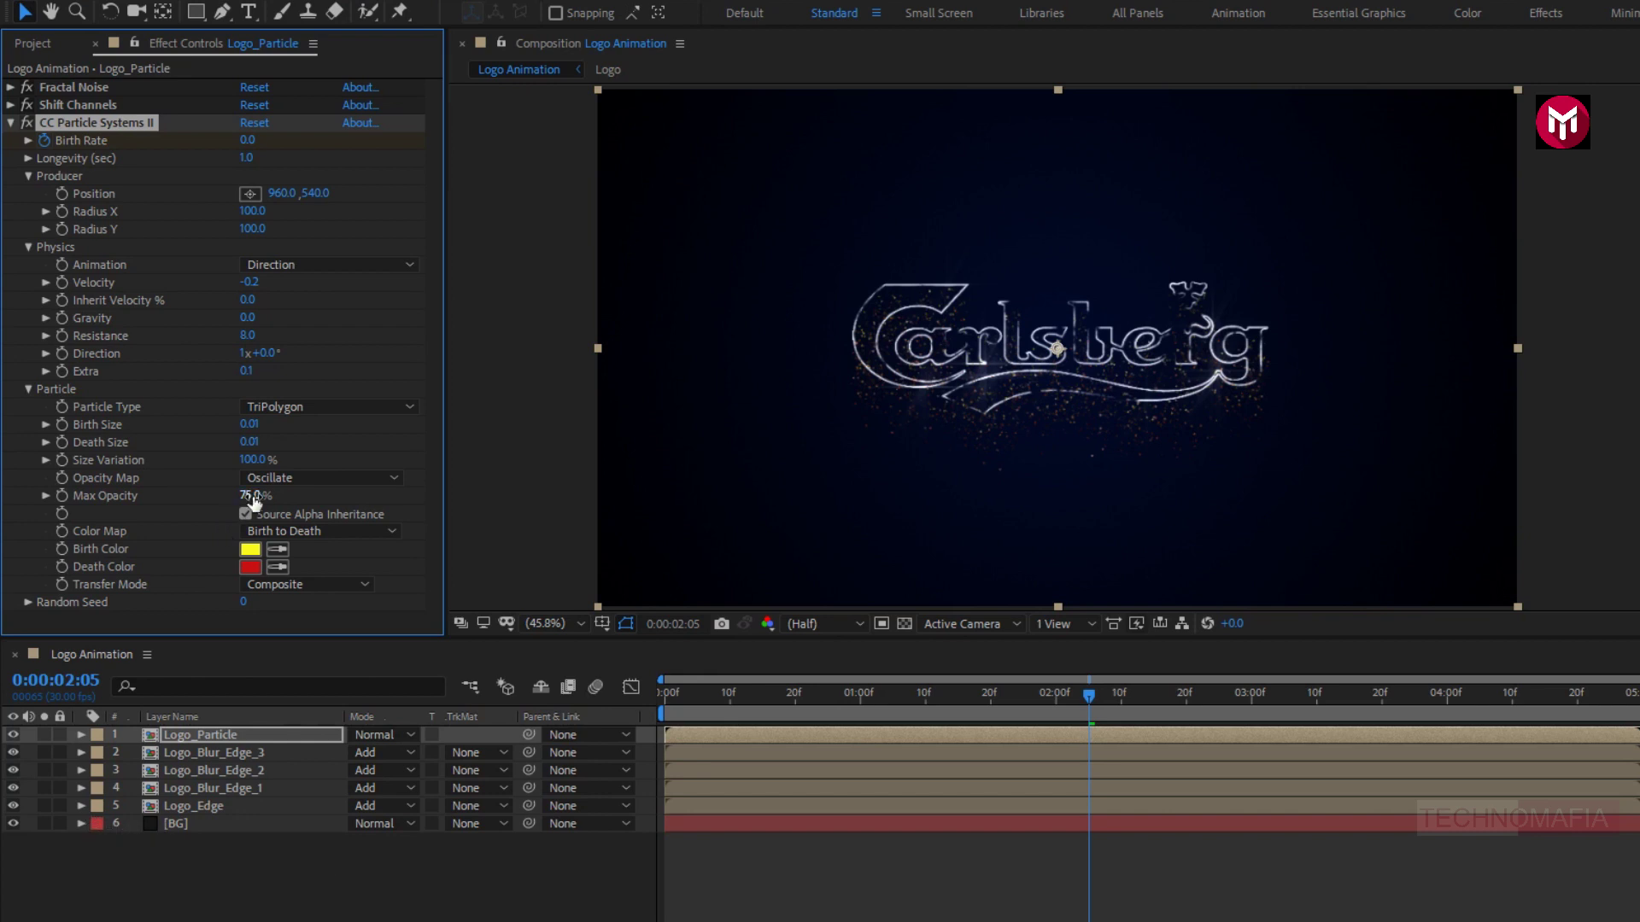
{"action": "left_click", "coordinate": [250, 496]}
{"action": "type", "text": "100"}
{"action": "key", "text": "Return"}
Set the particle birth colour to white and the death colour to grey 928D8D.
{"action": "left_click", "coordinate": [251, 549]}
{"action": "left_click_drag", "start_coordinate": [340, 300], "coordinate": [315, 269]}
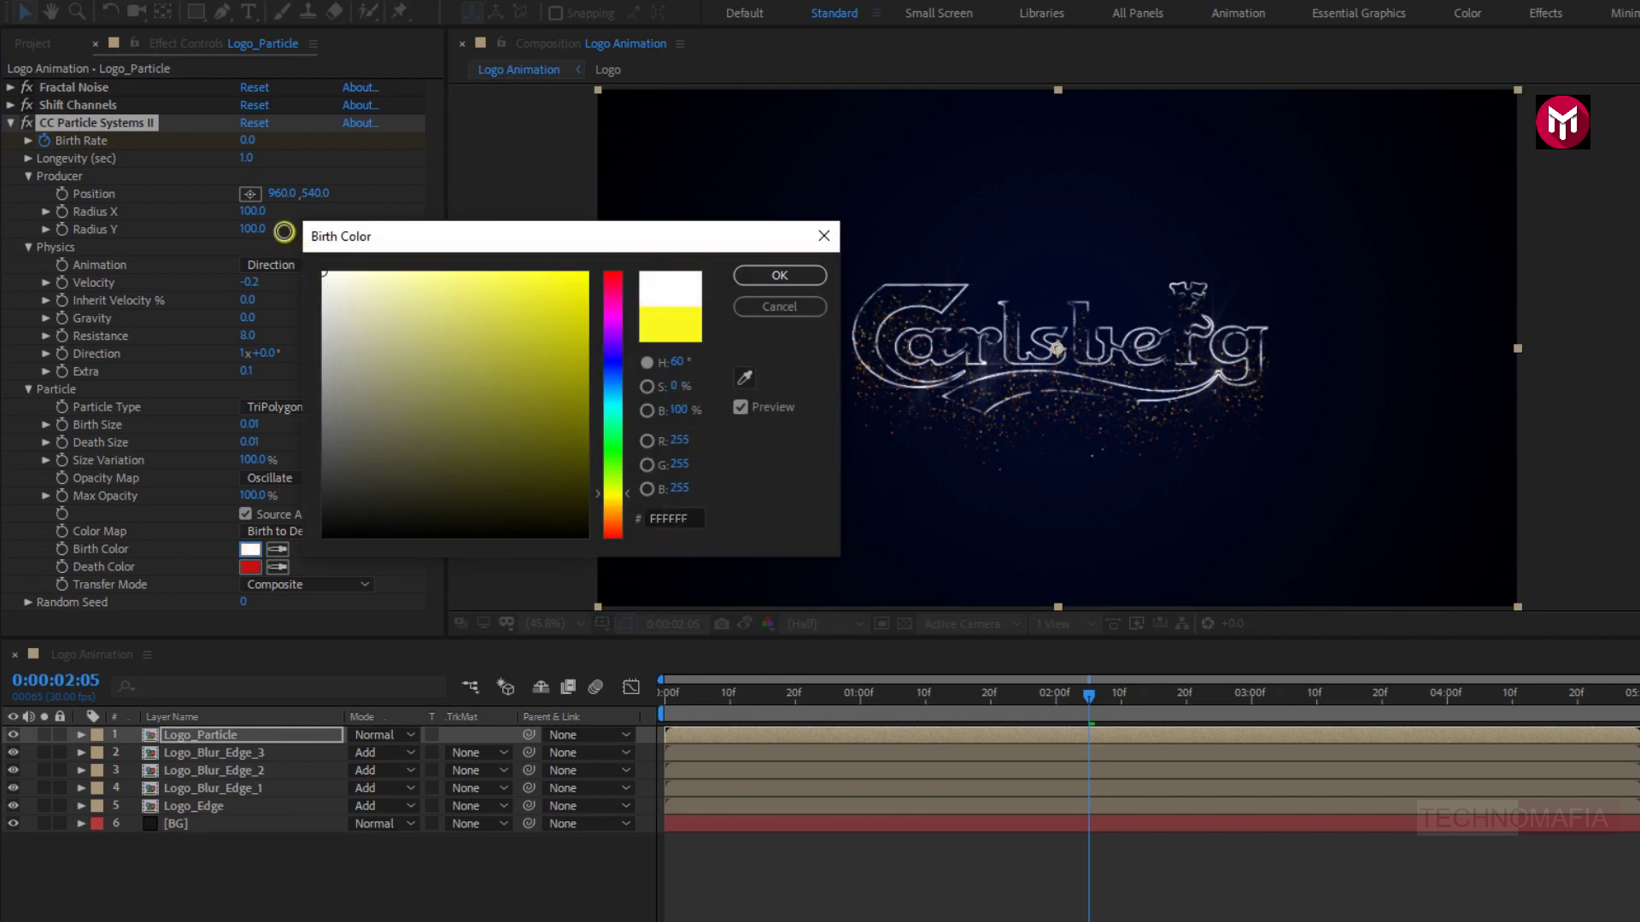
{"action": "left_click", "coordinate": [770, 280]}
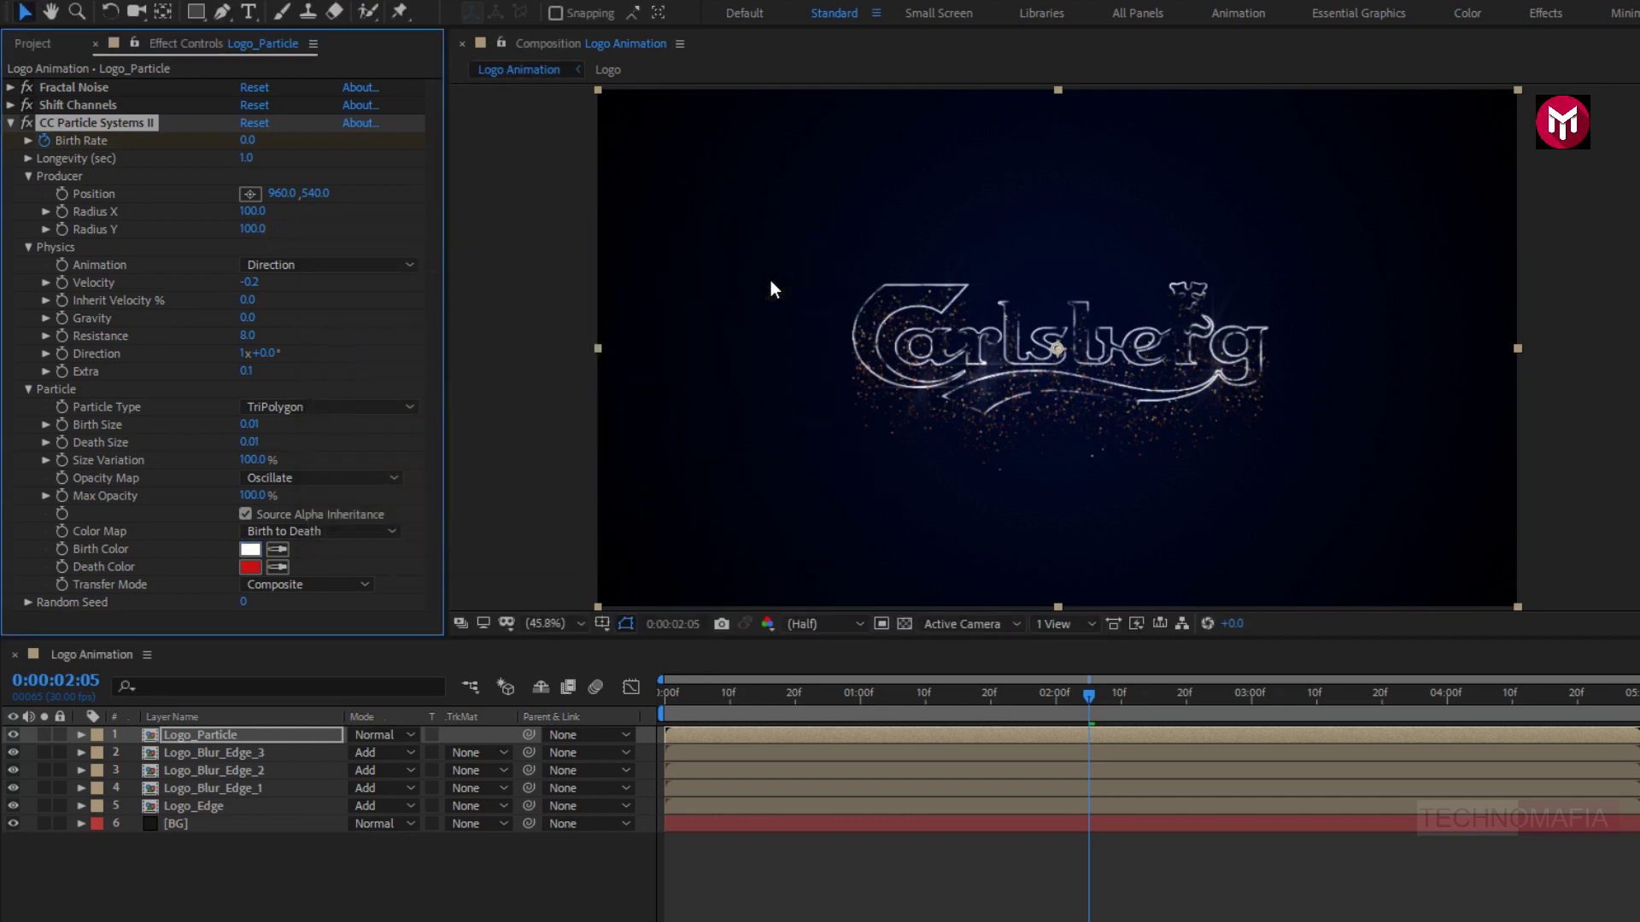
{"action": "left_click", "coordinate": [244, 568]}
{"action": "left_click", "coordinate": [329, 385]}
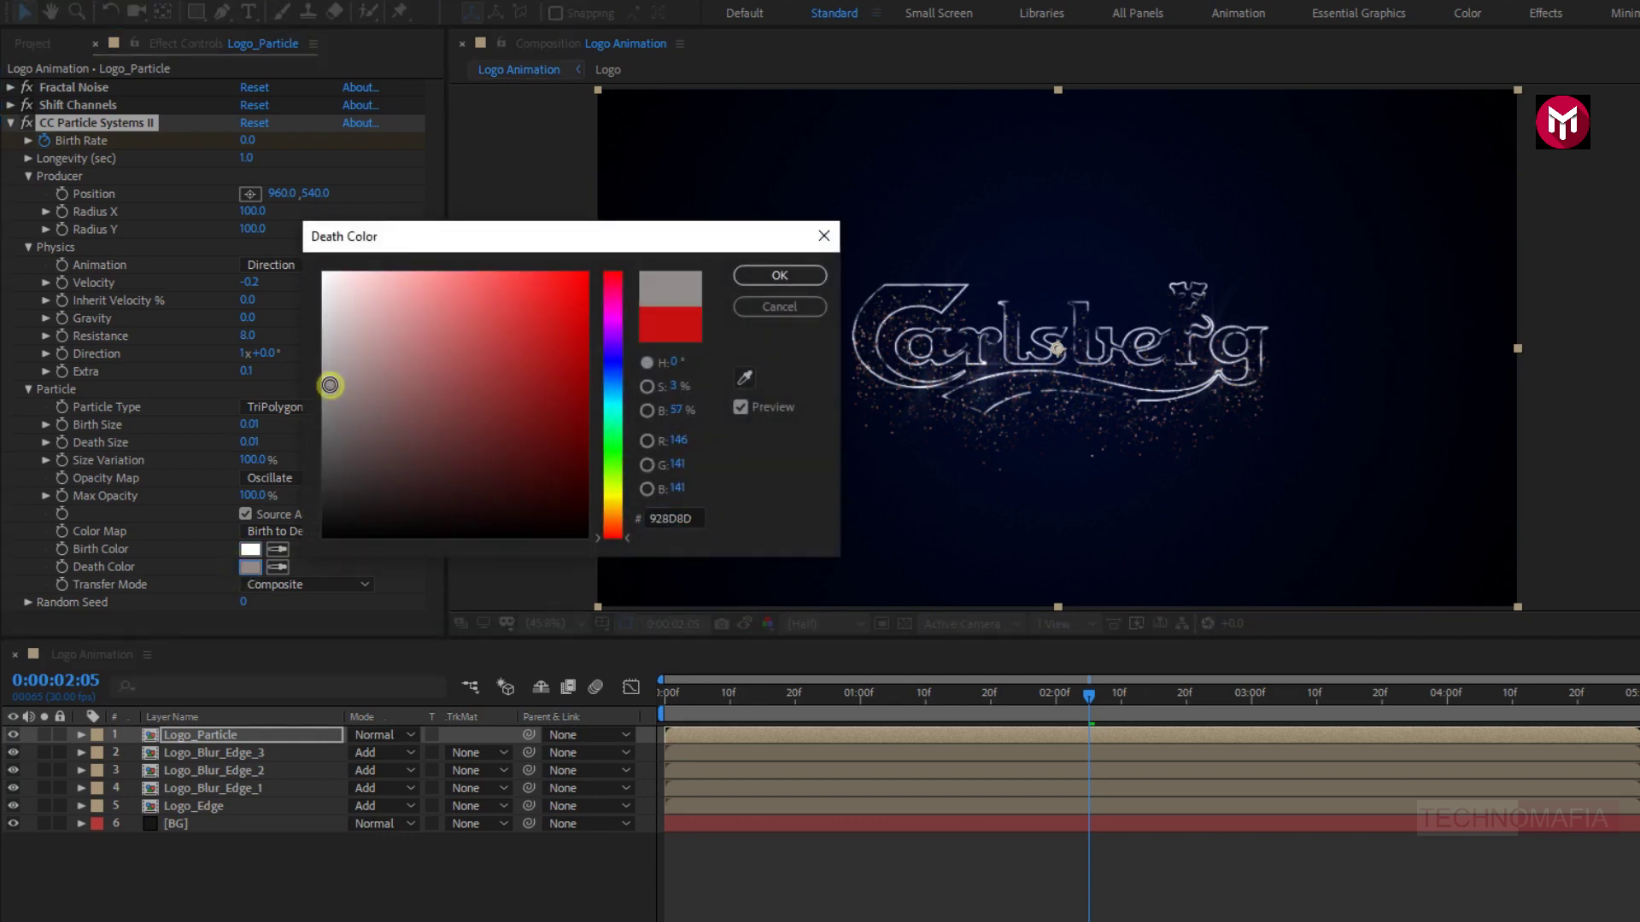
{"action": "left_click", "coordinate": [758, 275]}
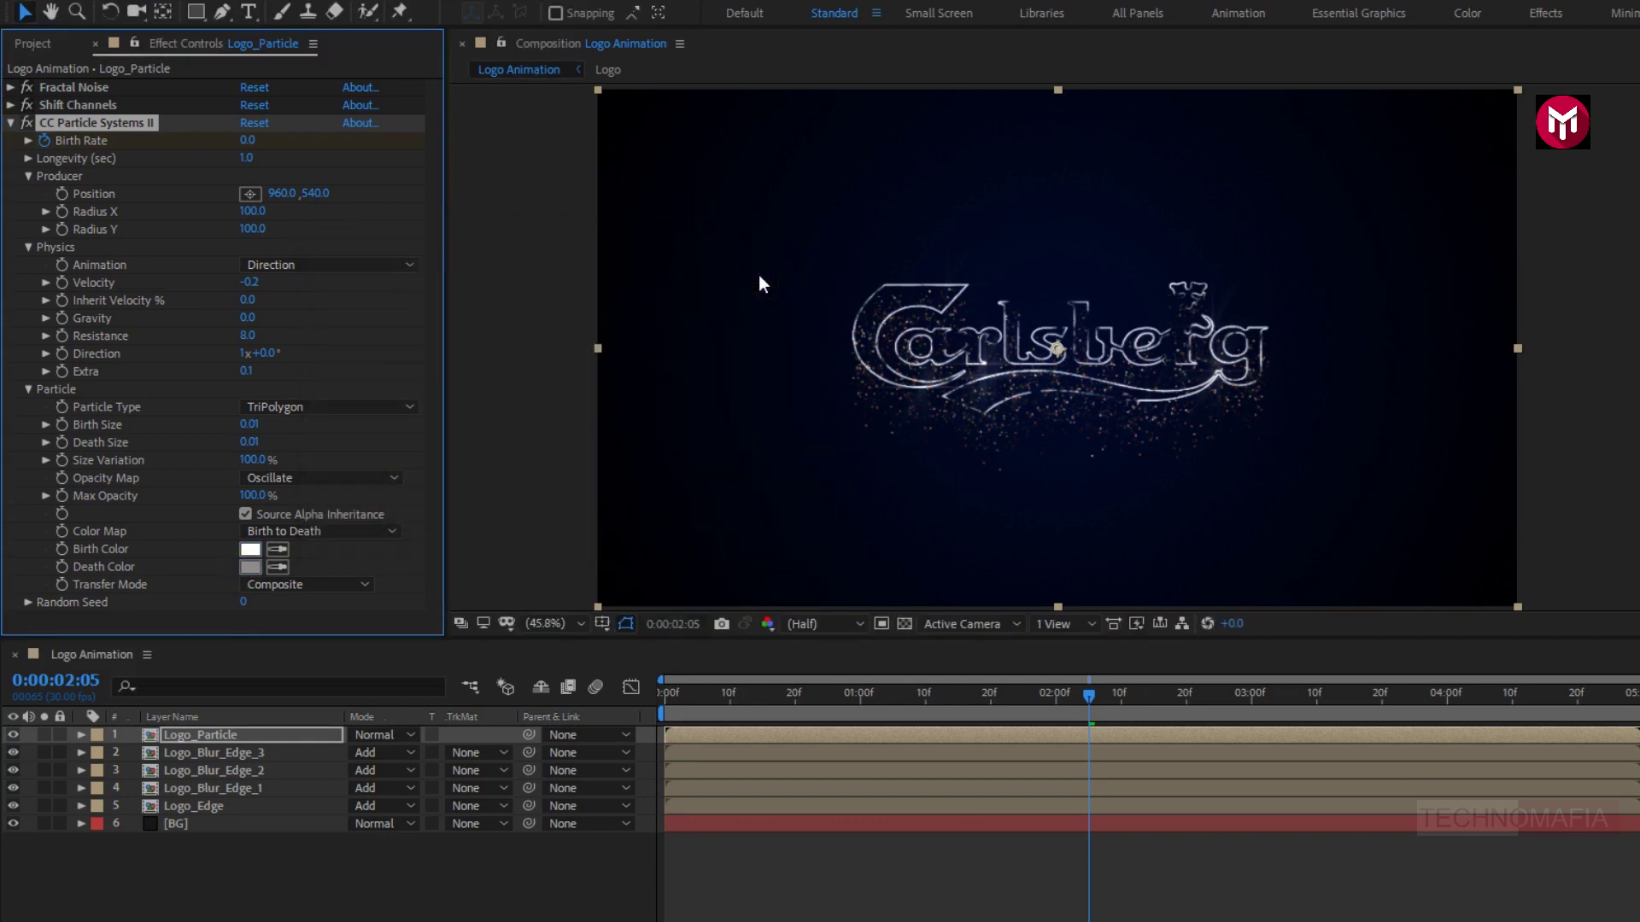
{"action": "left_click", "coordinate": [859, 699]}
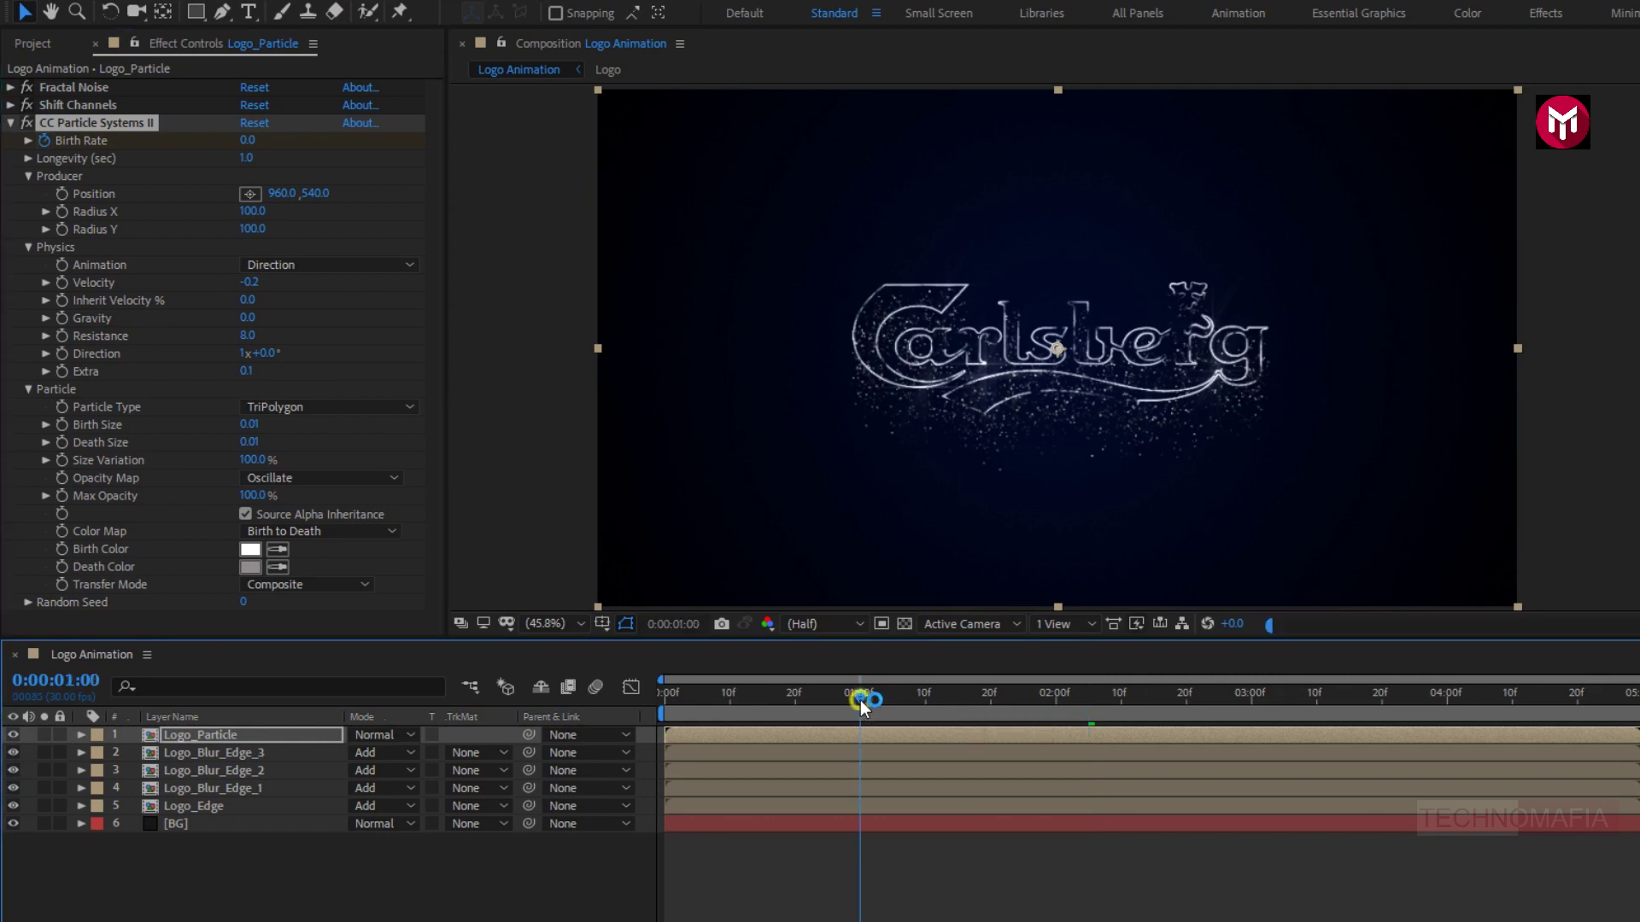
Keyframe Logo_Particle's Opacity: 0% at 0:00, 100% at 1:00 and 2:10, 0% at 3:10.
{"action": "key", "text": "t"}
{"action": "left_click", "coordinate": [253, 734]}
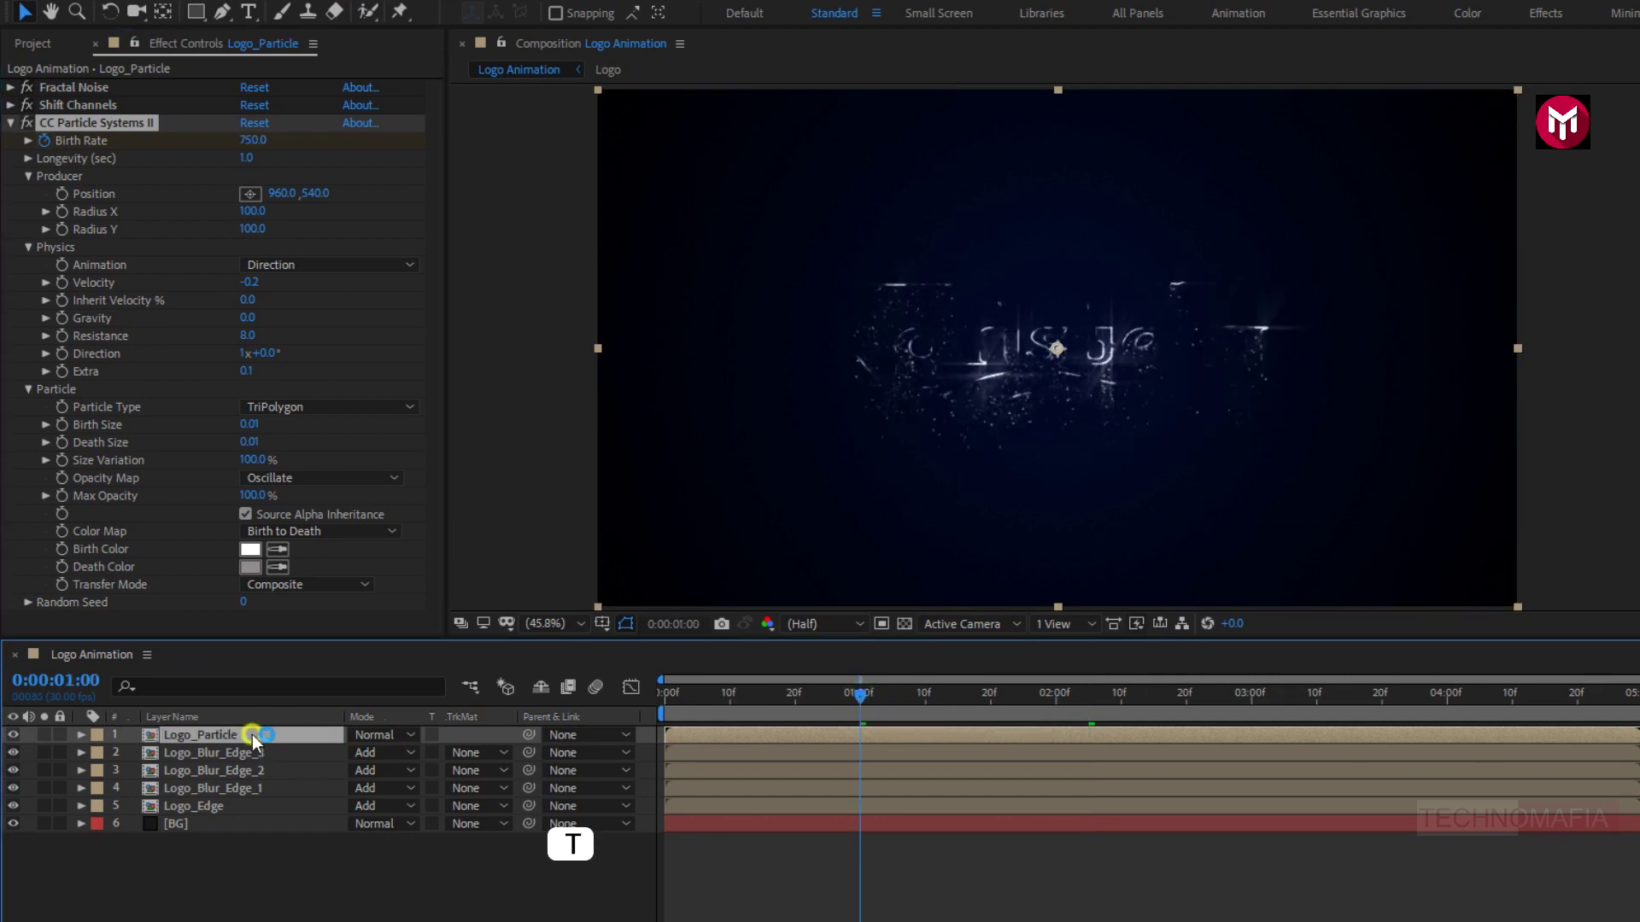
{"action": "key", "text": "t"}
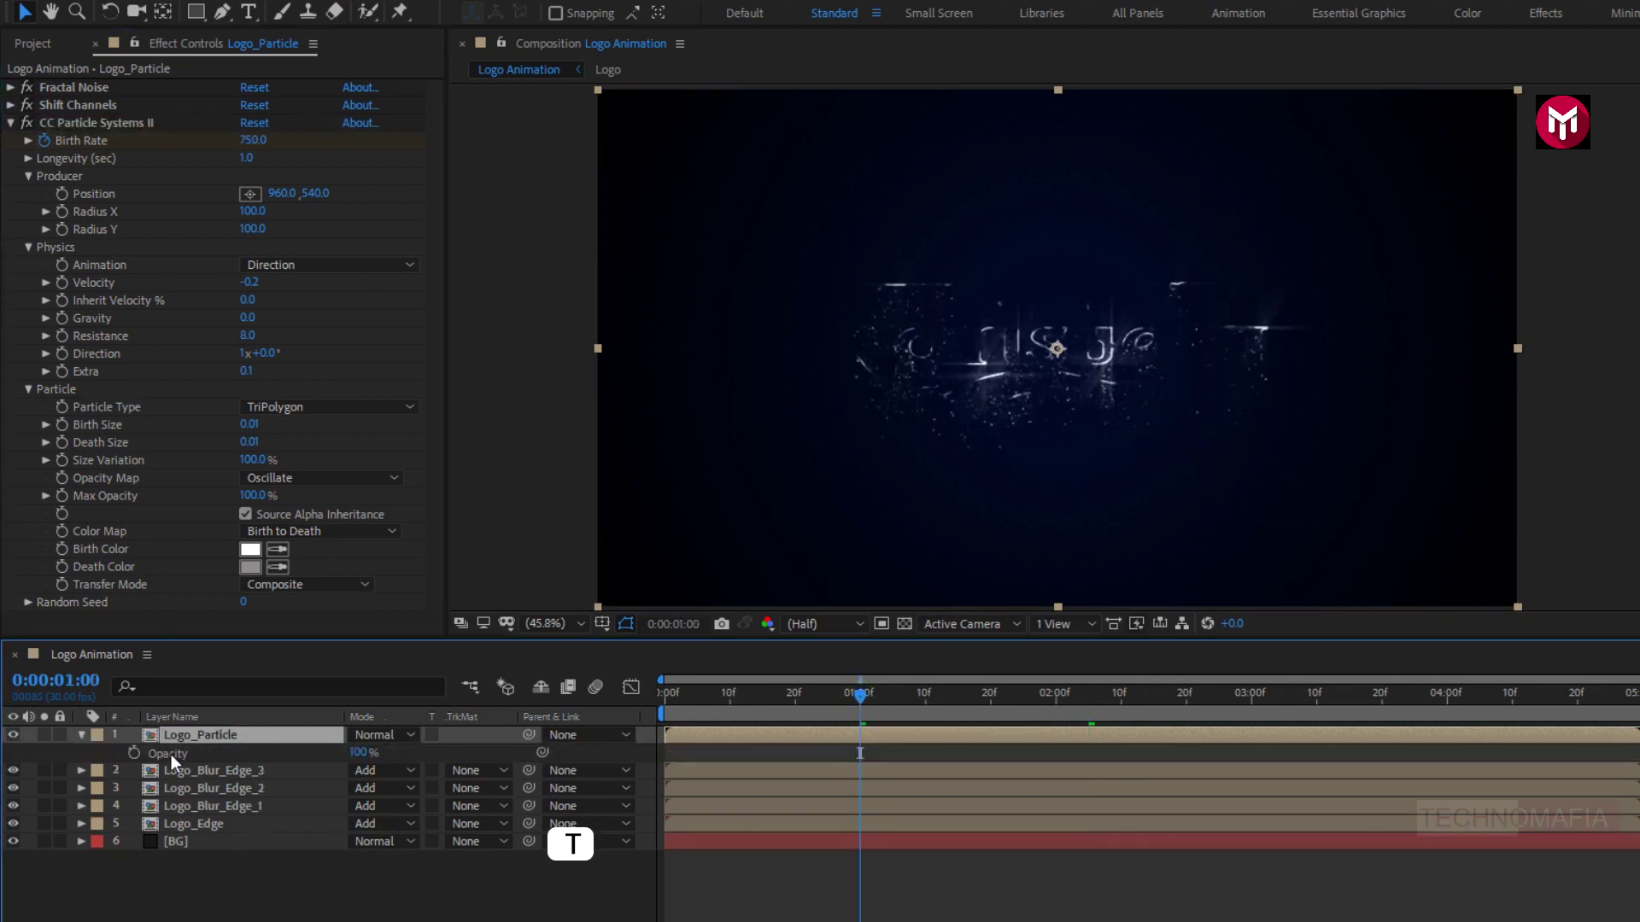
{"action": "left_click", "coordinate": [133, 753]}
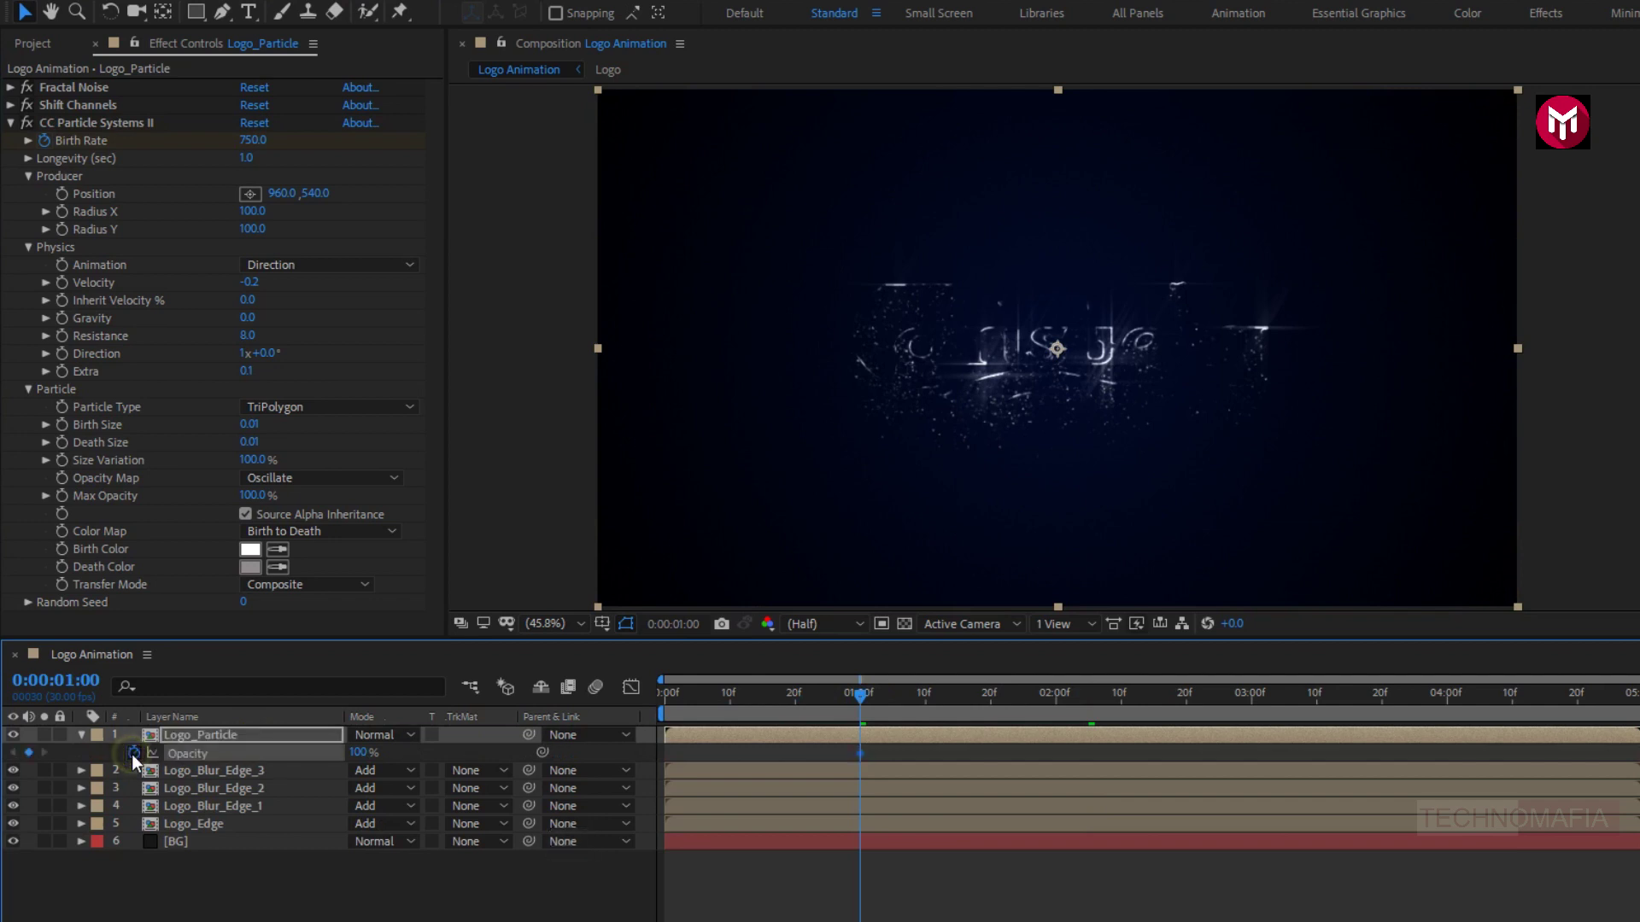
{"action": "left_click", "coordinate": [663, 693]}
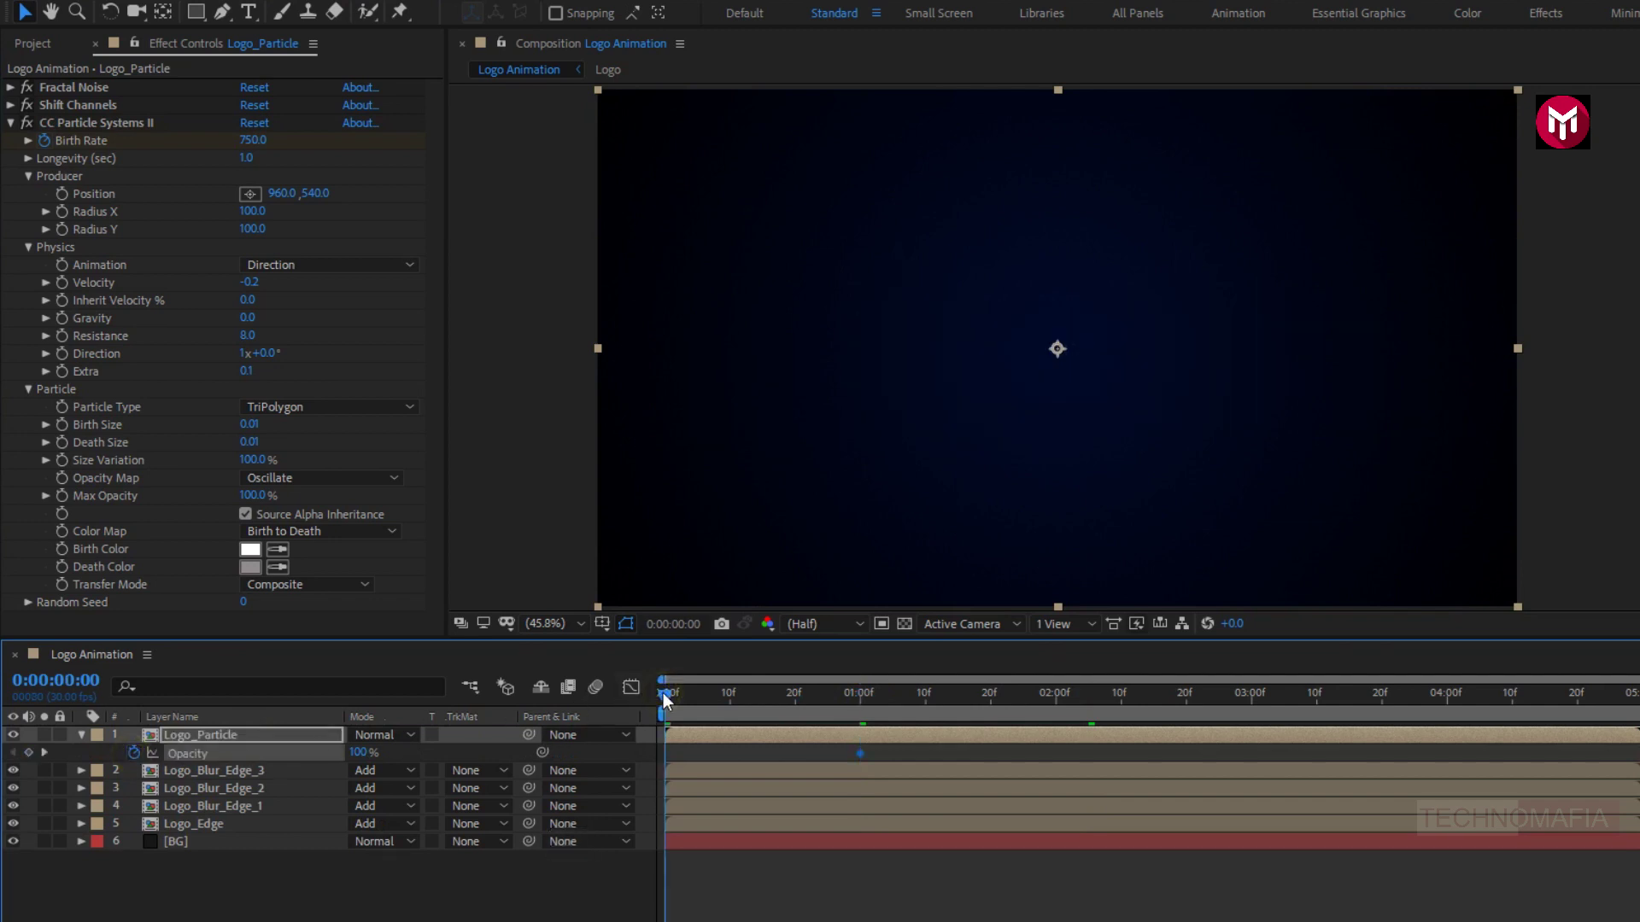
{"action": "left_click_drag", "start_coordinate": [358, 758], "coordinate": [155, 776]}
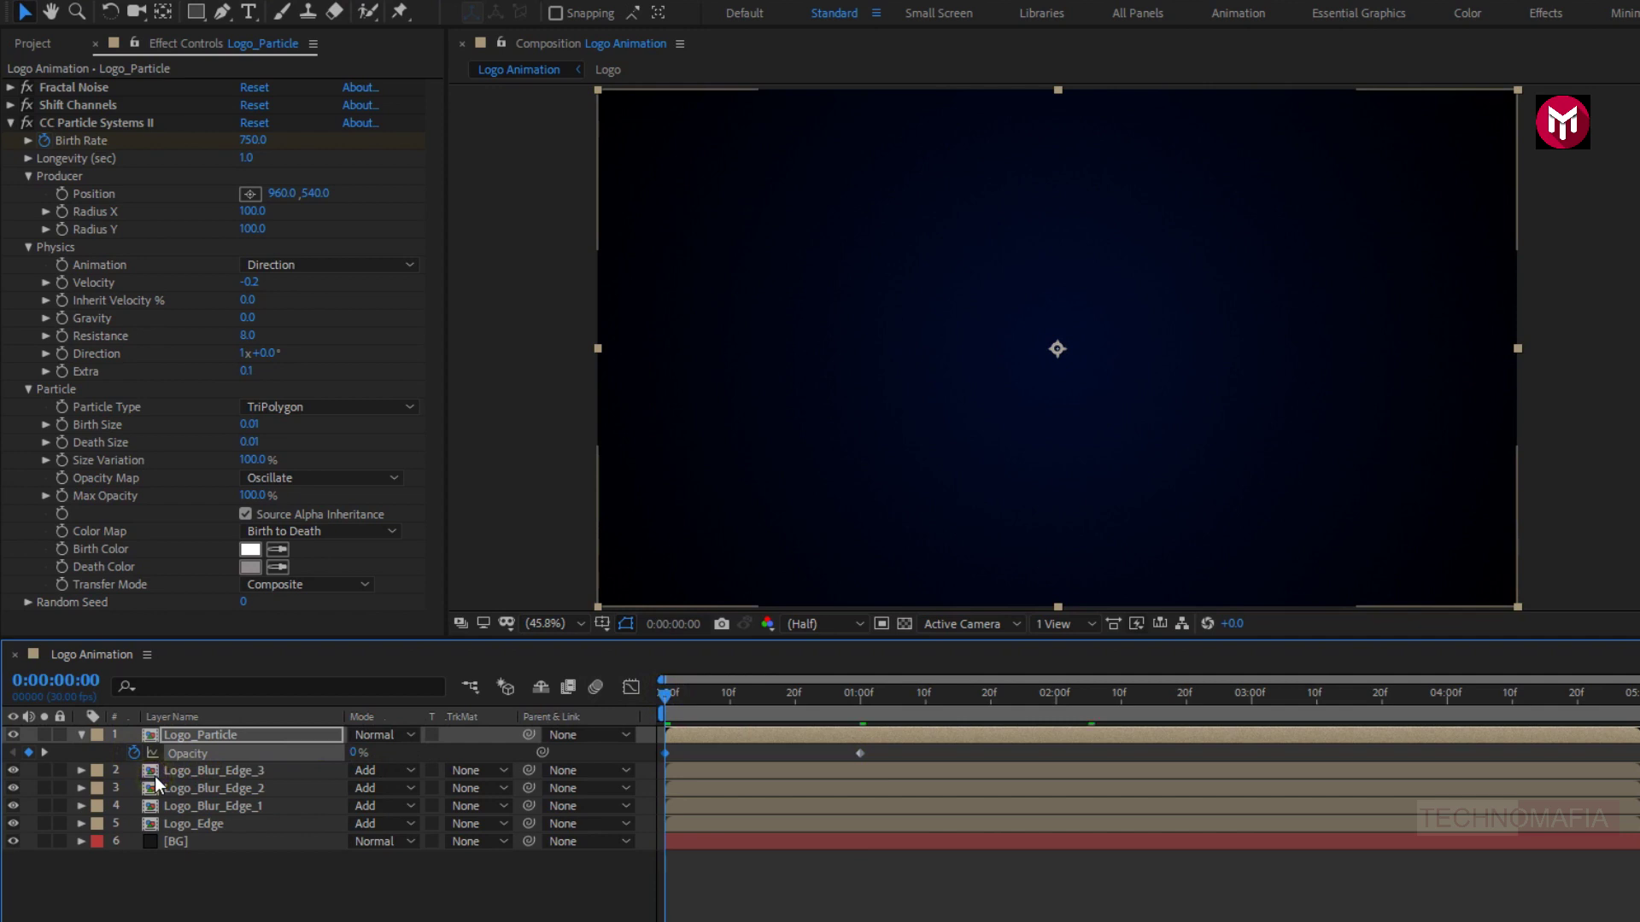
{"action": "left_click", "coordinate": [1120, 691]}
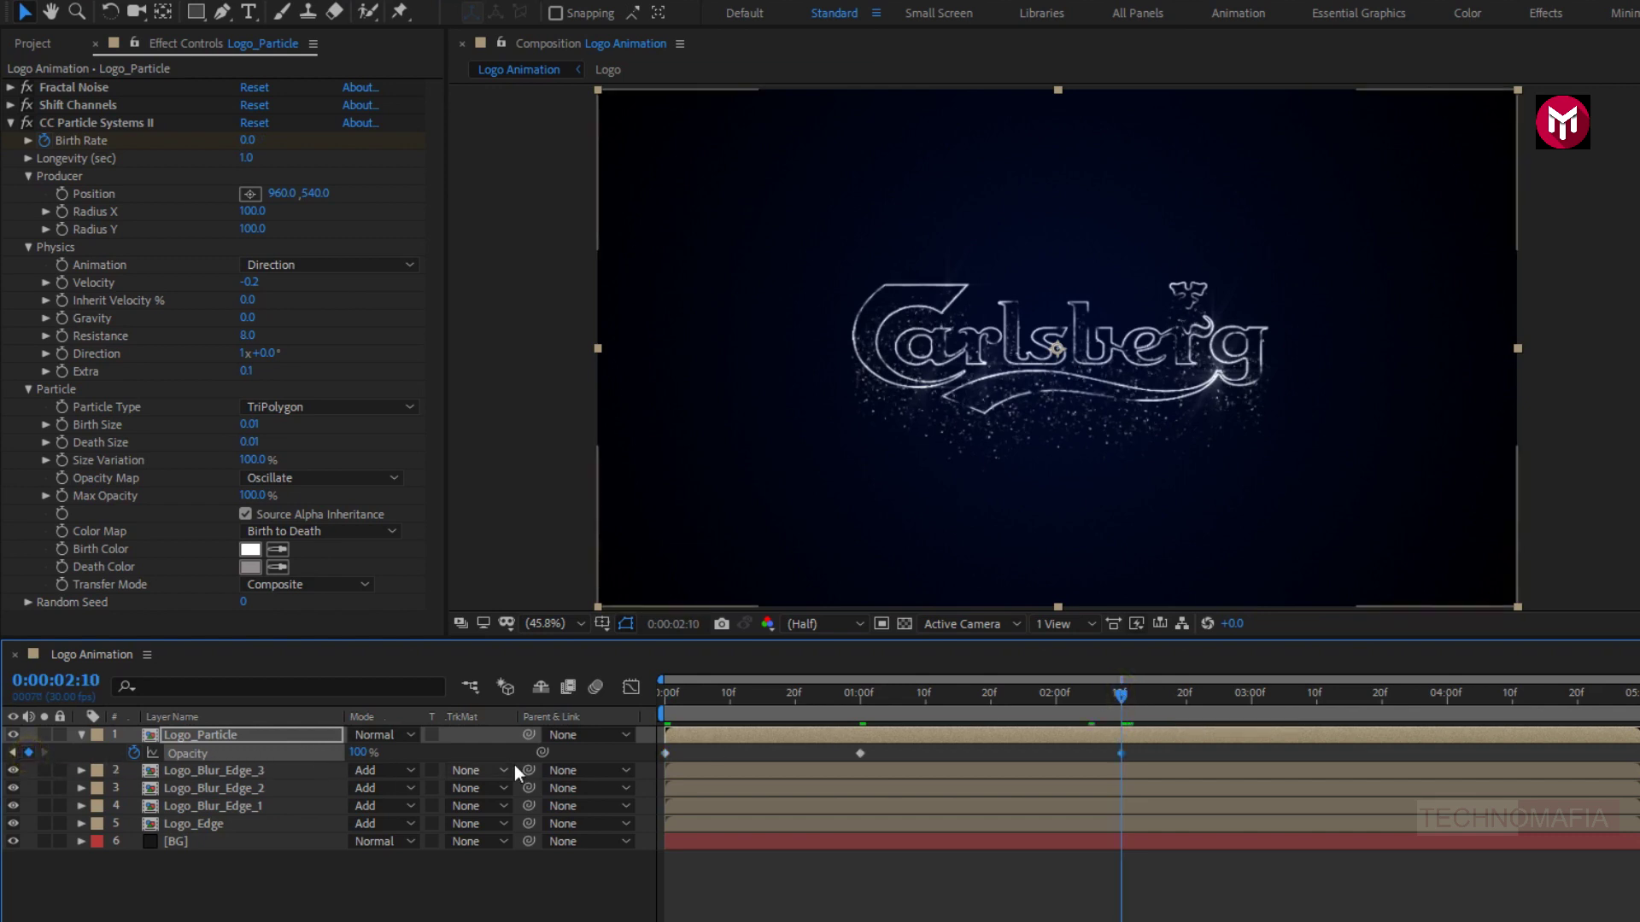
{"action": "left_click", "coordinate": [1315, 695]}
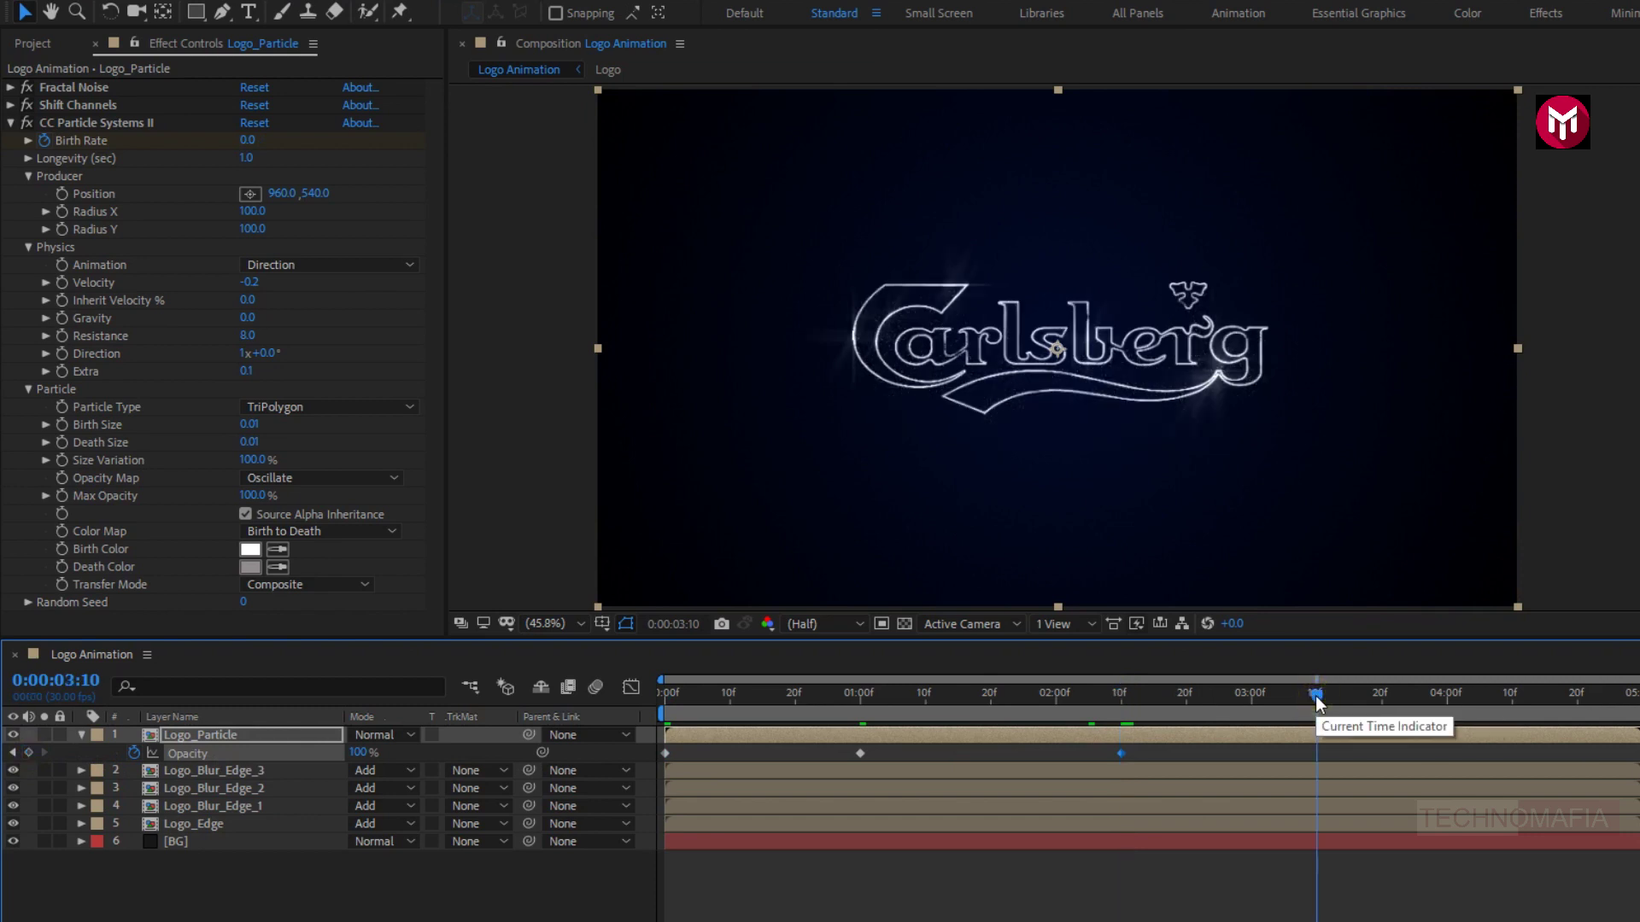
{"action": "left_click_drag", "start_coordinate": [349, 762], "coordinate": [147, 772]}
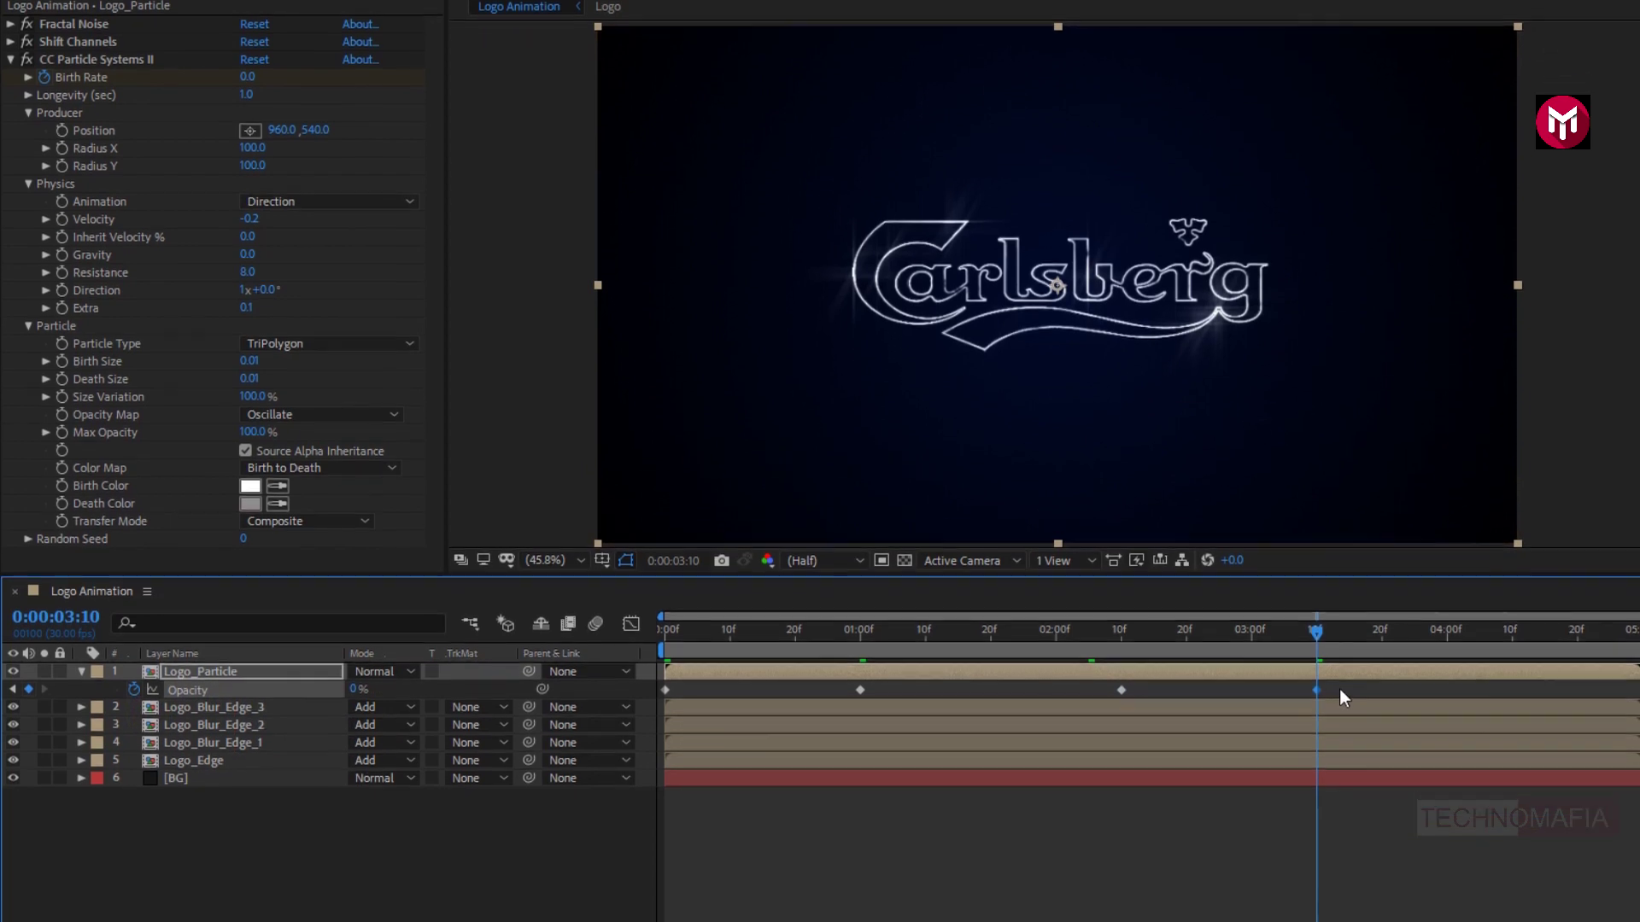
Apply Easy Ease to all four opacity keyframes and preview the fade from the start.
{"action": "left_click_drag", "start_coordinate": [1339, 689], "coordinate": [642, 703]}
{"action": "right_click", "coordinate": [661, 639]}
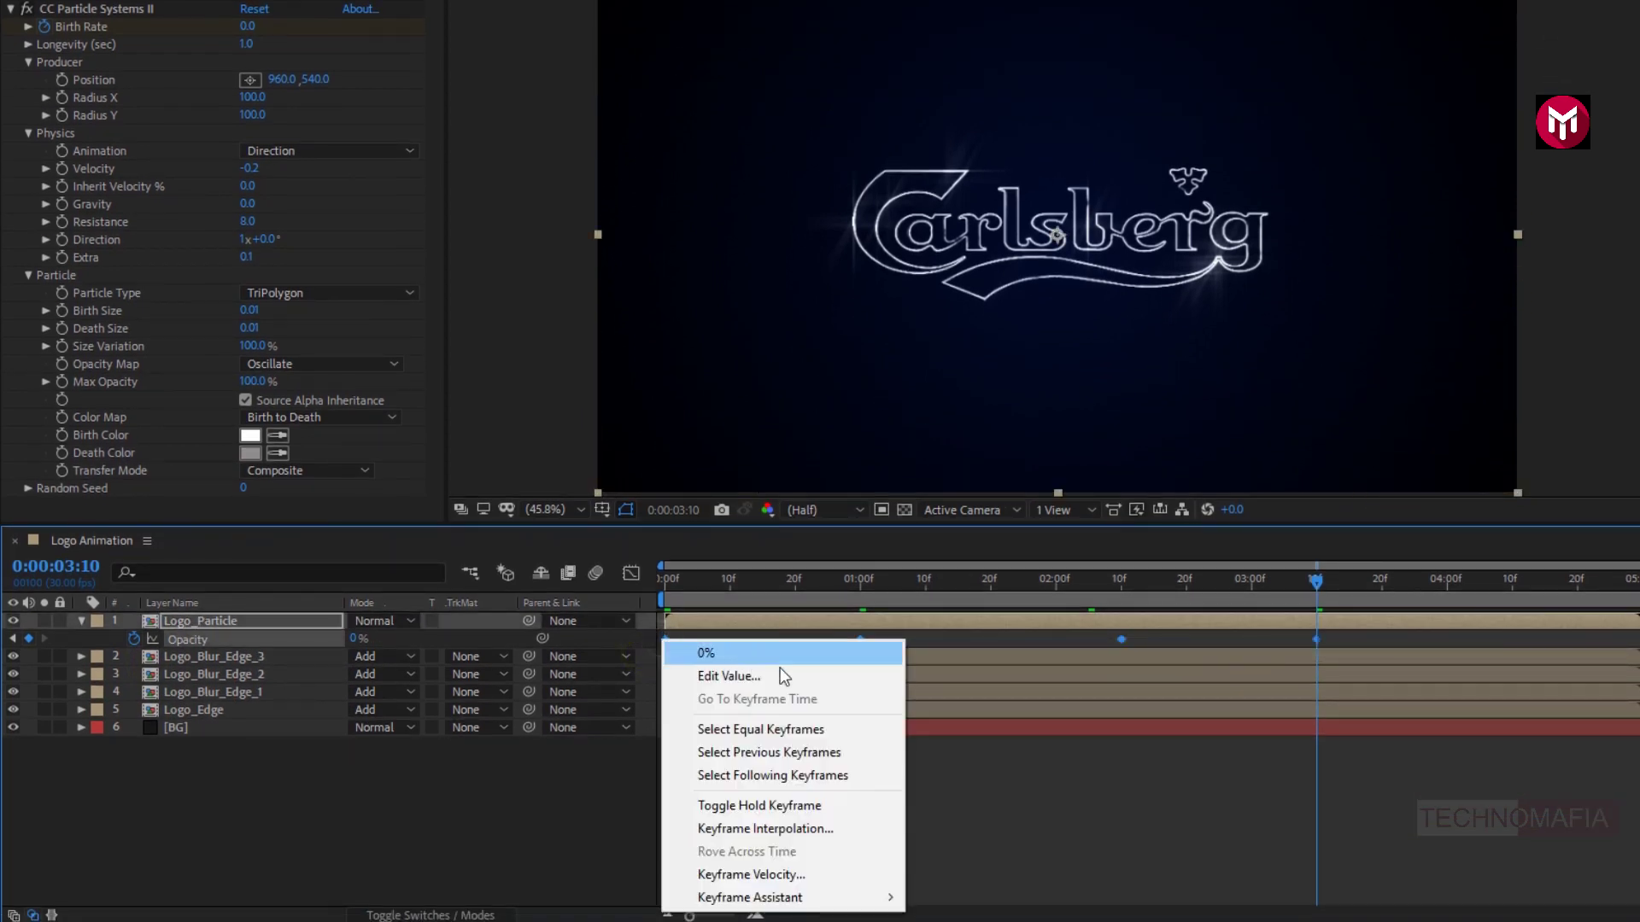
{"action": "mouse_move", "coordinate": [884, 898]}
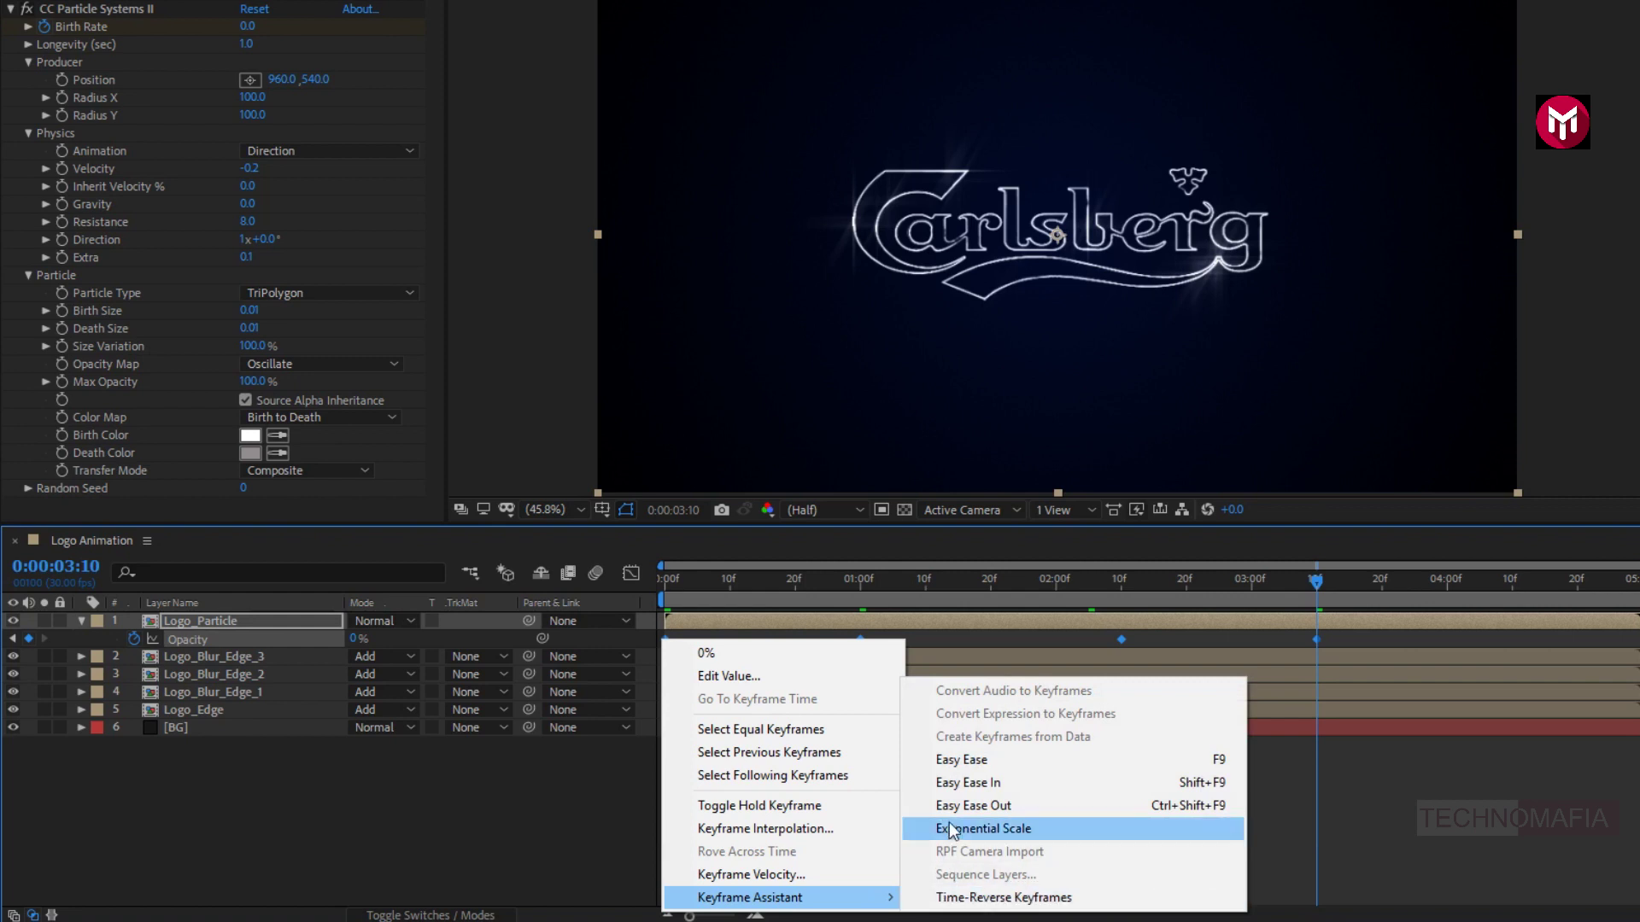
{"action": "left_click", "coordinate": [949, 761]}
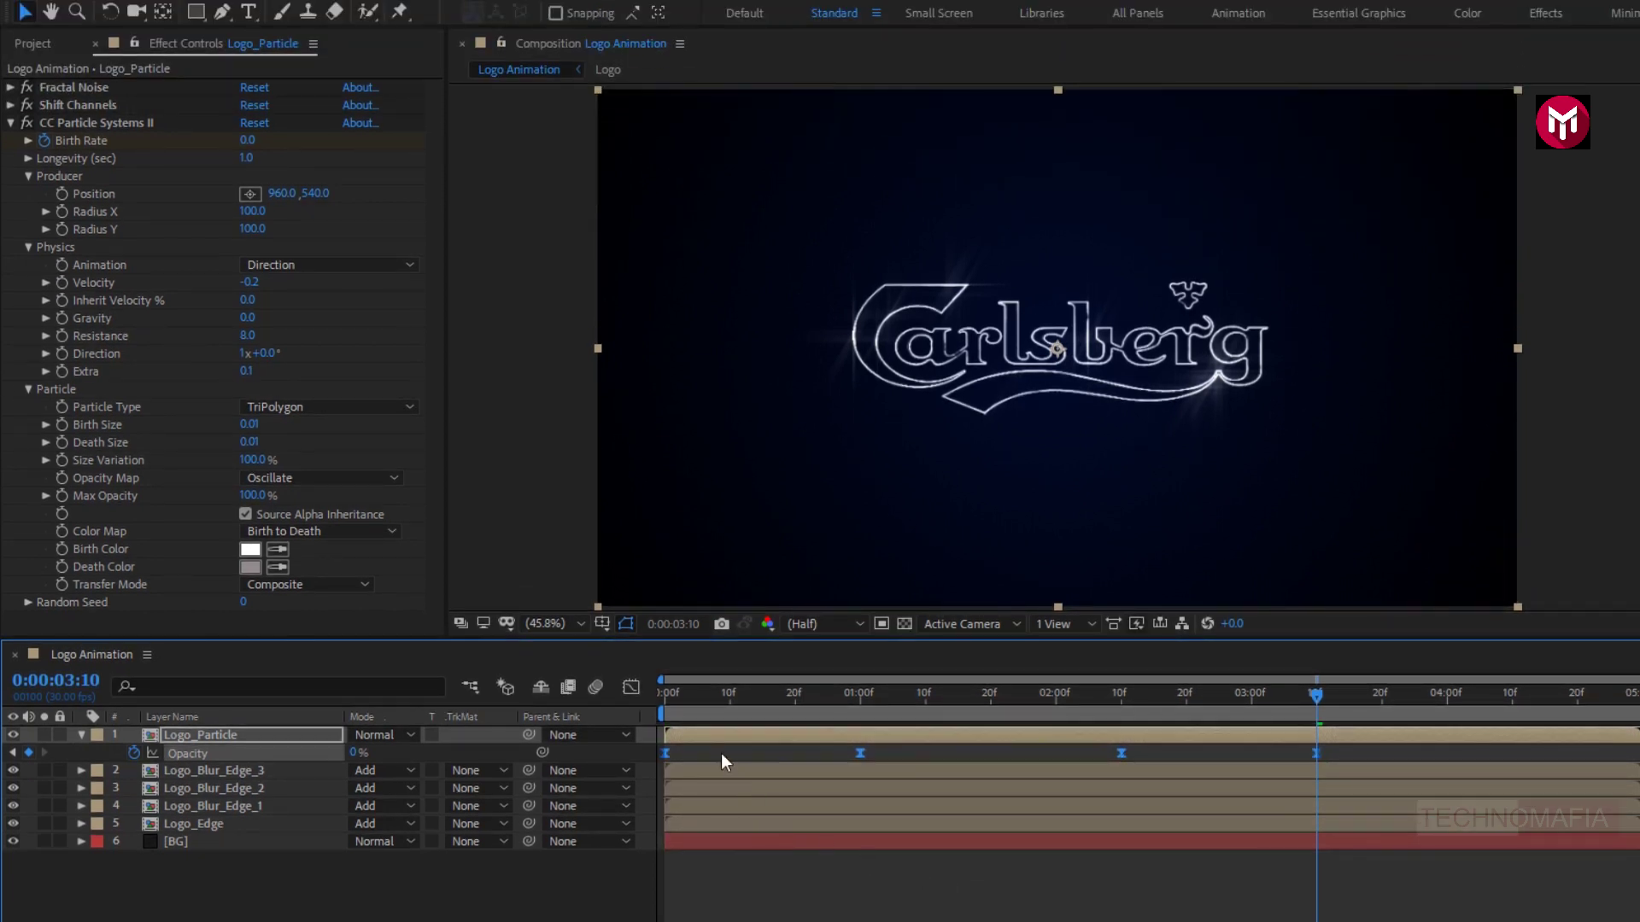
{"action": "left_click", "coordinate": [660, 696]}
{"action": "key", "text": "space"}
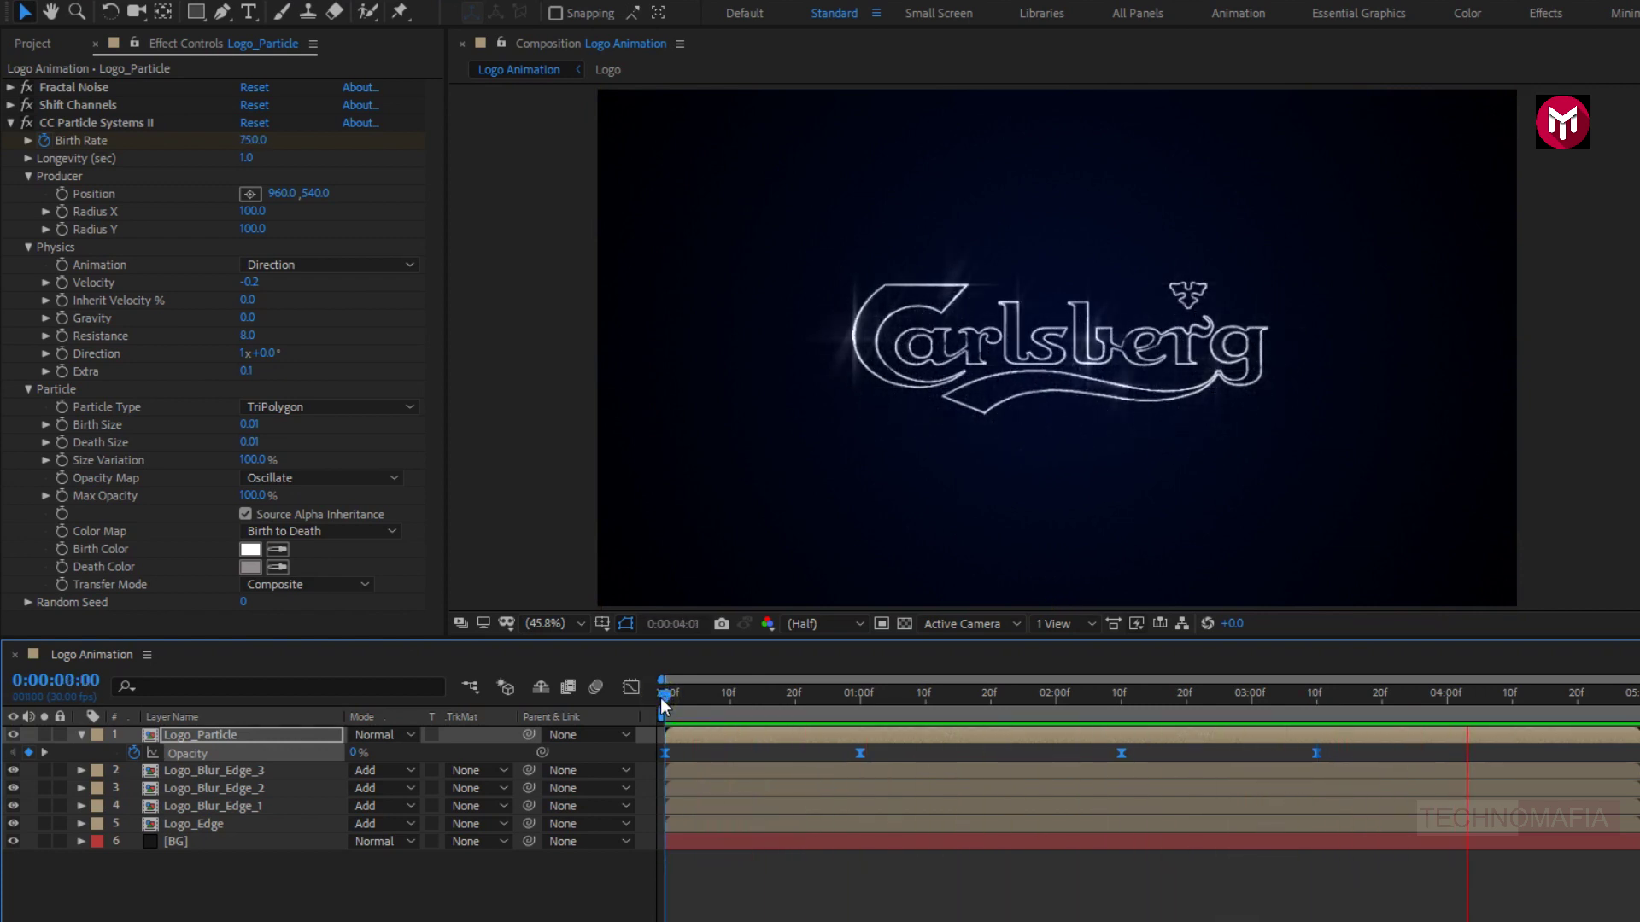
{"action": "key", "text": "space"}
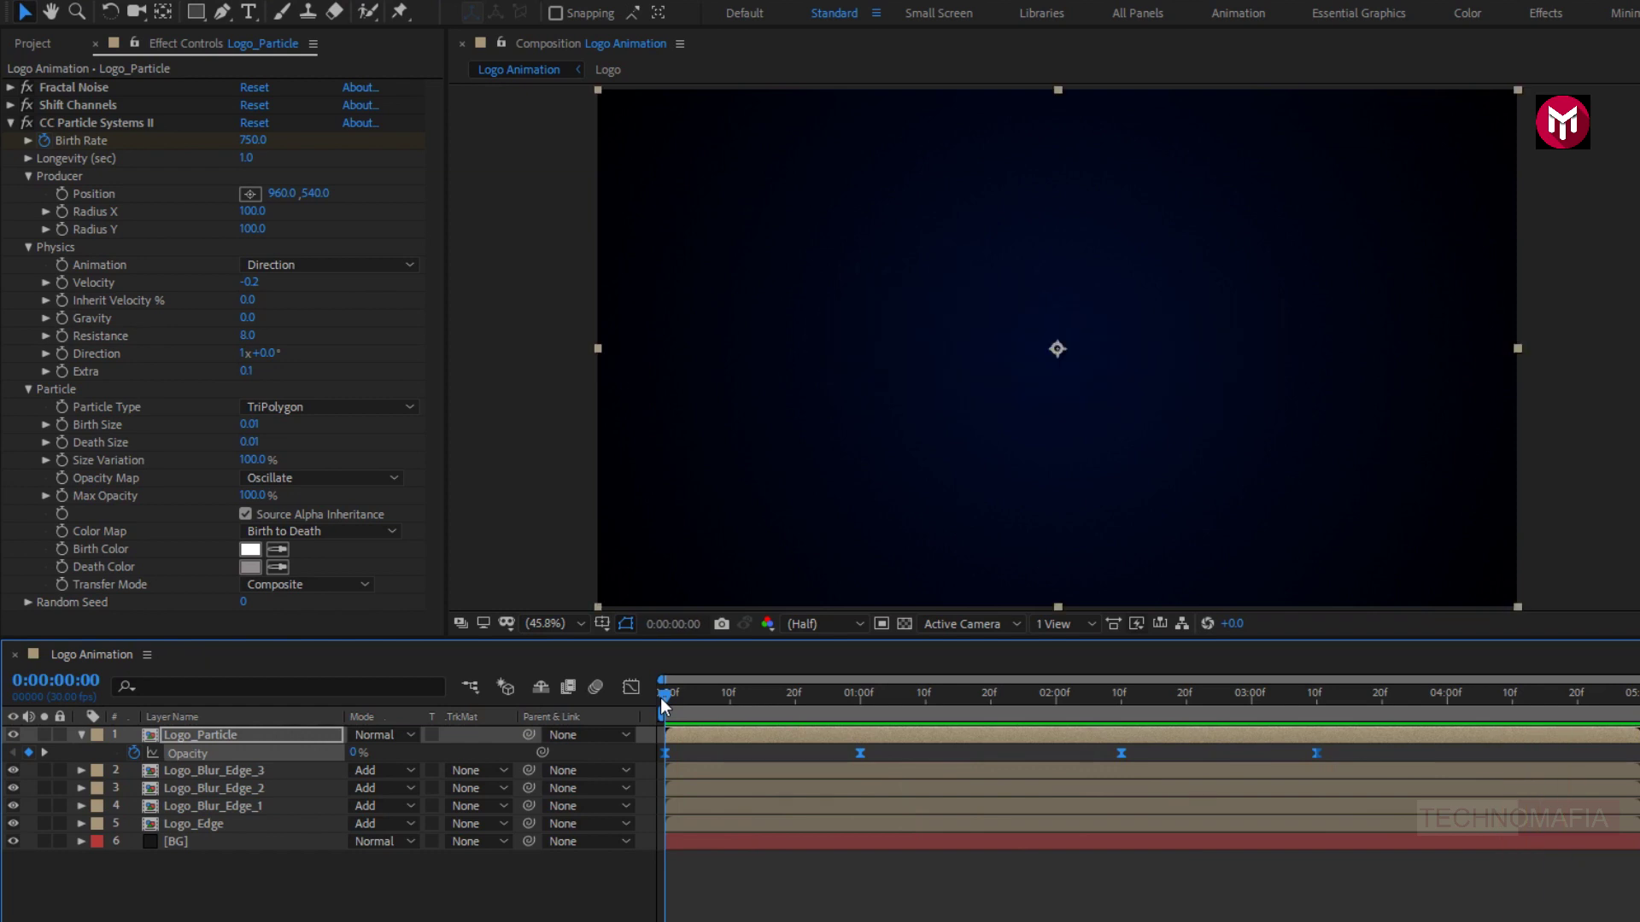
Set the Logo_Particle layer's blending mode to Add.
{"action": "left_click", "coordinate": [82, 734]}
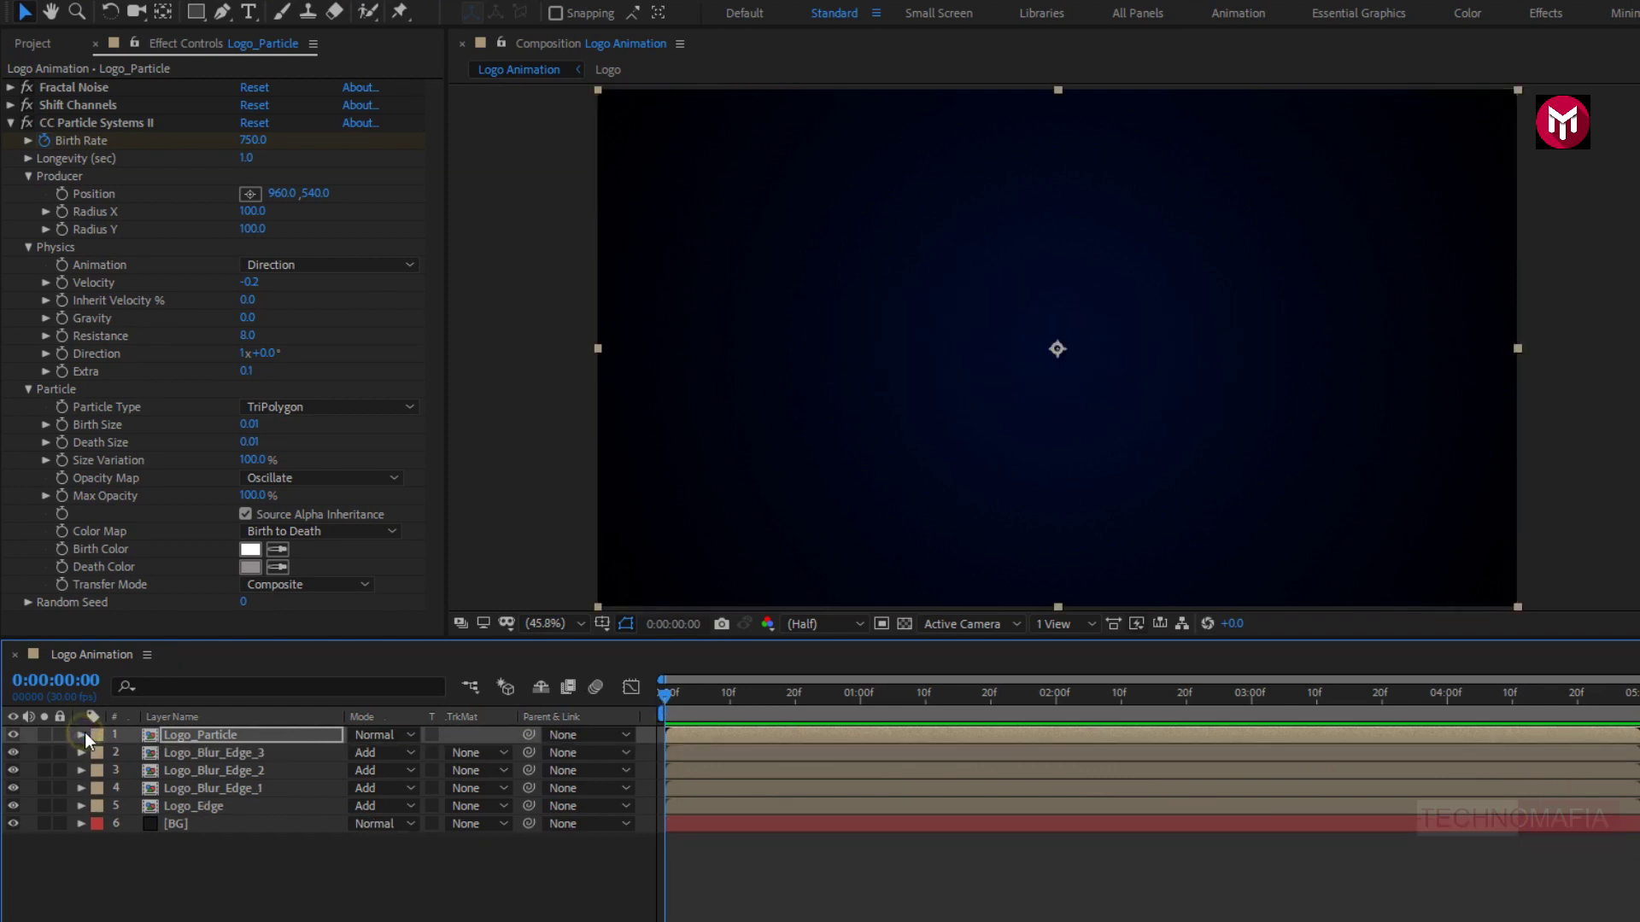
{"action": "left_click", "coordinate": [240, 734]}
{"action": "left_click", "coordinate": [381, 734]}
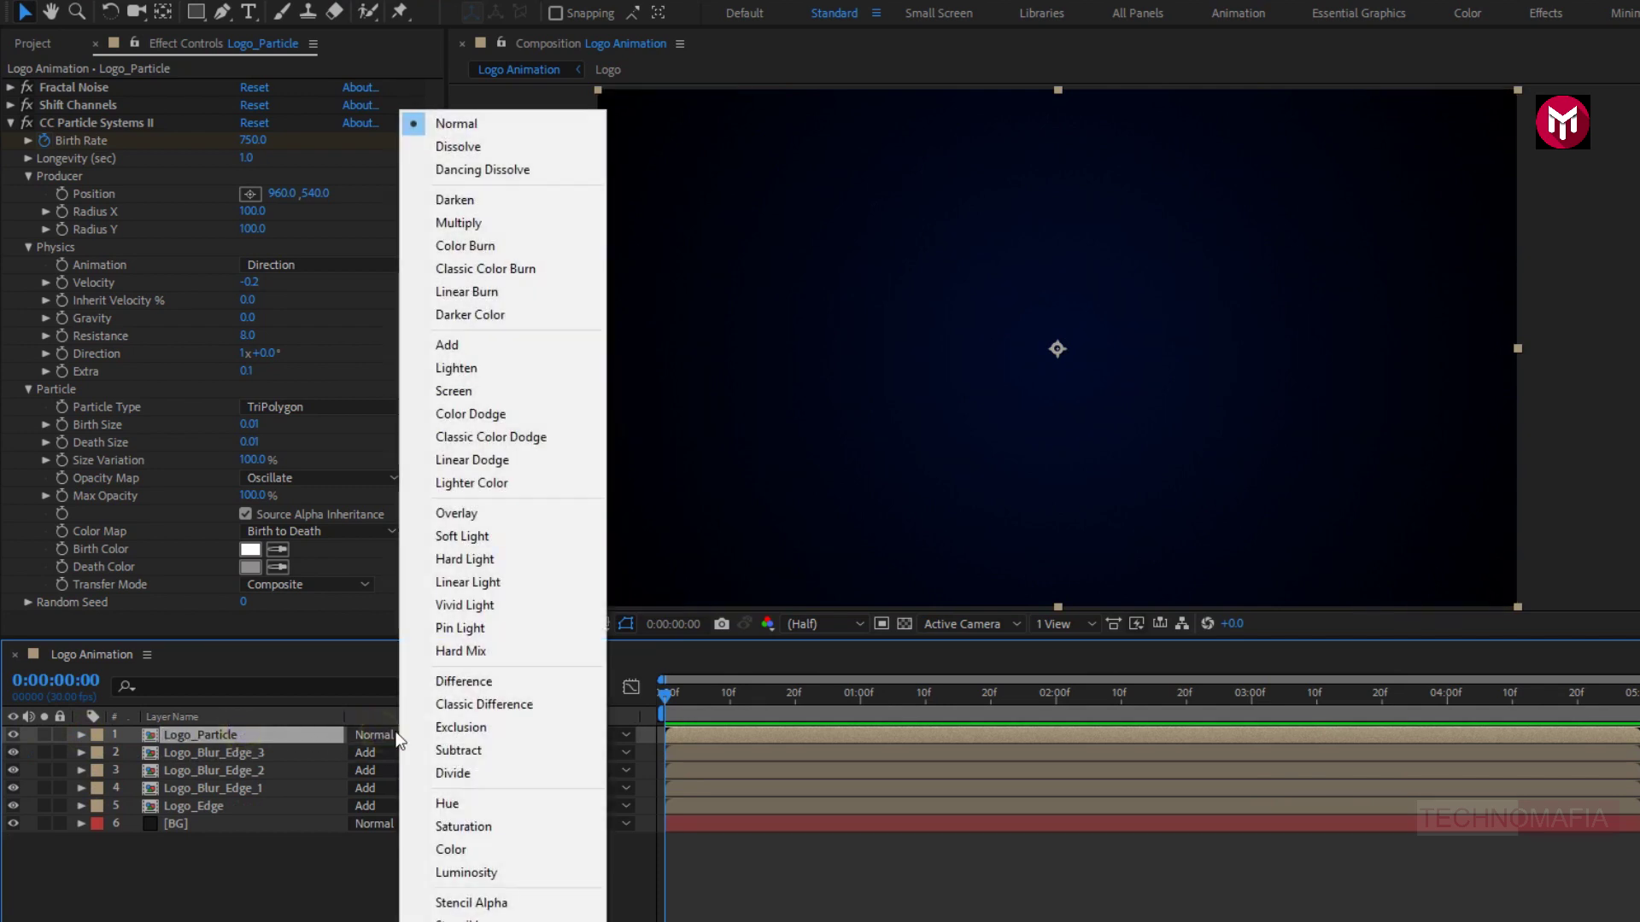
{"action": "left_click", "coordinate": [484, 345]}
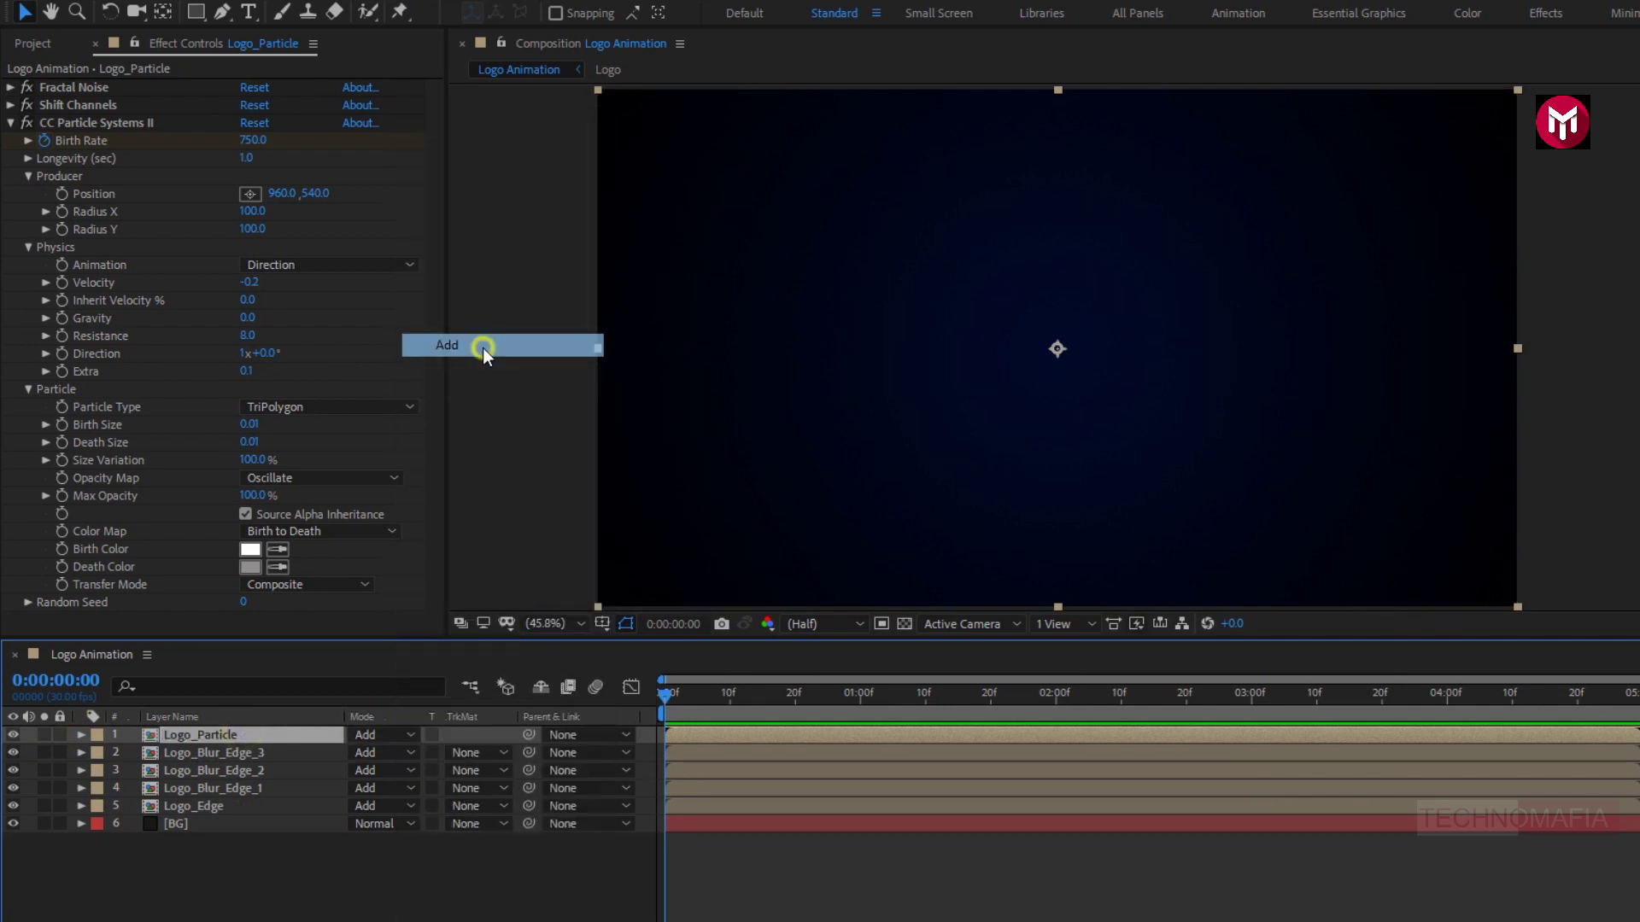
Create a new full-size solid layer named Particles.
{"action": "right_click", "coordinate": [269, 920]}
{"action": "mouse_move", "coordinate": [337, 692]}
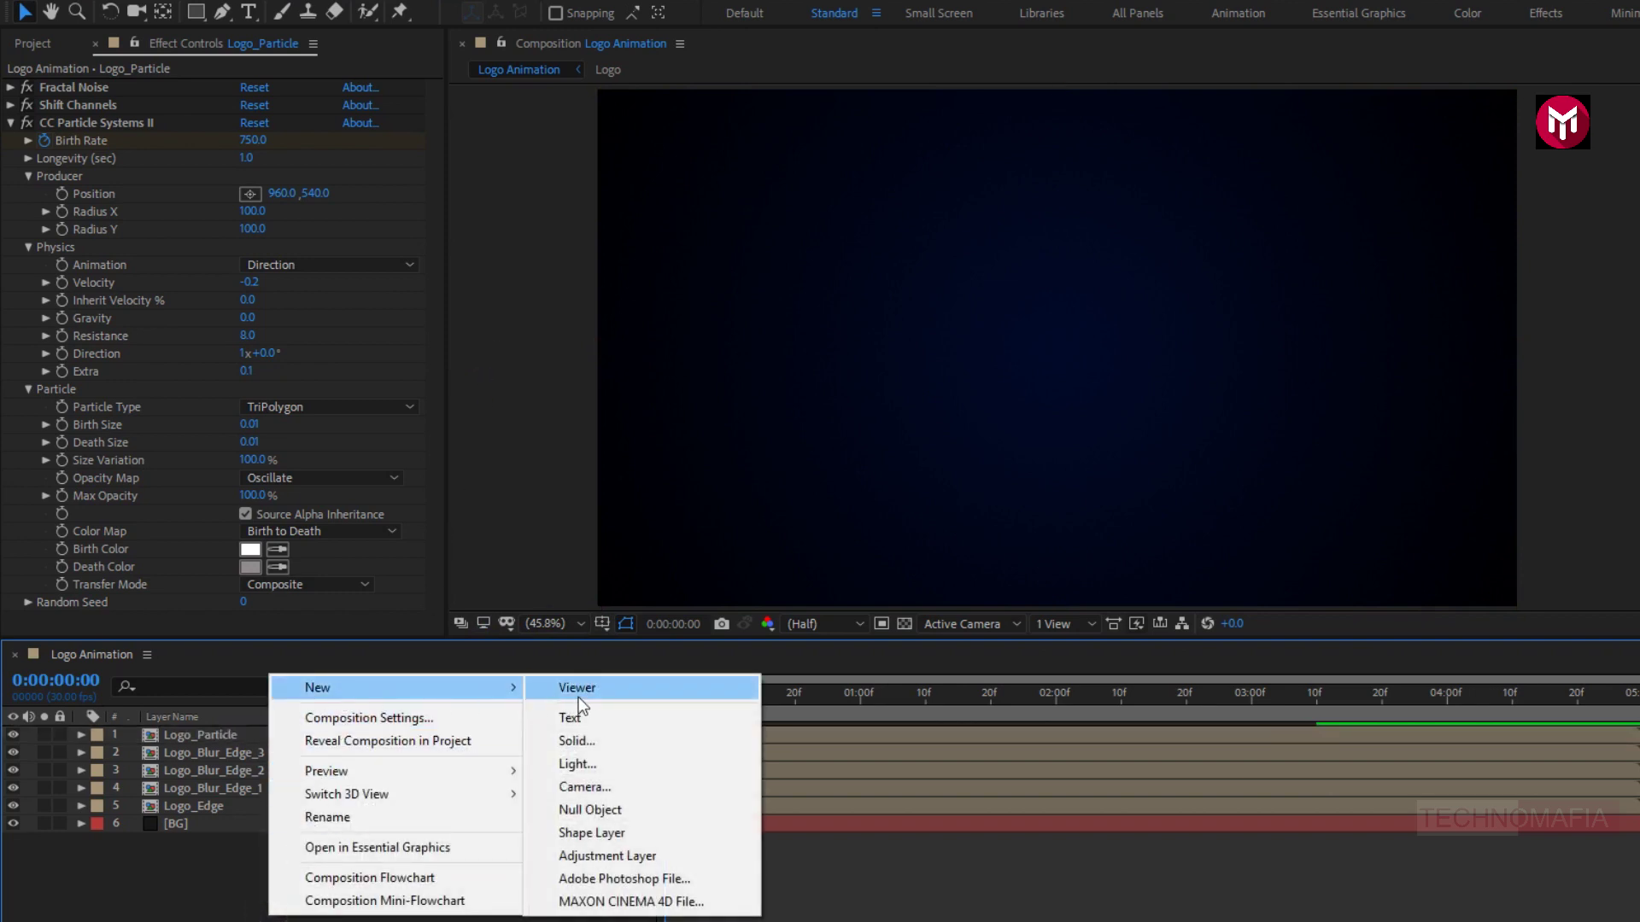
{"action": "left_click", "coordinate": [628, 736]}
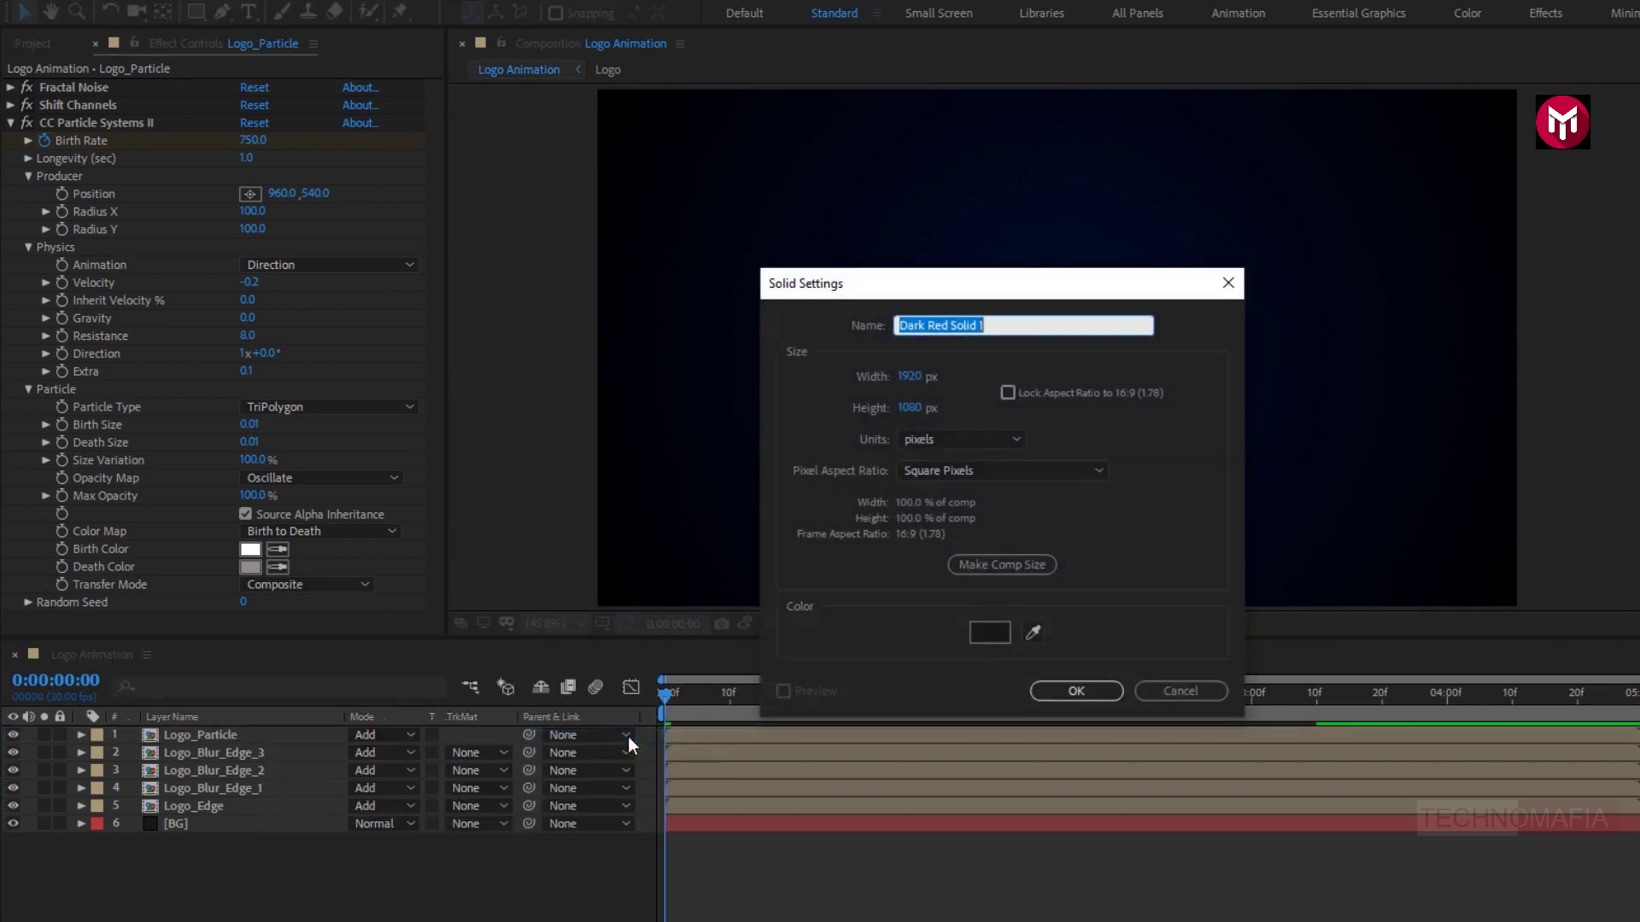
{"action": "type", "text": "Particles"}
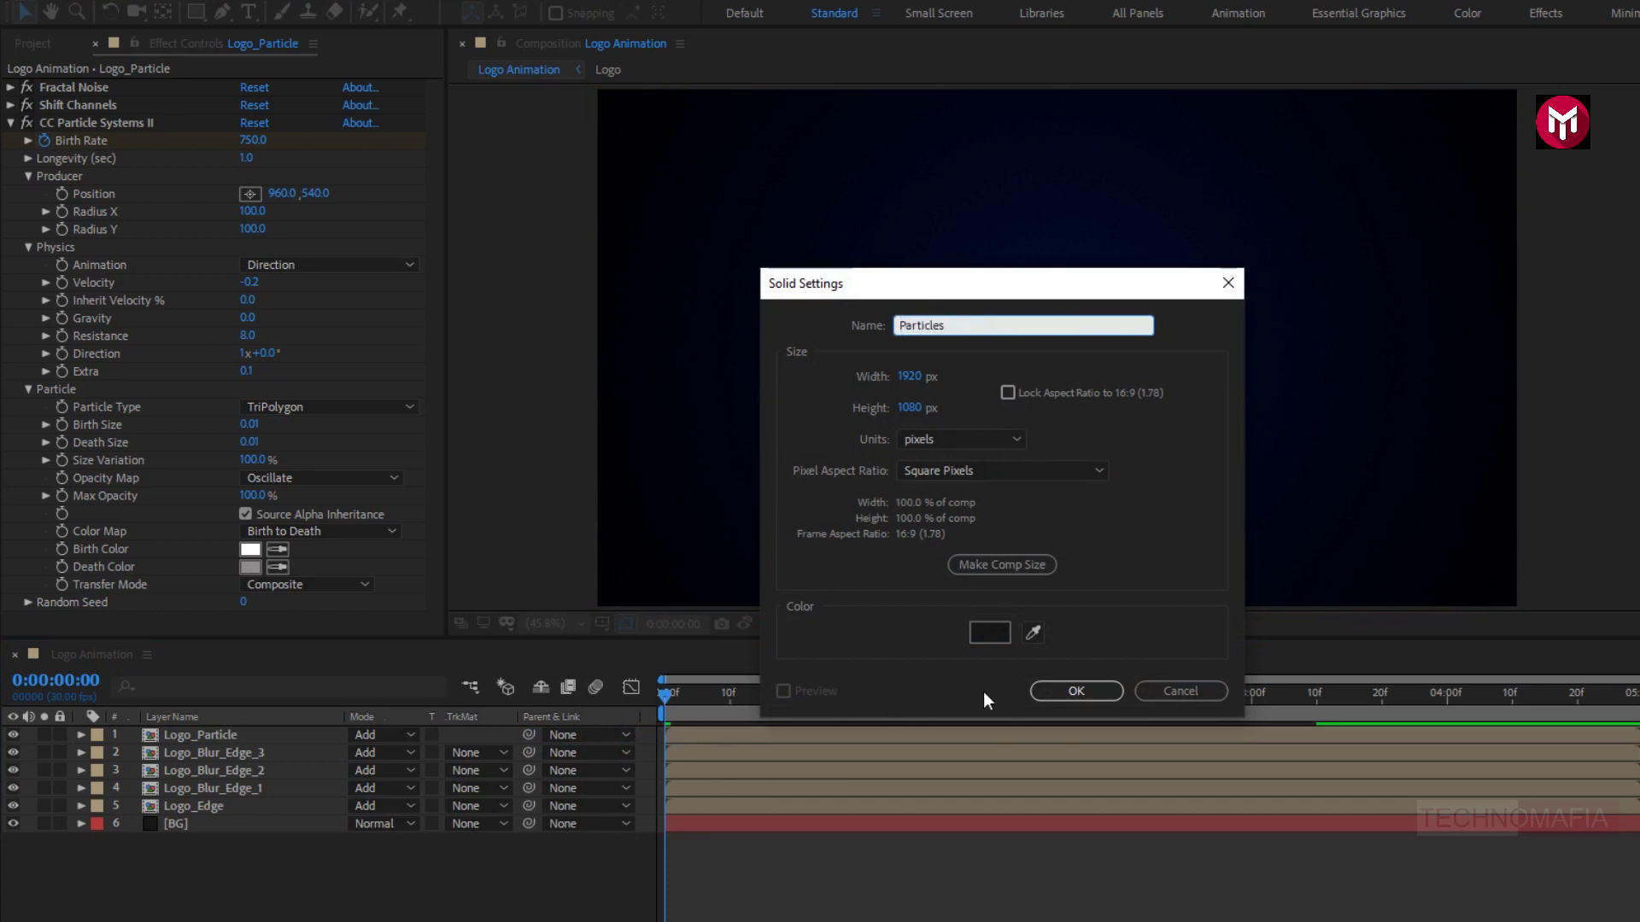
{"action": "left_click", "coordinate": [1043, 692]}
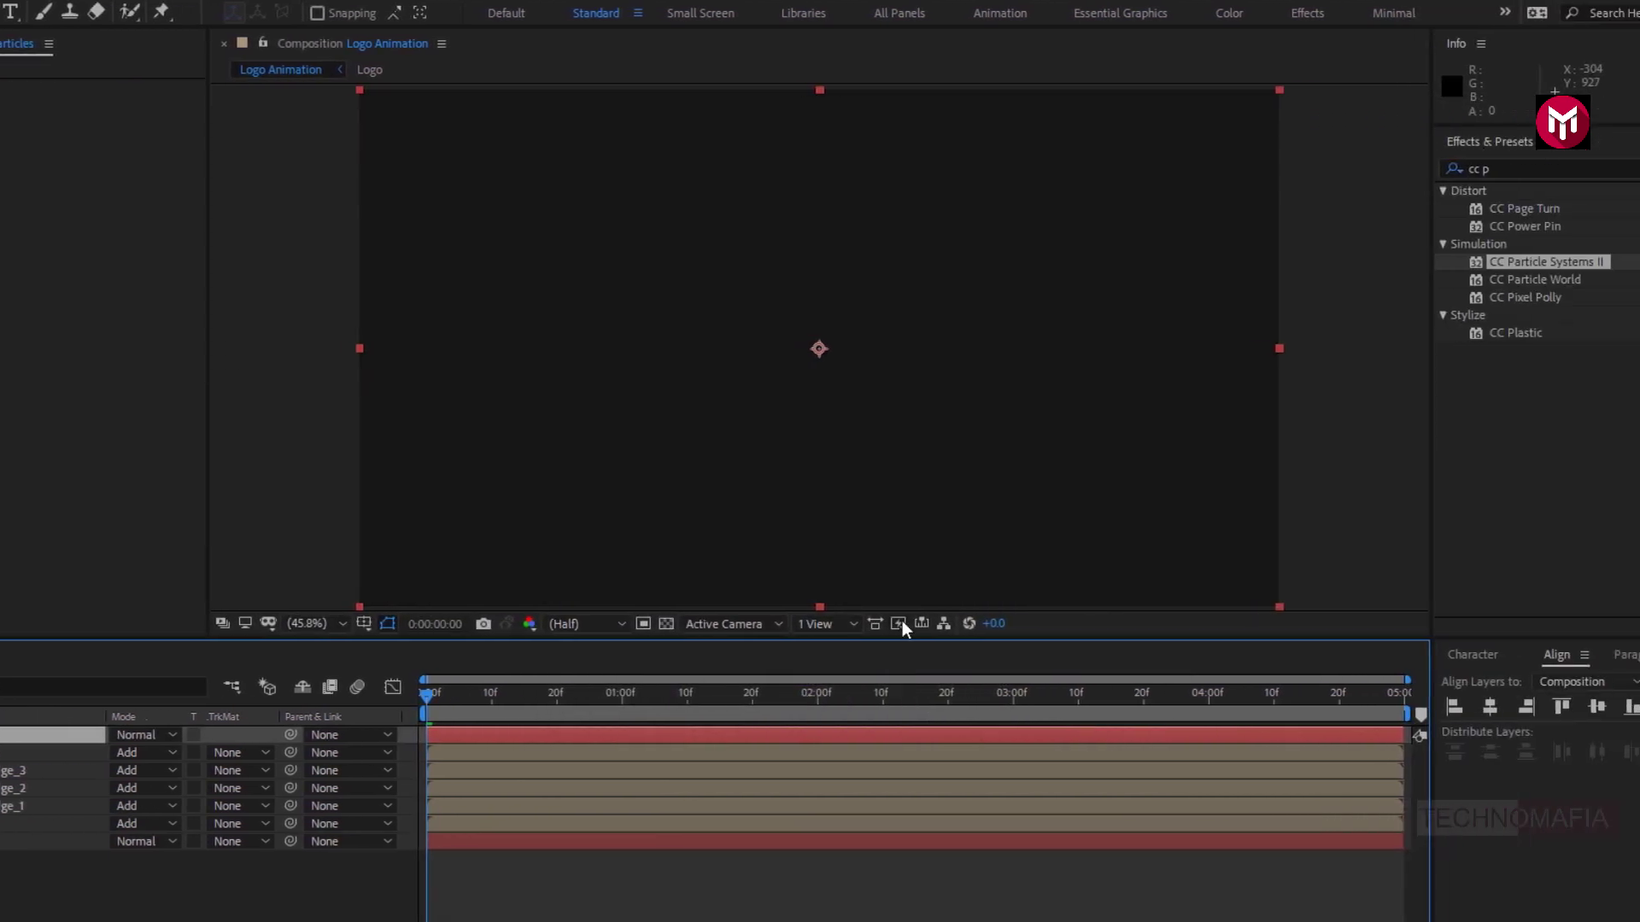
Apply CC Particle Systems II to the Particles solid with birth rate 3.0 and longevity 1.0 seconds.
{"action": "double_click", "coordinate": [1411, 267]}
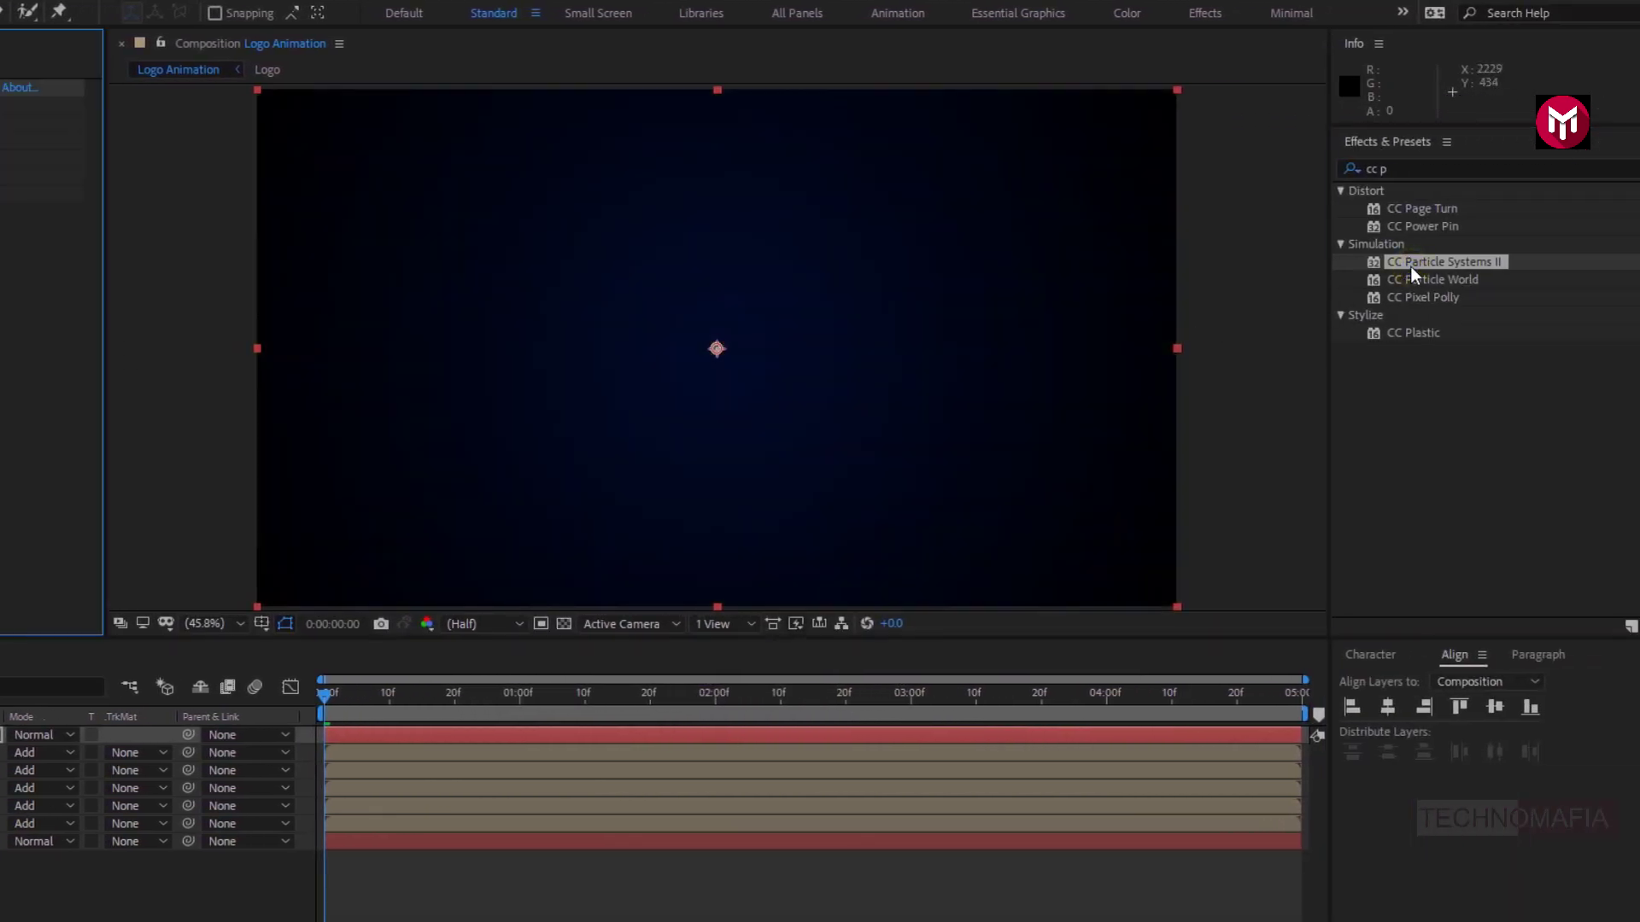
{"action": "left_click_drag", "start_coordinate": [680, 695], "coordinate": [761, 688]}
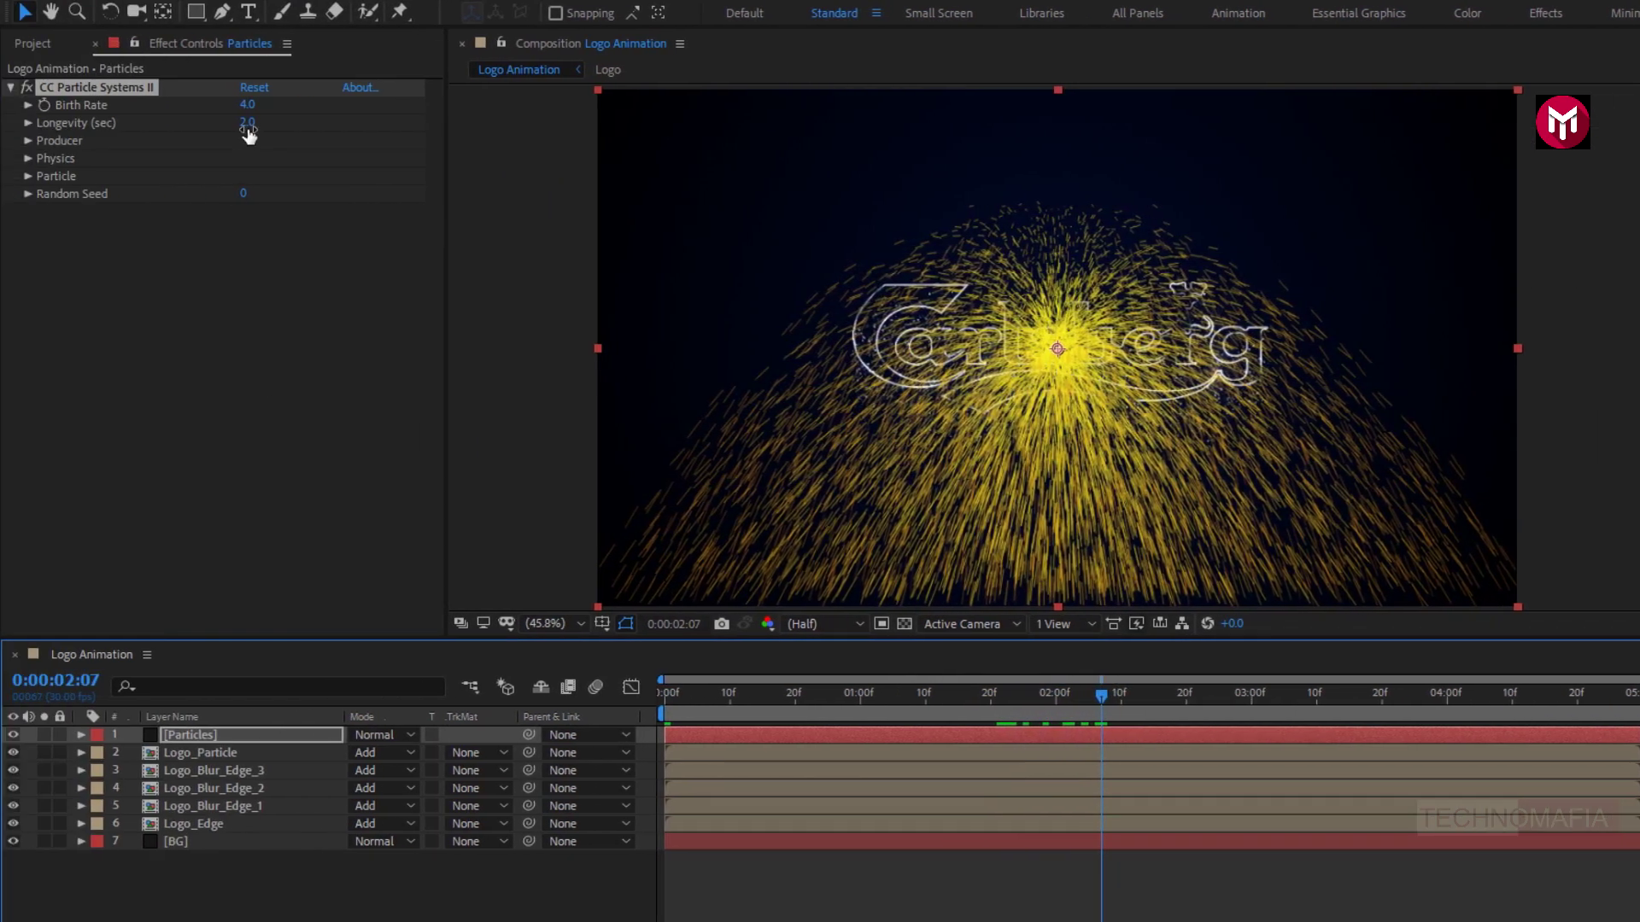
{"action": "left_click", "coordinate": [253, 107]}
{"action": "type", "text": "3"}
{"action": "key", "text": "Return"}
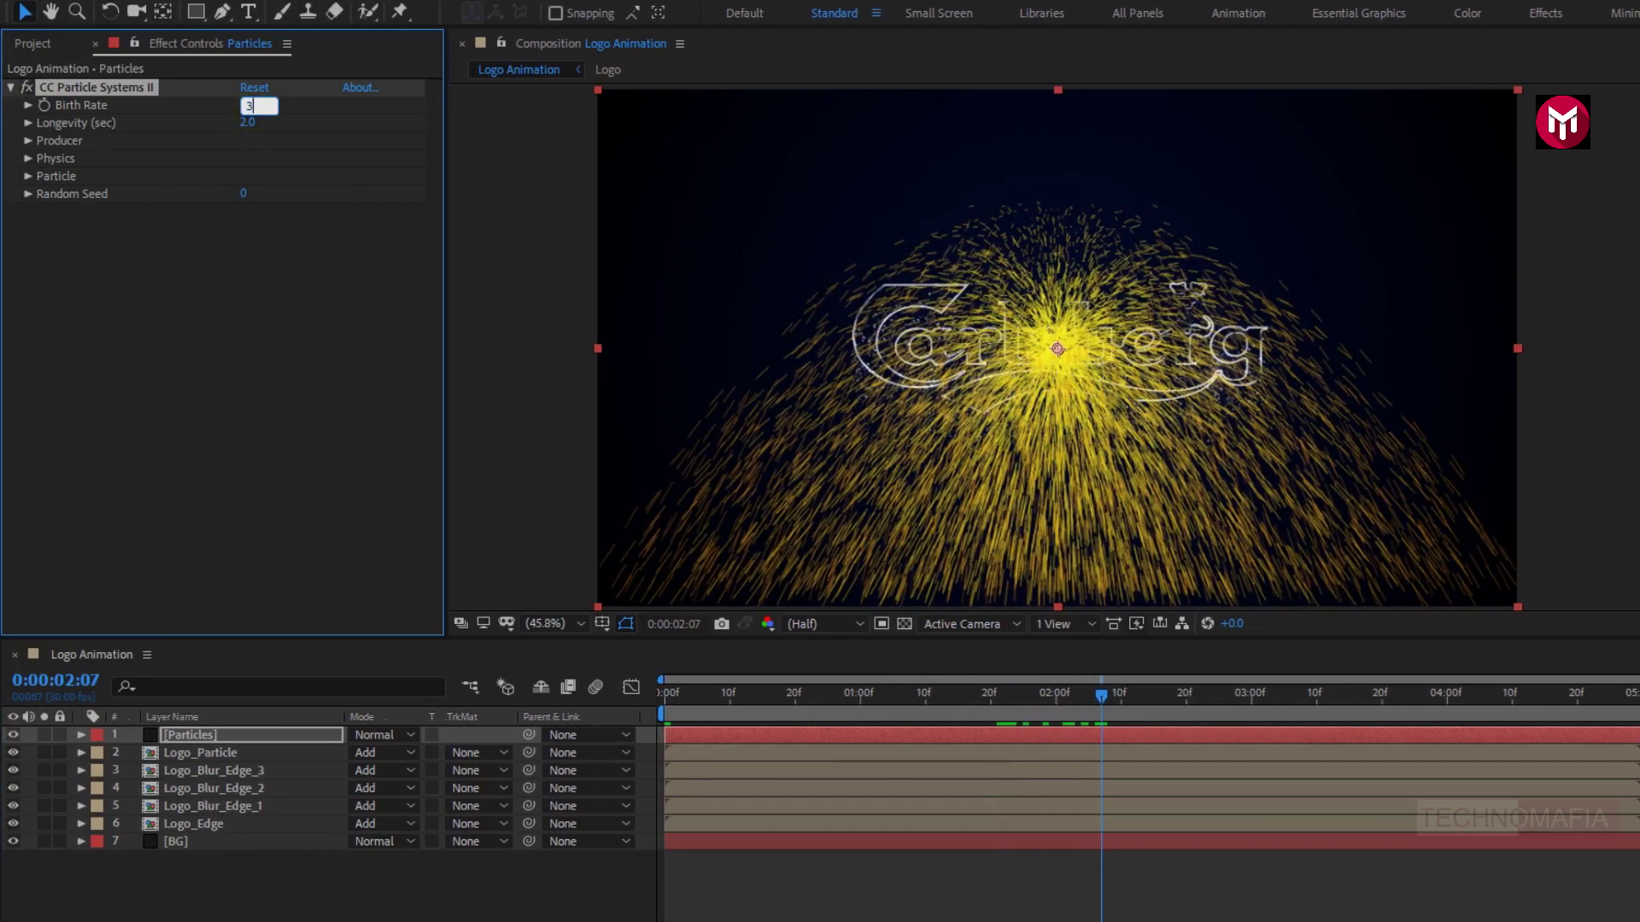
{"action": "left_click", "coordinate": [247, 122]}
{"action": "type", "text": "1"}
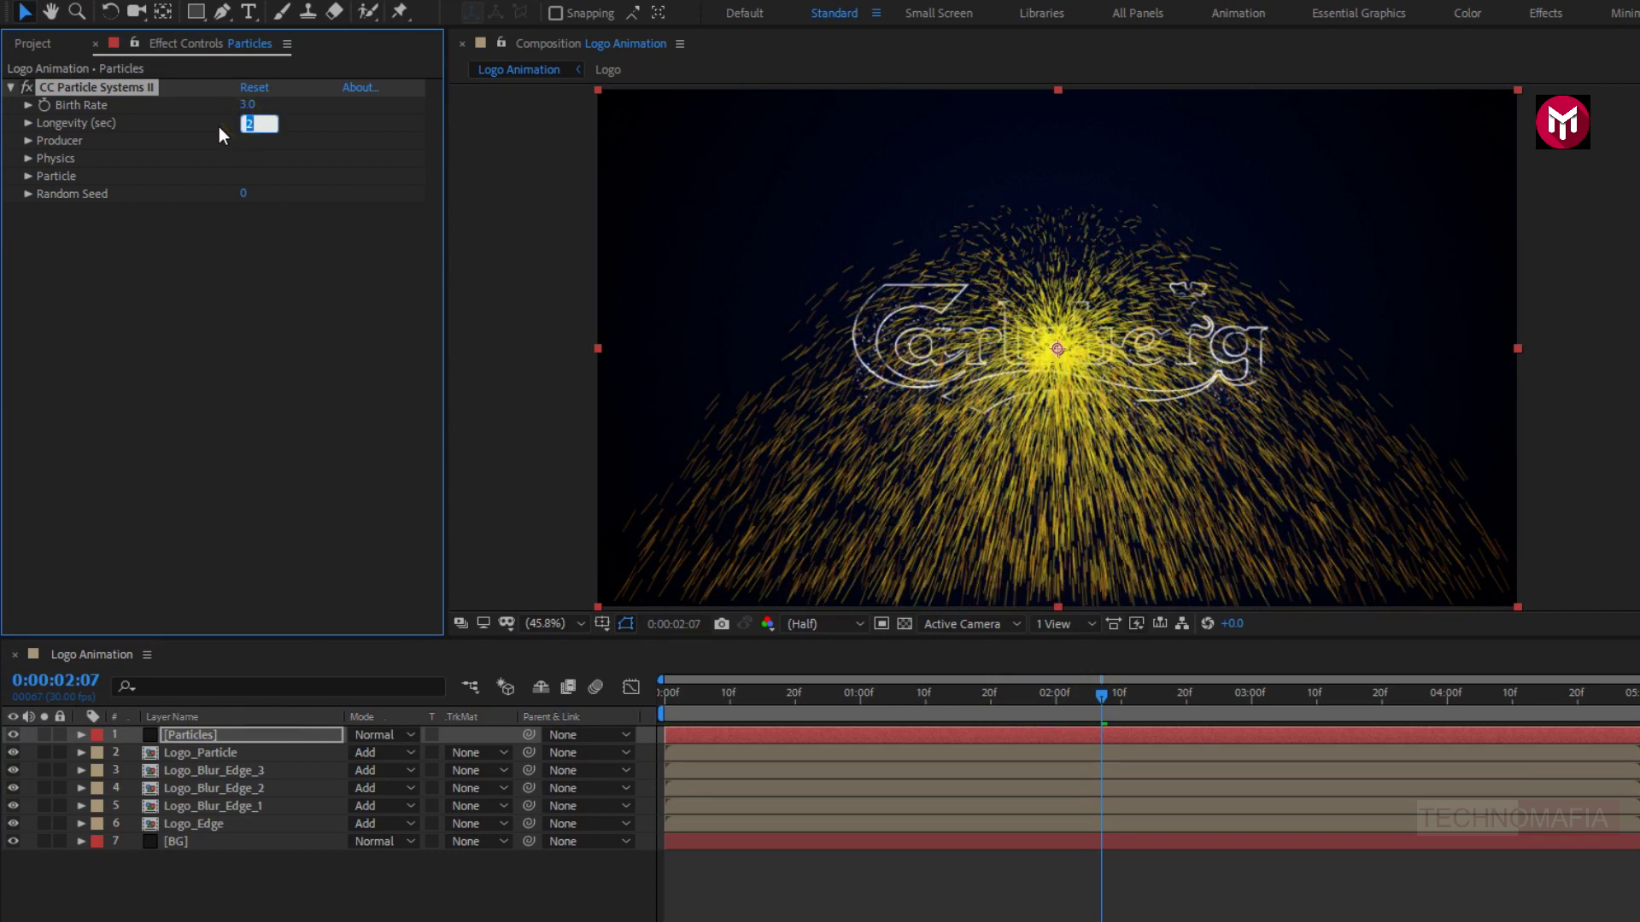
{"action": "key", "text": "Return"}
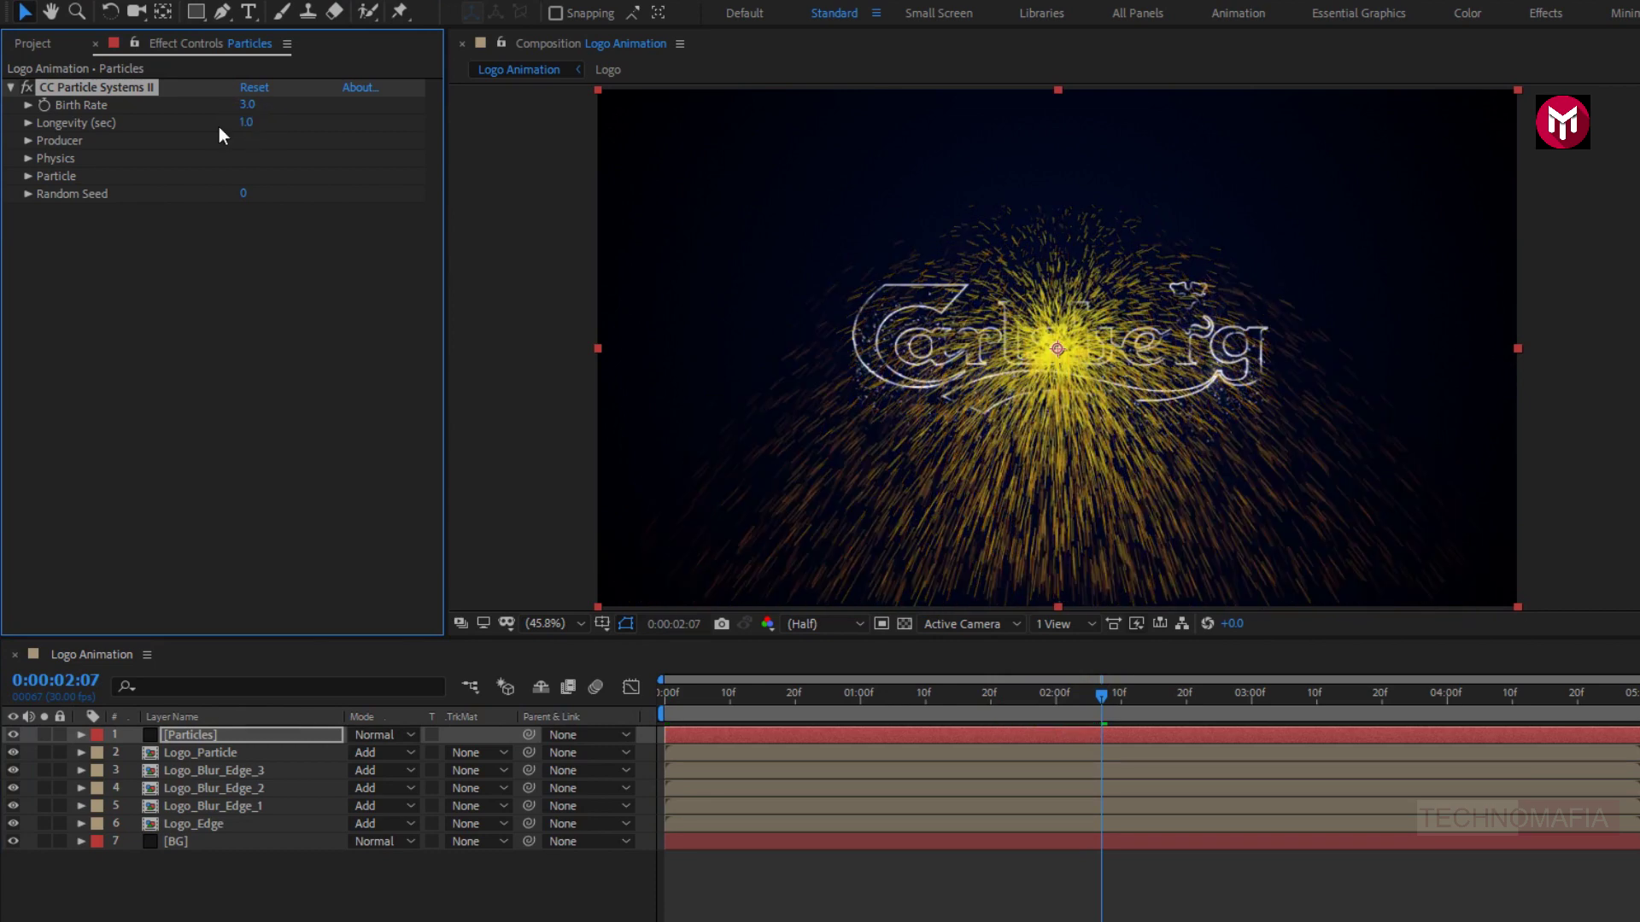
Make the particles Faded Sphere with birth and death size 0.02 and 100% max opacity.
{"action": "left_click", "coordinate": [30, 182]}
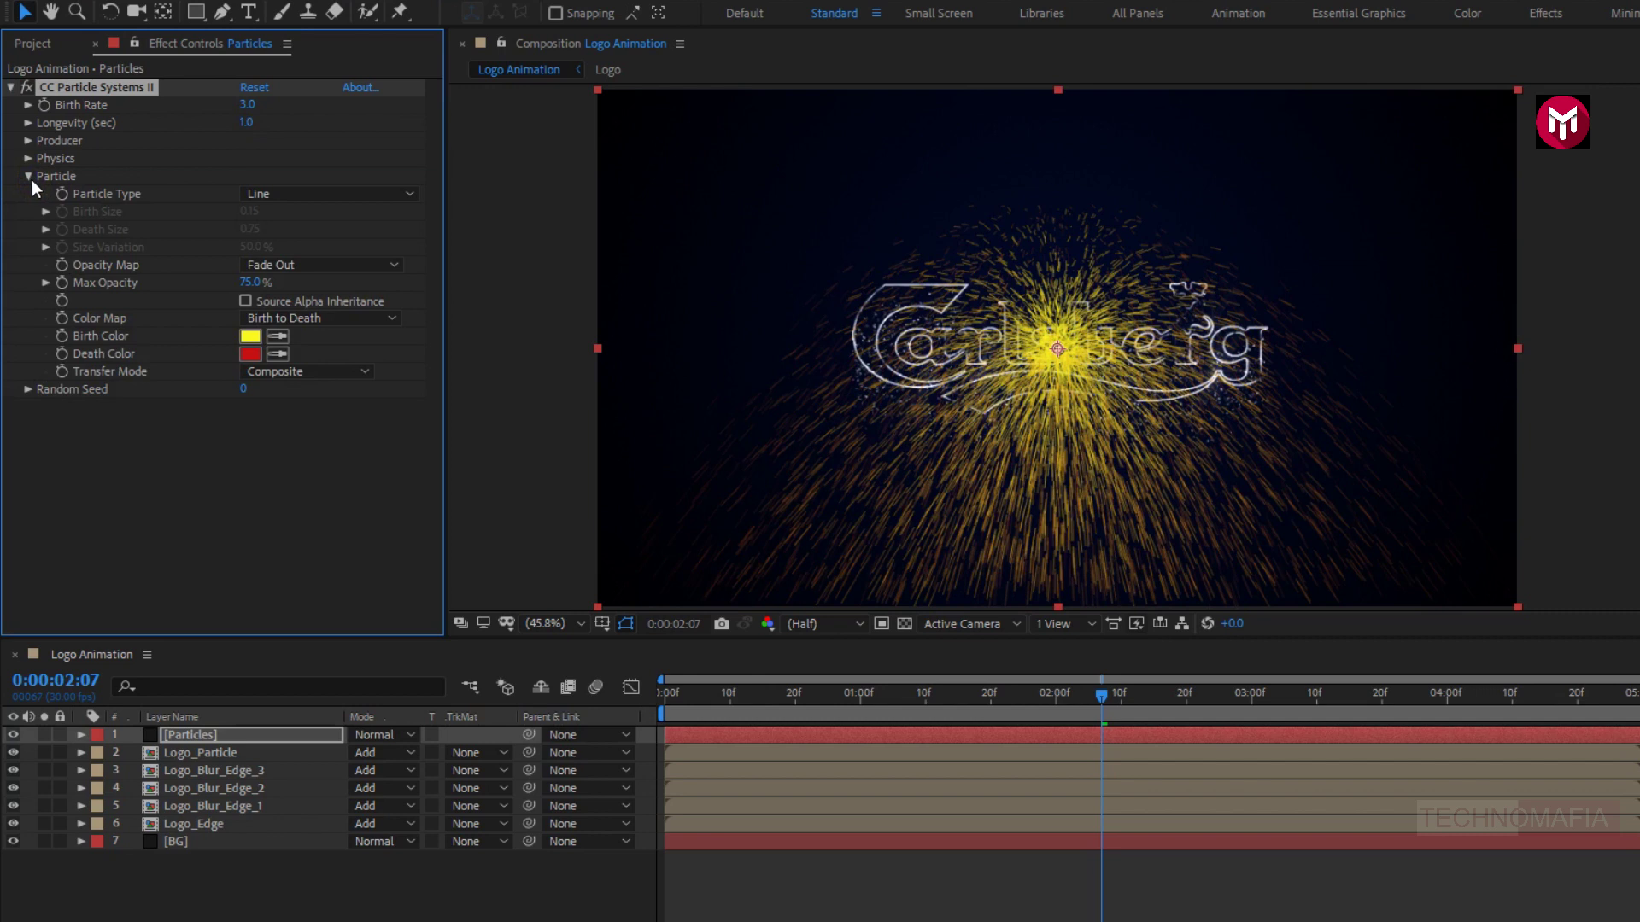
{"action": "left_click", "coordinate": [268, 191]}
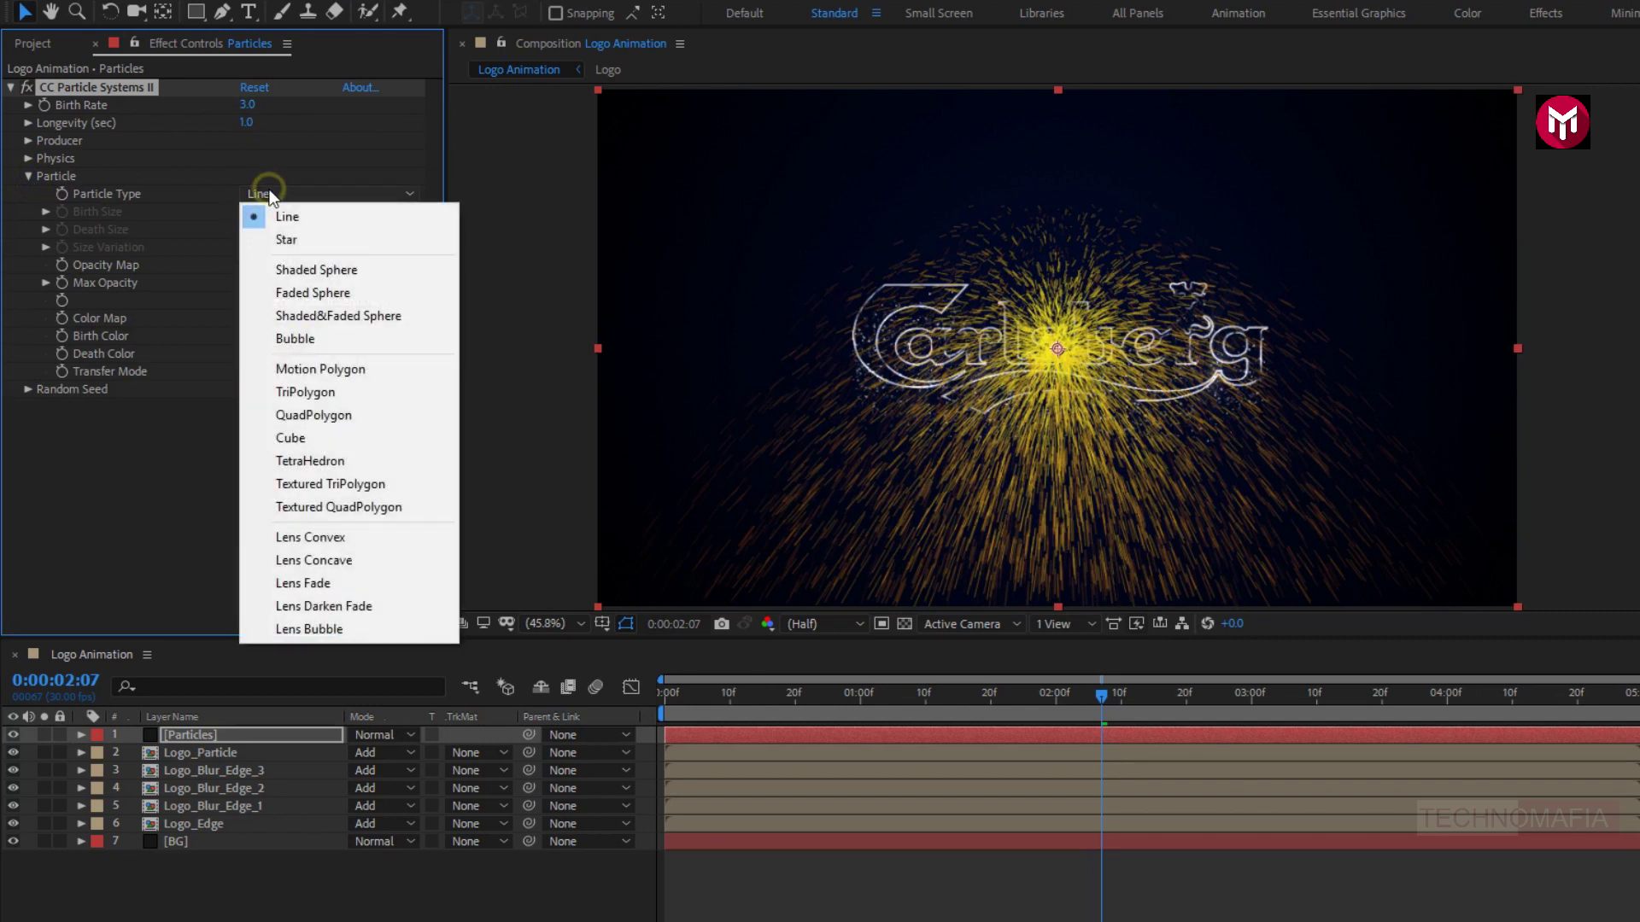
{"action": "left_click", "coordinate": [287, 294]}
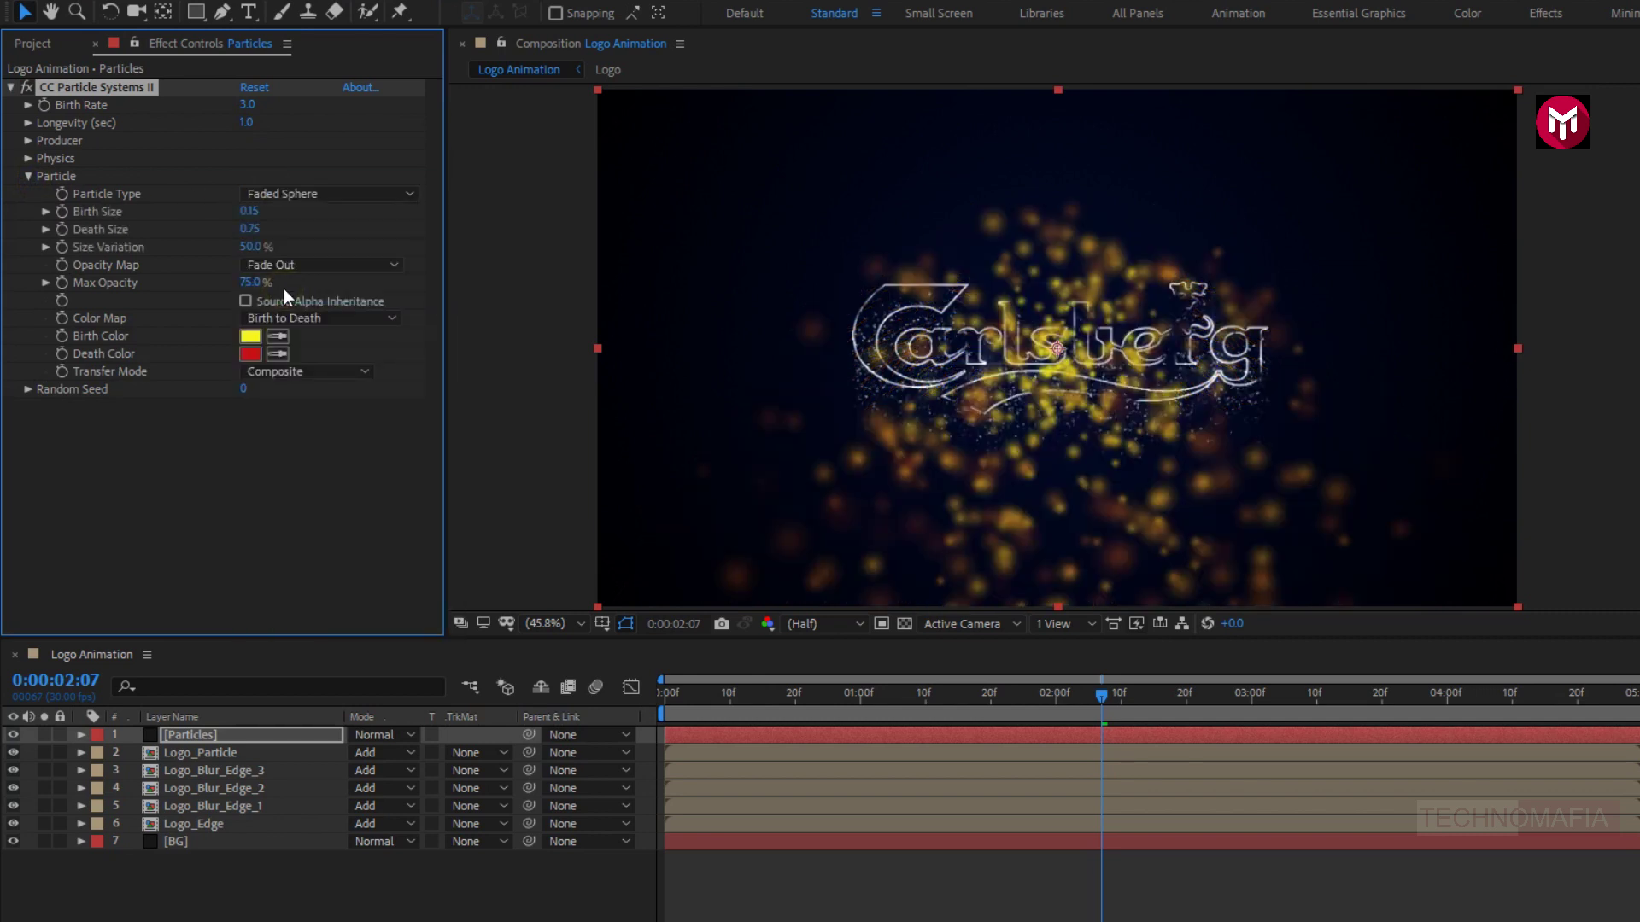
{"action": "left_click", "coordinate": [251, 218]}
{"action": "type", "text": "0.02"}
{"action": "key", "text": "Return"}
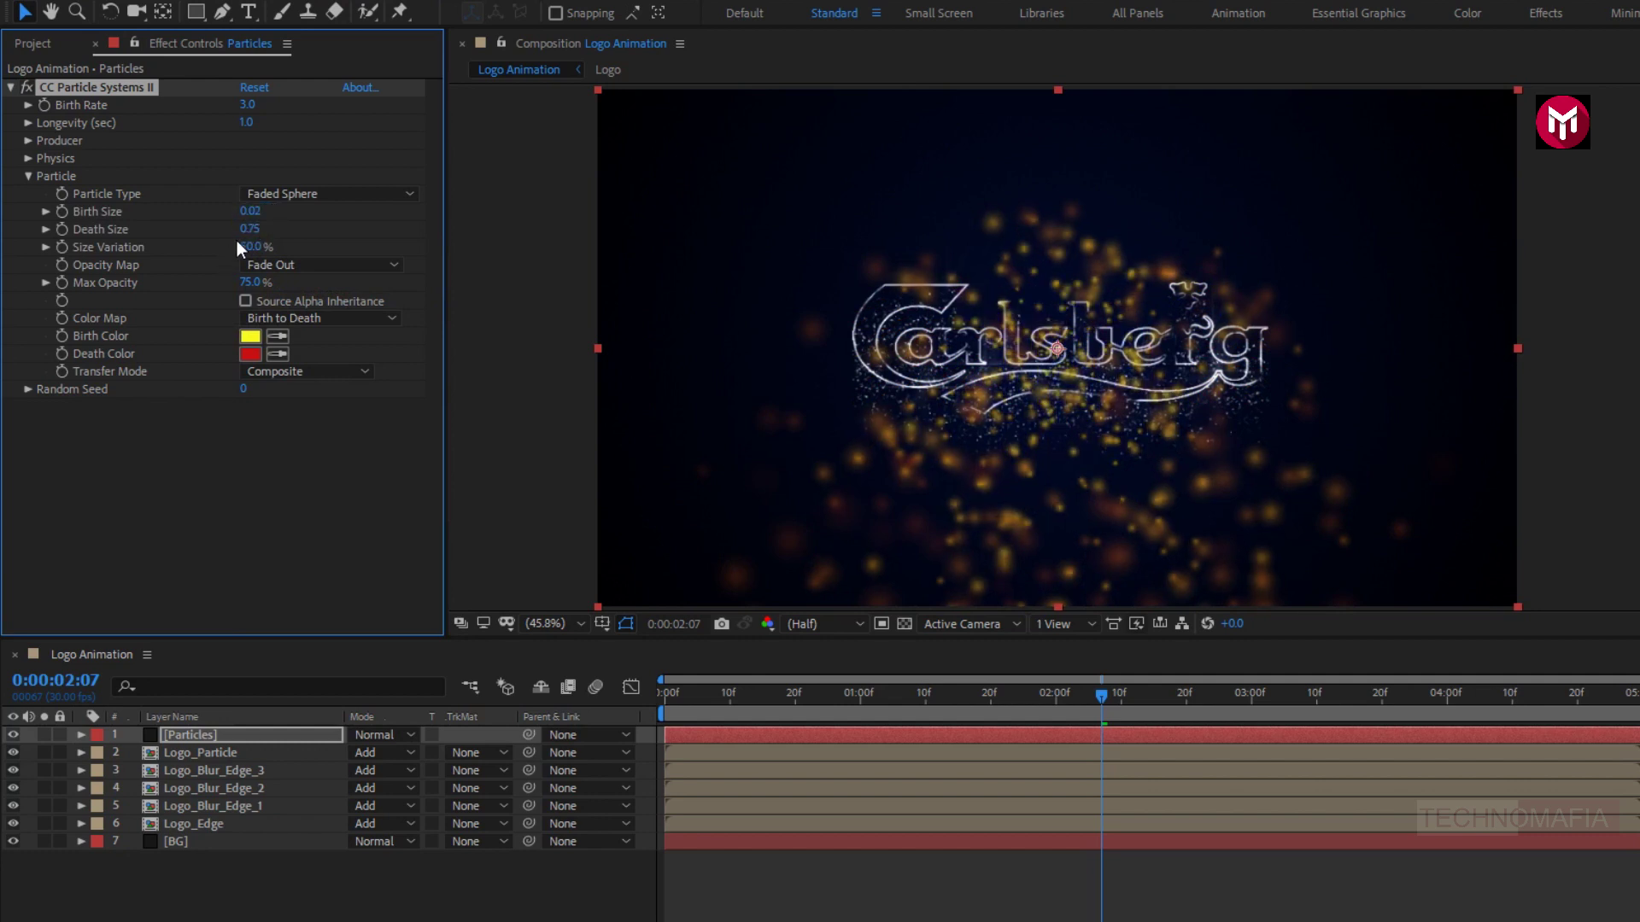
{"action": "left_click", "coordinate": [243, 234]}
{"action": "type", "text": "0.02"}
{"action": "key", "text": "Return"}
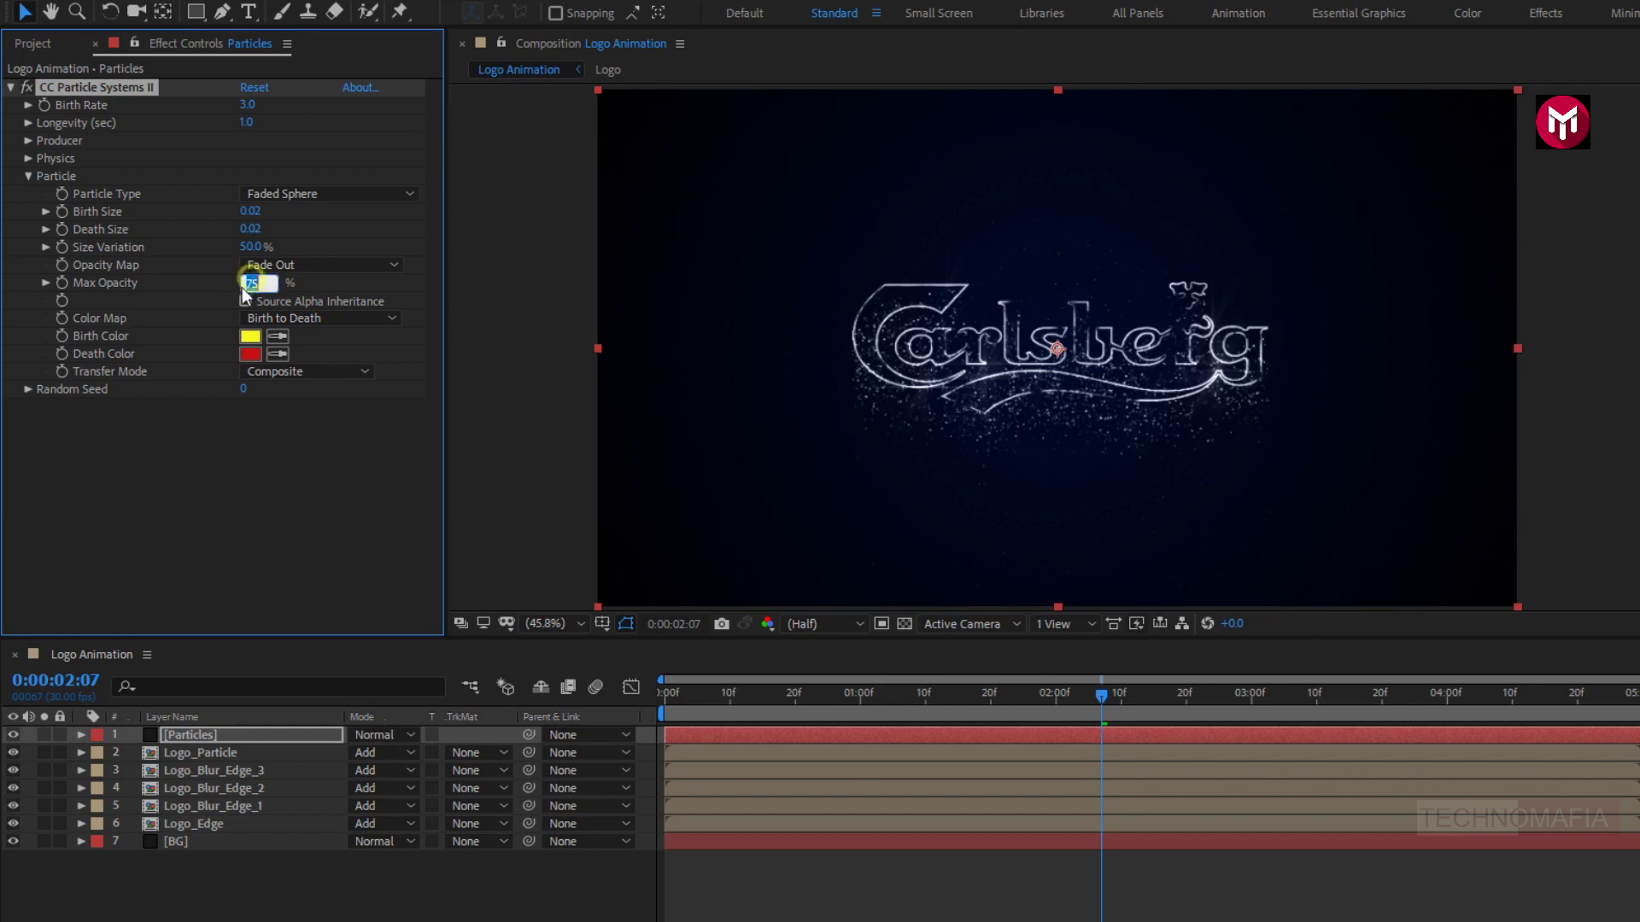
{"action": "type", "text": "100"}
{"action": "key", "text": "Return"}
{"action": "left_click", "coordinate": [28, 158]}
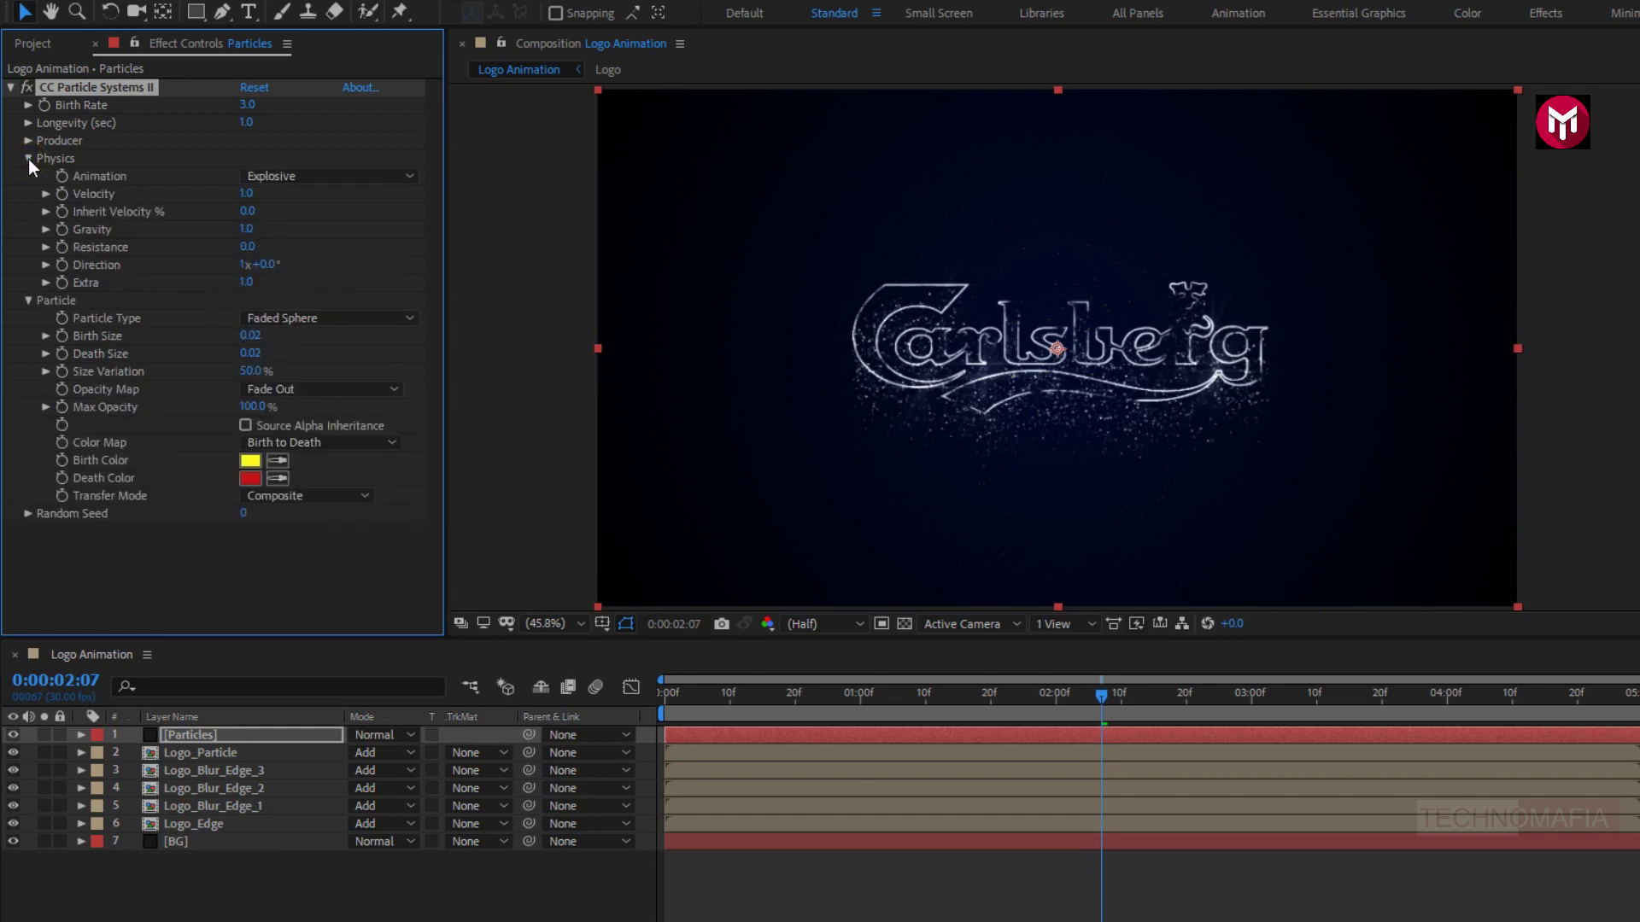
Set the particle velocity and gravity to 0.
{"action": "left_click", "coordinate": [246, 194]}
{"action": "type", "text": "0"}
{"action": "key", "text": "Return"}
{"action": "left_click", "coordinate": [251, 236]}
{"action": "type", "text": "0"}
{"action": "key", "text": "Return"}
Set the particle producer's Radius X and Radius Y to 100.
{"action": "left_click", "coordinate": [29, 141]}
{"action": "left_click", "coordinate": [248, 179]}
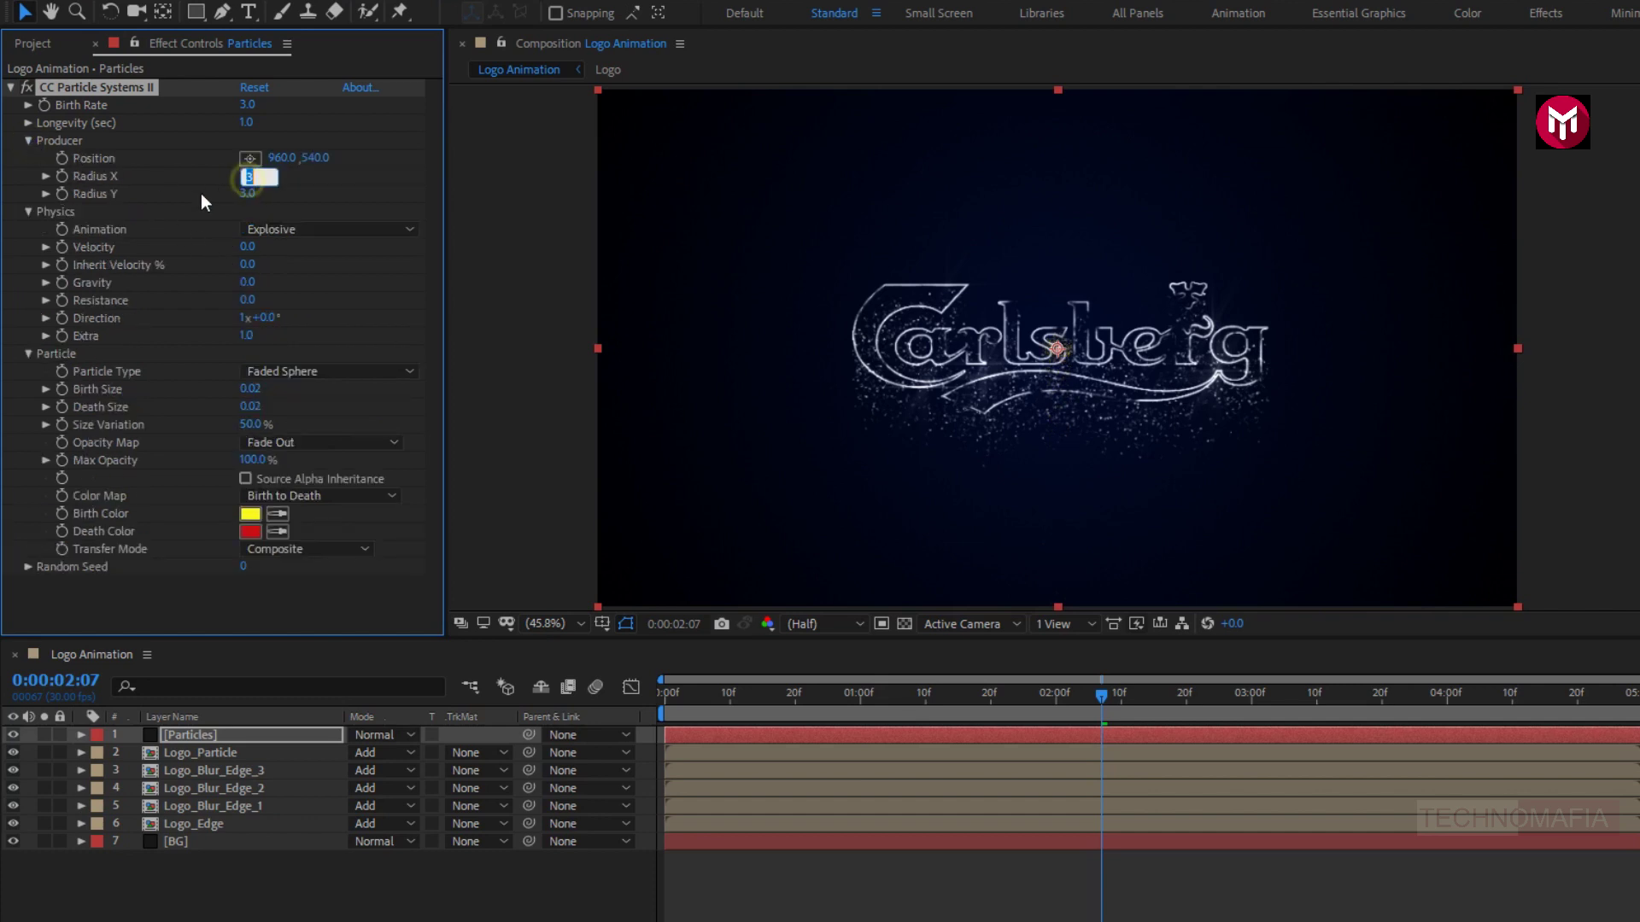
{"action": "type", "text": "100"}
{"action": "key", "text": "Return"}
{"action": "left_click", "coordinate": [256, 196]}
{"action": "left_click", "coordinate": [250, 194]}
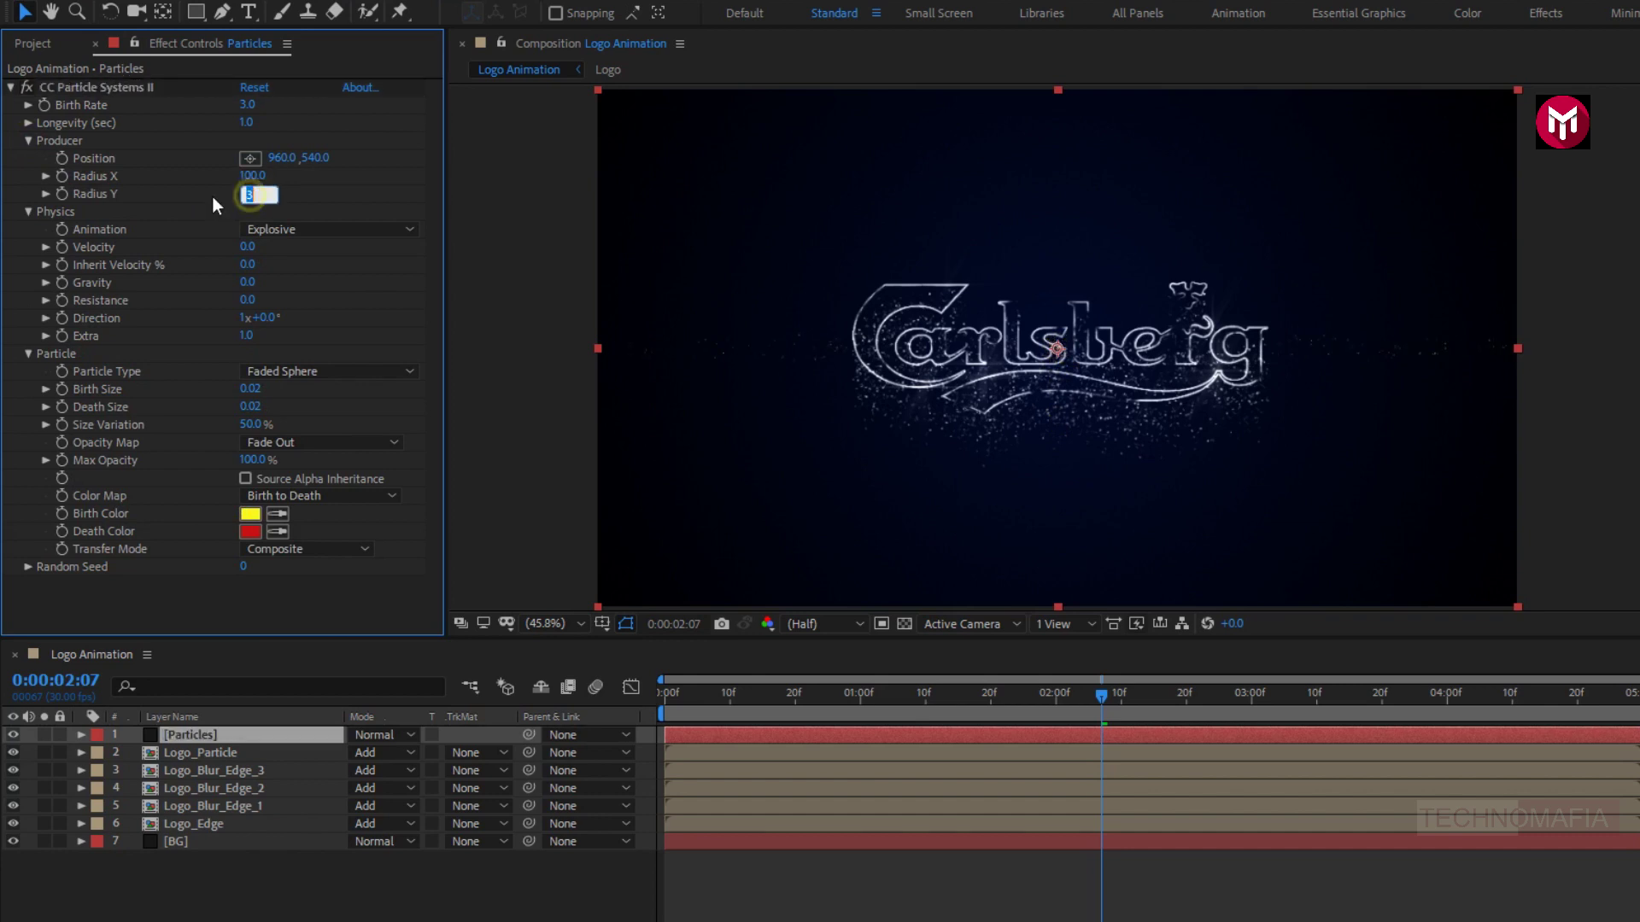
{"action": "type", "text": "100"}
{"action": "key", "text": "Return"}
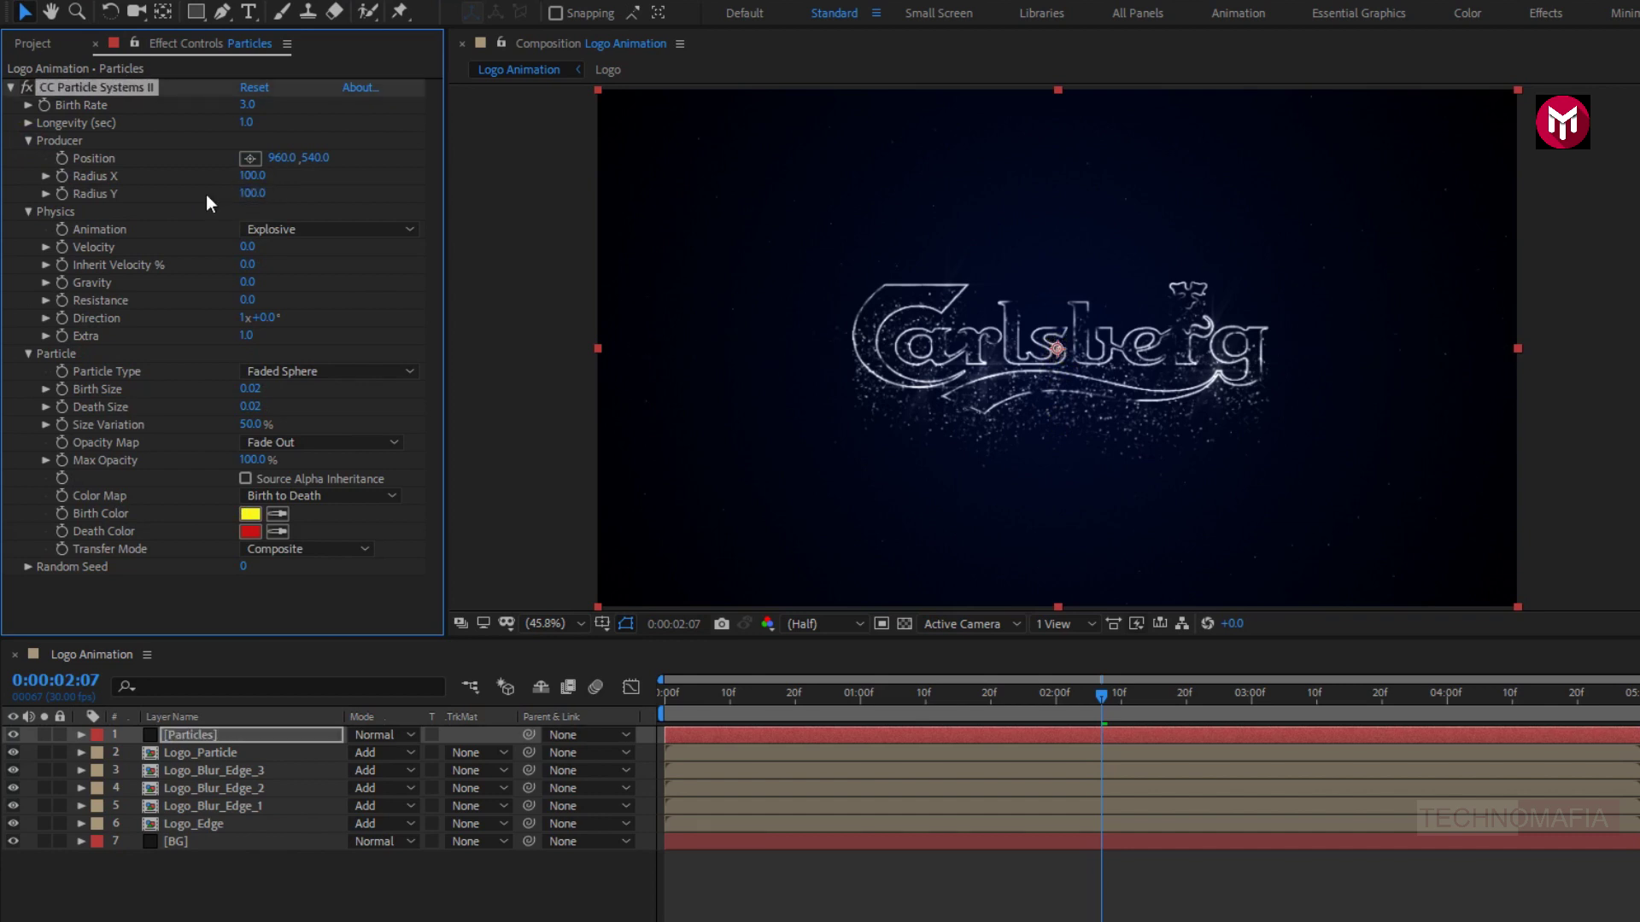
Set the particle birth colour to white FFFFFF and death colour to grey ABABAB.
{"action": "left_click", "coordinate": [252, 515]}
{"action": "left_click_drag", "start_coordinate": [325, 277], "coordinate": [307, 244]}
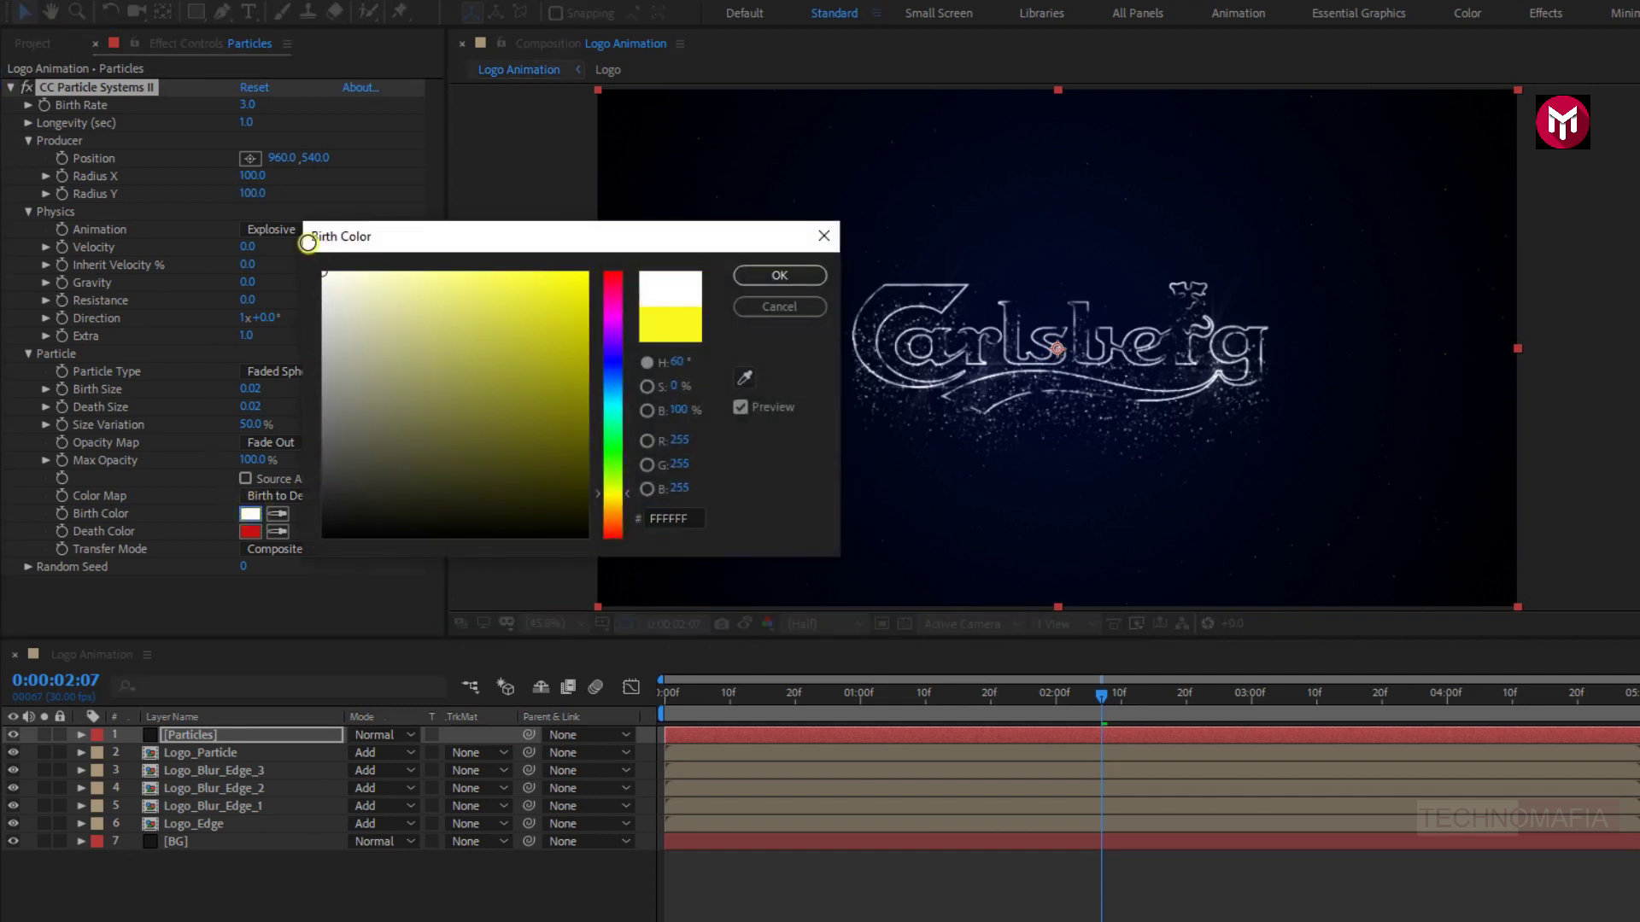
{"action": "left_click", "coordinate": [795, 271]}
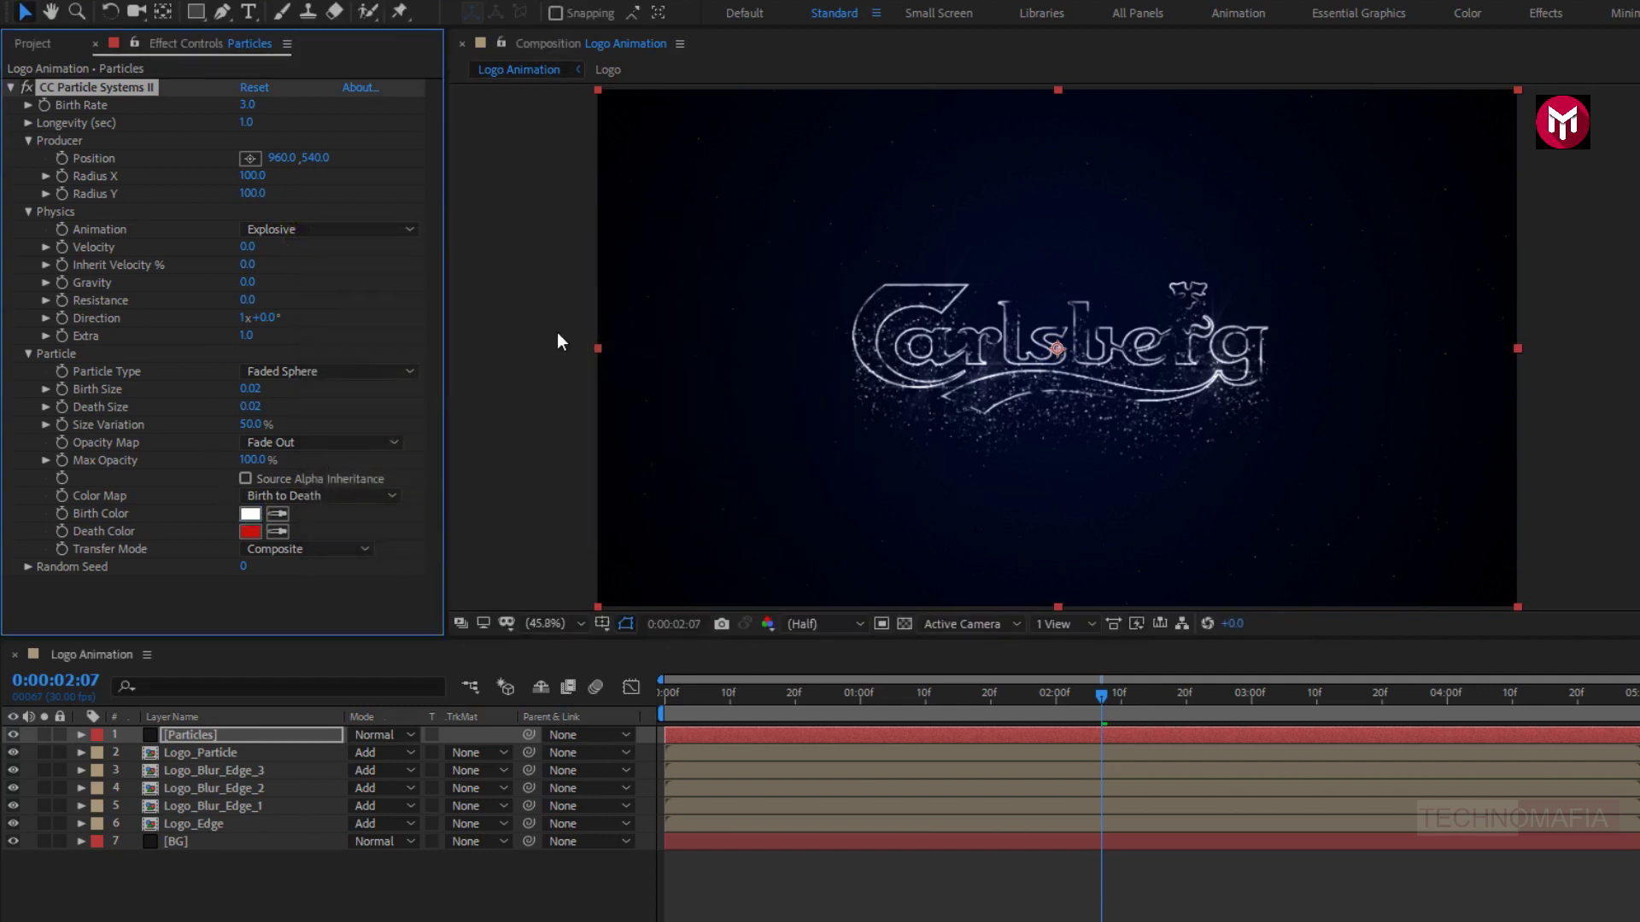
{"action": "left_click", "coordinate": [260, 530]}
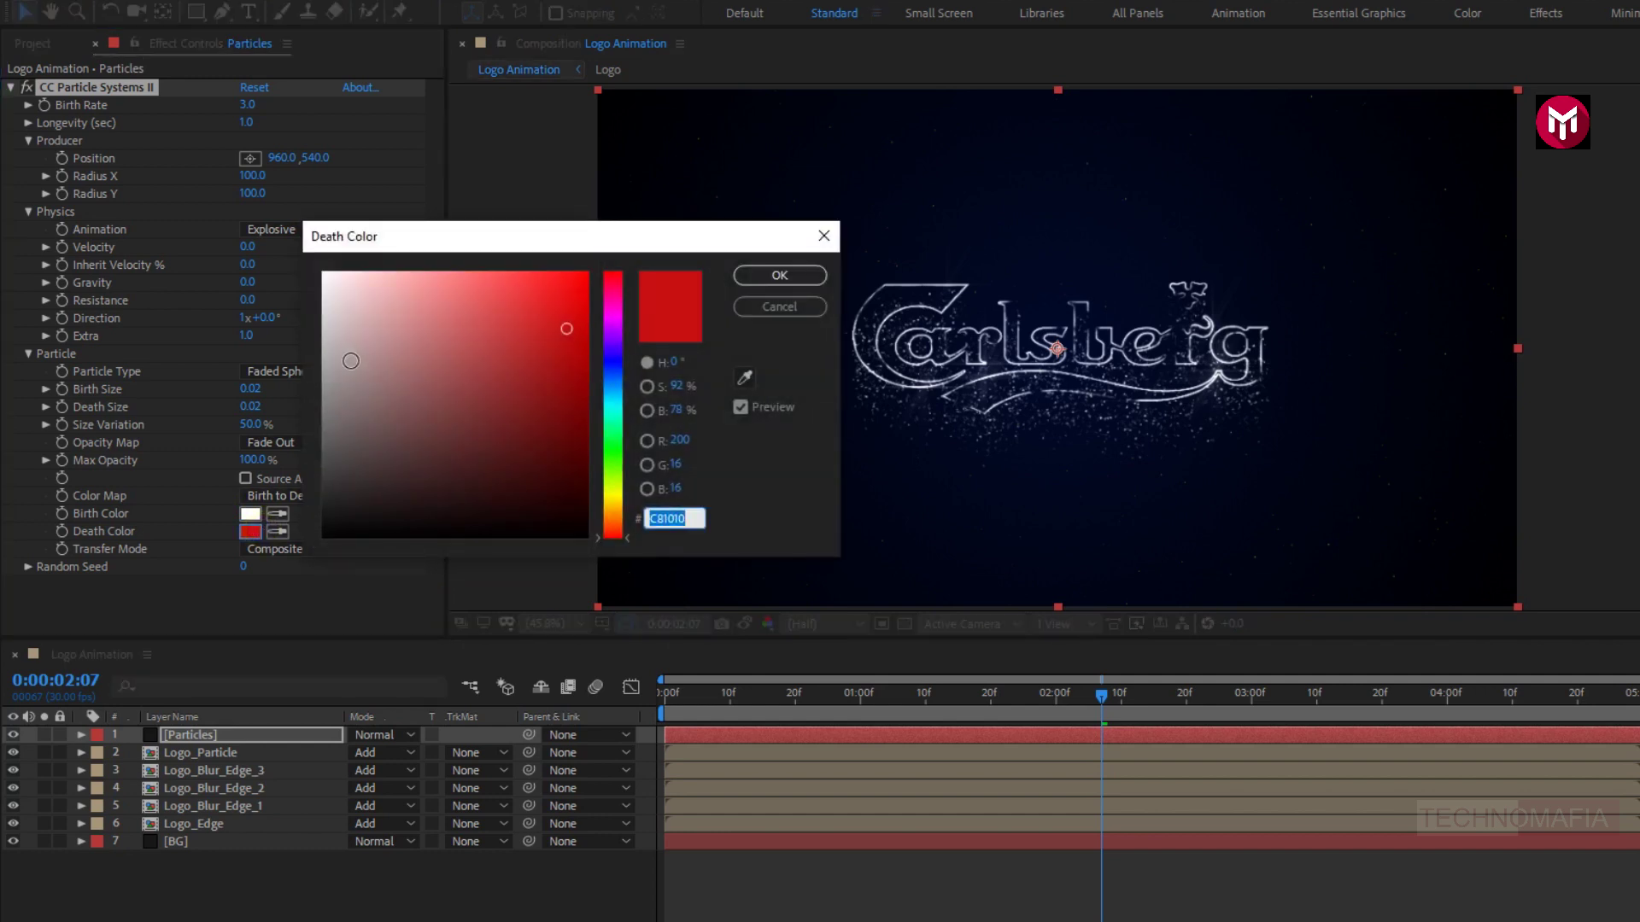
{"action": "left_click", "coordinate": [335, 358]}
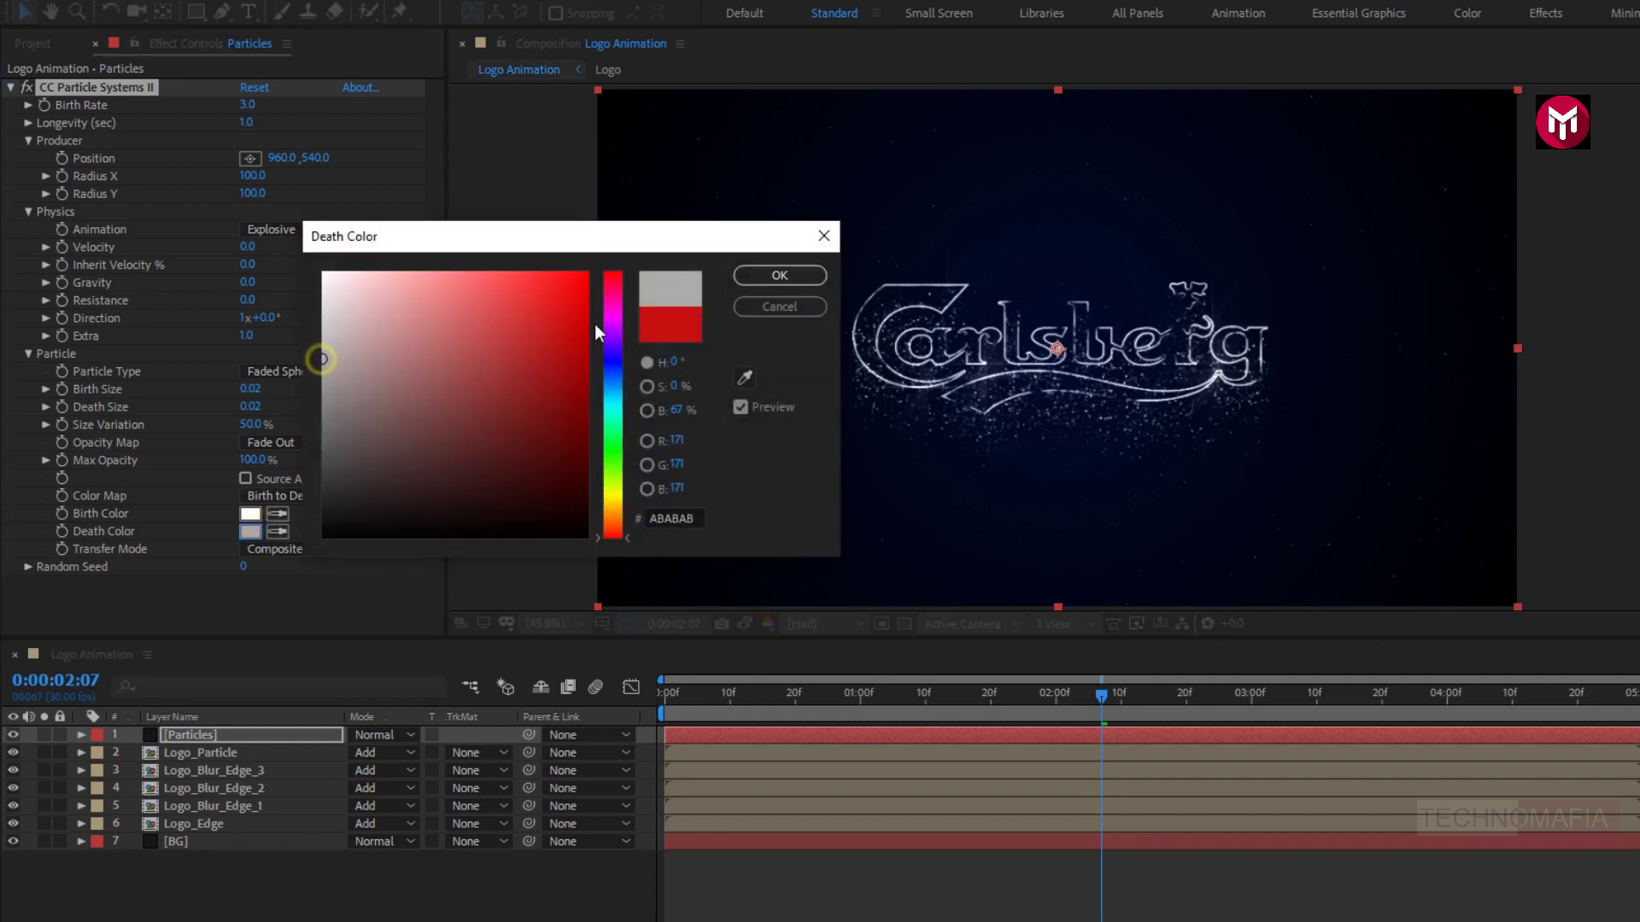
{"action": "left_click", "coordinate": [779, 274]}
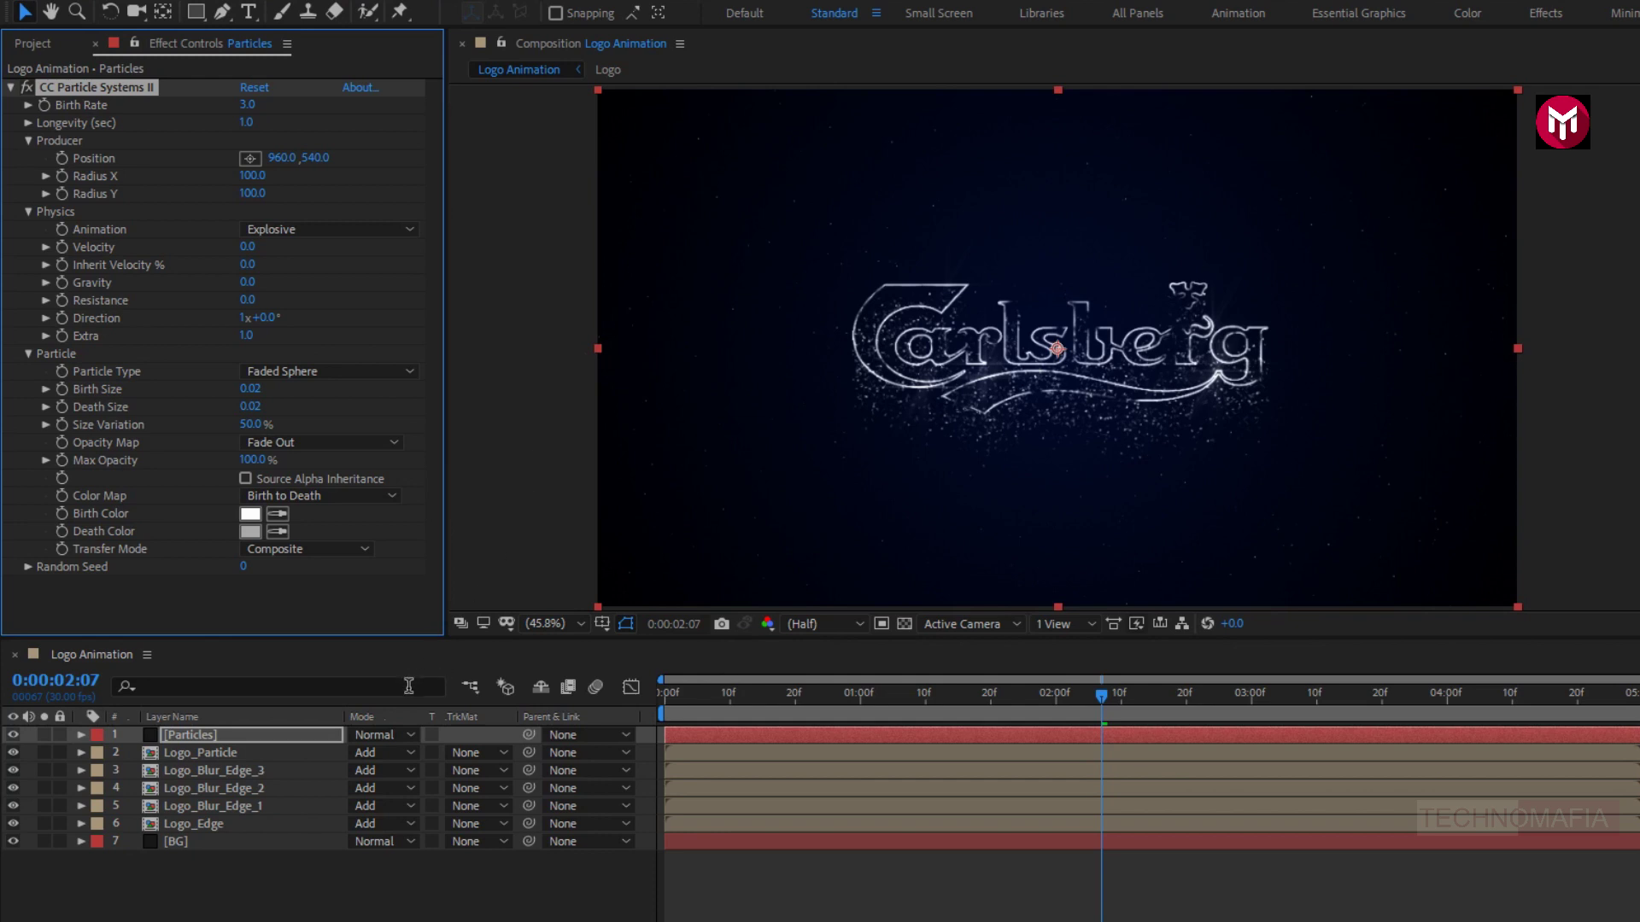
Set the Particles layer's blending mode to Add.
{"action": "left_click", "coordinate": [372, 738]}
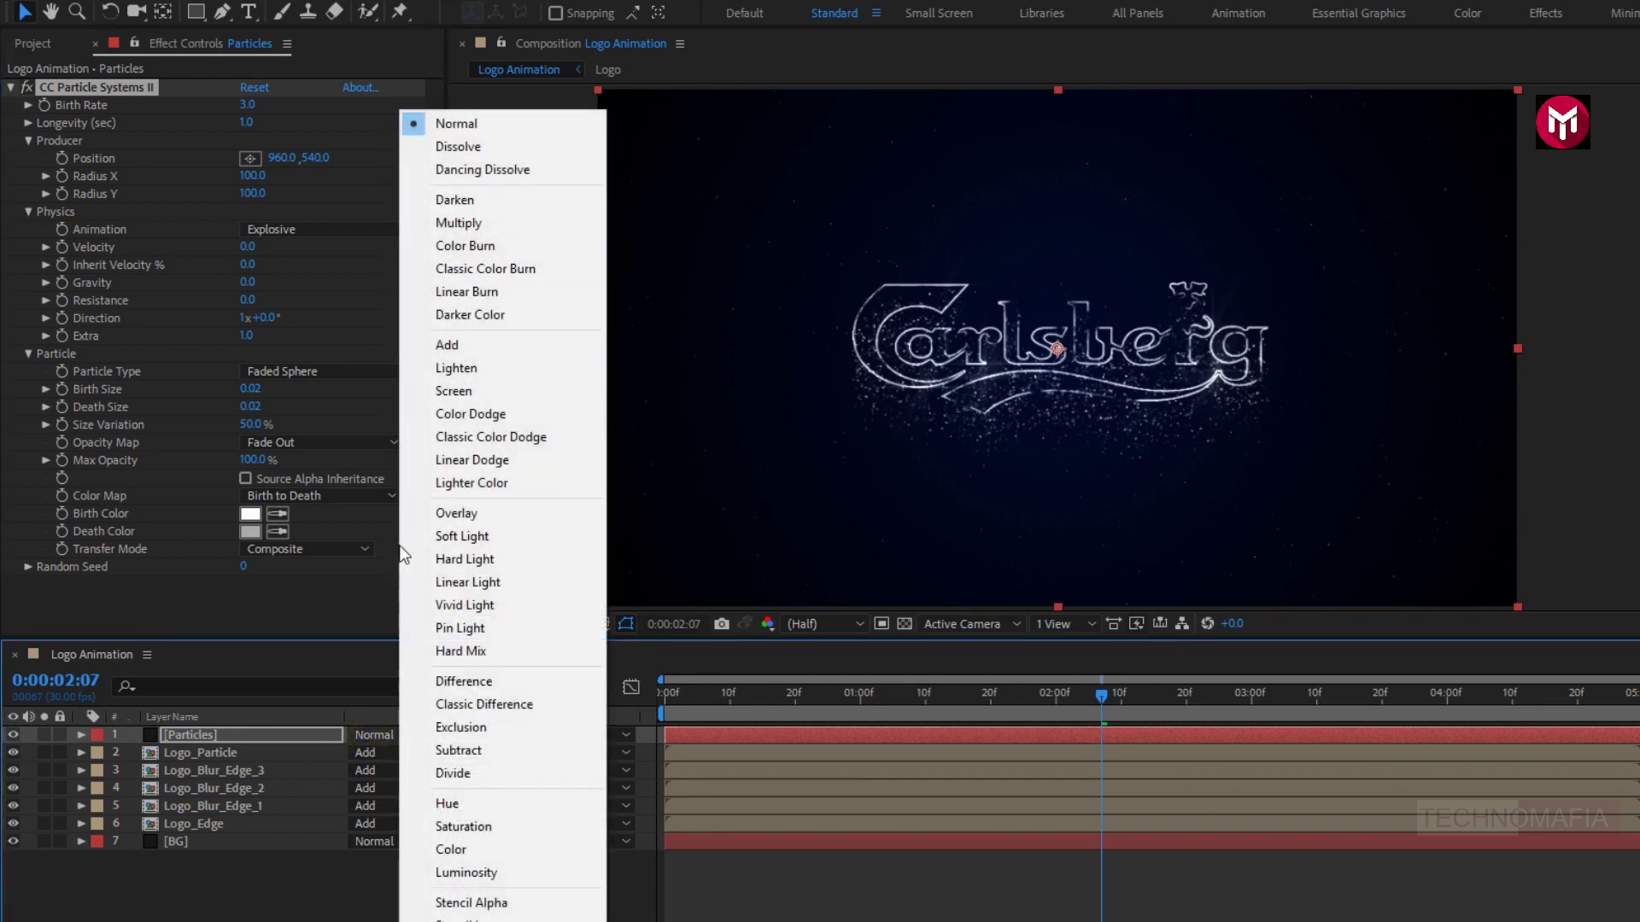
{"action": "left_click", "coordinate": [430, 347]}
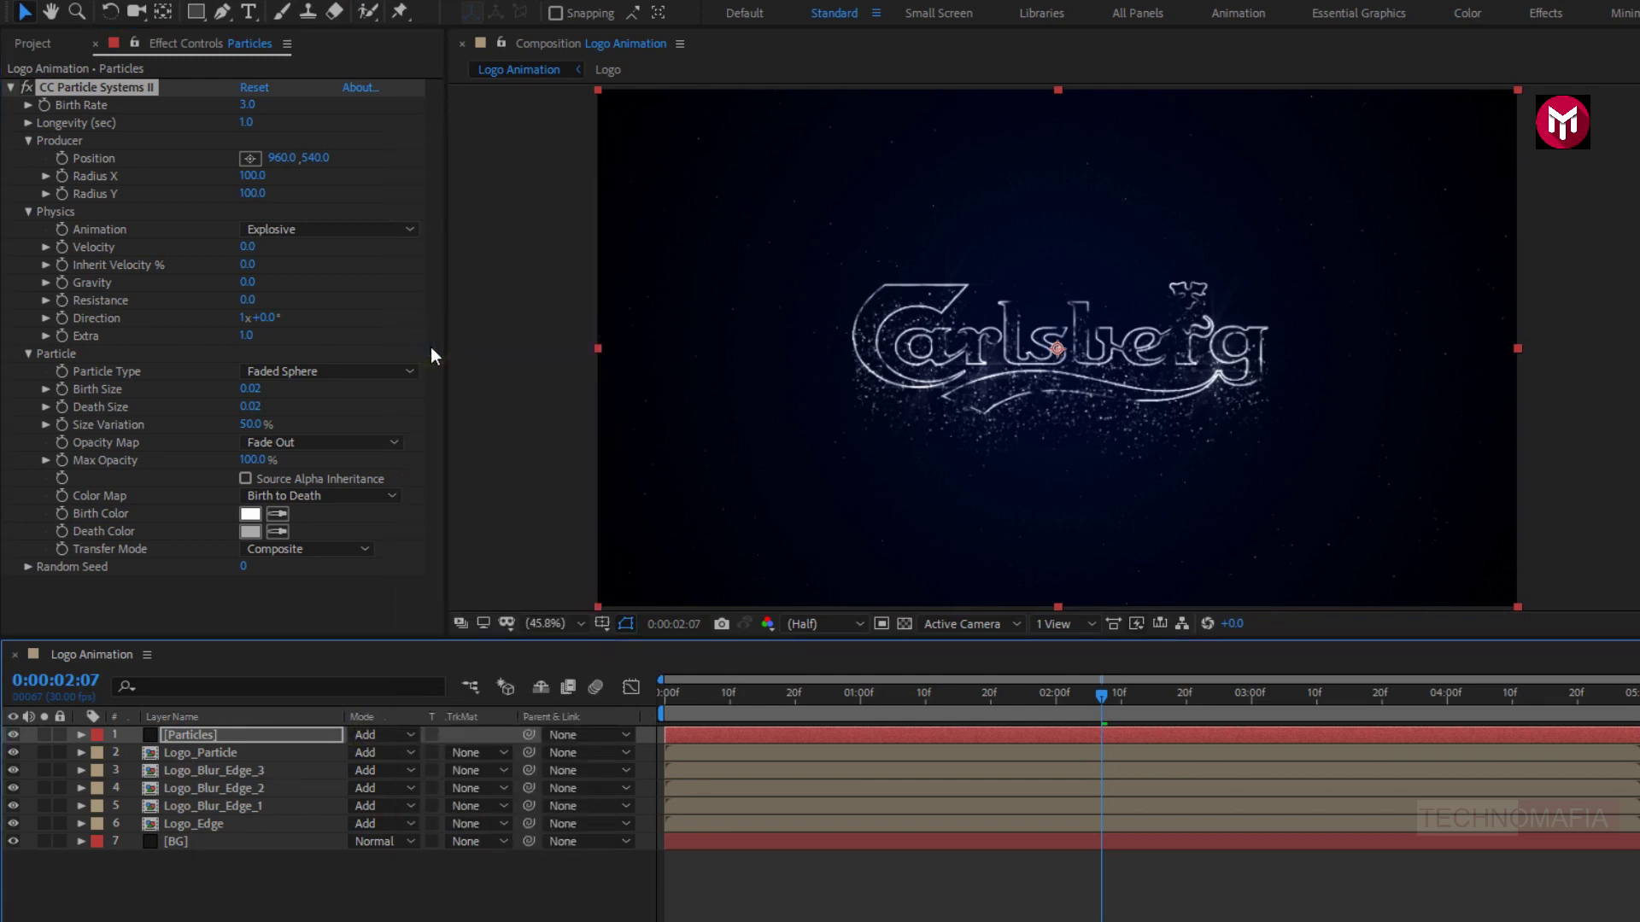
{"action": "left_click", "coordinate": [32, 43]}
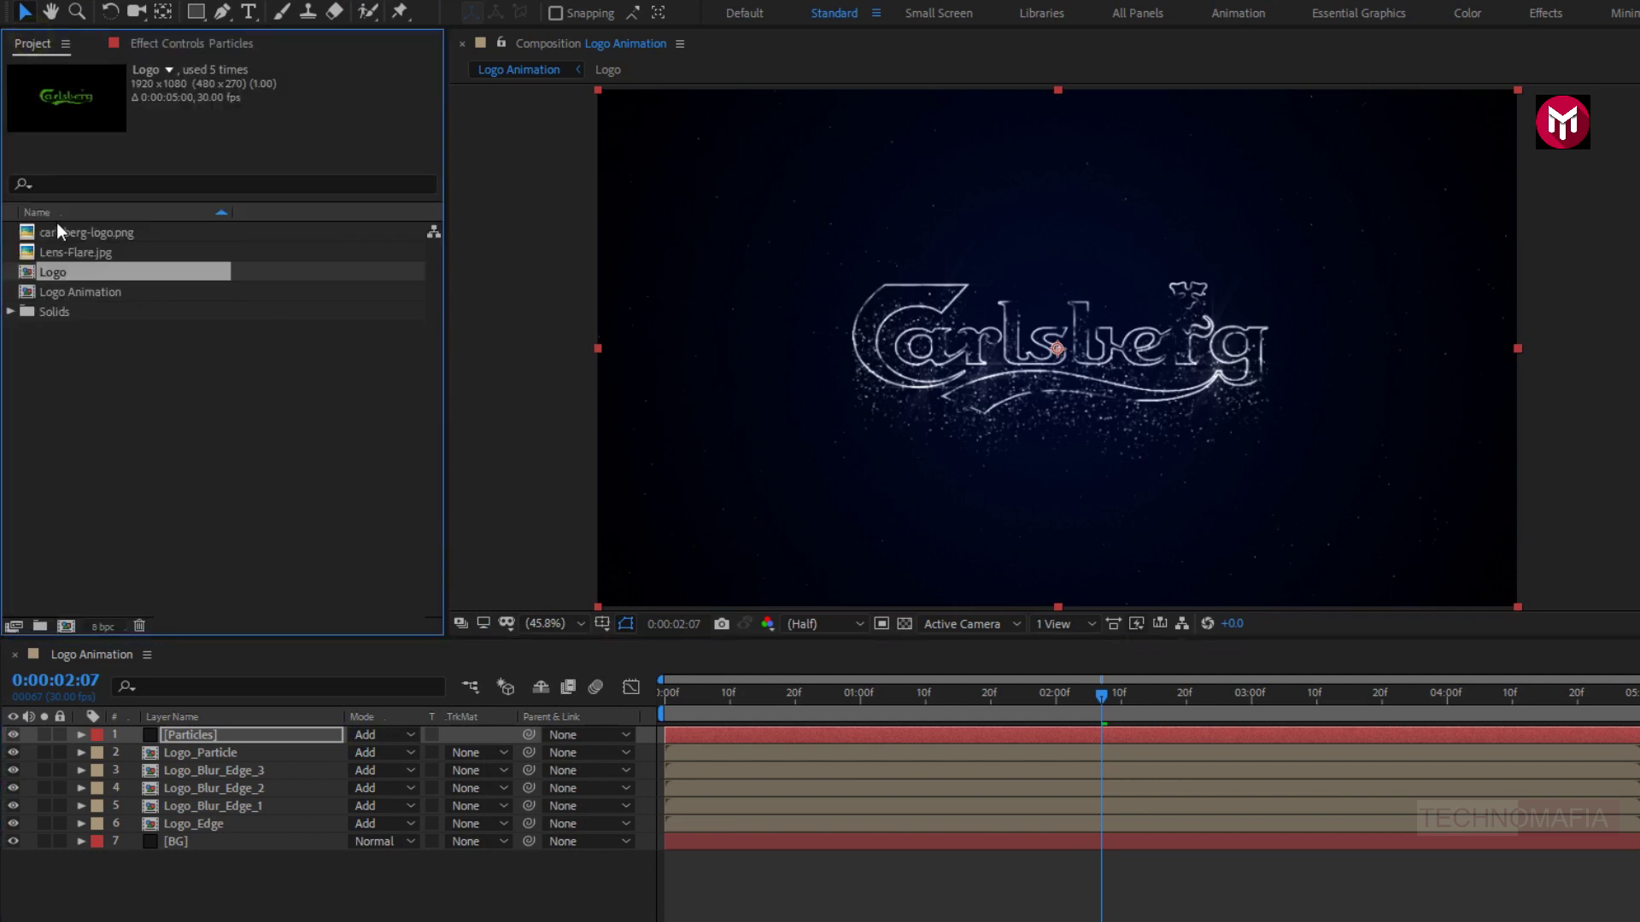
Add Lens-Flare.jpg as the top layer with Add blending, positioned at 960, 575.
{"action": "left_click", "coordinate": [61, 254]}
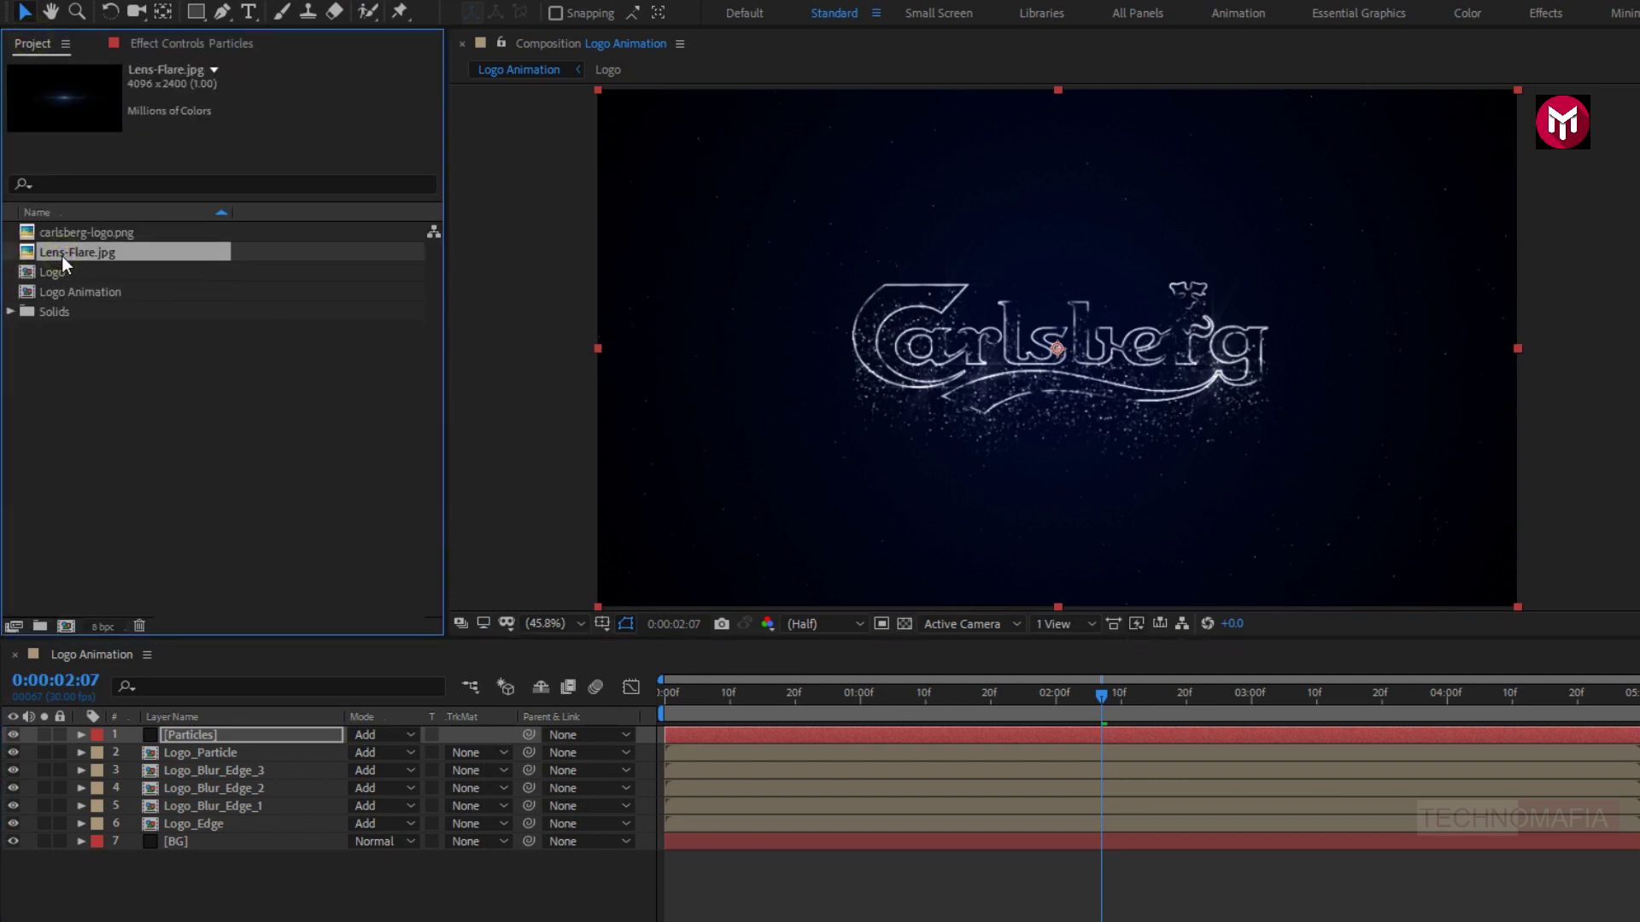
{"action": "left_click_drag", "start_coordinate": [76, 278], "coordinate": [222, 734]}
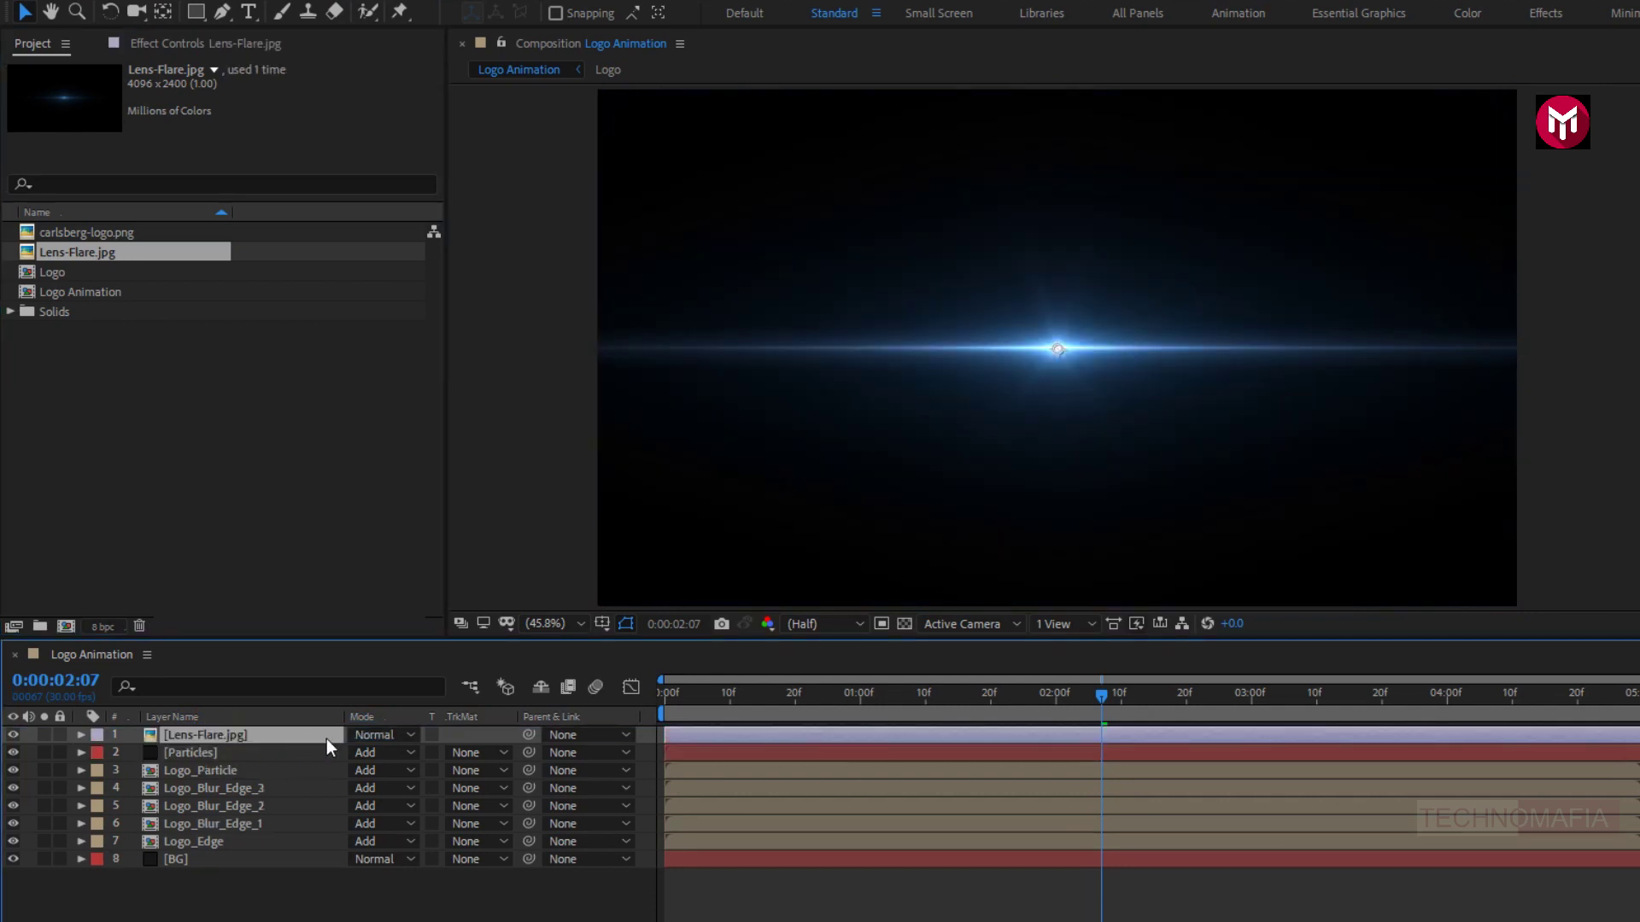
{"action": "left_click", "coordinate": [366, 738]}
{"action": "left_click", "coordinate": [434, 350]}
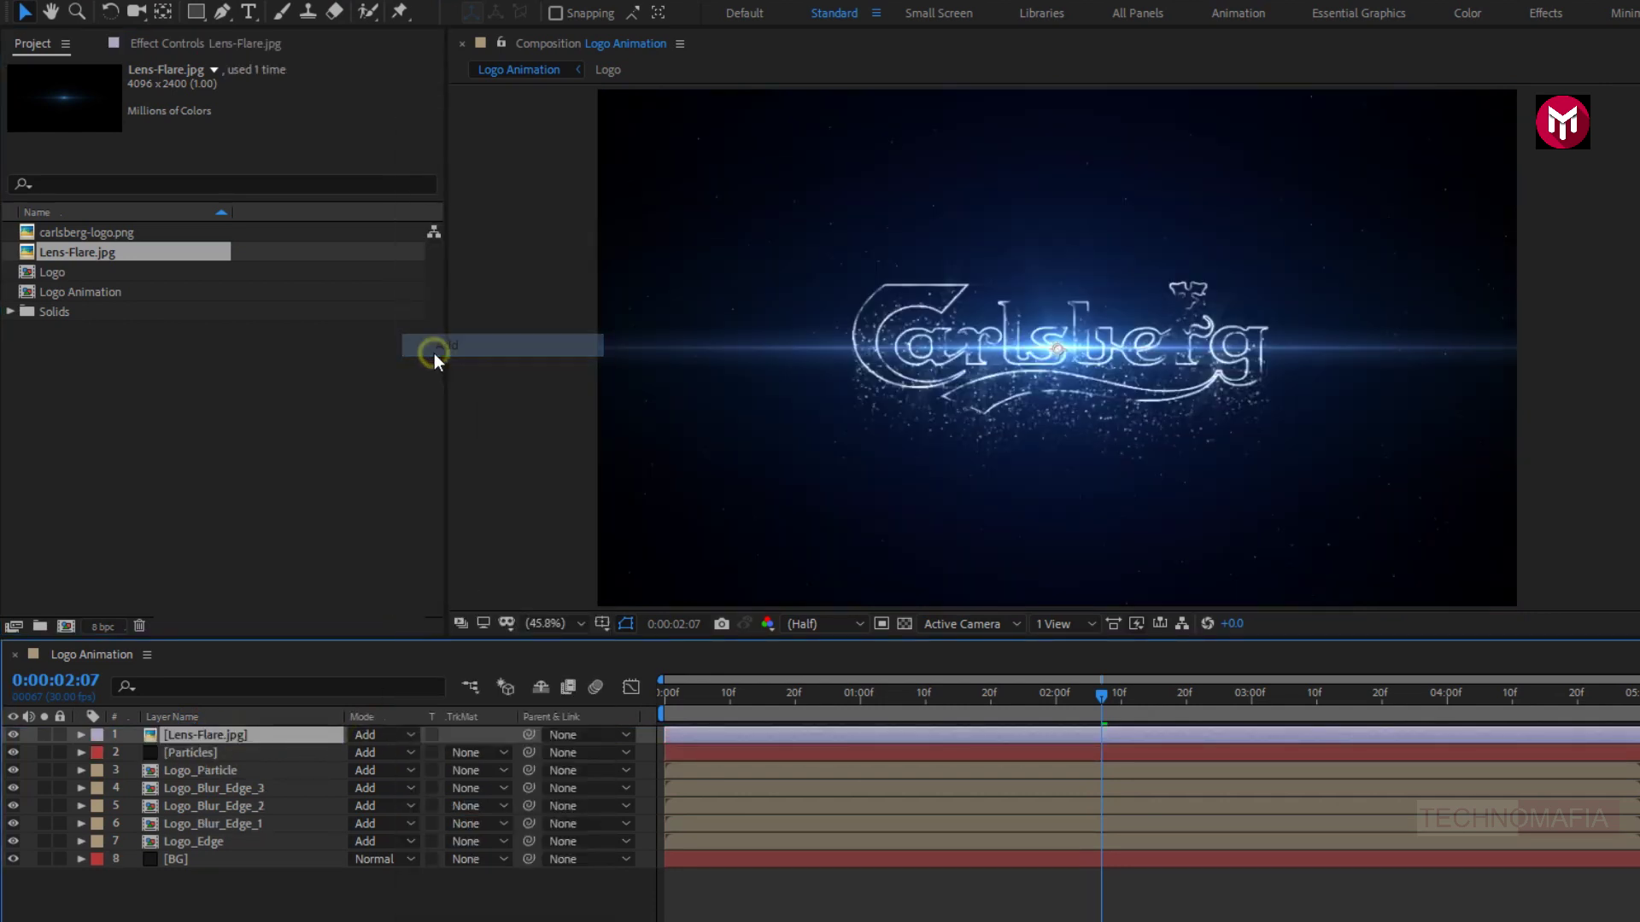
{"action": "key", "text": "p"}
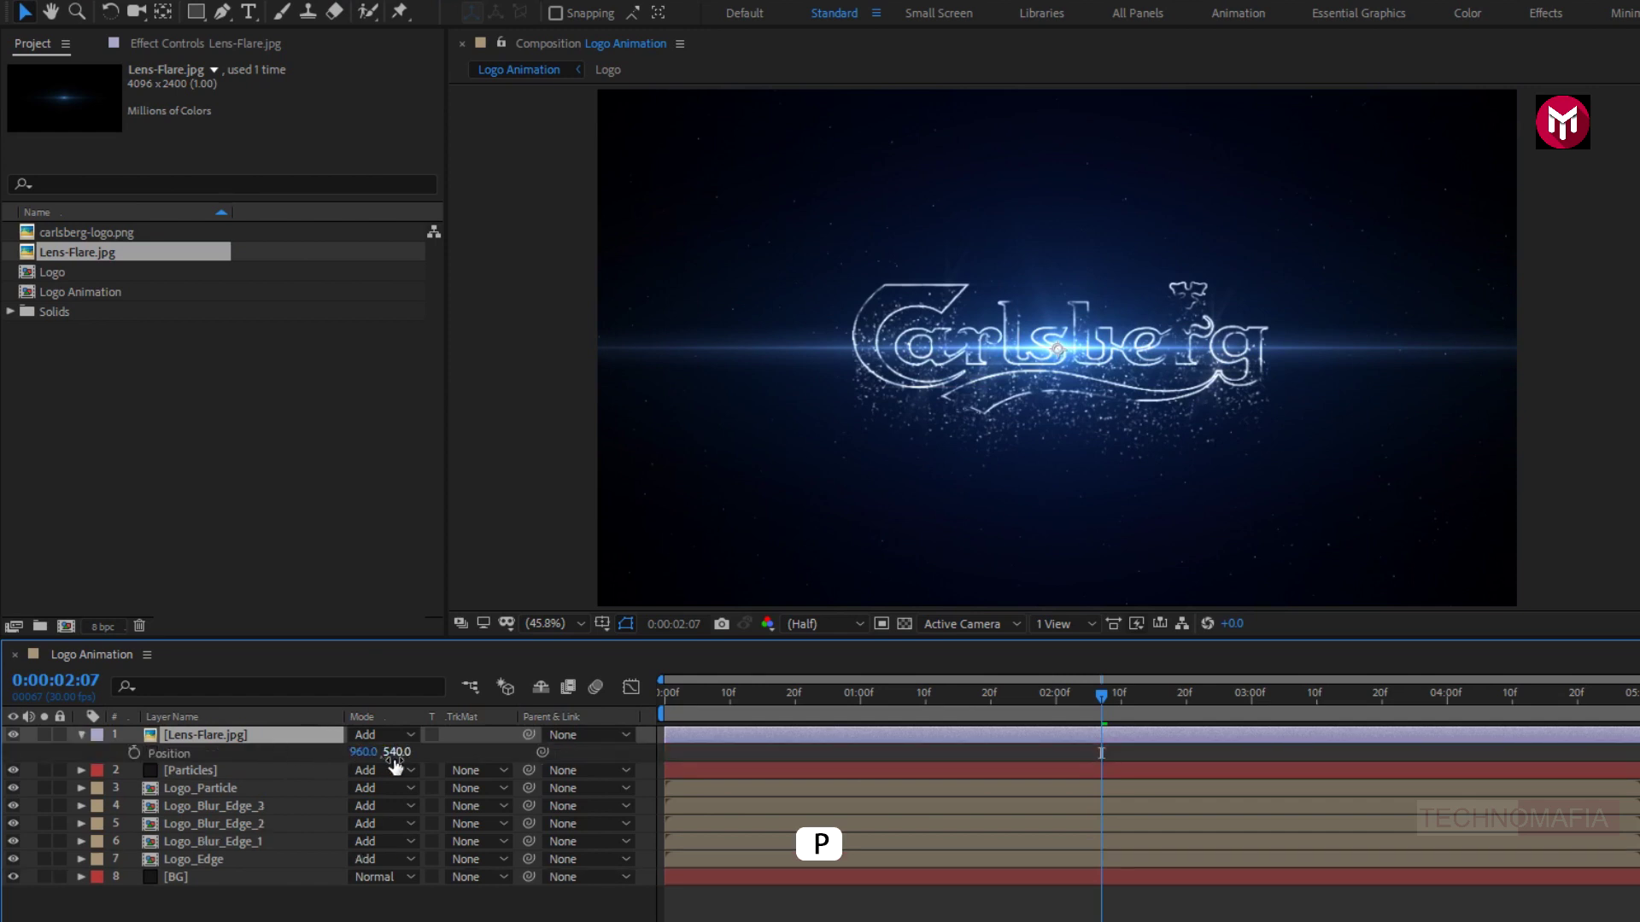
{"action": "left_click_drag", "start_coordinate": [398, 753], "coordinate": [439, 752]}
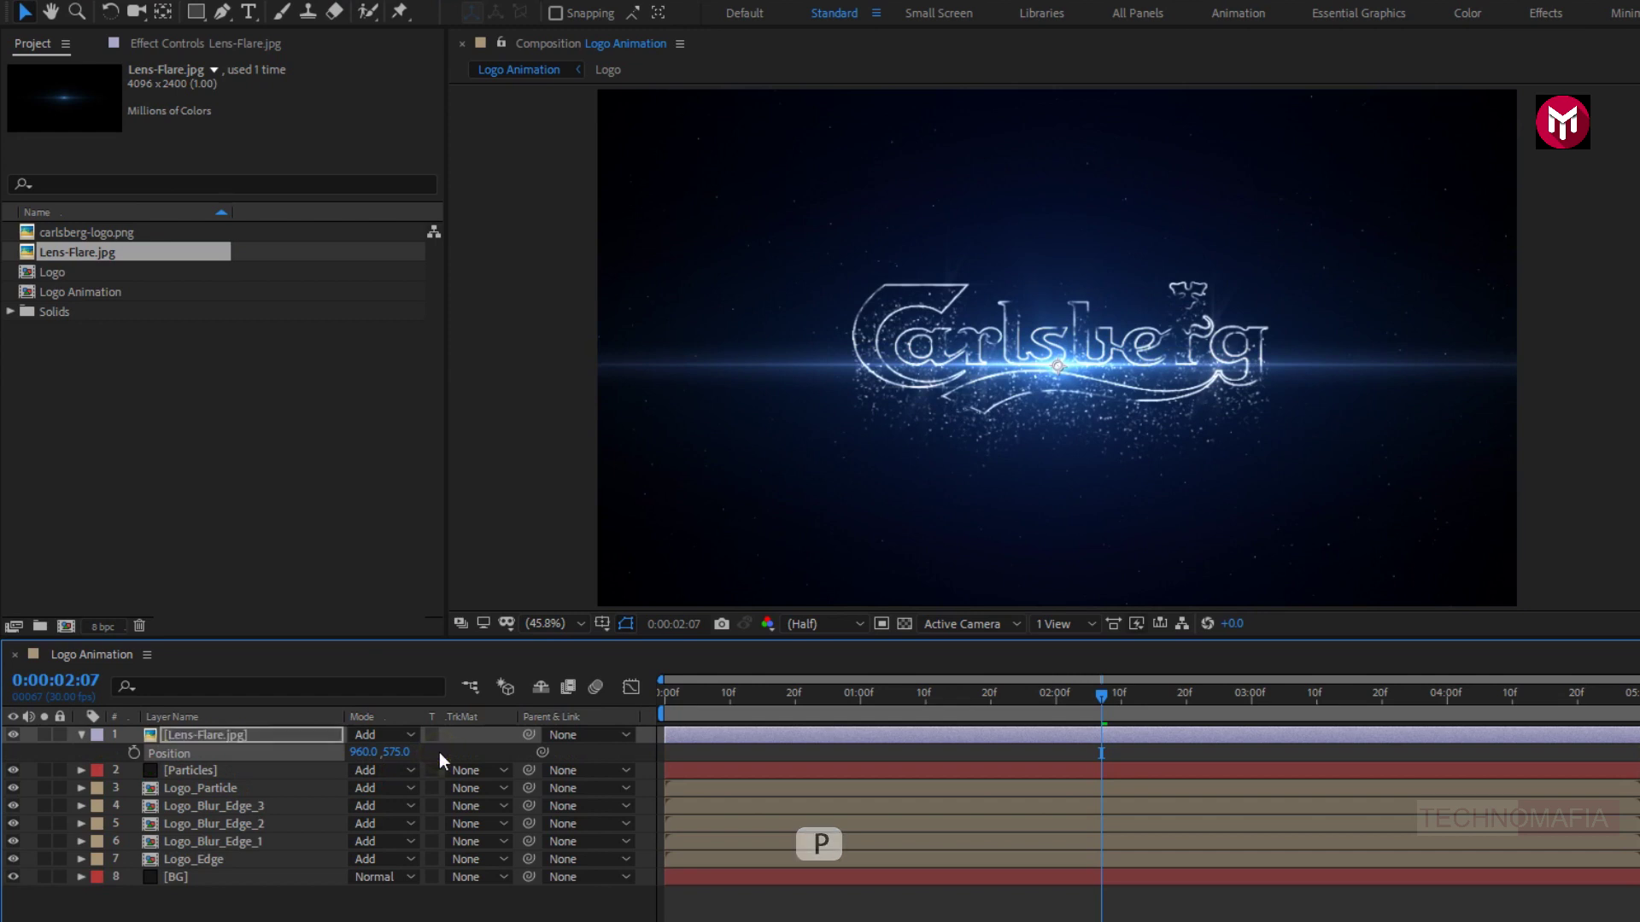
{"action": "left_click", "coordinate": [235, 743]}
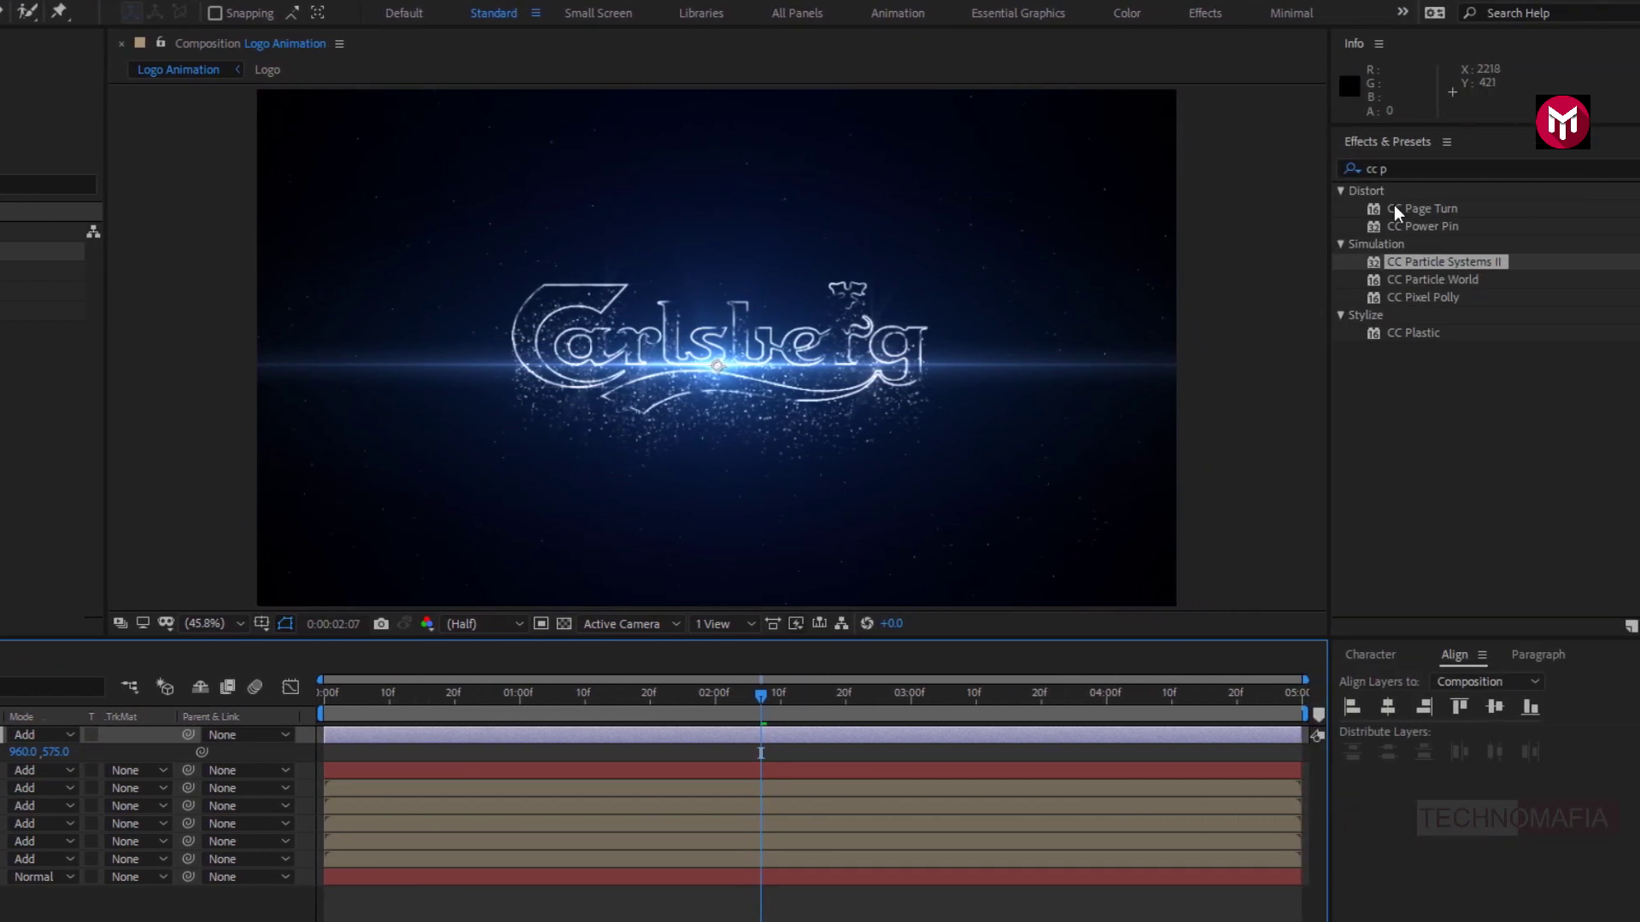
Apply a Tint effect to Lens-Flare.jpg, keeping Map White To as white.
{"action": "left_click", "coordinate": [1595, 168]}
{"action": "type", "text": "tint"}
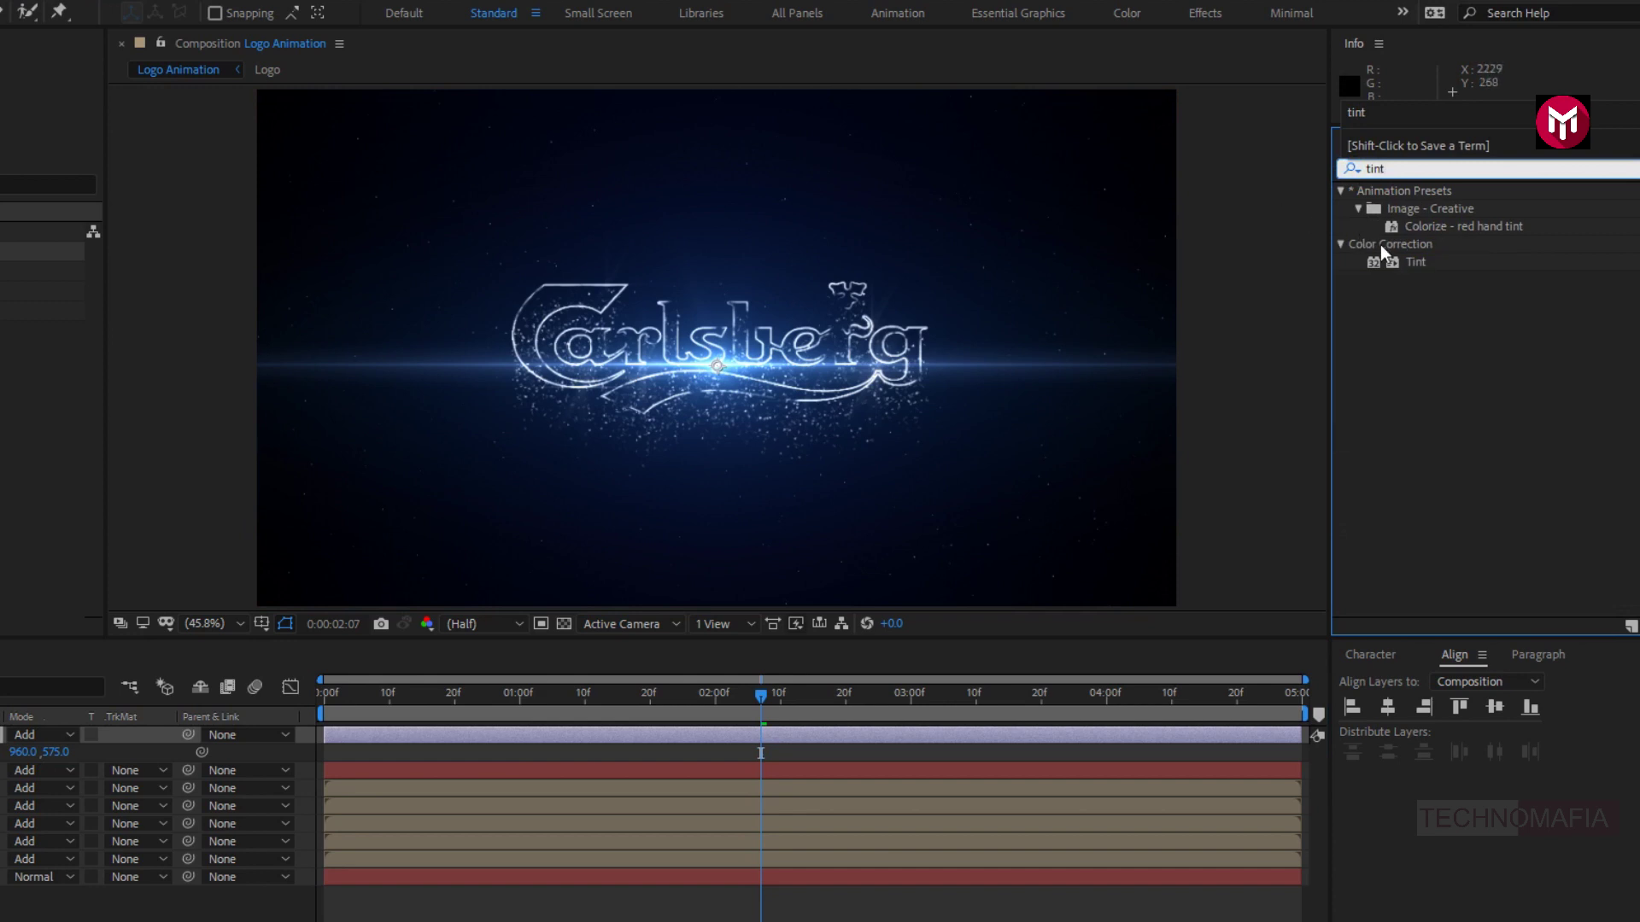
{"action": "double_click", "coordinate": [1414, 262]}
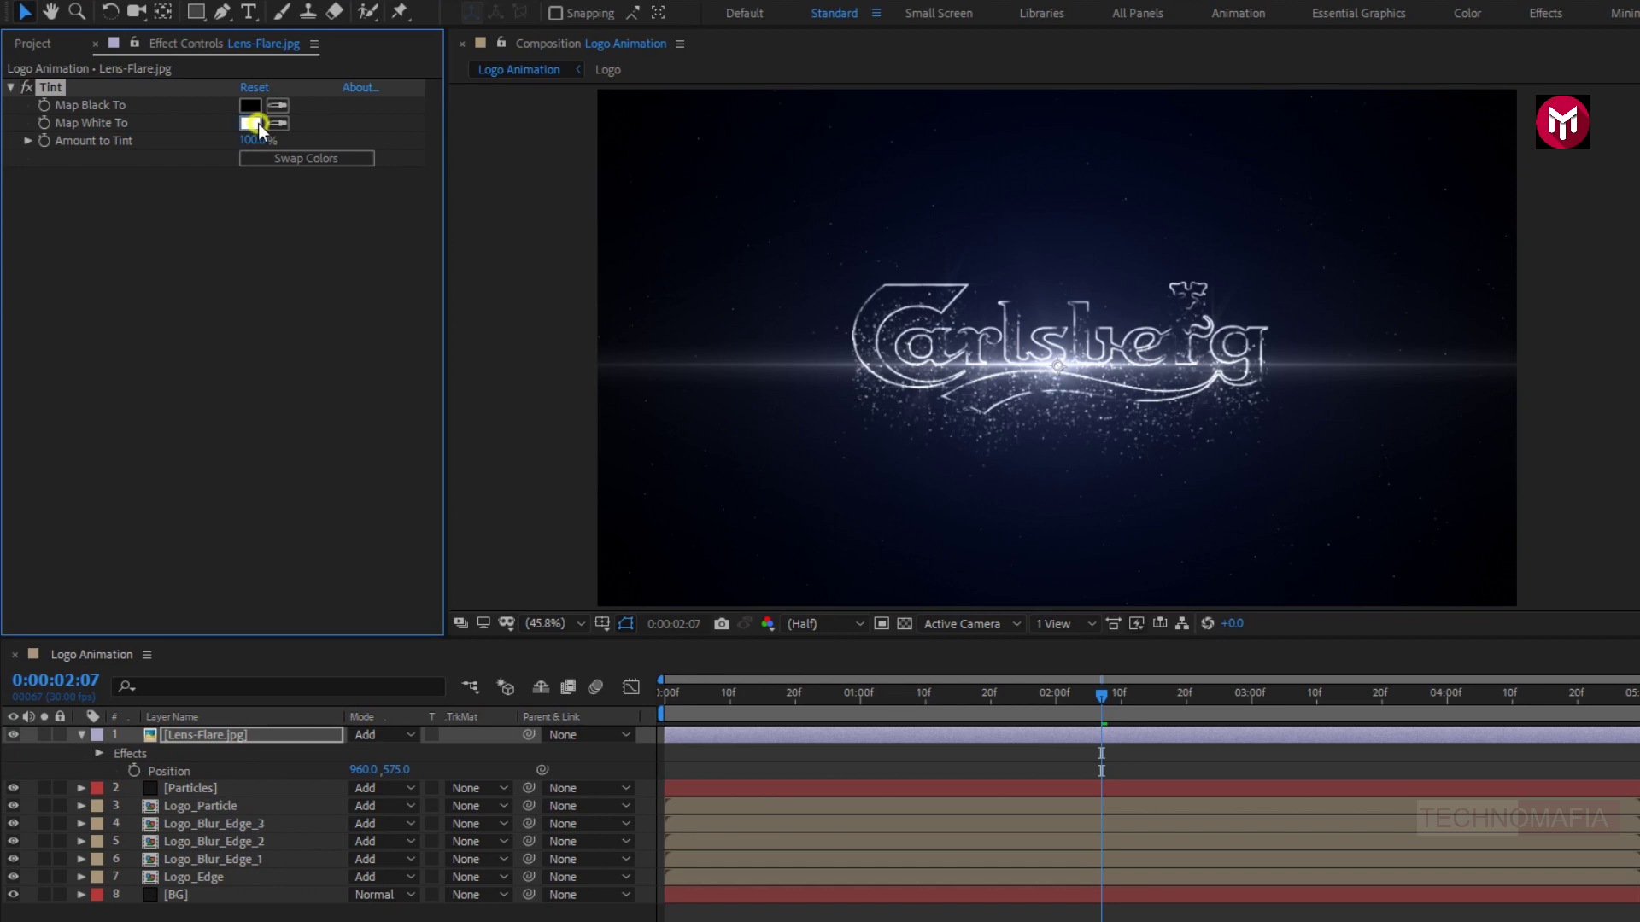
{"action": "left_click", "coordinate": [251, 122]}
{"action": "left_click", "coordinate": [613, 403]}
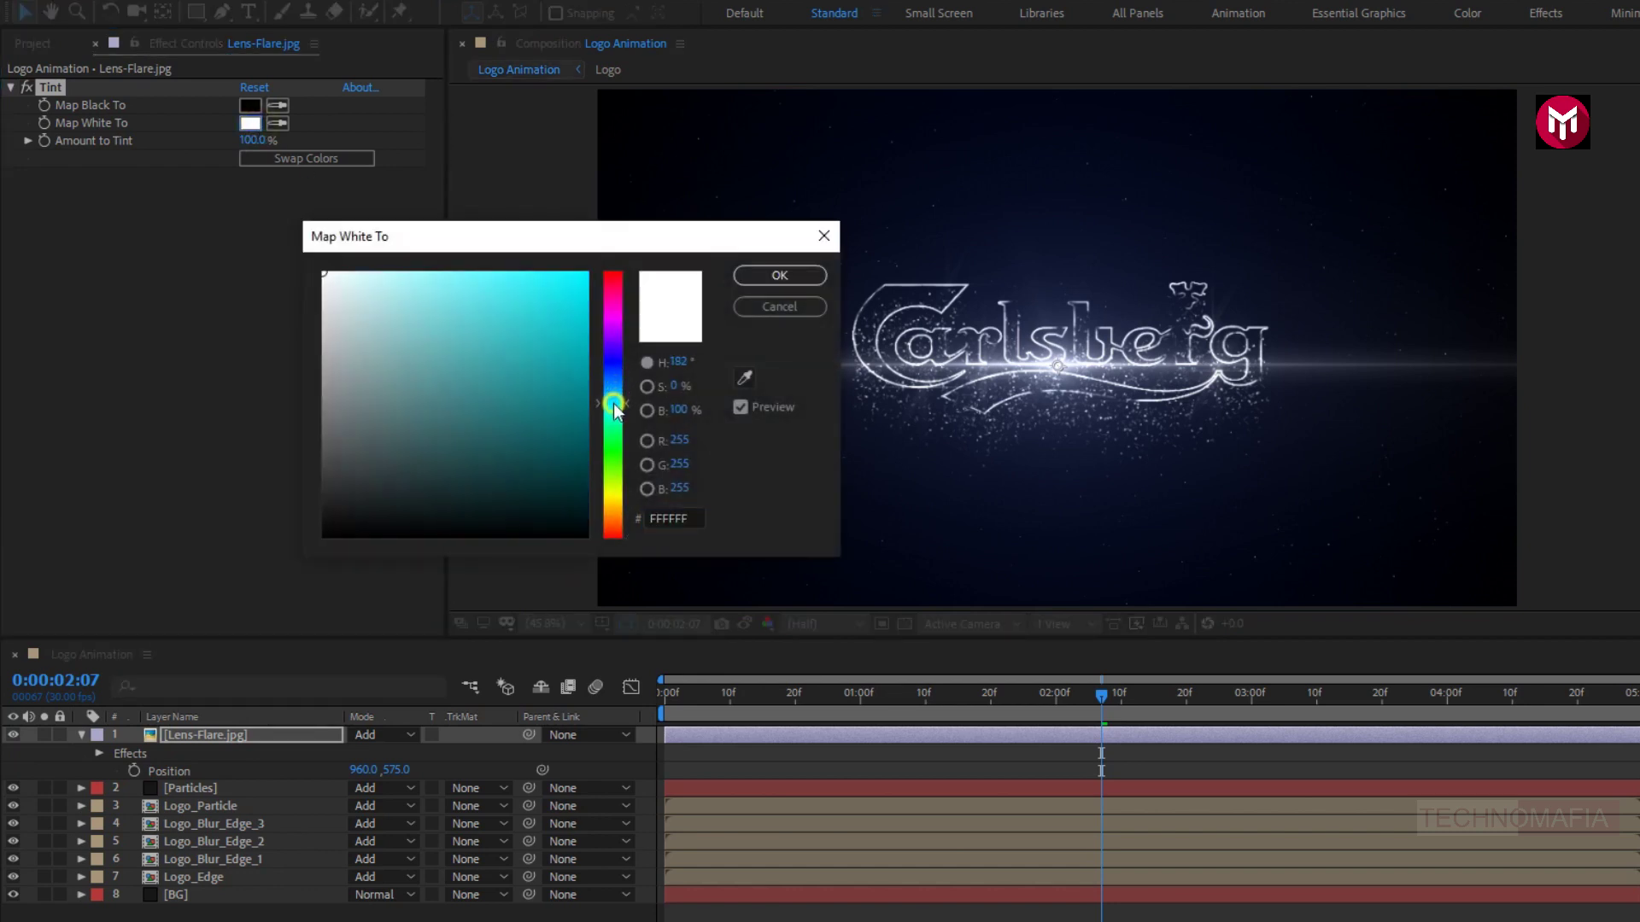
{"action": "mouse_move", "coordinate": [613, 403]}
{"action": "left_mouse_down"}
{"action": "mouse_move", "coordinate": [549, 362]}
{"action": "mouse_move", "coordinate": [516, 278]}
{"action": "mouse_move", "coordinate": [542, 460]}
{"action": "mouse_move", "coordinate": [414, 275]}
{"action": "mouse_move", "coordinate": [338, 273]}
{"action": "left_mouse_up"}
{"action": "left_click", "coordinate": [767, 278]}
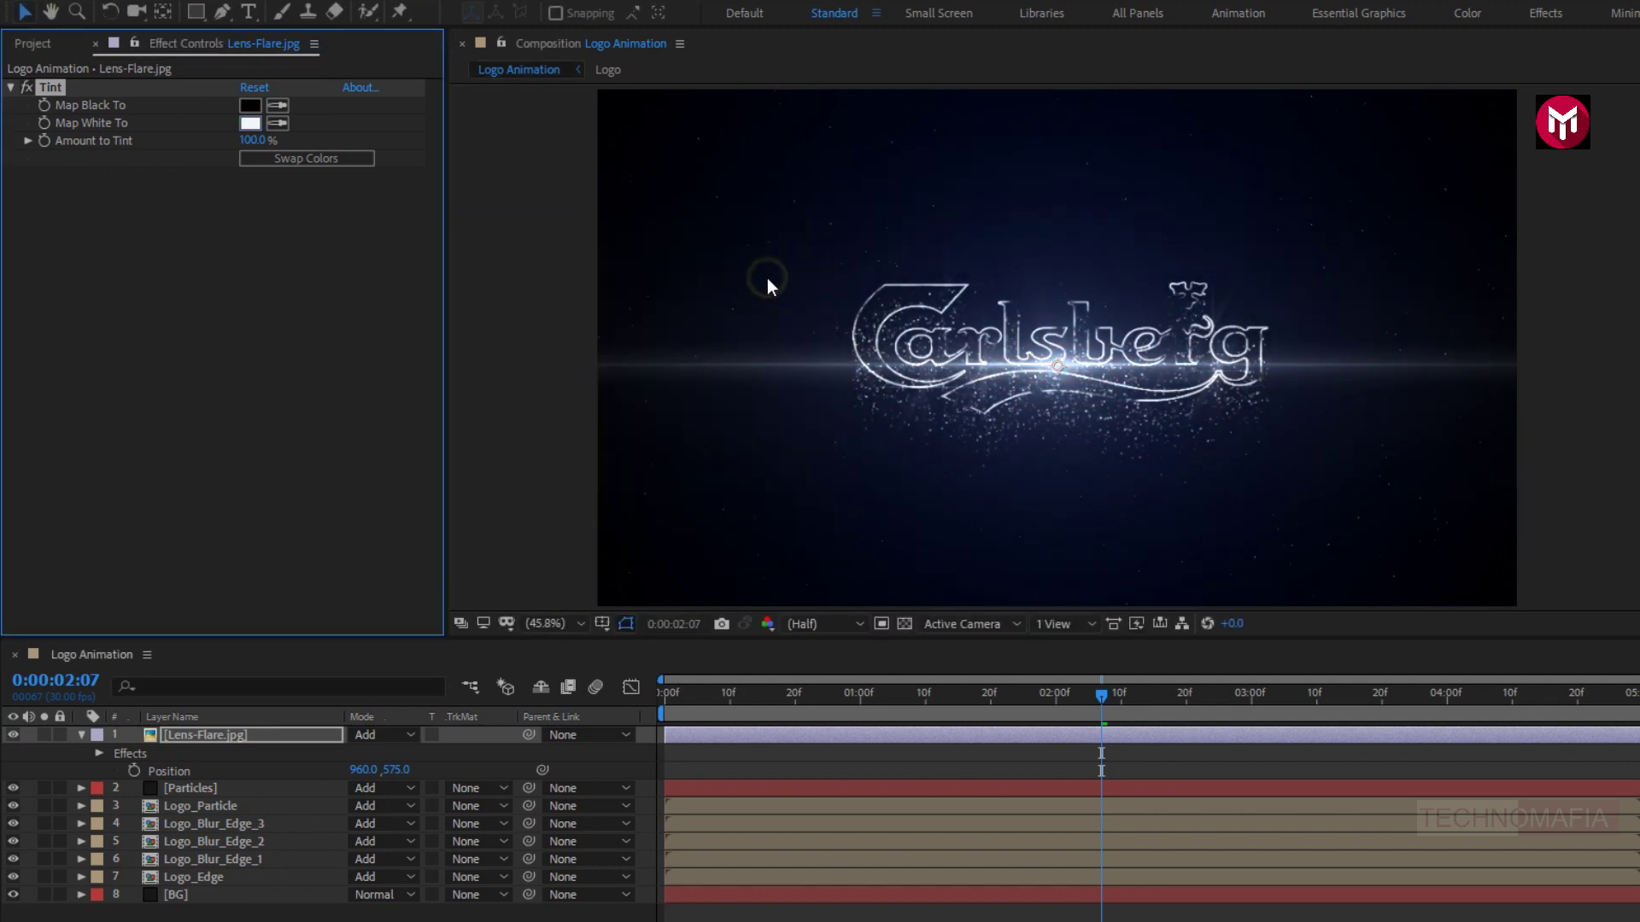
Show only the Lens-Flare.jpg layer's Opacity property.
{"action": "key", "text": "t"}
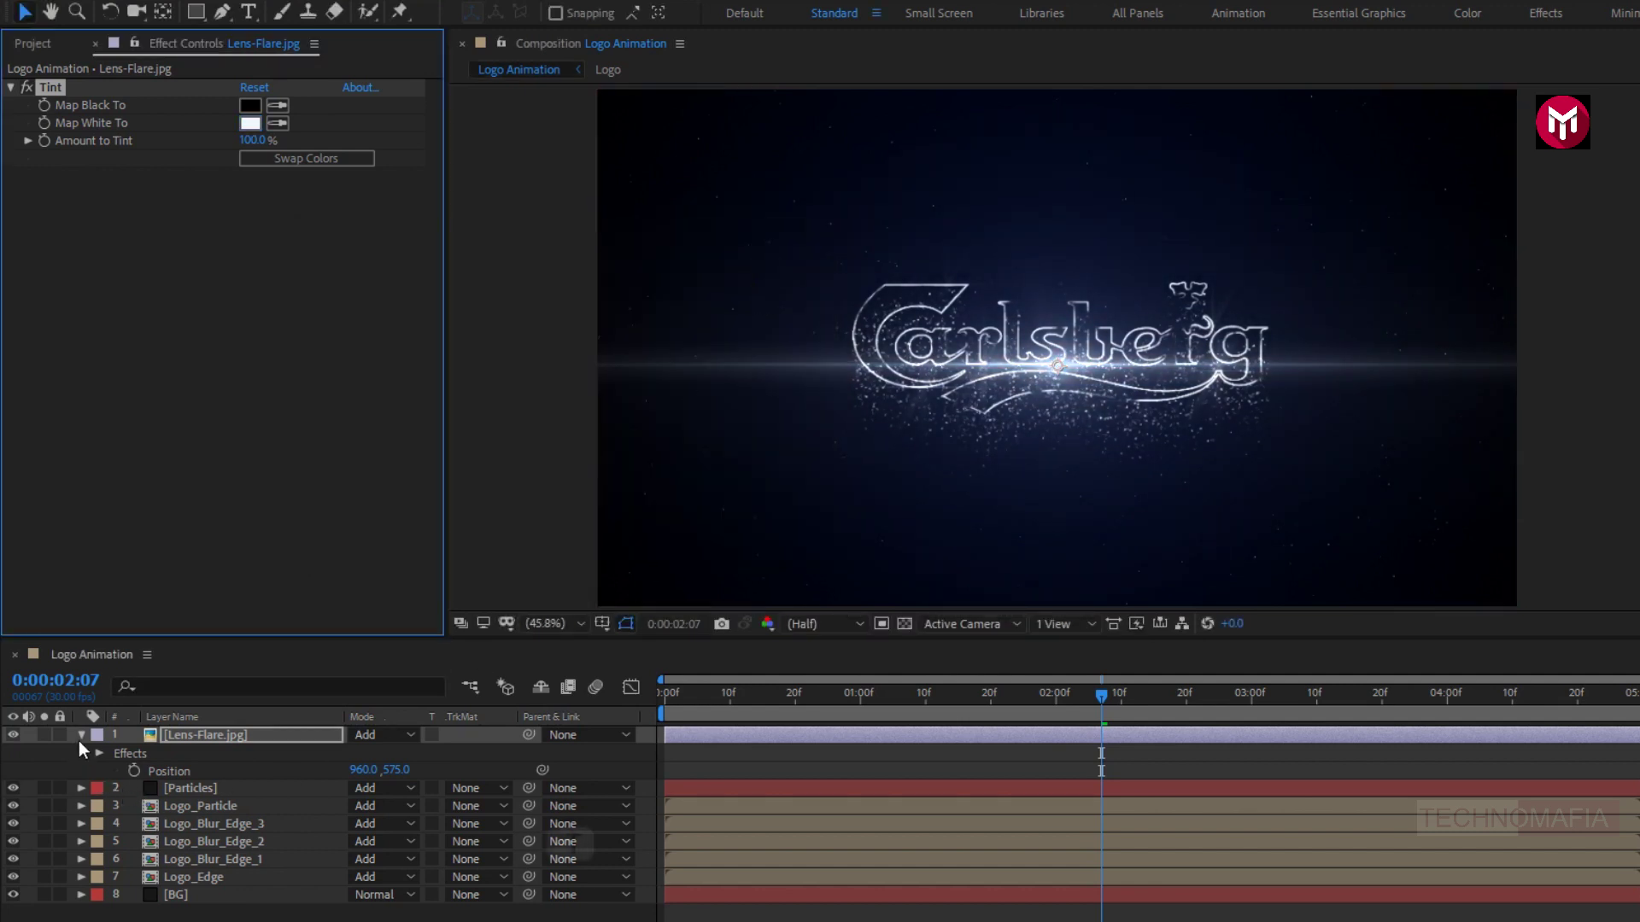
{"action": "left_click", "coordinate": [184, 735]}
{"action": "key", "text": "t"}
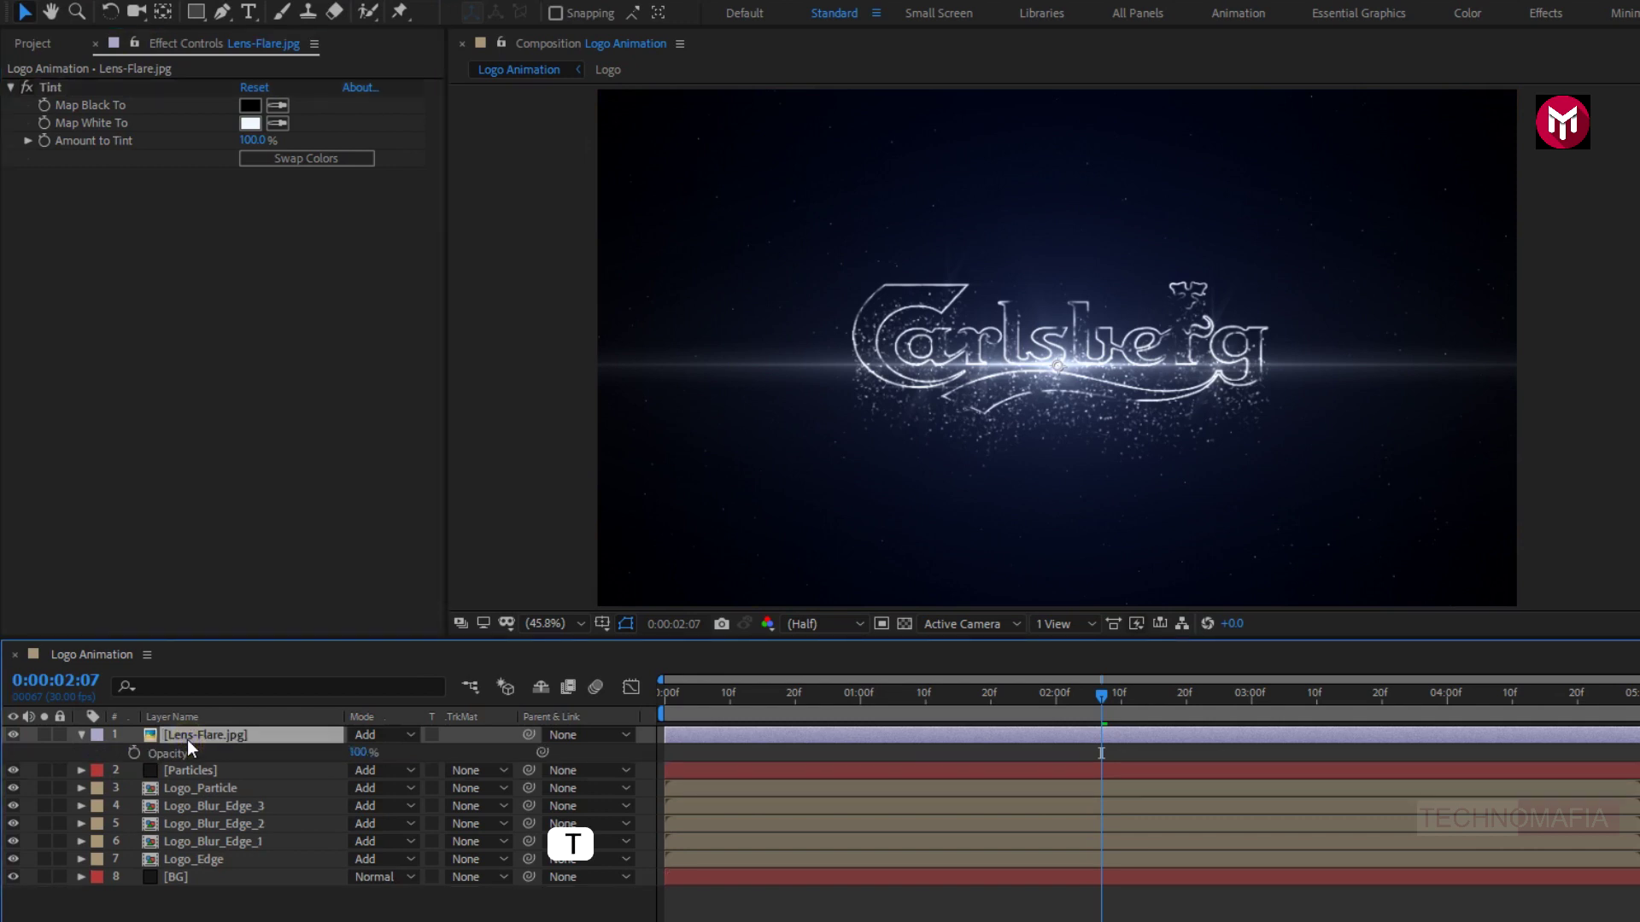
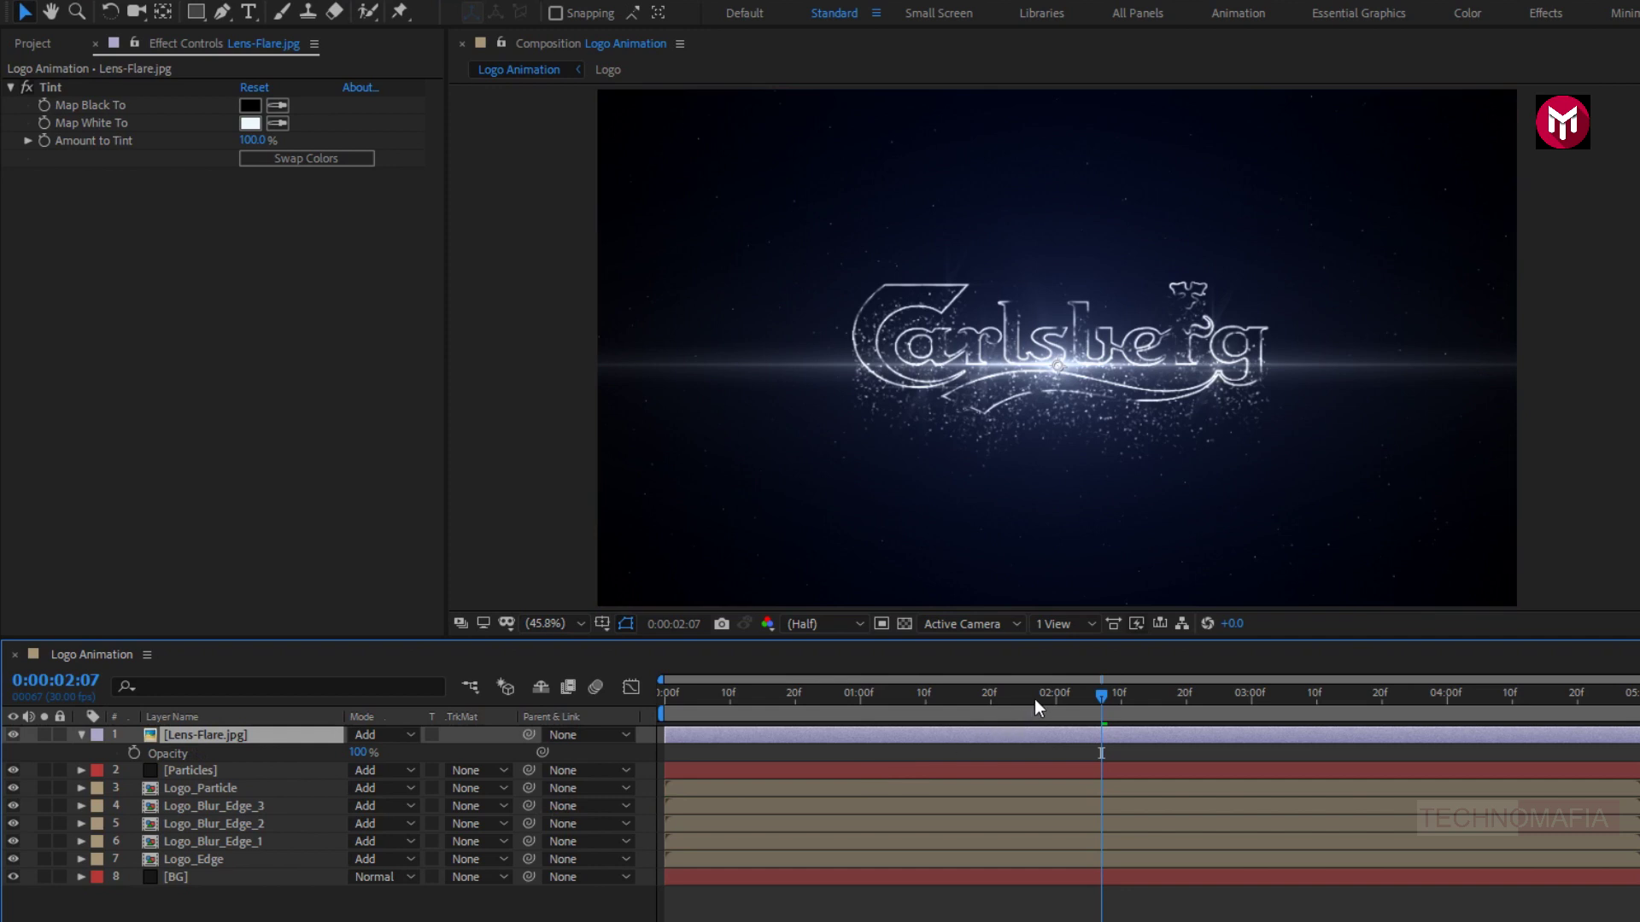
Keyframe Lens-Flare.jpg Opacity from 100% at 0:00:02:00 to 0% at the last frame.
{"action": "left_click", "coordinate": [1058, 694]}
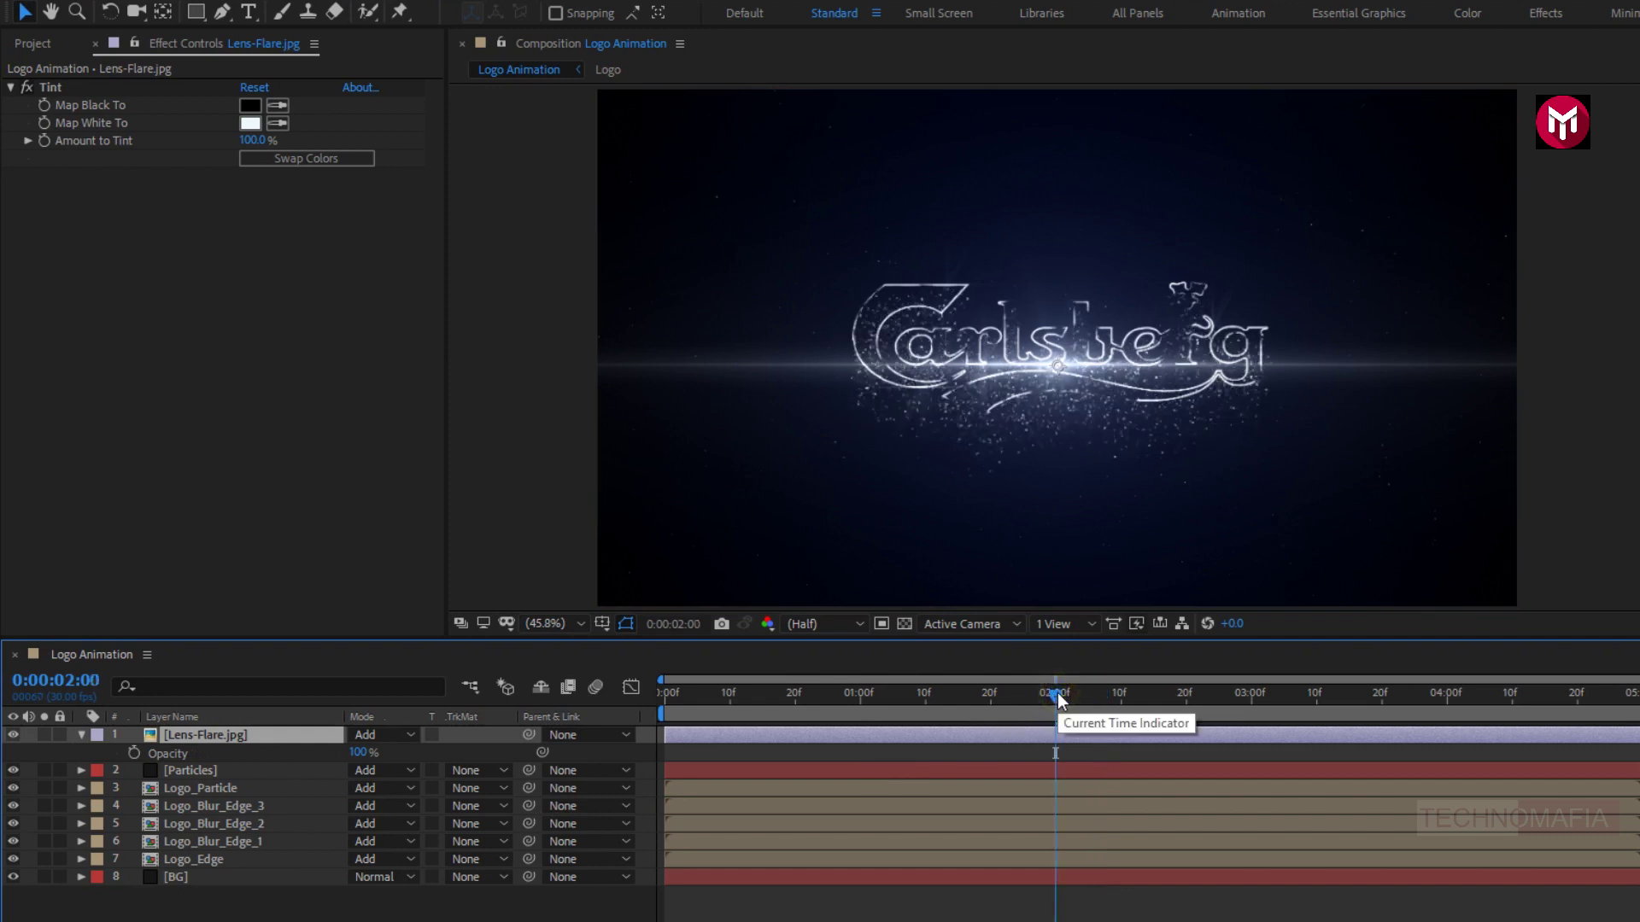
{"action": "left_click", "coordinate": [134, 753]}
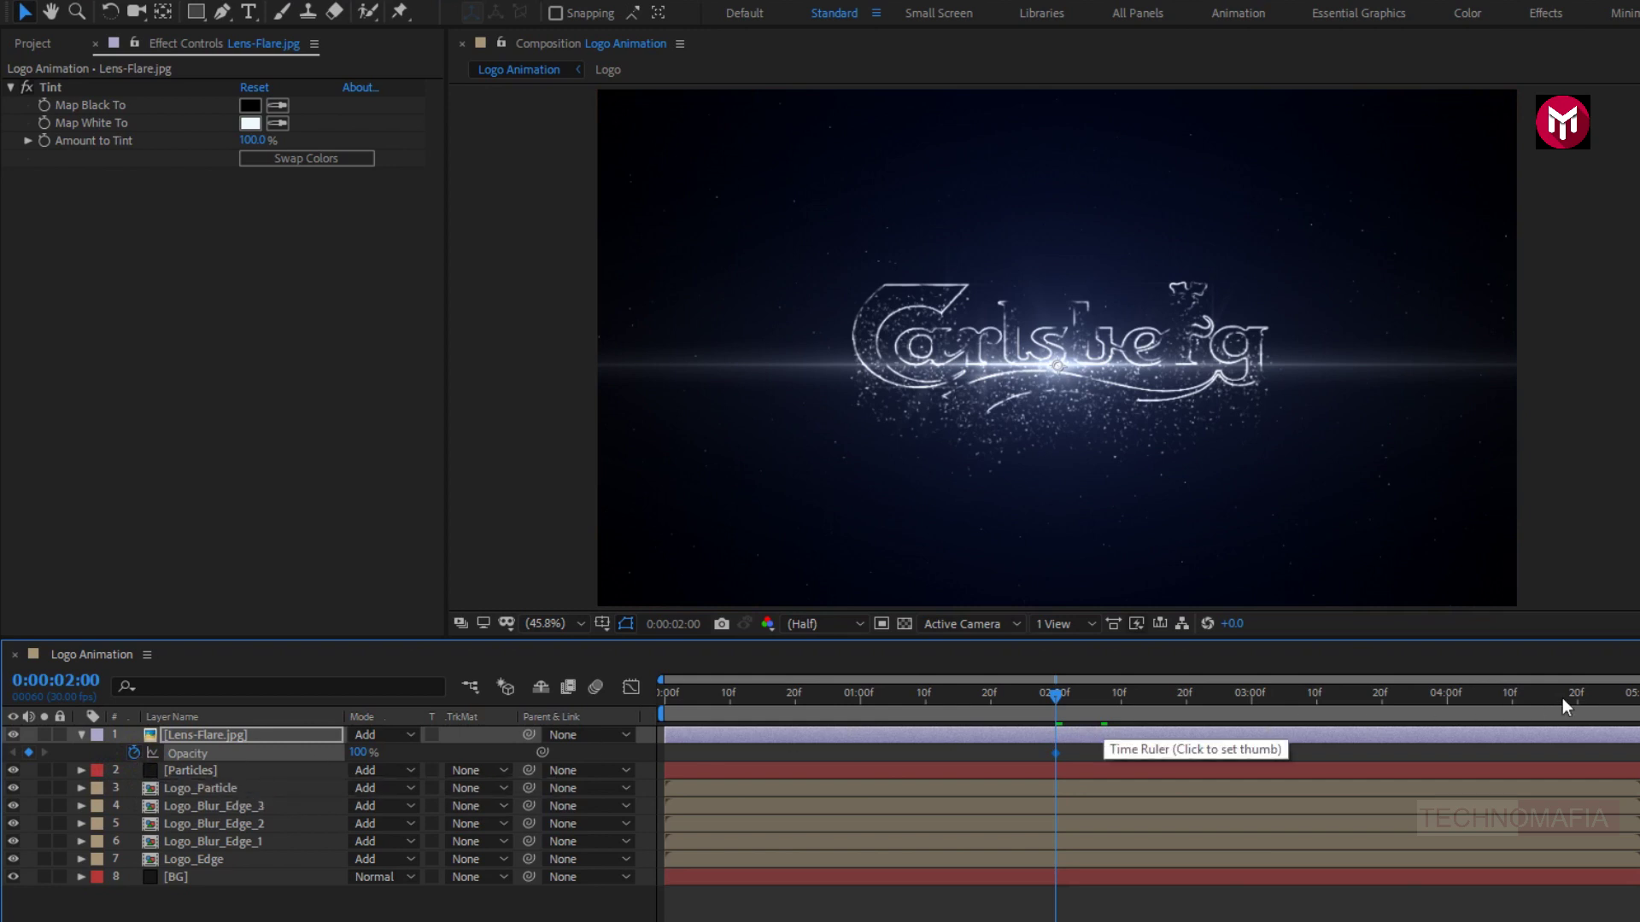
{"action": "left_click", "coordinate": [1629, 694]}
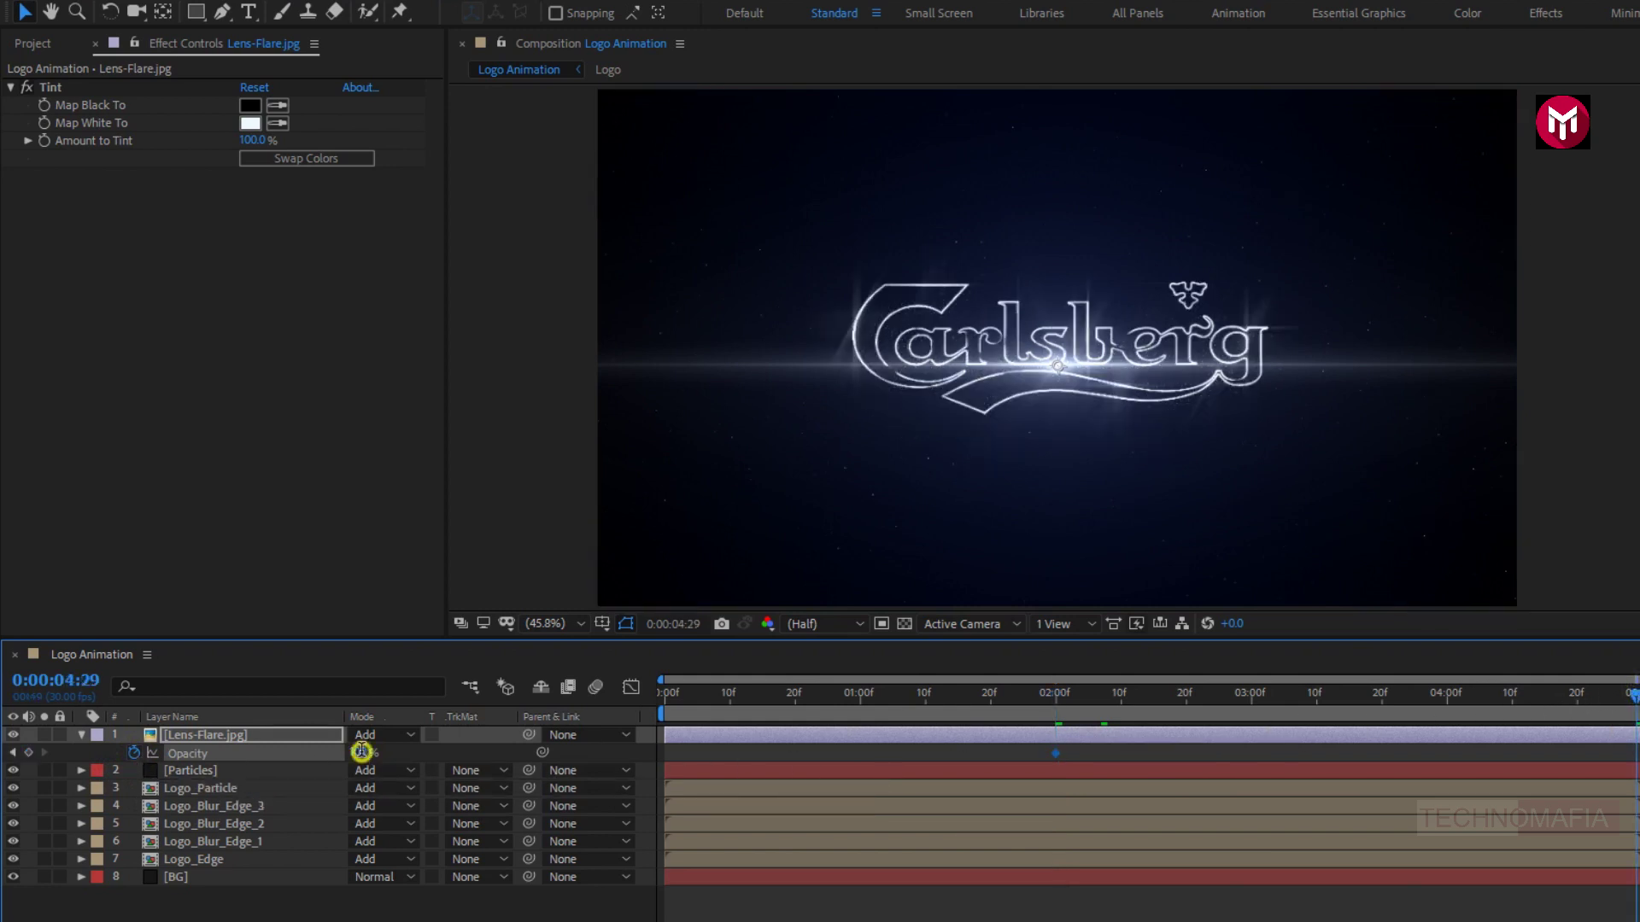
{"action": "type", "text": "0"}
{"action": "key", "text": "Return"}
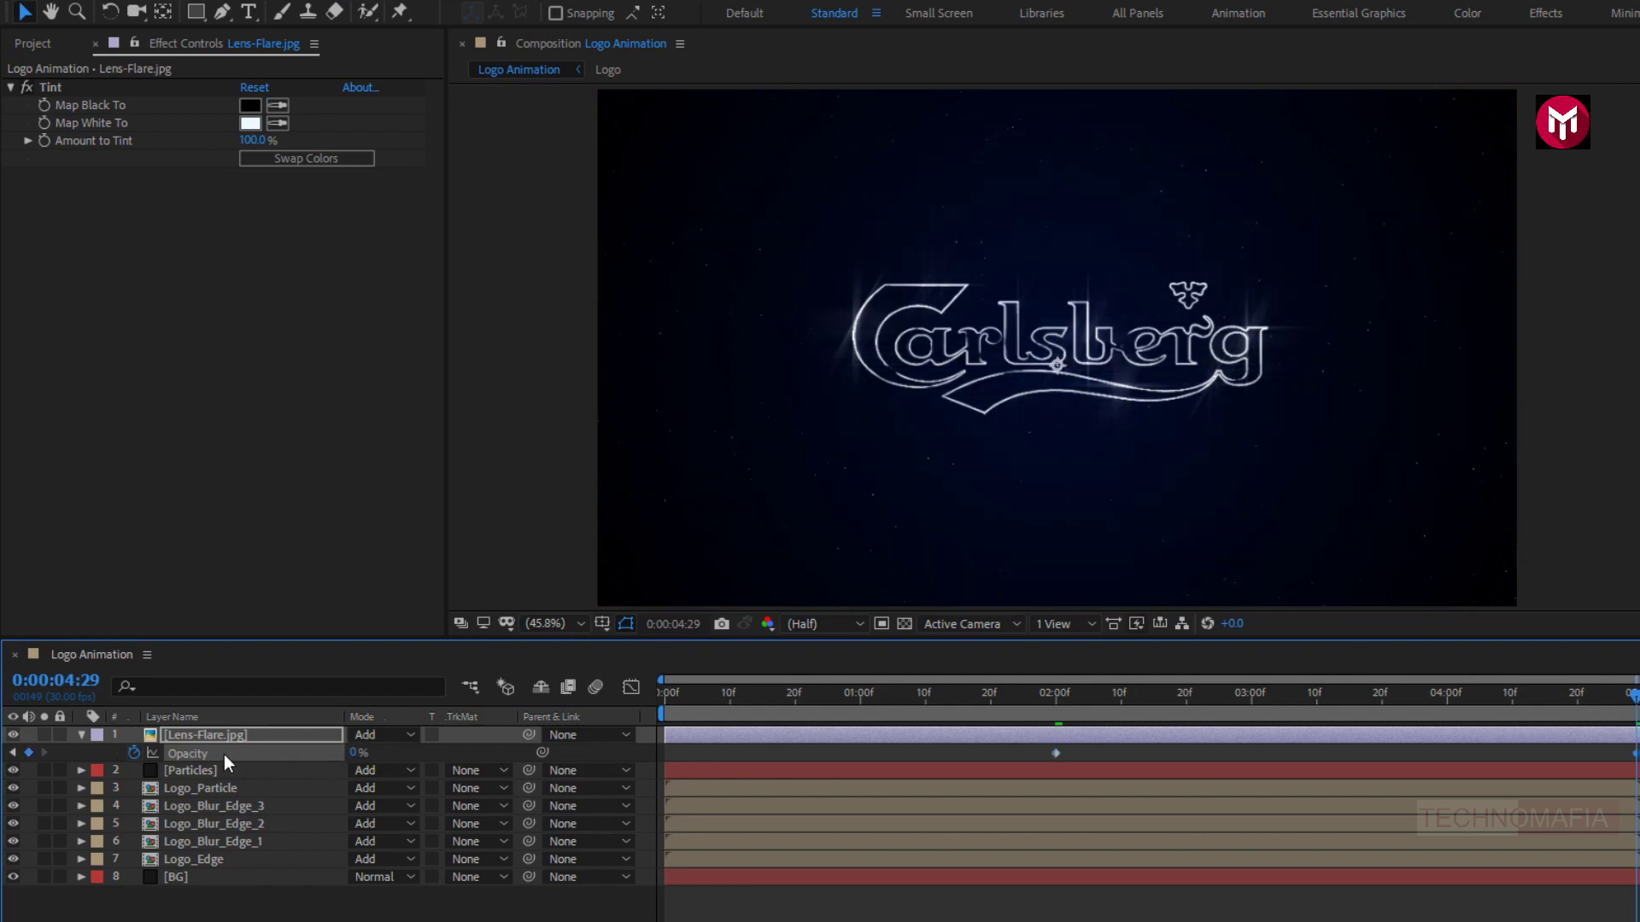
{"action": "left_click", "coordinate": [81, 735]}
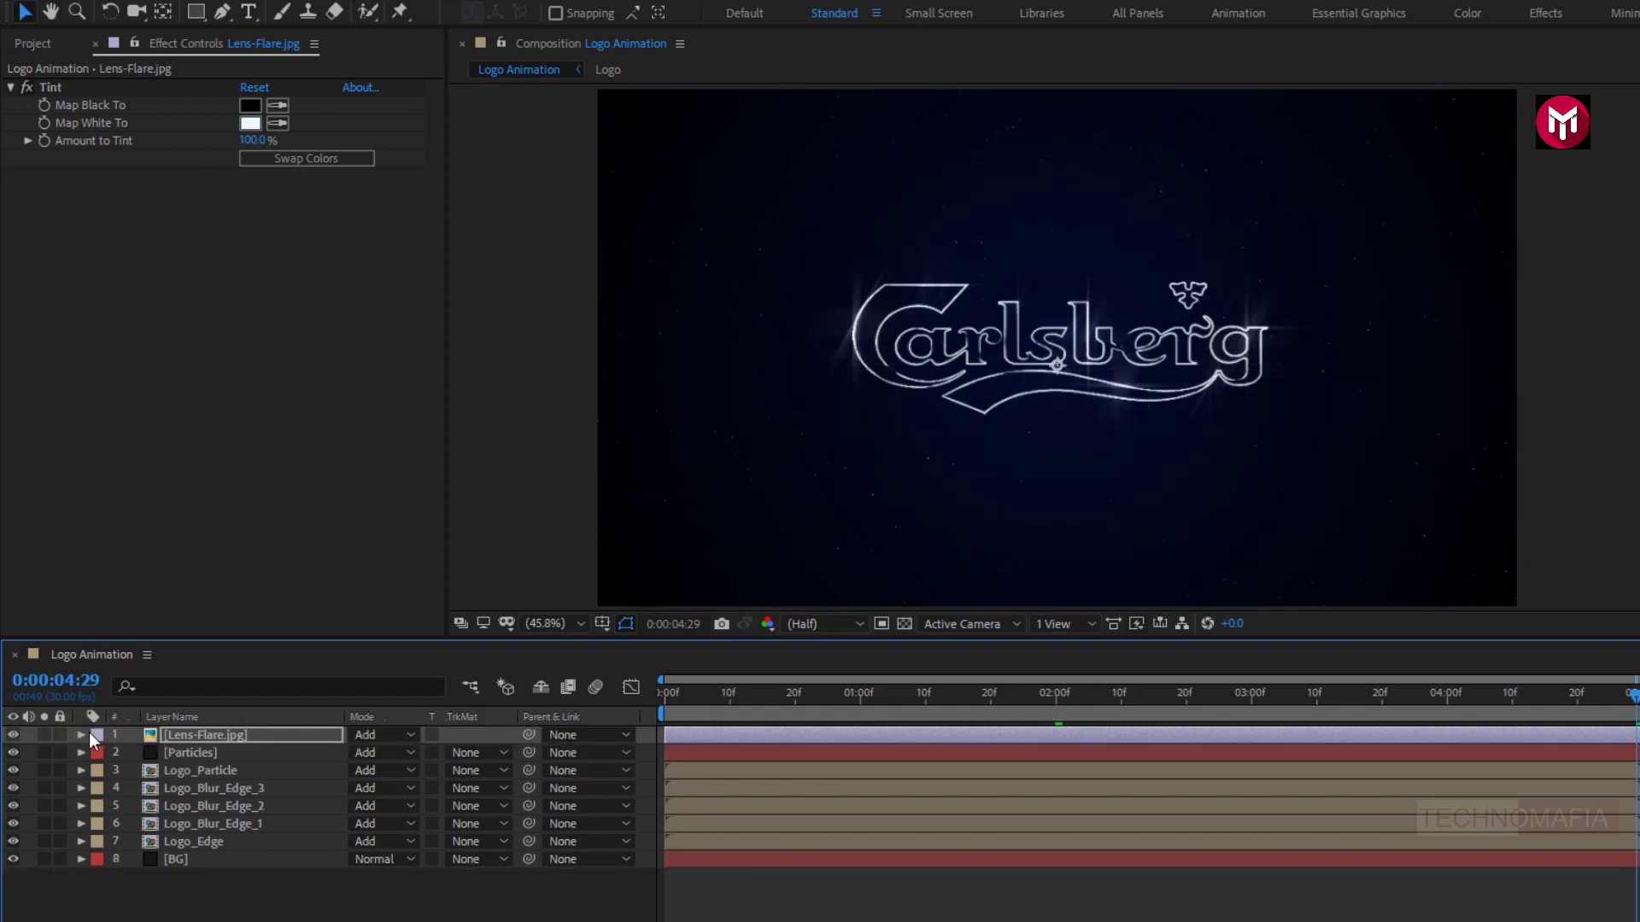
Create a new full-frame solid layer named Noise.
{"action": "right_click", "coordinate": [282, 901]}
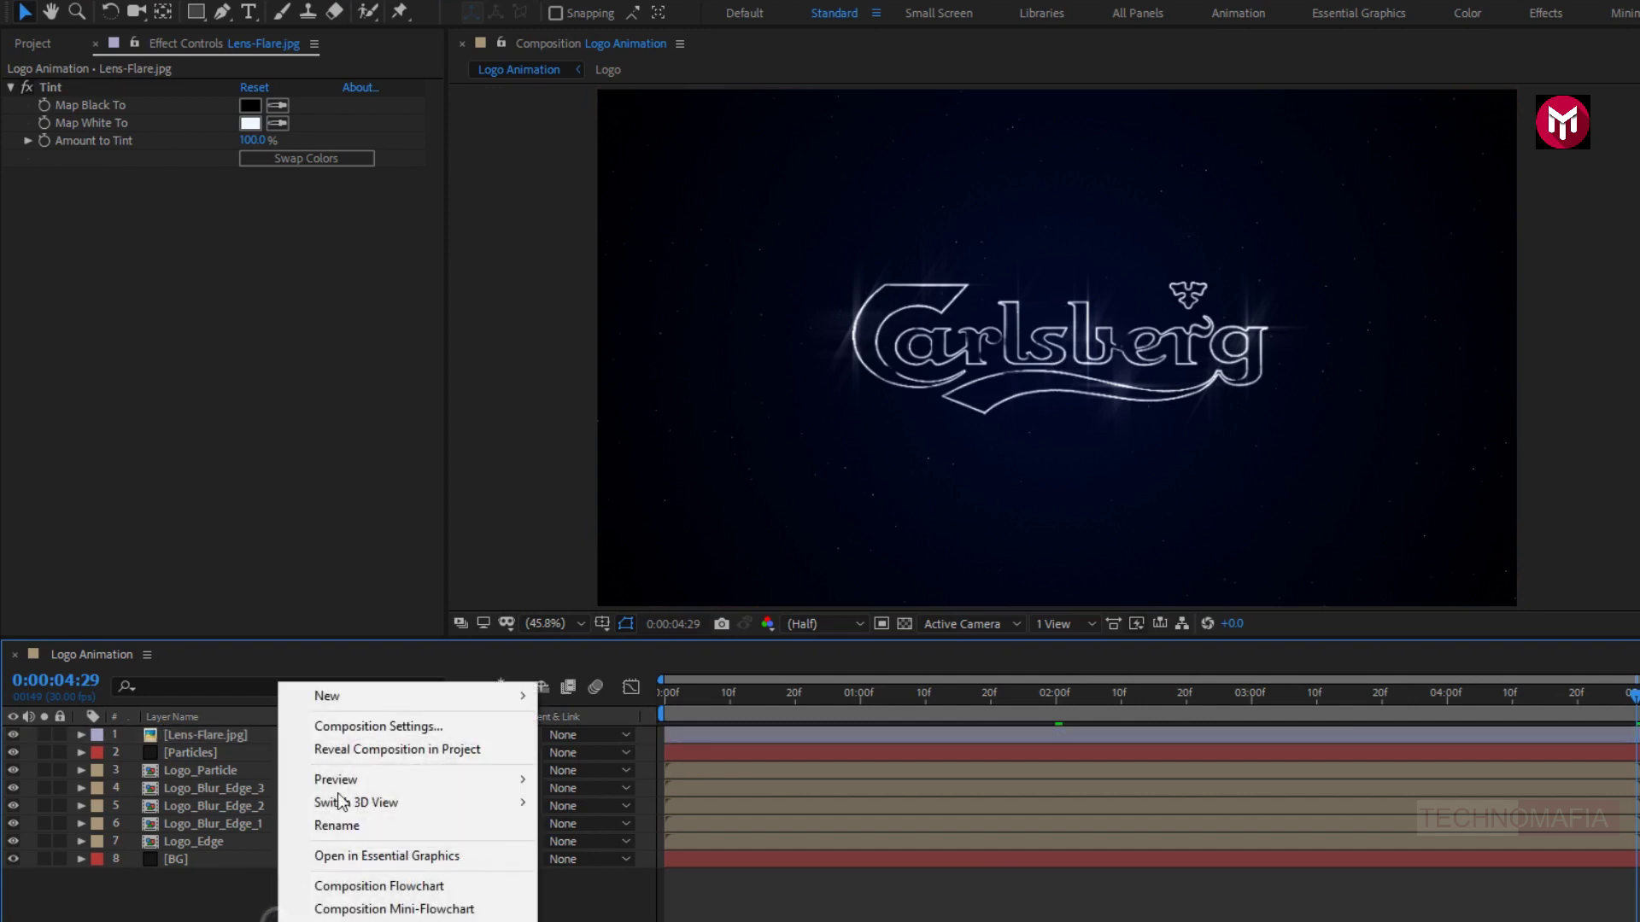
{"action": "mouse_move", "coordinate": [356, 696]}
{"action": "left_click", "coordinate": [629, 750]}
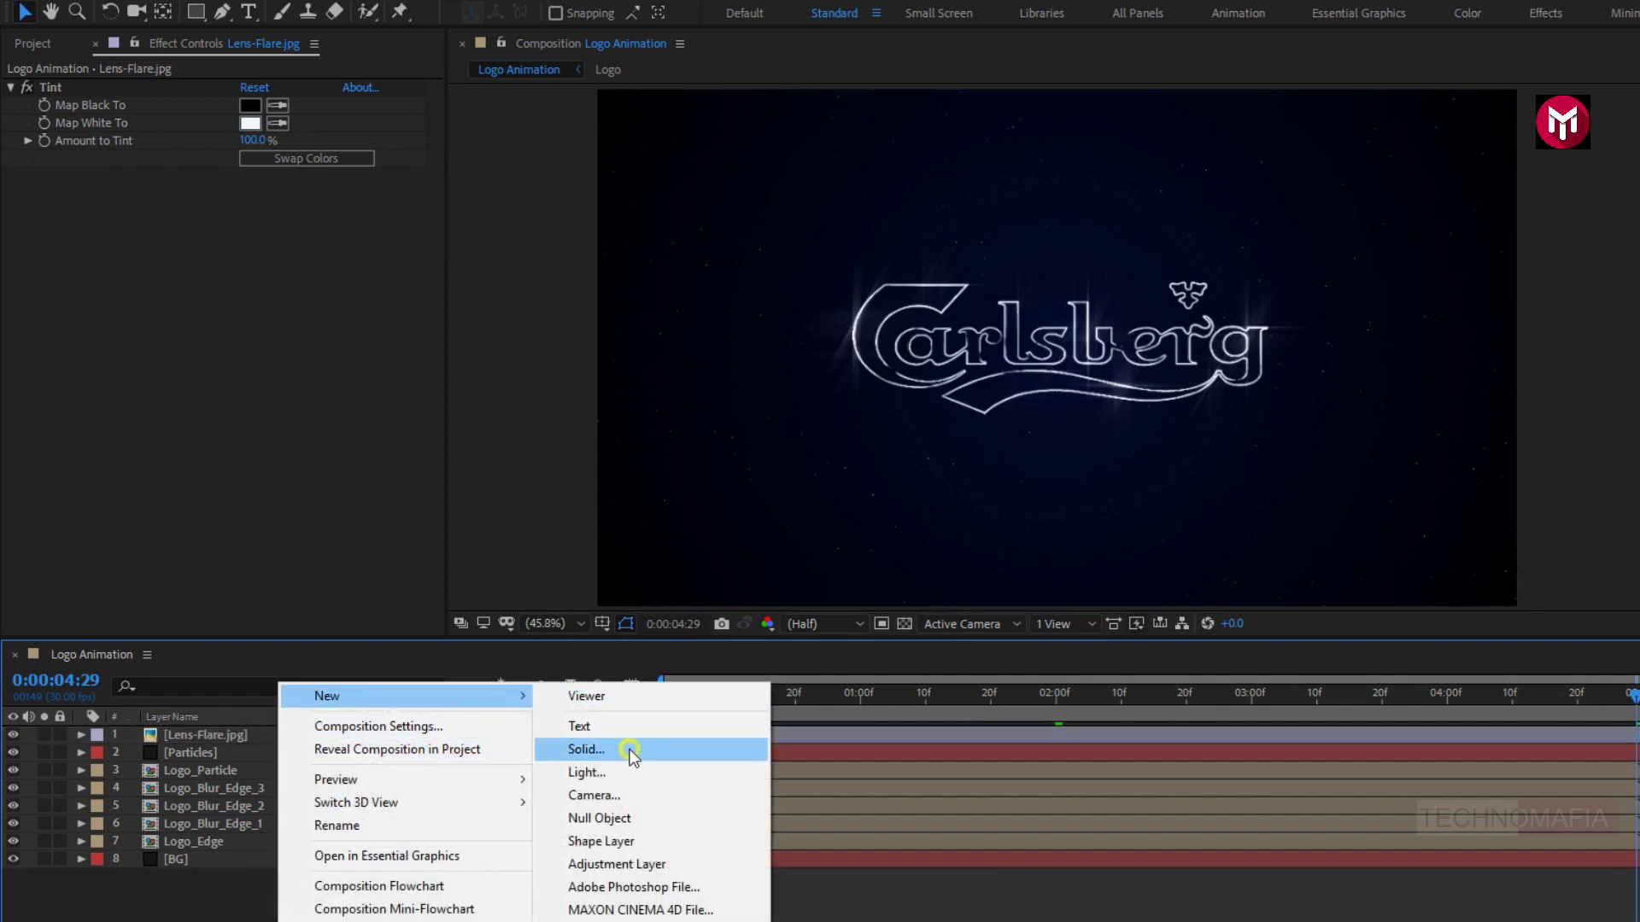
{"action": "type", "text": "Noise"}
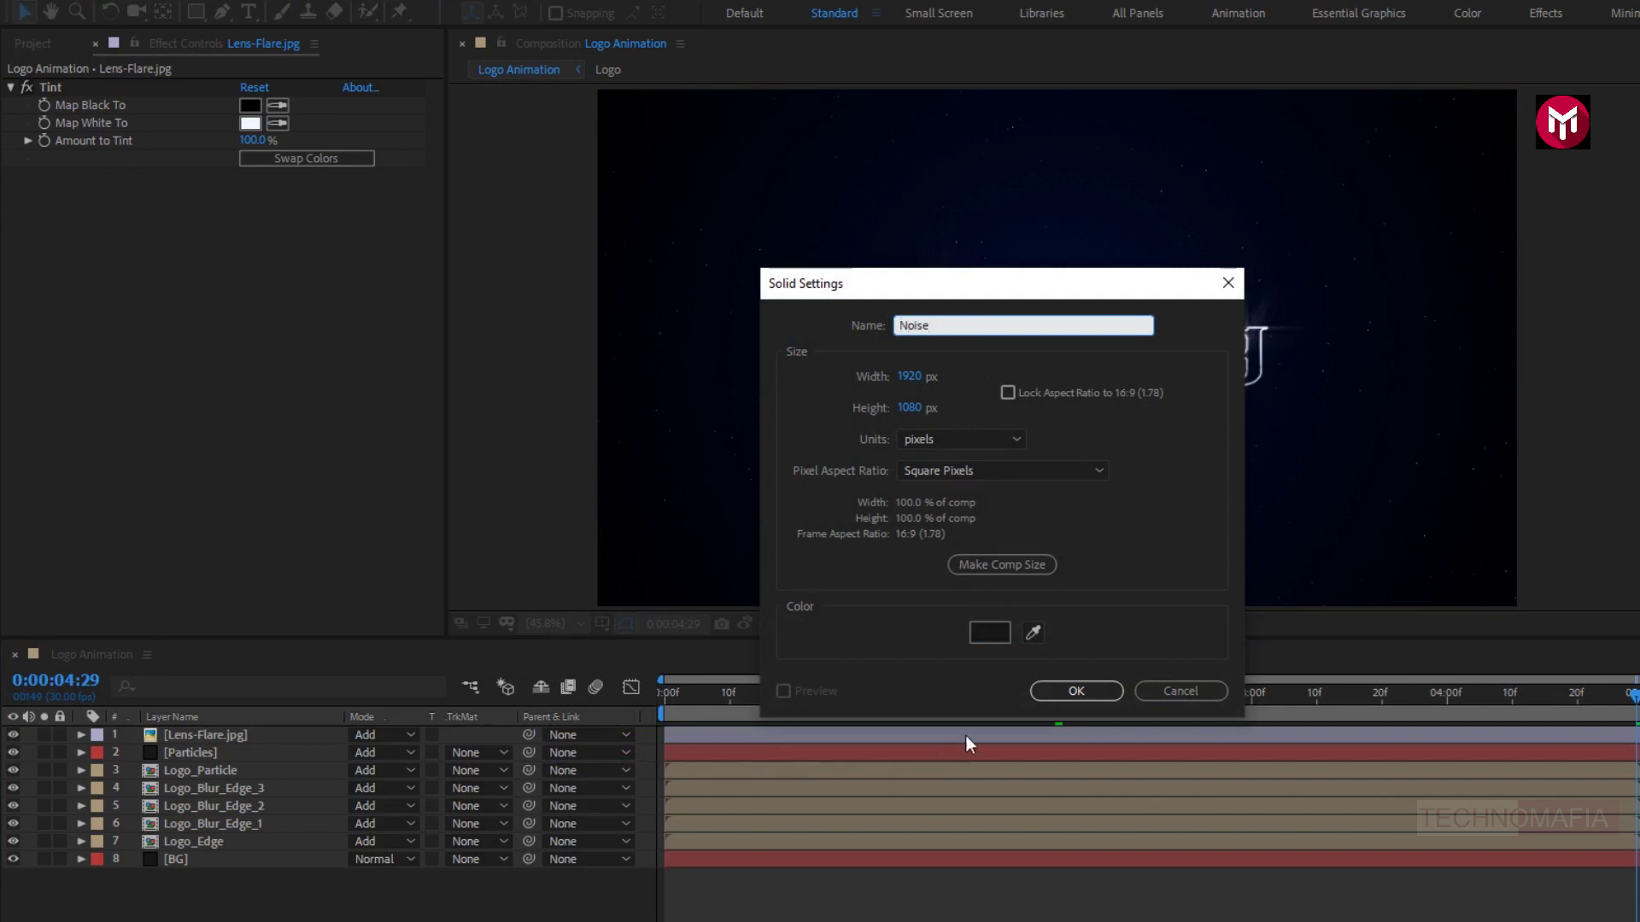
{"action": "left_click", "coordinate": [1059, 691]}
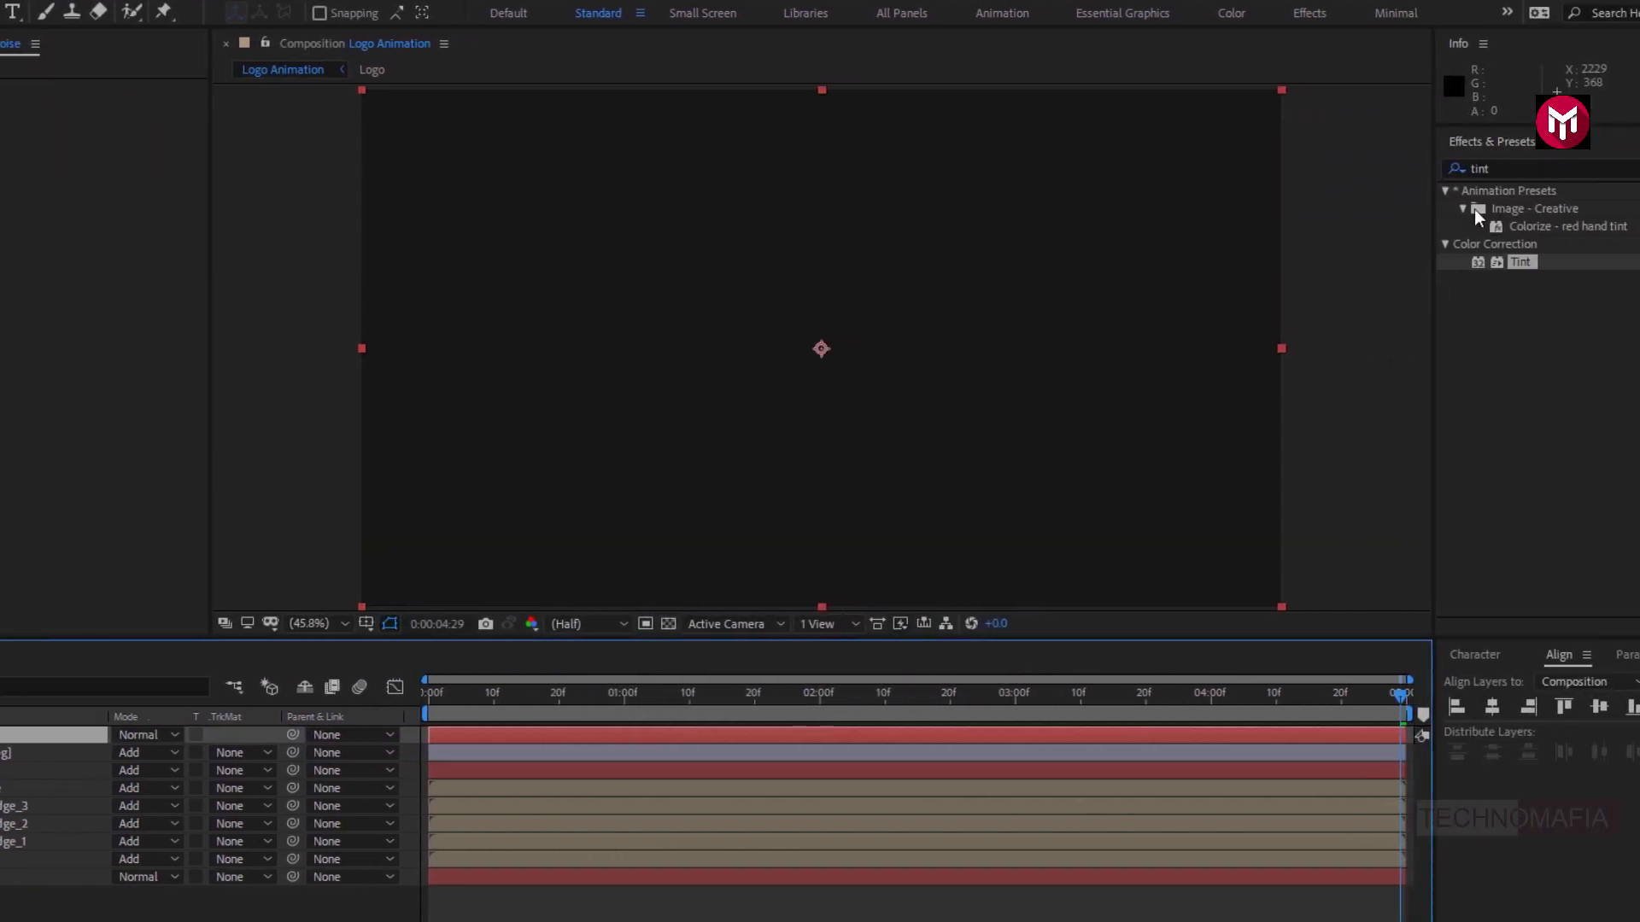
Search 'frac' in Effects & Presets and apply Fractal Noise to the Noise solid.
{"action": "left_click", "coordinate": [1582, 171]}
{"action": "type", "text": "frac"}
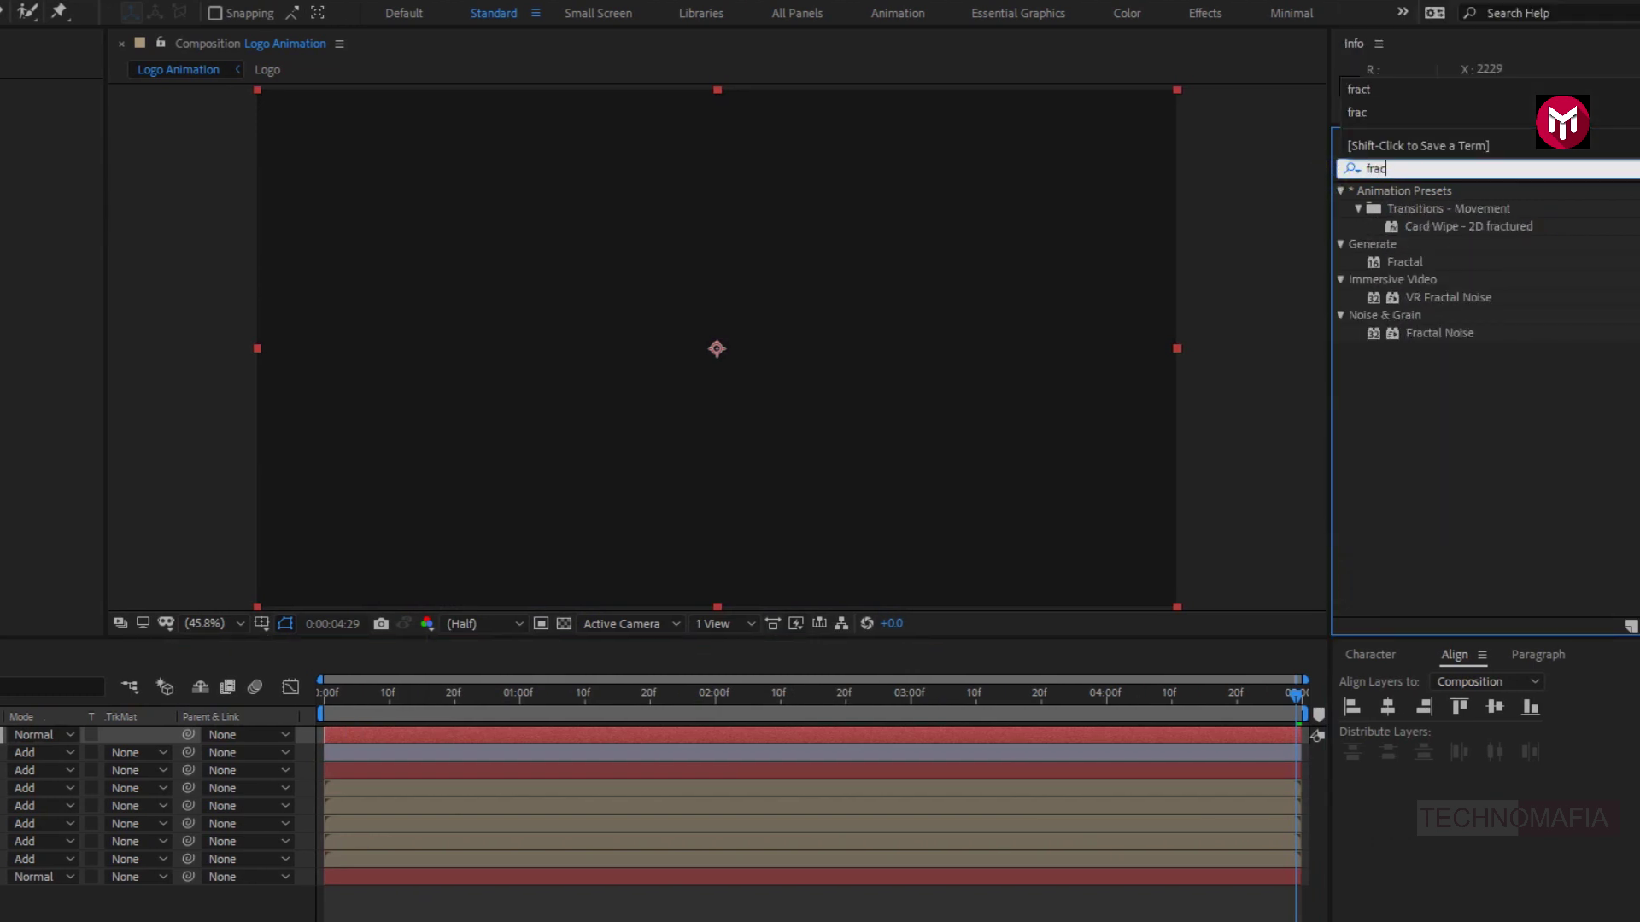
{"action": "double_click", "coordinate": [1420, 331]}
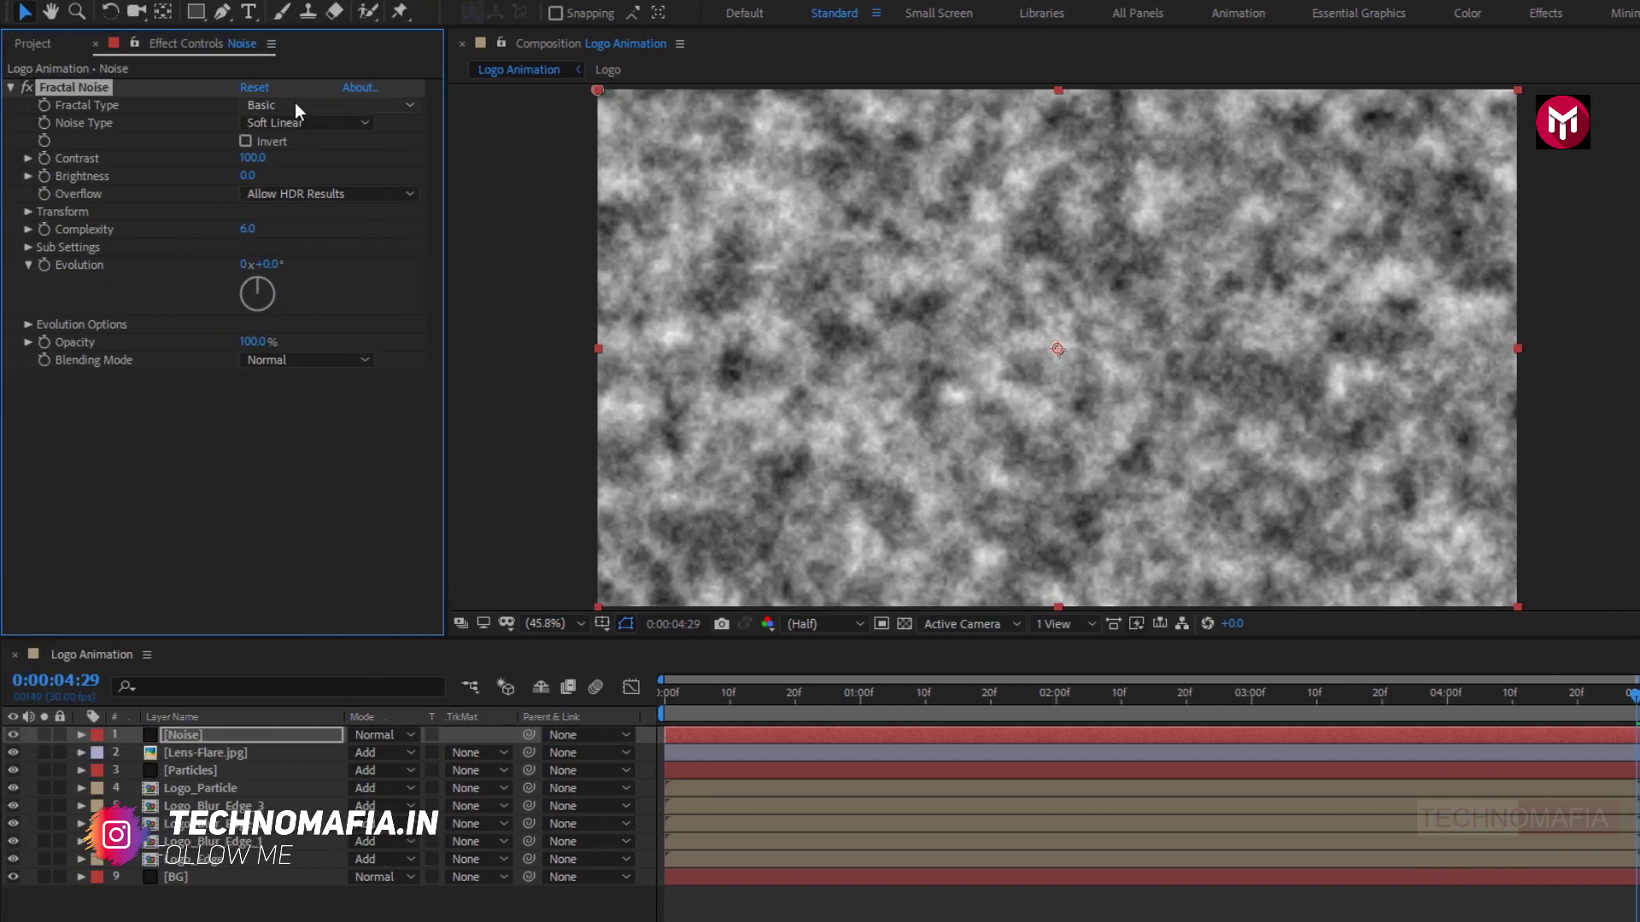
Set Fractal Noise to Turbulent Smooth with Contrast 130 and Brightness 15.
{"action": "left_click", "coordinate": [295, 104]}
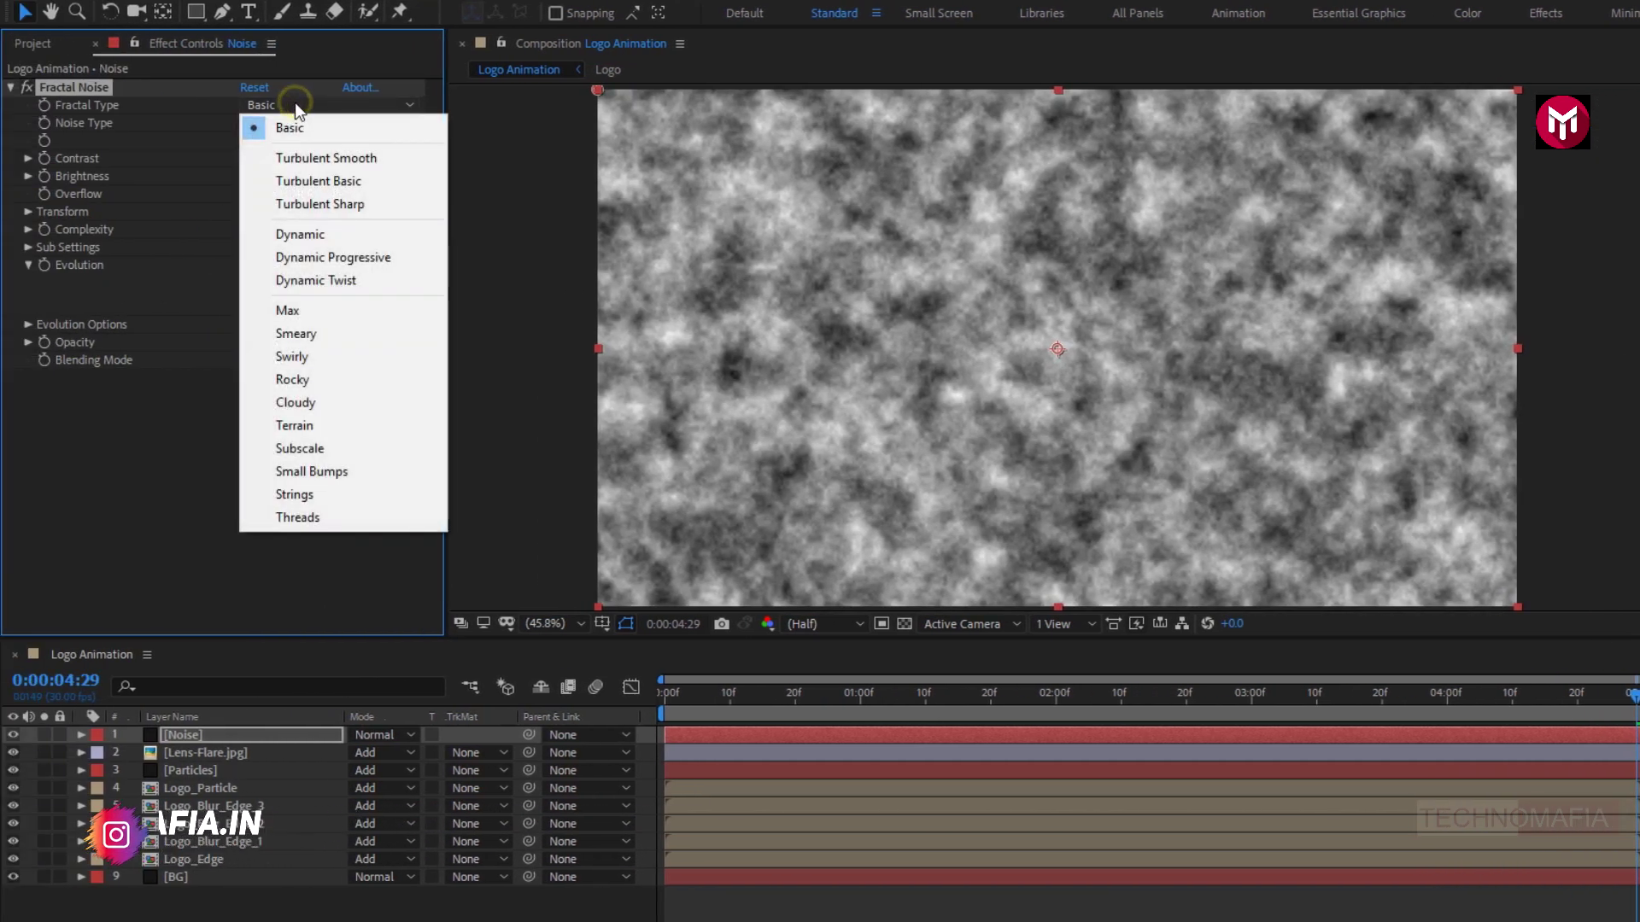
{"action": "left_click", "coordinate": [300, 156]}
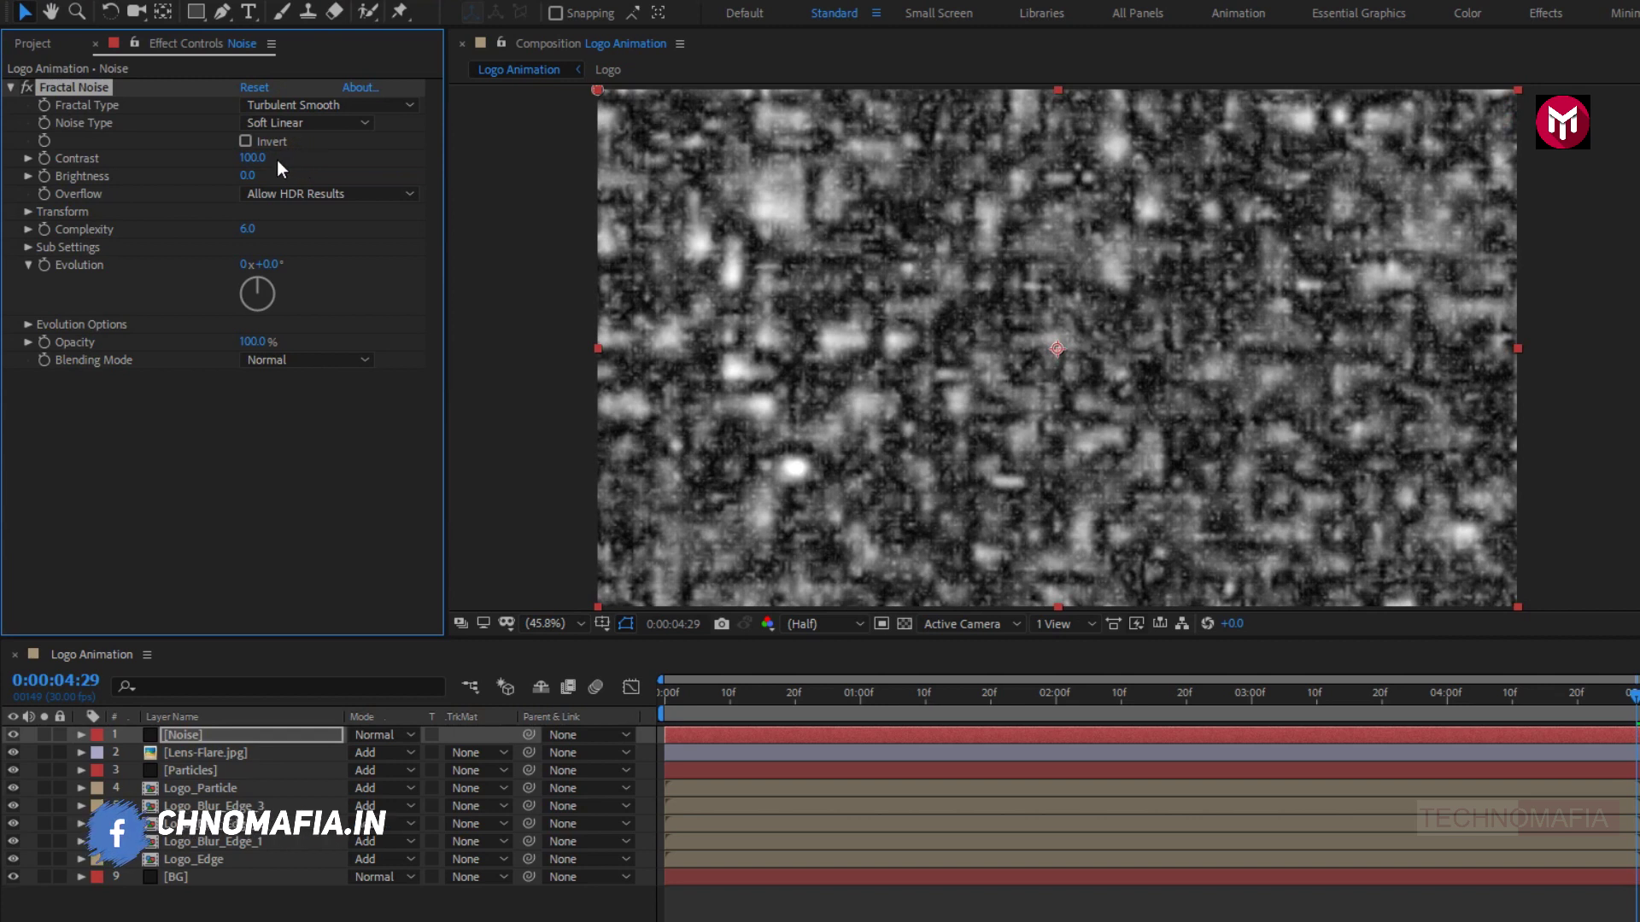
{"action": "left_click", "coordinate": [252, 158]}
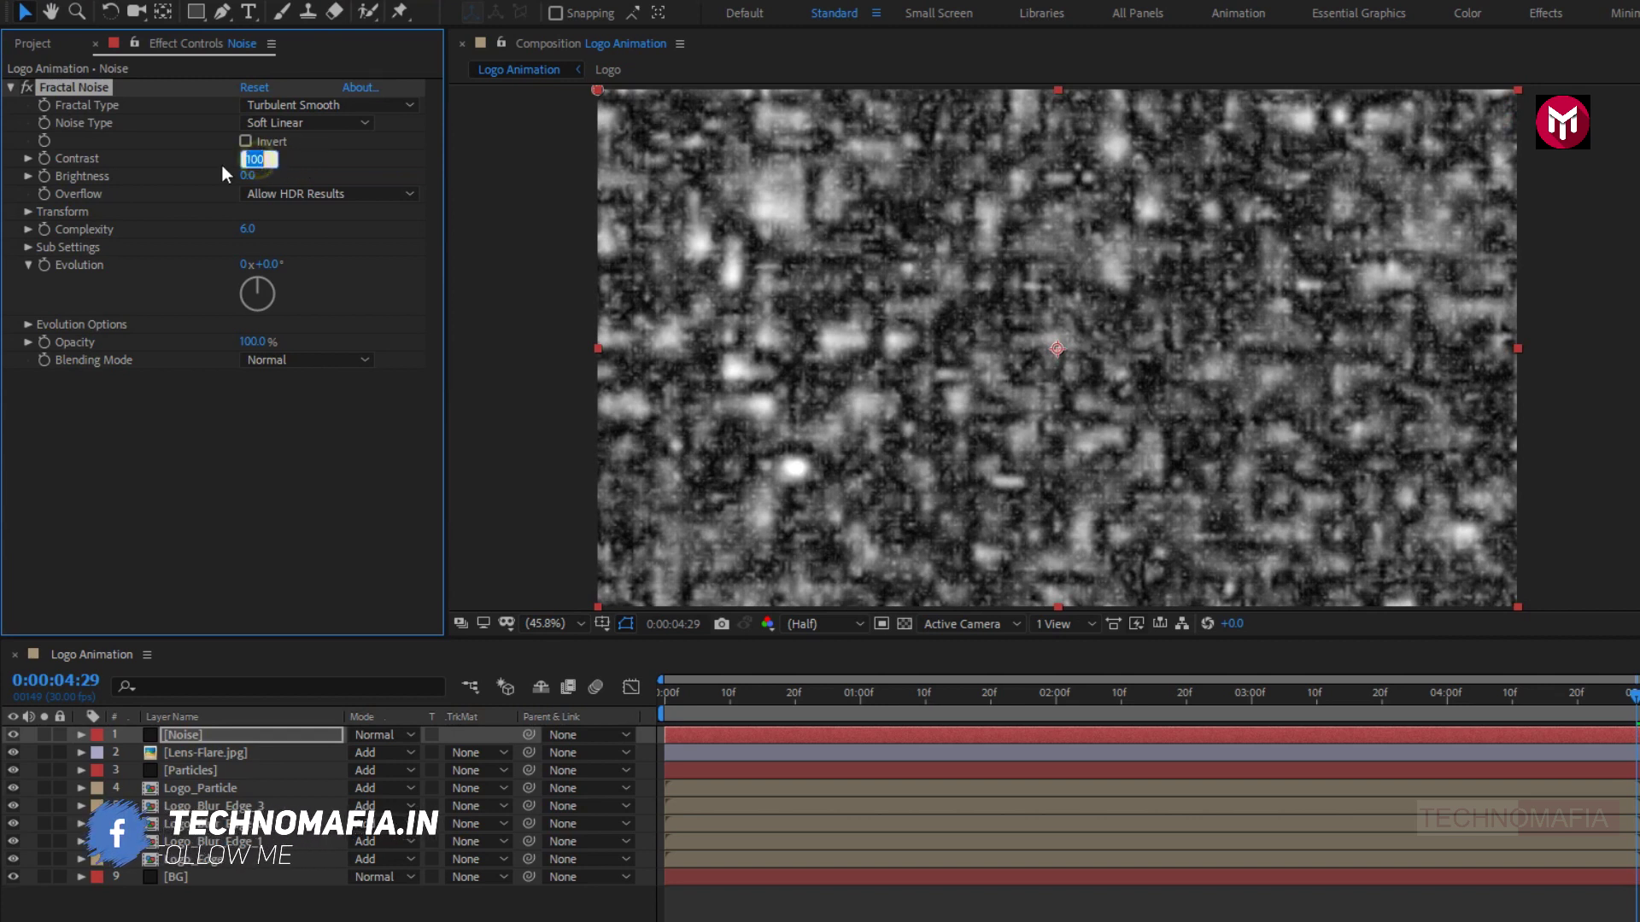
{"action": "type", "text": "130"}
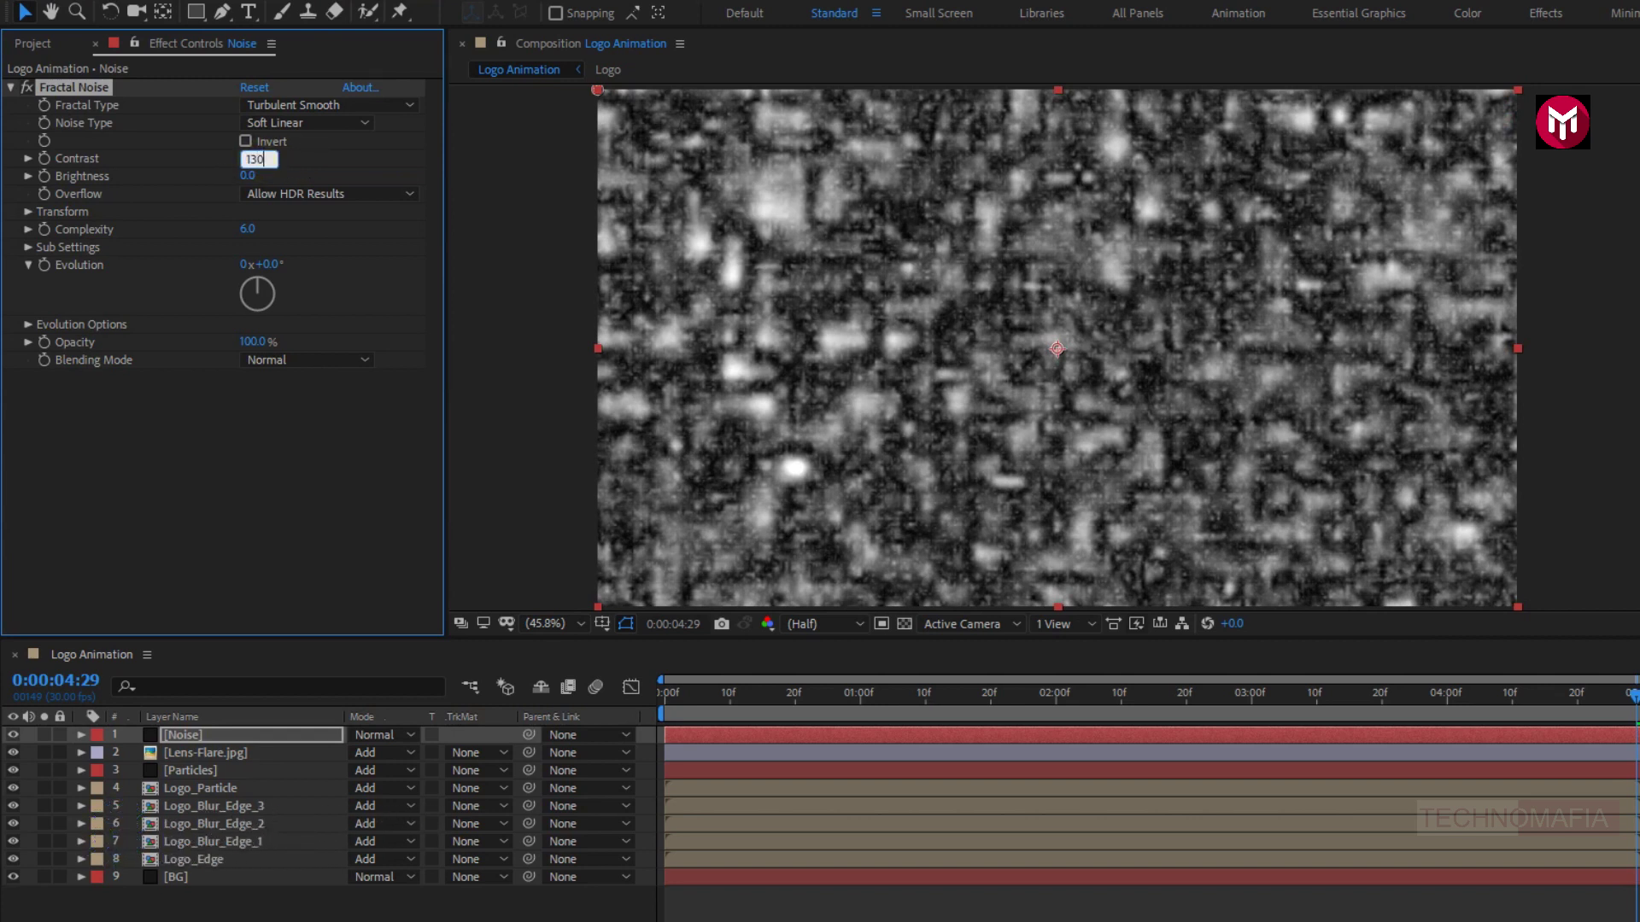
{"action": "key", "text": "Return"}
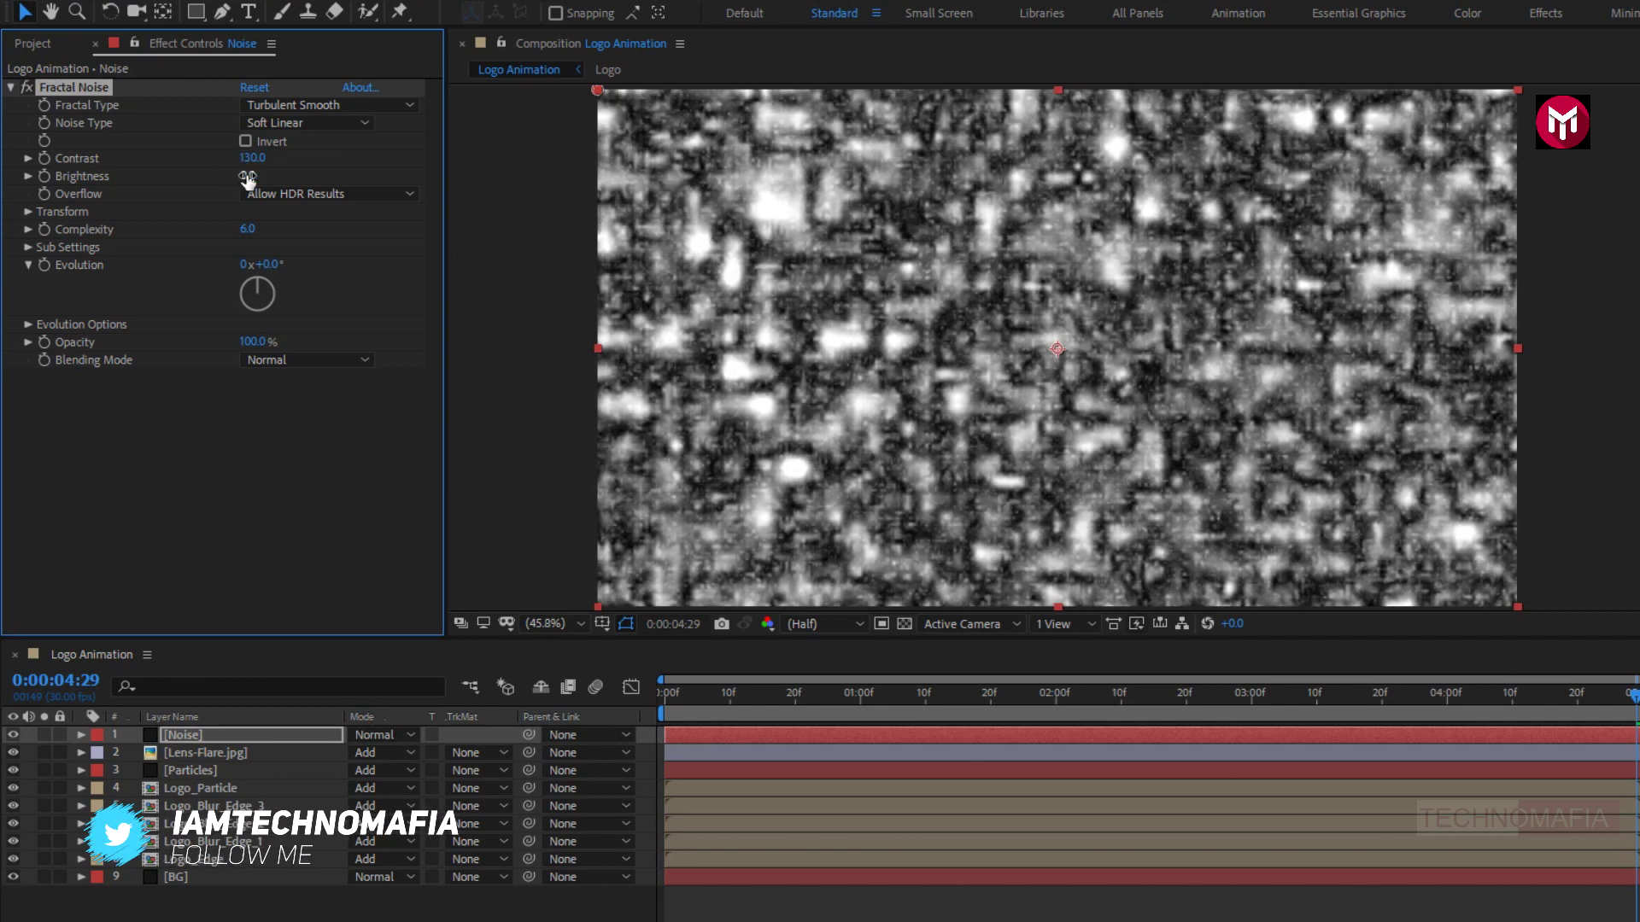
{"action": "left_click", "coordinate": [247, 175]}
{"action": "type", "text": "15"}
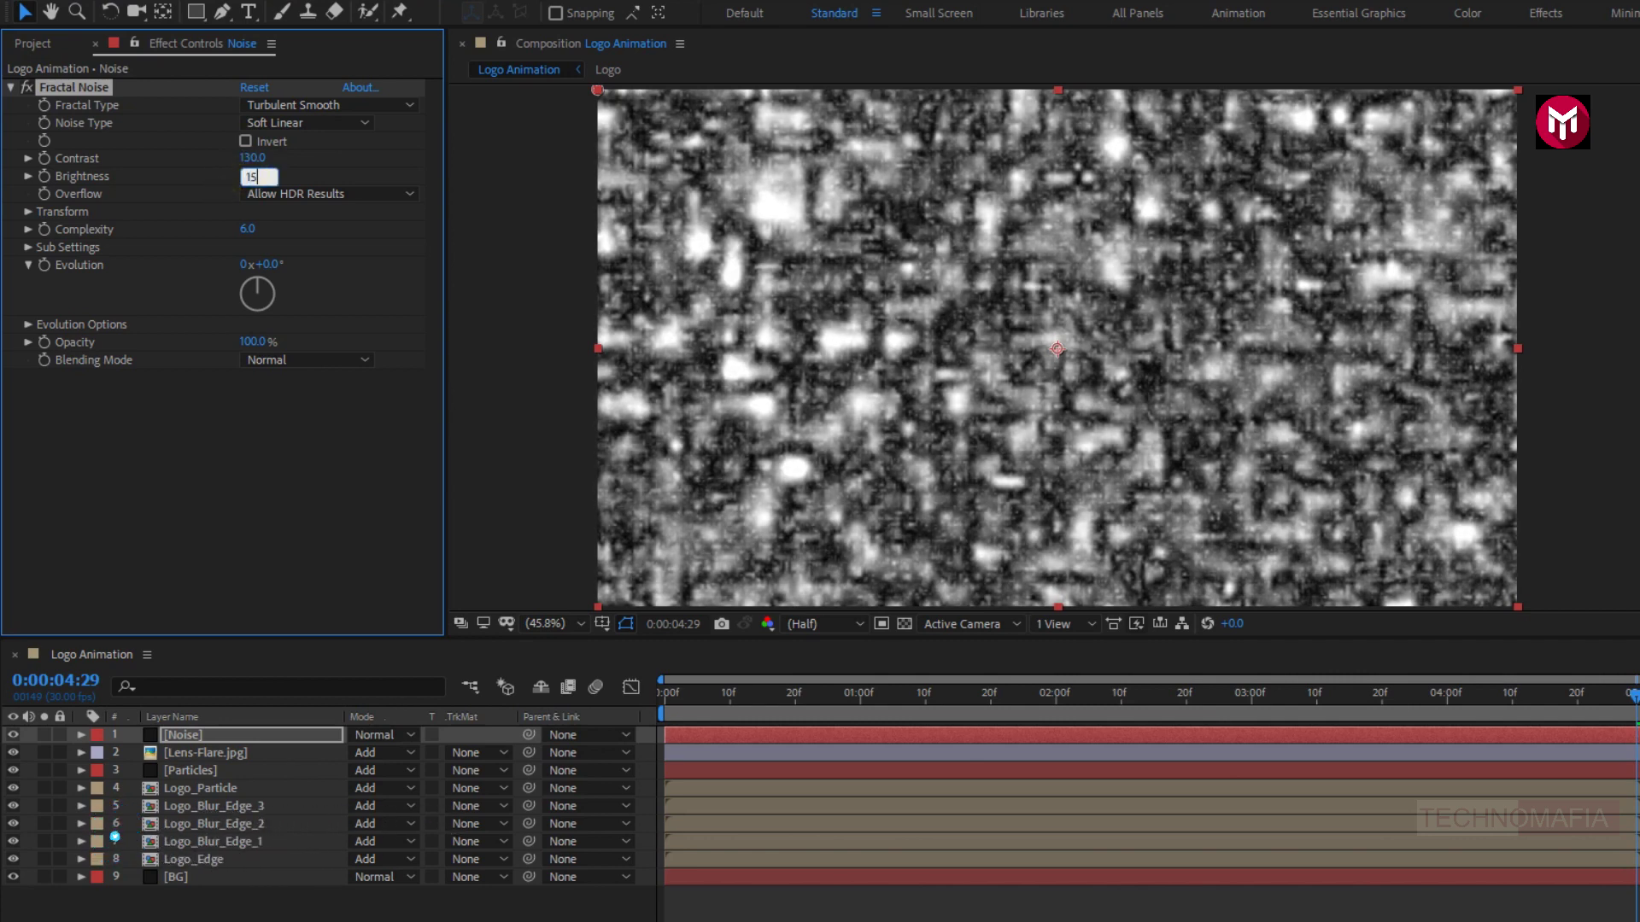
{"action": "key", "text": "Return"}
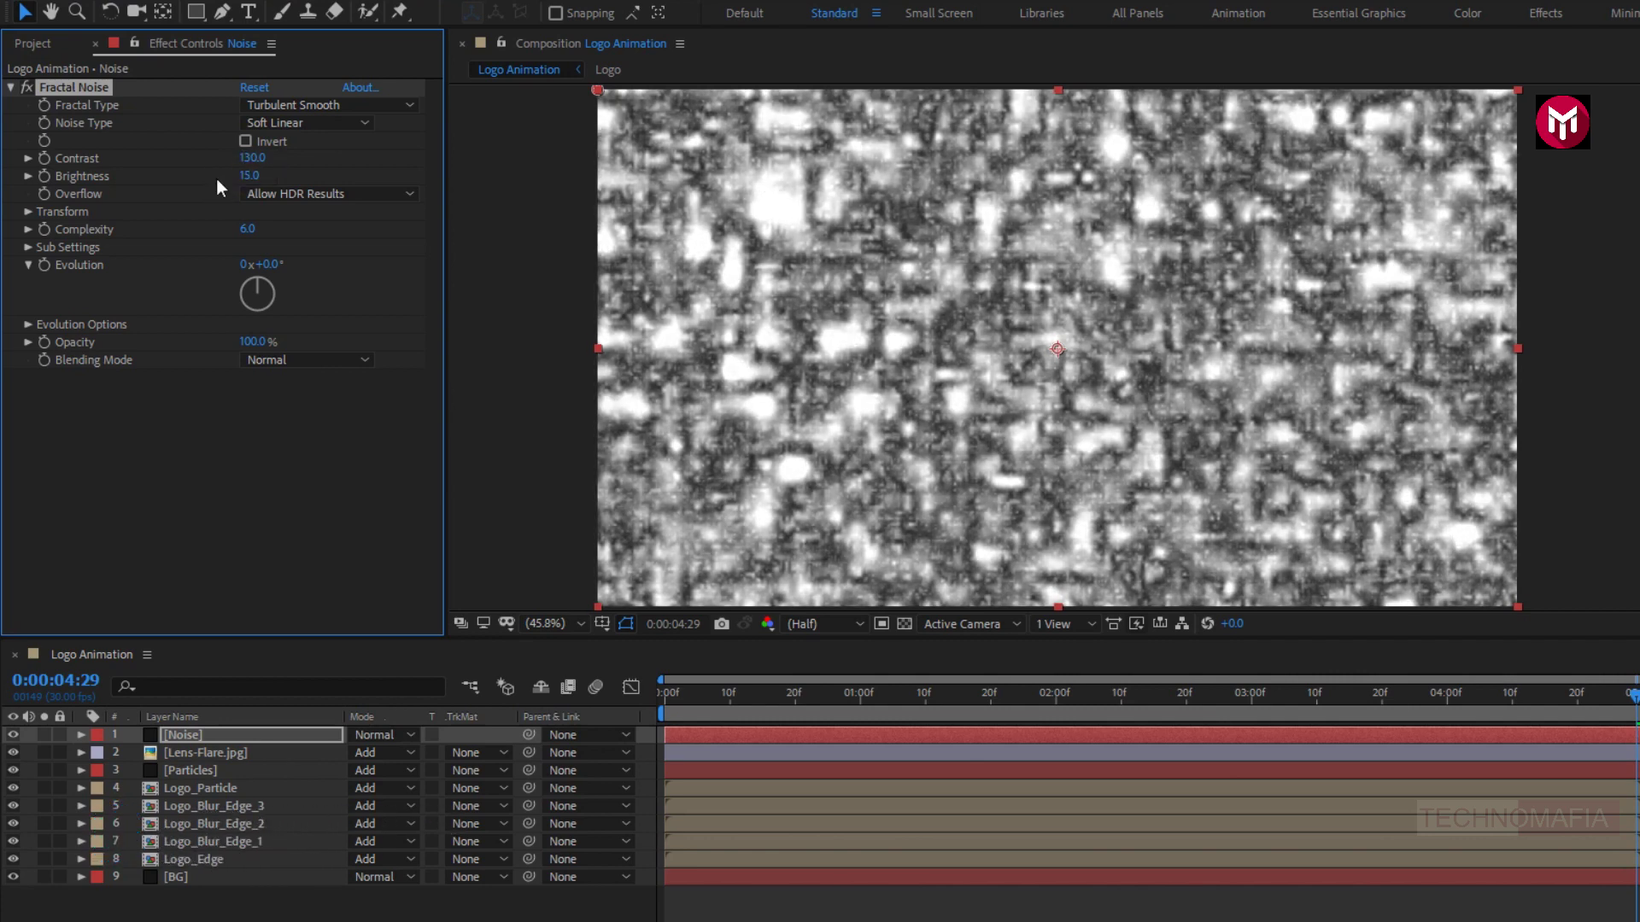
Turn off Uniform Scaling and set Scale Height to 5000, then return to the first frame.
{"action": "left_click", "coordinate": [28, 210]}
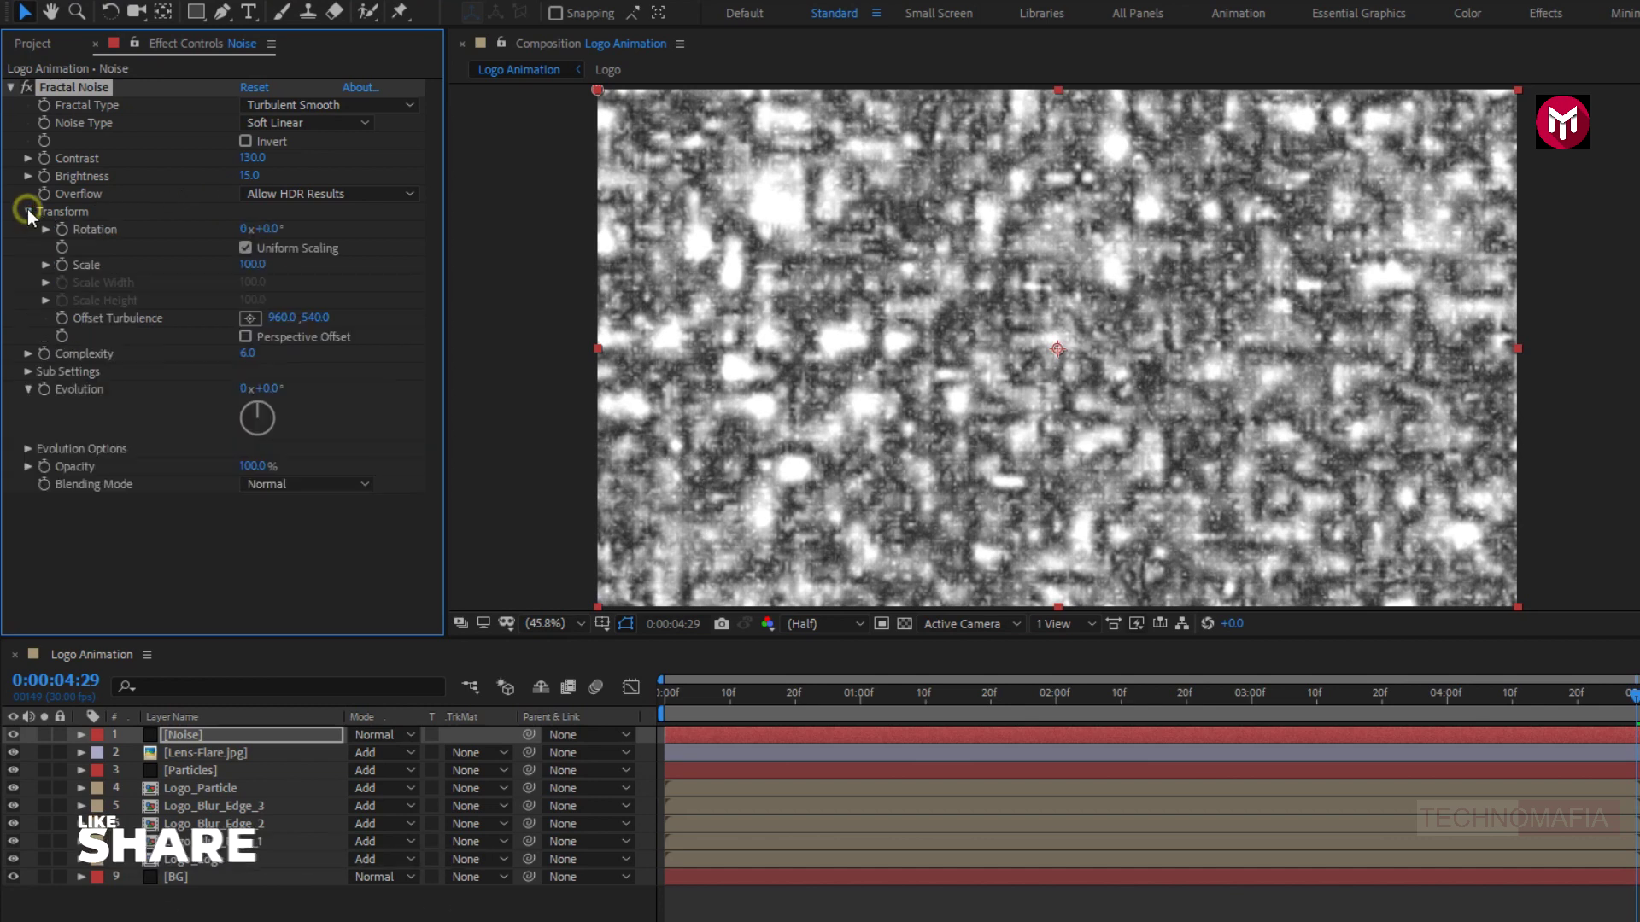
{"action": "left_click", "coordinate": [246, 248]}
{"action": "left_click_drag", "start_coordinate": [245, 301], "coordinate": [1059, 250]}
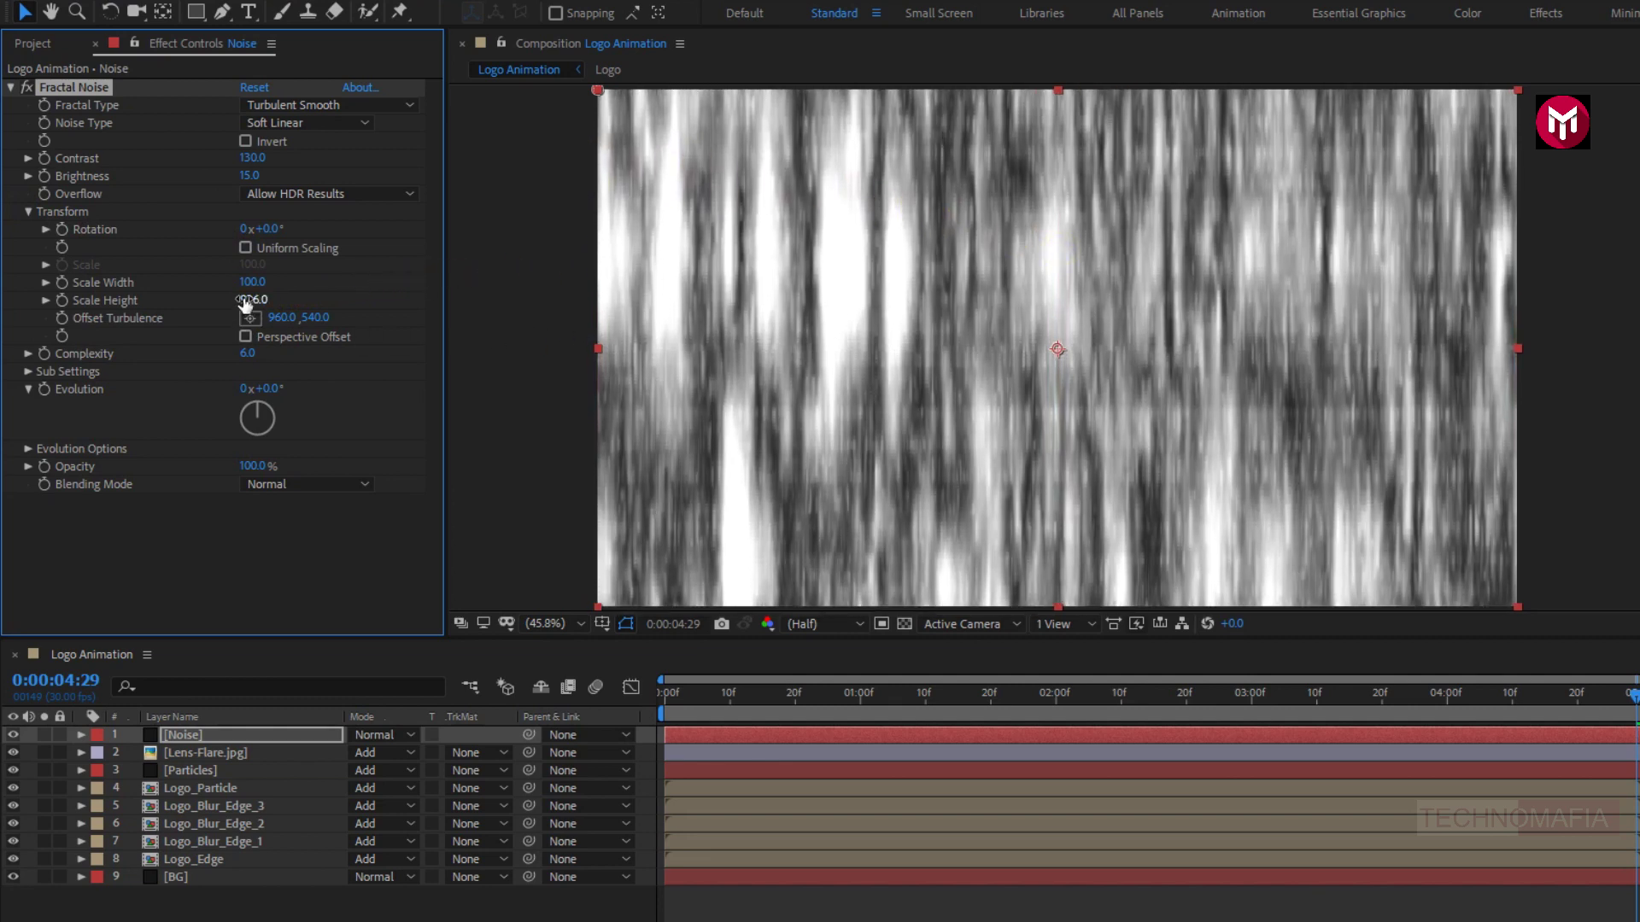
{"action": "type", "text": "5000"}
{"action": "key", "text": "Return"}
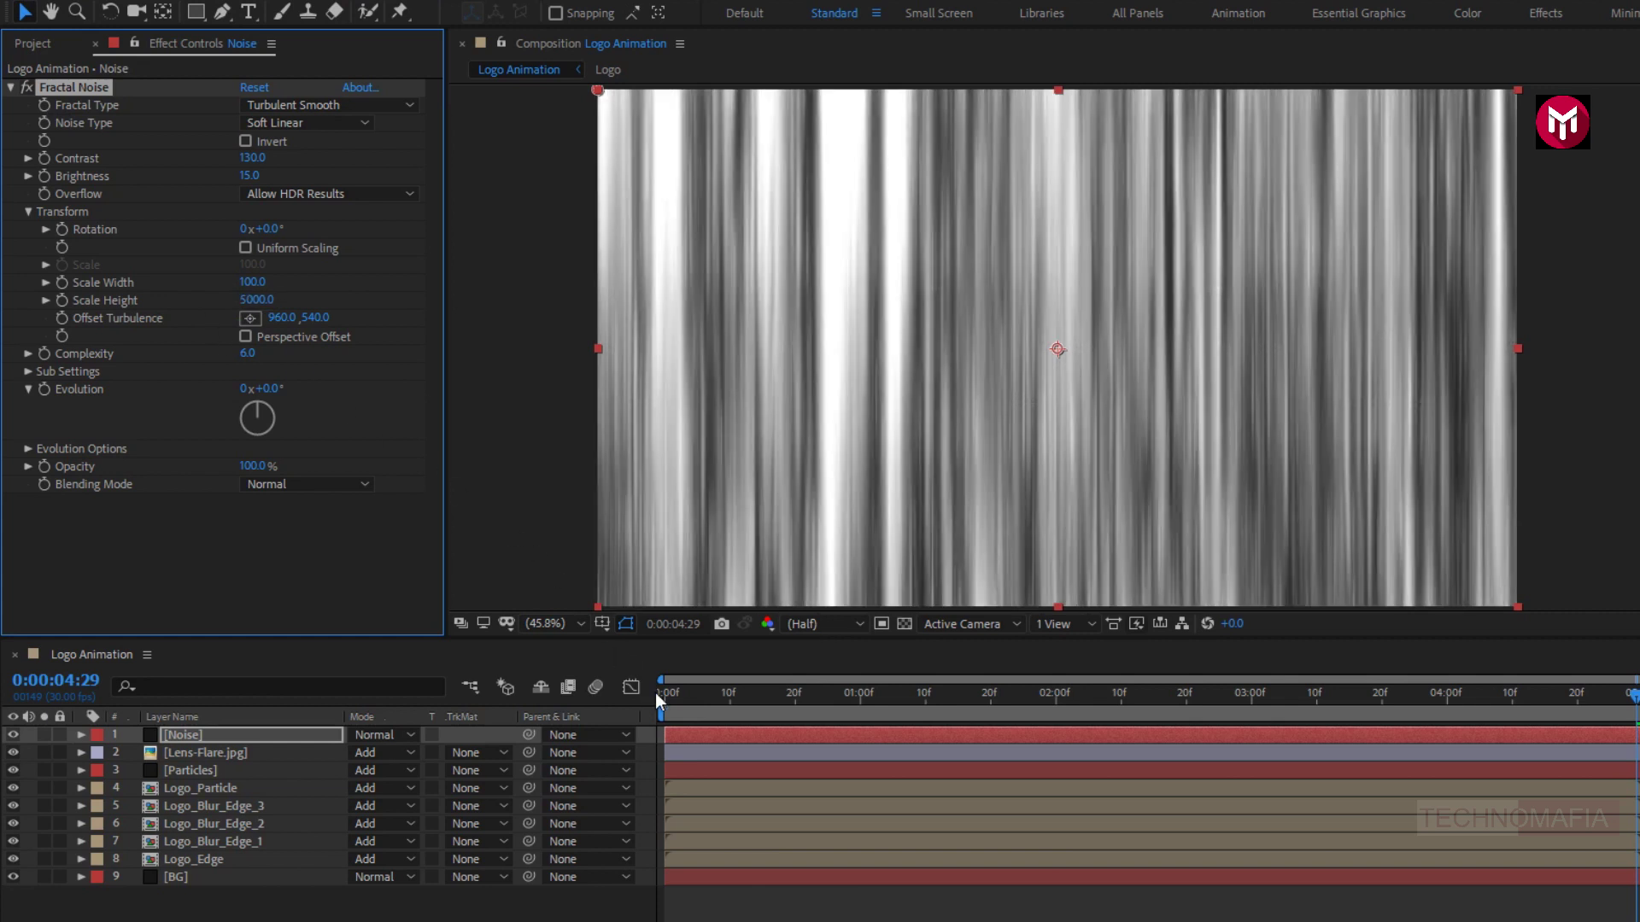
{"action": "left_click", "coordinate": [662, 696]}
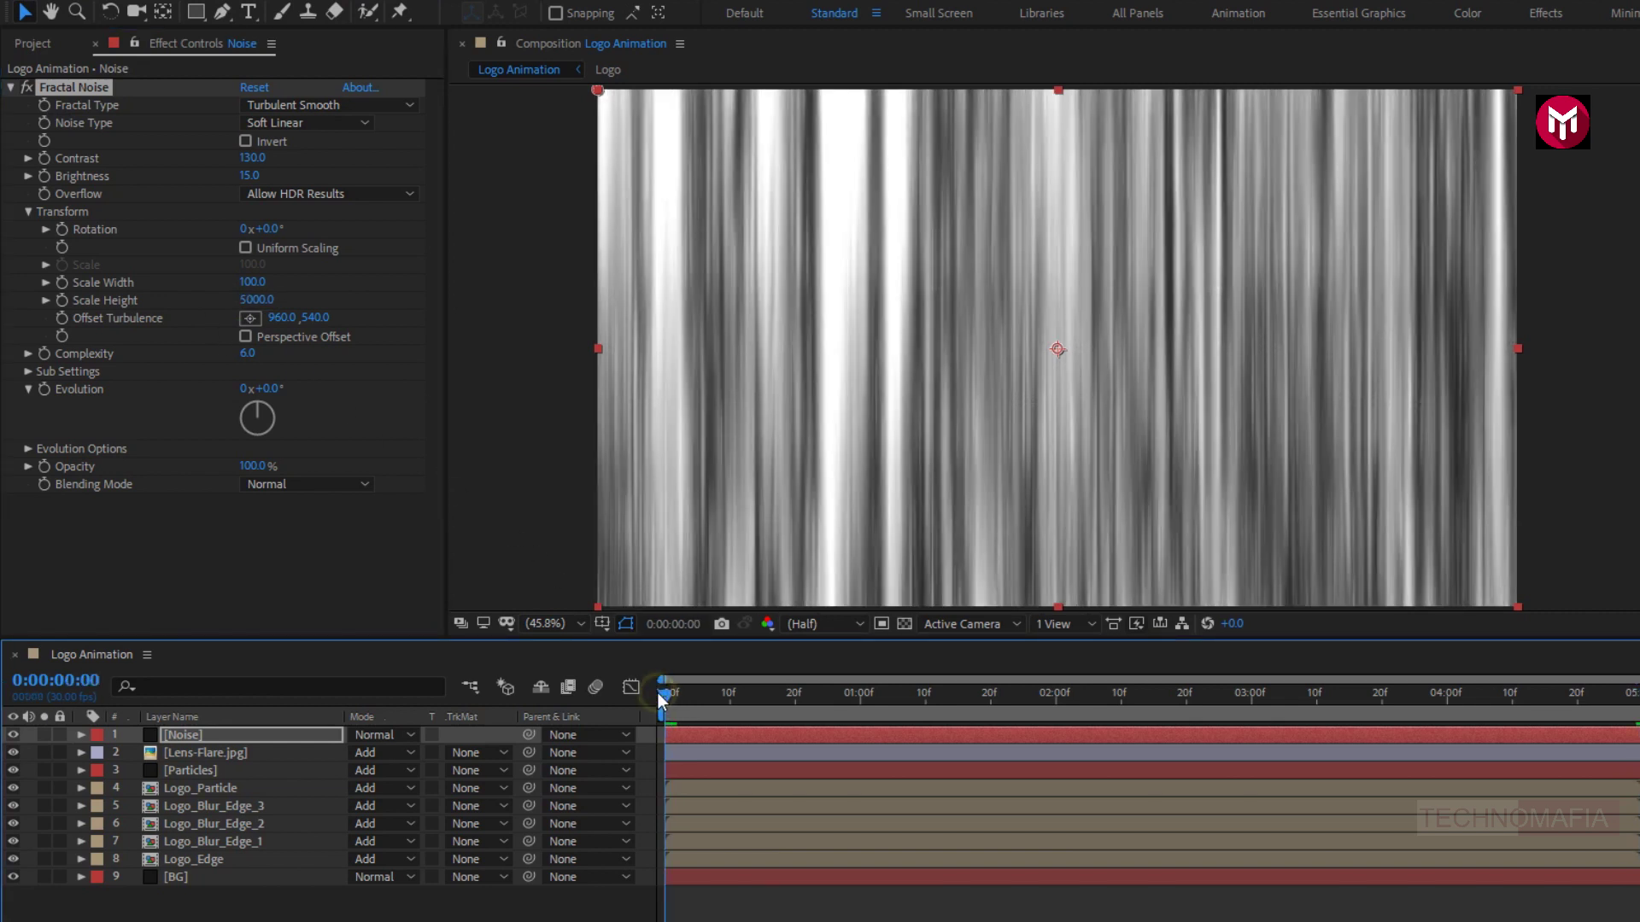
Animate Offset Turbulence, setting horizontal offset 1500 at the last frame, and preview the streaks.
{"action": "left_click", "coordinate": [62, 317]}
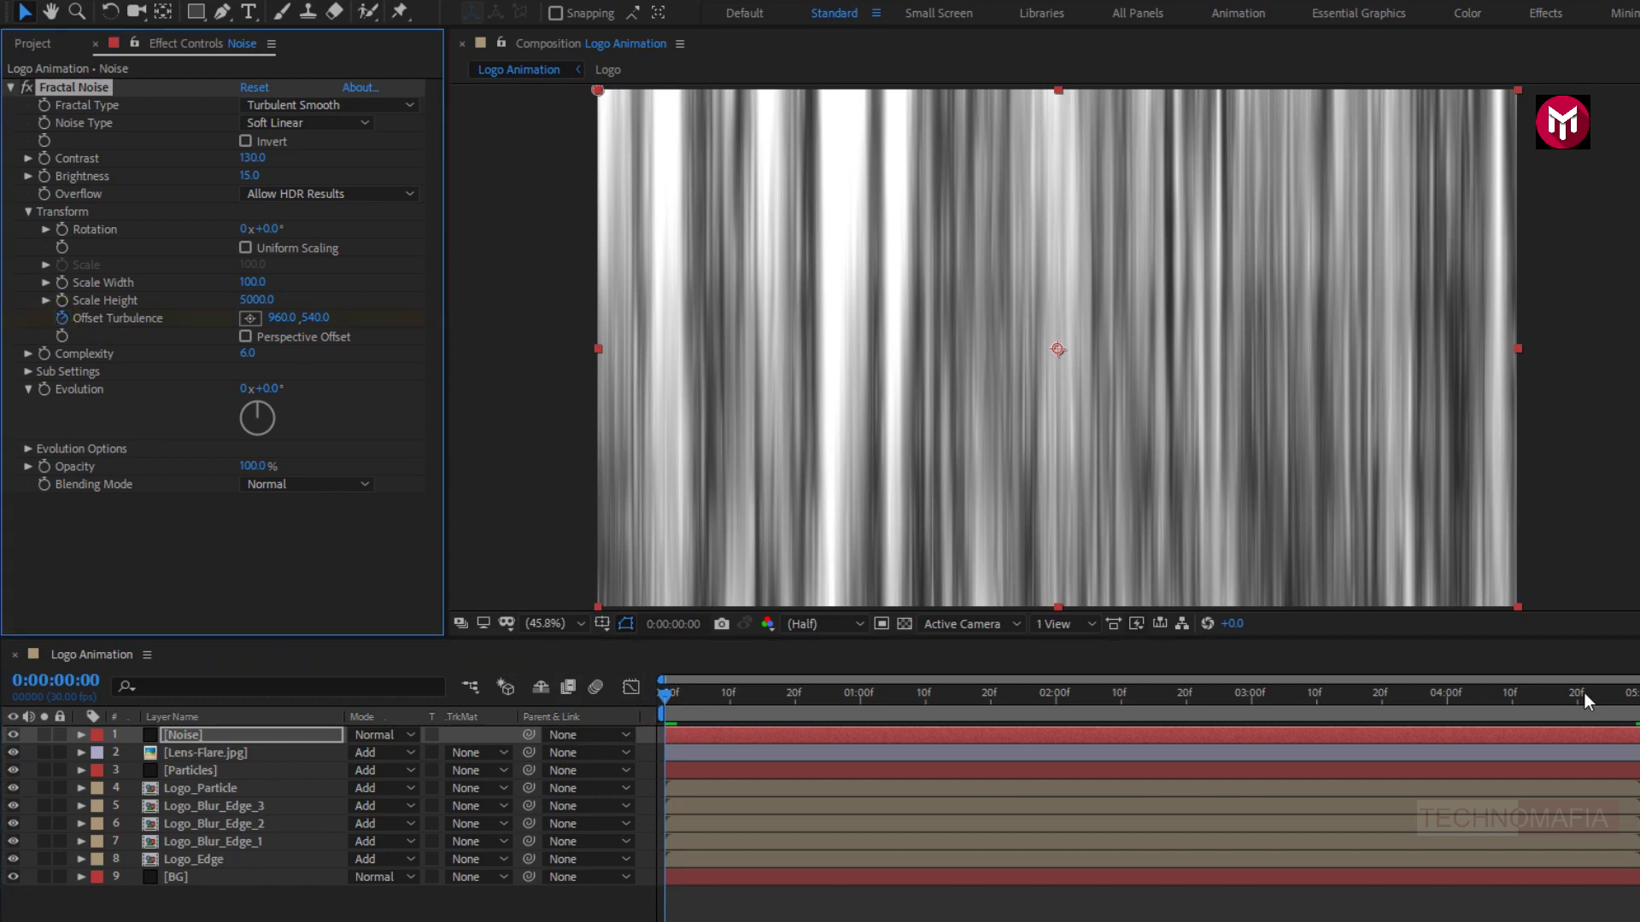
{"action": "key", "text": "End"}
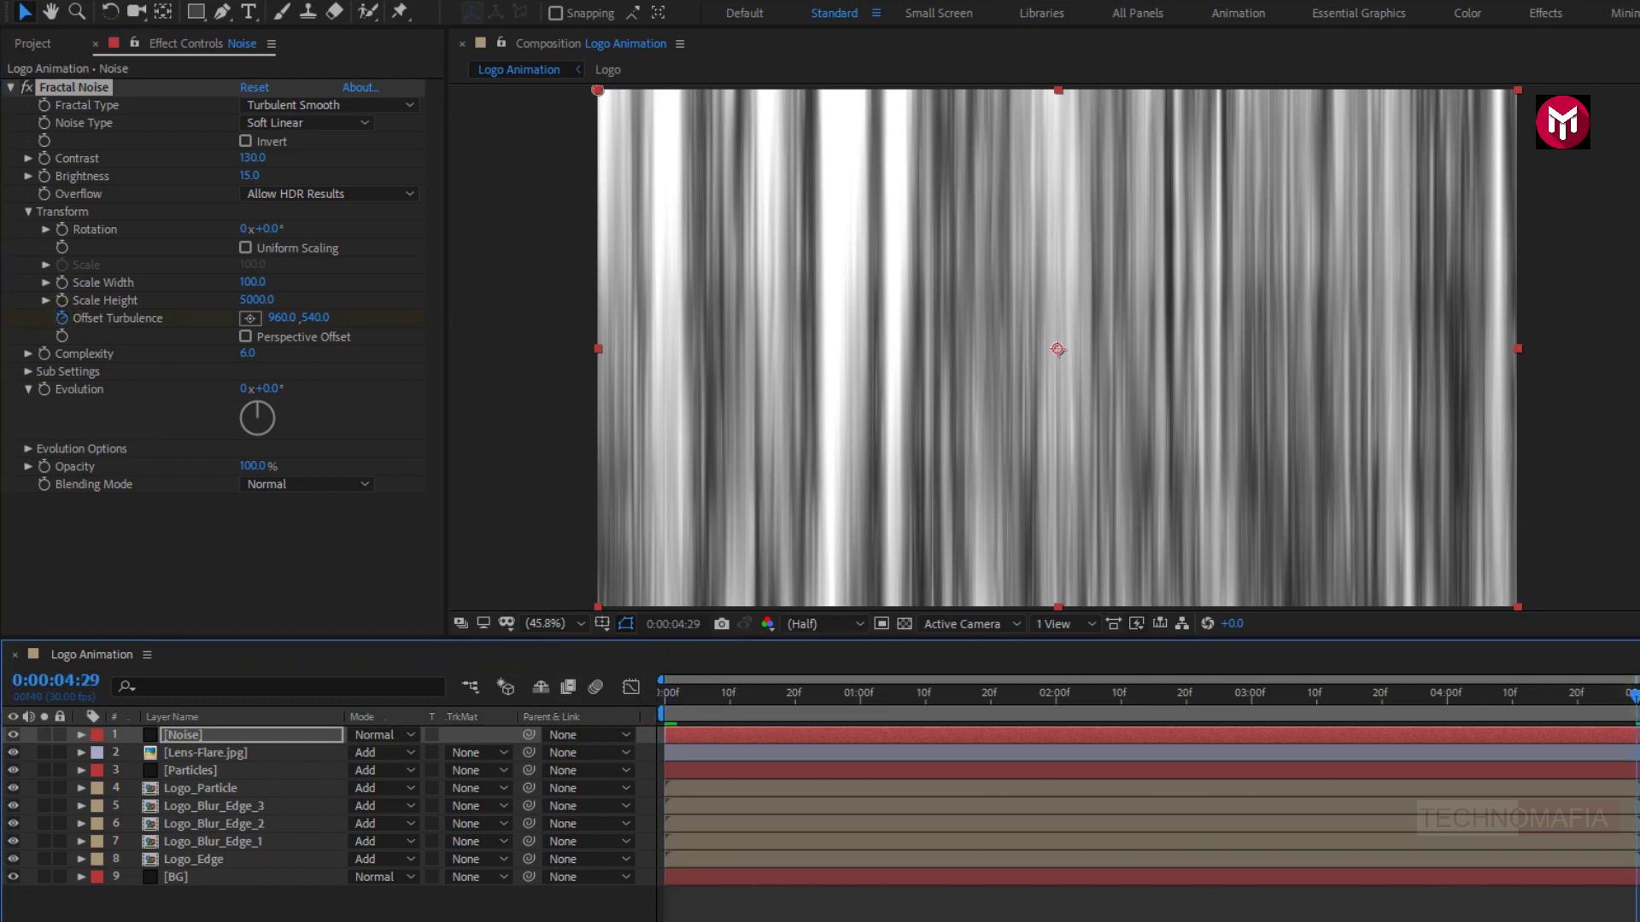
{"action": "left_click", "coordinate": [278, 318]}
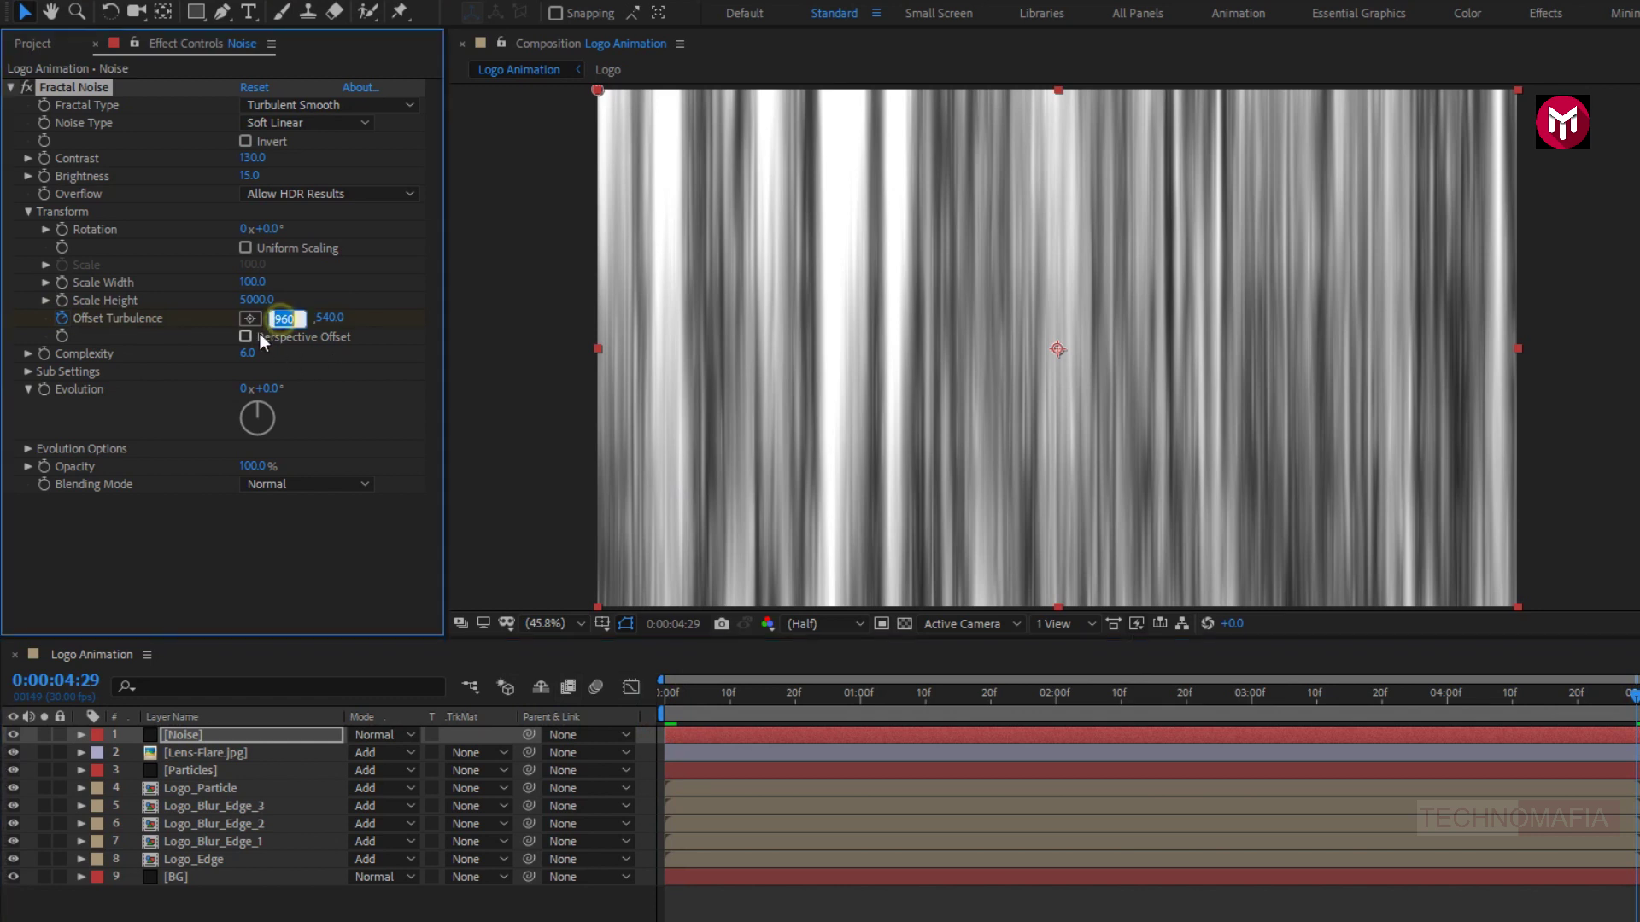
{"action": "type", "text": "1500"}
{"action": "key", "text": "Return"}
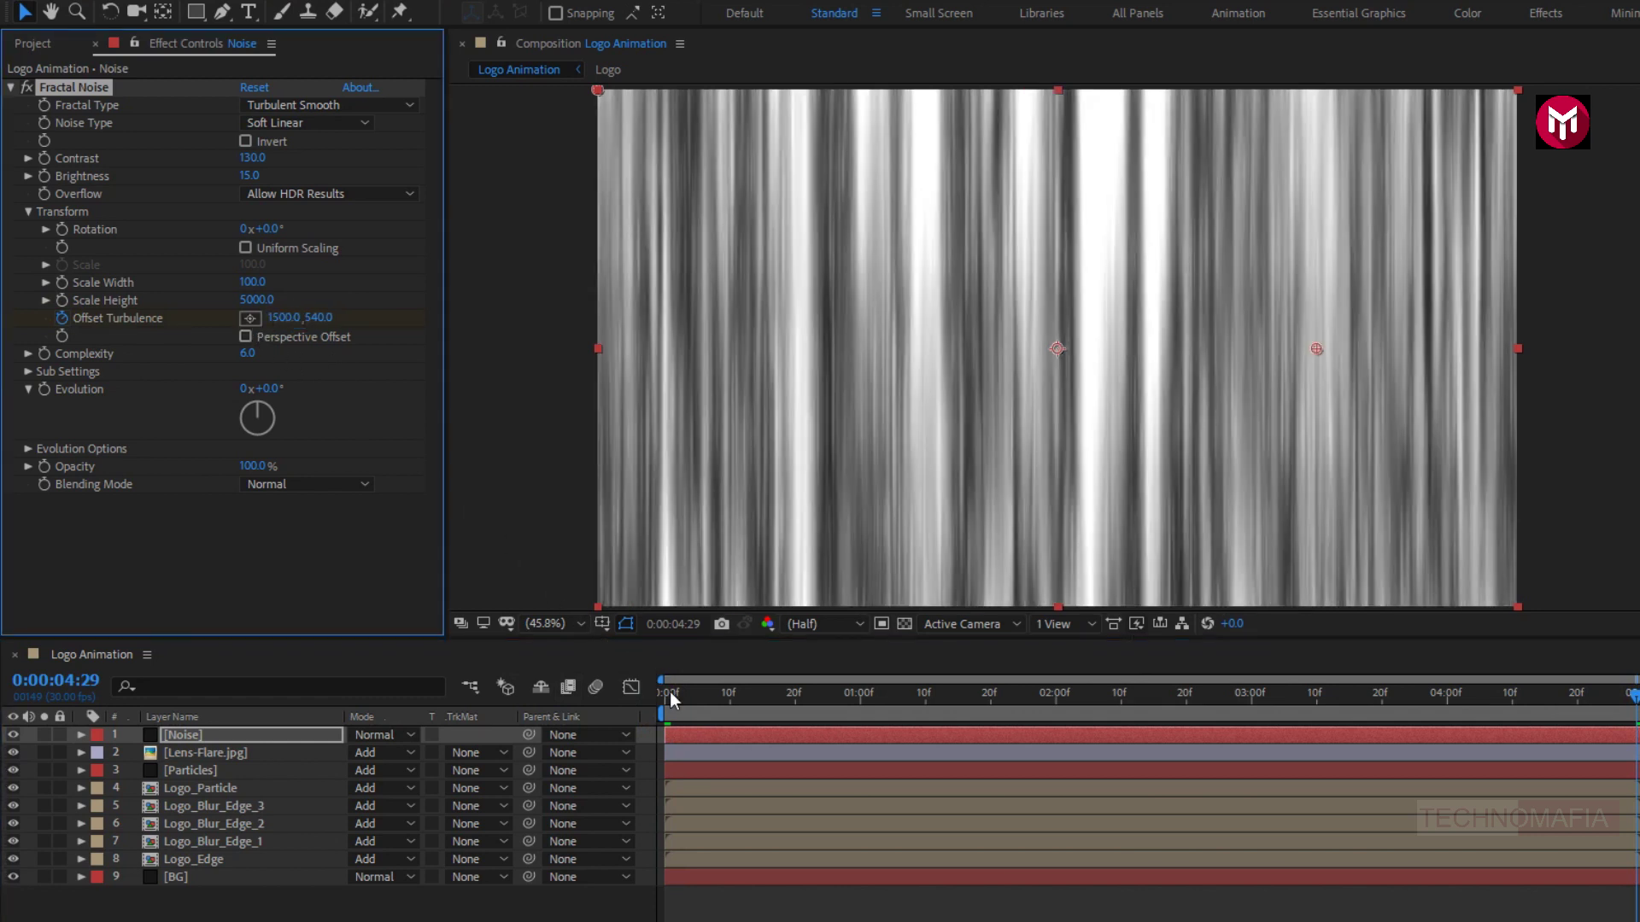
{"action": "left_click_drag", "start_coordinate": [664, 694], "coordinate": [1619, 706]}
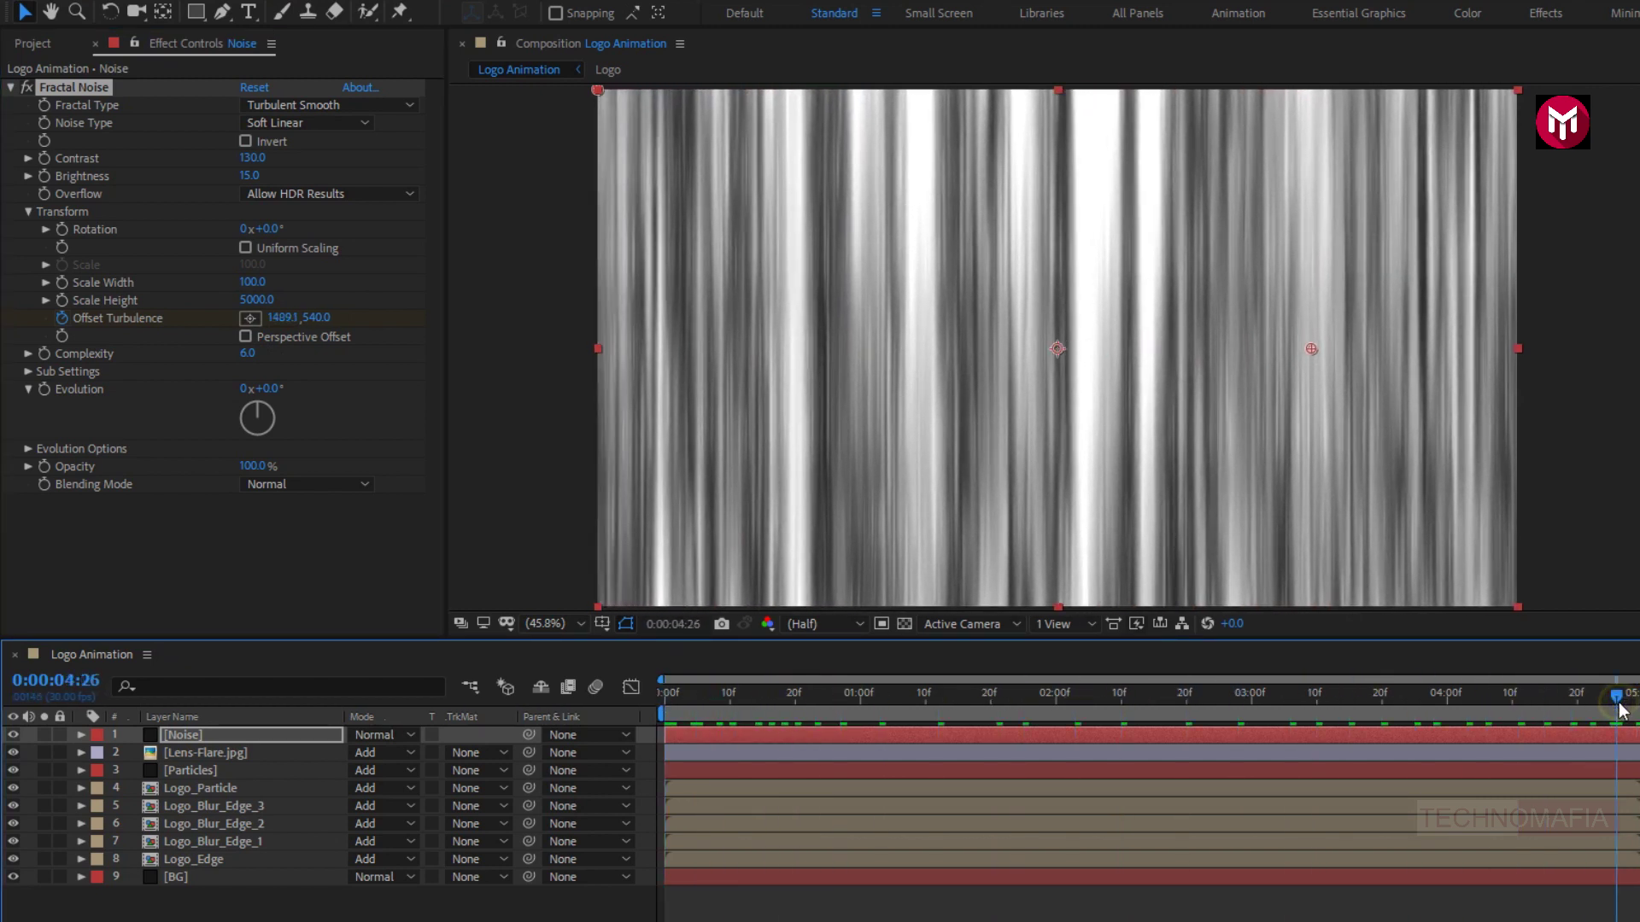
Set Fractal Noise Complexity to 2.
{"action": "left_click", "coordinate": [247, 354]}
{"action": "type", "text": "2"}
{"action": "key", "text": "Return"}
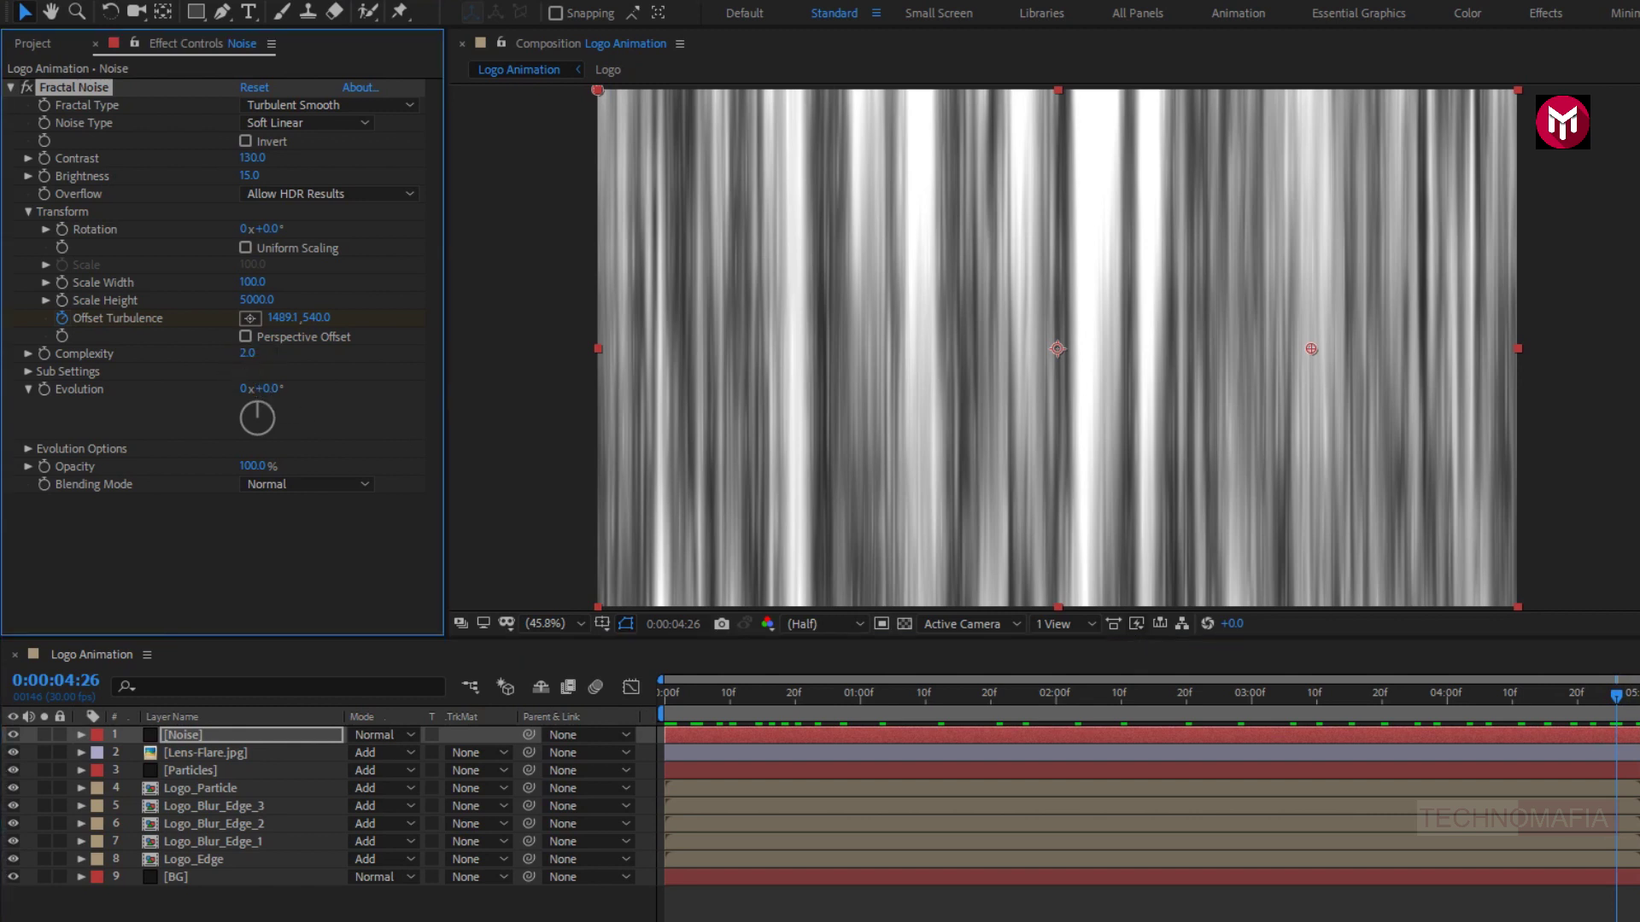
Pre-compose the Noise layer into a new composition named Texture.
{"action": "left_click", "coordinate": [204, 730]}
{"action": "right_click", "coordinate": [203, 732]}
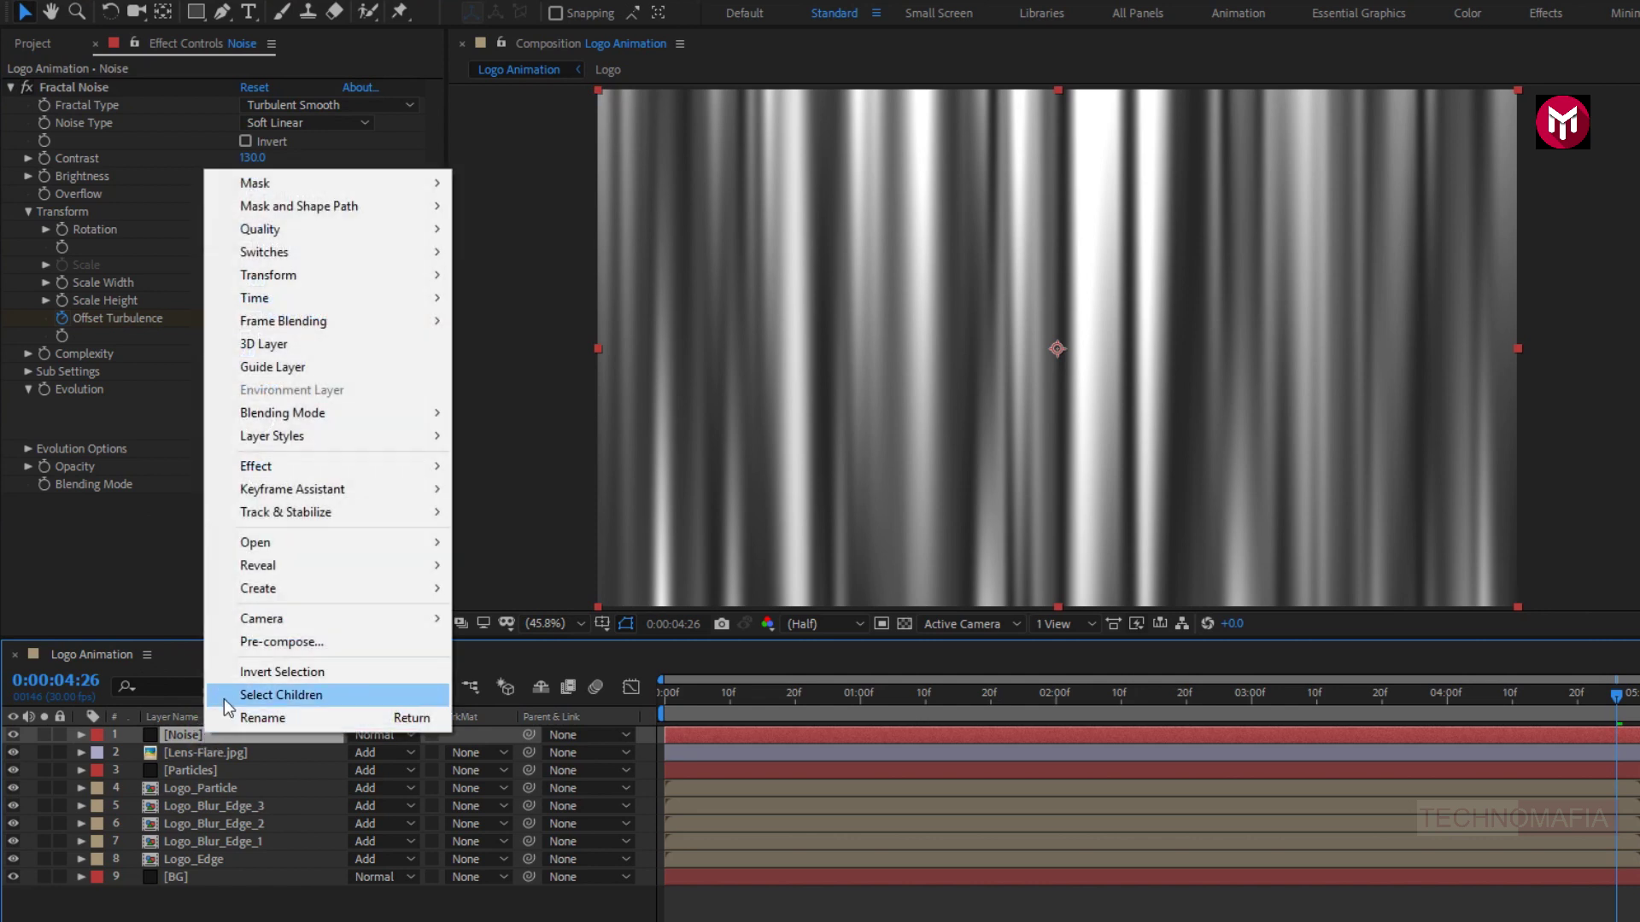
{"action": "left_click", "coordinate": [240, 646]}
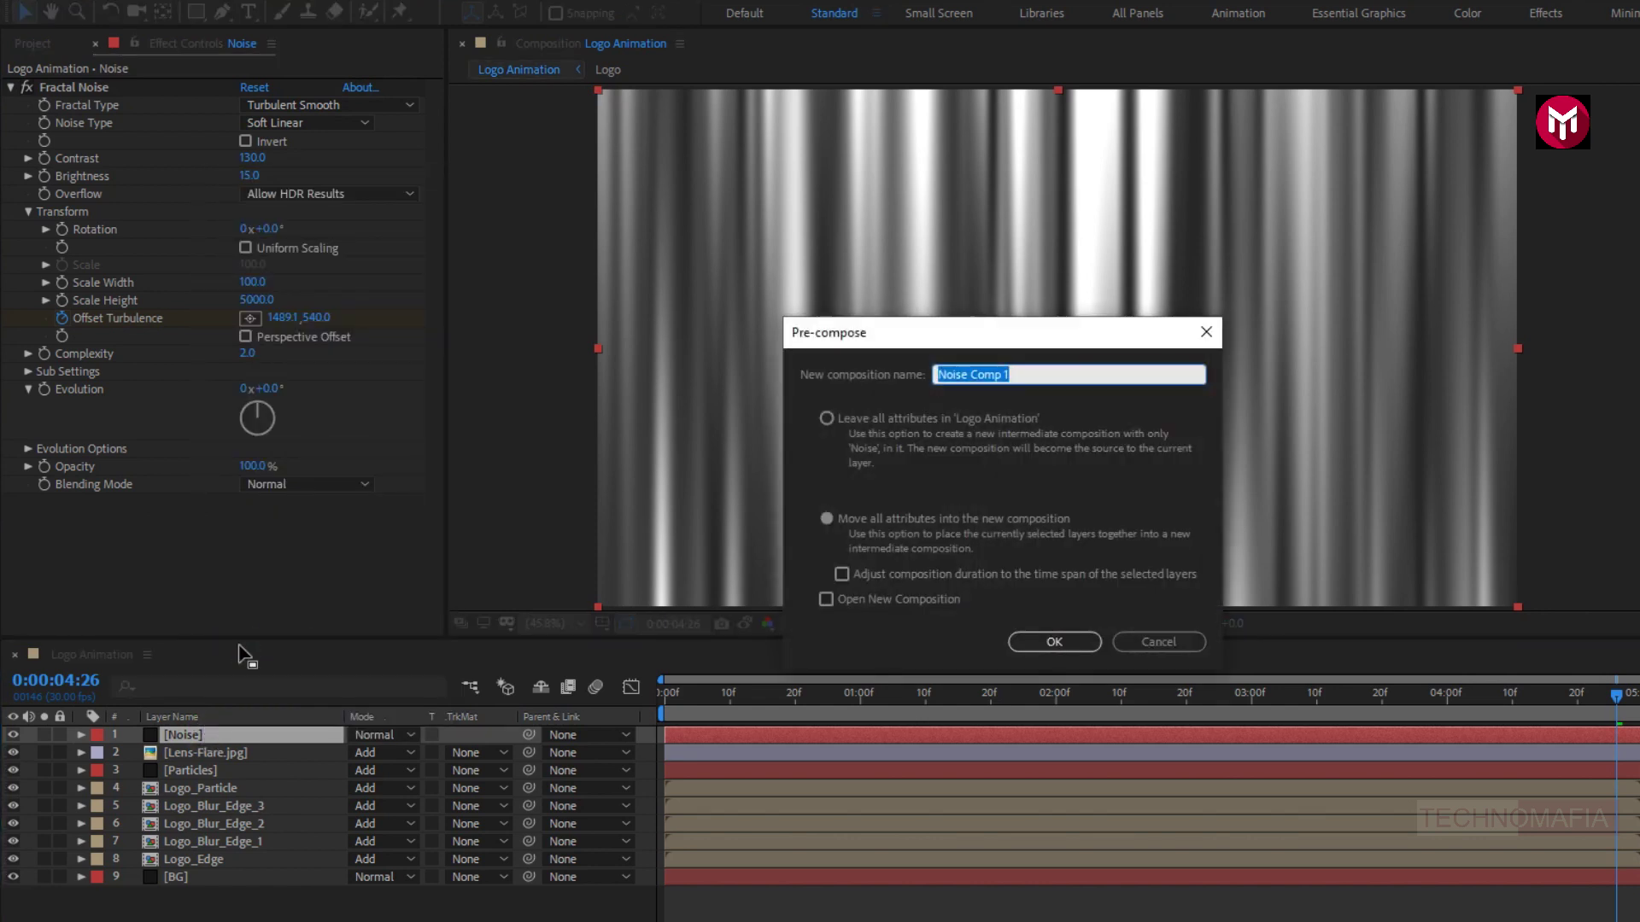
{"action": "type", "text": "Texture"}
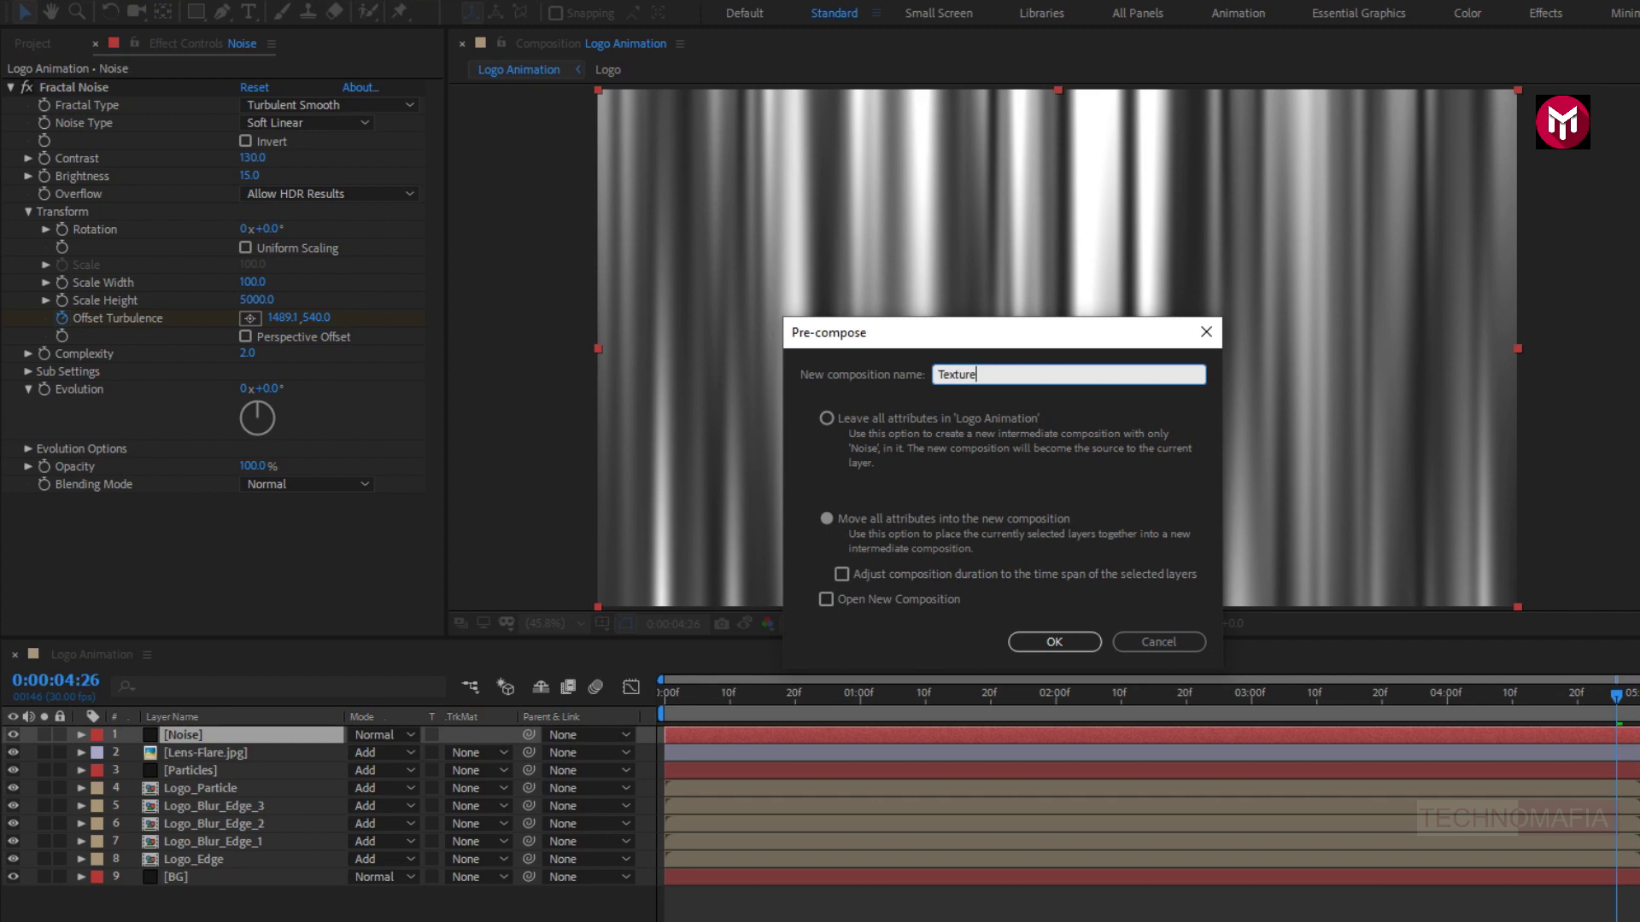
{"action": "left_click", "coordinate": [1038, 647]}
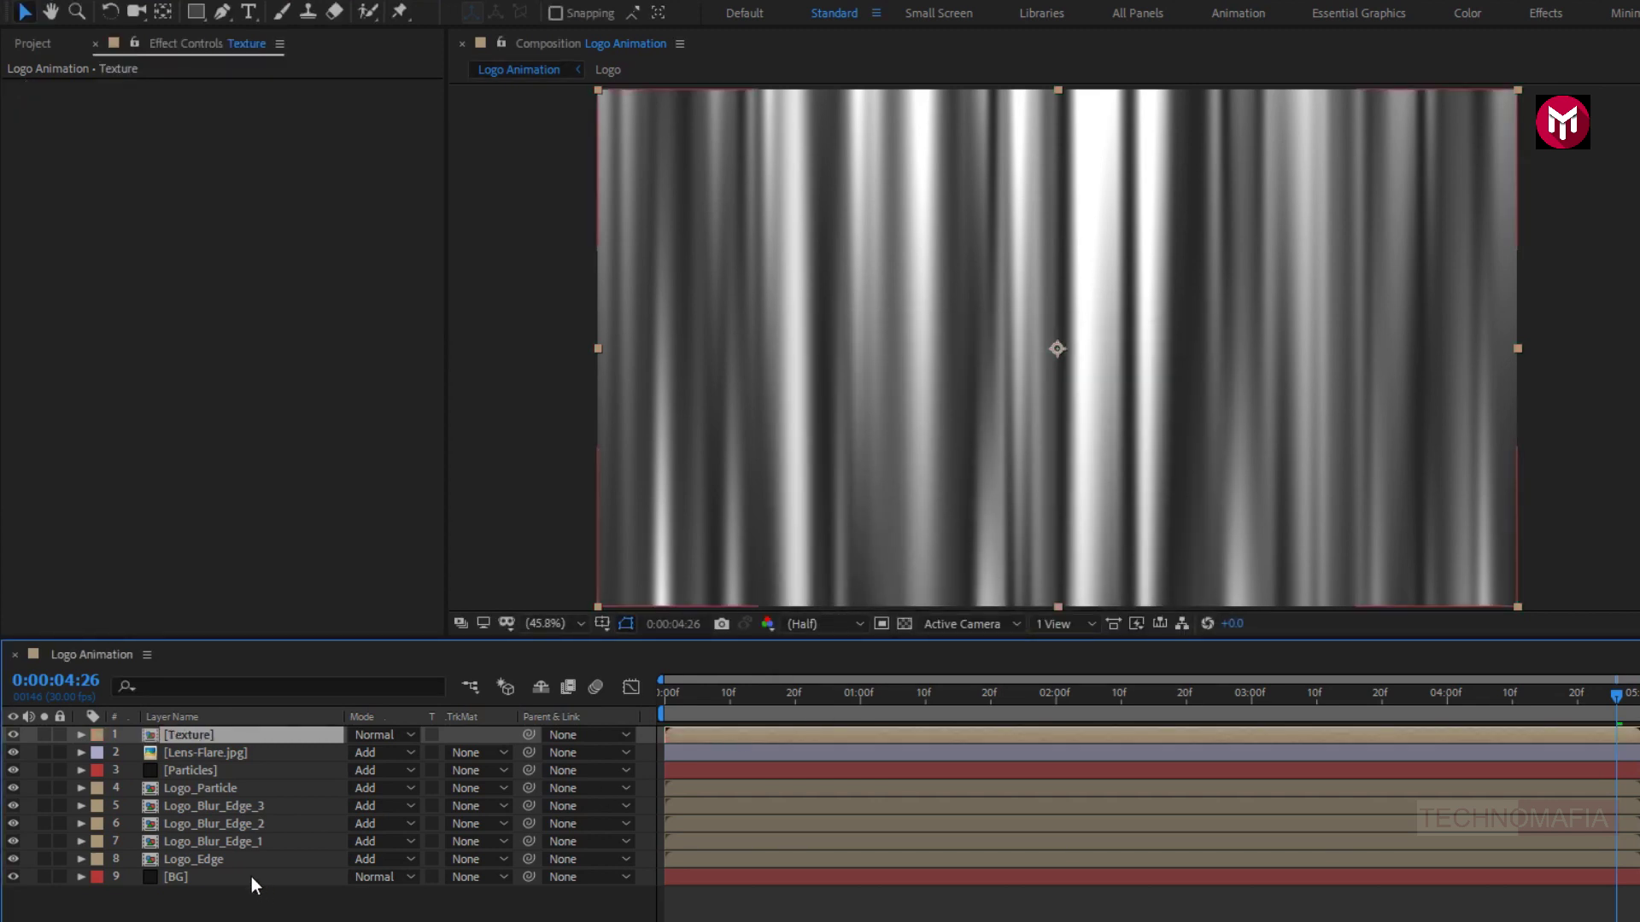
{"action": "left_click", "coordinate": [224, 860]}
Duplicate Logo_Edge, move the copy to the top, and set its Fractal Noise Blending Mode to None.
{"action": "key", "text": "ctrl+d"}
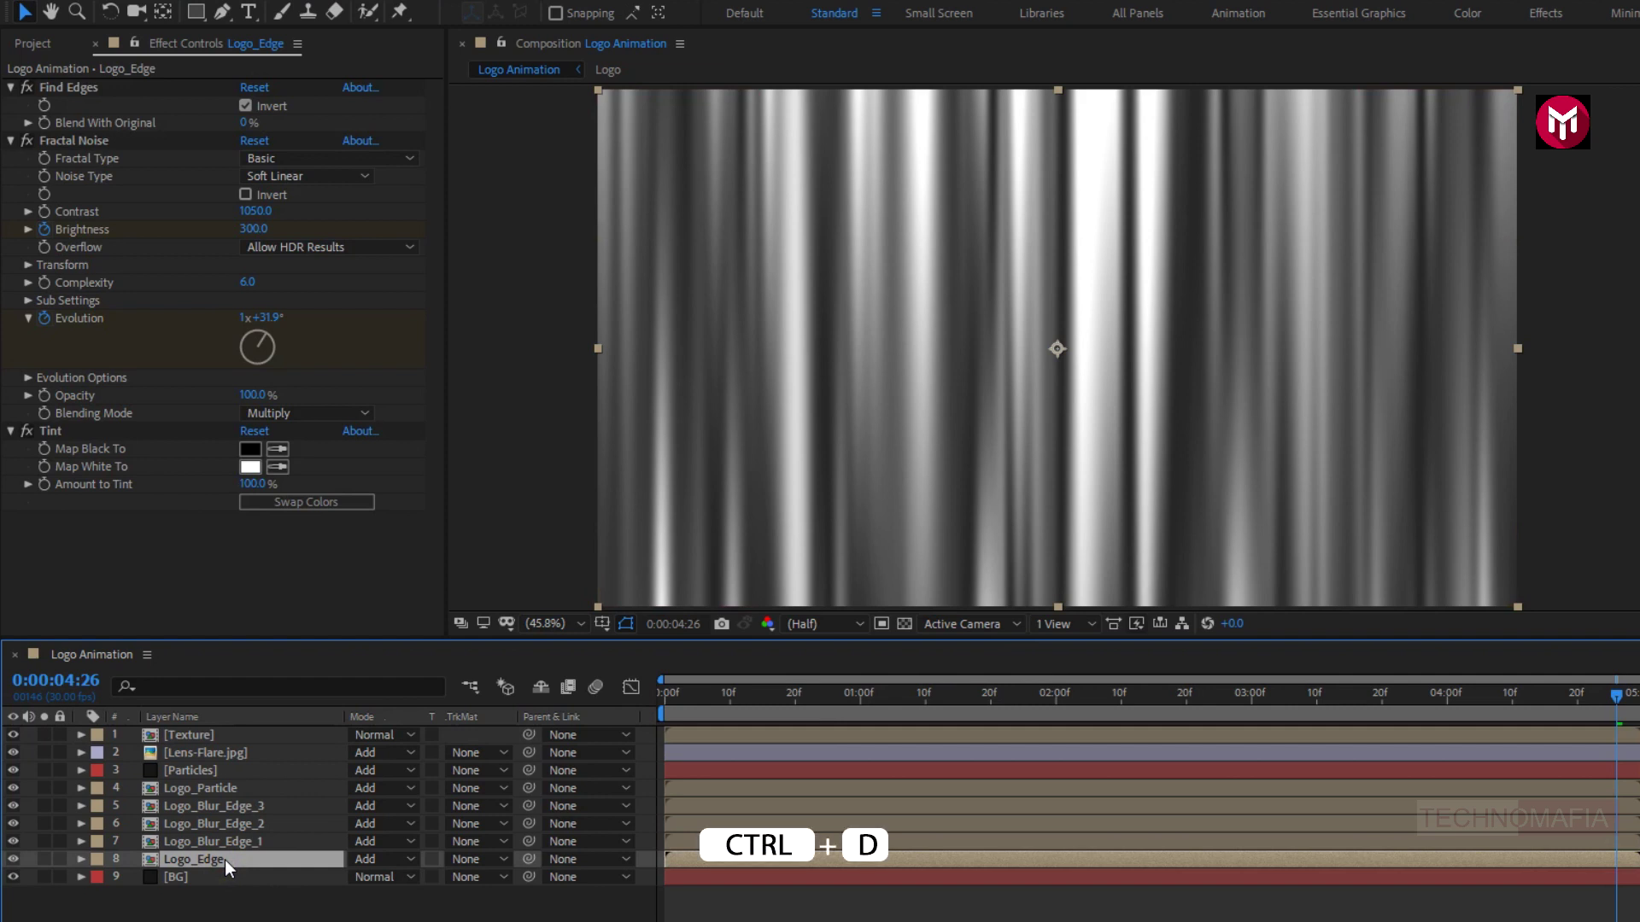
{"action": "key", "text": "ctrl+d"}
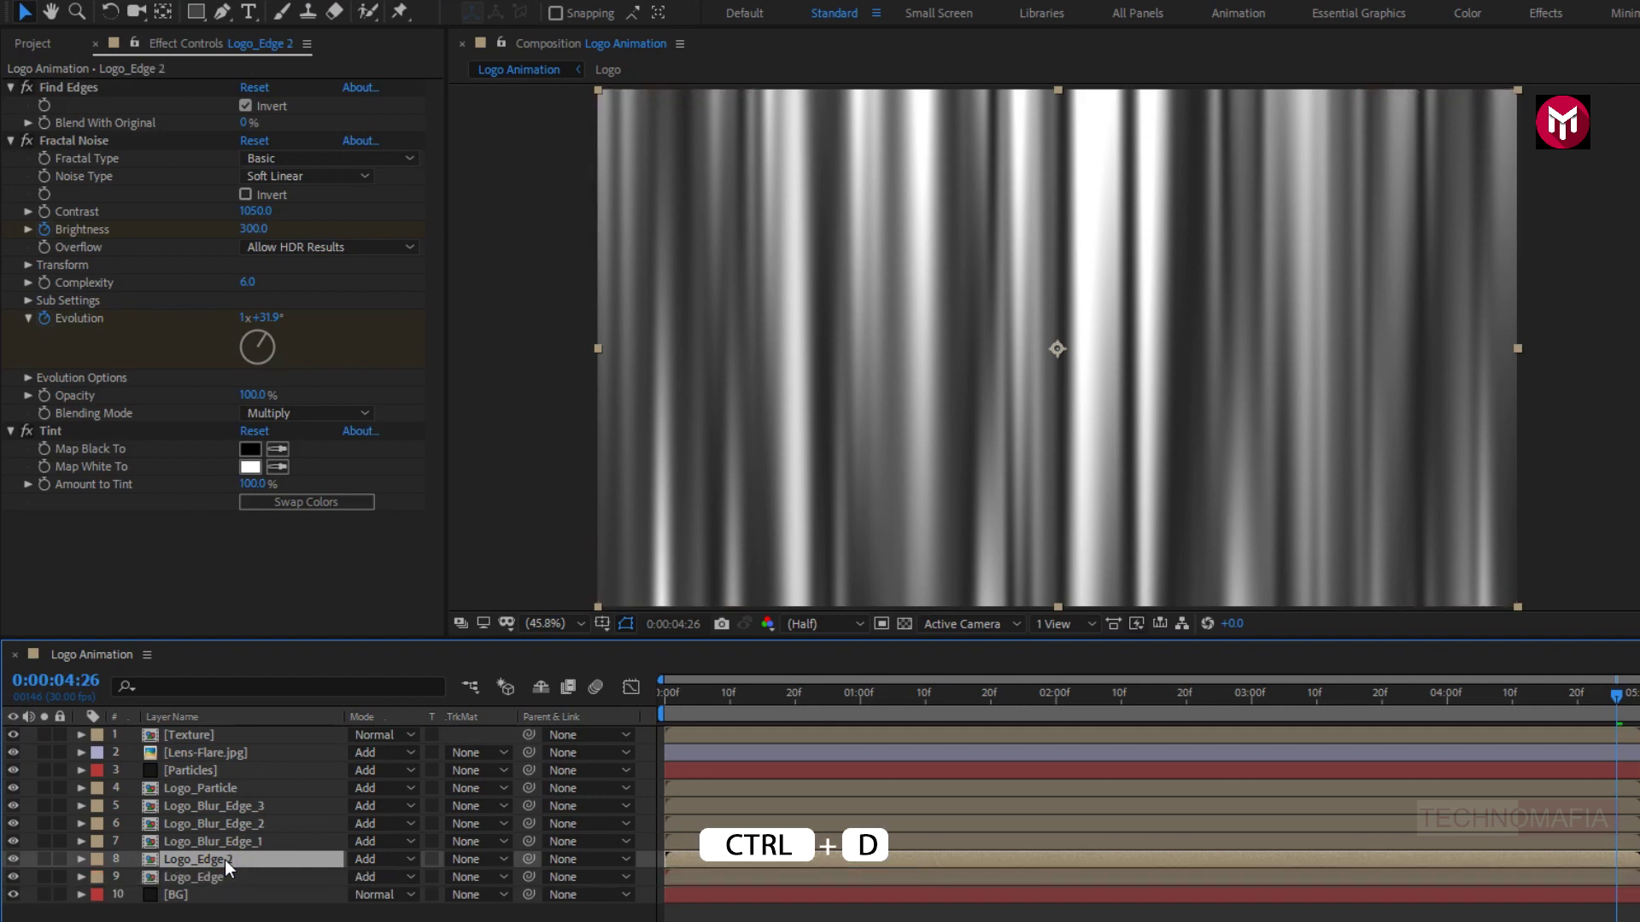
{"action": "left_click_drag", "start_coordinate": [224, 859], "coordinate": [238, 729]}
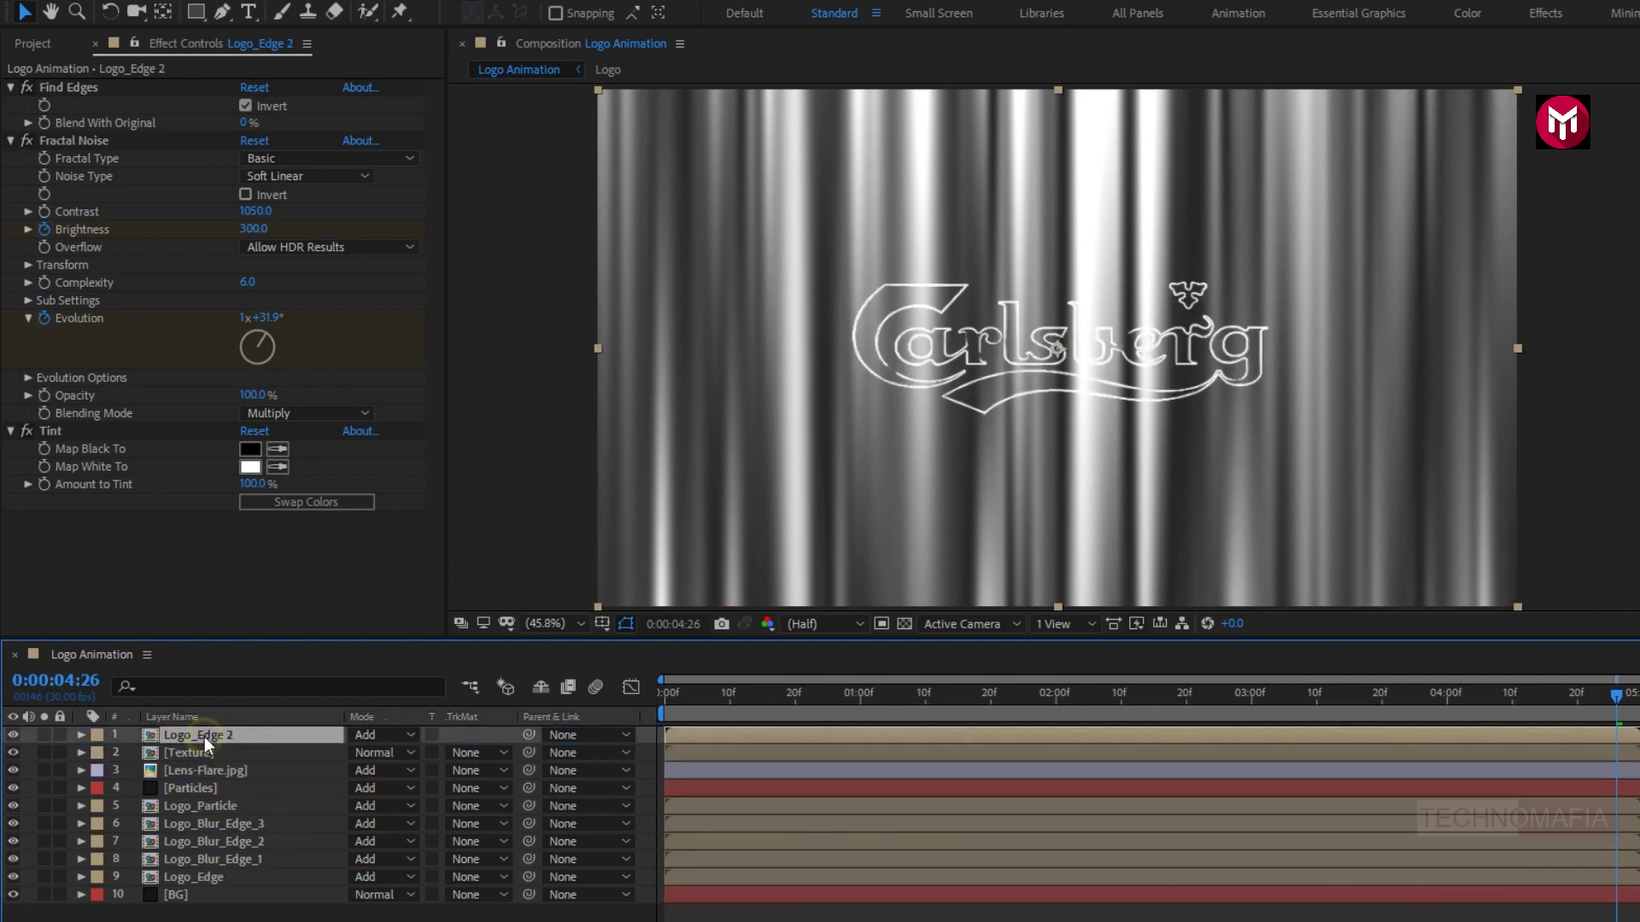
{"action": "left_click", "coordinate": [253, 413]}
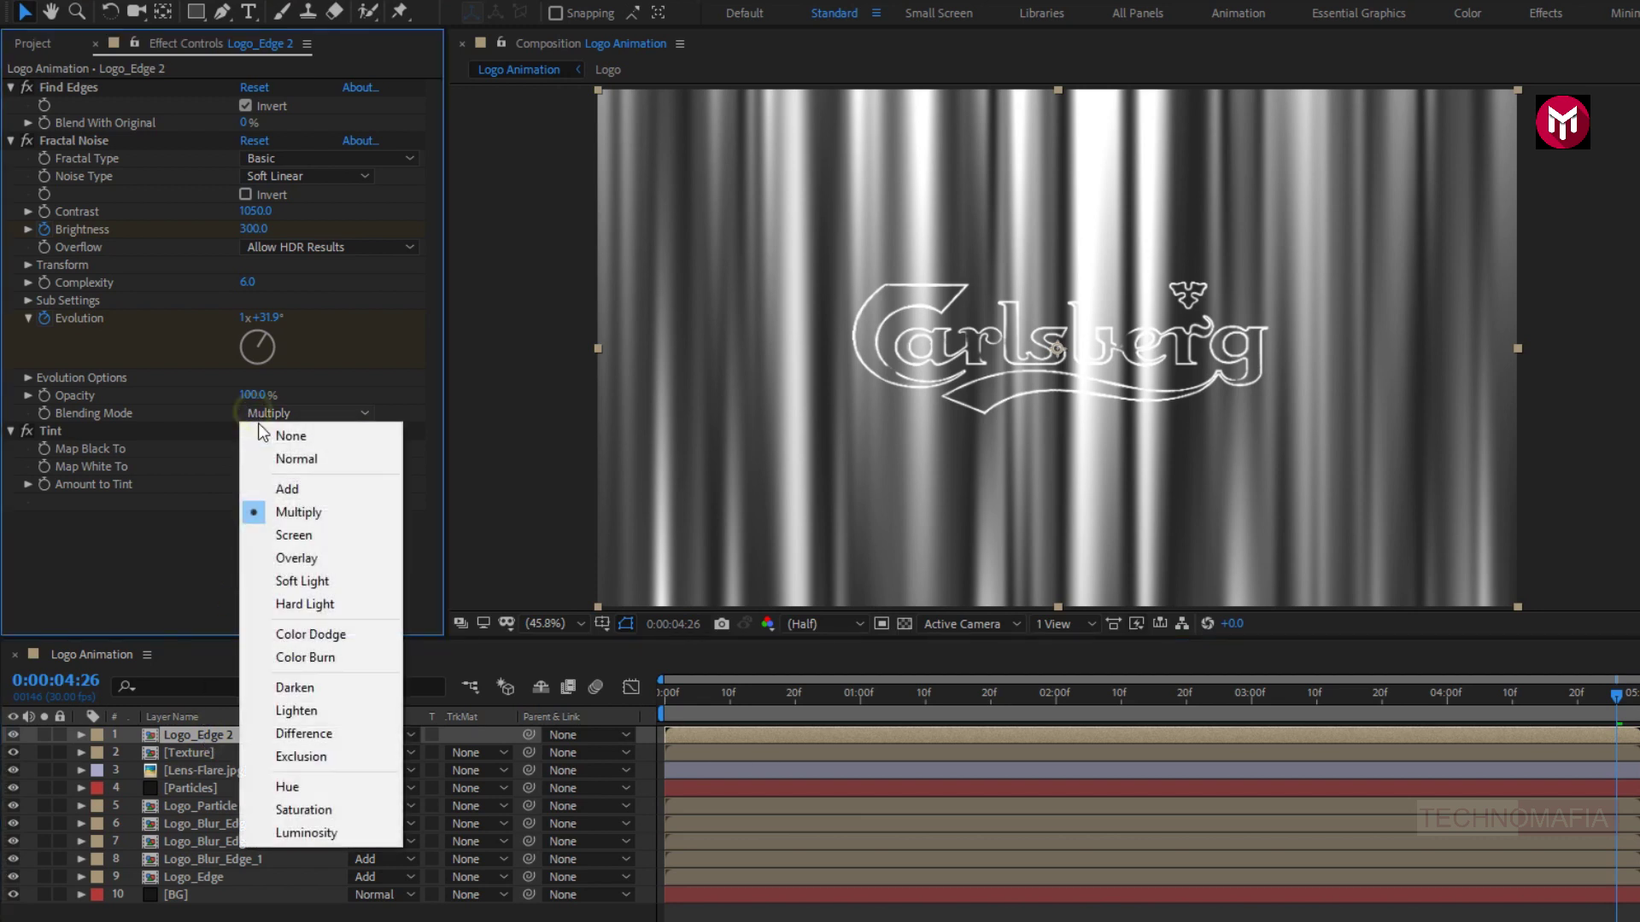
{"action": "left_click", "coordinate": [273, 436]}
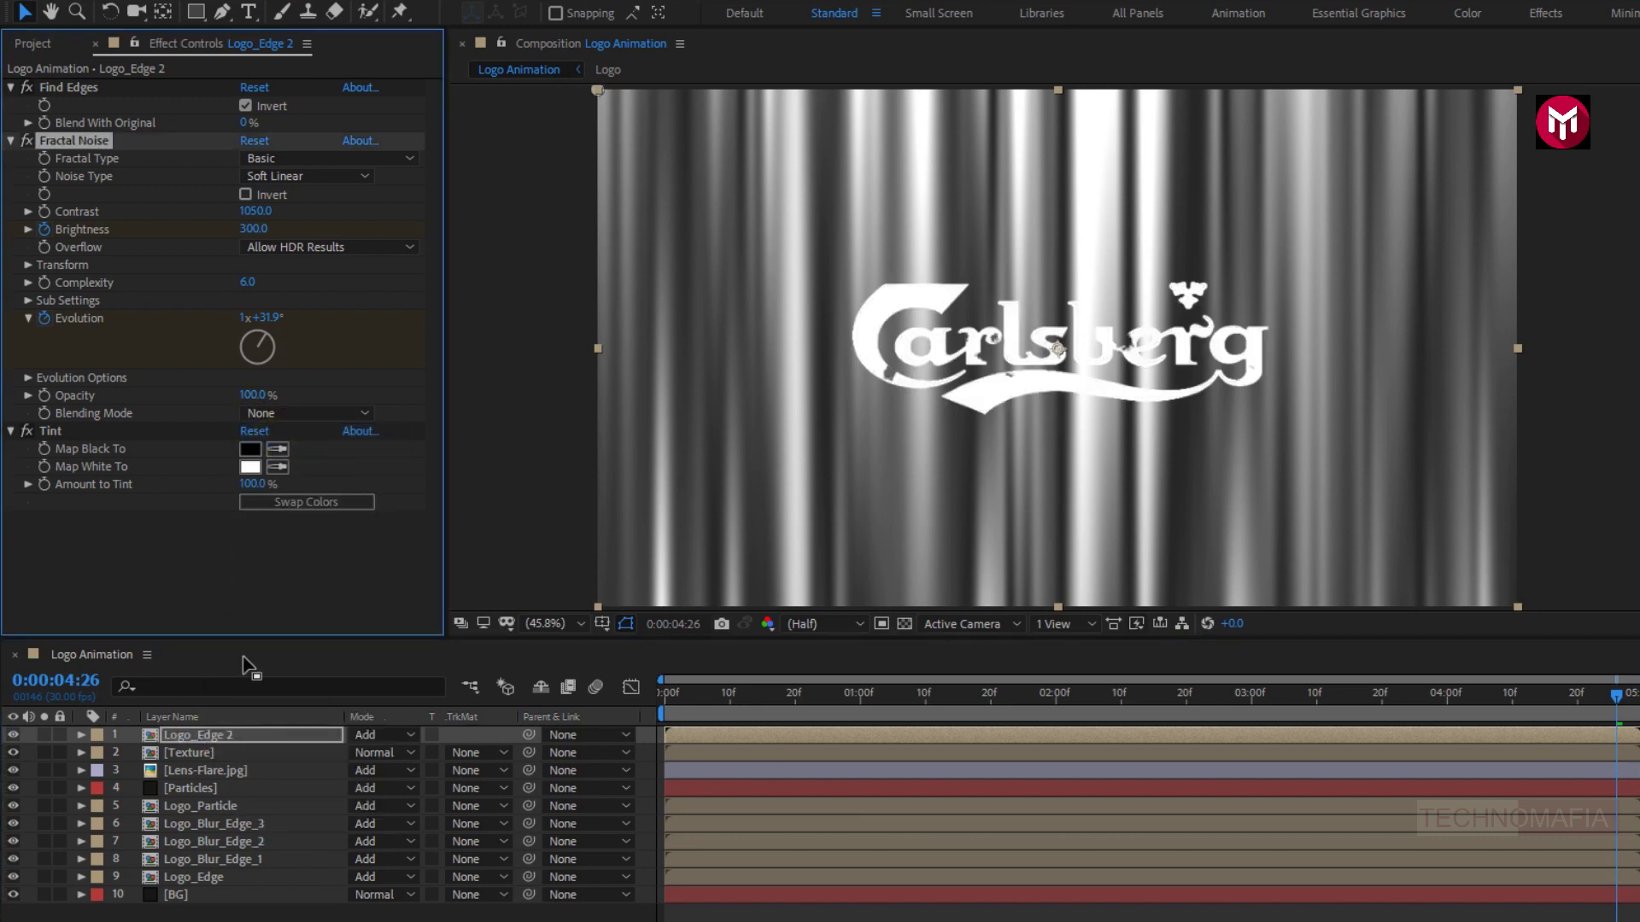
Set Texture's Track Matte to Luma Matte using Logo_Edge 2.
{"action": "left_click", "coordinate": [210, 750]}
{"action": "left_click", "coordinate": [469, 753]}
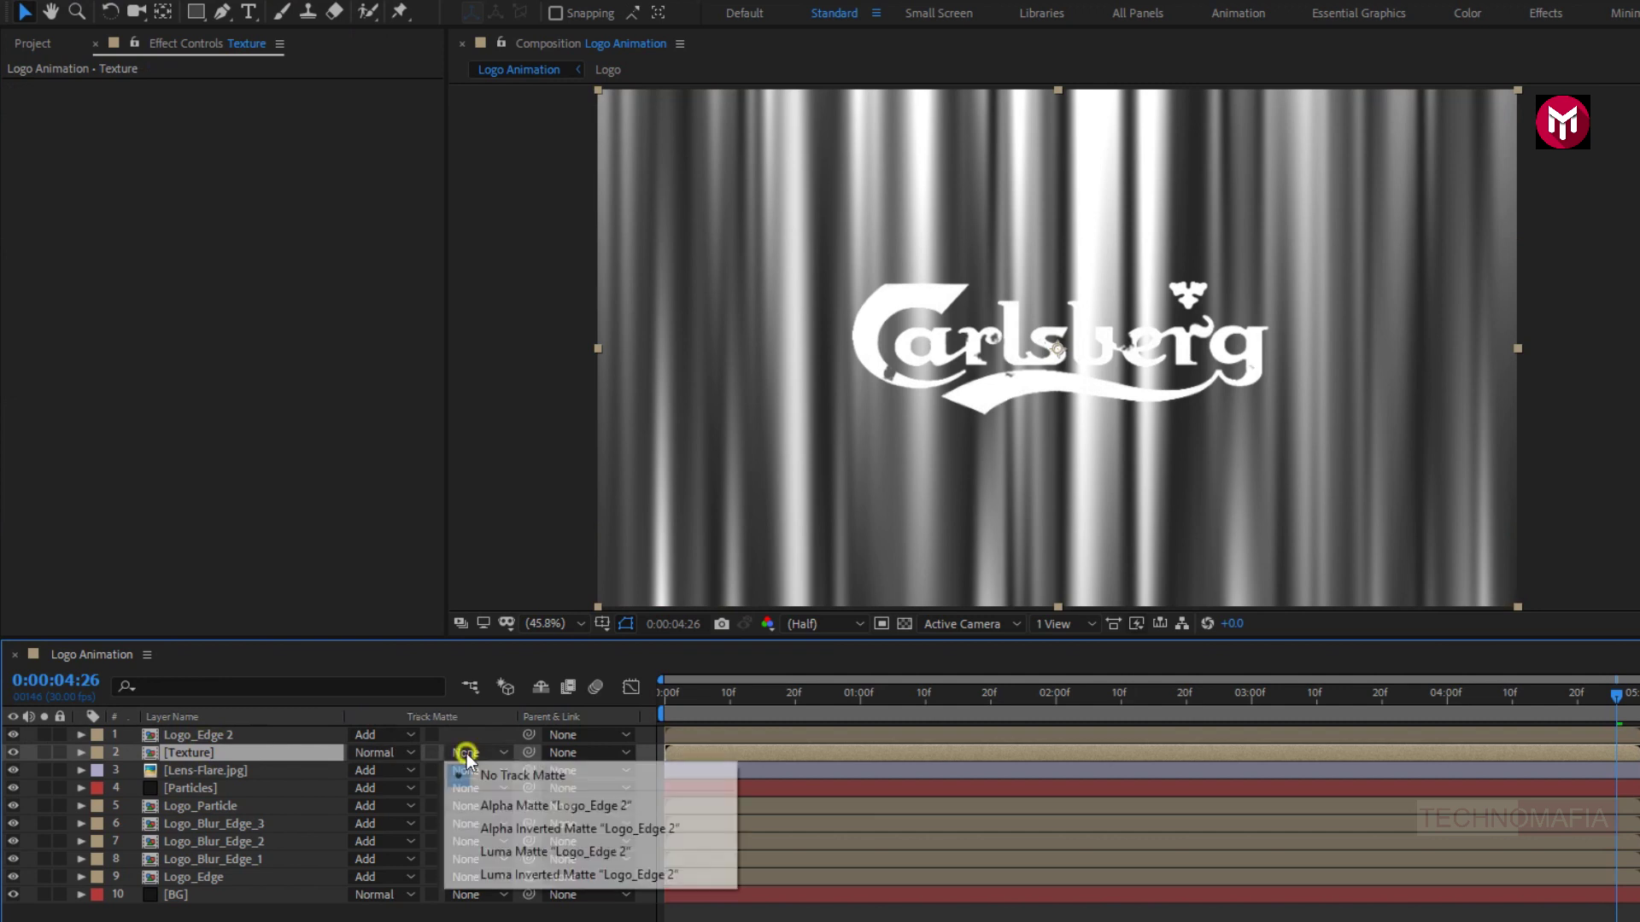
{"action": "left_click", "coordinate": [486, 852]}
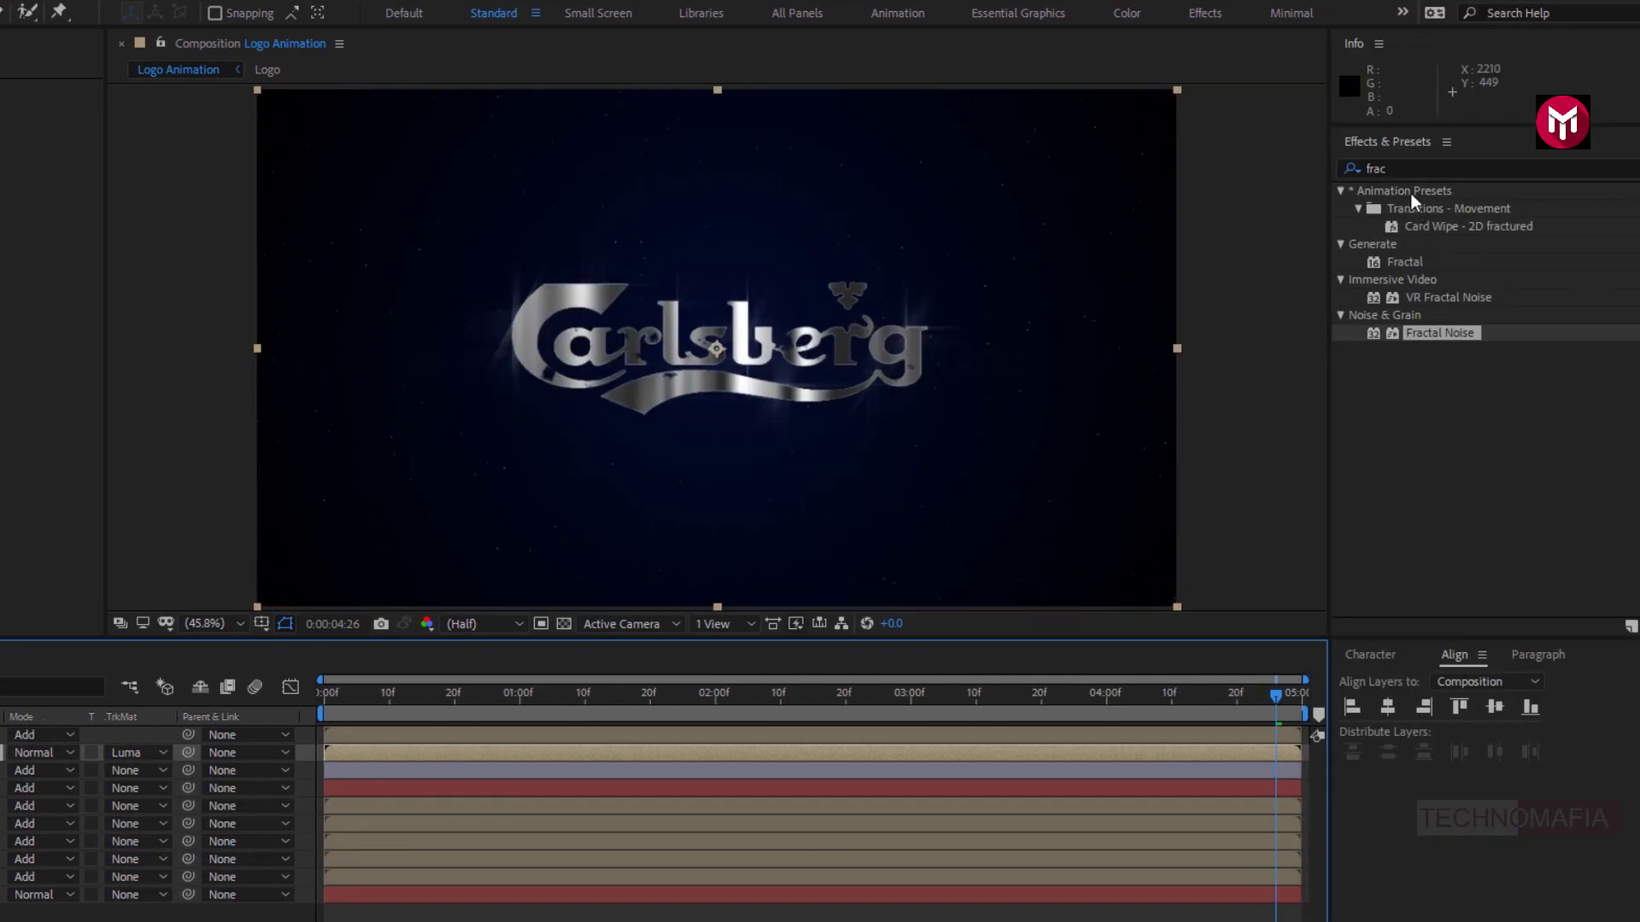
Apply CC Glass to Texture with Logo_Edge 2's Alpha as the bump map.
{"action": "left_click", "coordinate": [1387, 168]}
{"action": "type", "text": "cc glas"}
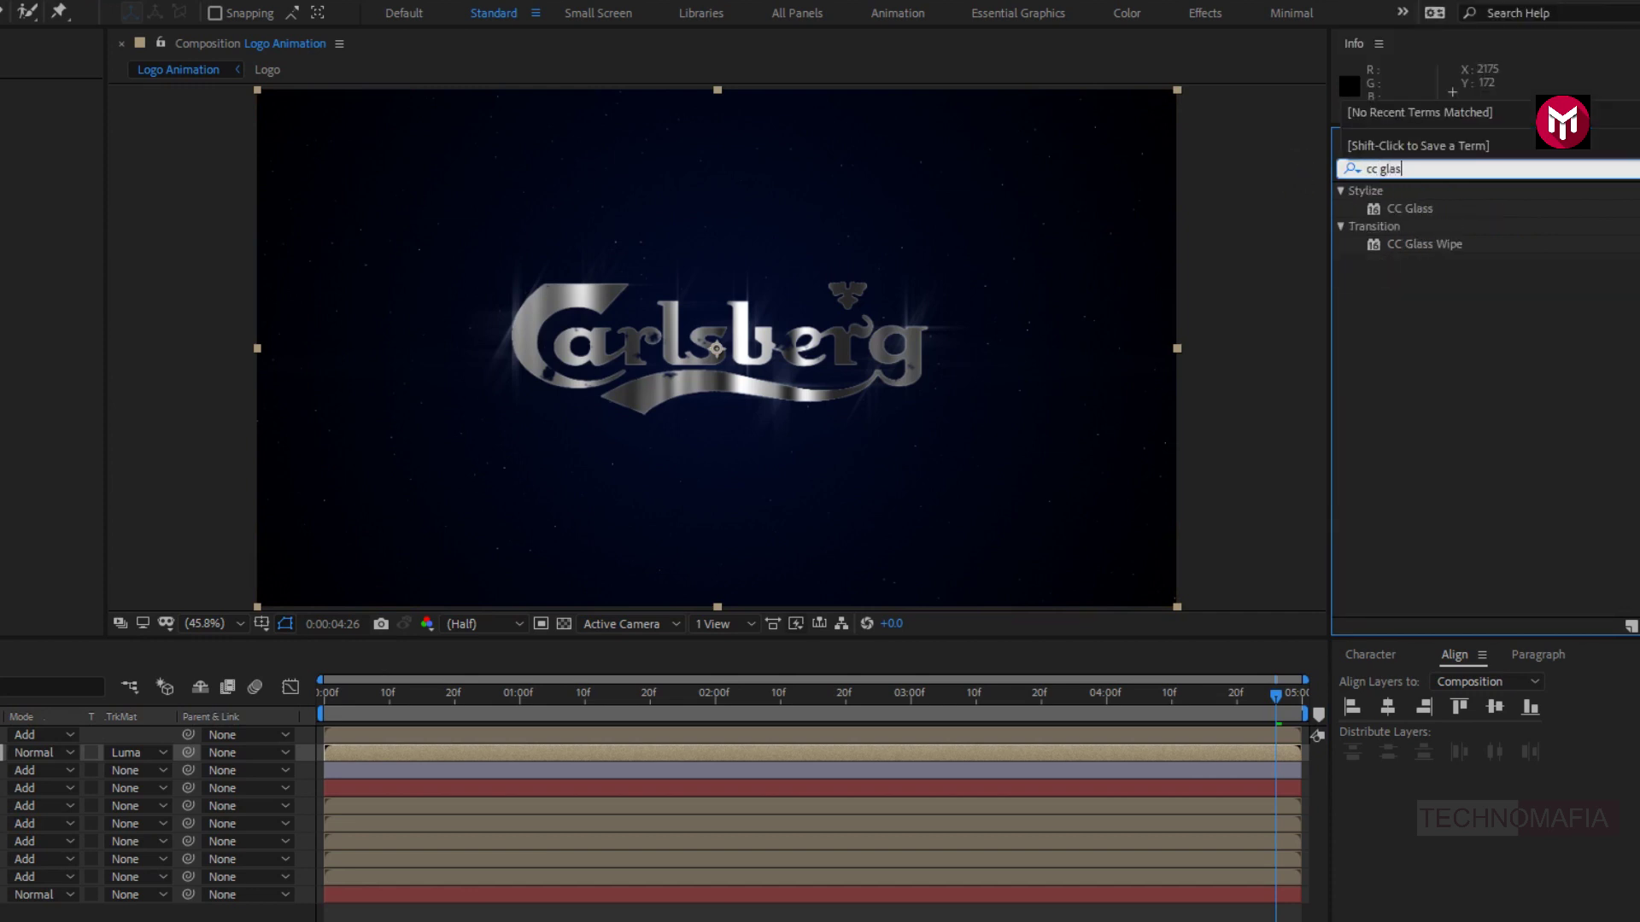
{"action": "left_click", "coordinate": [1421, 211]}
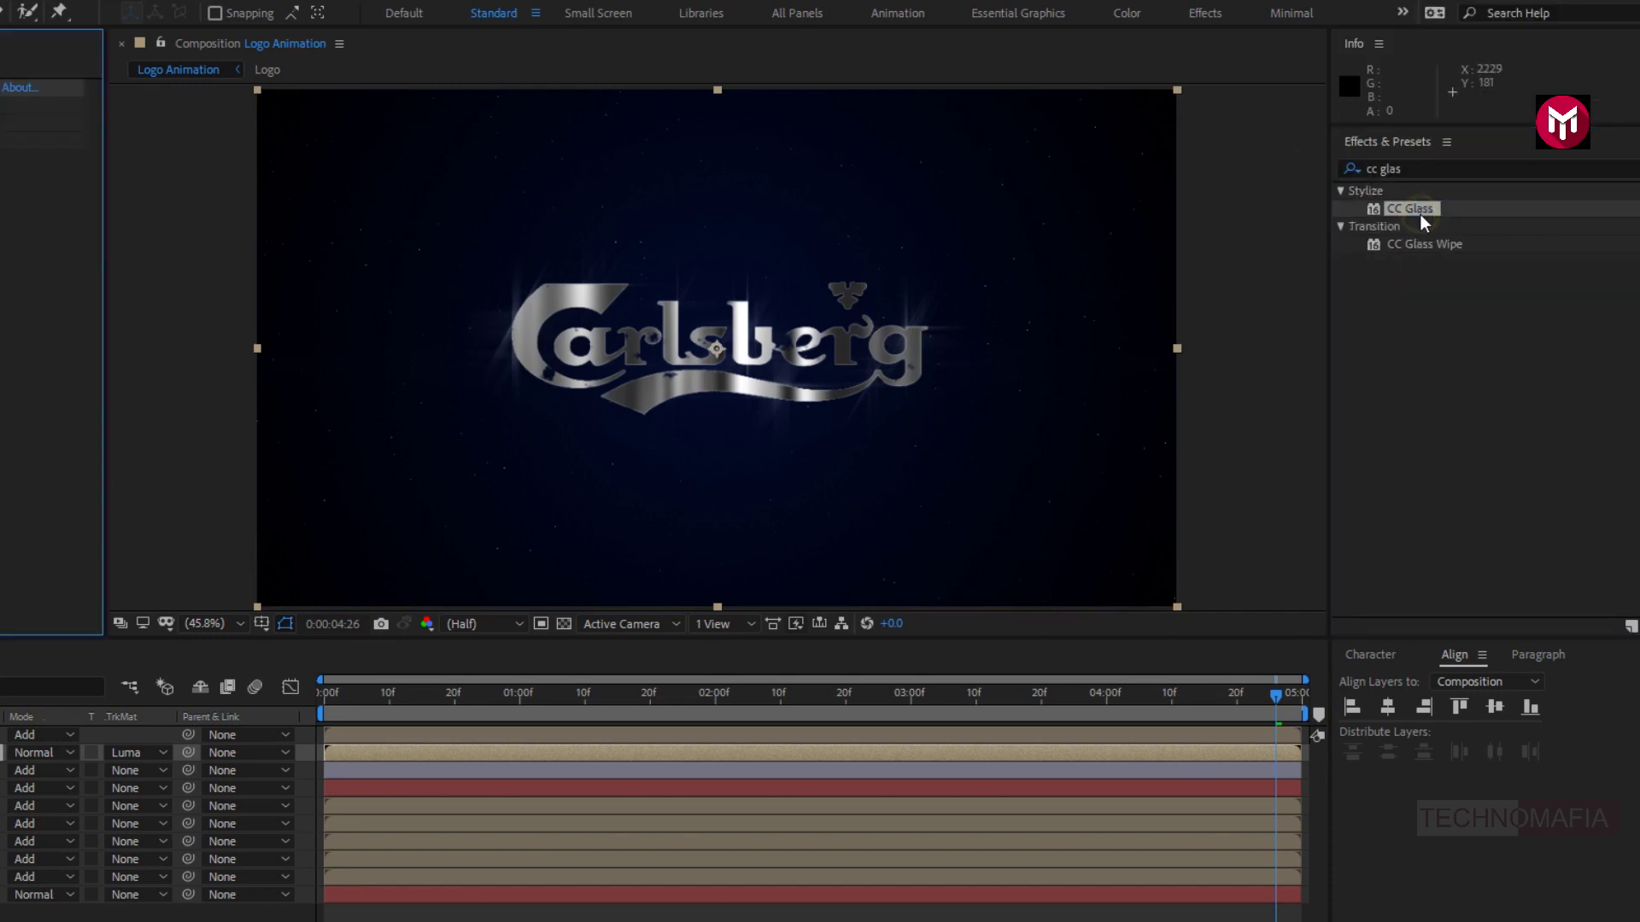
{"action": "left_click", "coordinate": [31, 106]}
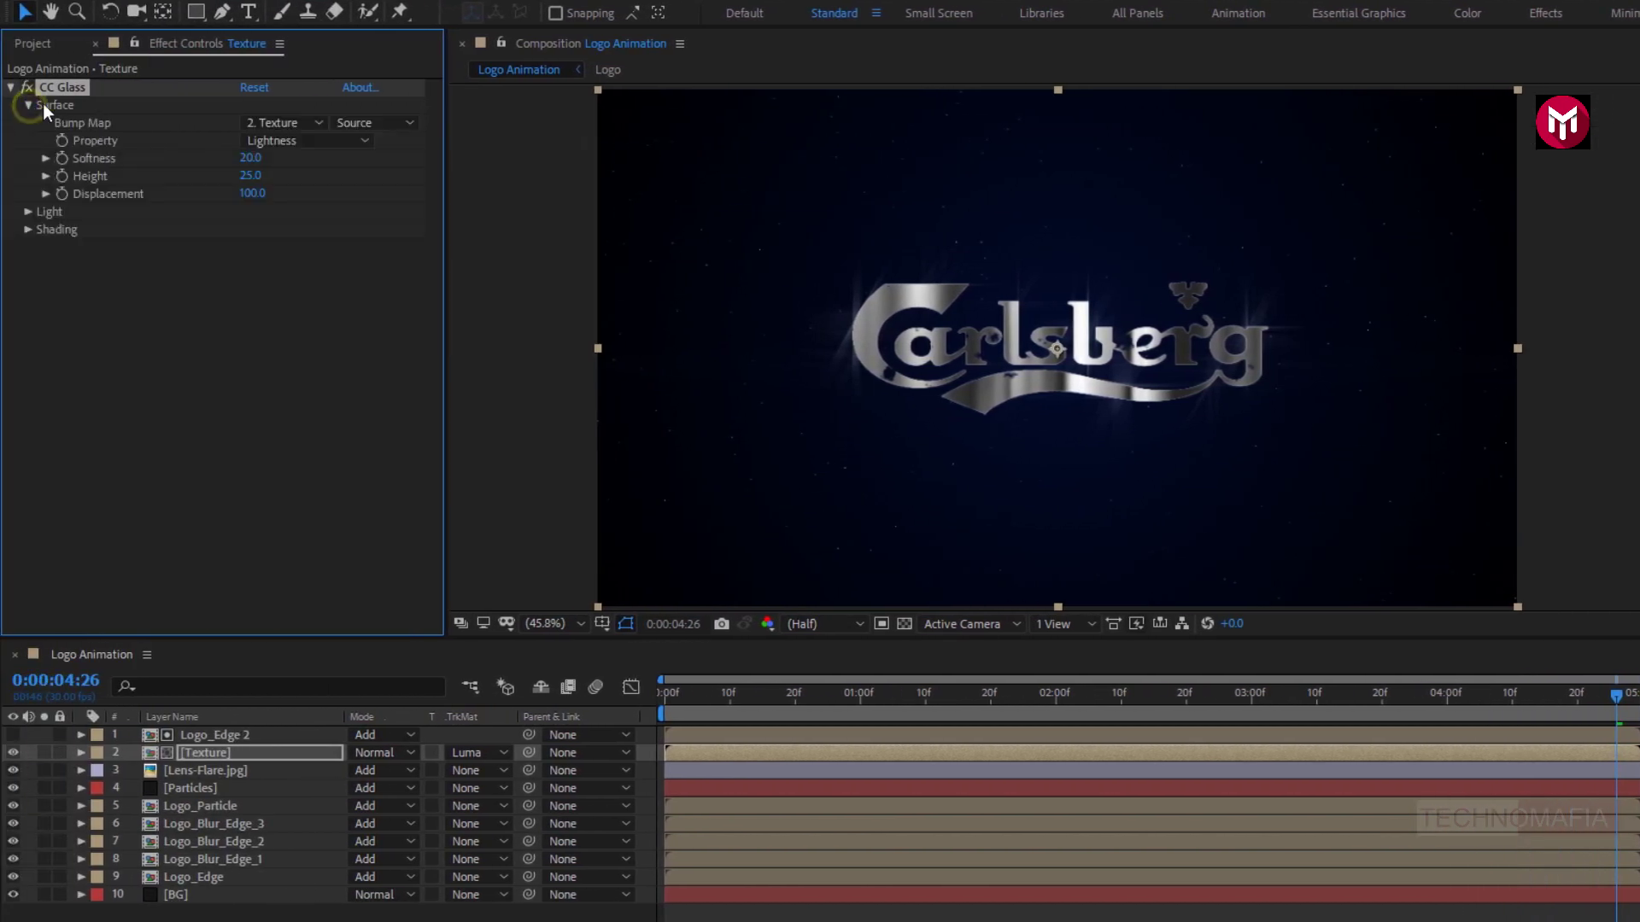
{"action": "left_click", "coordinate": [273, 125]}
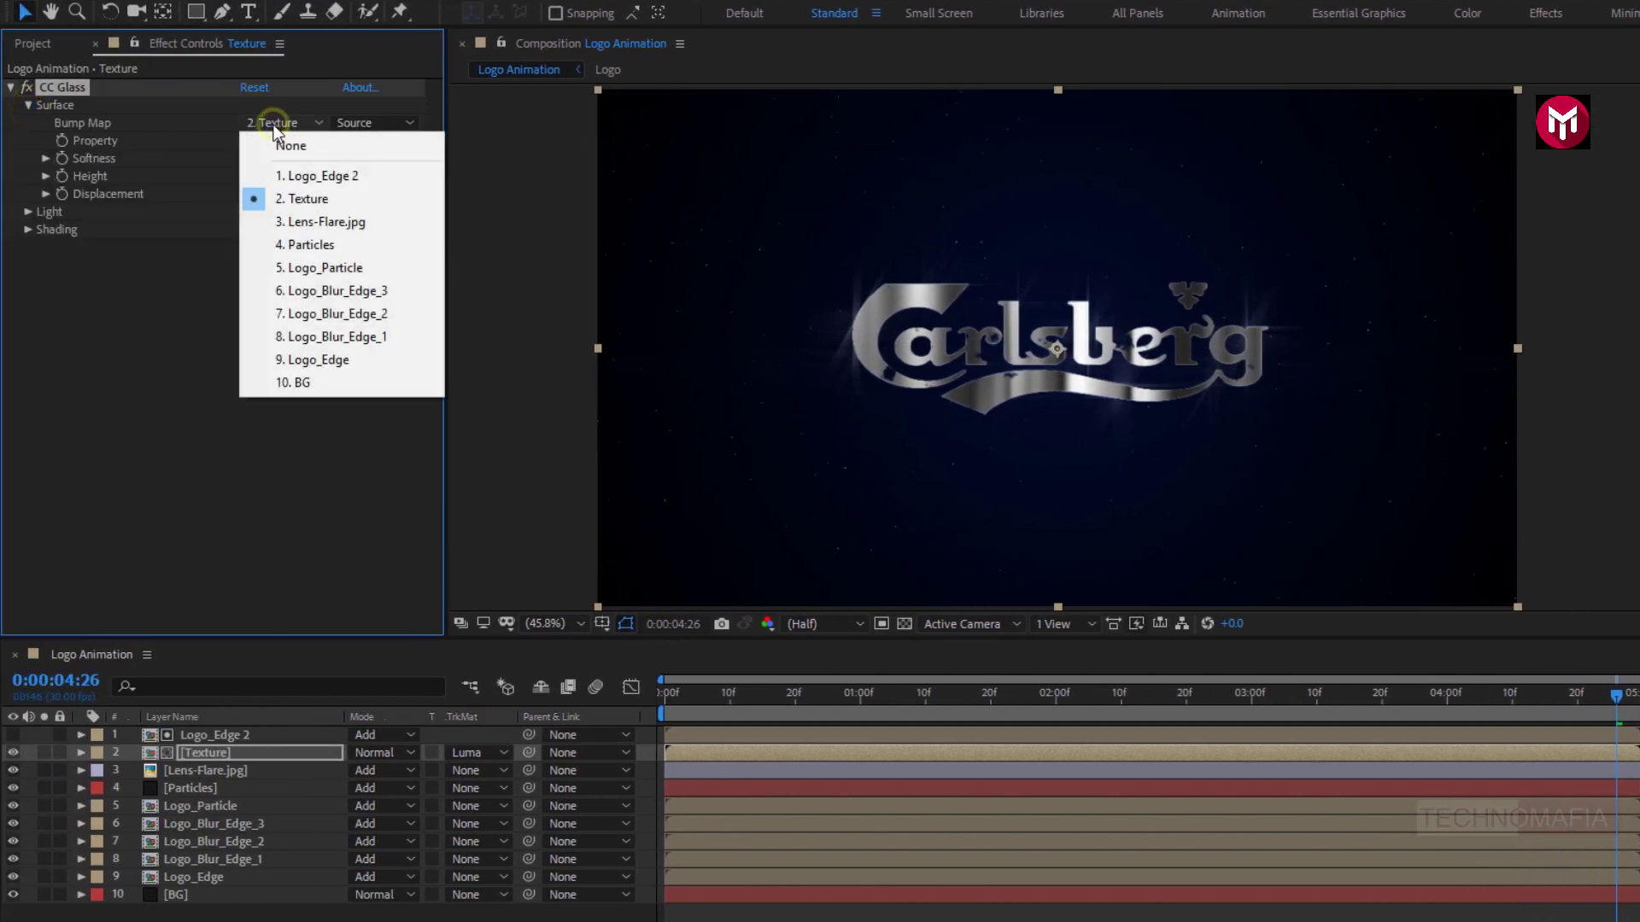
{"action": "left_click", "coordinate": [293, 175]}
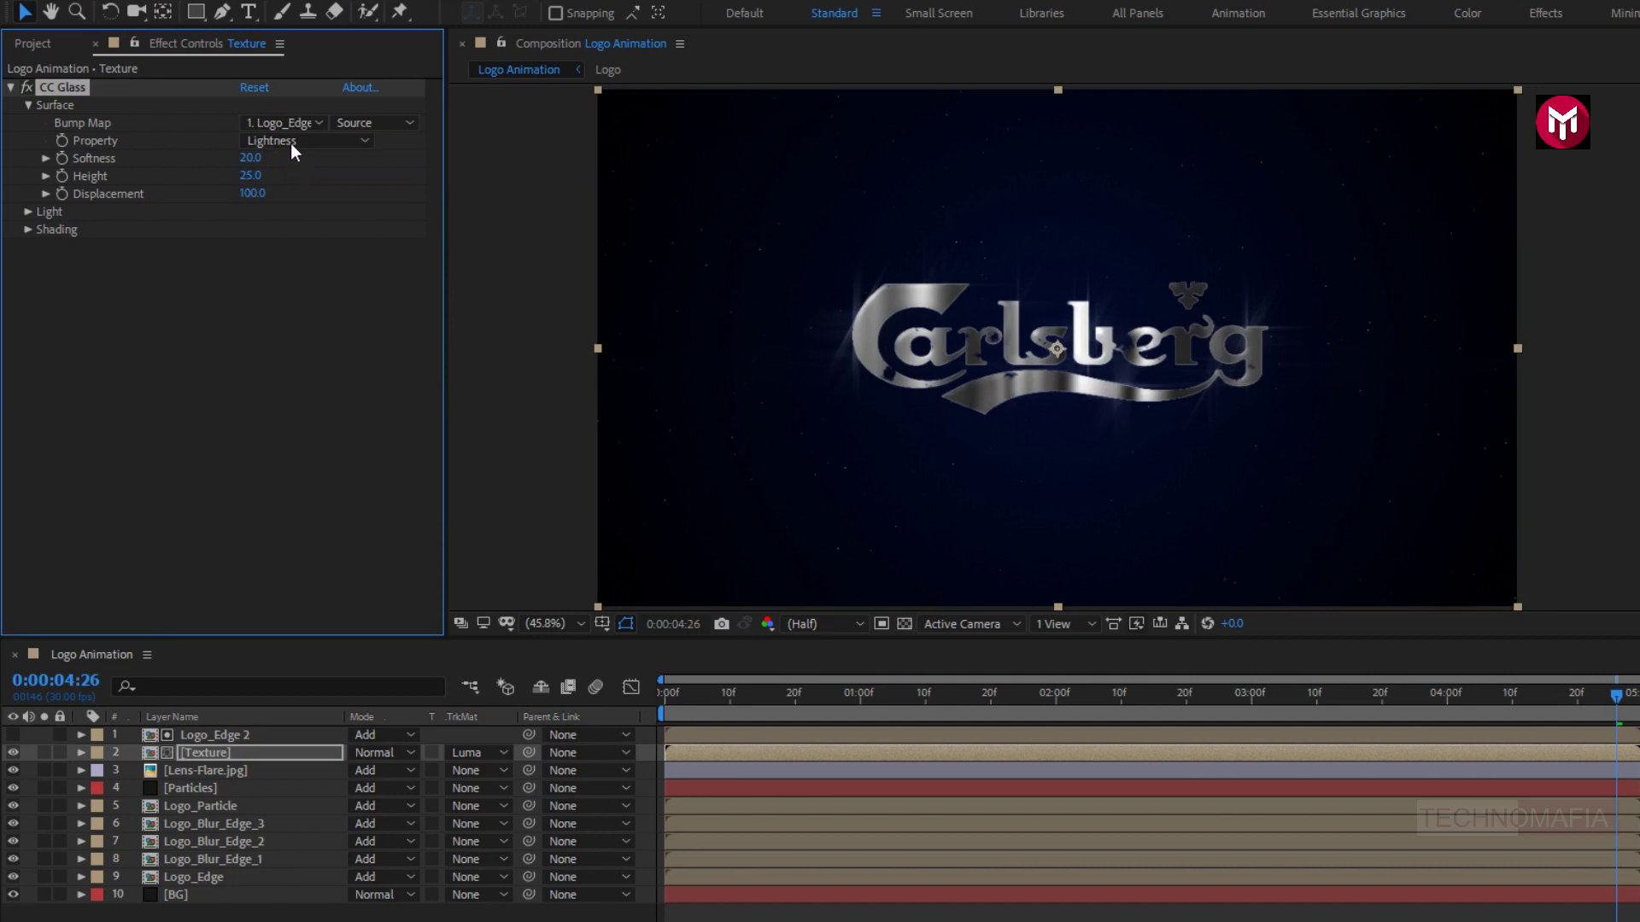
{"action": "left_click", "coordinate": [290, 140]}
{"action": "left_click", "coordinate": [291, 232]}
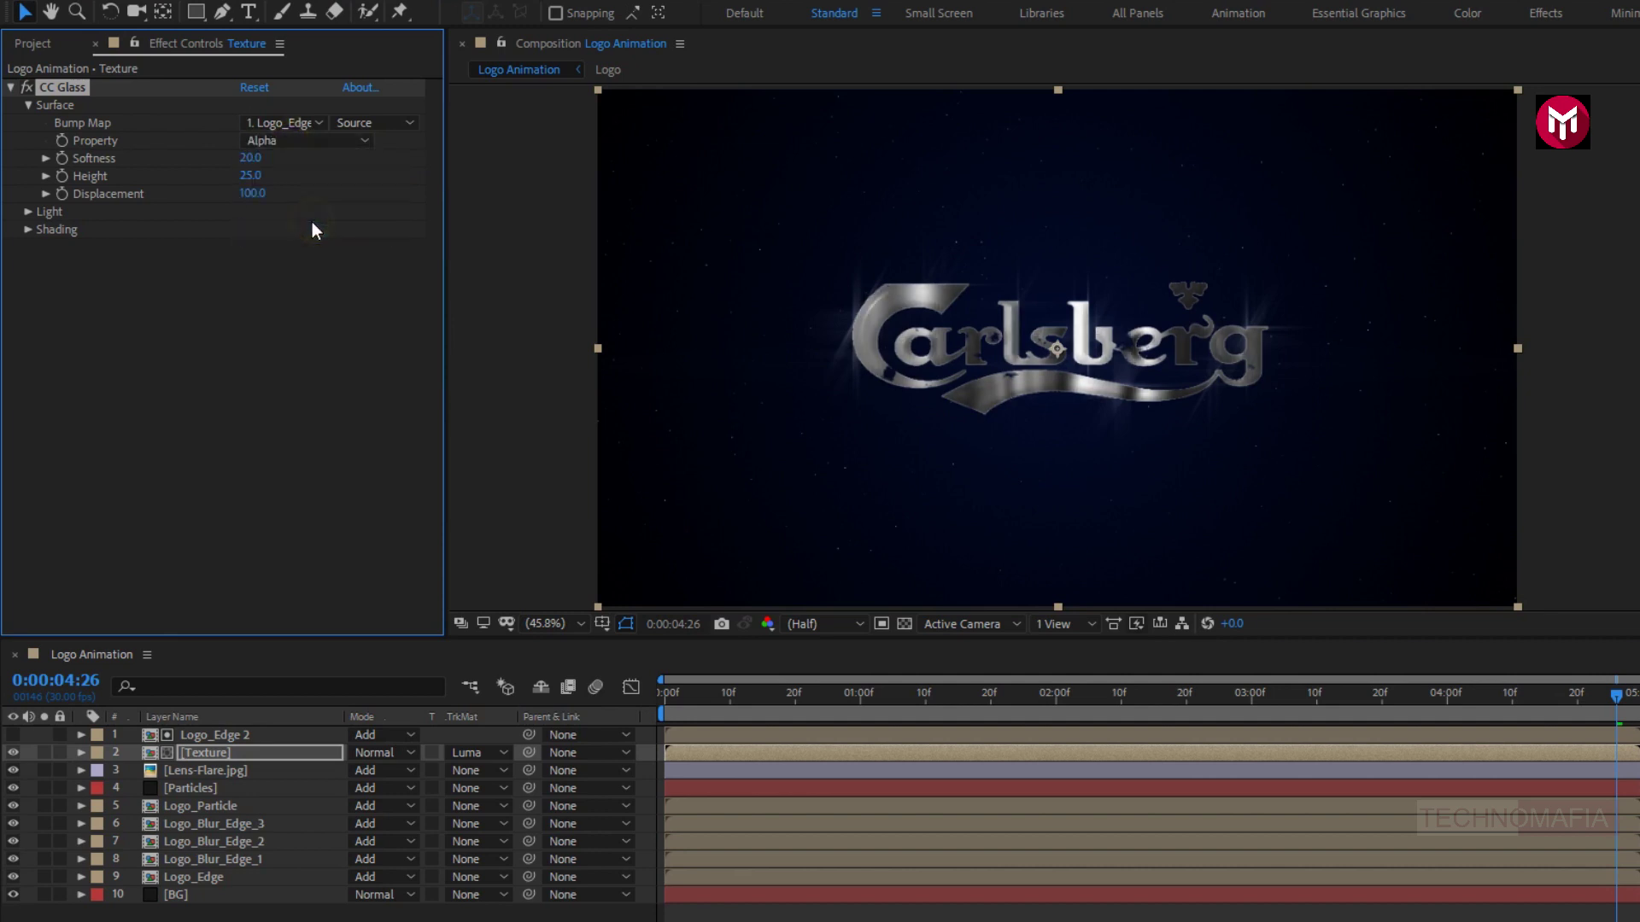
Set CC Glass Softness 25, Displacement -300 and Height 41.
{"action": "left_click", "coordinate": [248, 159]}
{"action": "type", "text": "25"}
{"action": "key", "text": "Return"}
{"action": "left_click", "coordinate": [252, 194]}
{"action": "type", "text": "-300"}
{"action": "key", "text": "Return"}
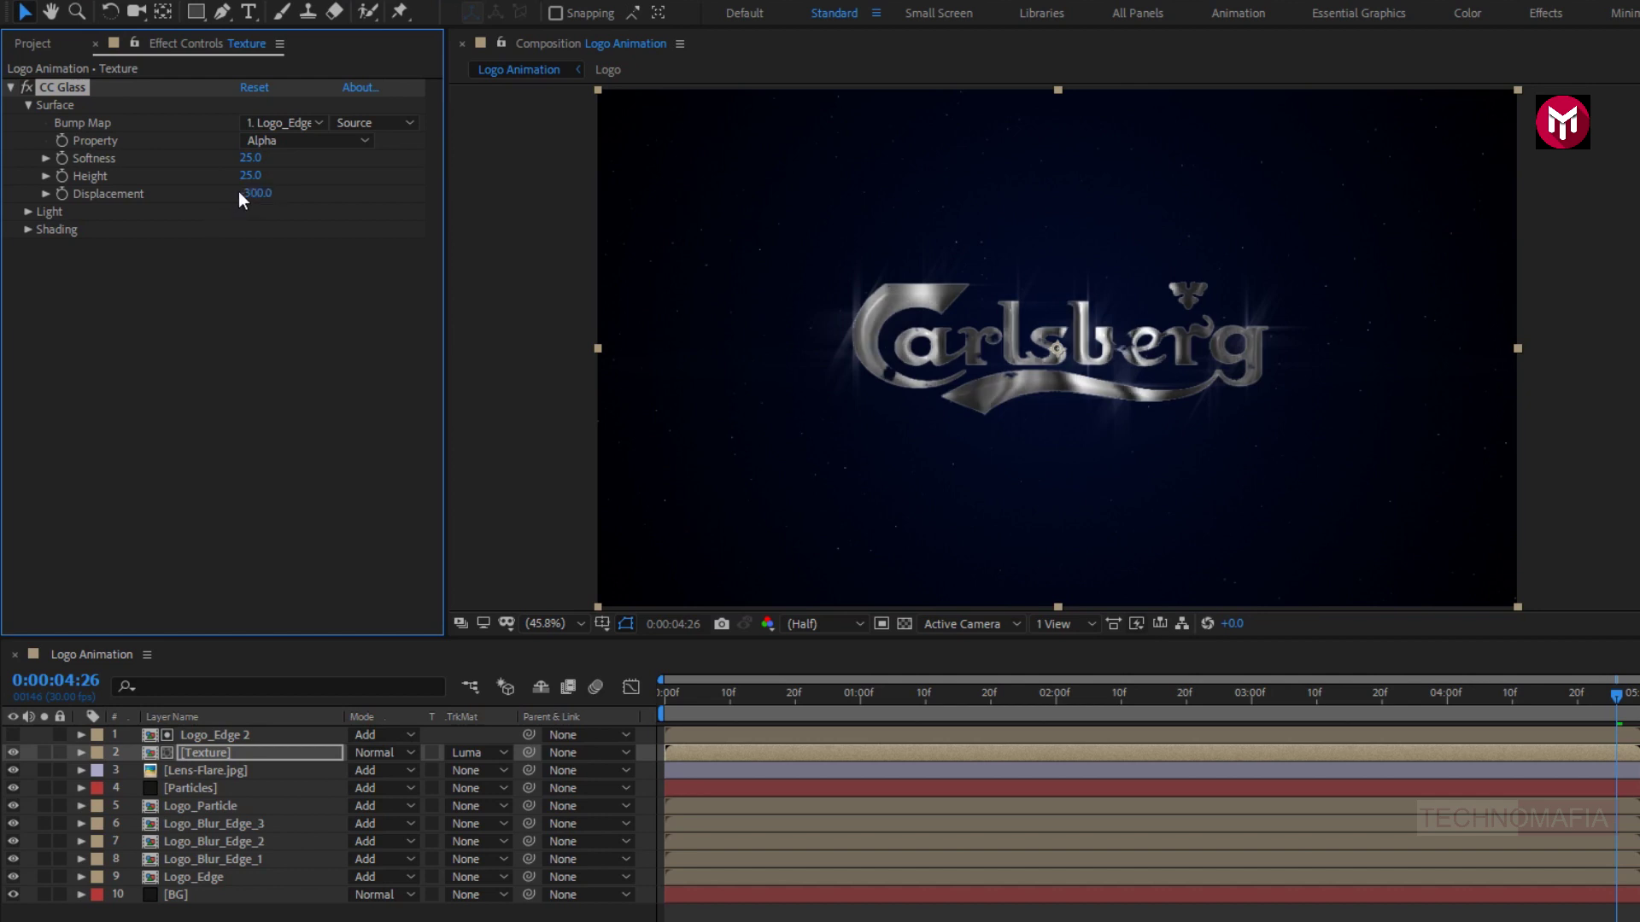
{"action": "mouse_move", "coordinate": [247, 175]}
{"action": "left_mouse_down"}
{"action": "mouse_move", "coordinate": [279, 172]}
{"action": "mouse_move", "coordinate": [258, 172]}
{"action": "left_mouse_up"}
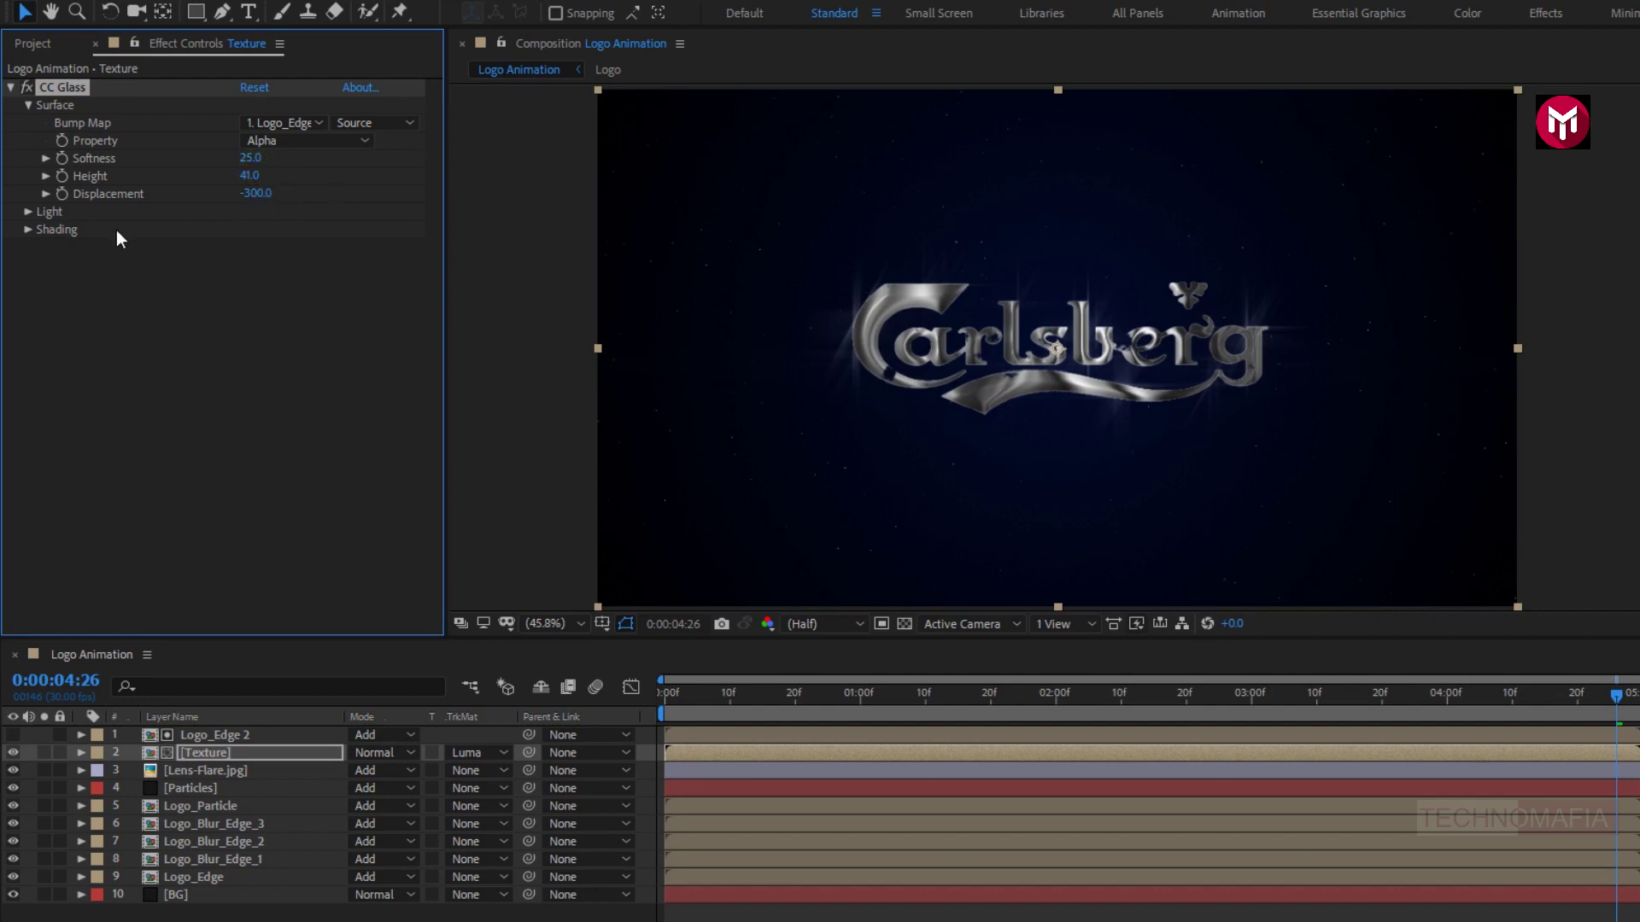
Switch the CC Glass light to a Point Light positioned at the upper right.
{"action": "left_click", "coordinate": [26, 213]}
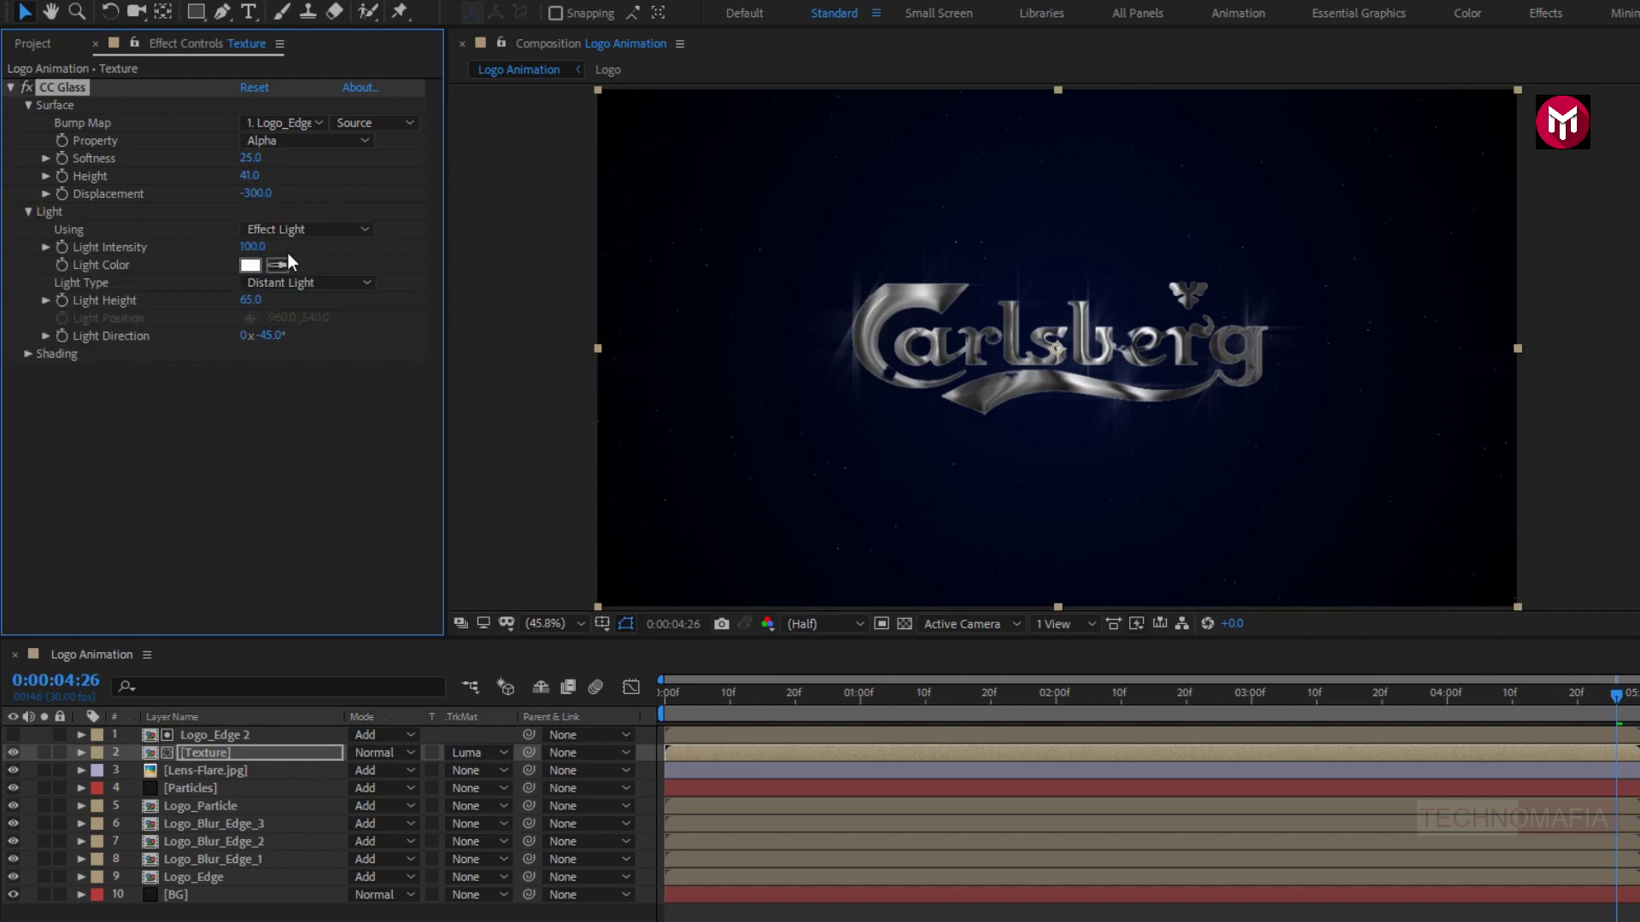
{"action": "left_click", "coordinate": [299, 280]}
{"action": "left_click", "coordinate": [299, 321]}
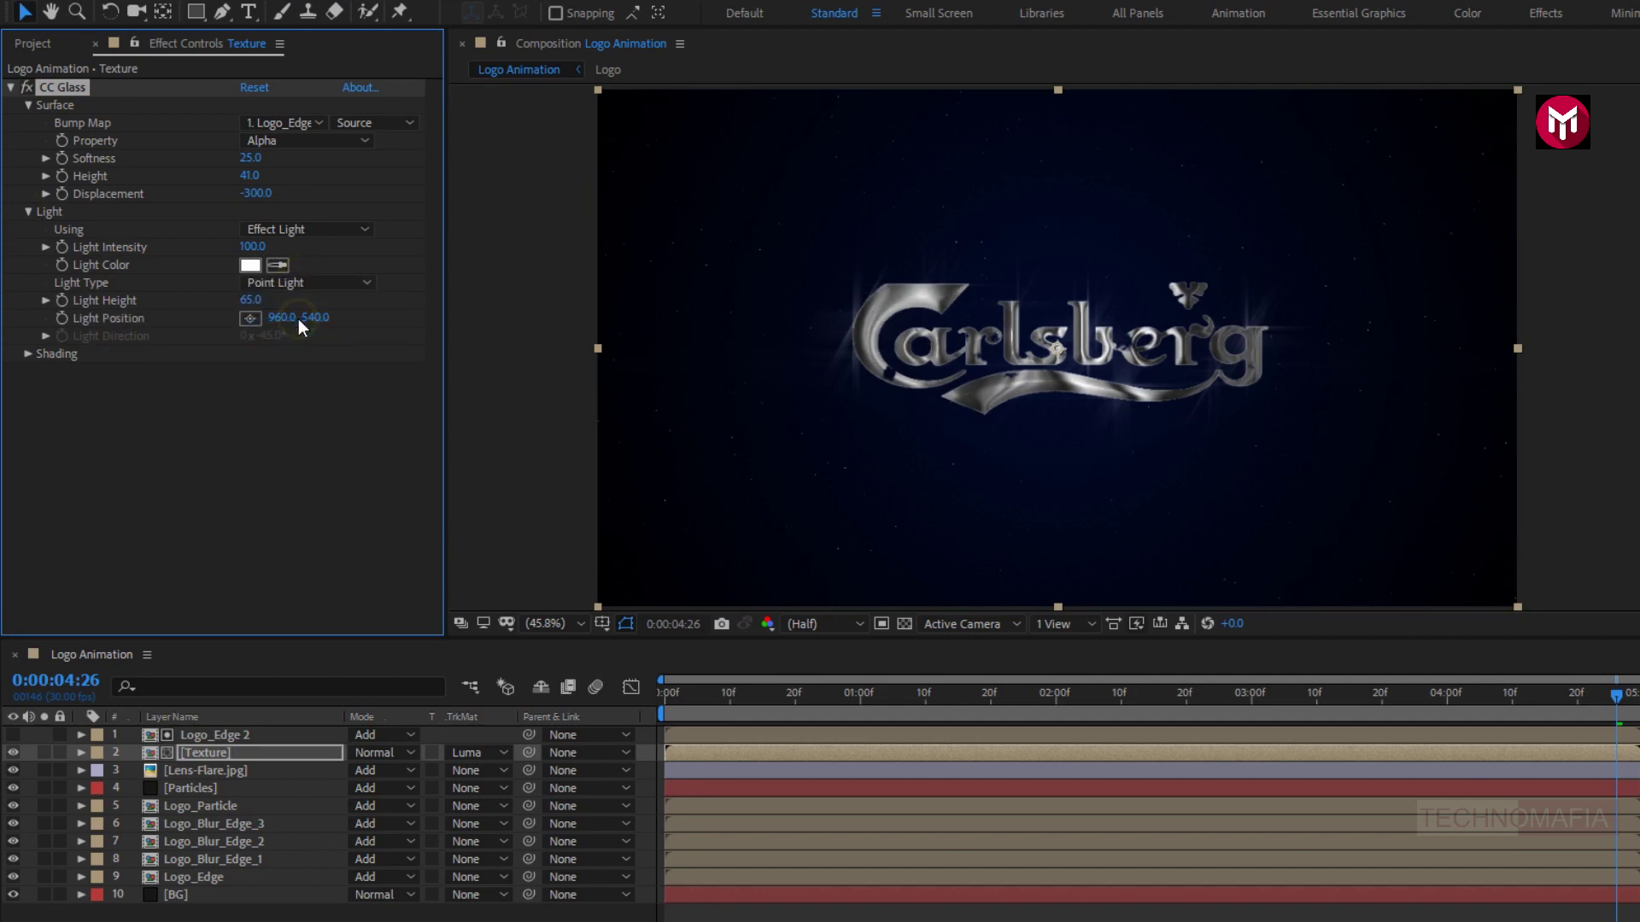
{"action": "left_click", "coordinate": [244, 325]}
{"action": "left_click", "coordinate": [1320, 203]}
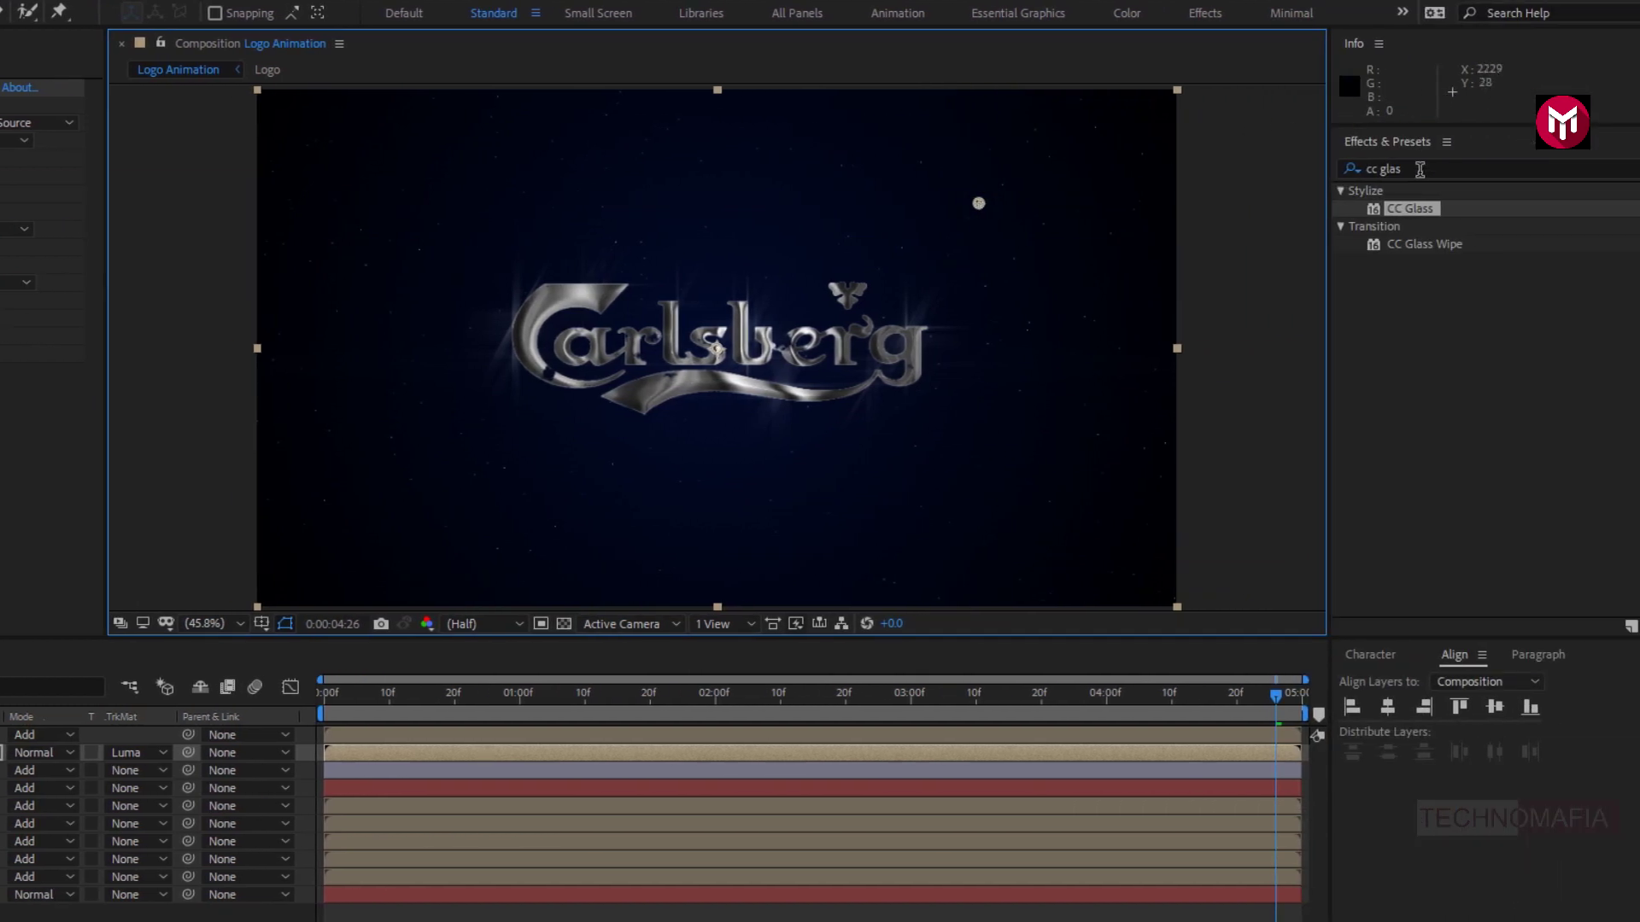
Search 'bl' in Effects & Presets and apply CC Blobbylize to Texture.
{"action": "left_click", "coordinate": [1419, 169]}
{"action": "key", "text": "BackSpace"}
{"action": "key", "text": "BackSpace"}
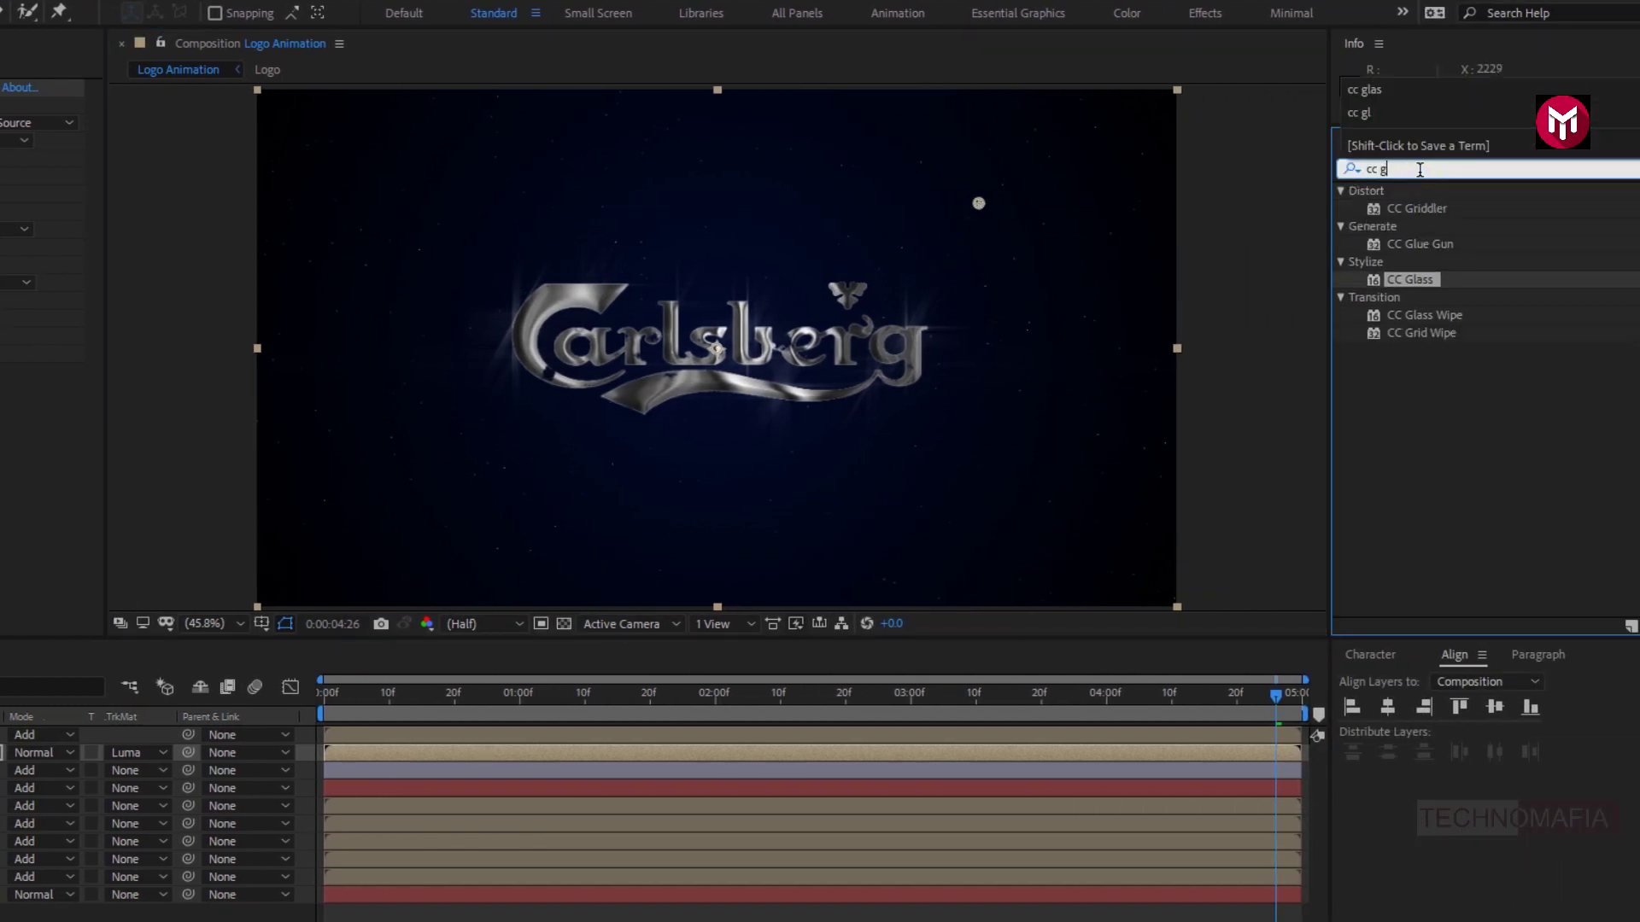
{"action": "key", "text": "BackSpace"}
{"action": "type", "text": "bl"}
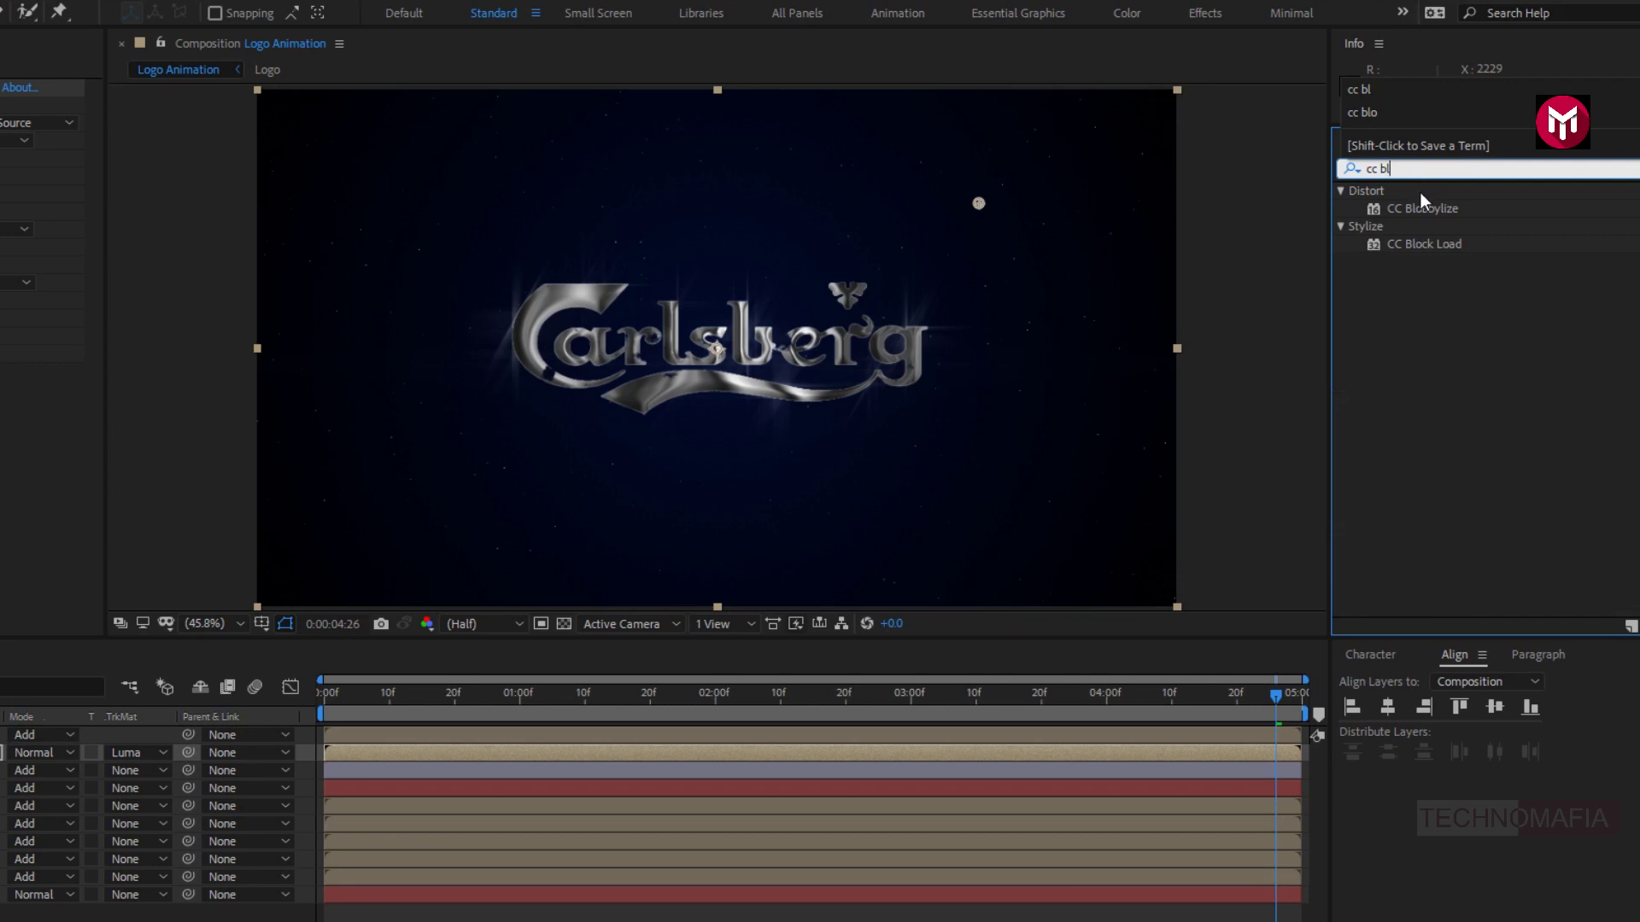
{"action": "double_click", "coordinate": [1423, 207]}
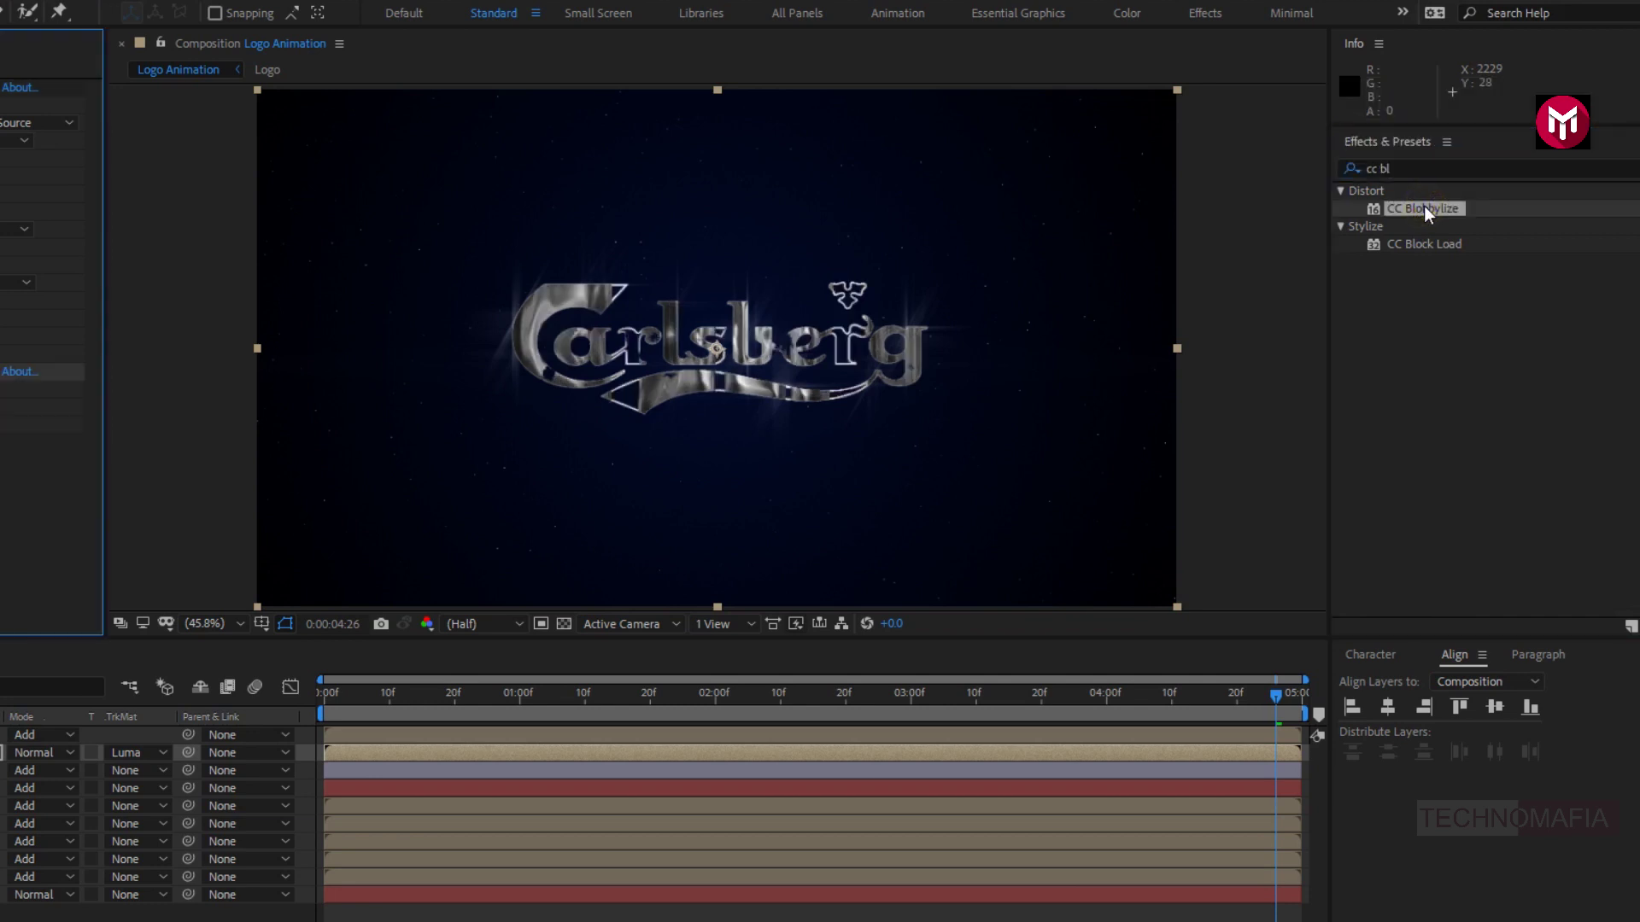
Set Blobbiness to Logo_Edge 2's Alpha with Softness 3 and Cut Away 0.
{"action": "left_click", "coordinate": [29, 388]}
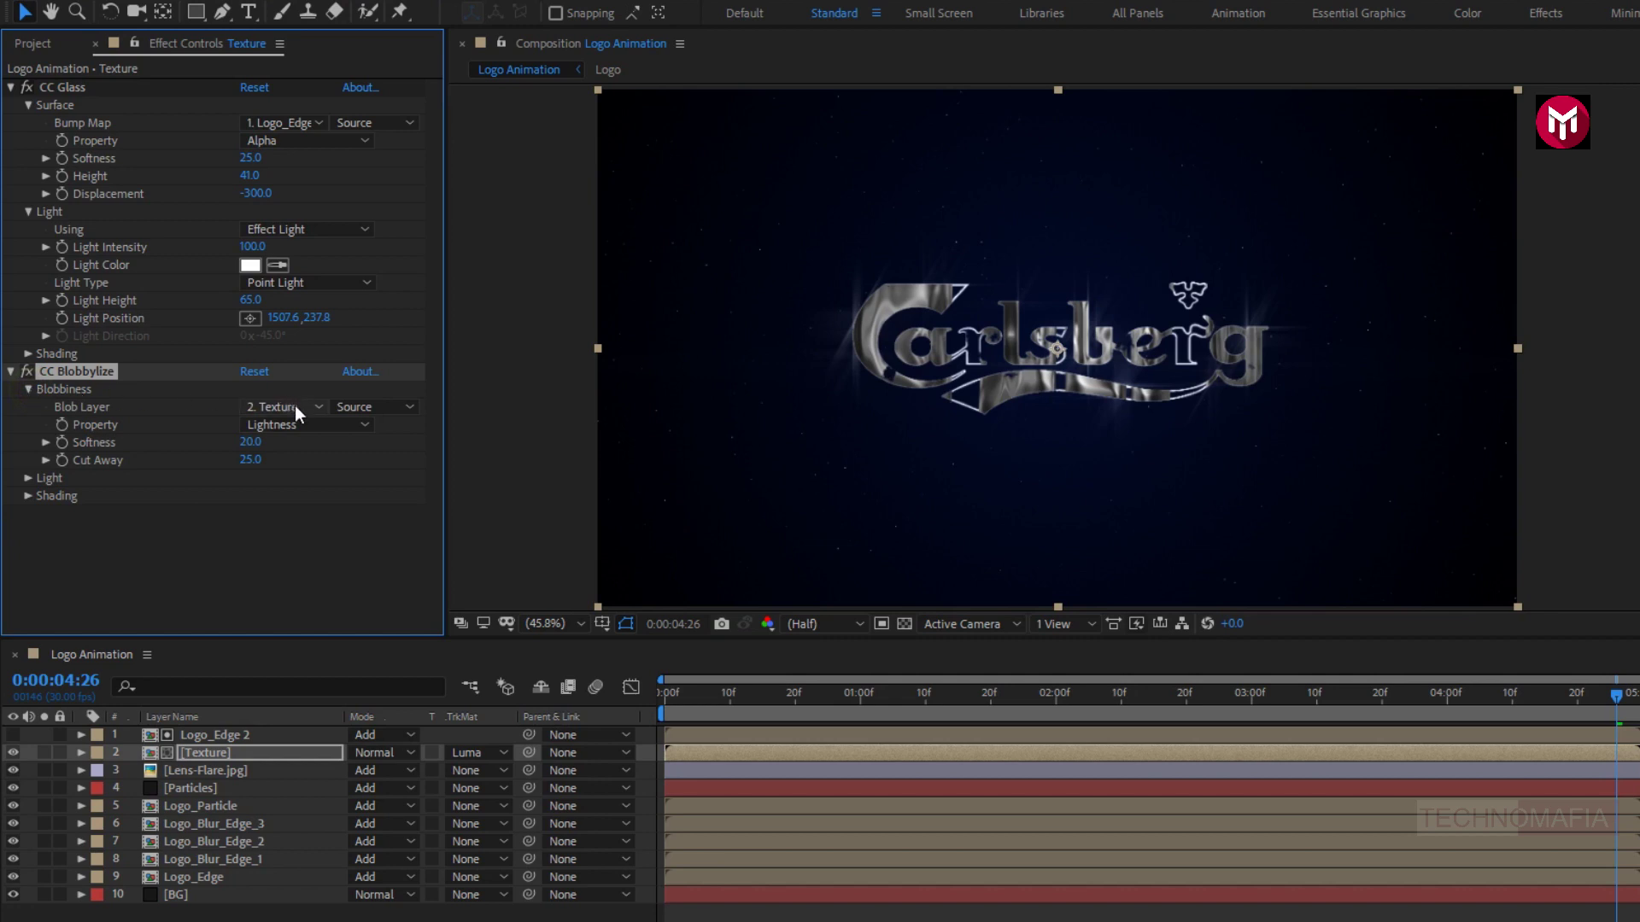
{"action": "left_click", "coordinate": [295, 408]}
{"action": "left_click", "coordinate": [309, 454]}
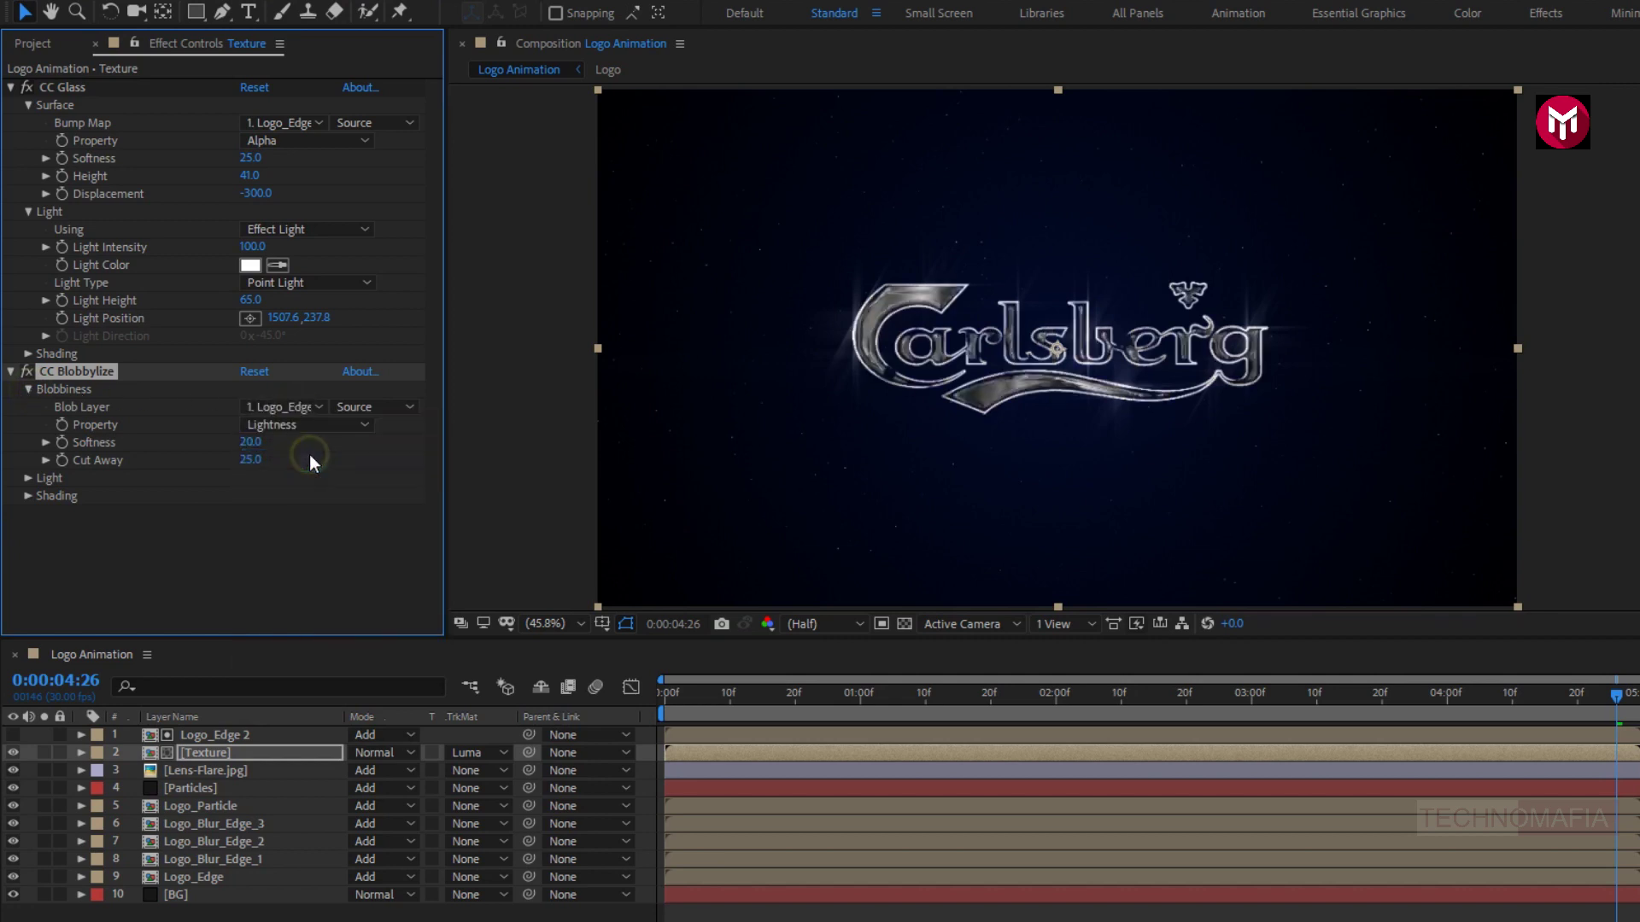
{"action": "left_click", "coordinate": [291, 426]}
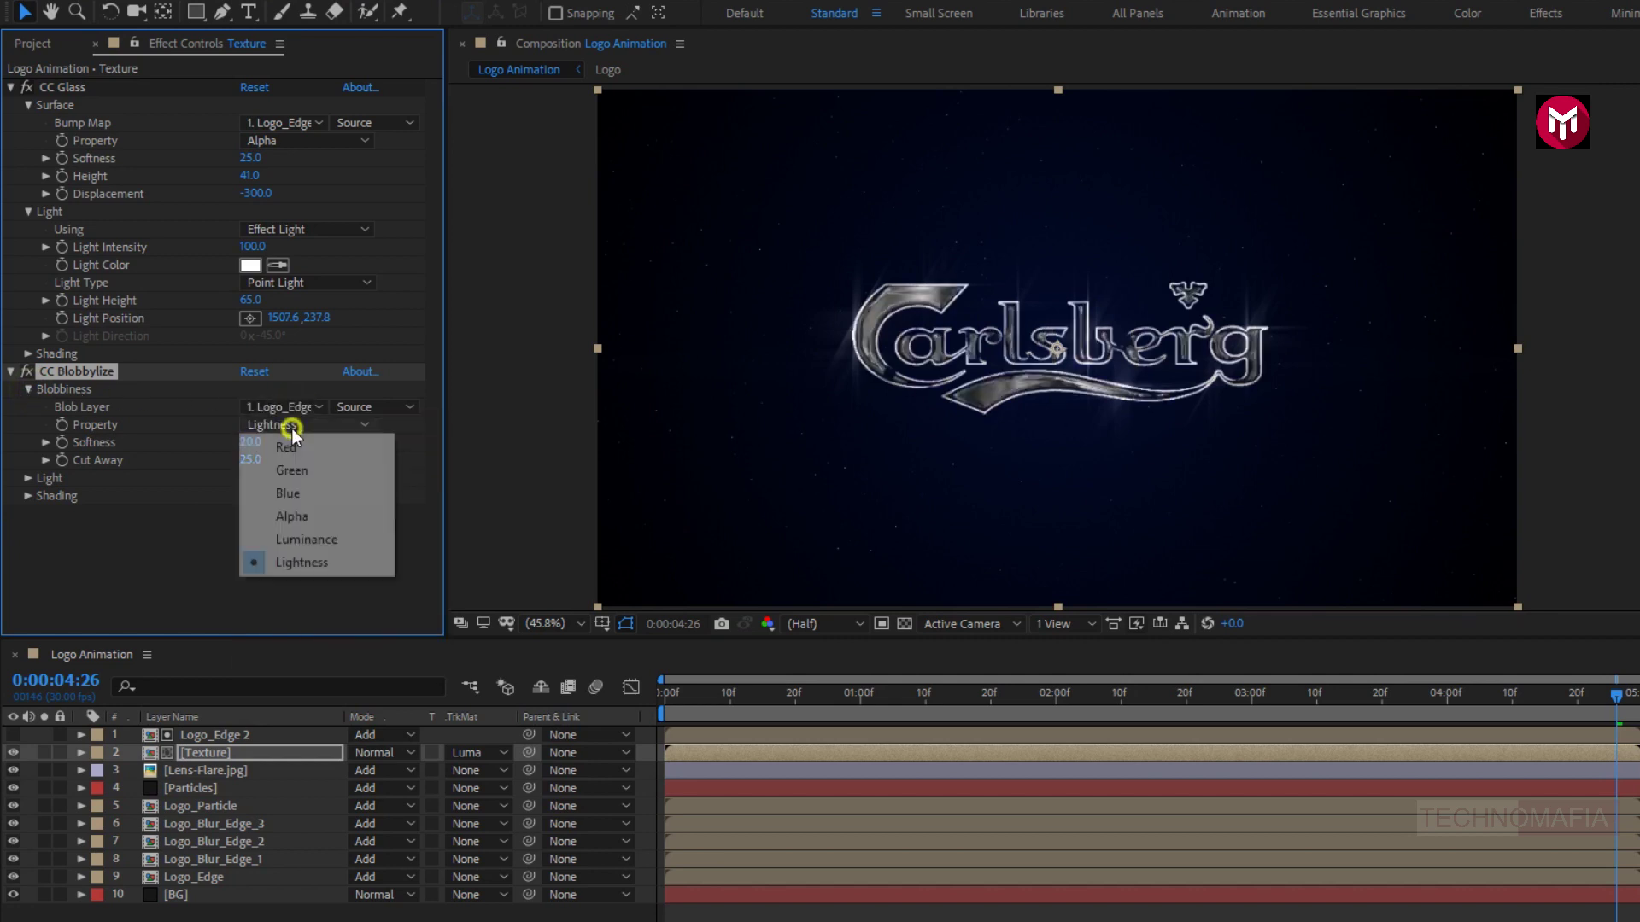
{"action": "left_click", "coordinate": [311, 515]}
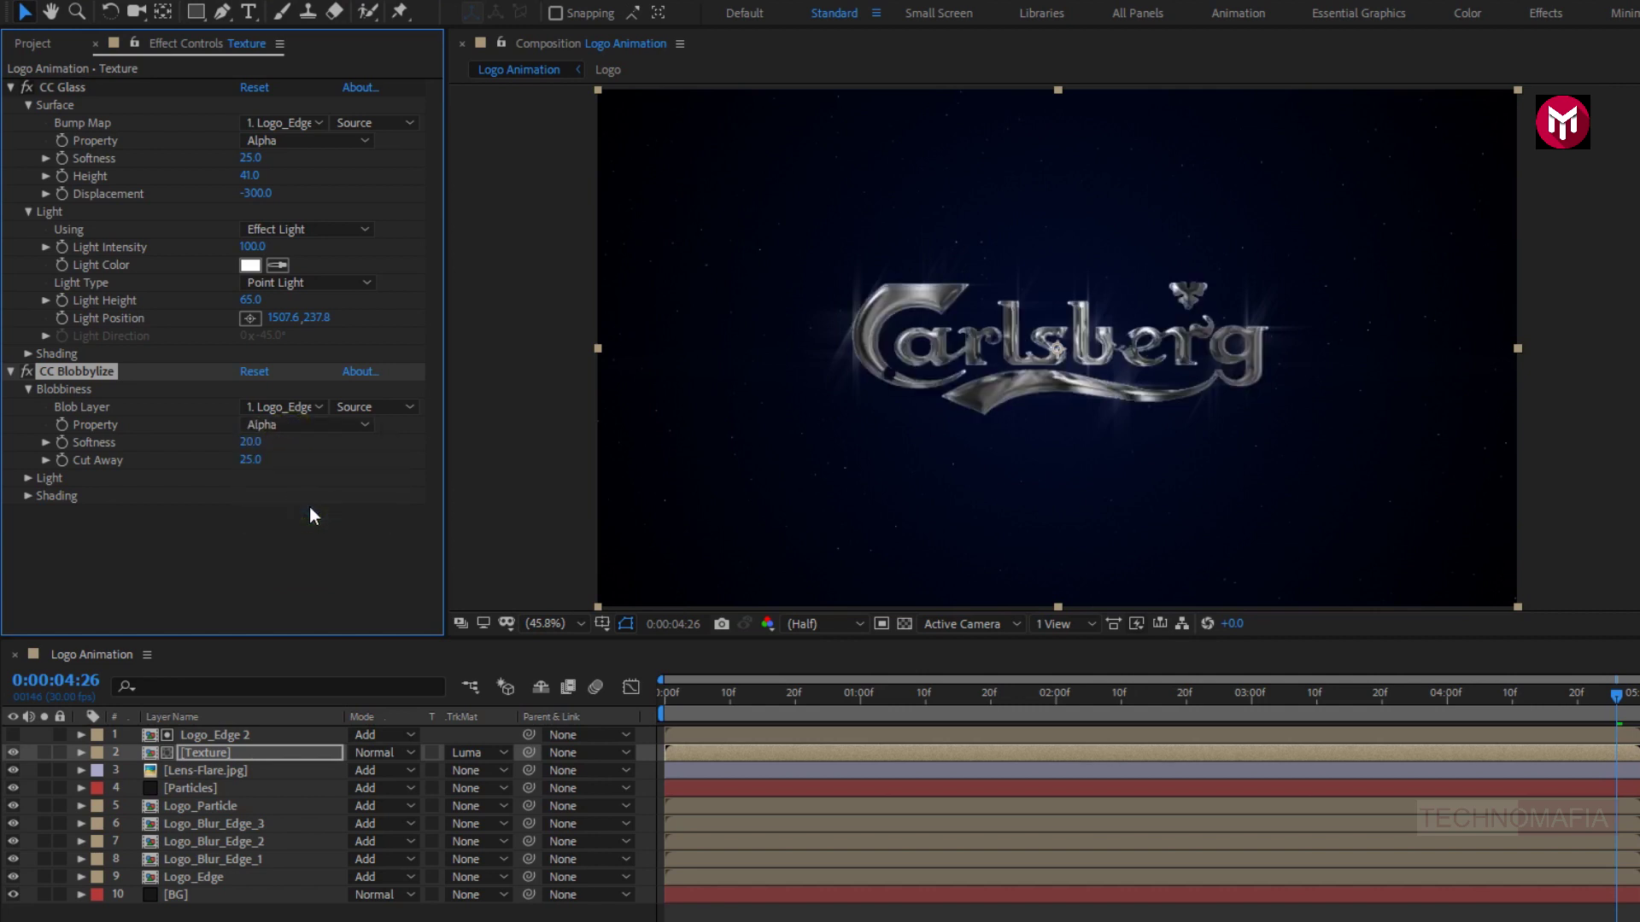
{"action": "left_click", "coordinate": [251, 443]}
{"action": "type", "text": "3"}
{"action": "key", "text": "Return"}
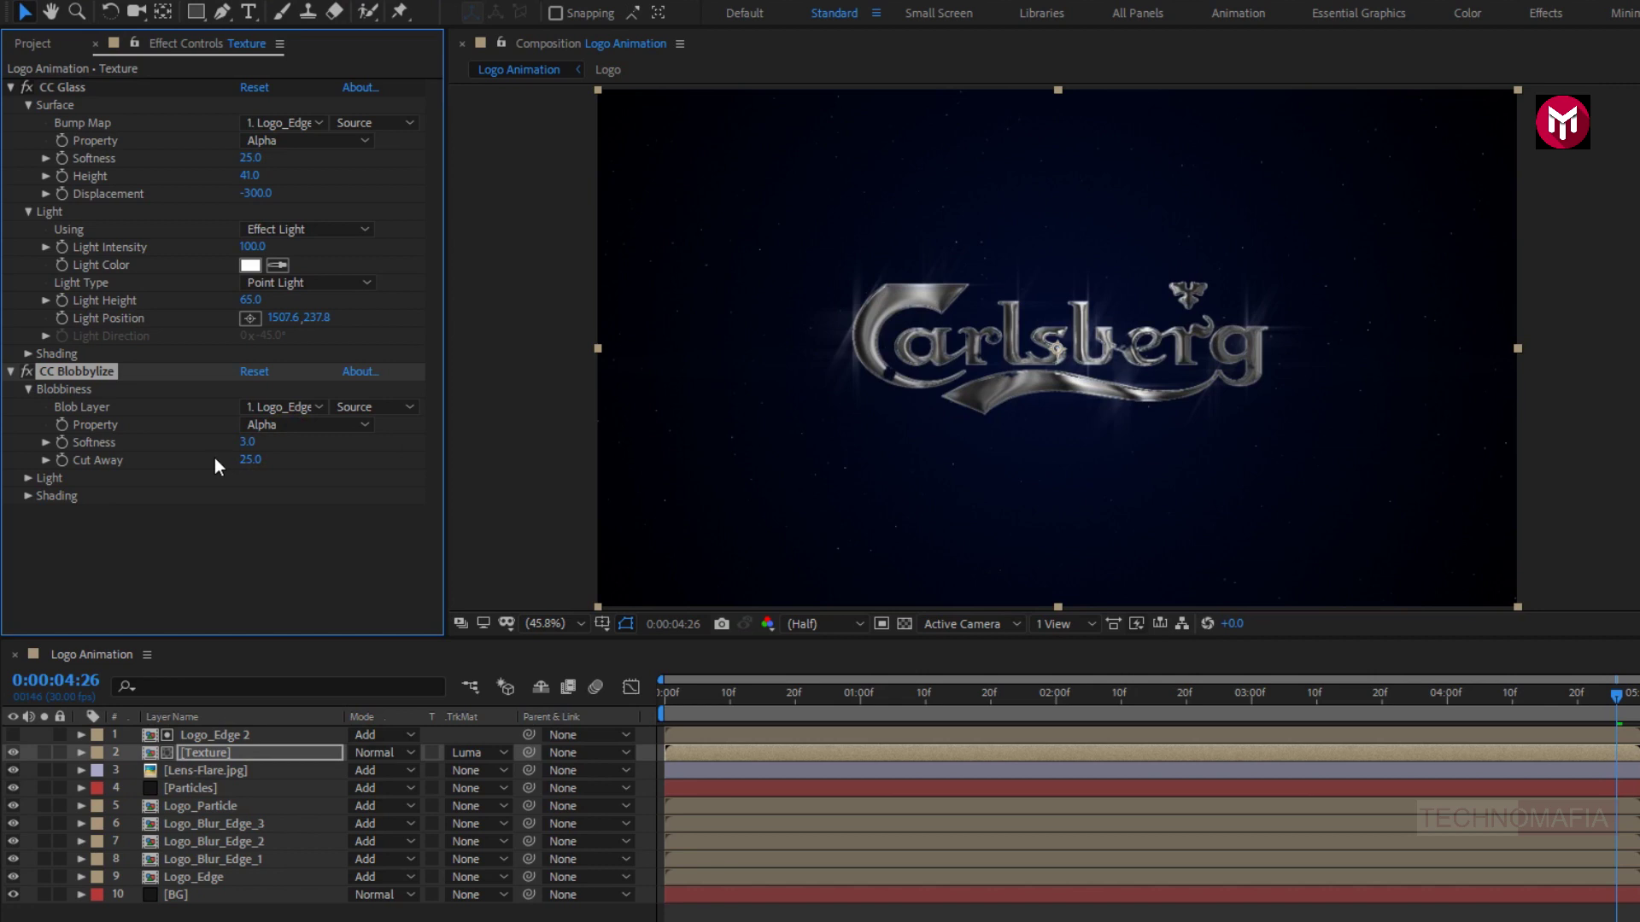
{"action": "left_click", "coordinate": [244, 460]}
{"action": "type", "text": "0"}
{"action": "key", "text": "Return"}
Set the Blobbylize light to Point Light at Light Height 100, then collapse both effects.
{"action": "left_click", "coordinate": [29, 478]}
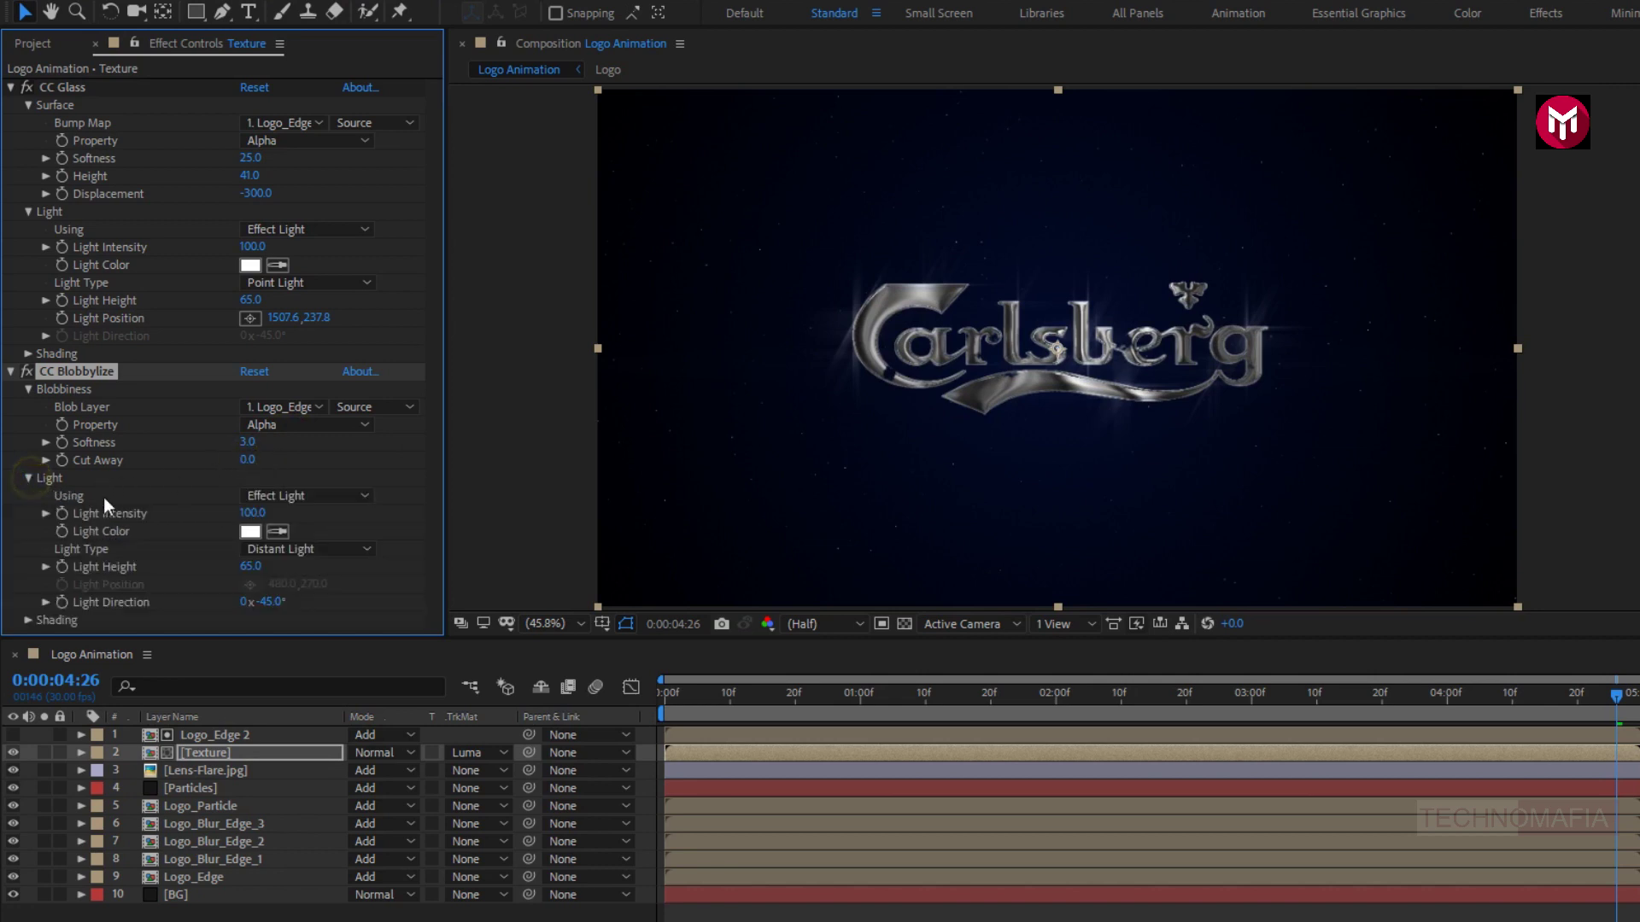
{"action": "left_click", "coordinate": [275, 549]}
{"action": "left_click", "coordinate": [289, 594]}
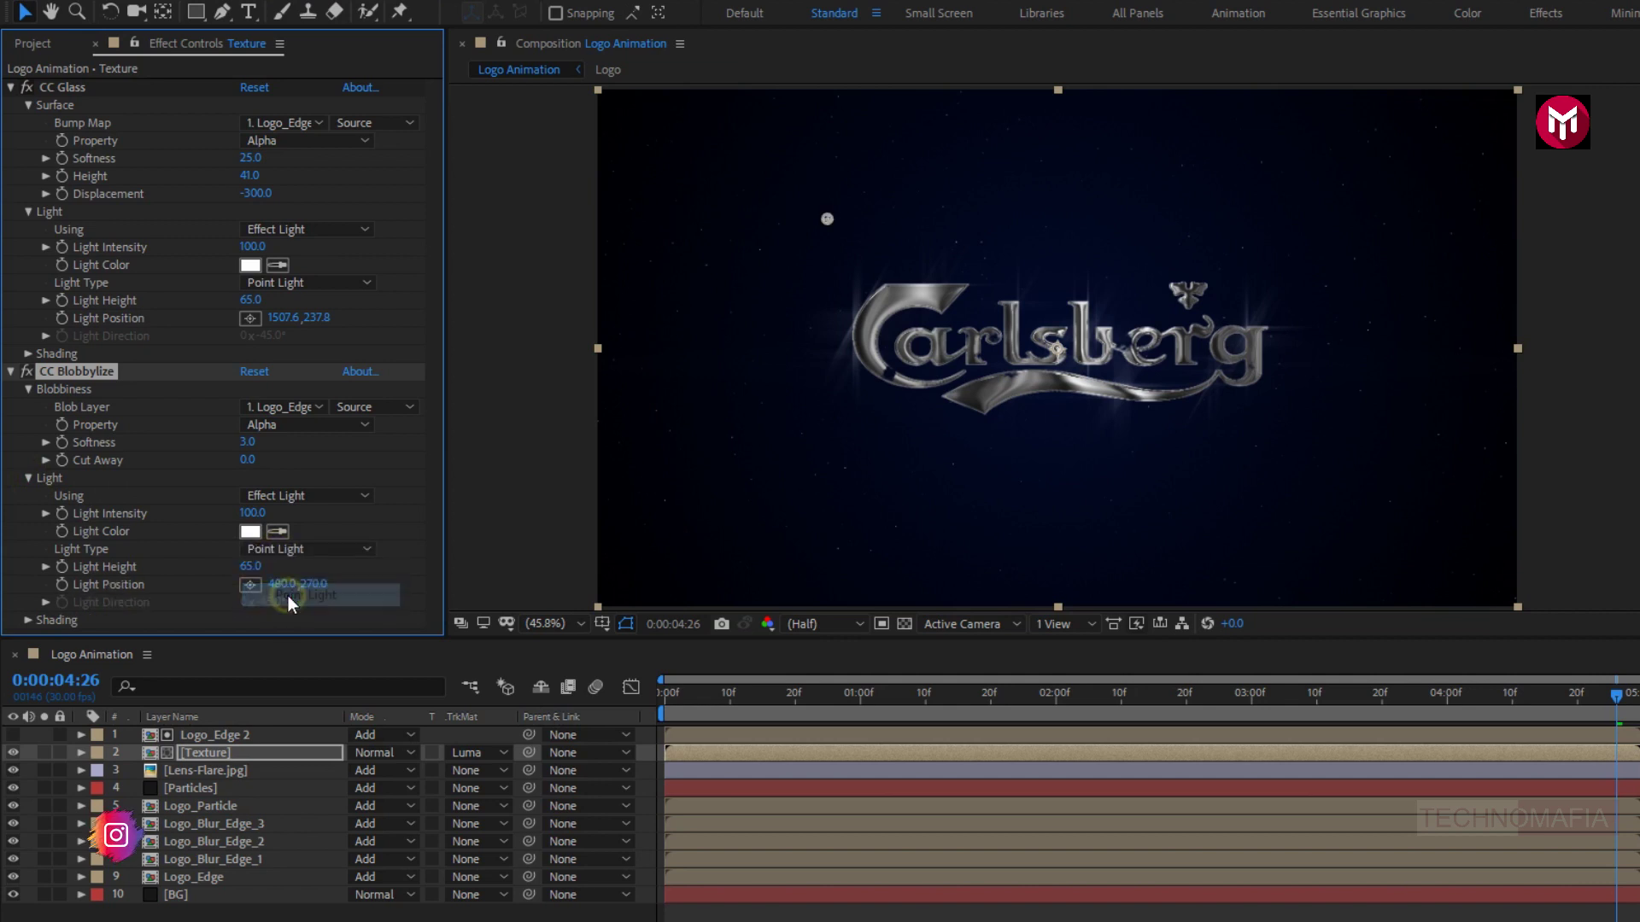
{"action": "left_click", "coordinate": [247, 568]}
{"action": "type", "text": "100"}
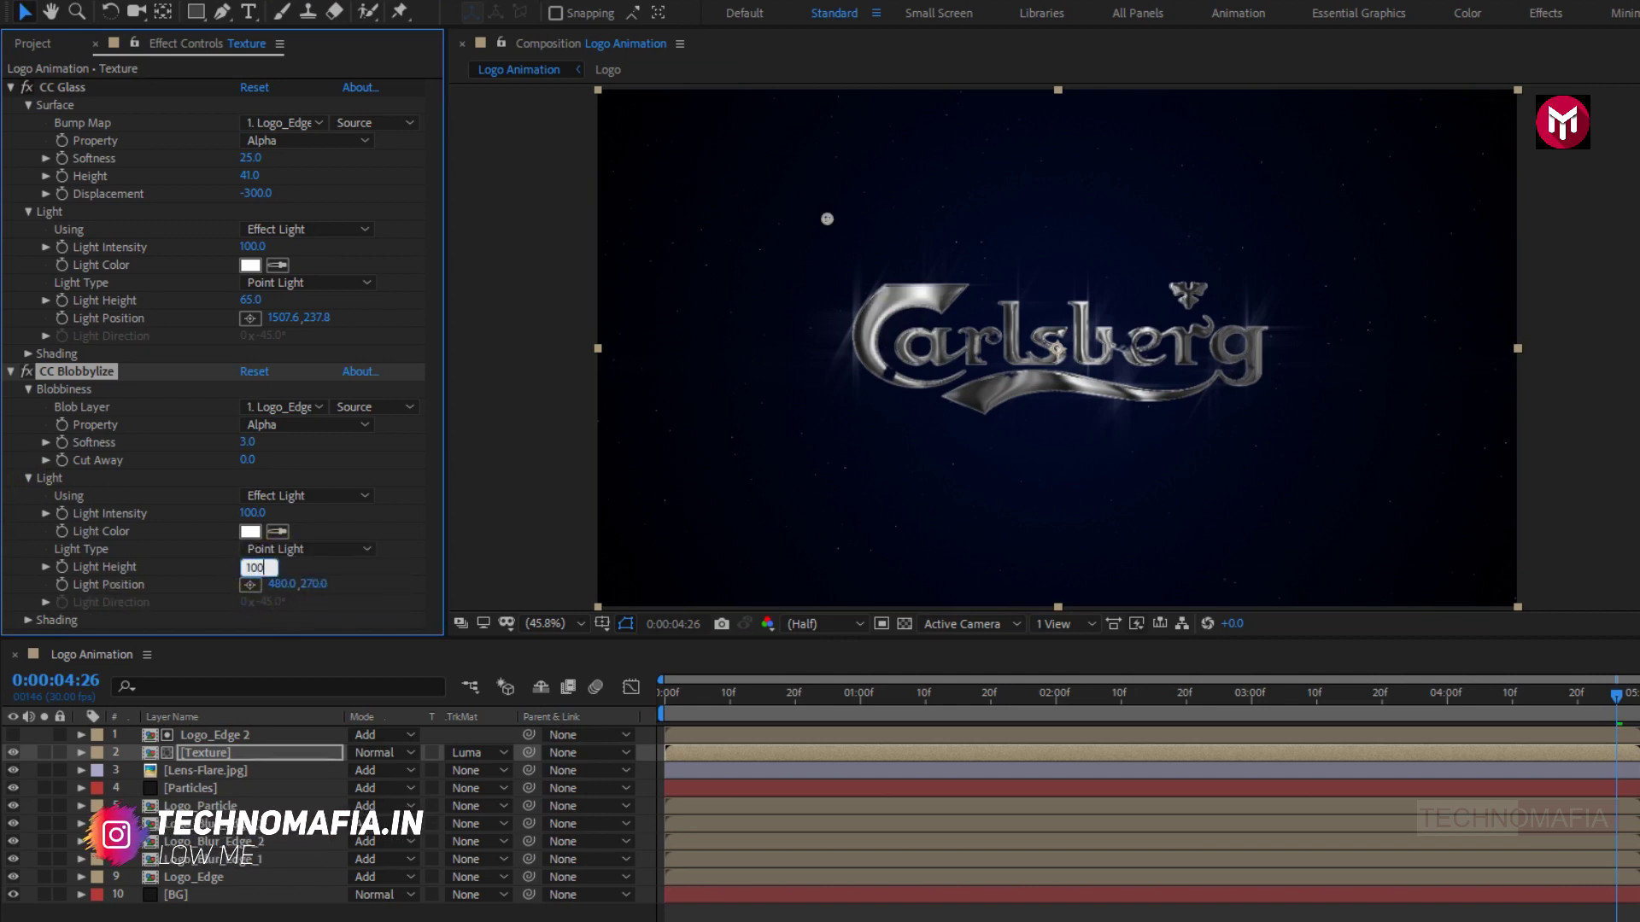
{"action": "key", "text": "Return"}
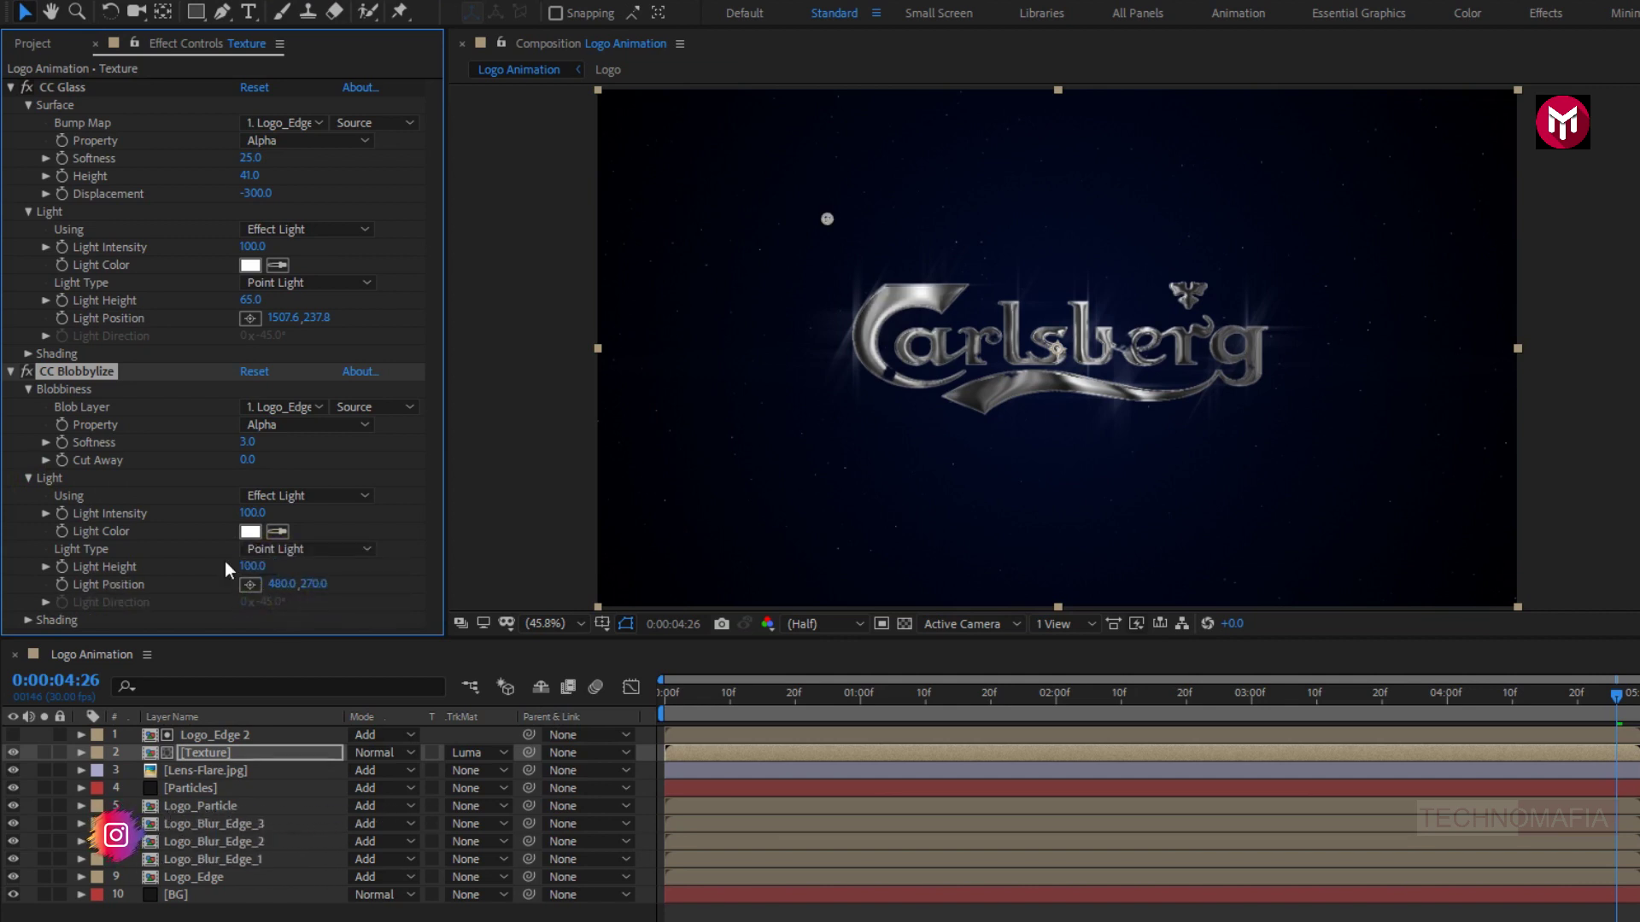
{"action": "left_click", "coordinate": [10, 371]}
{"action": "left_click", "coordinate": [10, 87]}
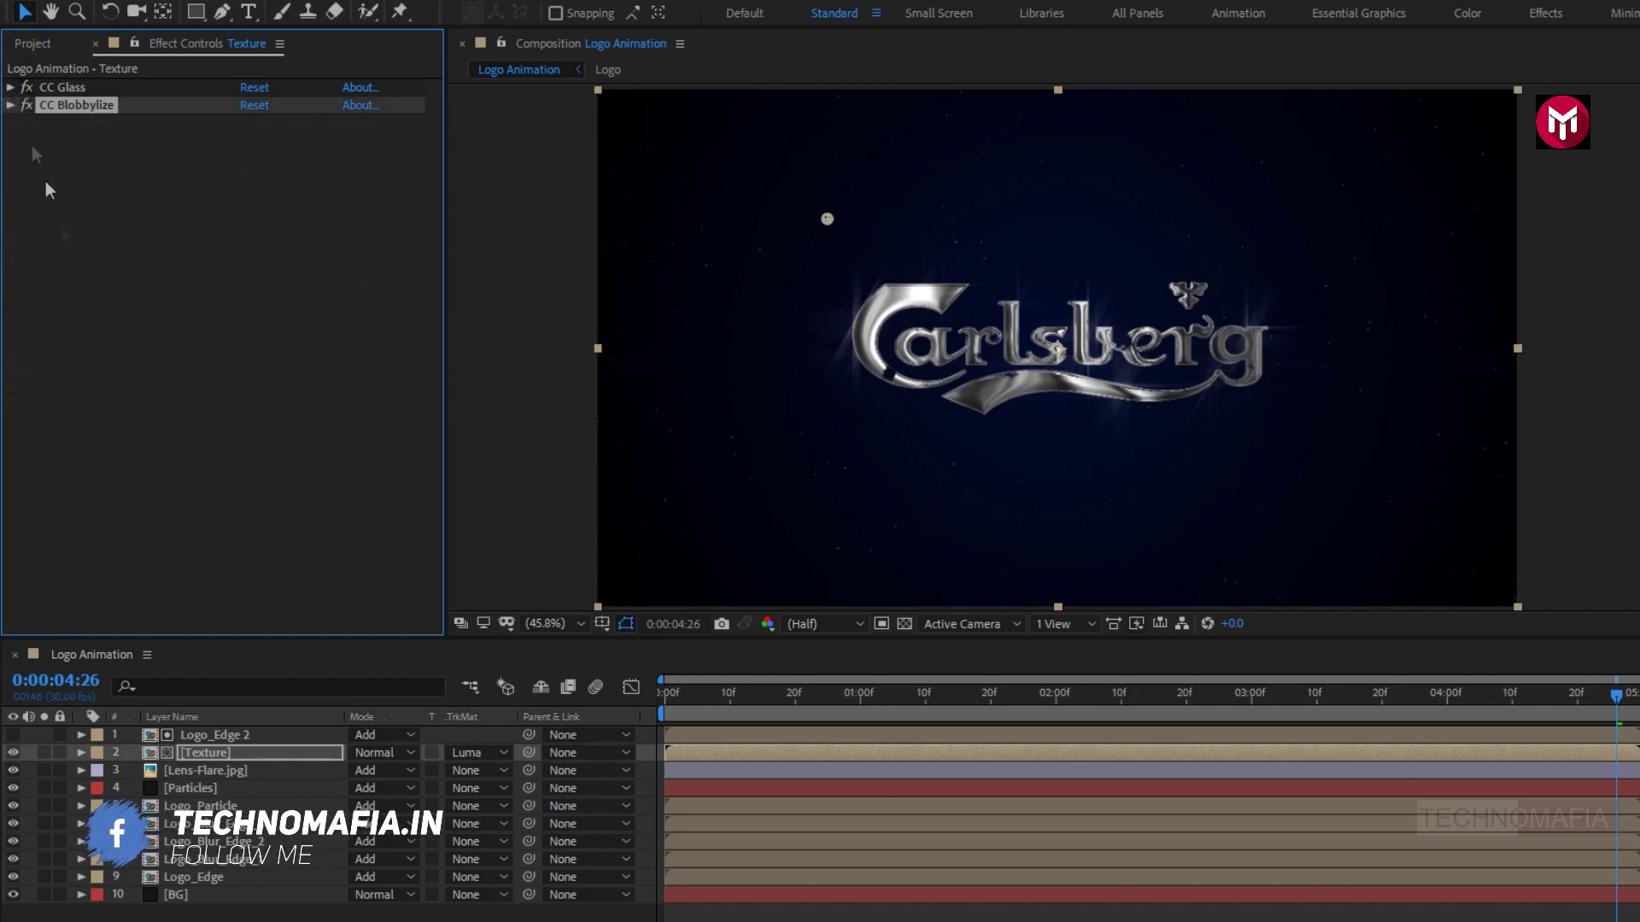
Zoom the Composition viewer to 100% Full resolution and select Logo_Edge 2.
{"action": "key", "text": "period"}
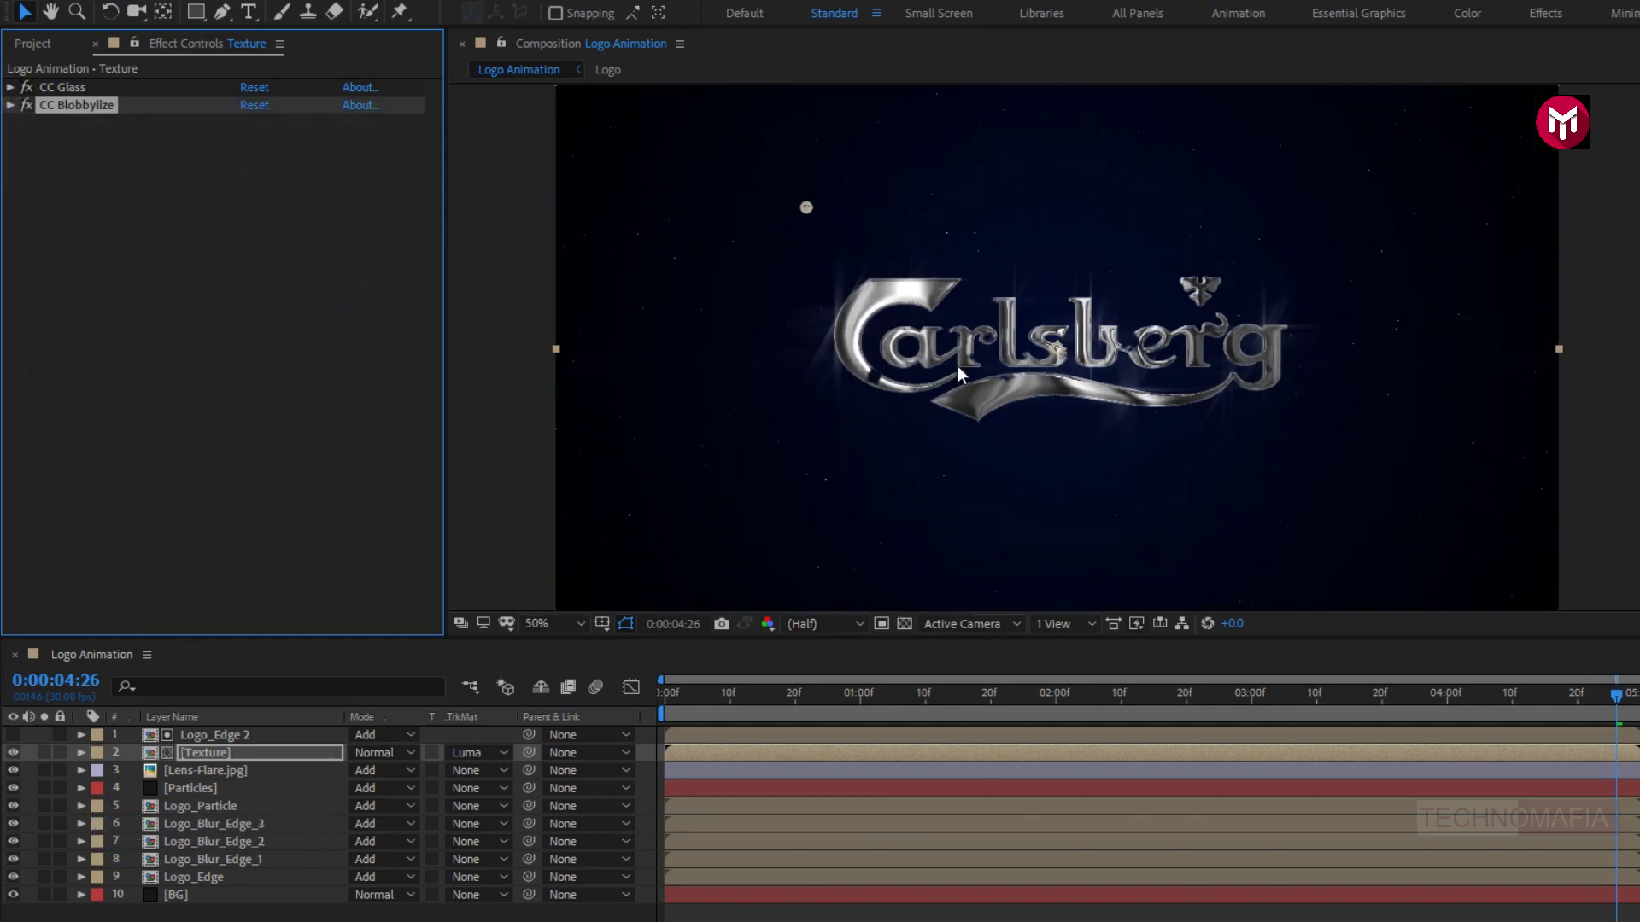
{"action": "key", "text": "period"}
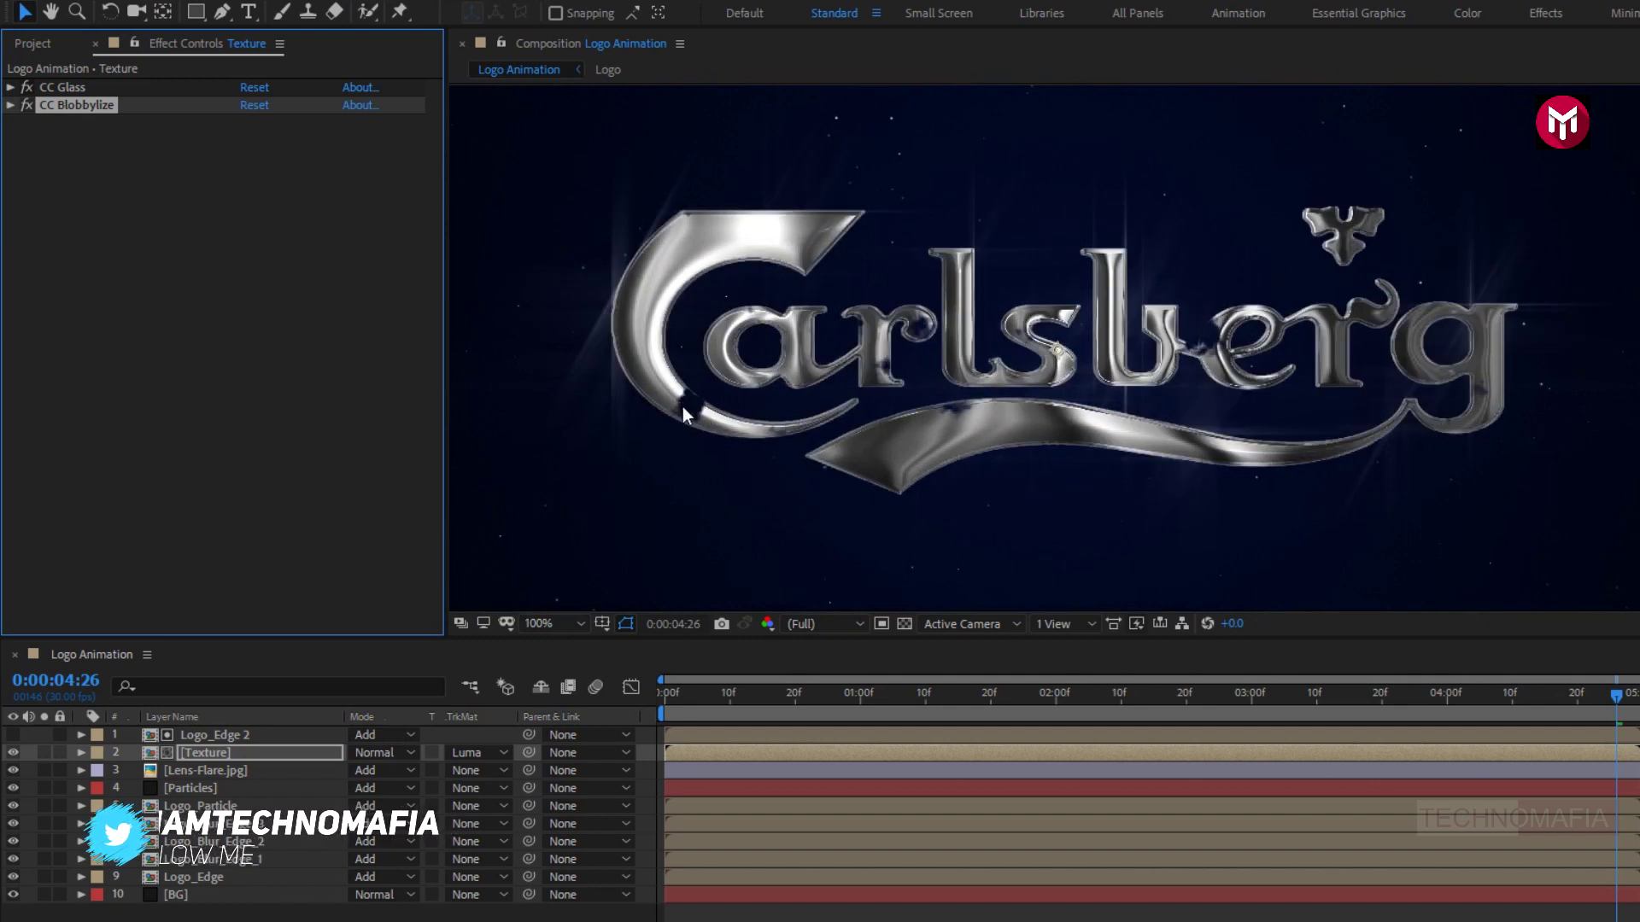
{"action": "left_click", "coordinate": [233, 736]}
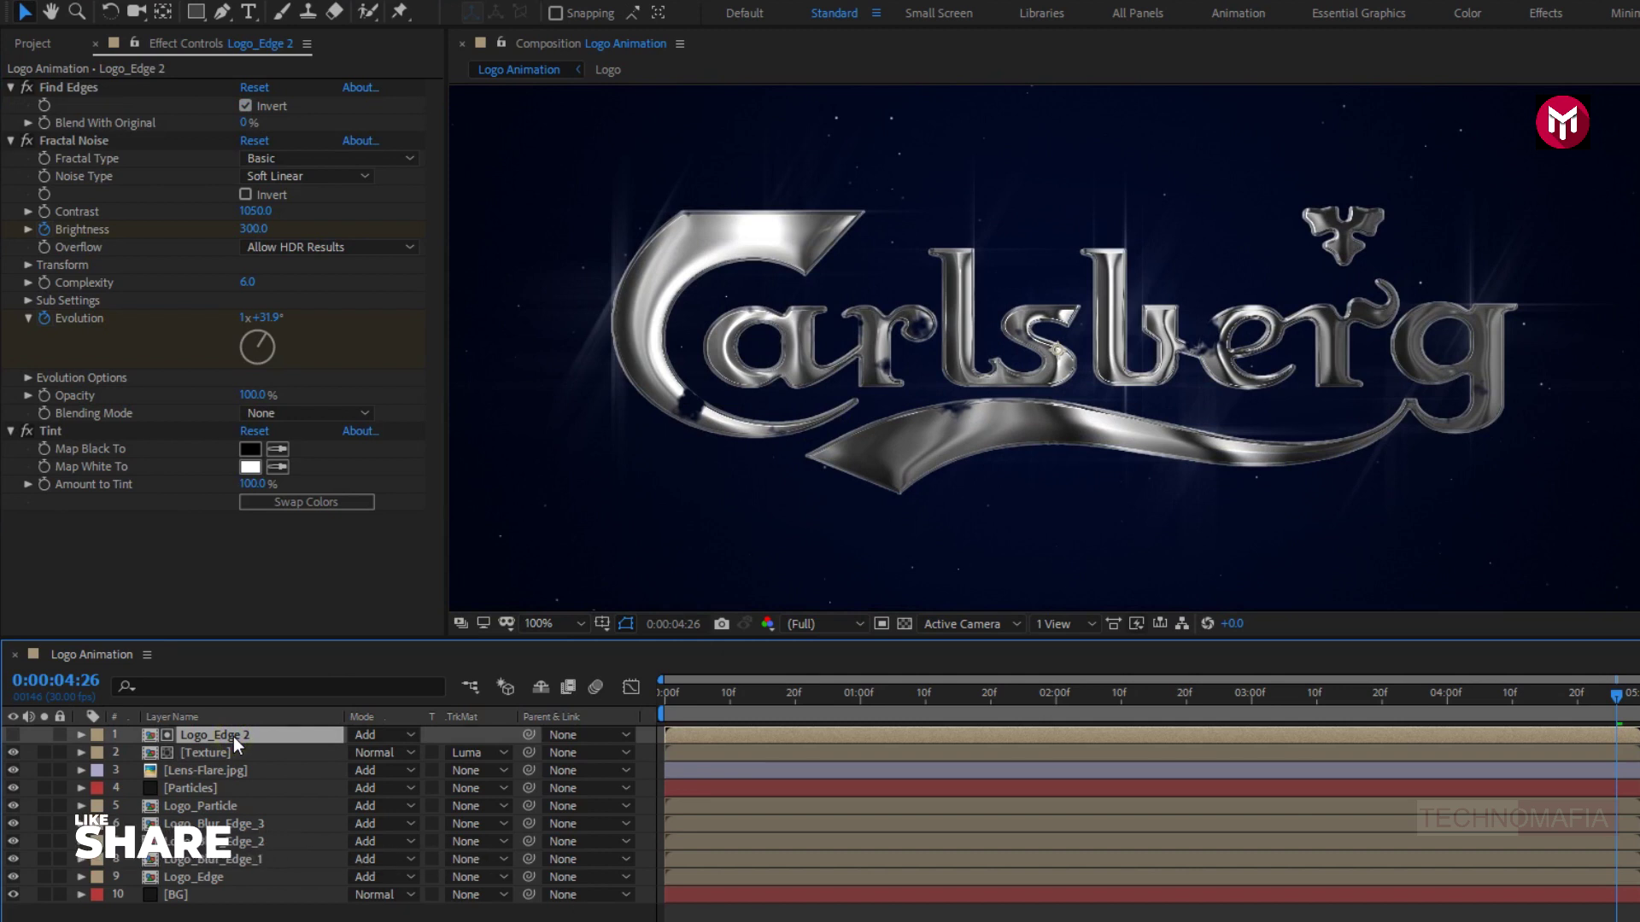
Keyframe Logo_Edge 2's Fractal Noise Contrast from 1050 at 2:00 to 100 at the end, then scrub.
{"action": "key", "text": "space"}
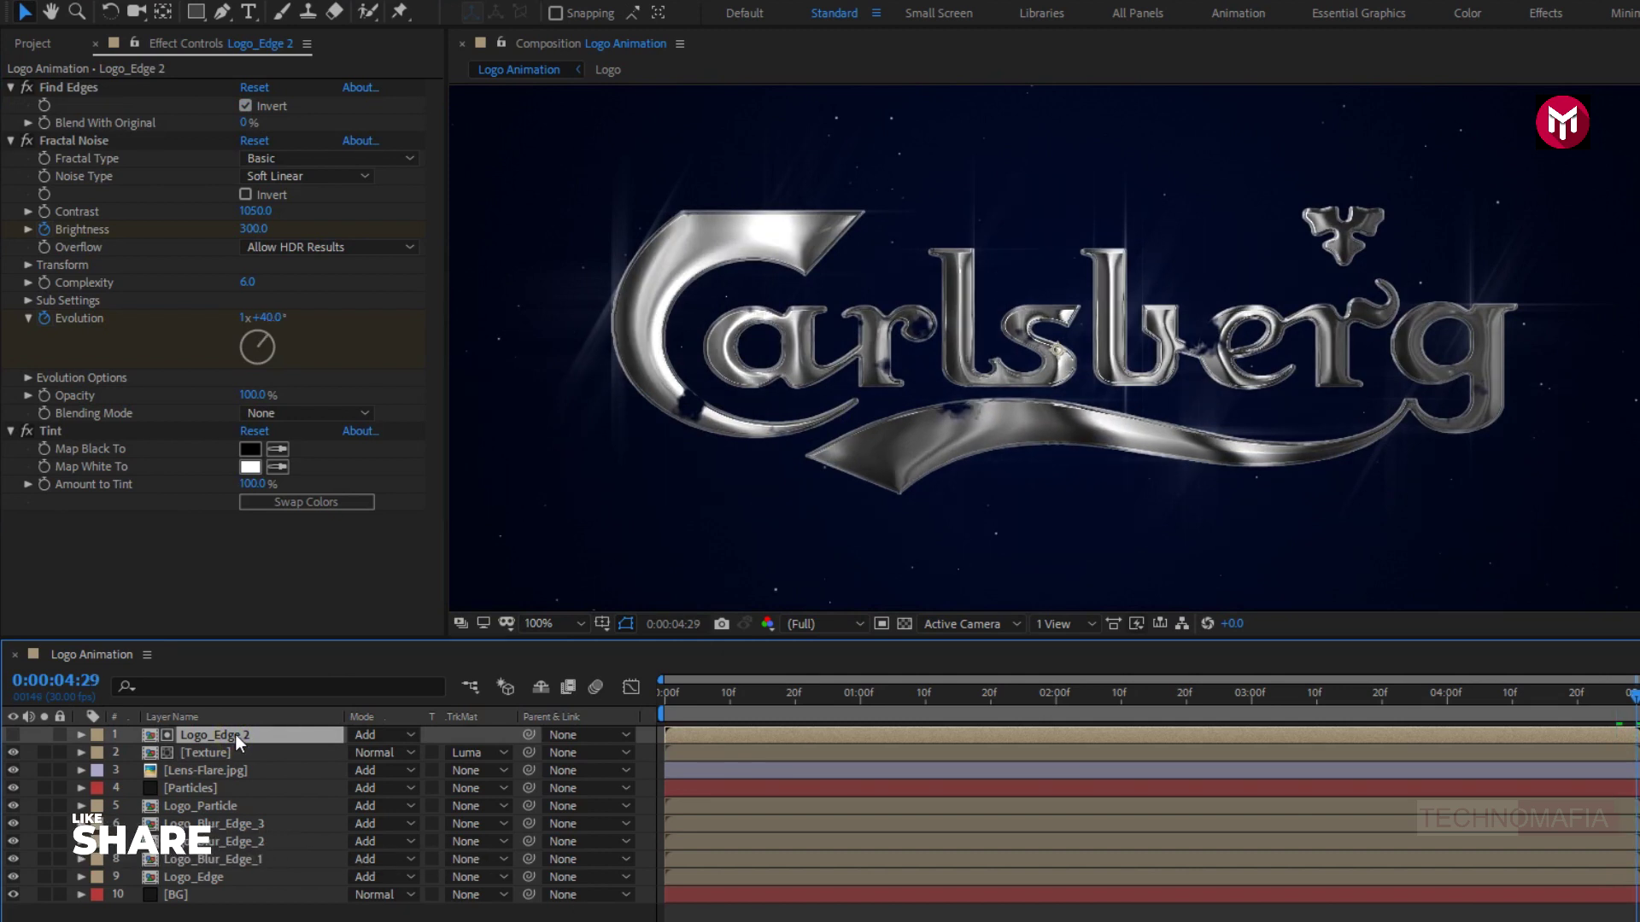
{"action": "left_click", "coordinate": [1059, 697]}
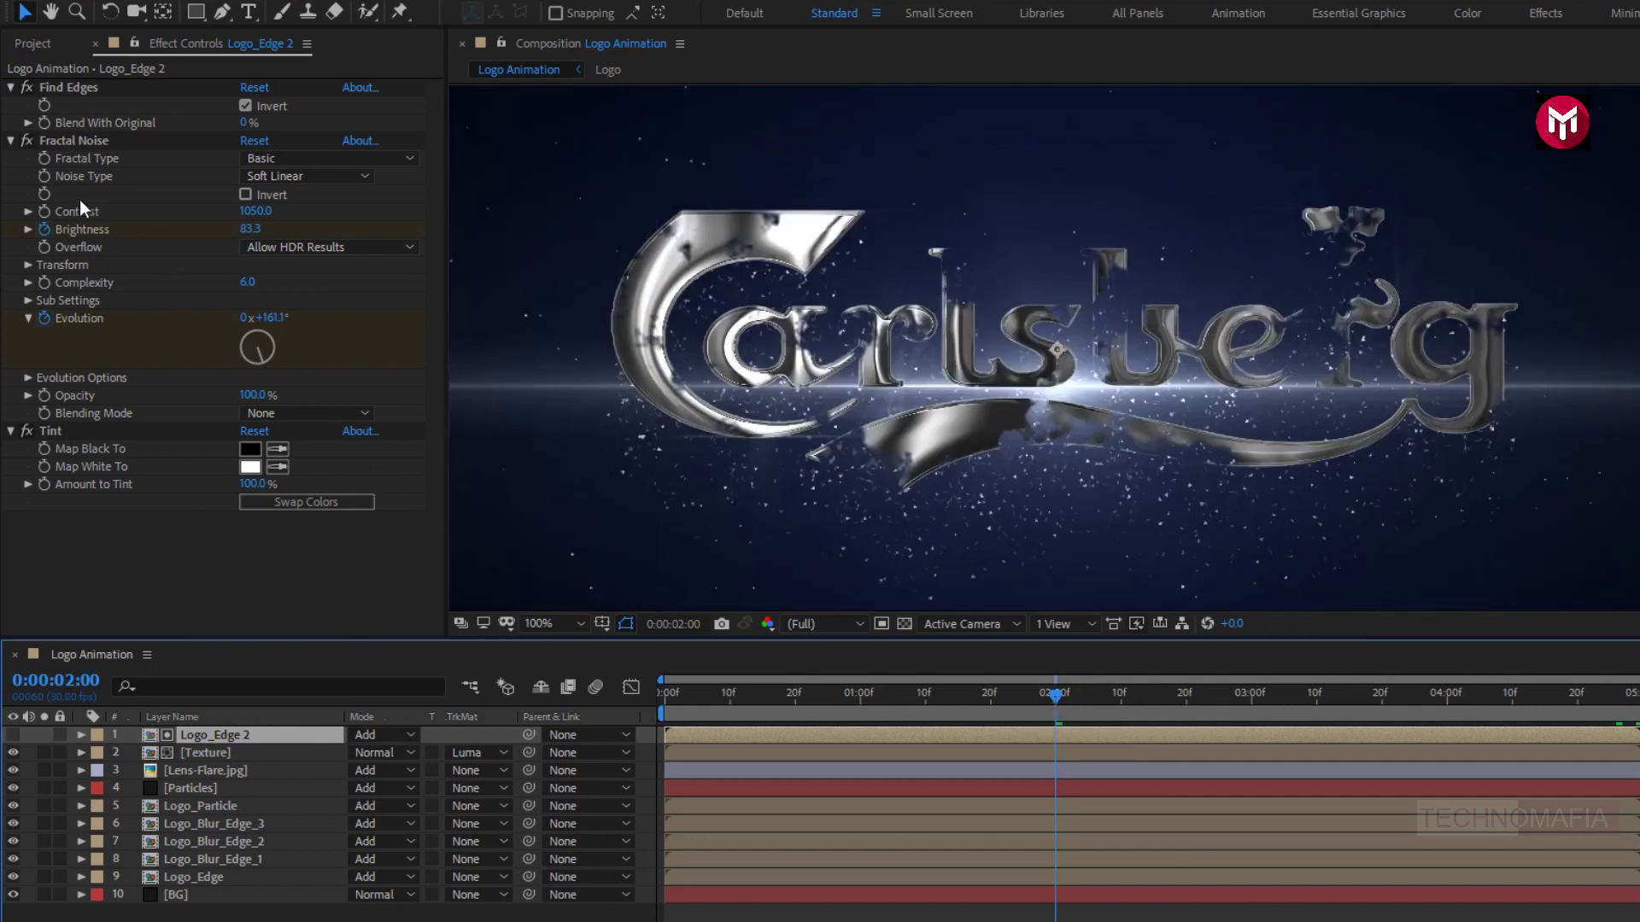
{"action": "left_click", "coordinate": [44, 211]}
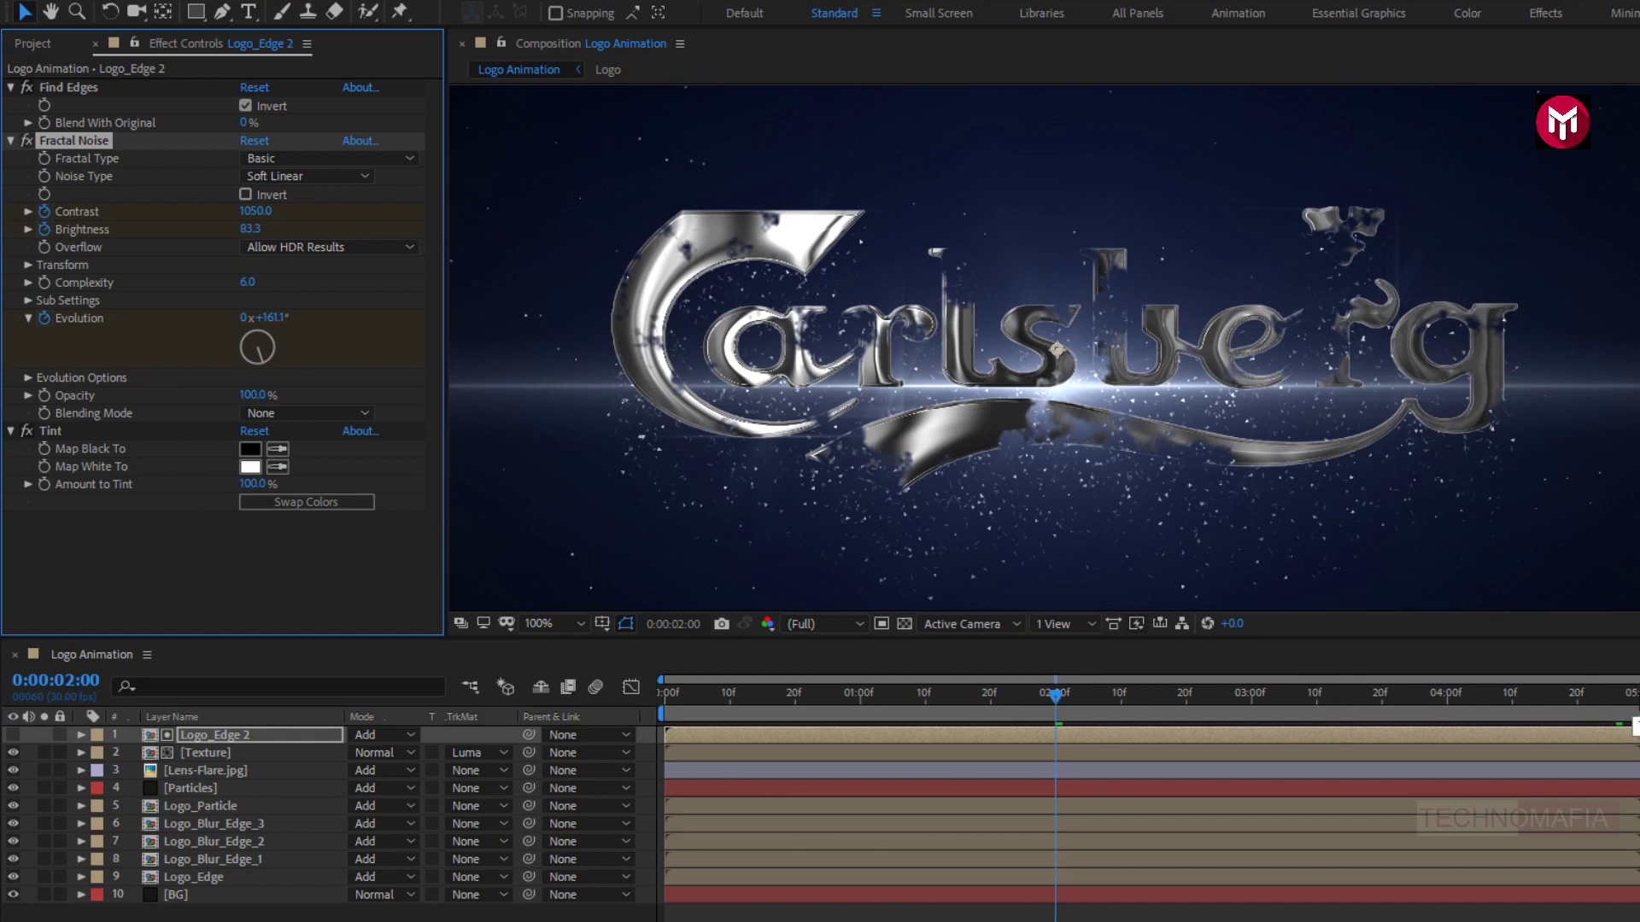
{"action": "left_click", "coordinate": [1632, 697]}
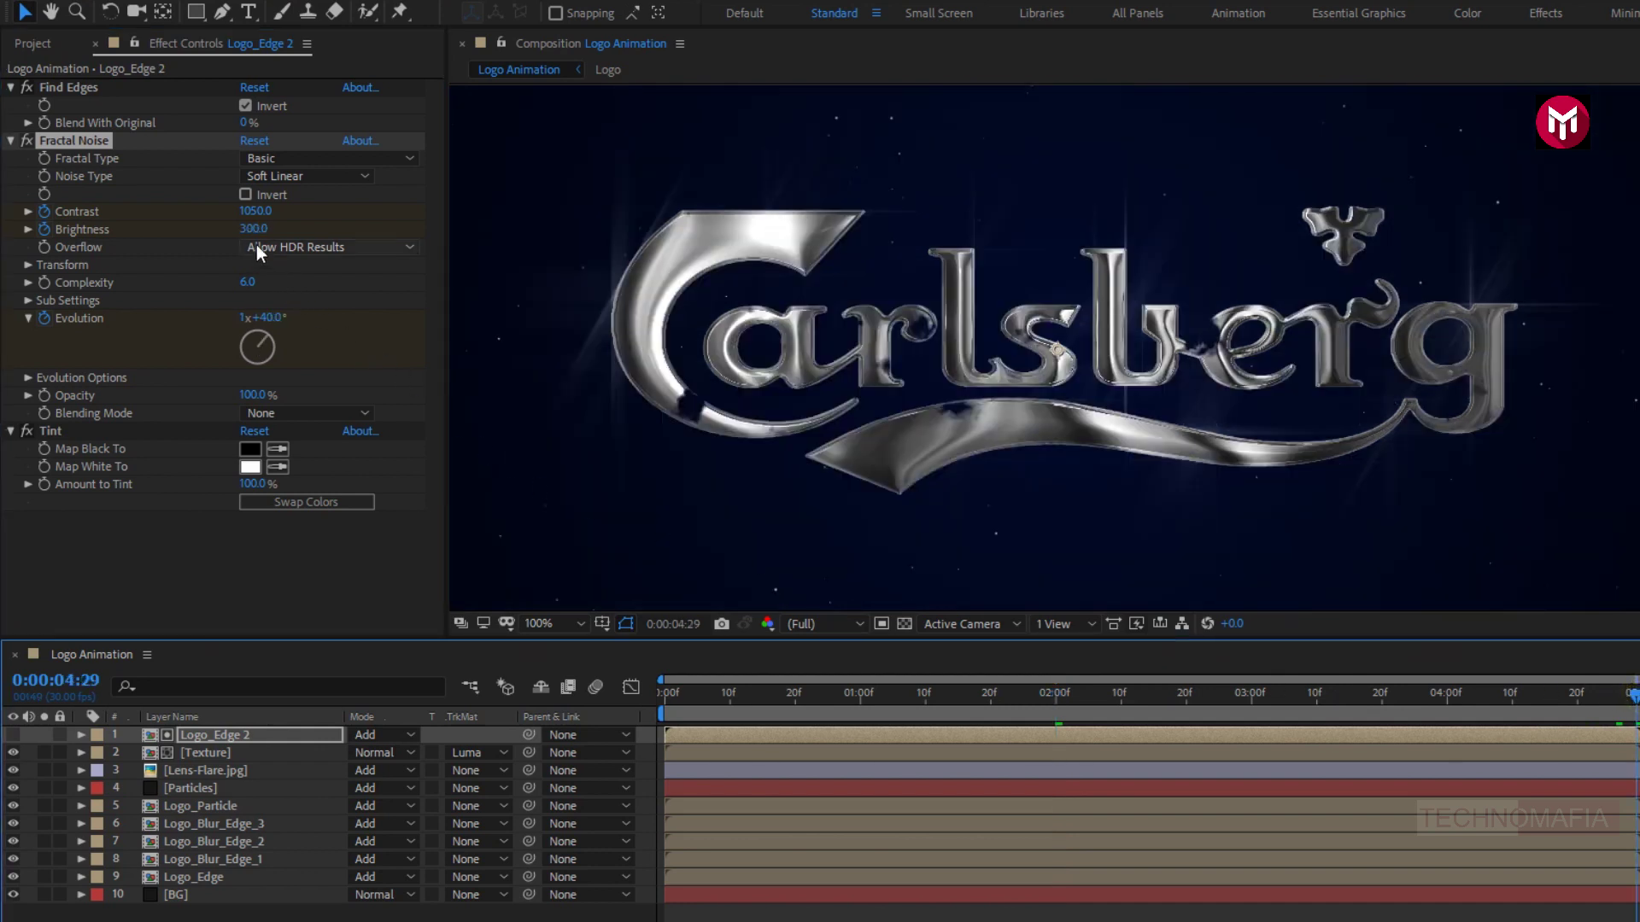
{"action": "left_click", "coordinate": [253, 215]}
{"action": "type", "text": "100"}
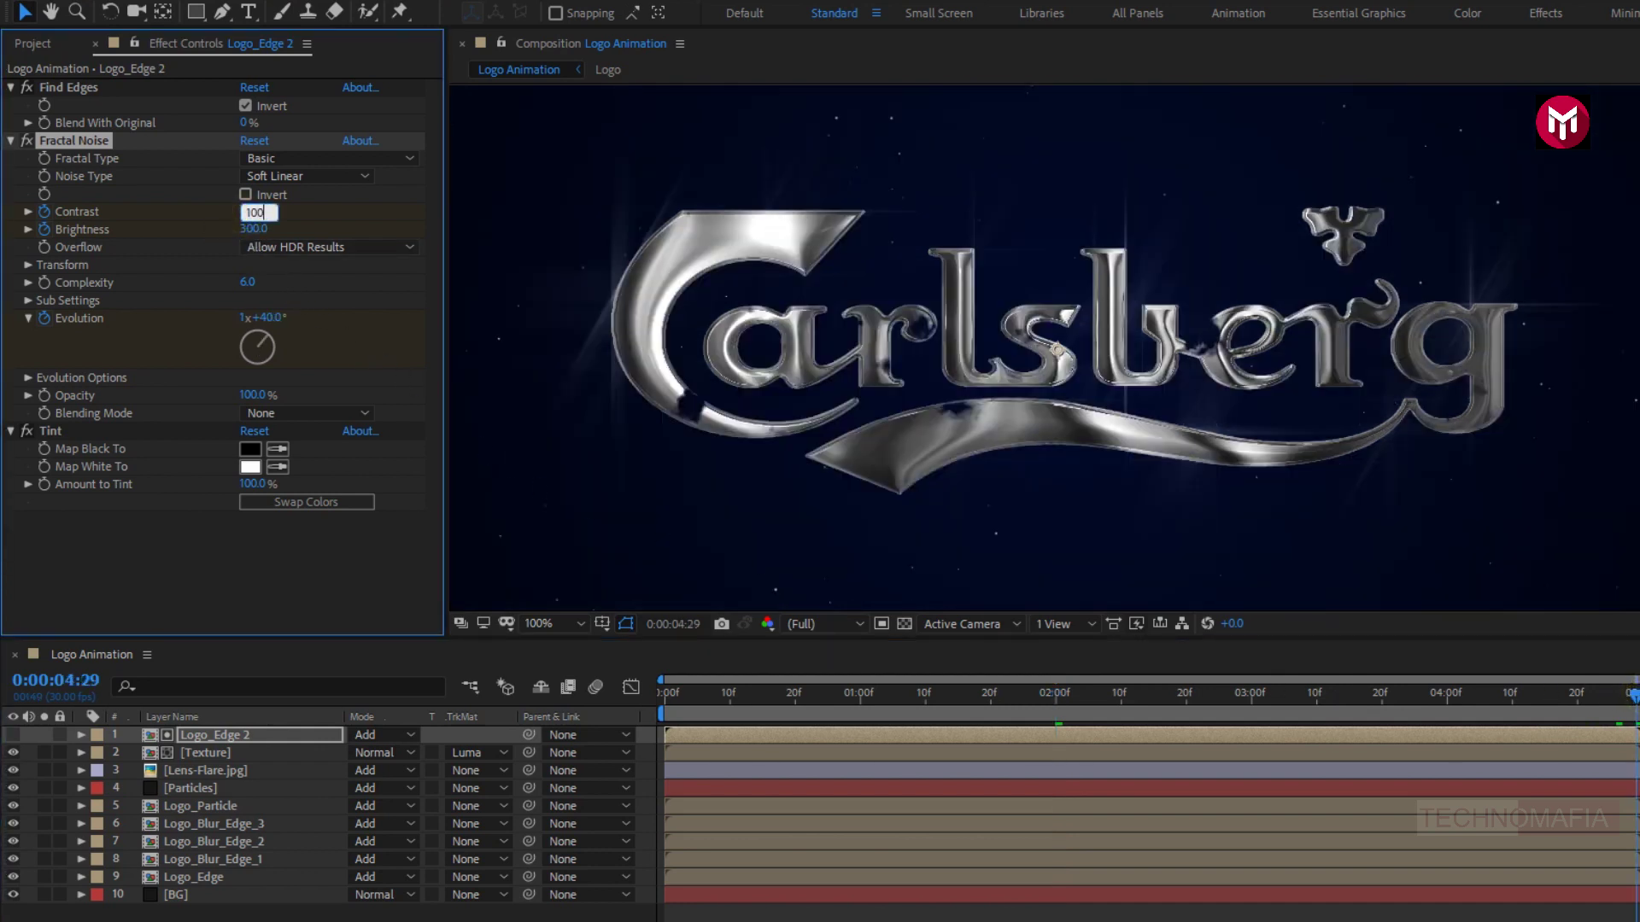
{"action": "key", "text": "Return"}
{"action": "left_click_drag", "start_coordinate": [659, 699], "coordinate": [1355, 690]}
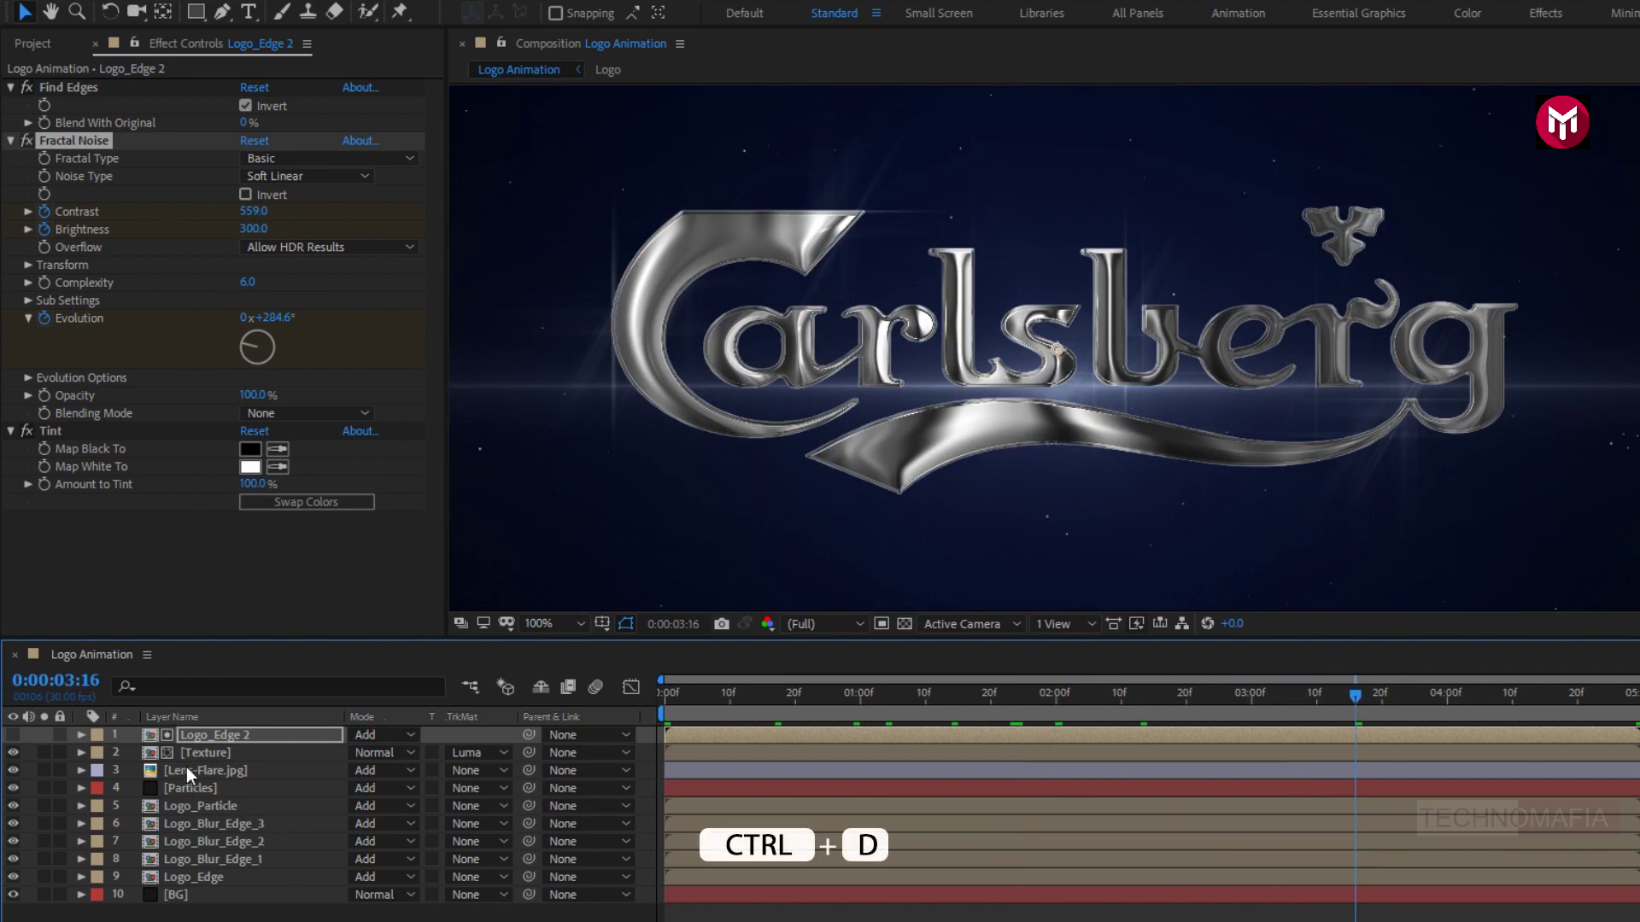
Duplicate Logo_Edge as Logo_Edge 3, move it to the top, and collapse its Find Edges, Fractal Noise and Tint effects.
{"action": "left_click", "coordinate": [198, 877]}
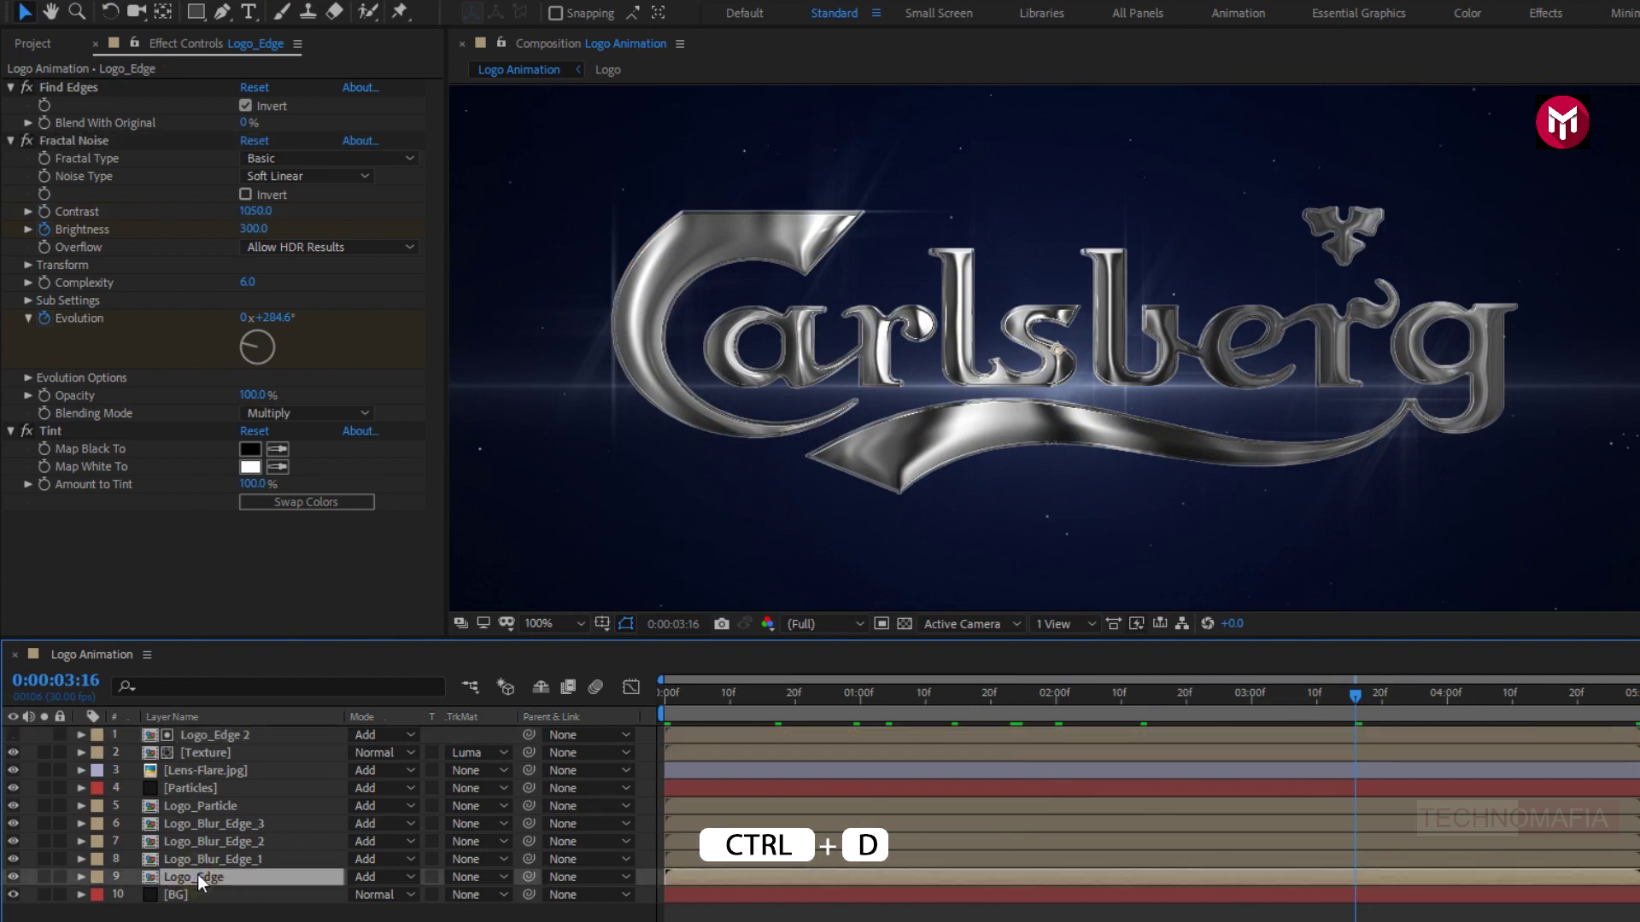
{"action": "key", "text": "ctrl+d"}
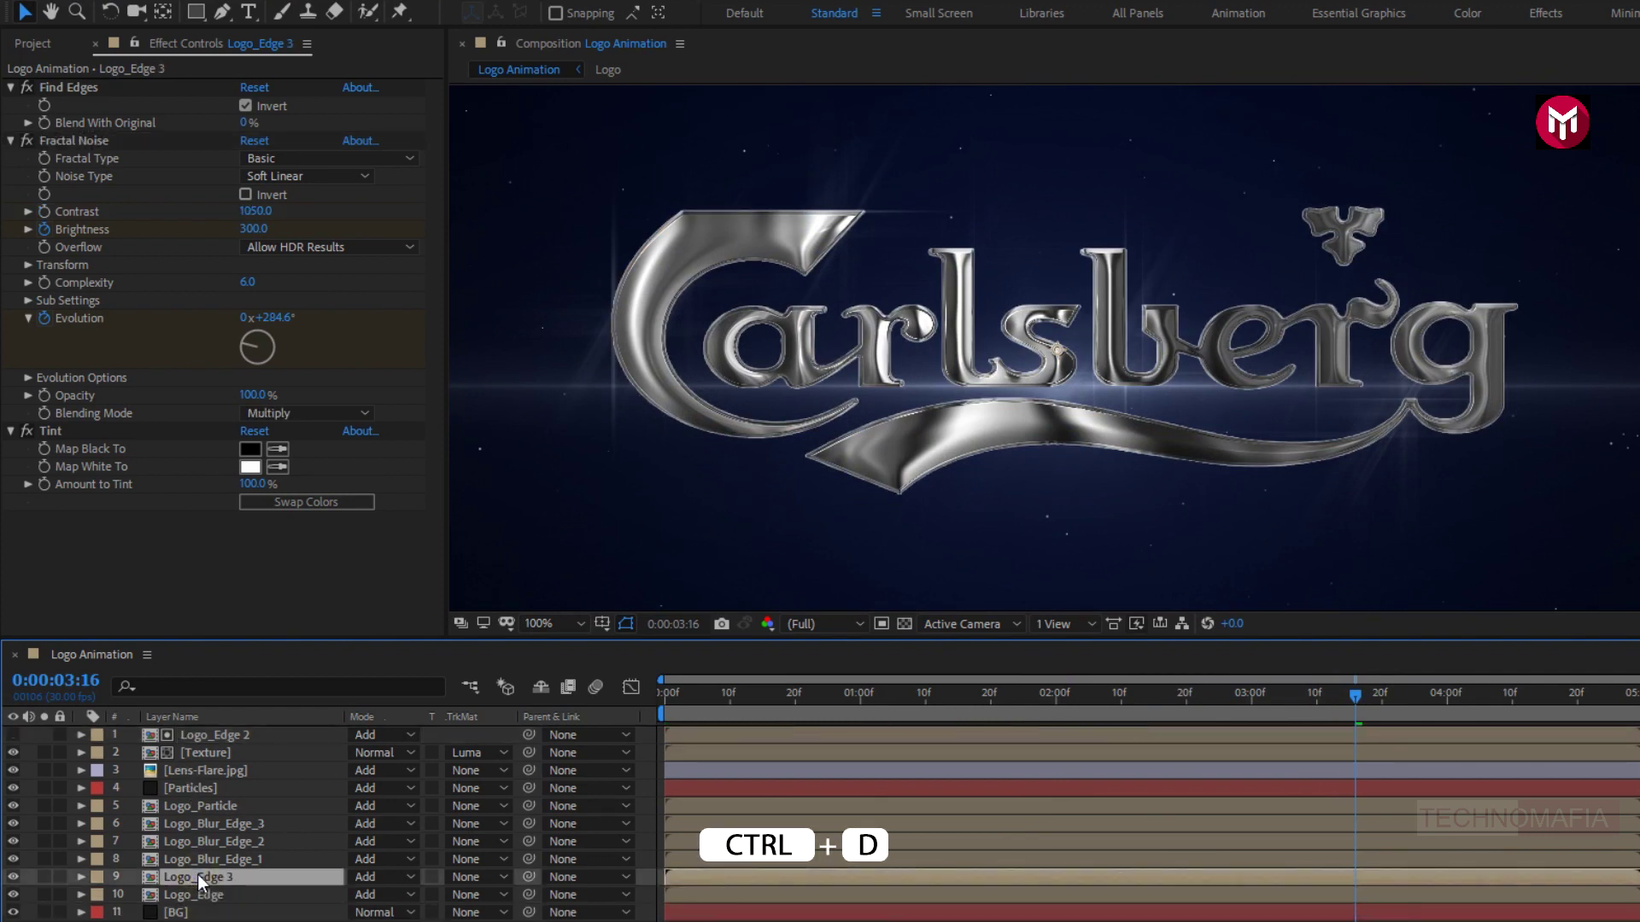
{"action": "left_click_drag", "start_coordinate": [199, 860], "coordinate": [217, 734]}
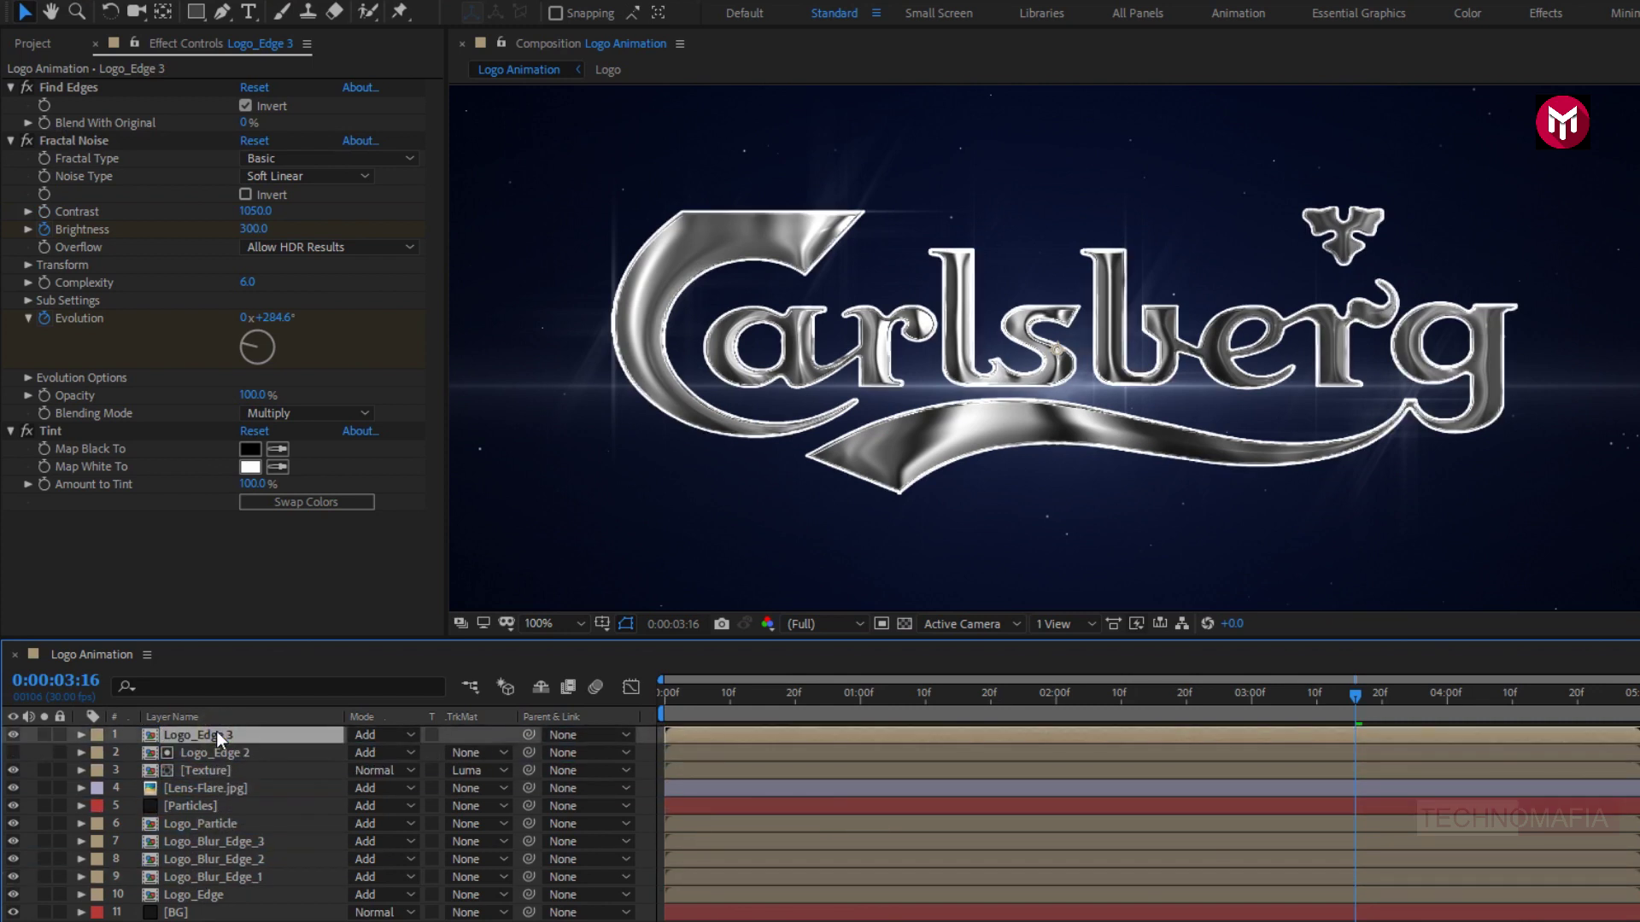
{"action": "left_click", "coordinate": [11, 88]}
{"action": "left_click", "coordinate": [11, 104]}
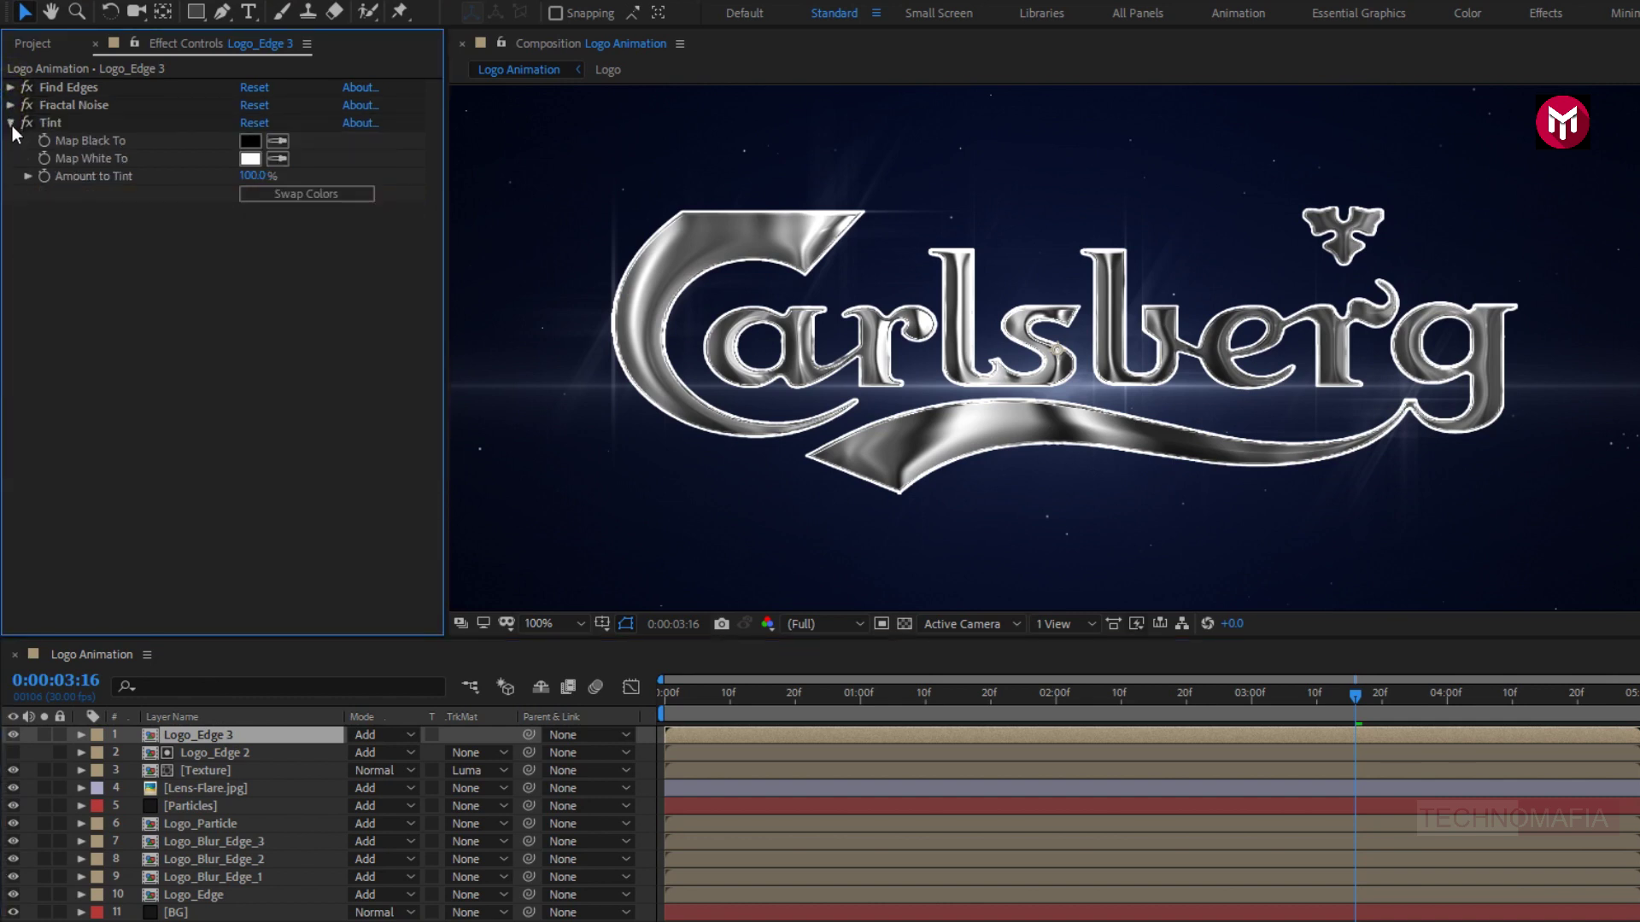
{"action": "left_click", "coordinate": [10, 122]}
Apply Stylize > Glow to Logo_Edge 3 with Glow Threshold 10% and Glow Radius 50, then collapse it.
{"action": "left_click", "coordinate": [1368, 168]}
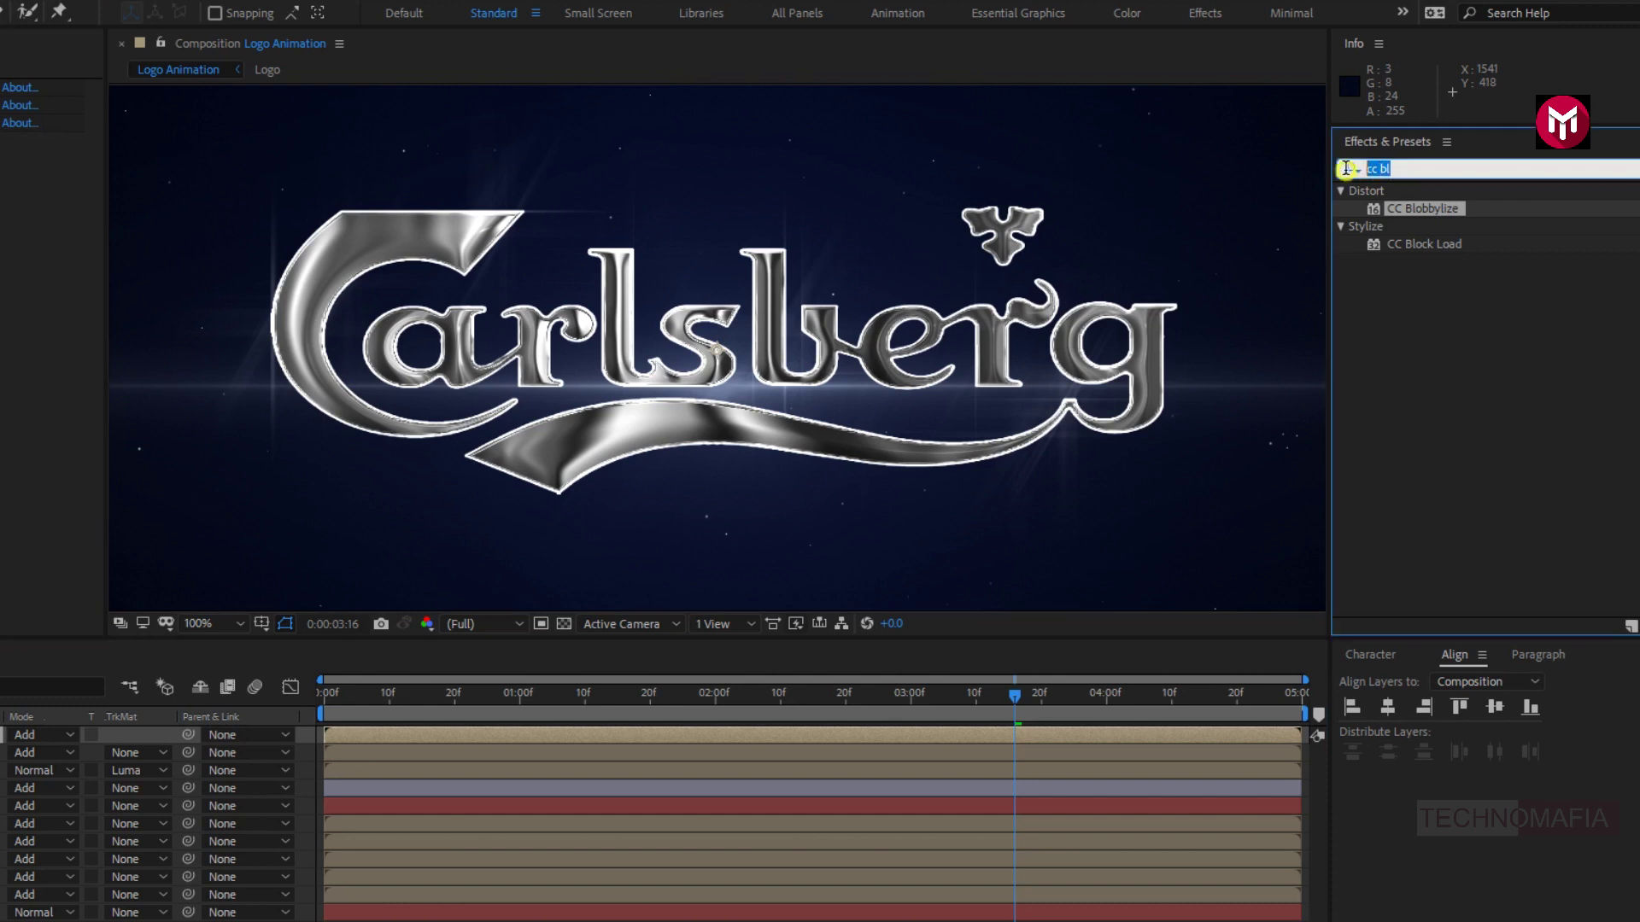
{"action": "type", "text": "glow"}
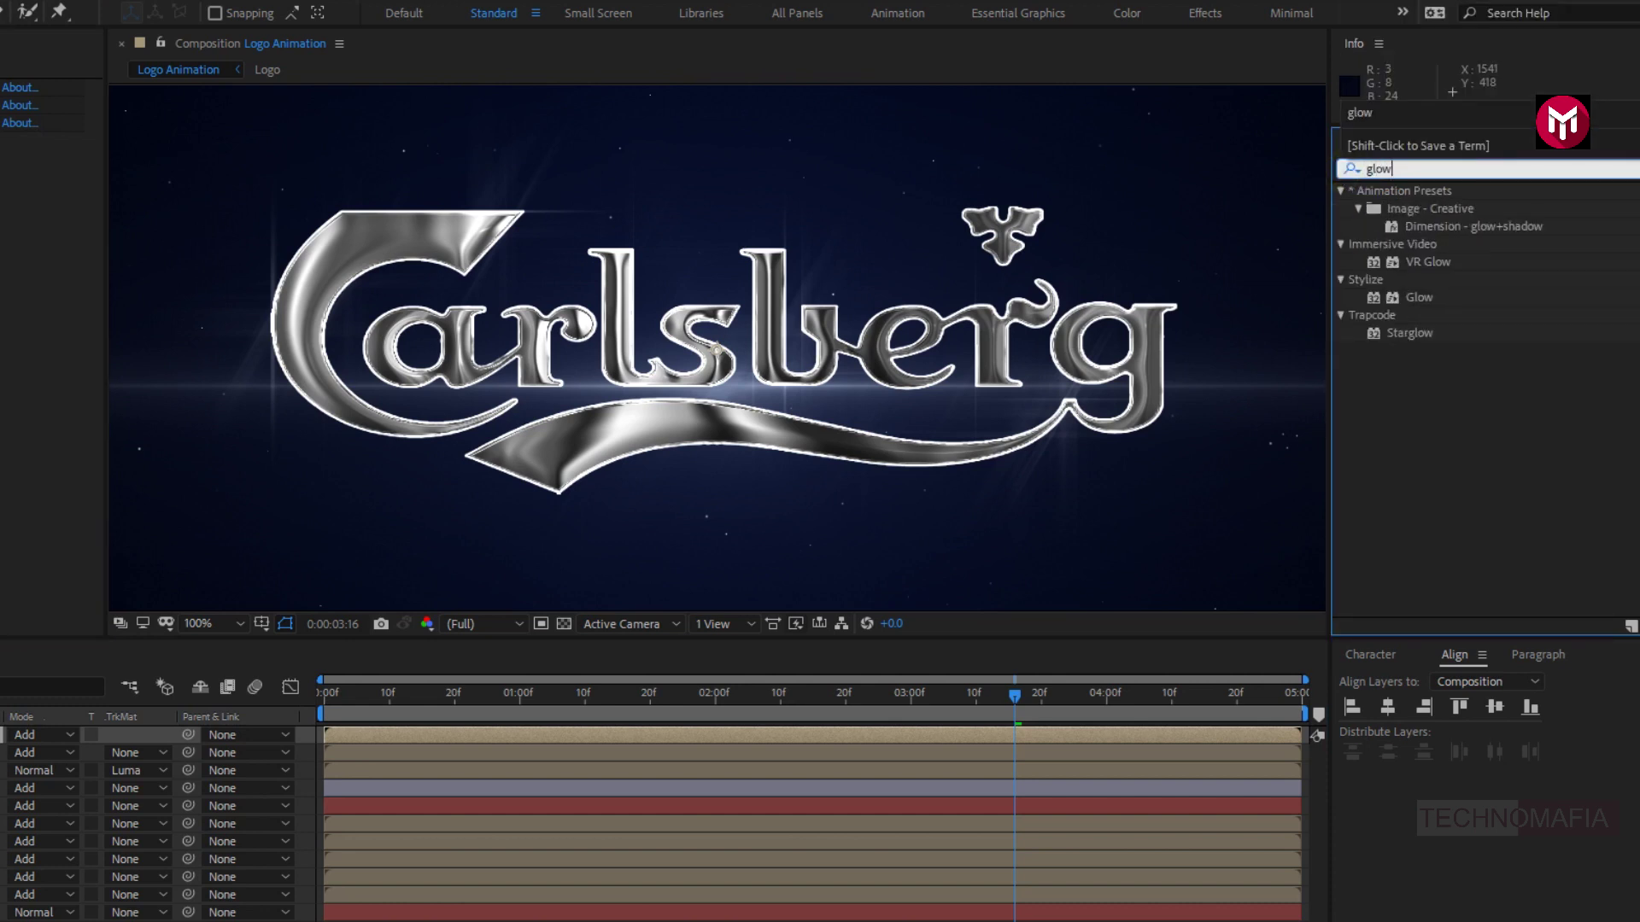
{"action": "double_click", "coordinate": [1417, 295]}
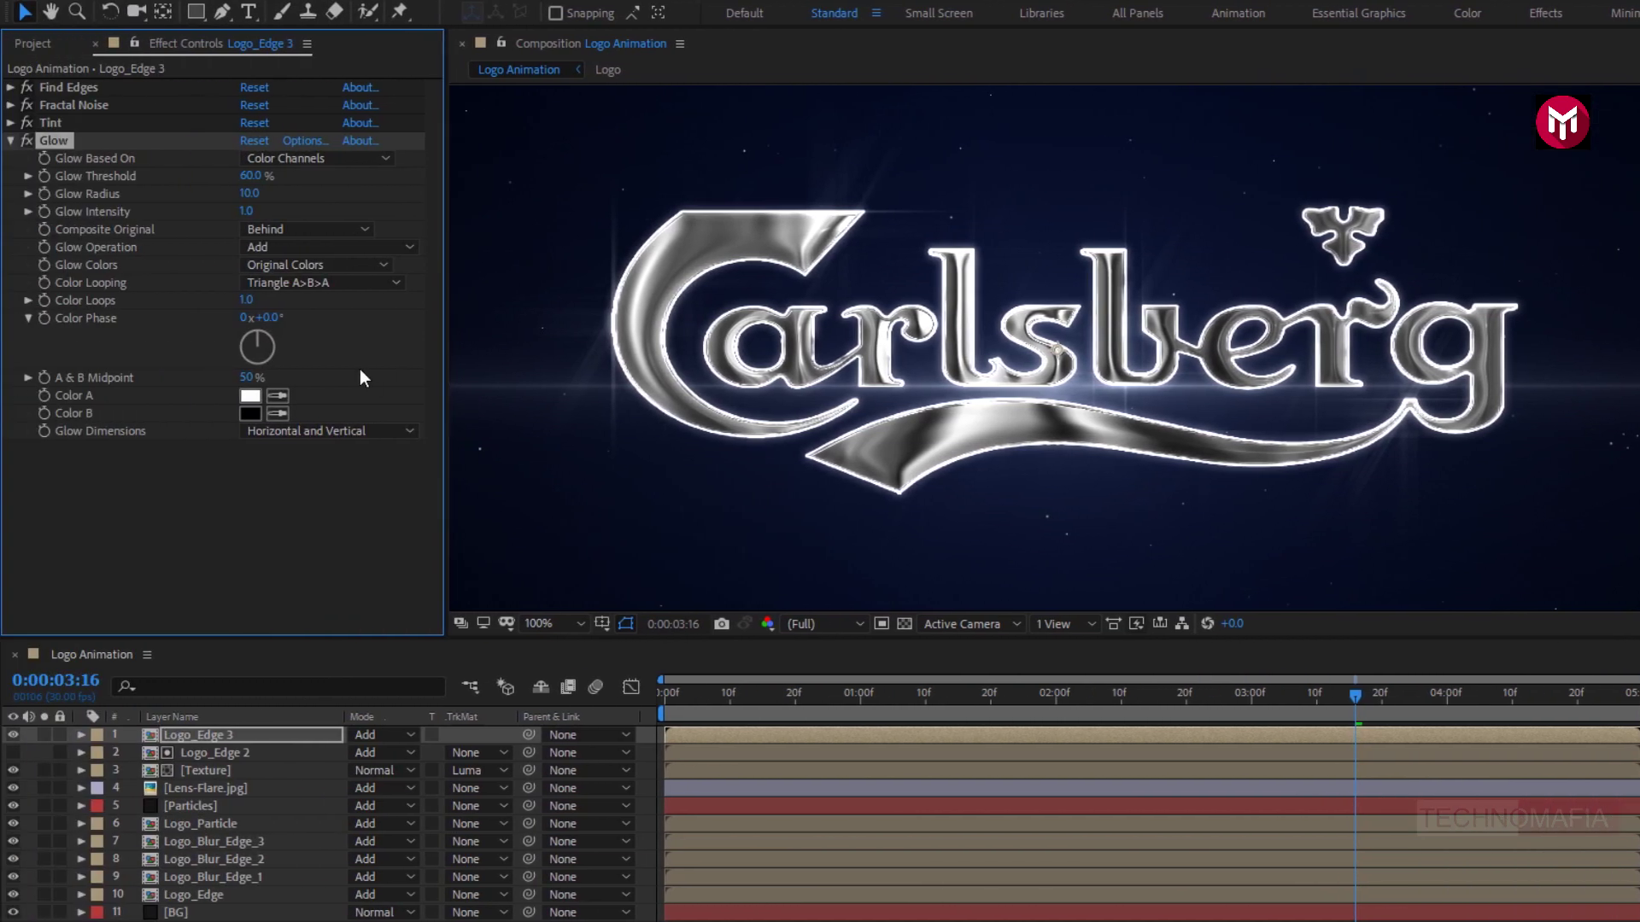
{"action": "left_click", "coordinate": [243, 177]}
{"action": "type", "text": "10"}
{"action": "key", "text": "Return"}
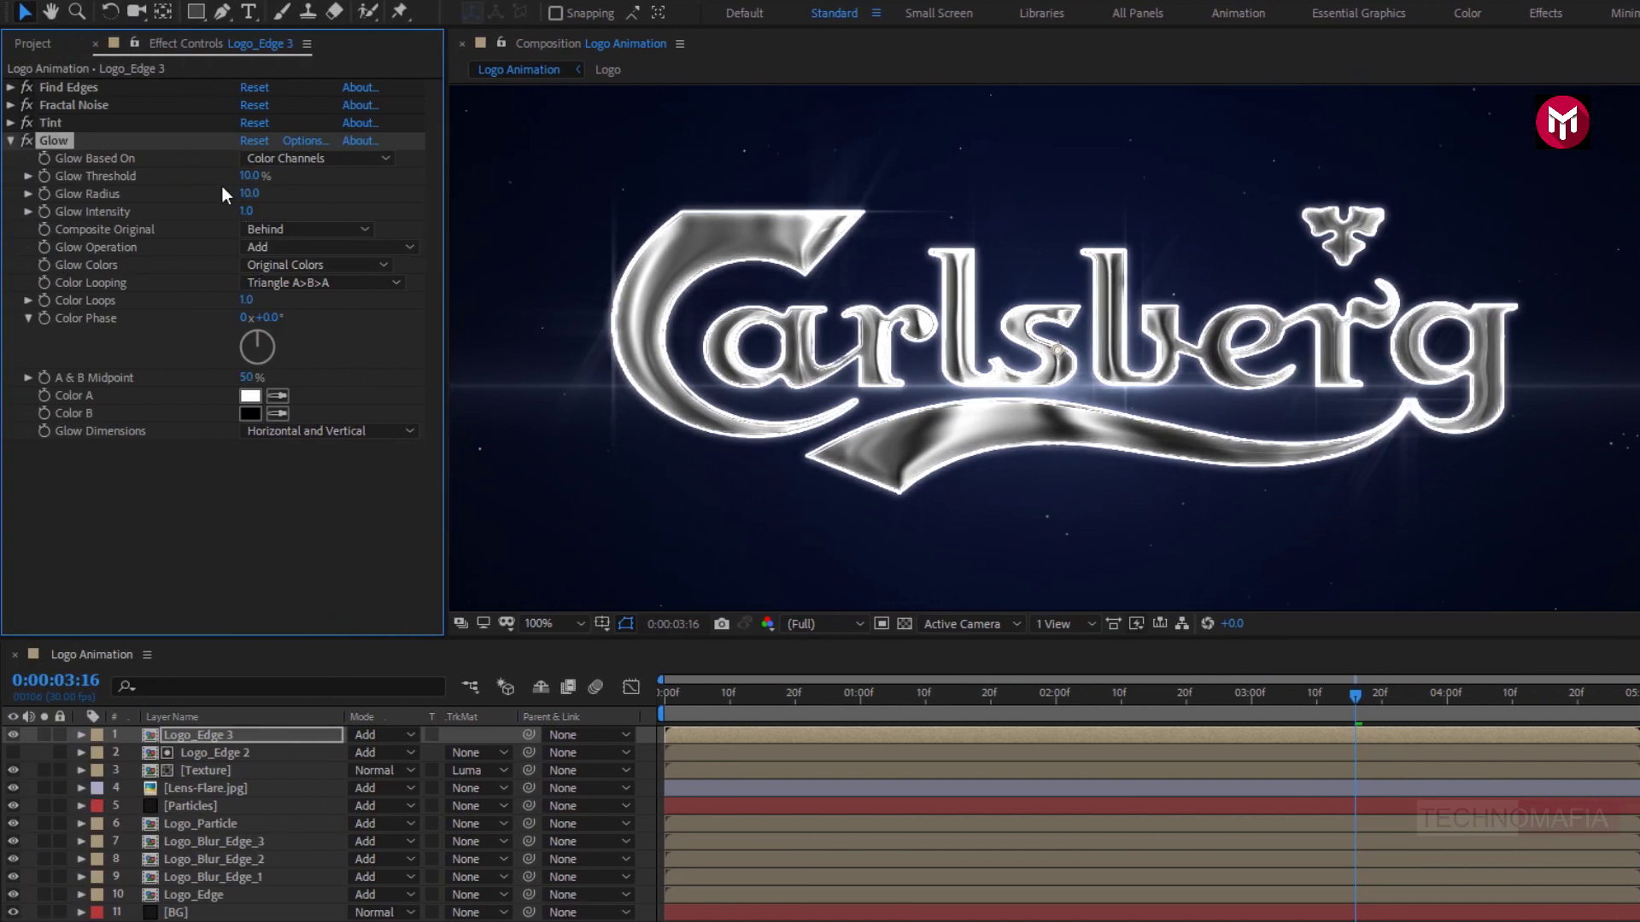
{"action": "left_click", "coordinate": [248, 195]}
{"action": "type", "text": "50"}
{"action": "key", "text": "Return"}
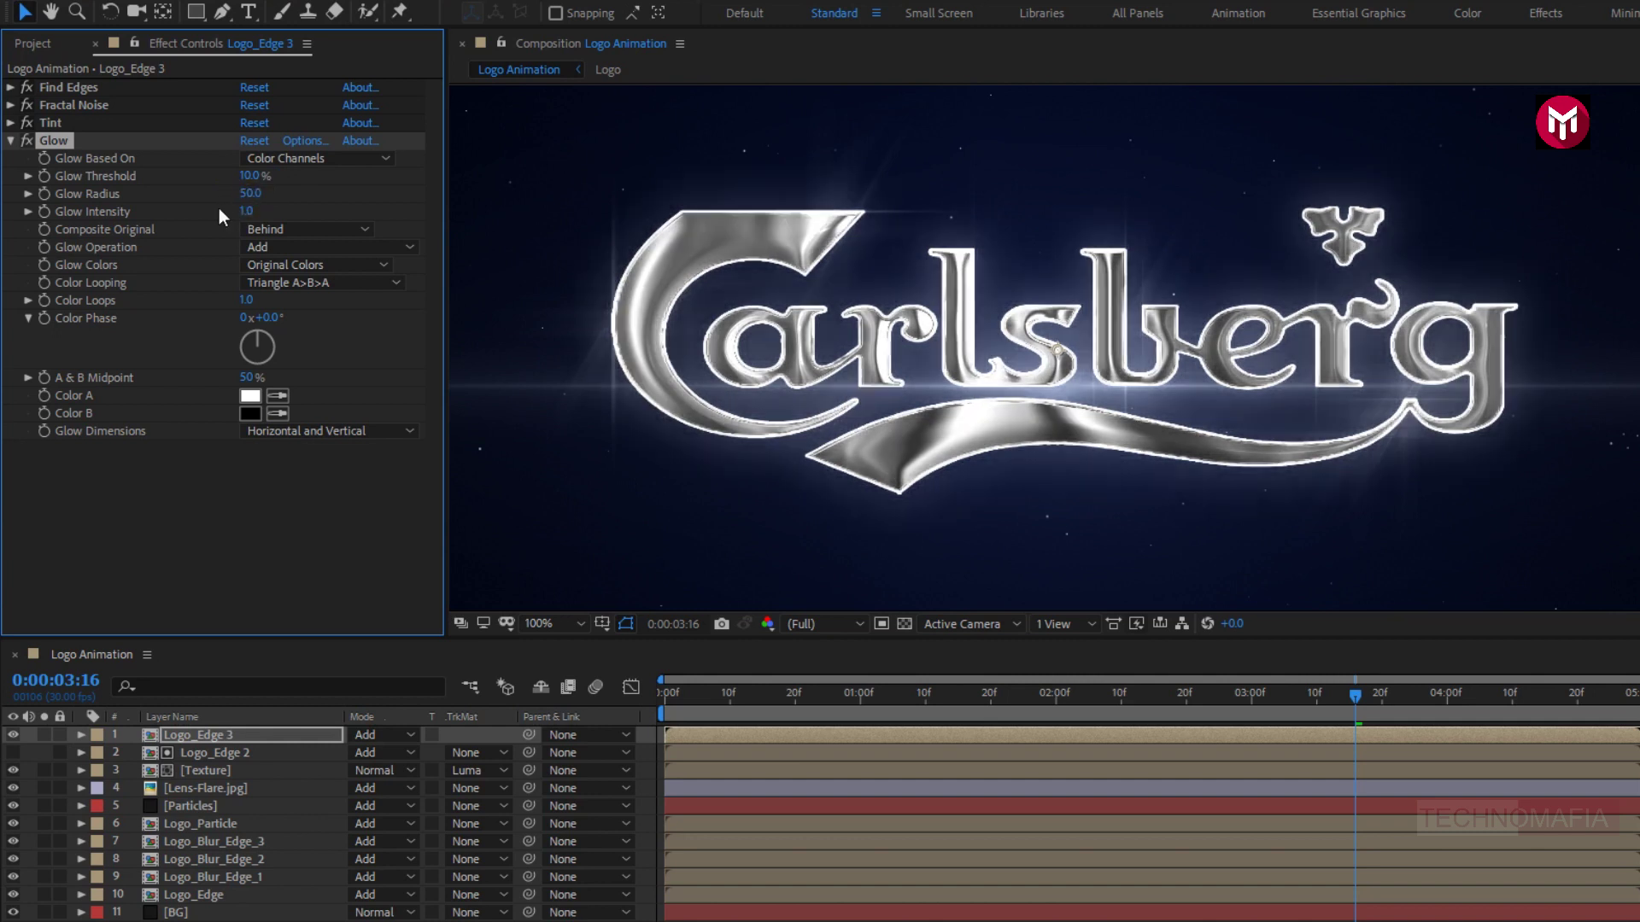
{"action": "left_click", "coordinate": [10, 140]}
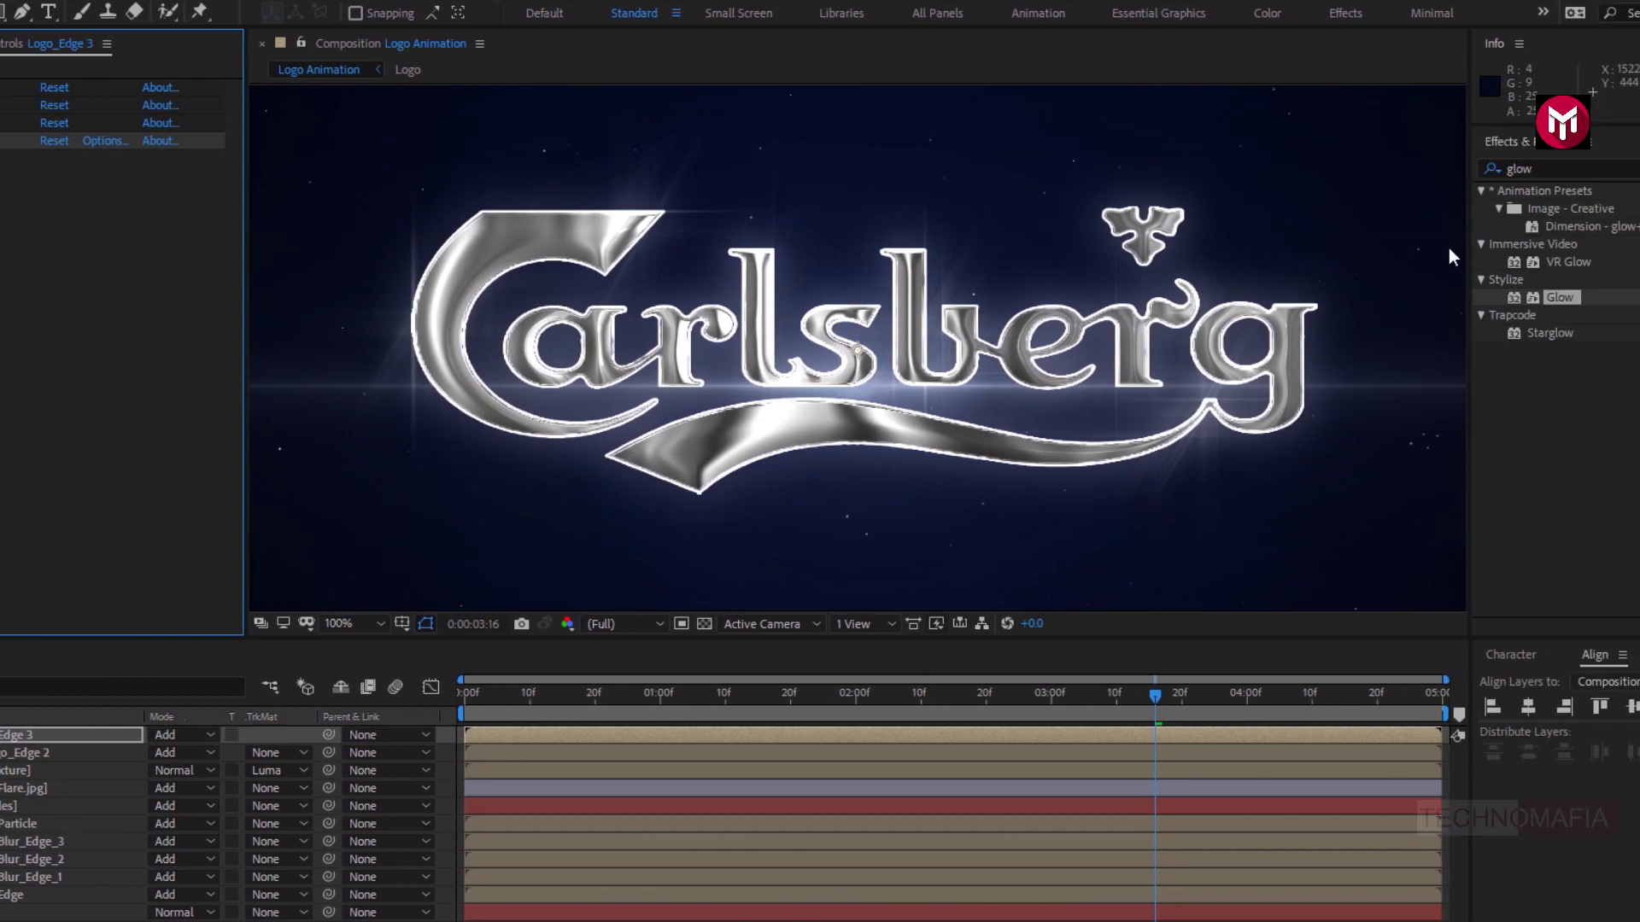
Apply Fast Blur (Legacy) with Blurriness 5 to Logo_Edge 3 and zoom the viewer to 50%.
{"action": "left_click", "coordinate": [1491, 169]}
{"action": "type", "text": "f"}
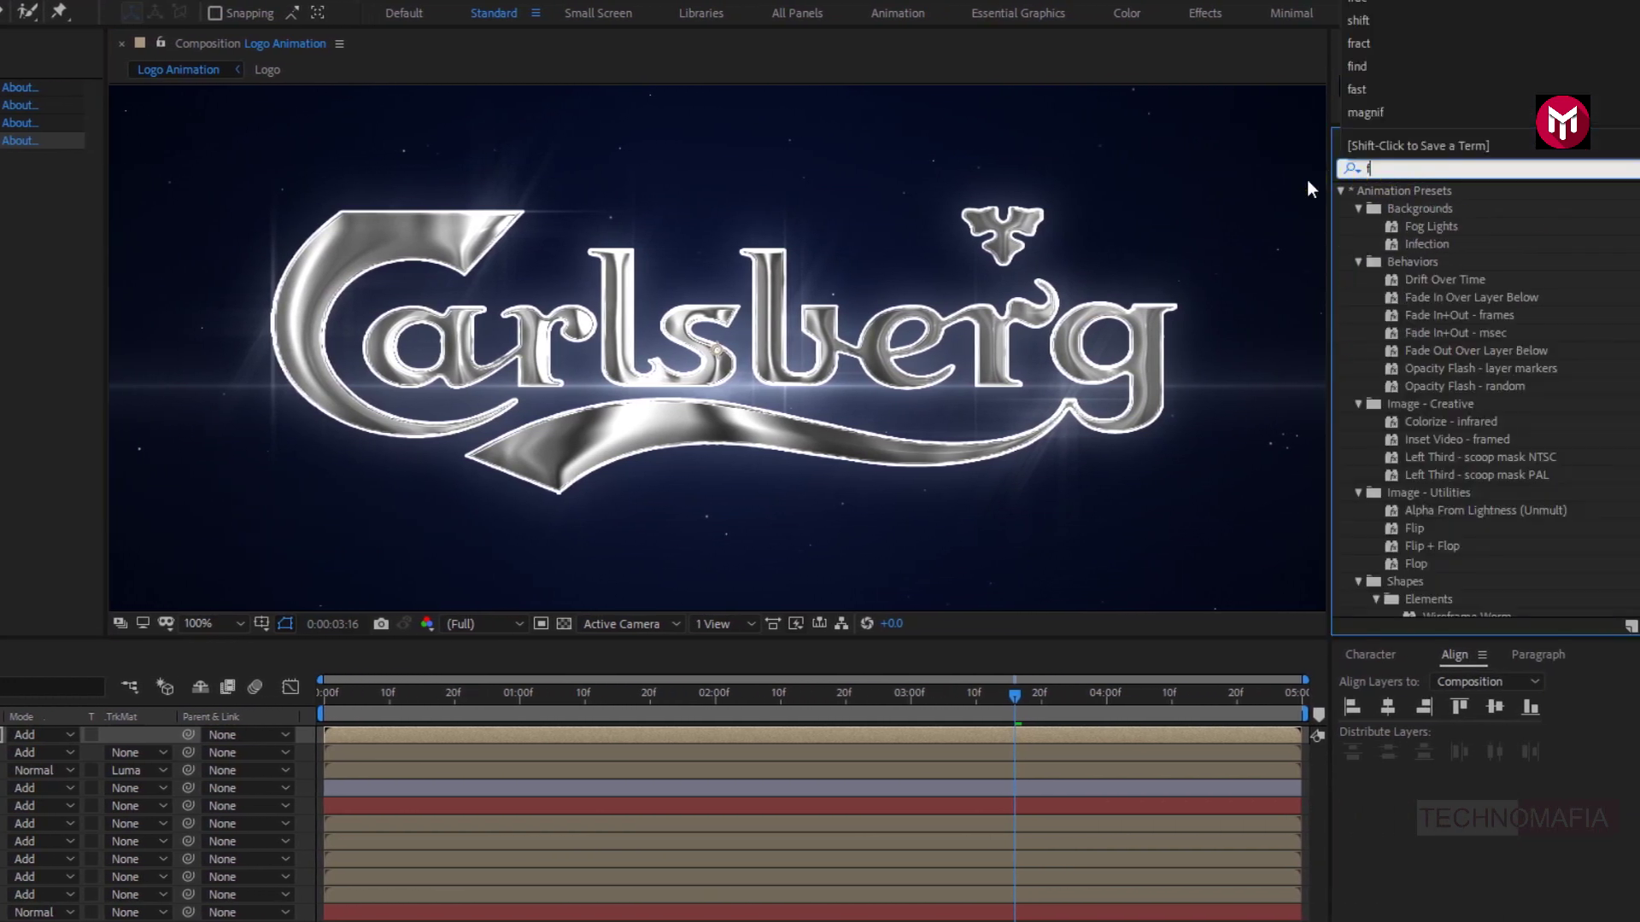
{"action": "type", "text": "ast"}
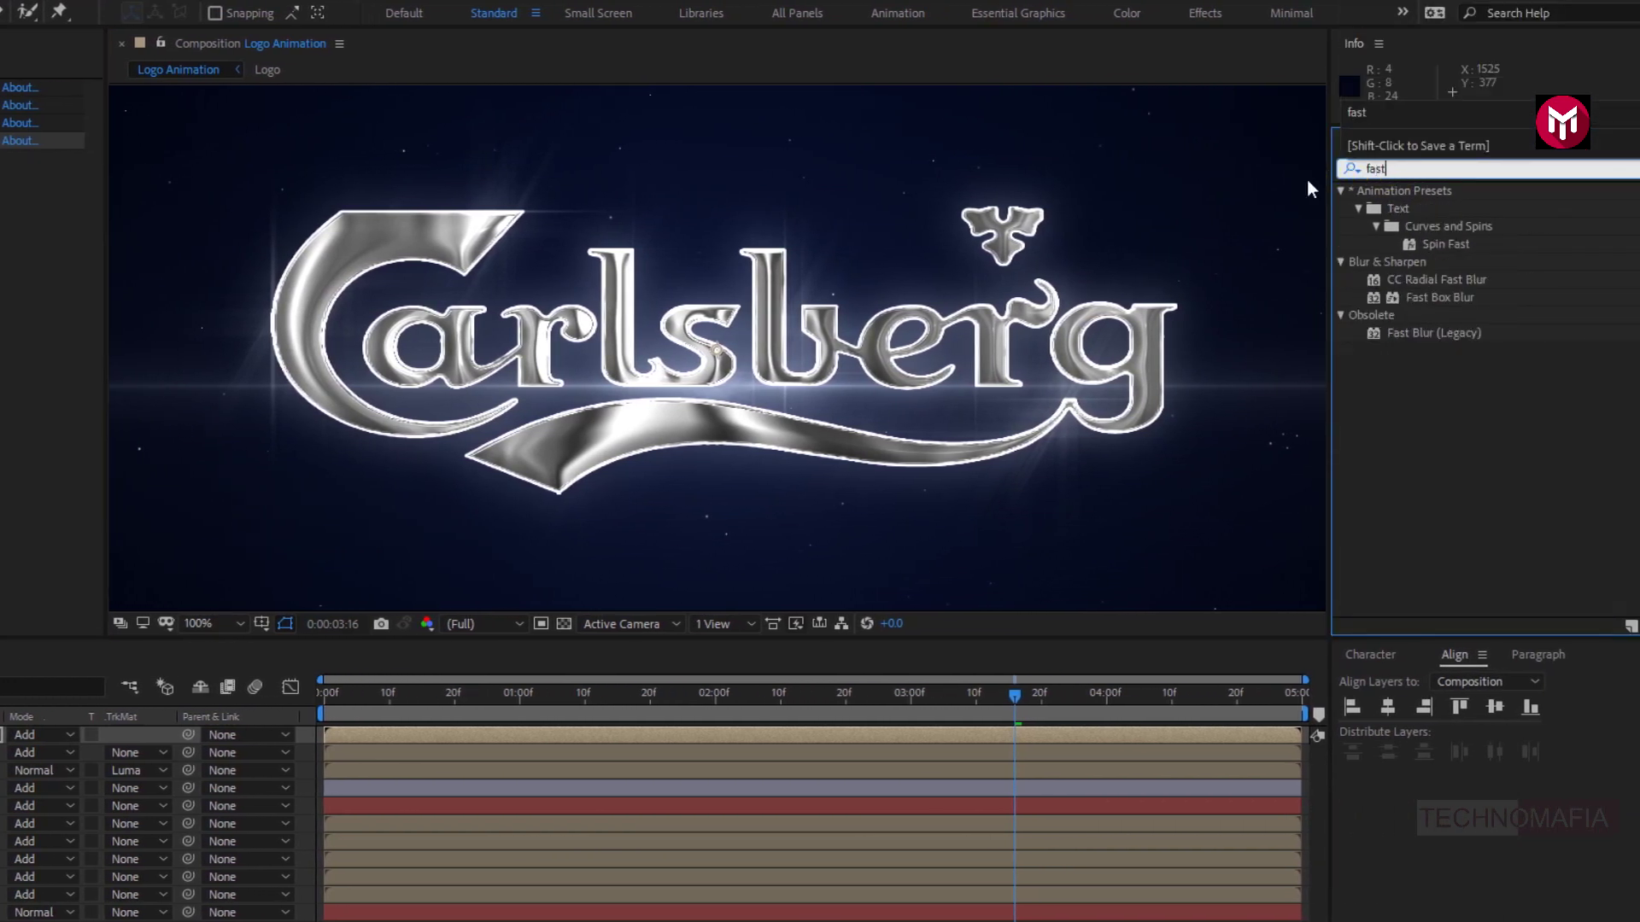
{"action": "double_click", "coordinate": [1422, 333]}
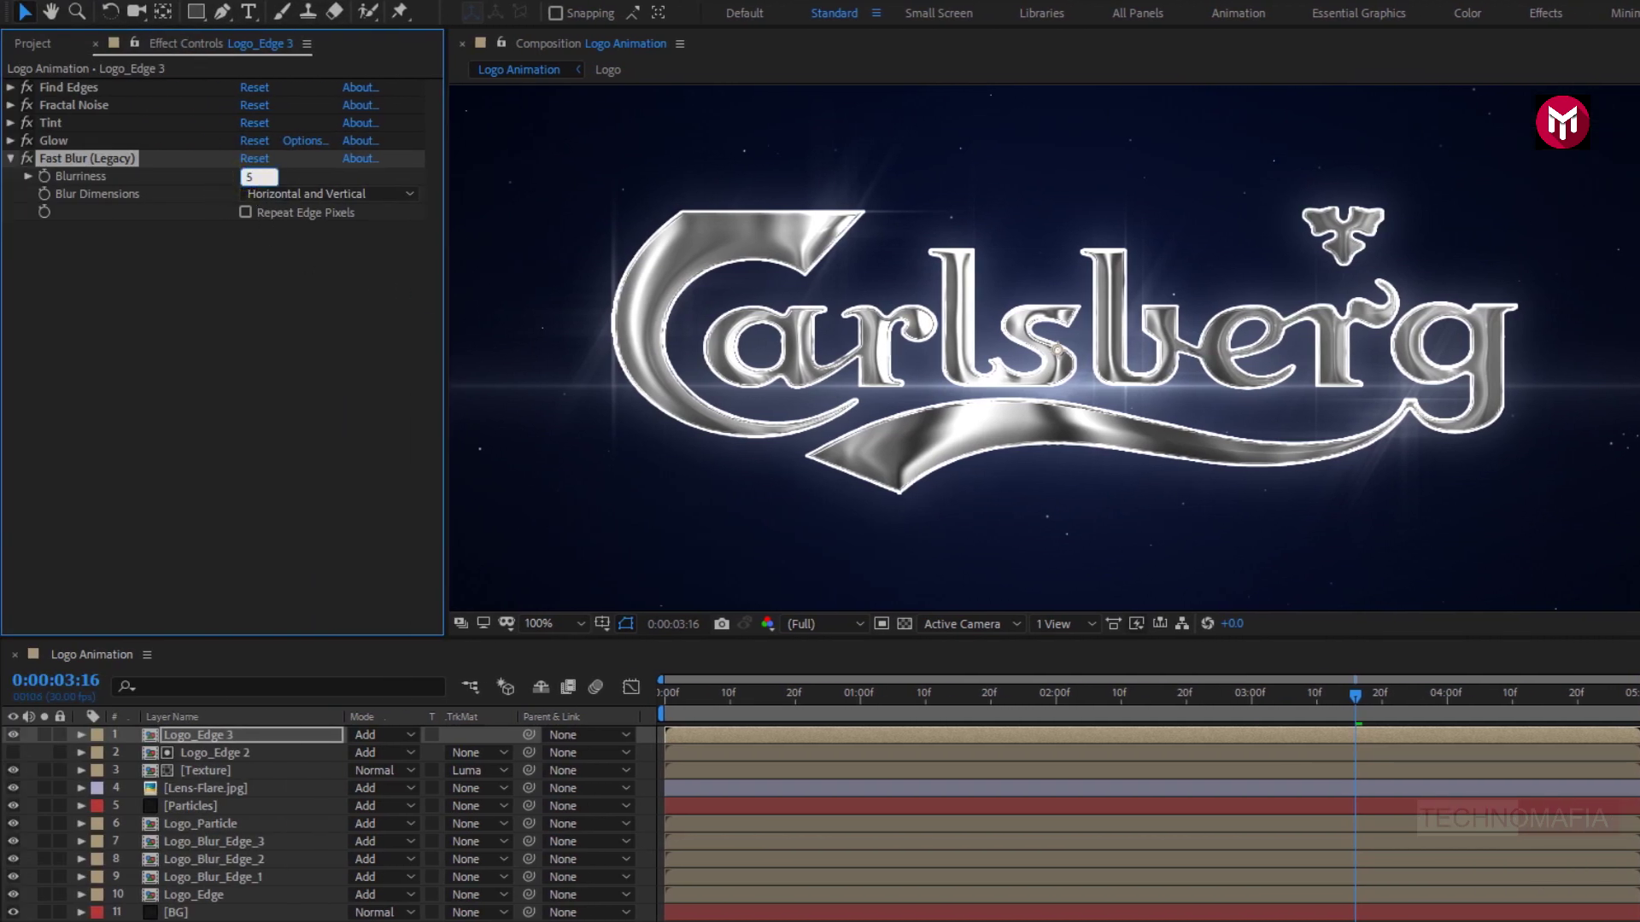
{"action": "type", "text": "5"}
{"action": "key", "text": "Return"}
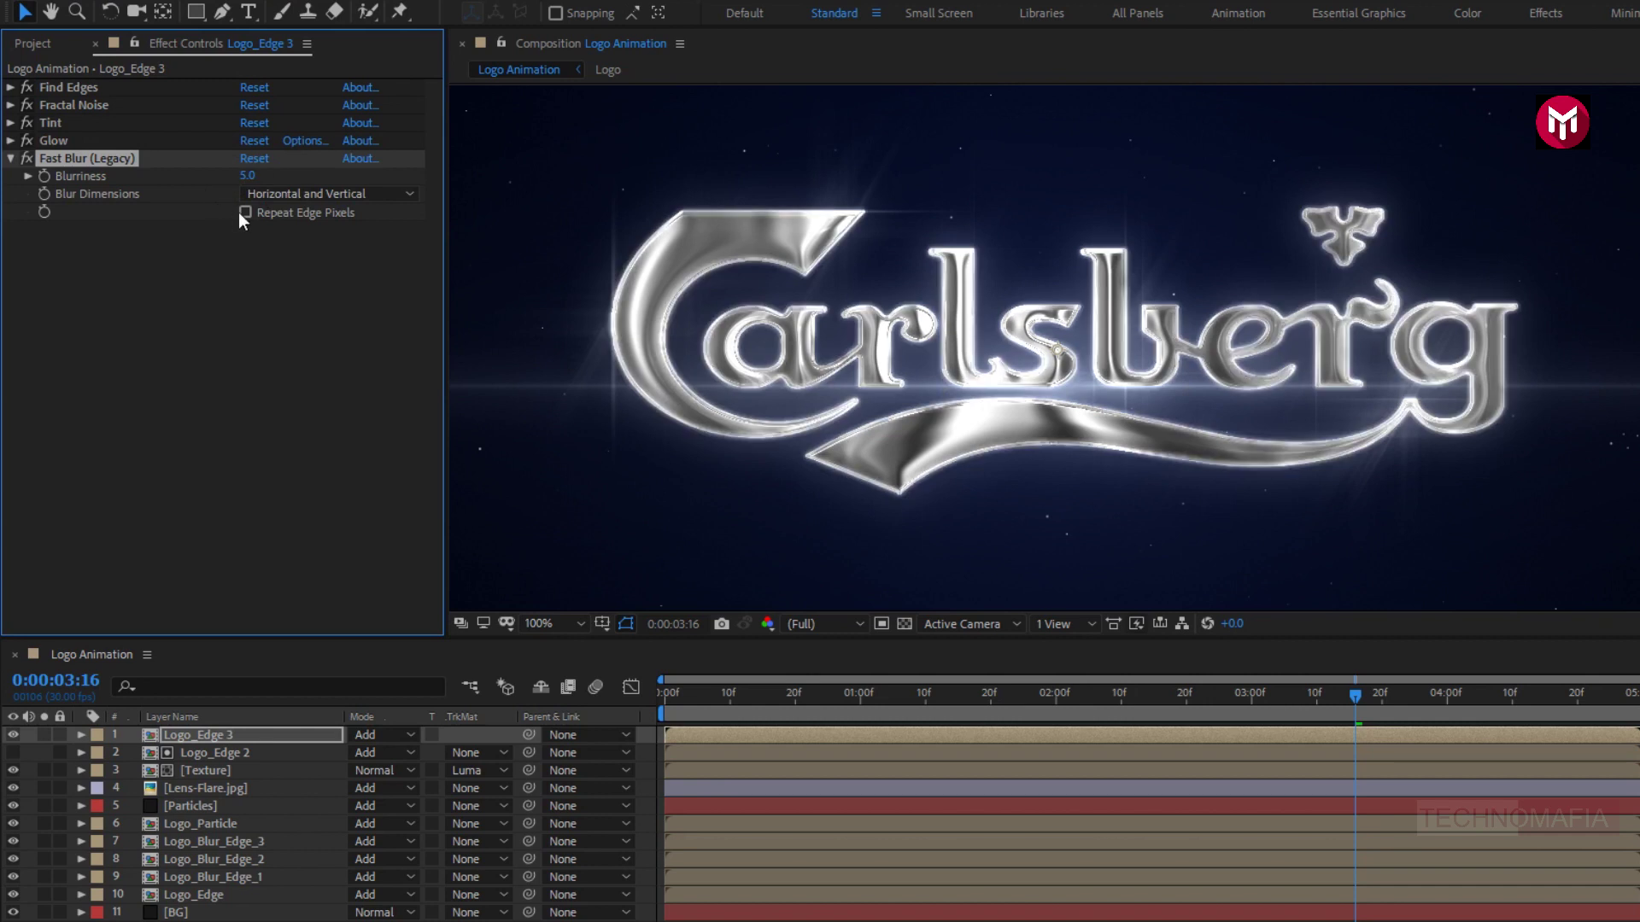
{"action": "key", "text": "comma"}
{"action": "key", "text": "comma"}
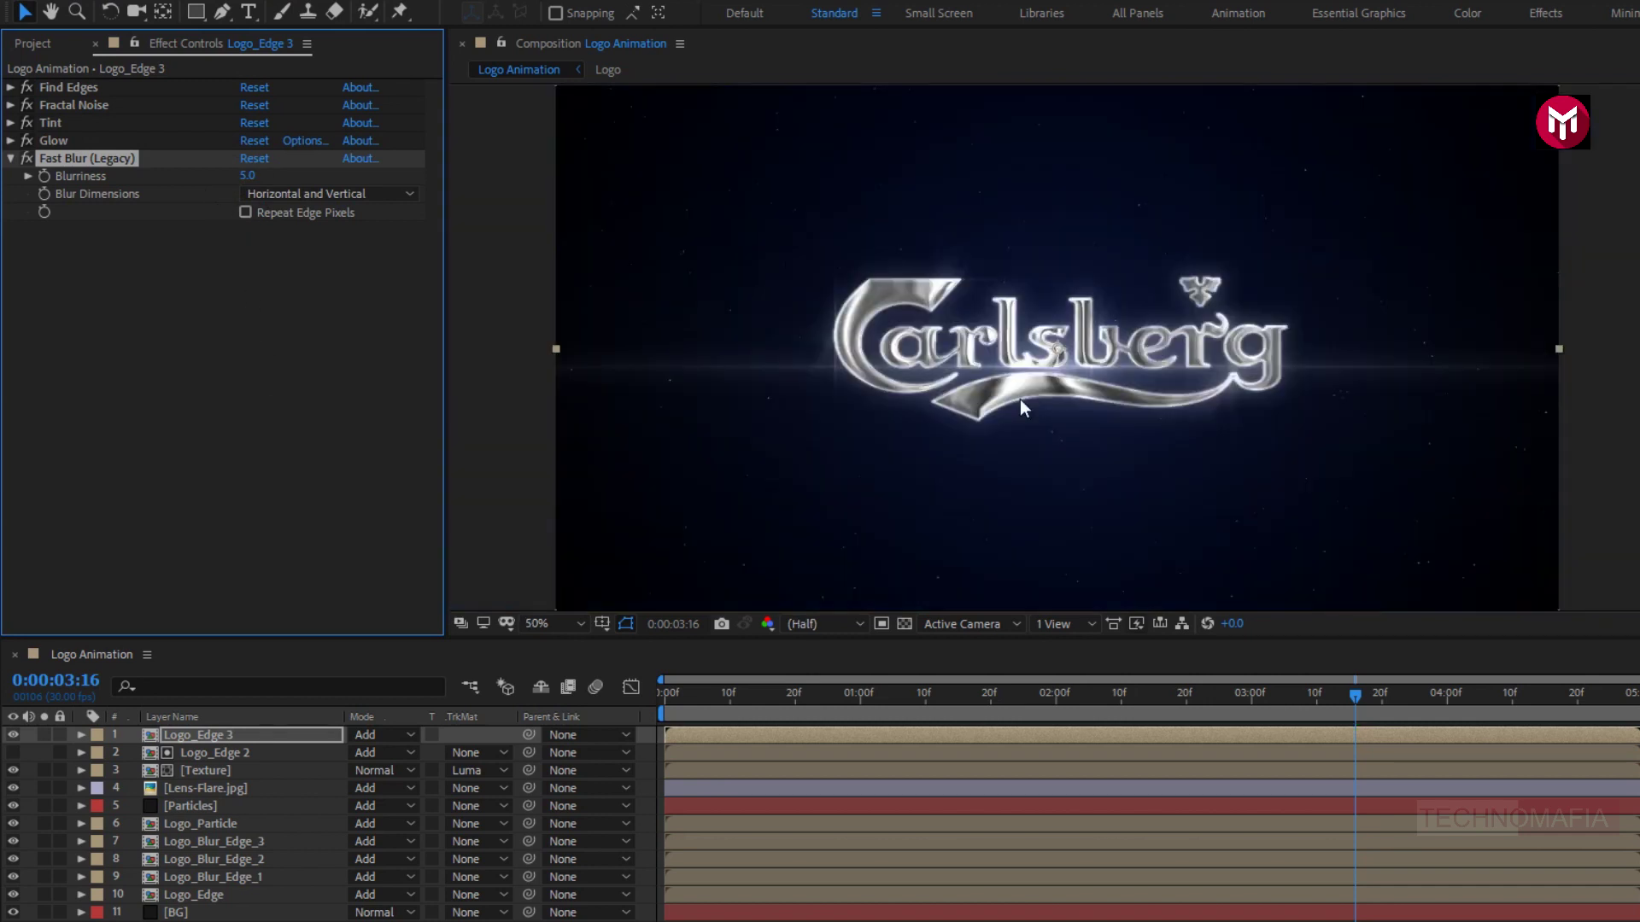
At the timeline start, enable 3D for Logo_Edge, Lens-Flare.jpg, Texture, Logo_Edge 2 and Logo_Edge 3.
{"action": "left_click", "coordinate": [663, 693]}
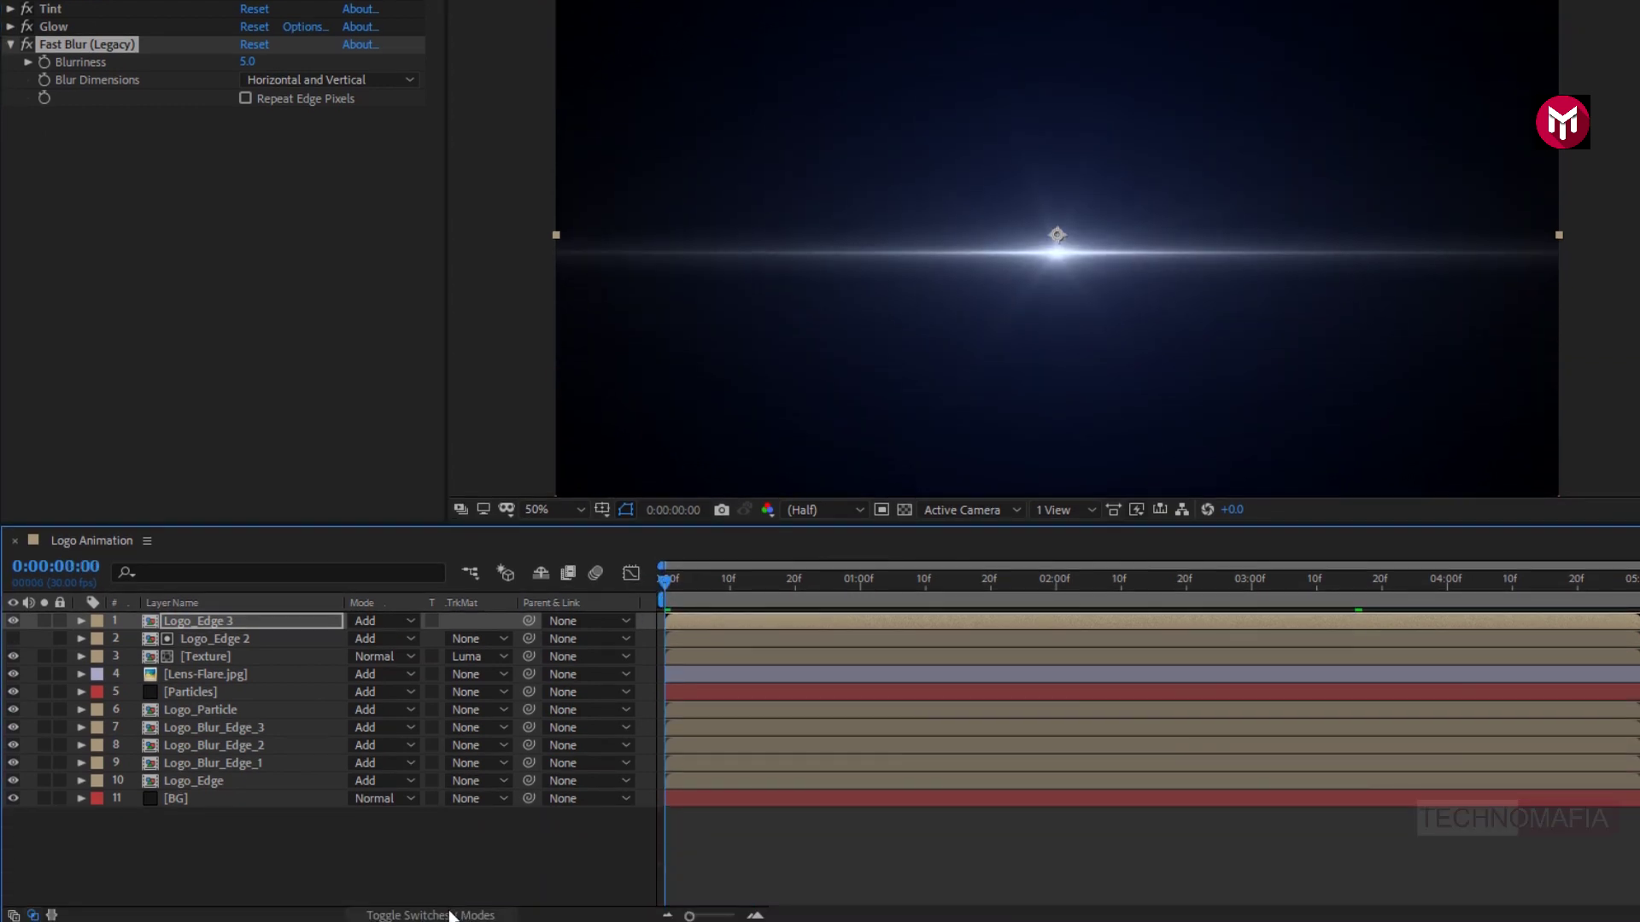
{"action": "left_click", "coordinate": [449, 915]}
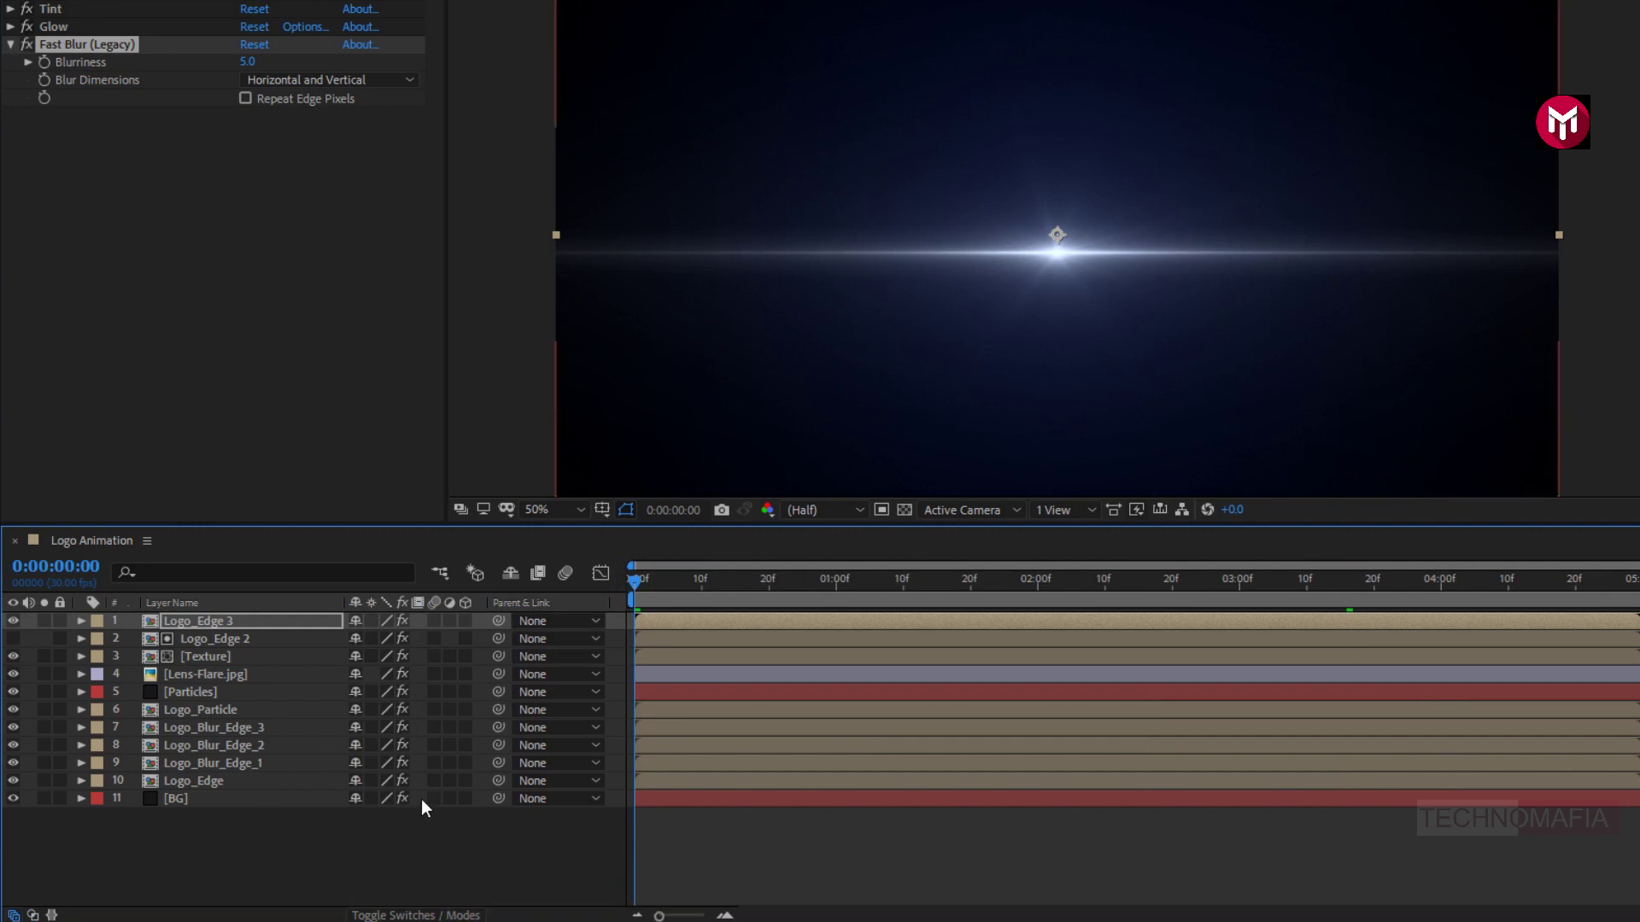
{"action": "left_click", "coordinate": [462, 781]}
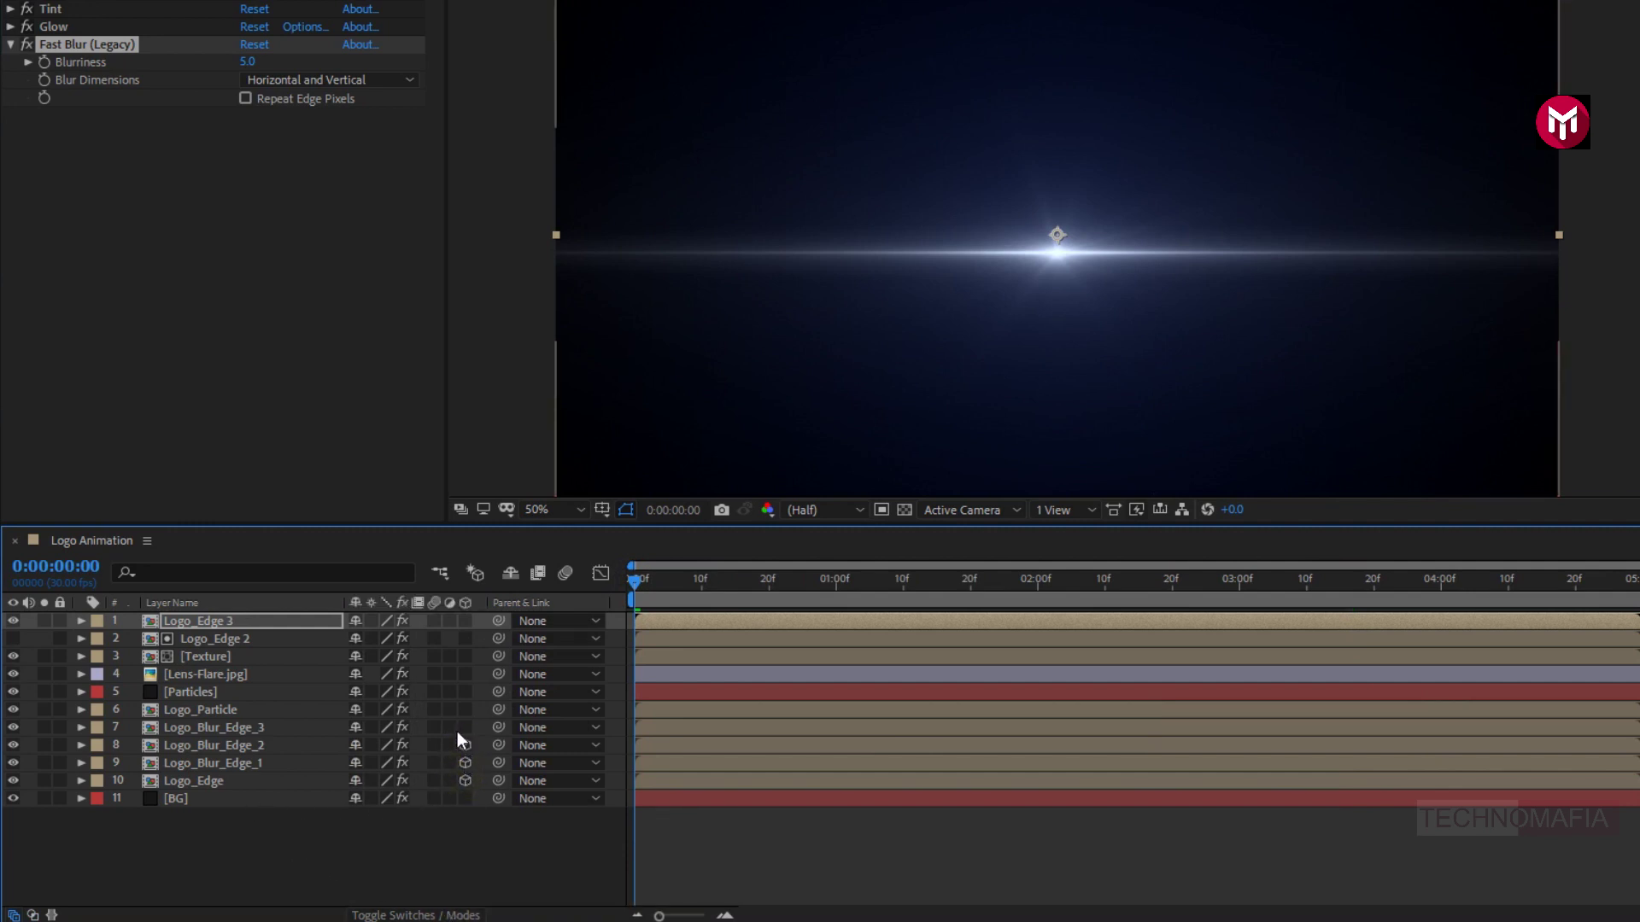
{"action": "left_click", "coordinate": [464, 674]}
{"action": "left_click", "coordinate": [463, 656]}
{"action": "left_click", "coordinate": [464, 639]}
{"action": "left_click", "coordinate": [463, 621]}
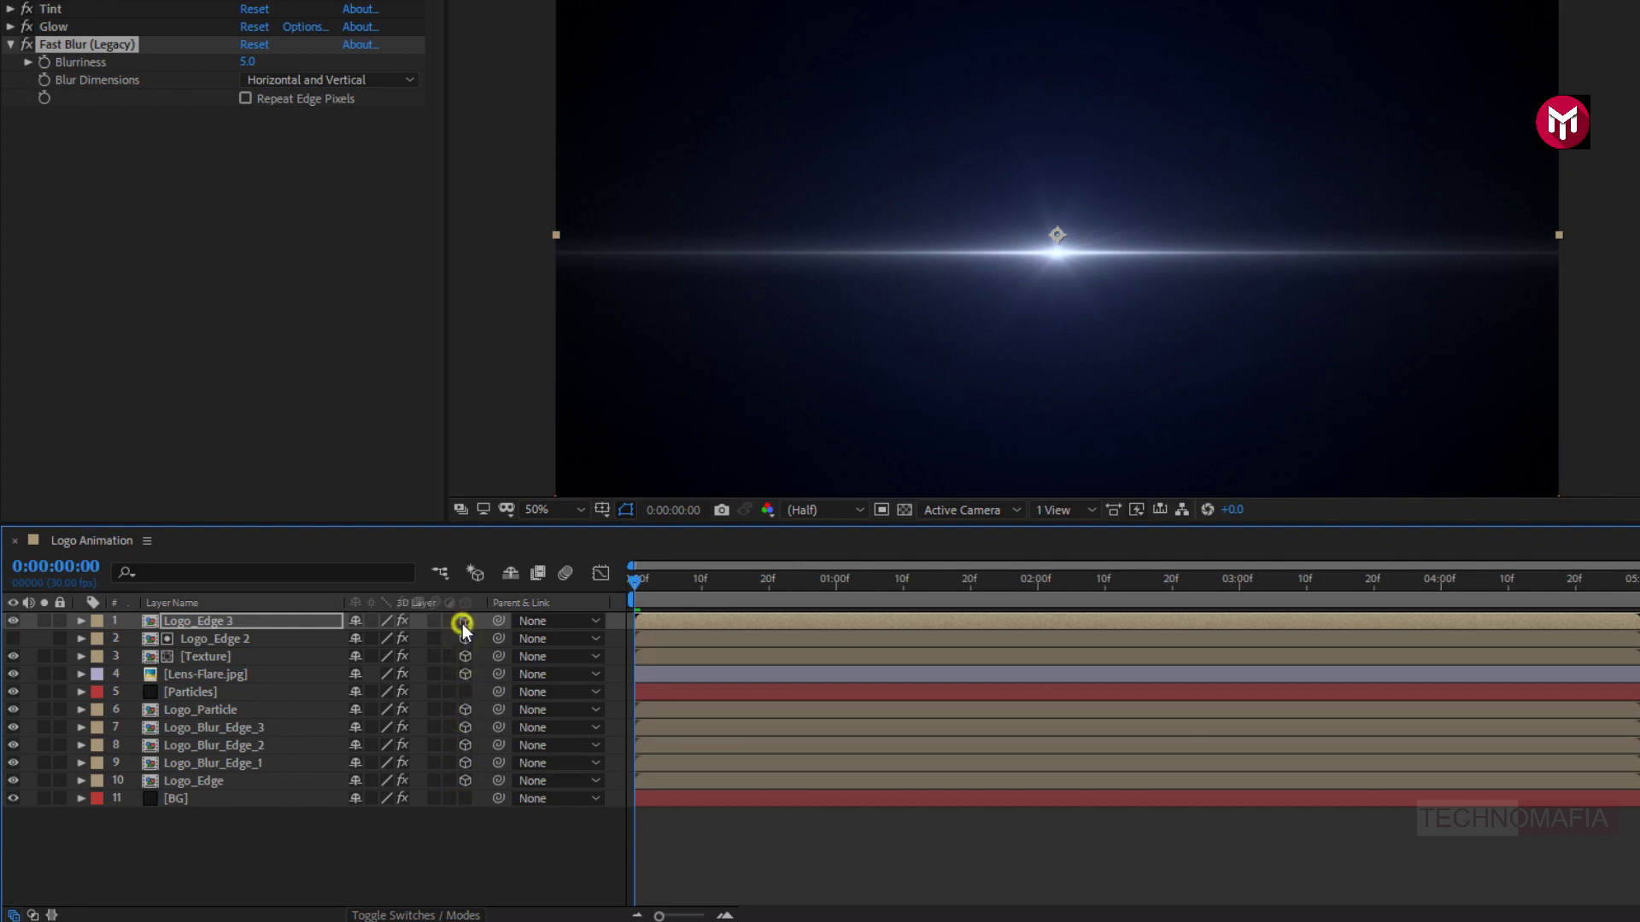
Add a new 50mm Camera 1 and a Null 1 null object layer to the composition.
{"action": "right_click", "coordinate": [378, 847]}
{"action": "mouse_move", "coordinate": [566, 622]}
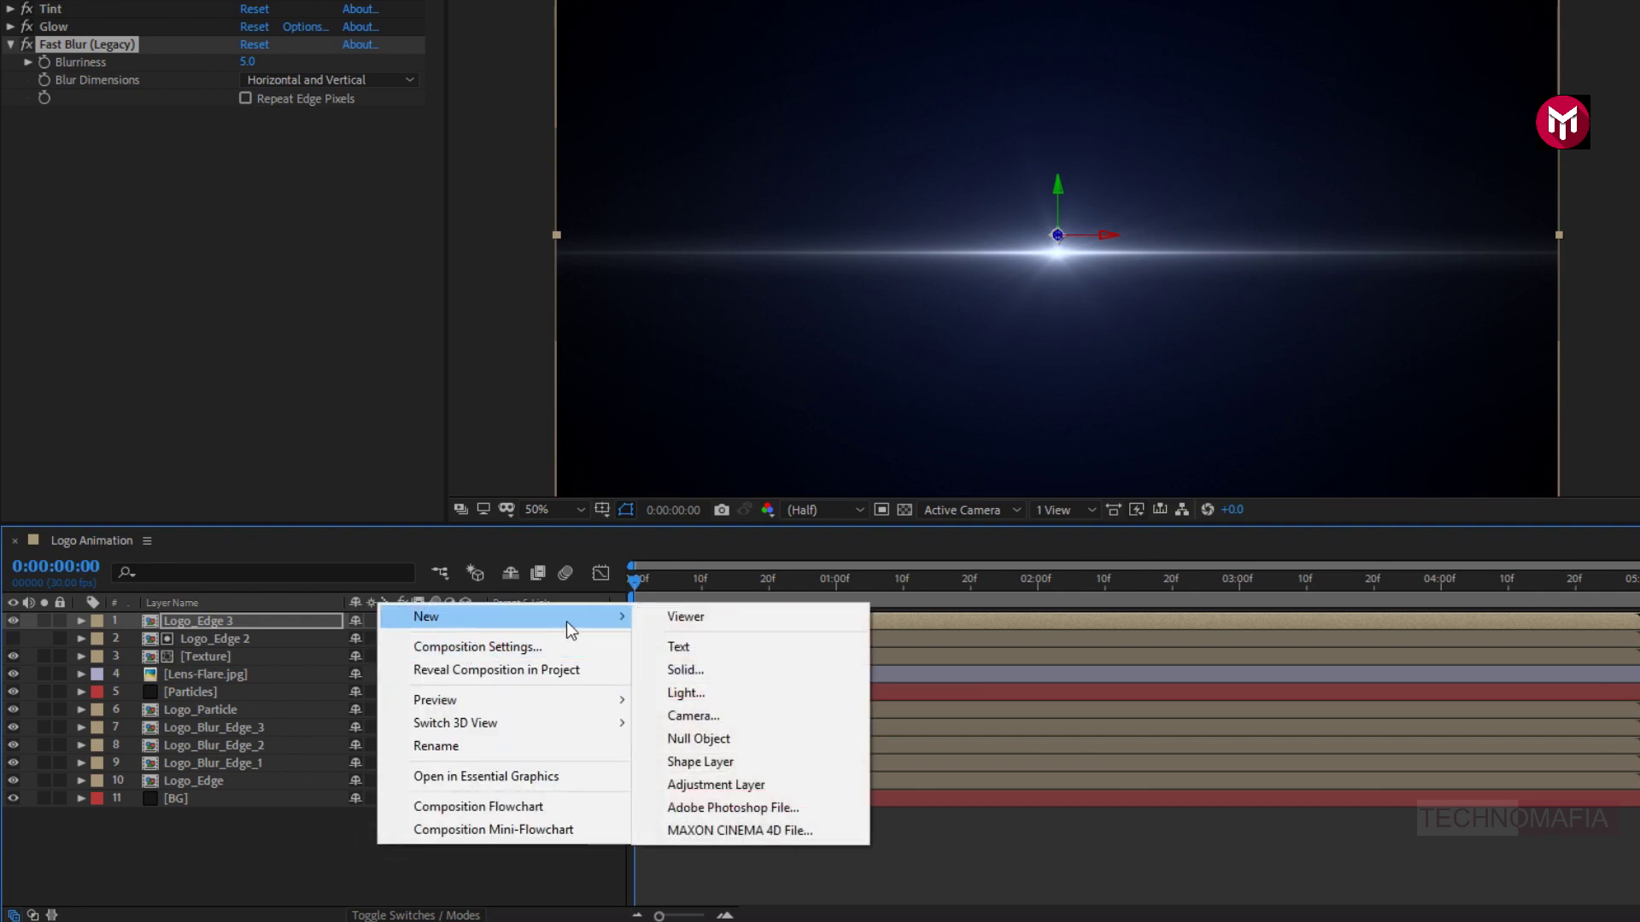
{"action": "left_click", "coordinate": [719, 716]}
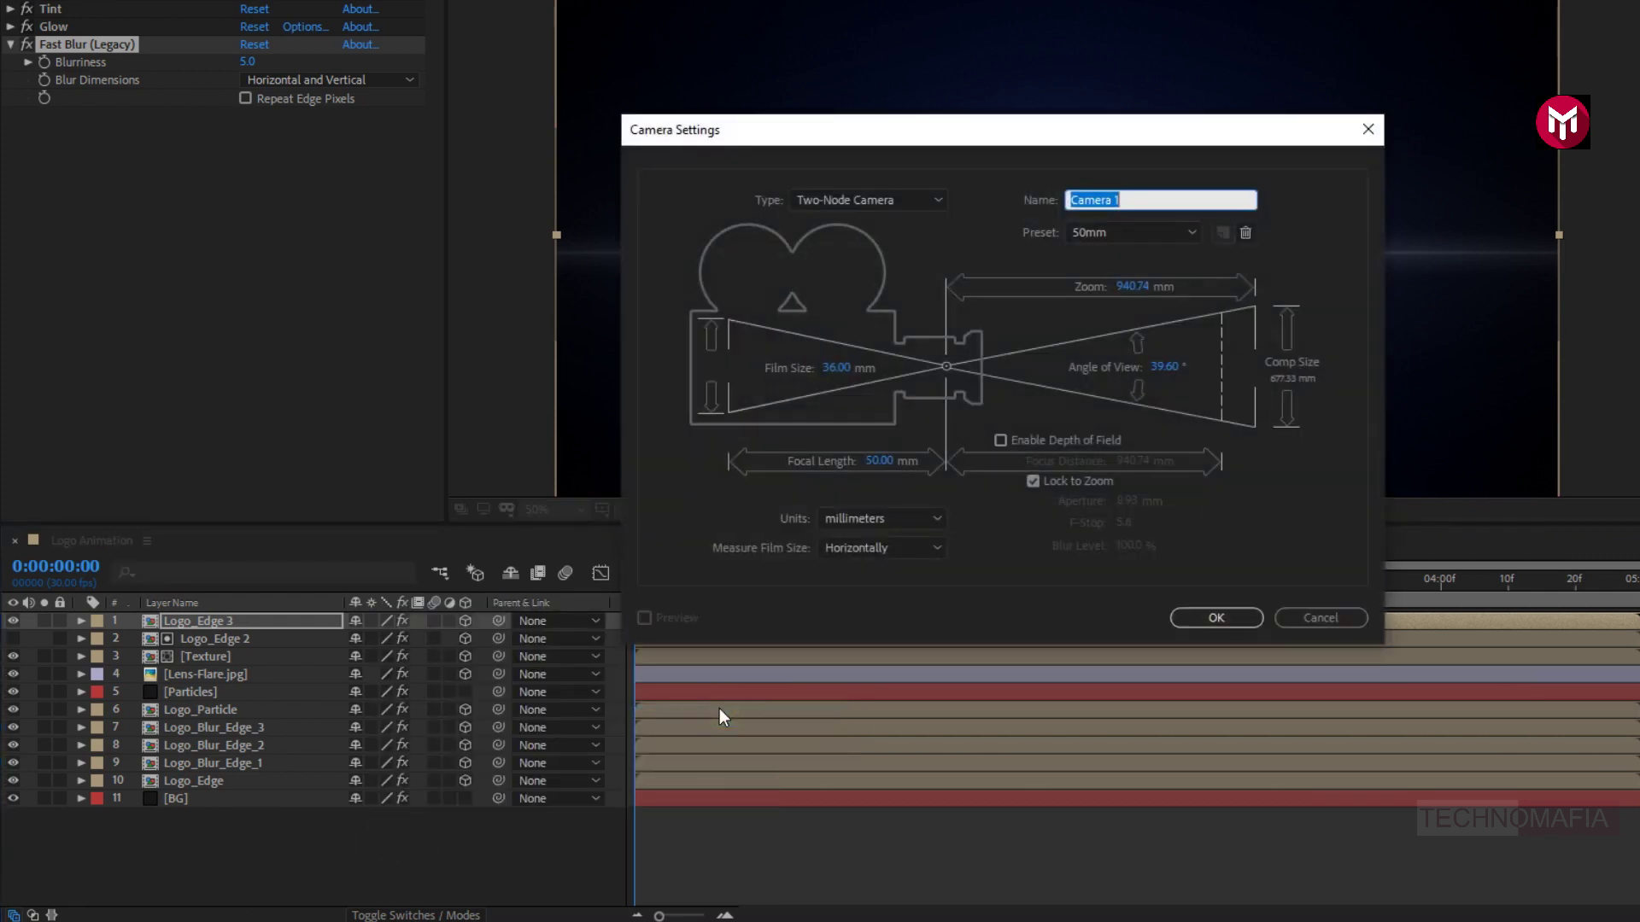
{"action": "left_click", "coordinate": [1237, 616]}
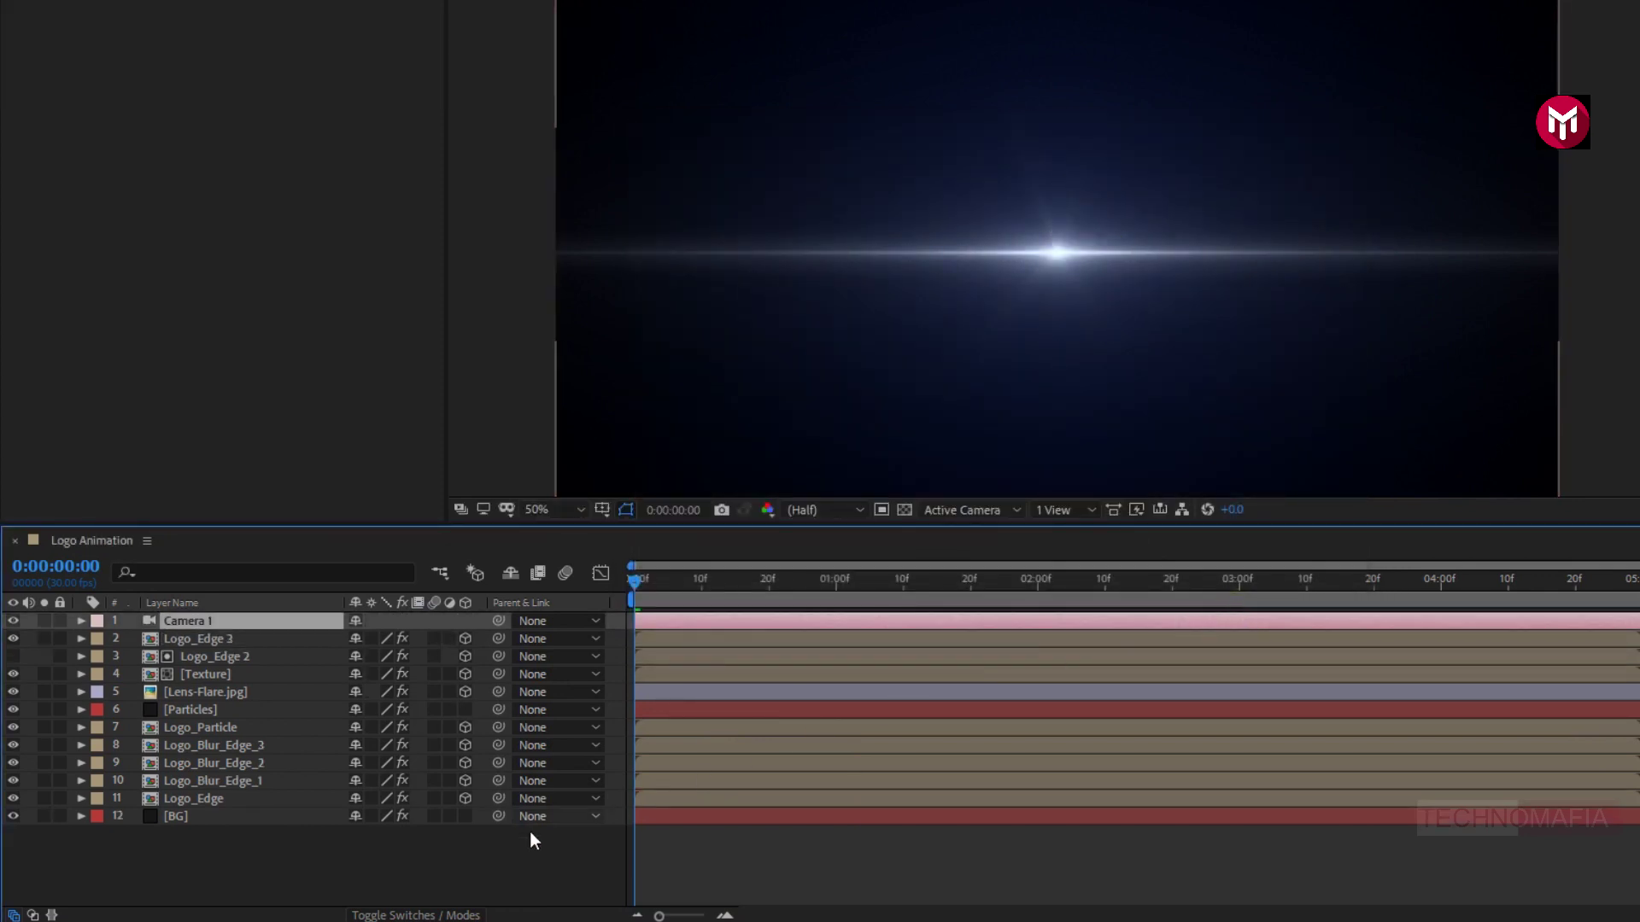
{"action": "right_click", "coordinate": [388, 876]}
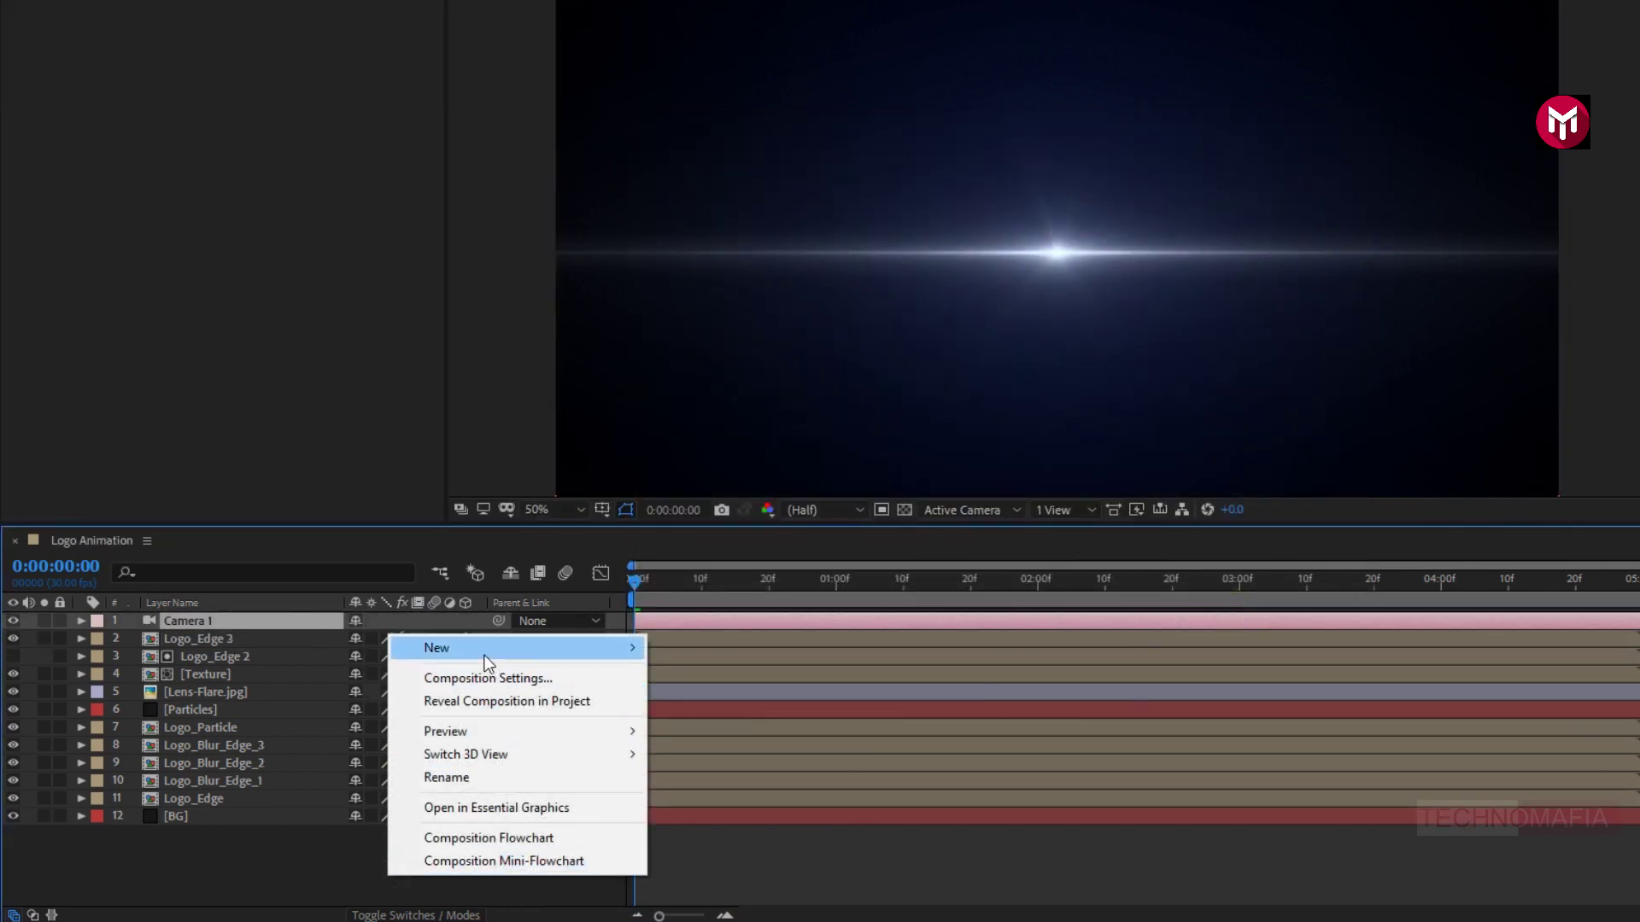
{"action": "mouse_move", "coordinate": [547, 663]}
{"action": "left_click", "coordinate": [713, 771]}
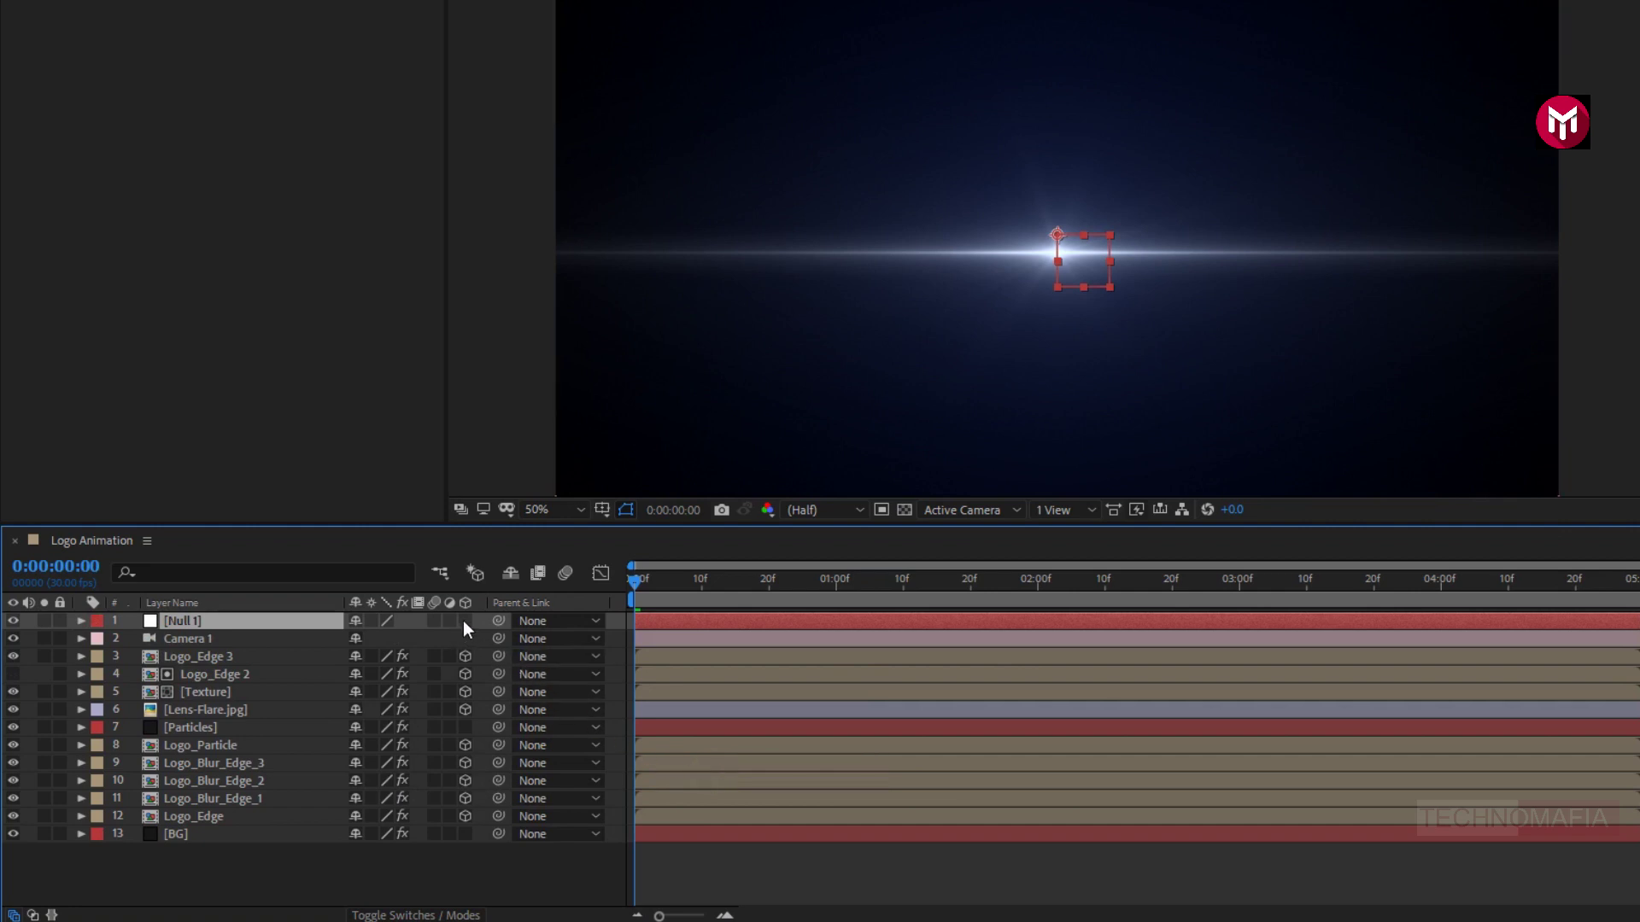
Parent Camera 1 to Null 1 and reveal Null 1's Position property.
{"action": "left_click", "coordinate": [286, 639]}
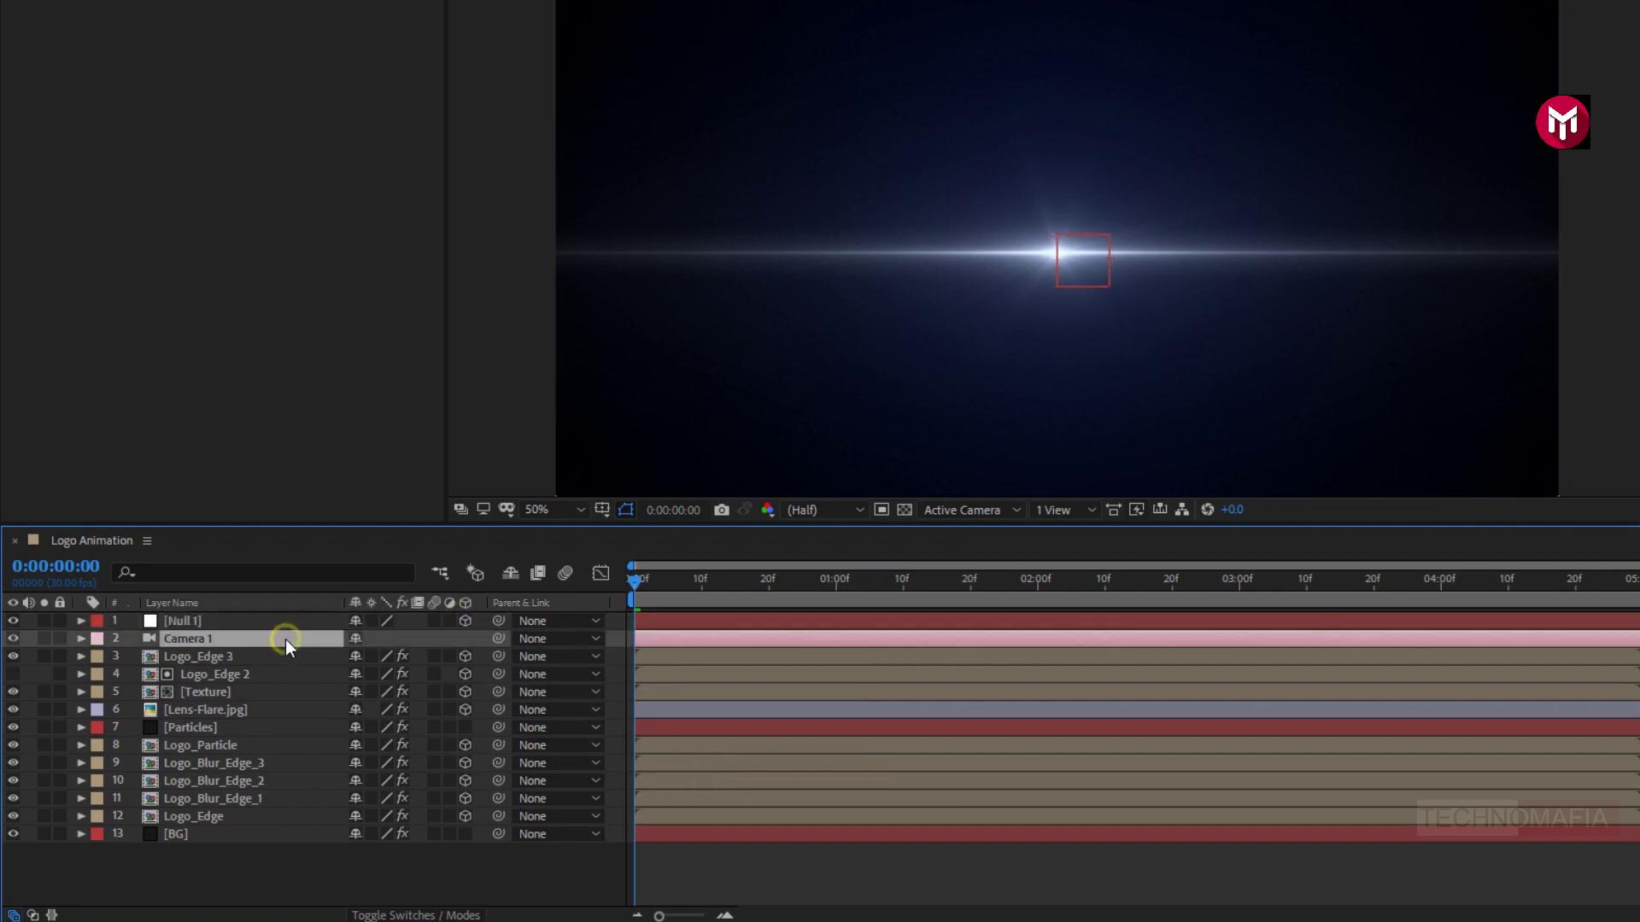
{"action": "left_click", "coordinate": [529, 641]}
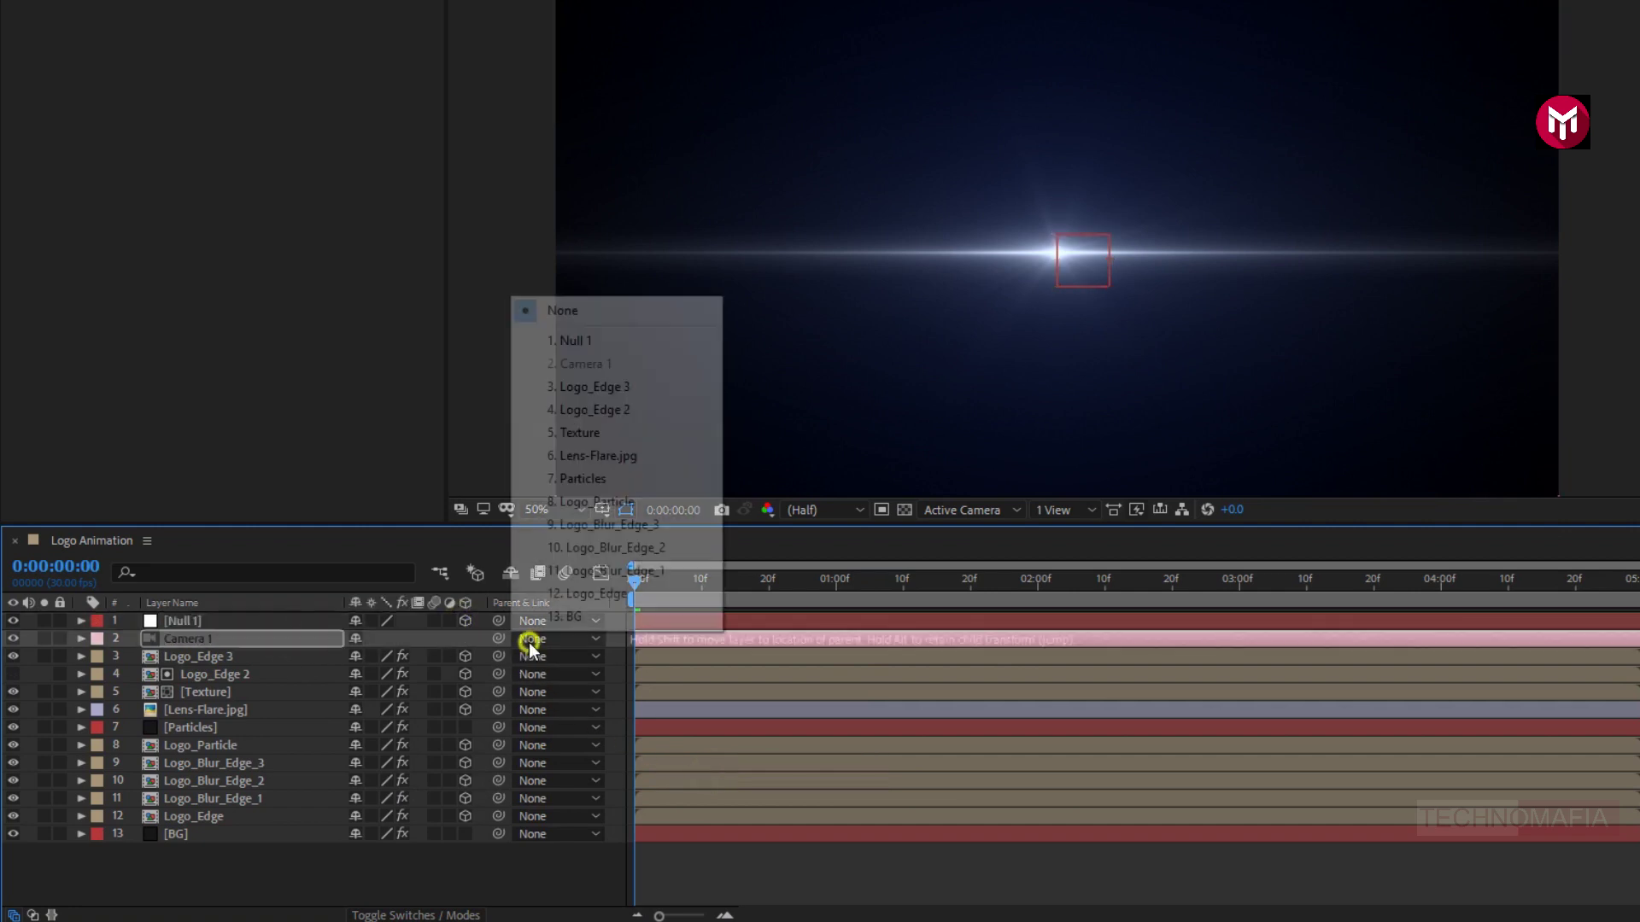
{"action": "left_click", "coordinate": [555, 343]}
{"action": "left_click", "coordinate": [218, 621]}
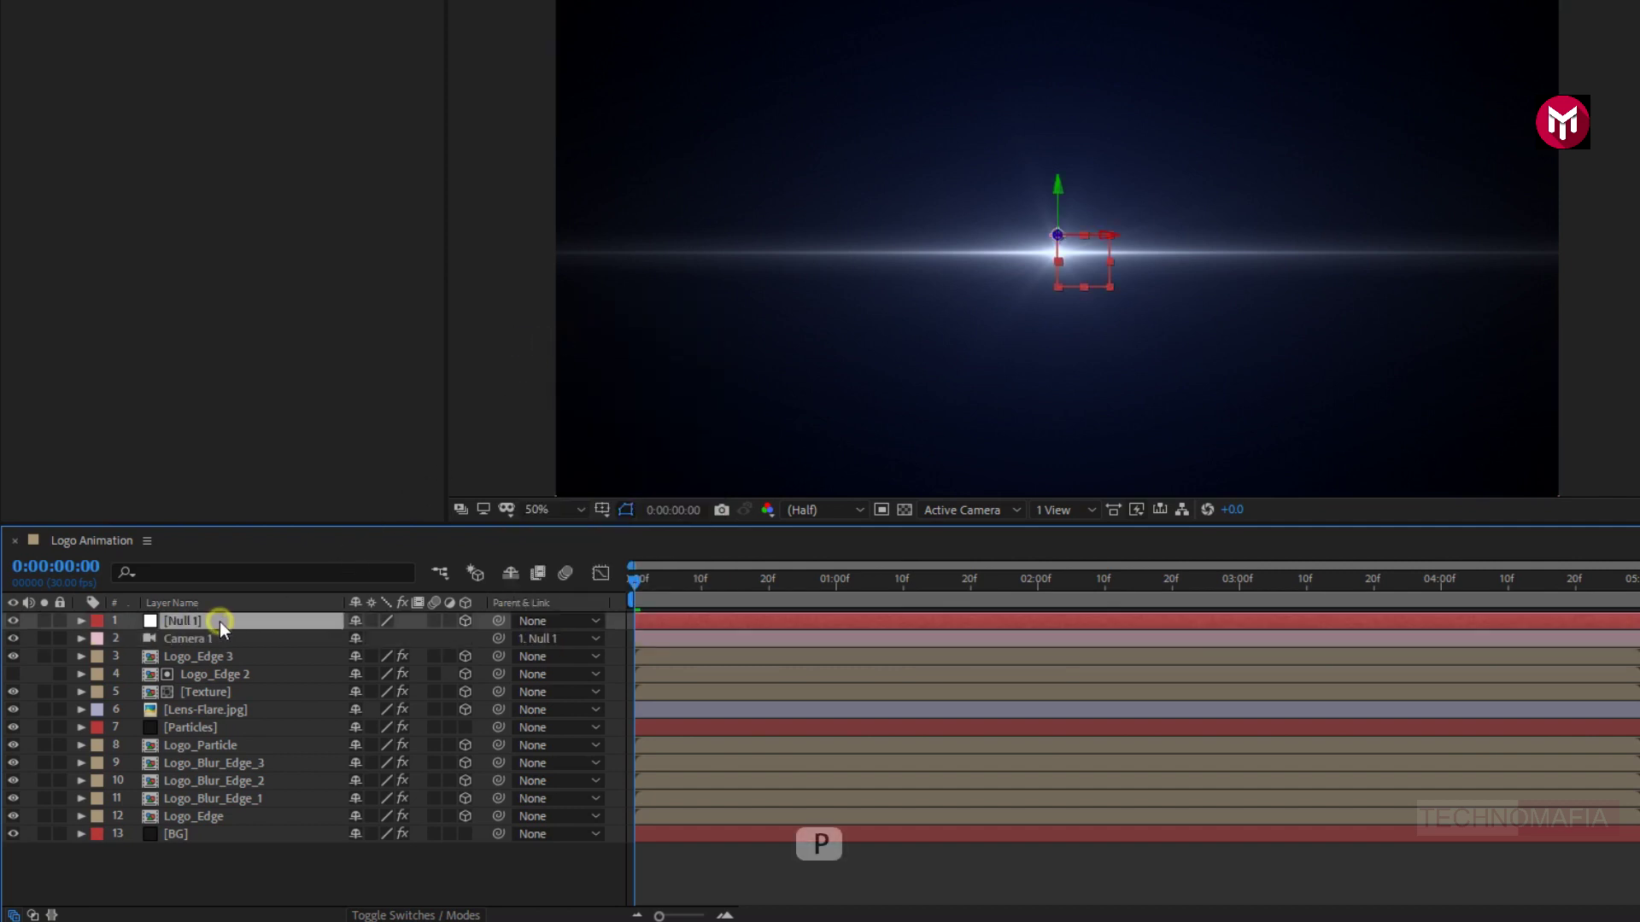
{"action": "key", "text": "p"}
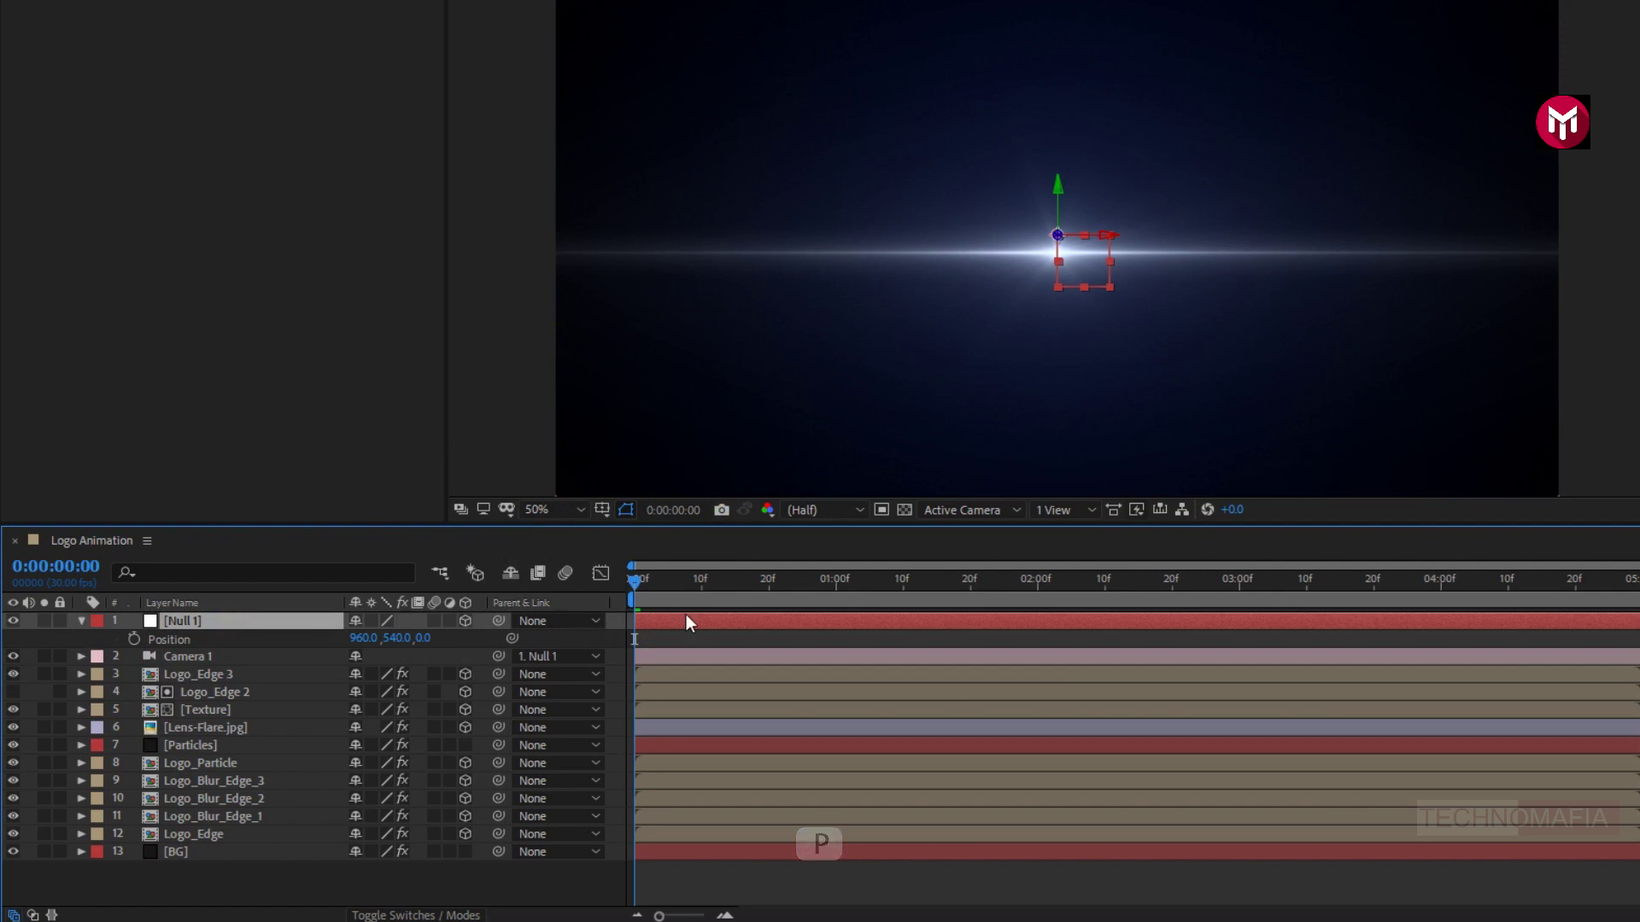
Keyframe Null 1's Position at 3:00, push Z back to 2600 at 0:00, then preview the fly-in.
{"action": "left_click", "coordinate": [1240, 583]}
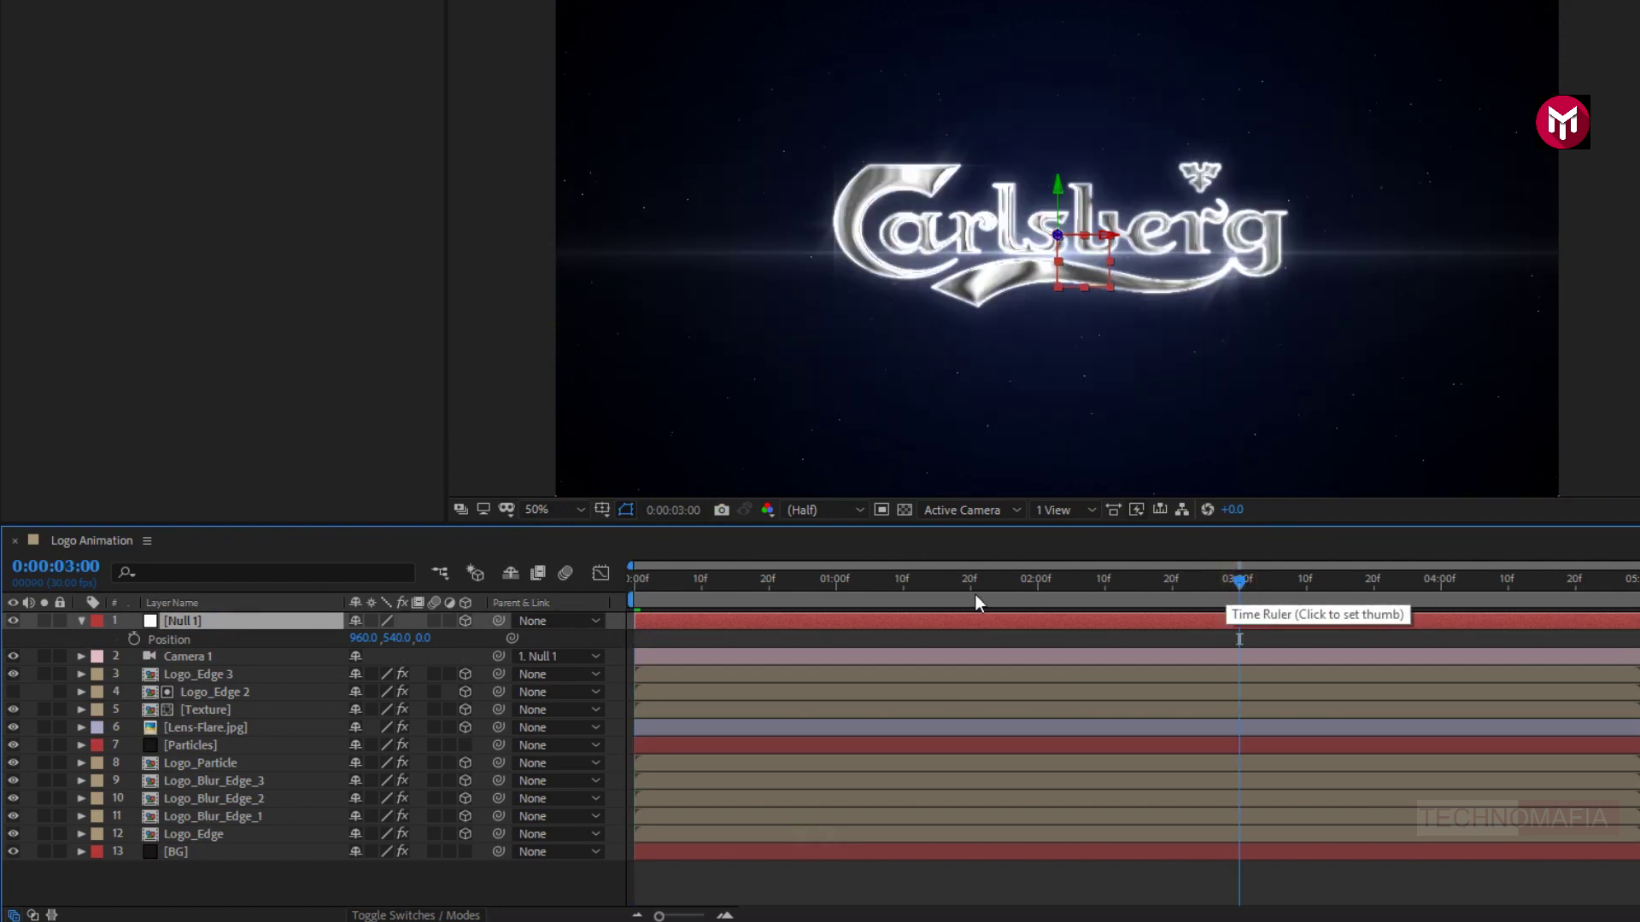
{"action": "left_click", "coordinate": [134, 640]}
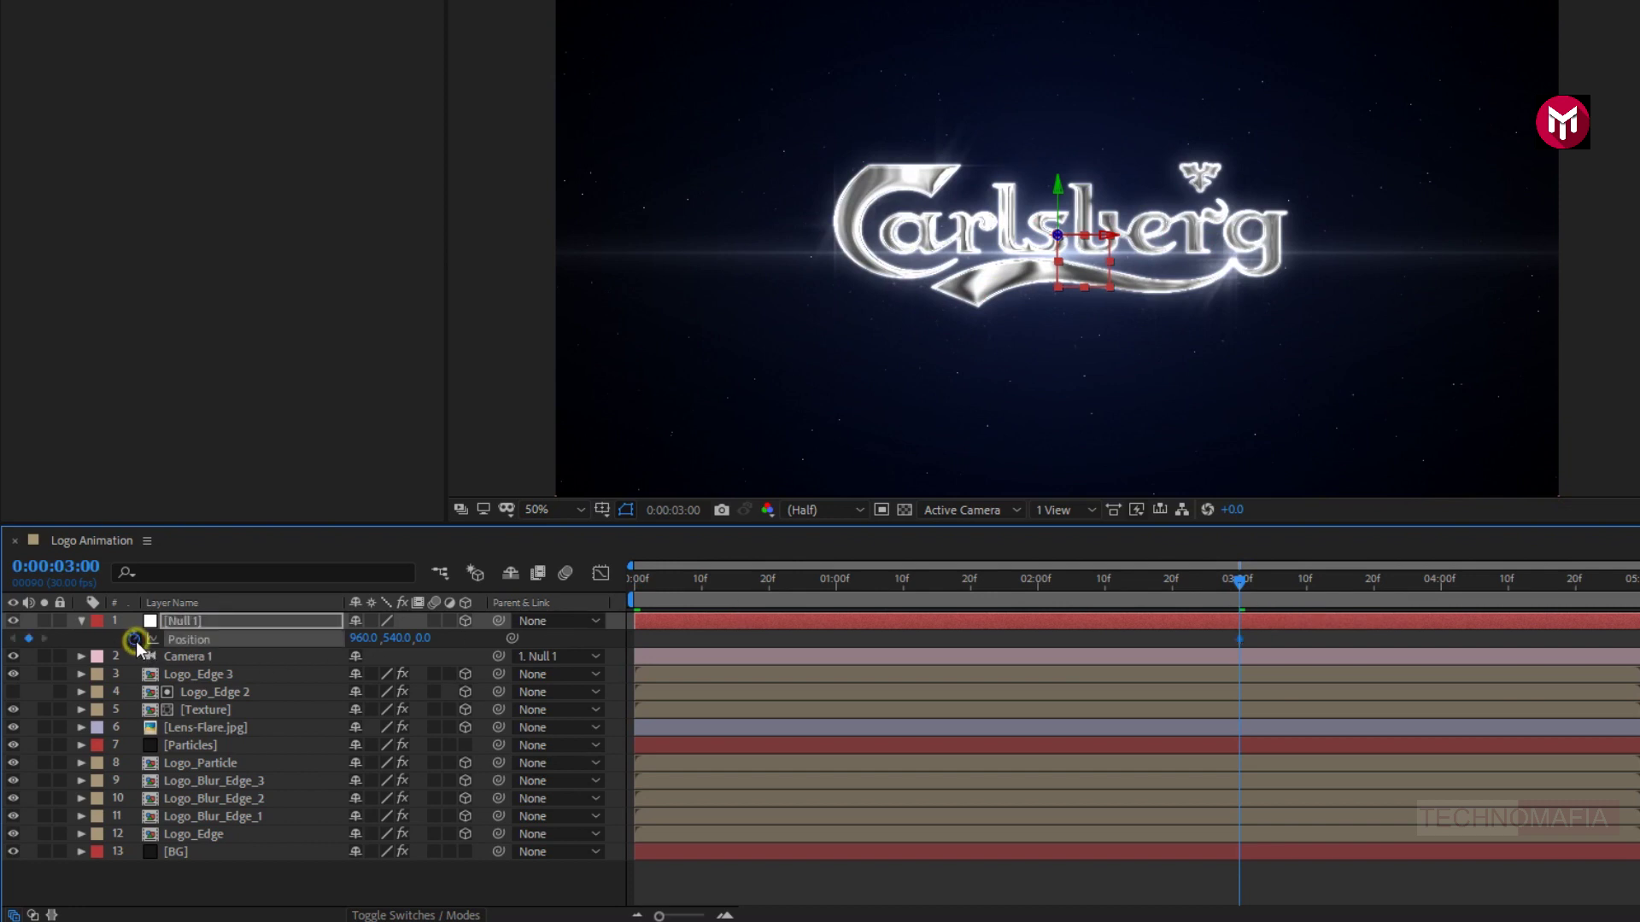
{"action": "left_click", "coordinate": [633, 578]}
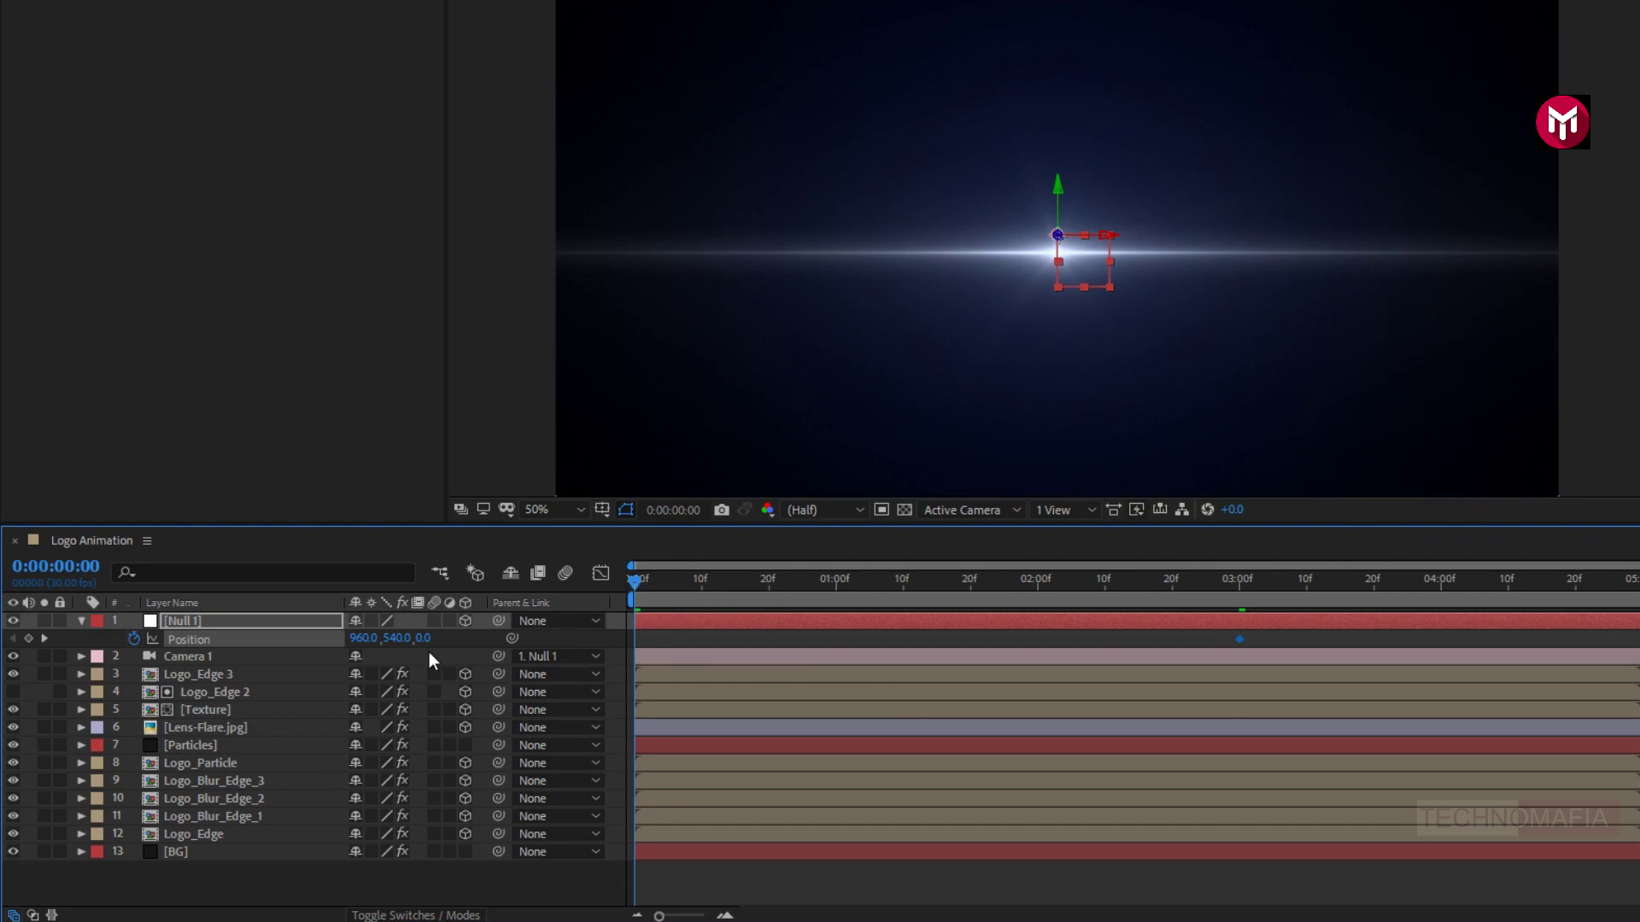
{"action": "left_click_drag", "start_coordinate": [420, 639], "coordinate": [1375, 630]}
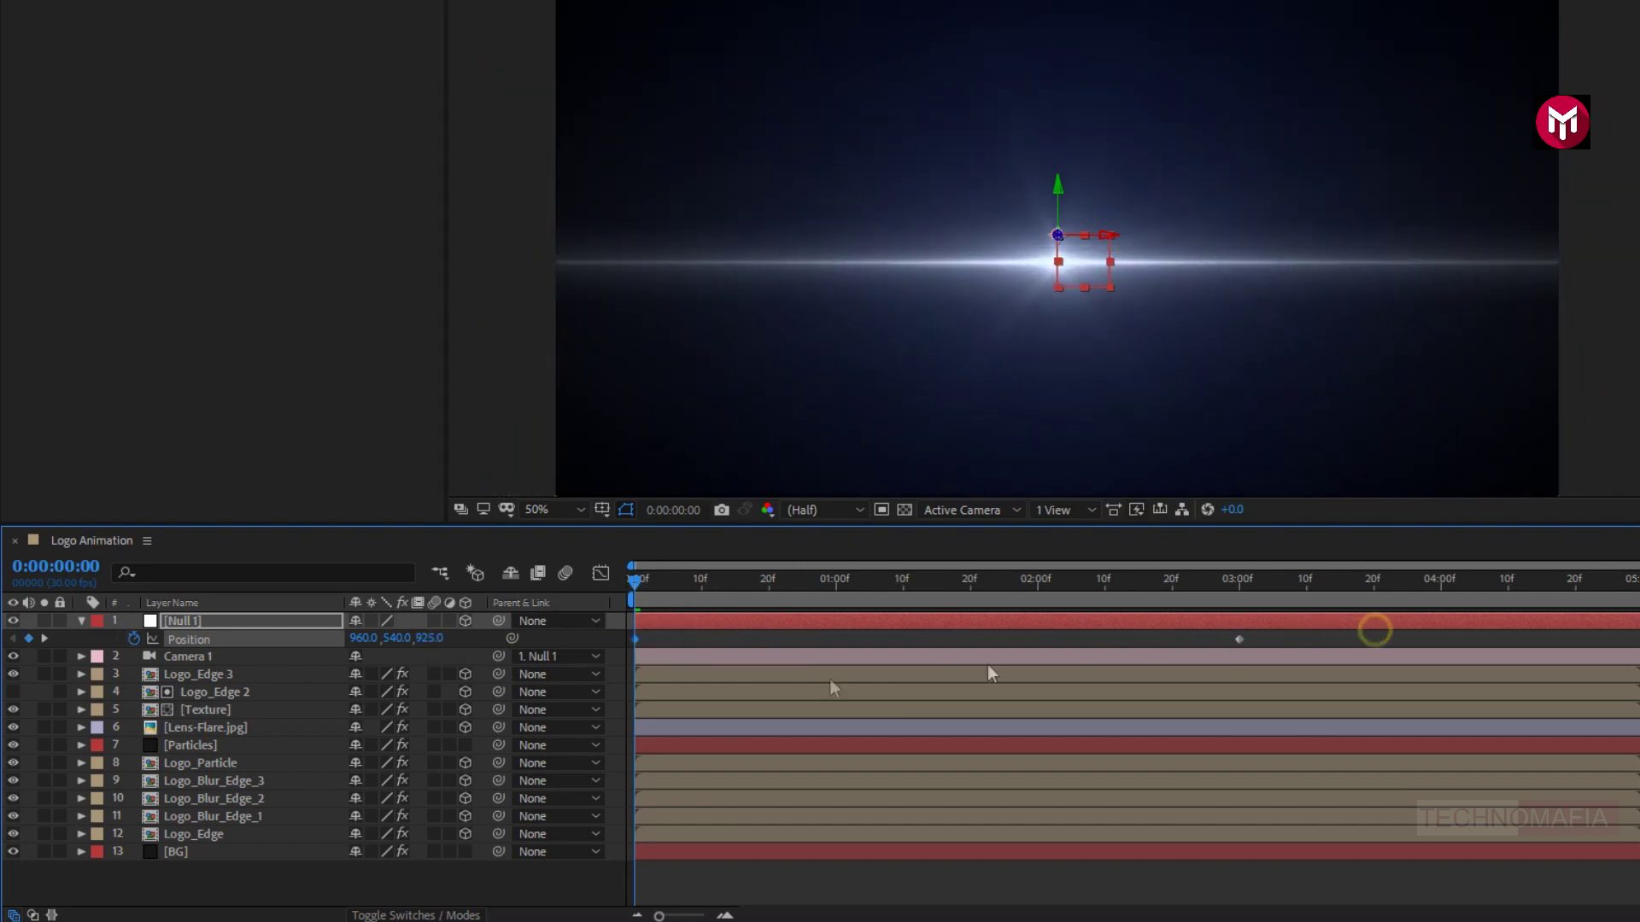
{"action": "left_click_drag", "start_coordinate": [429, 648], "coordinate": [1105, 591]}
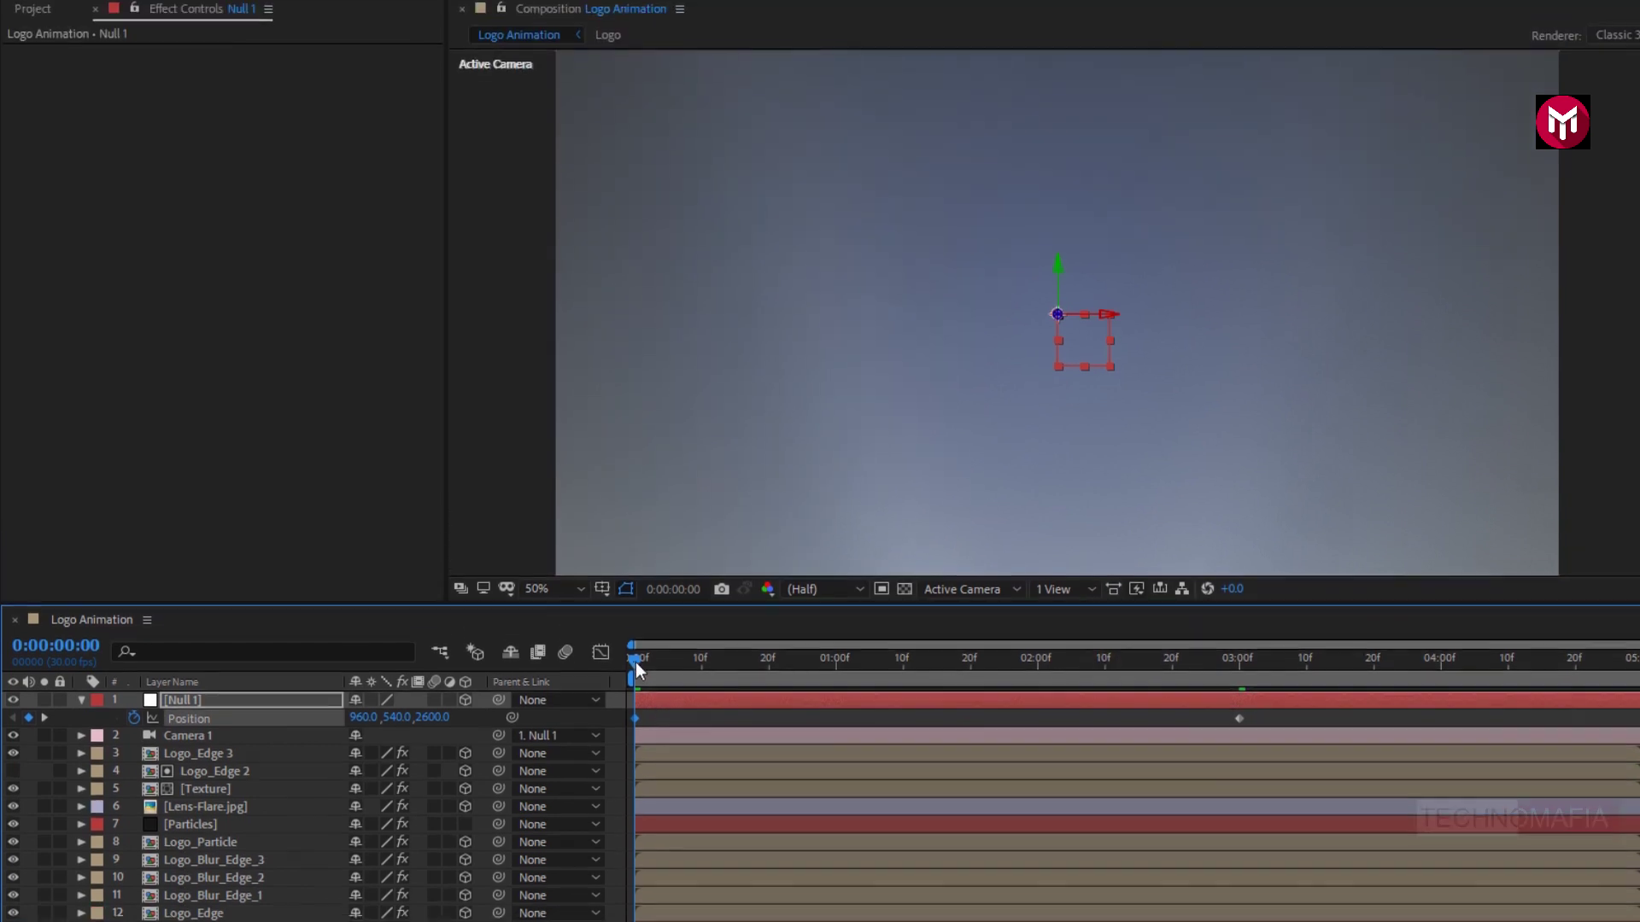
{"action": "left_click", "coordinate": [635, 584]}
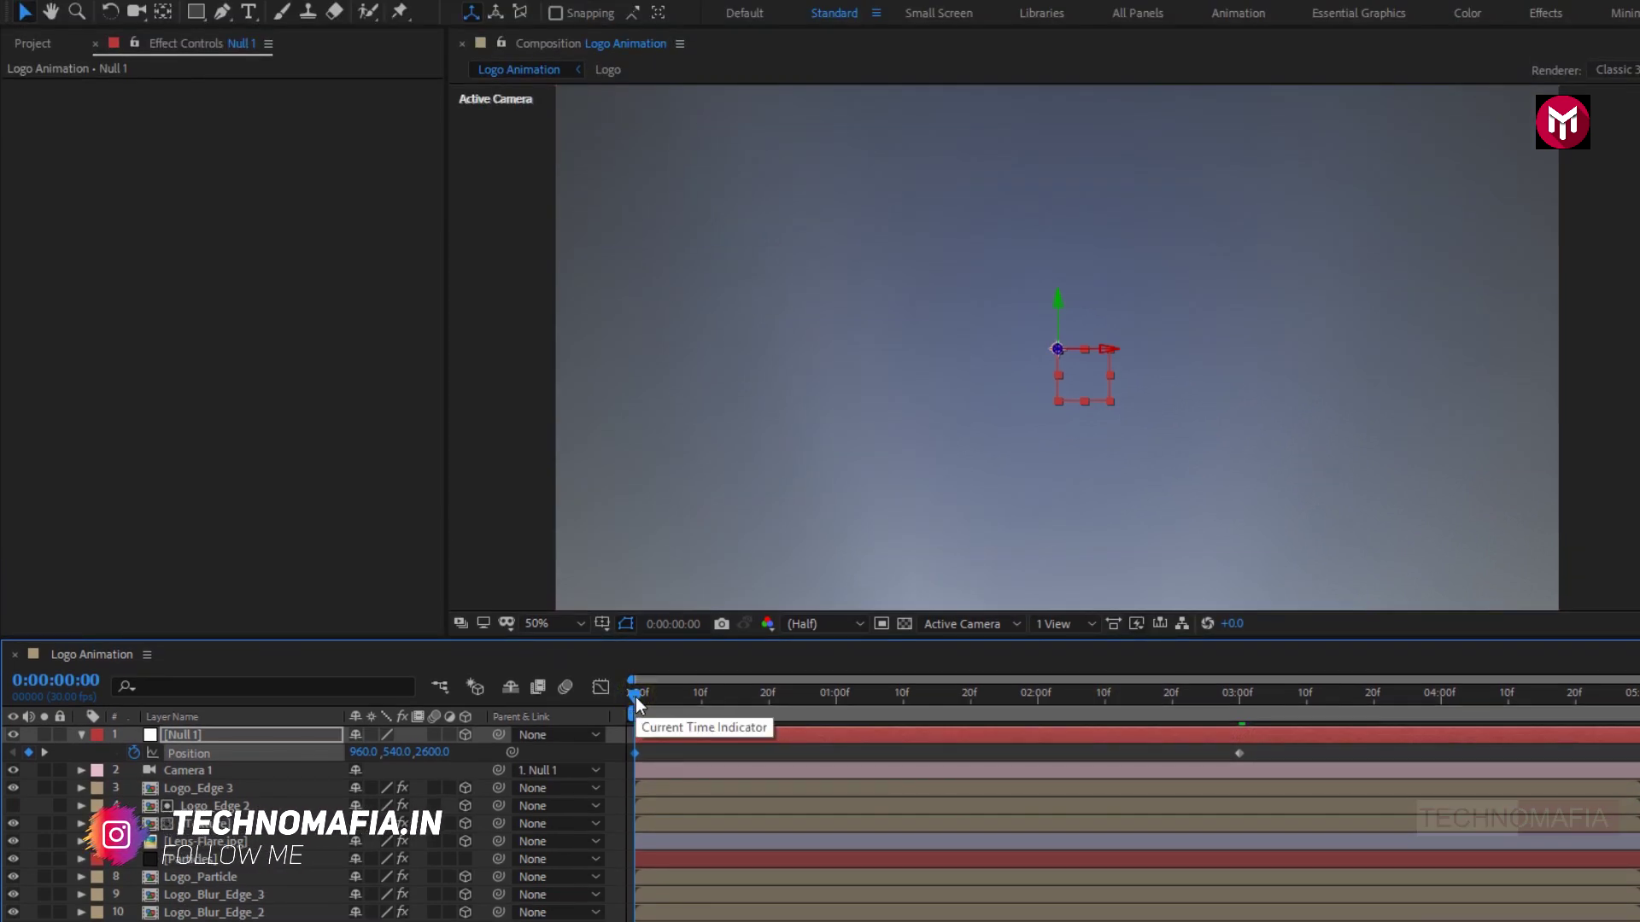
{"action": "left_click", "coordinate": [82, 735]}
{"action": "key", "text": "space"}
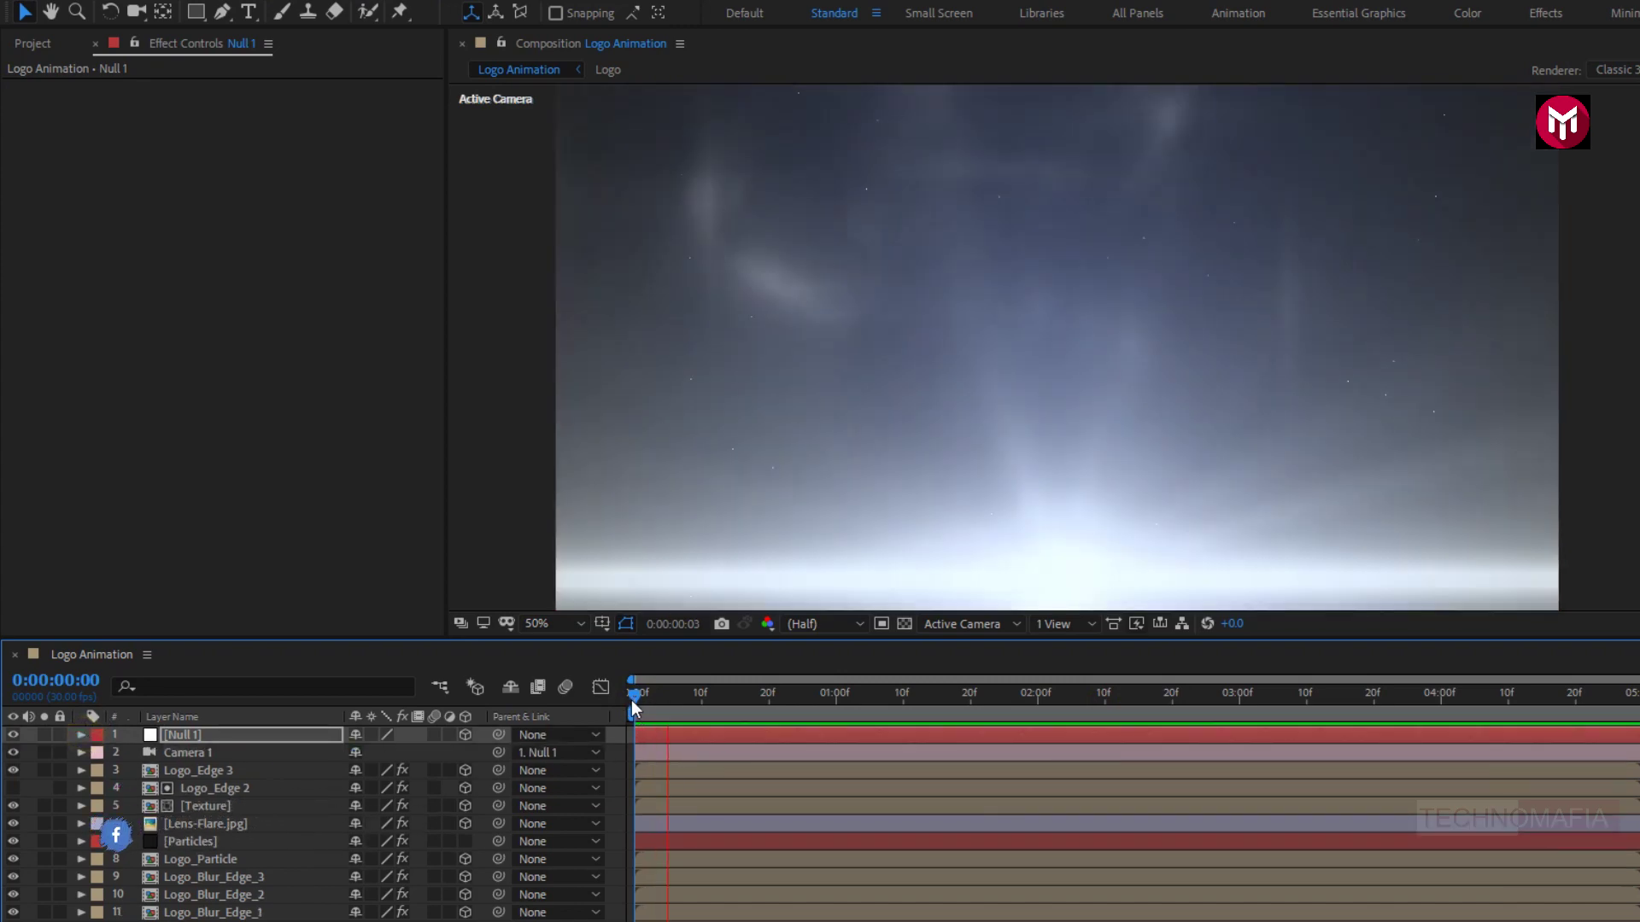